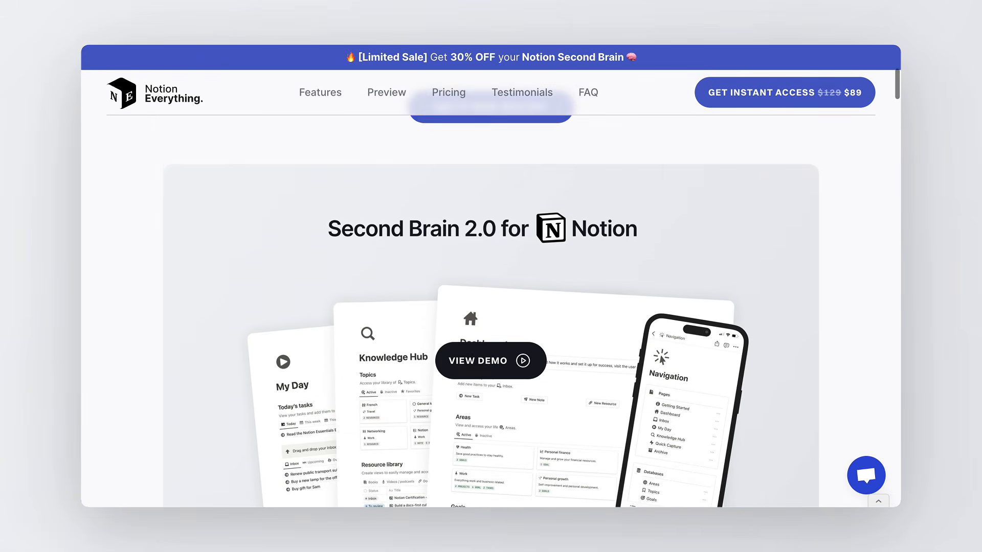
Look through the Second Brain 2.0 landing page down to its projects and to-do list feature section
scroll(491, 311, "down", 10)
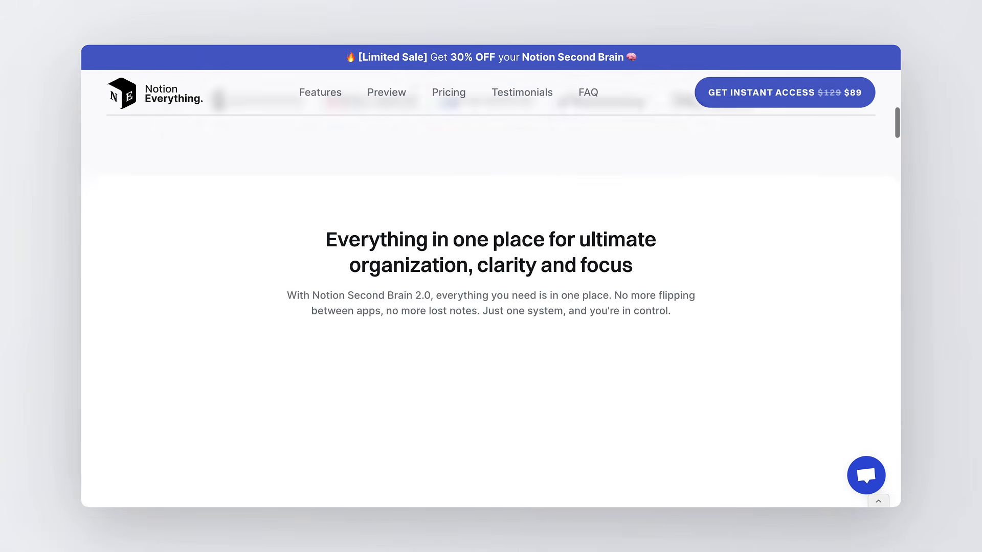
scroll(490, 311, "down", 10)
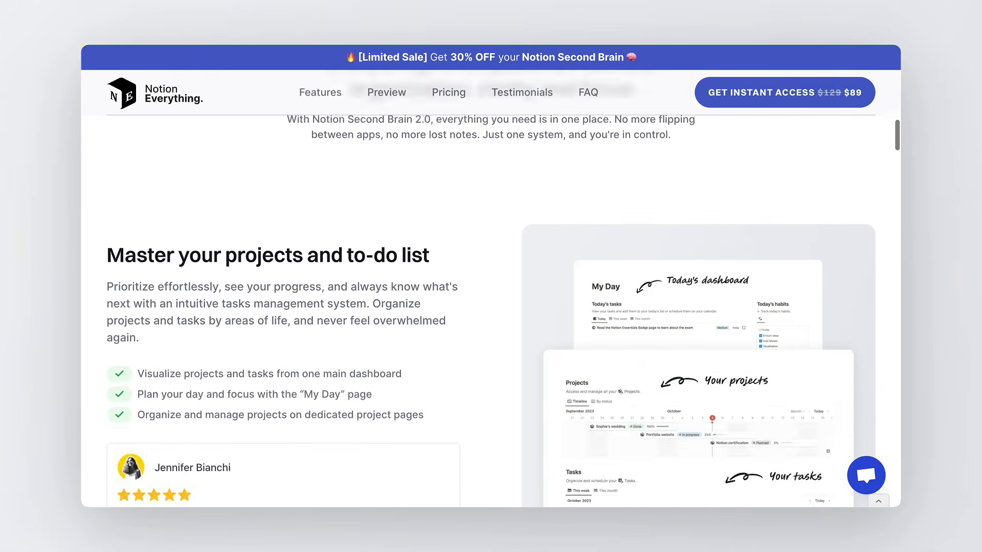
scroll(491, 311, "down", 8)
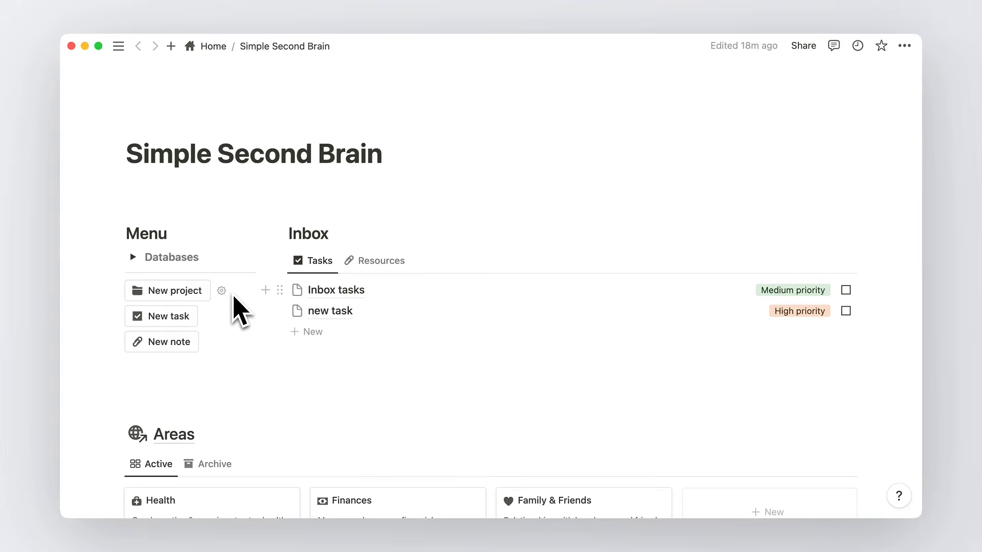
Look over the Simple Second Brain page, expanding the Databases list under Menu and collapsing it again
scroll(233, 297, "down", 5)
scroll(233, 298, "down", 5)
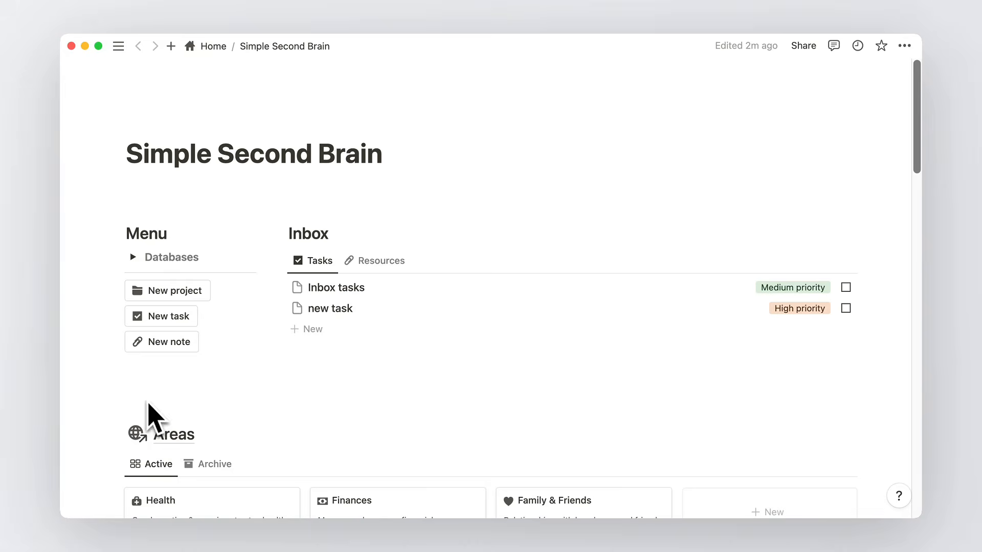
left_click(133, 257)
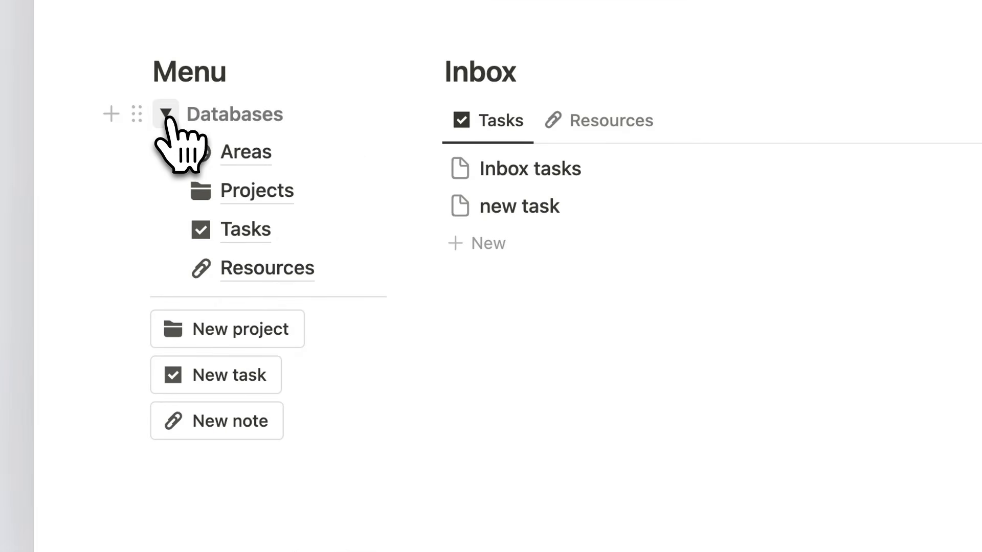
left_click(168, 117)
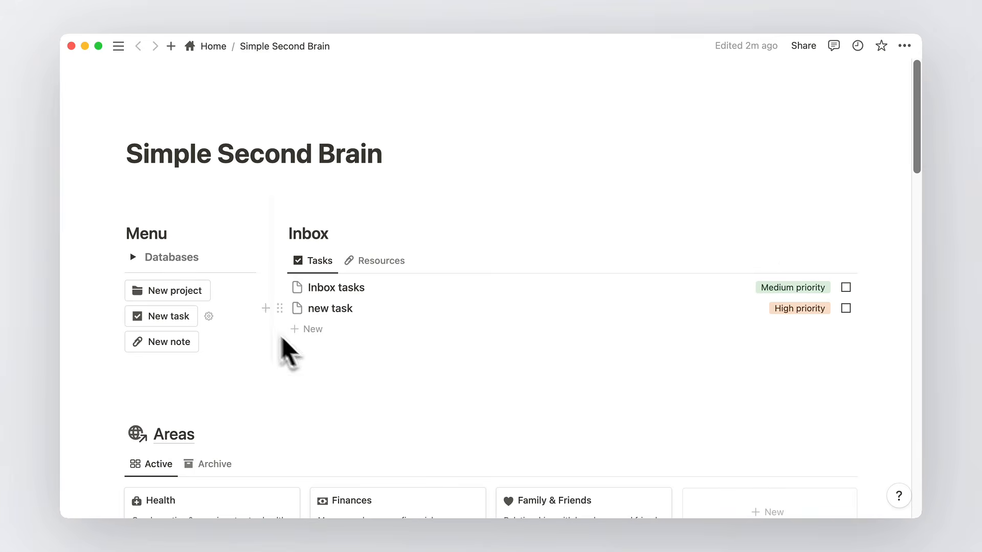
Create a new task named "task" from the Menu section and close its page preview
left_click(169, 316)
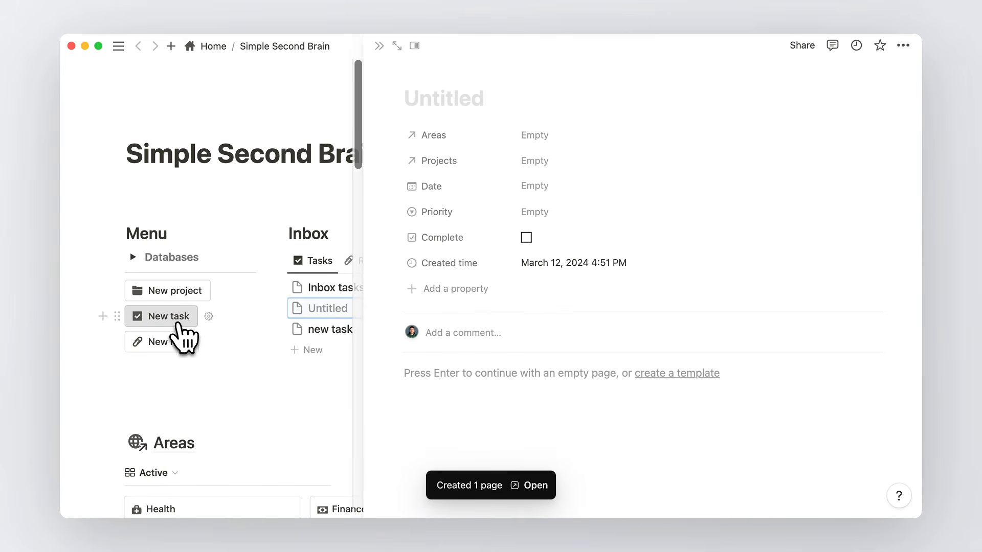
type("task")
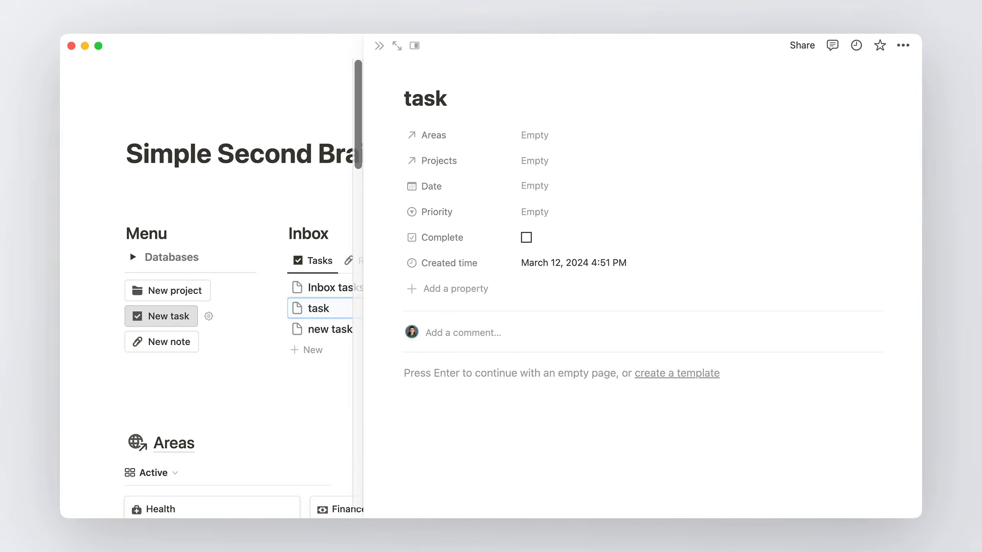
key("Escape")
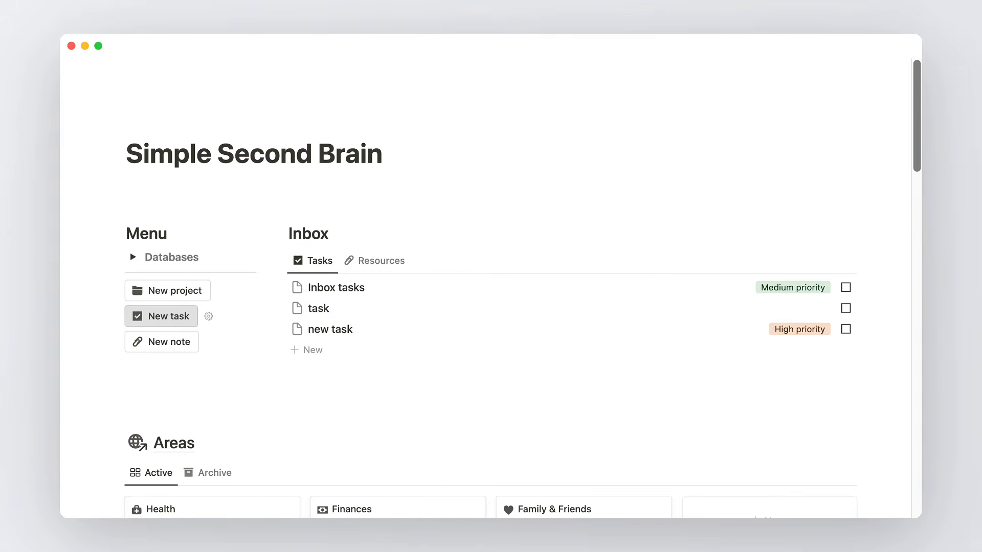
Examine the Areas, Projects and Tasks sections, previewing the Health area and showing the projects as a timeline
scroll(491, 289, "down", 5)
scroll(491, 289, "down", 3)
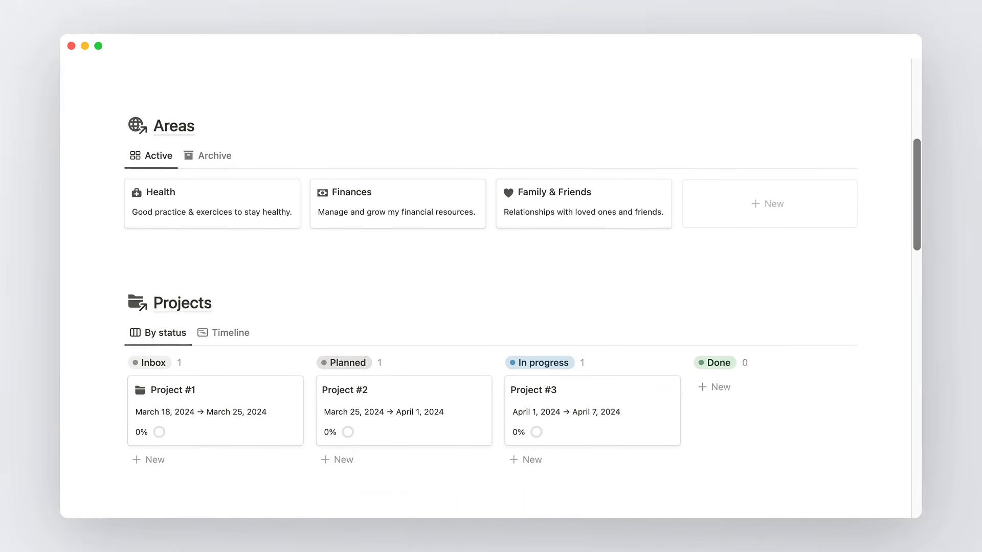
scroll(491, 288, "down", 1)
left_click(217, 189)
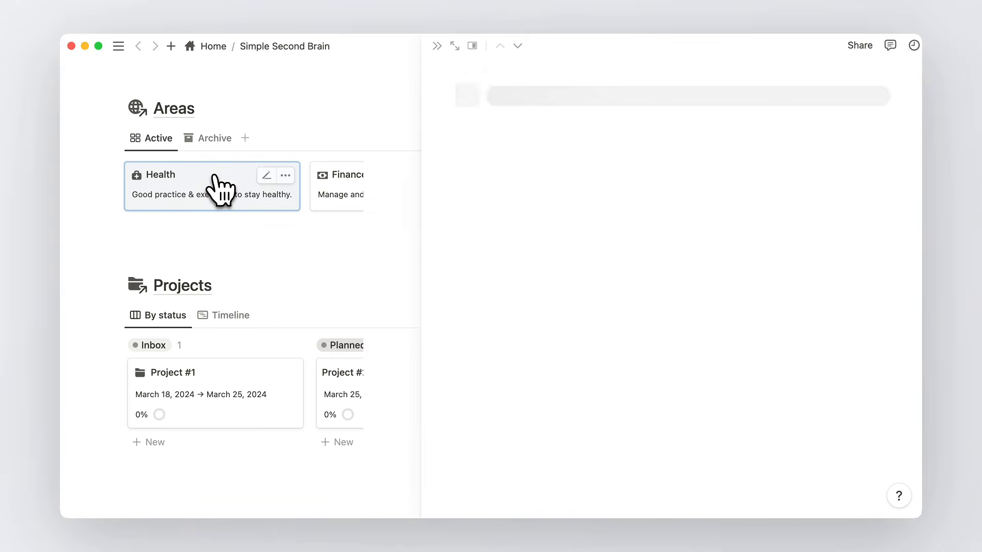
key("Escape")
scroll(491, 289, "down", 2)
scroll(491, 289, "down", 3)
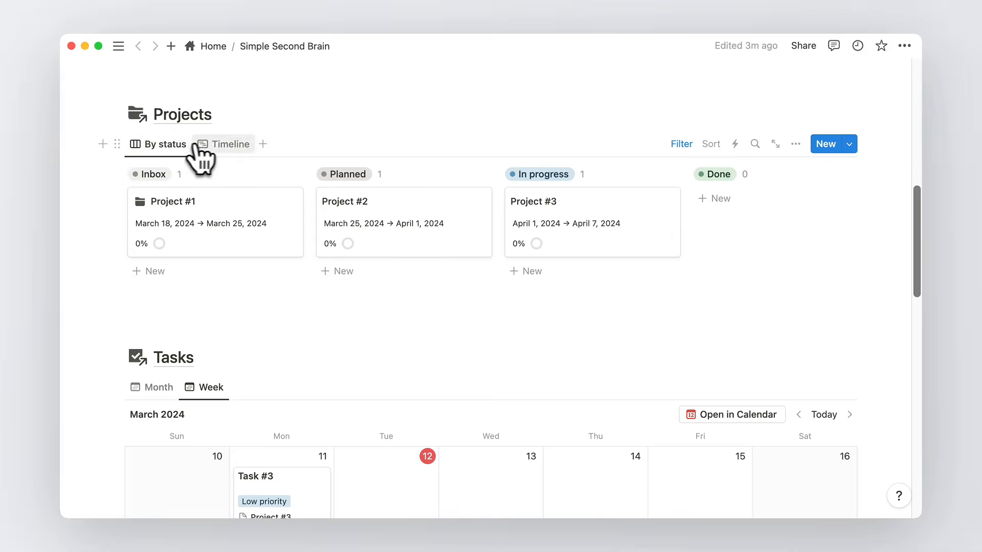
left_click(218, 146)
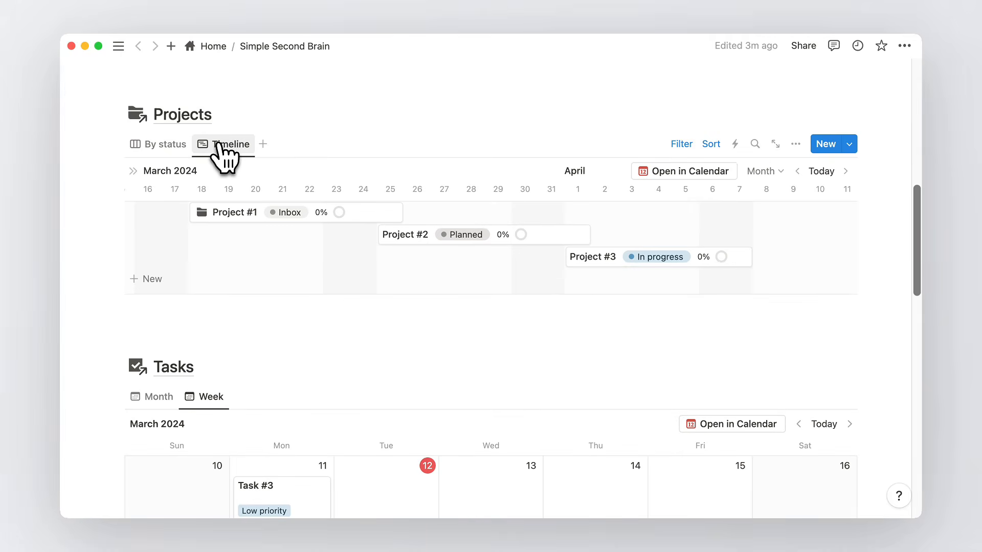
scroll(218, 145, "down", 6)
scroll(491, 289, "down", 4)
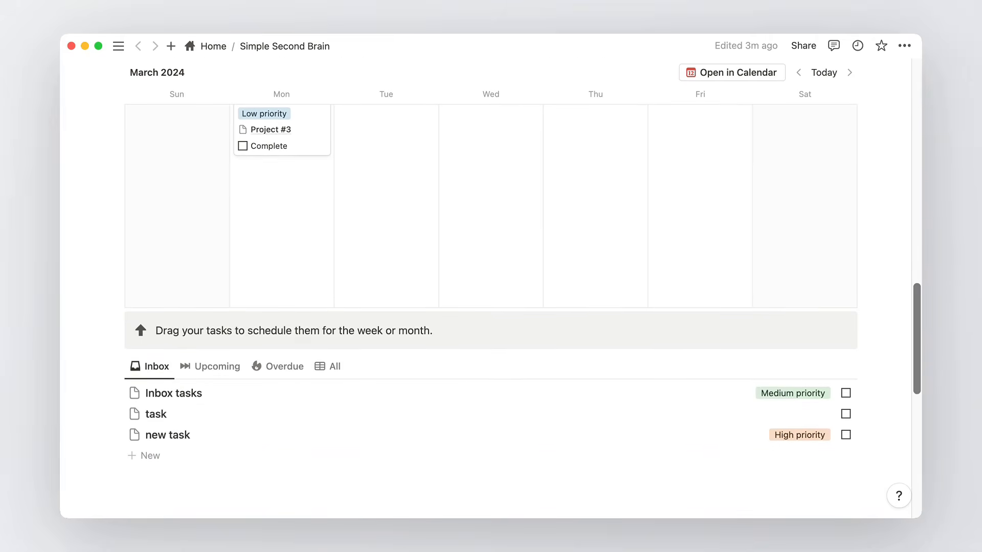
scroll(490, 289, "down", 8)
scroll(491, 289, "down", 1)
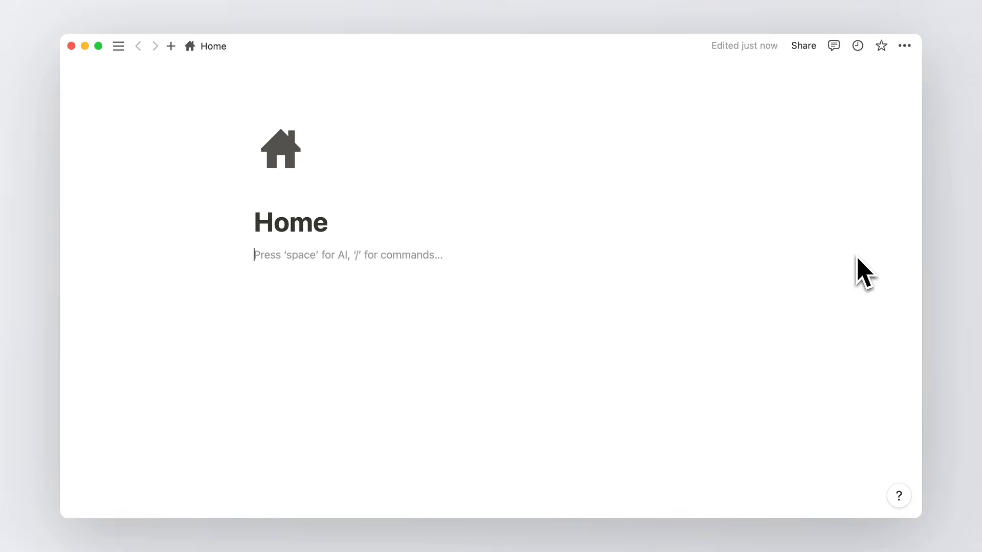
Create an empty sub-page titled "Simple Second Brain" inside the Home page
type("/page")
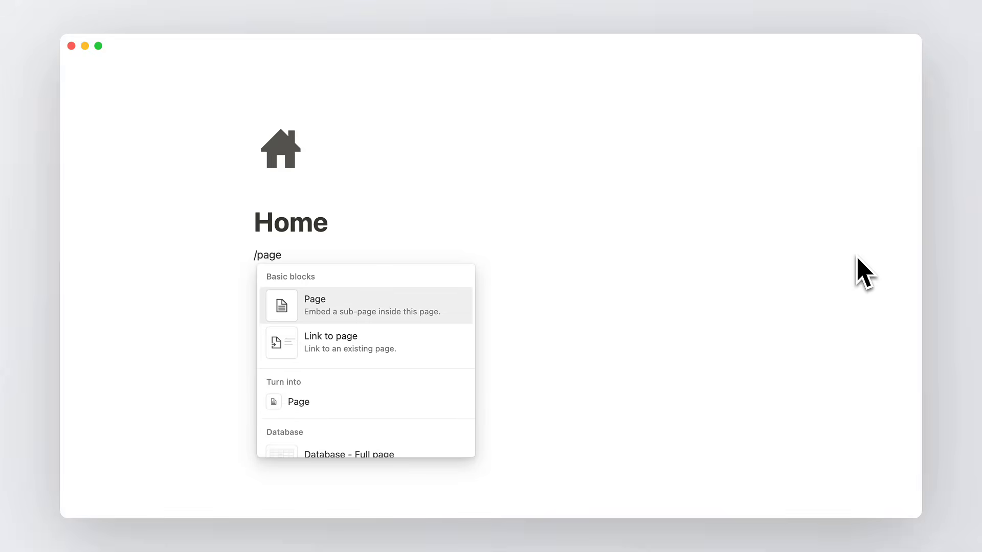
key("Return")
type("Simple Second Brain")
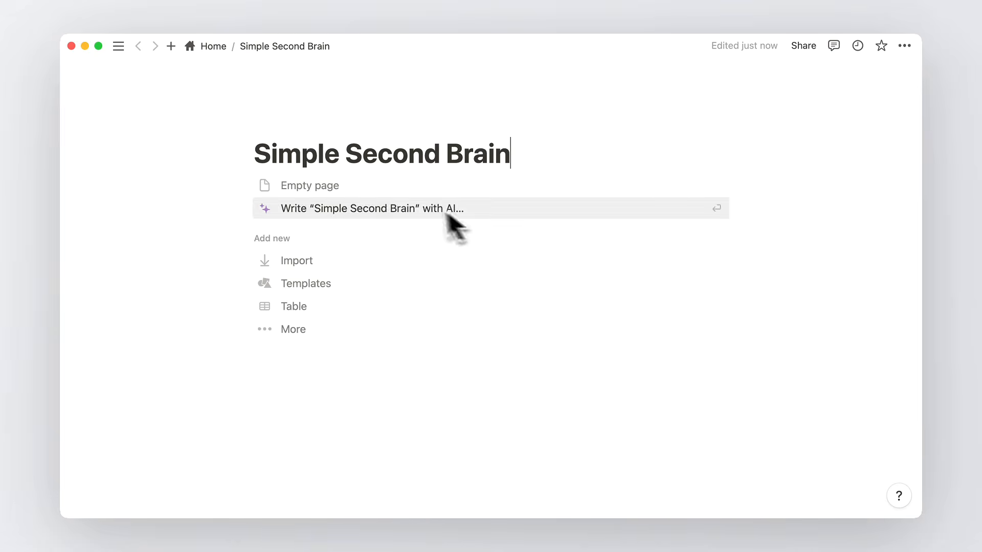
left_click(410, 189)
Set the Simple Second Brain page to full width
left_click(904, 46)
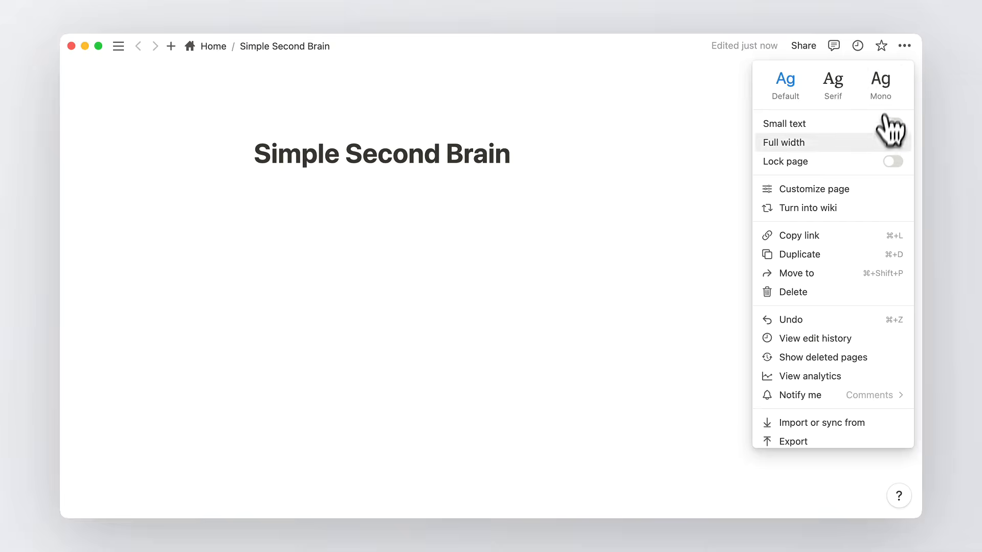
left_click(893, 143)
left_click(723, 226)
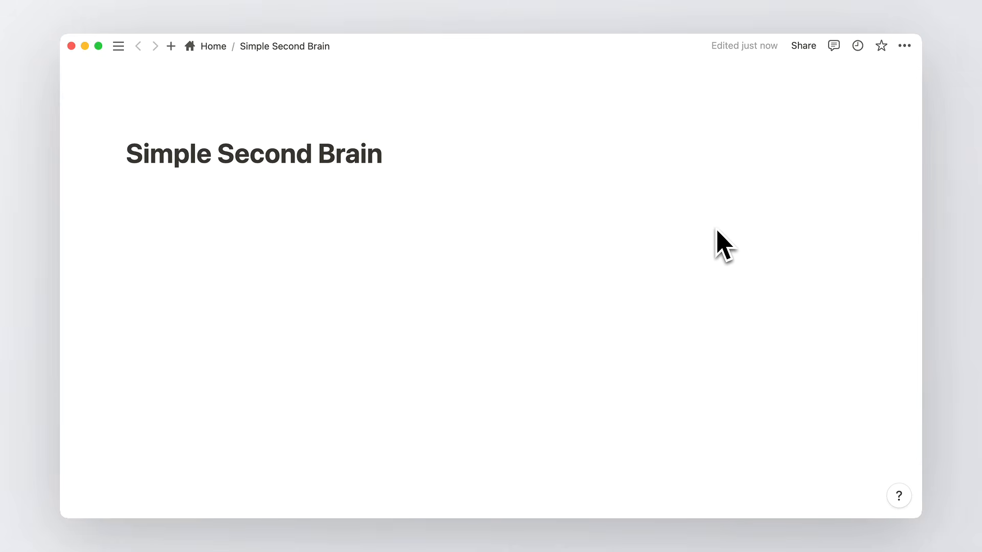
Add several blank lines under the page title and insert an inline database named Areas on the first one
key("Return")
key("Return")
key("Return")
key("Return")
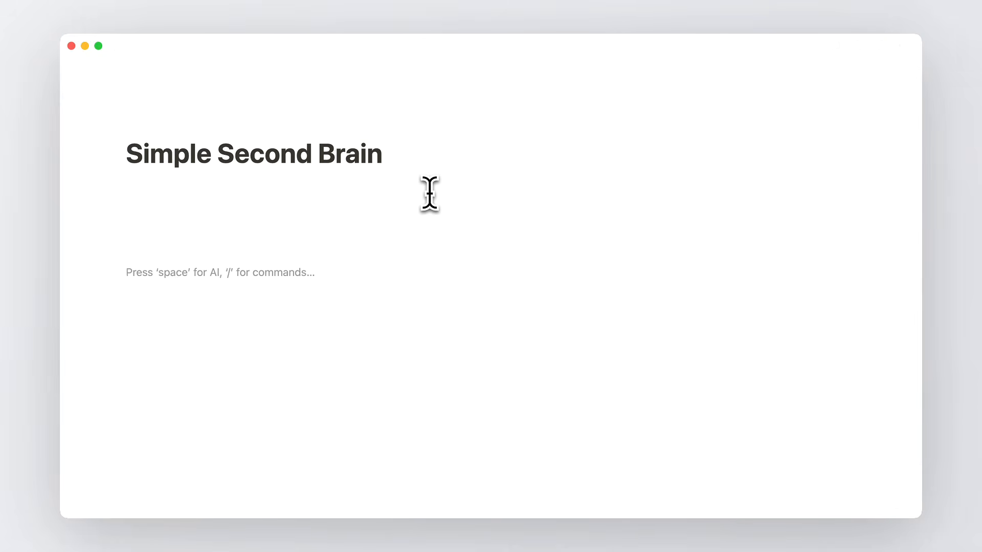
left_click(397, 185)
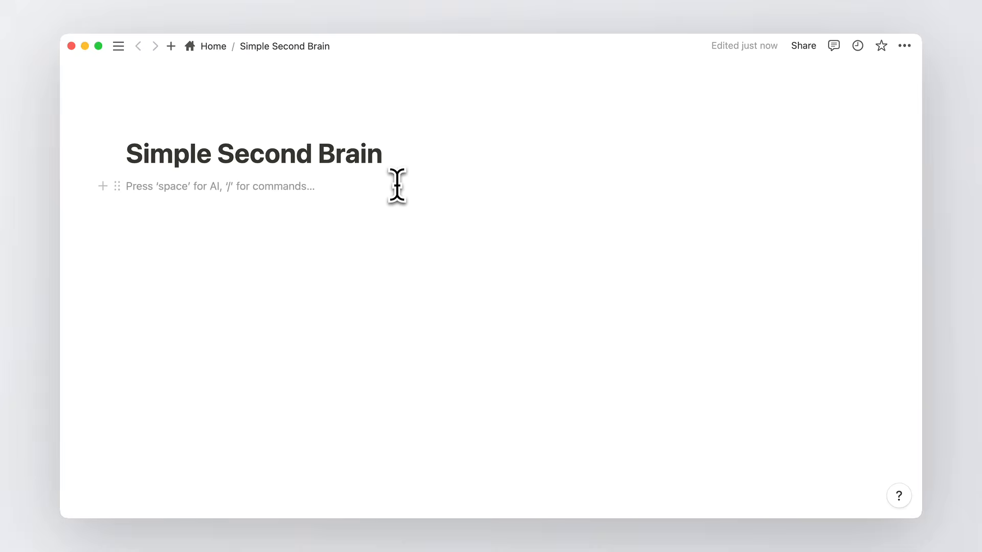
type("/data")
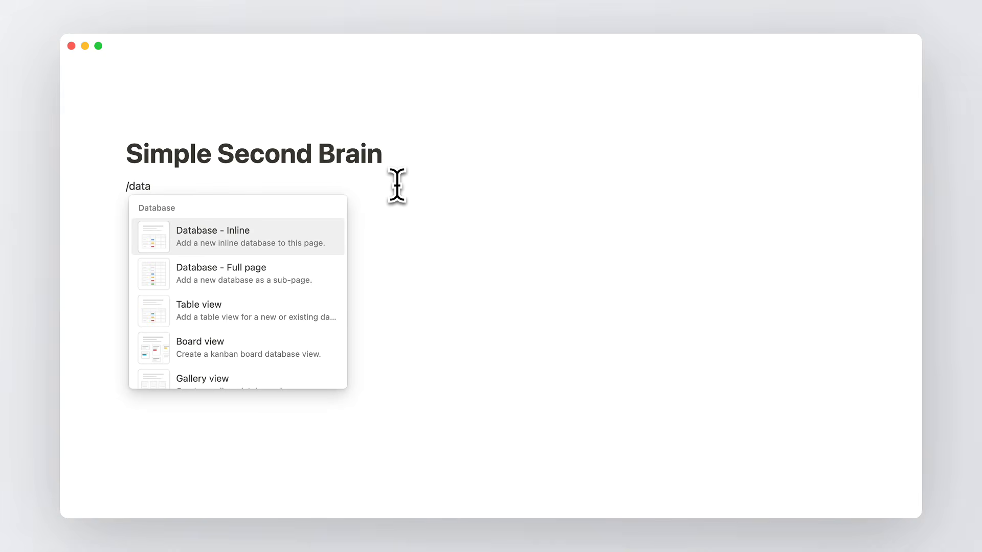
left_click(306, 232)
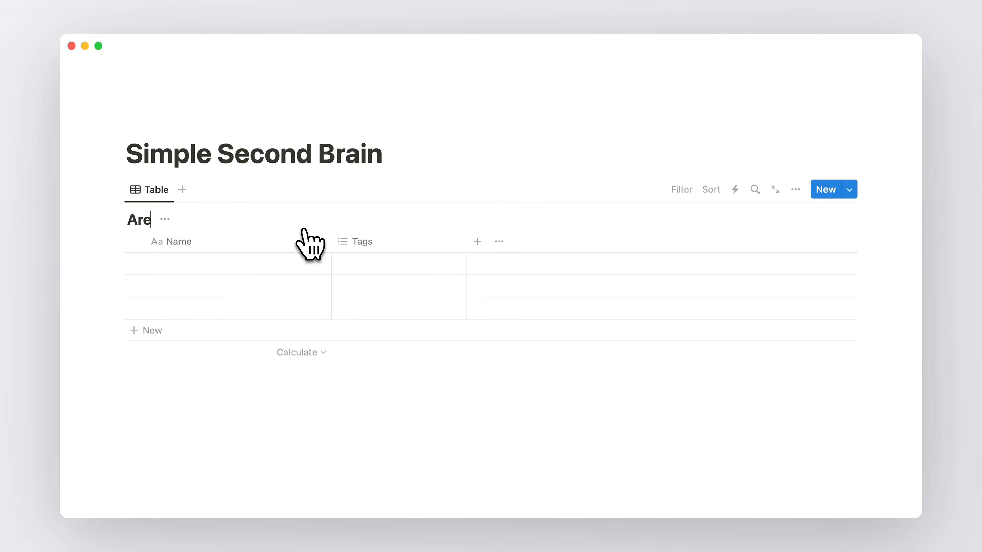
Insert an inline database named Projects below the Areas database
left_click(221, 407)
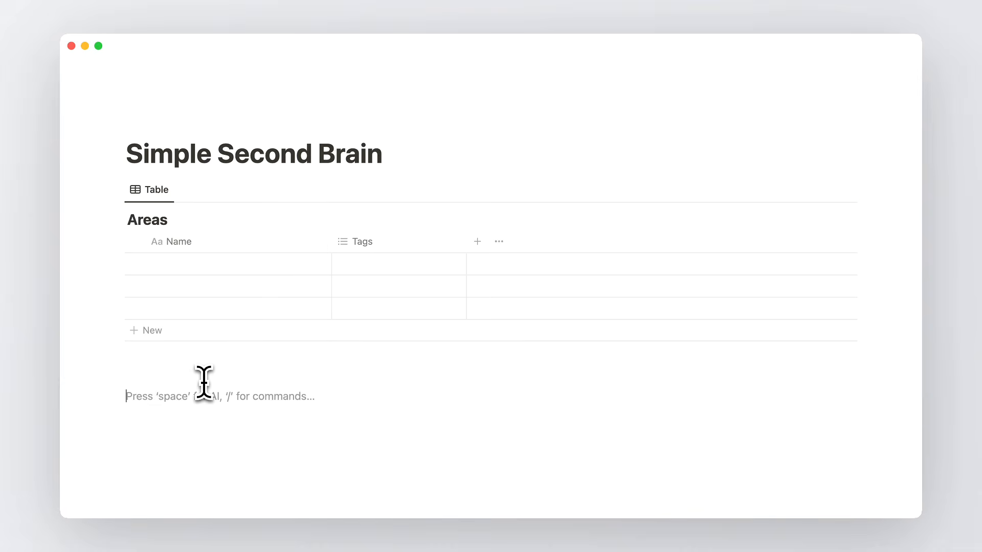
type("/d")
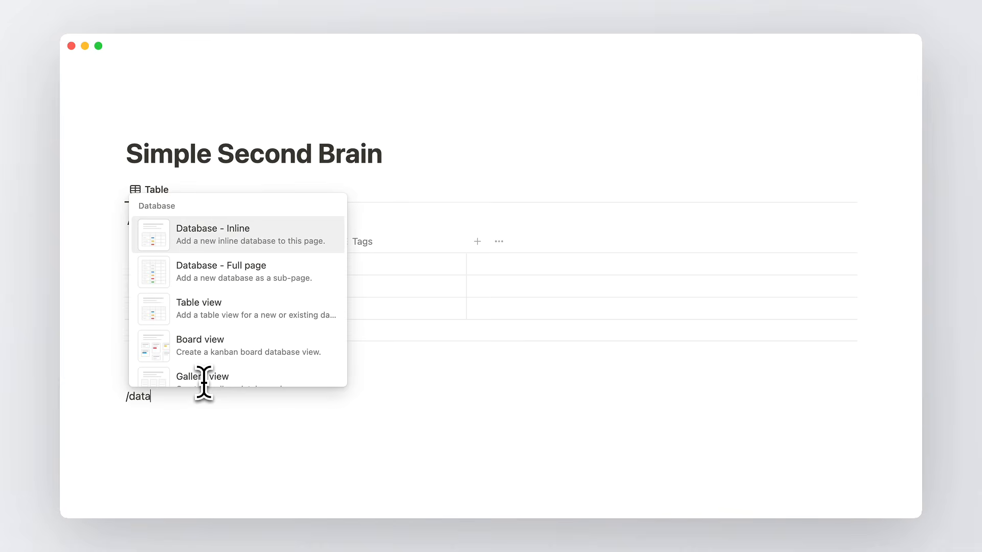
type("ata")
key("Return")
scroll(262, 346, "down", 5)
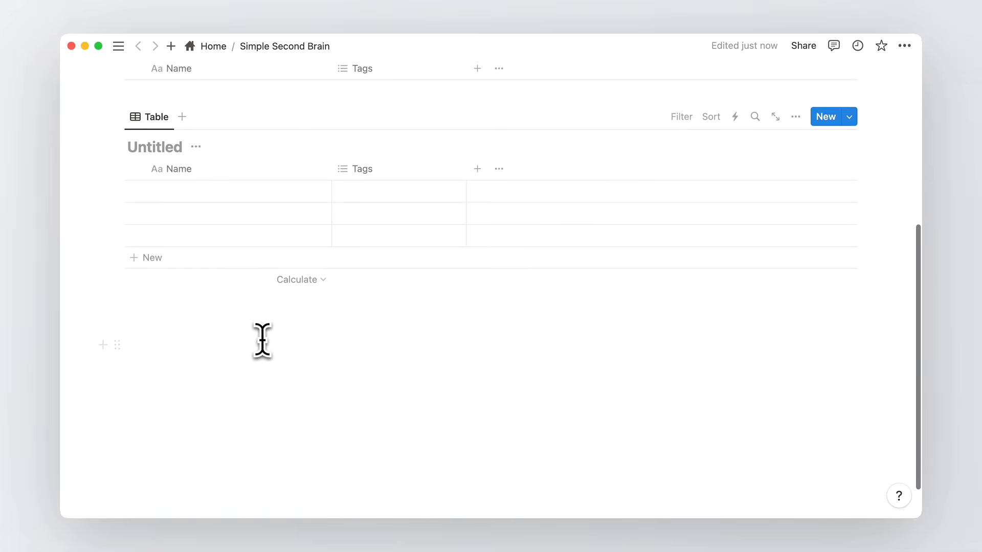
type("Projects")
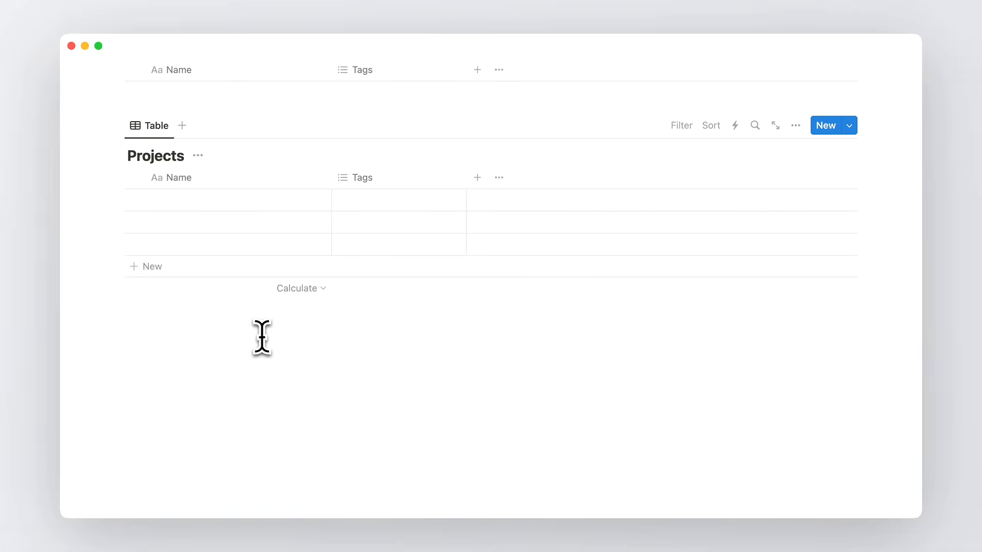
Insert an inline database named Tasks below the Projects database
left_click(249, 349)
scroll(247, 347, "down", 2)
left_click(207, 283)
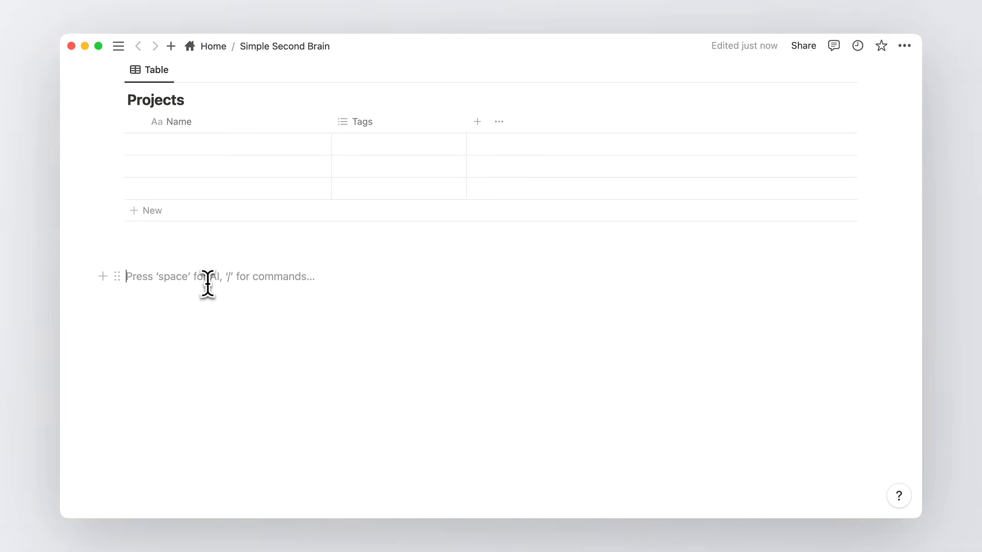
type("/data")
key("Return")
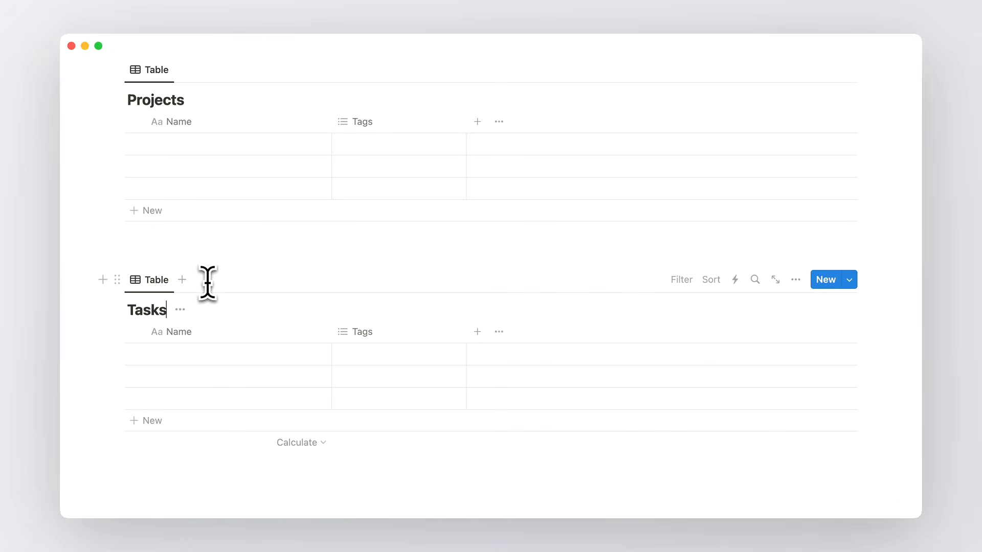
Insert an inline database named Resources below the Tasks database
scroll(235, 284, "down", 5)
left_click(211, 321)
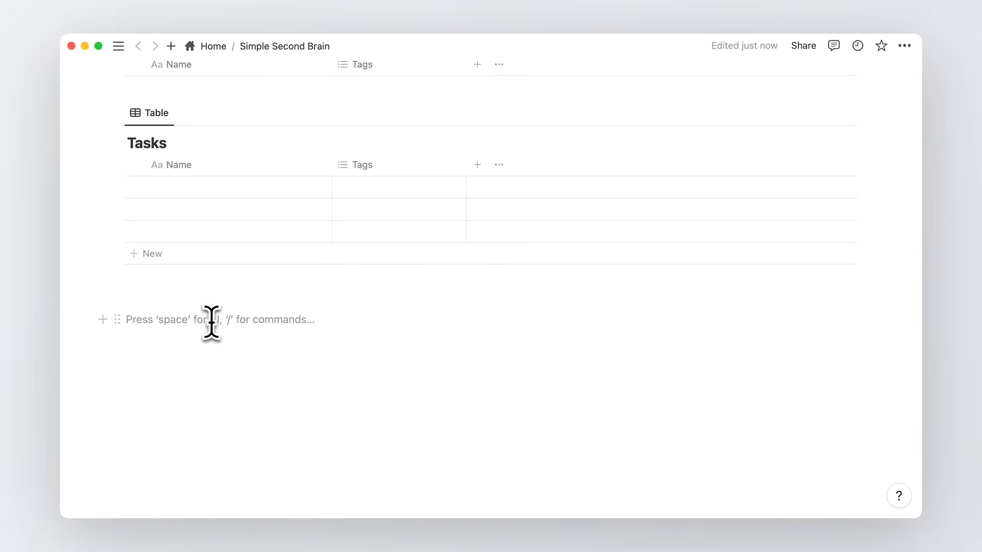
type("/data")
key("Return")
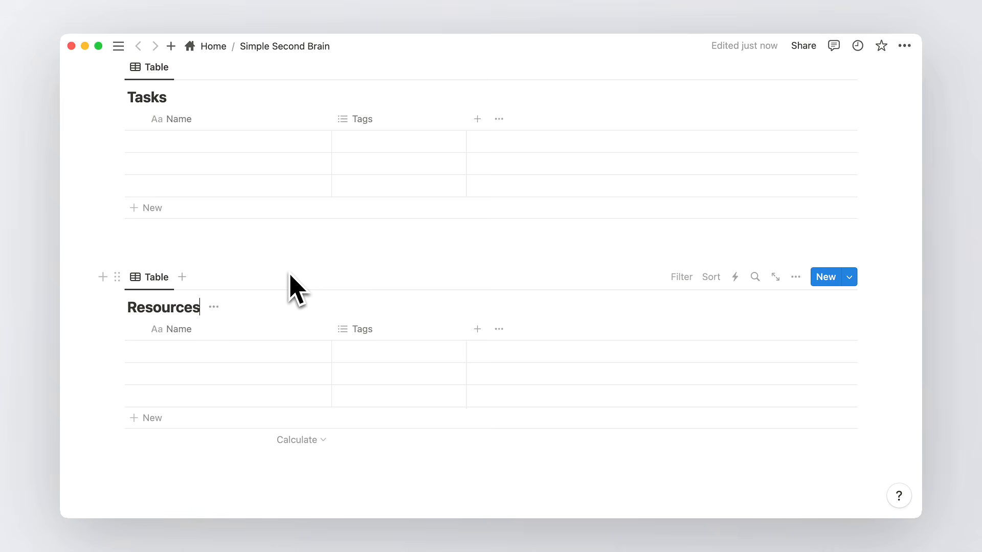
Delete the Tags property from the Resources and Tasks databases
left_click(384, 328)
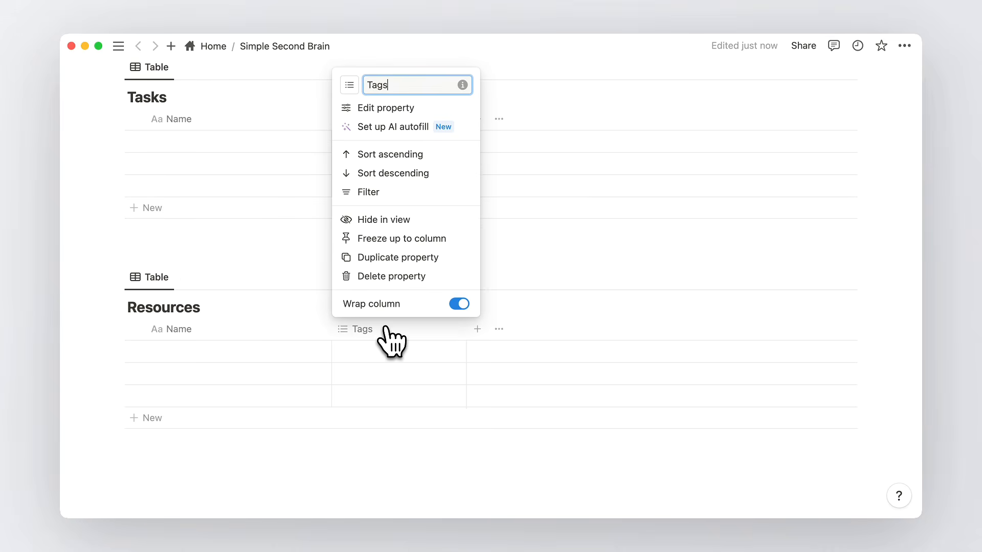
left_click(390, 276)
left_click(391, 280)
left_click(396, 127)
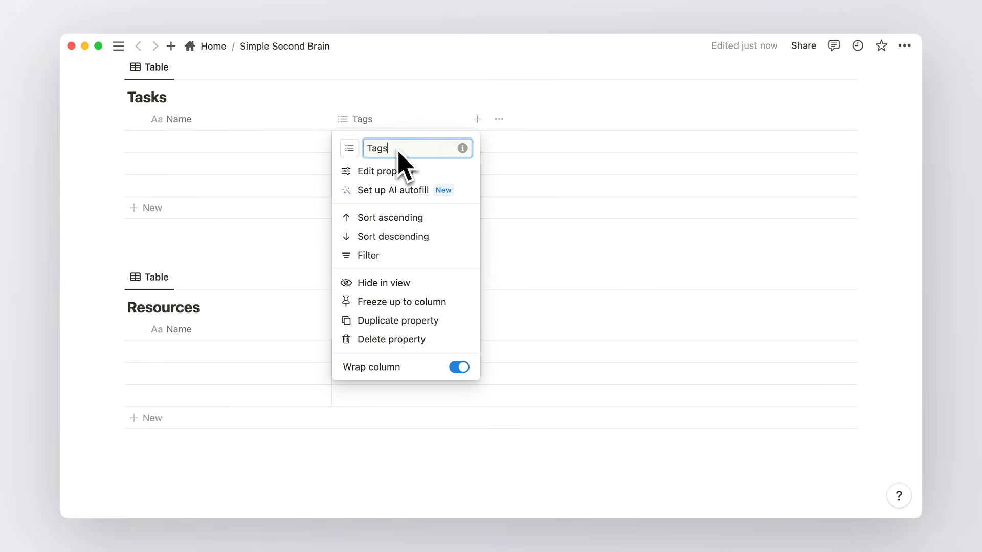
left_click(429, 340)
left_click(450, 275)
Delete the Tags property from the Projects database
scroll(481, 271, "up", 2)
scroll(479, 274, "up", 5)
left_click(384, 133)
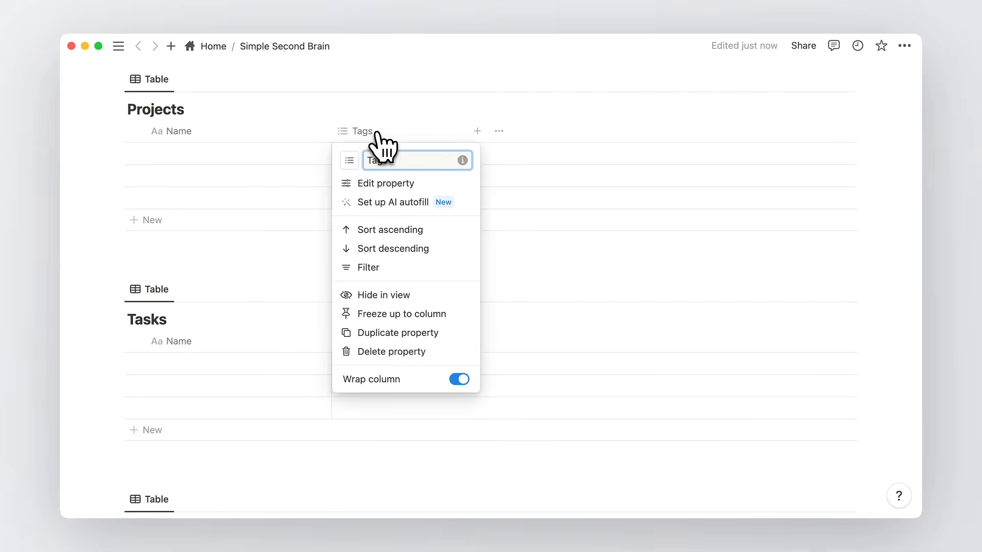
left_click(415, 348)
left_click(451, 283)
scroll(423, 324, "up", 5)
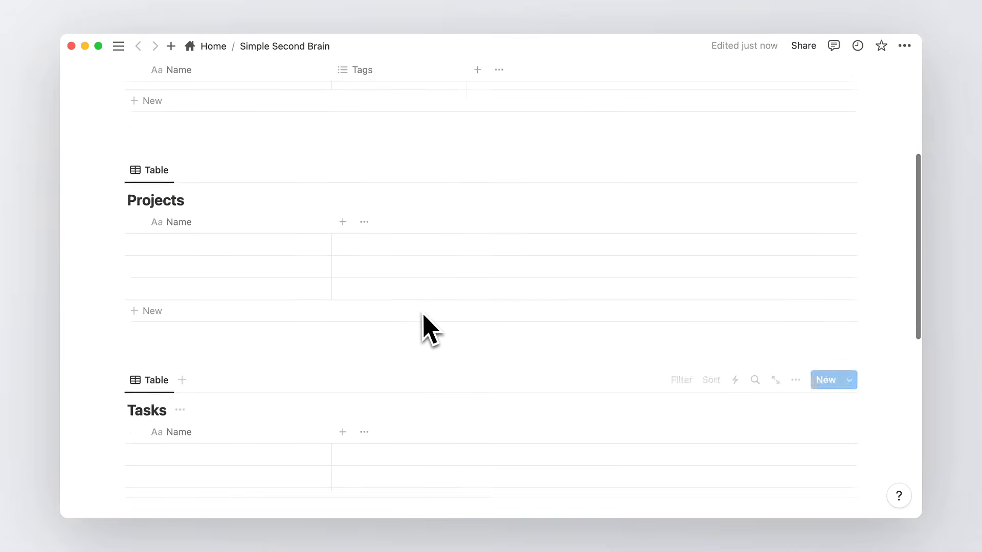
Delete the Tags property from the Areas database
left_click(373, 146)
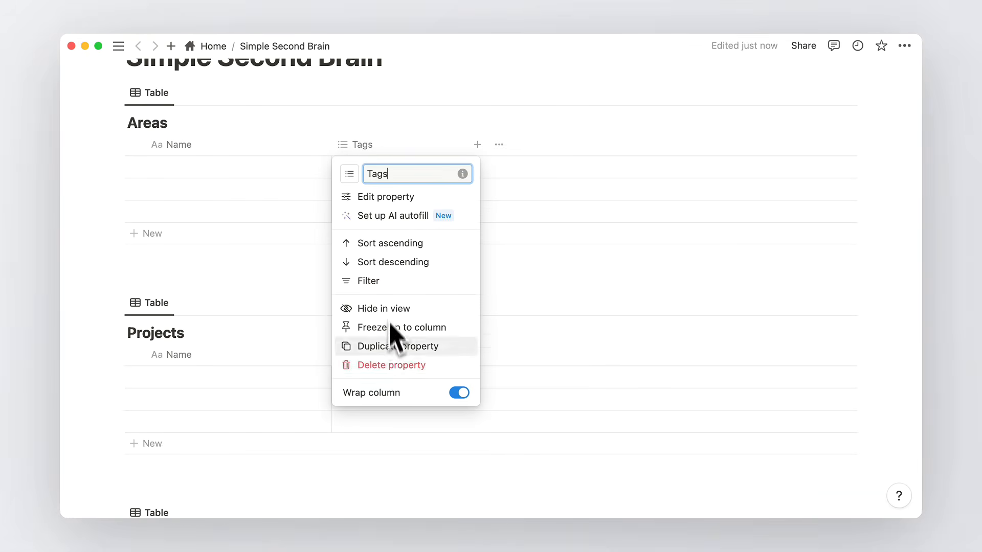
left_click(402, 372)
left_click(453, 272)
Add a text property named Description to the Areas database
scroll(471, 301, "up", 3)
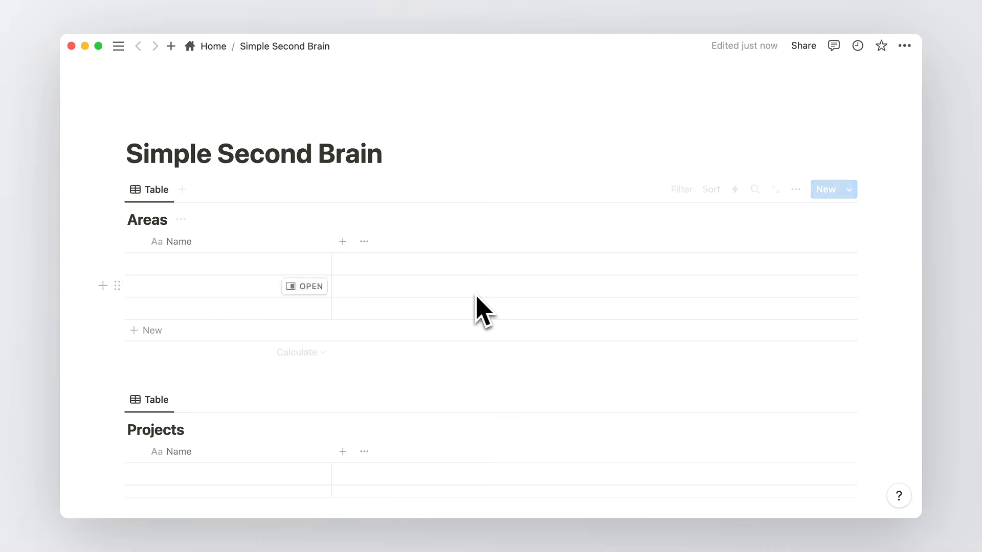
left_click(342, 242)
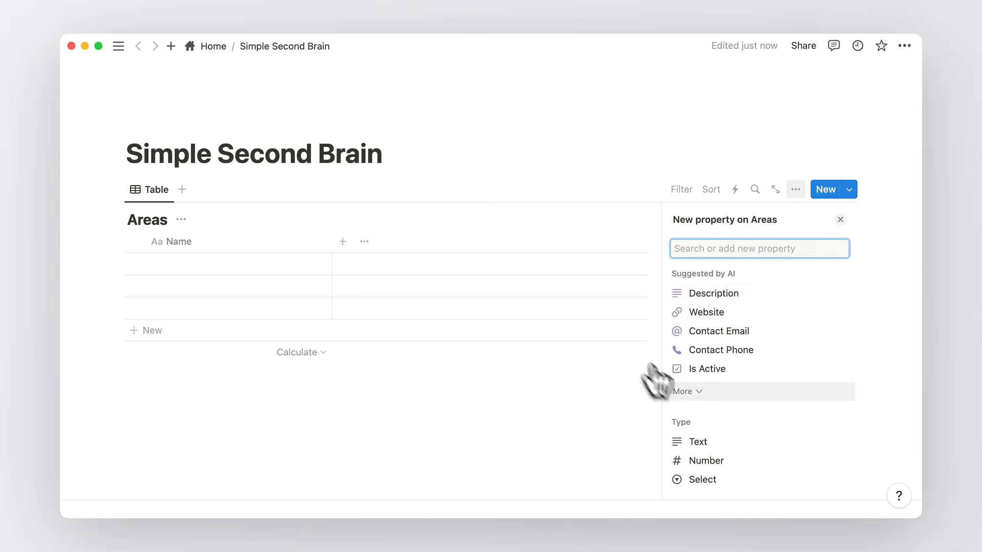
left_click(716, 450)
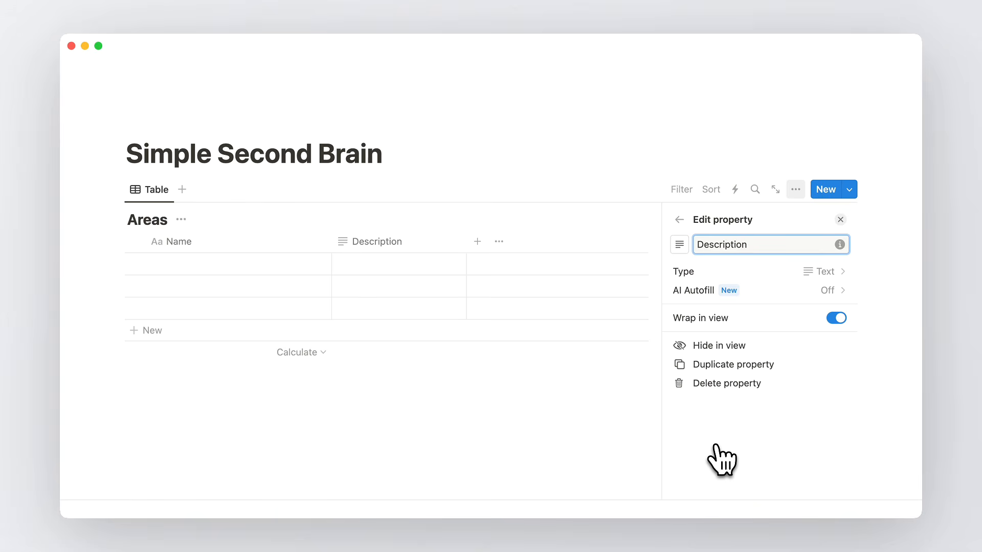
left_click(840, 219)
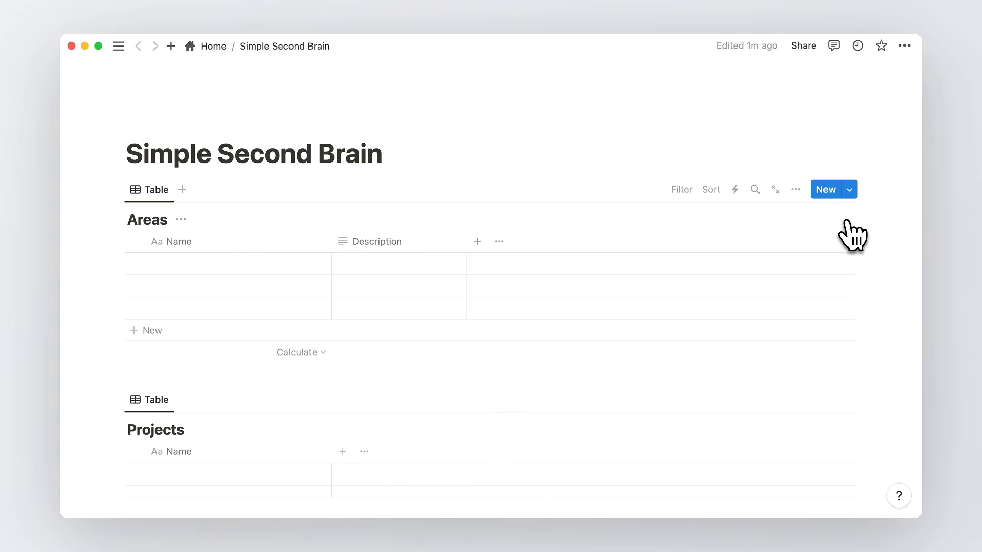
Add a checkbox property named Archive to the Areas database and give it the archive box icon
left_click(477, 242)
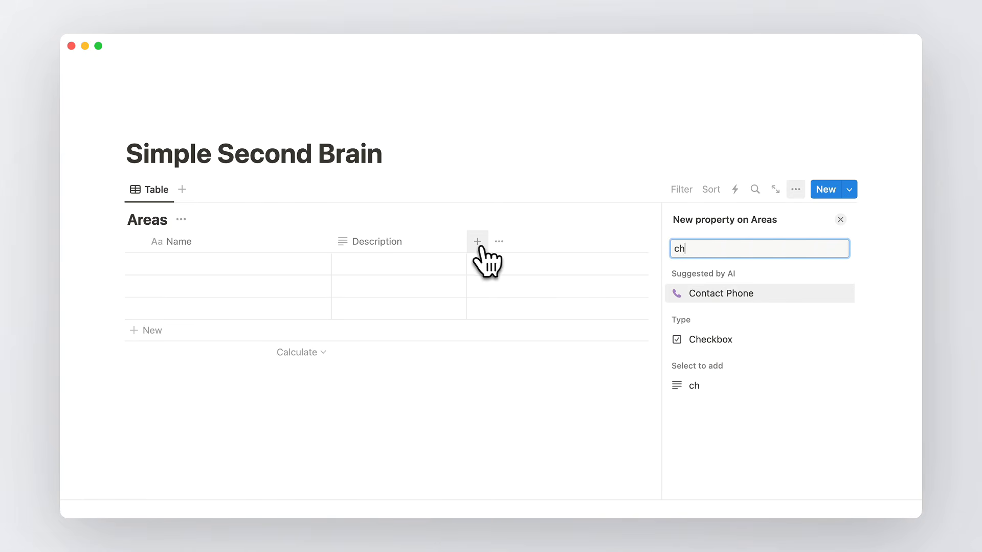
left_click(747, 340)
double_click(730, 246)
type("Archive")
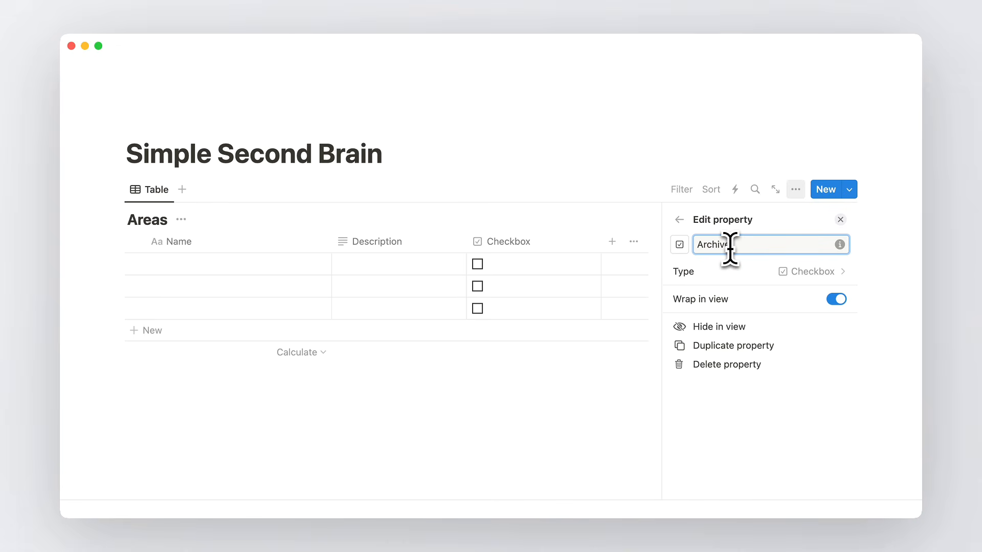
left_click(679, 244)
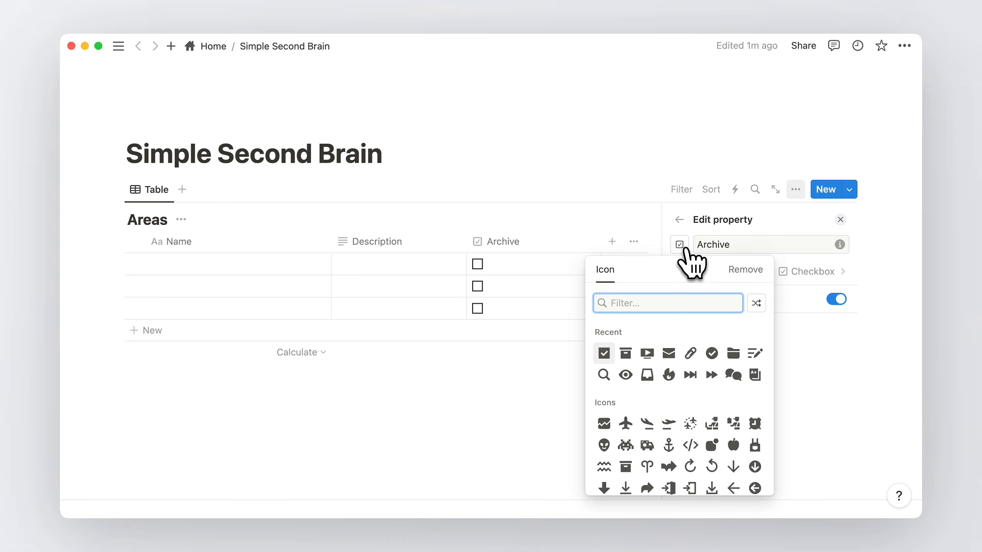
left_click(625, 354)
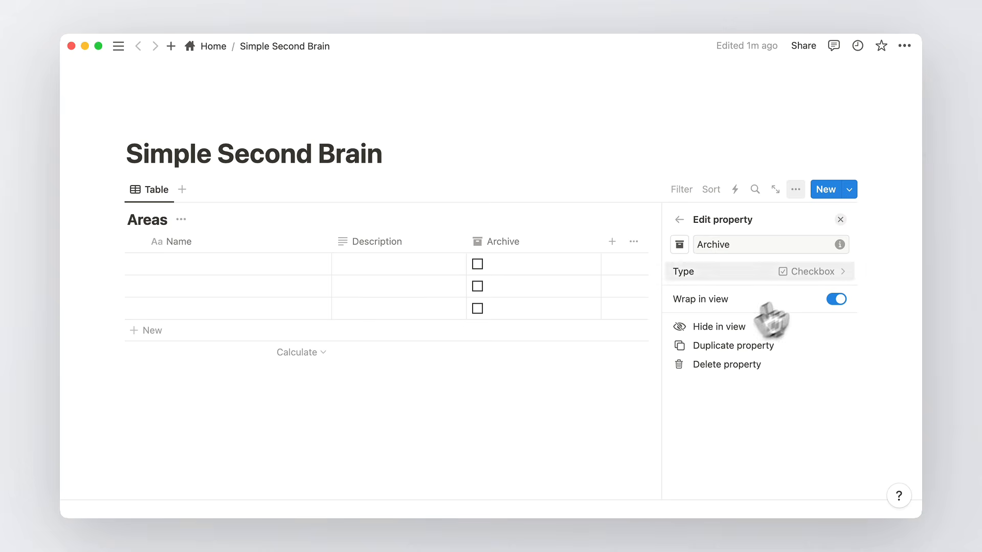
left_click(840, 220)
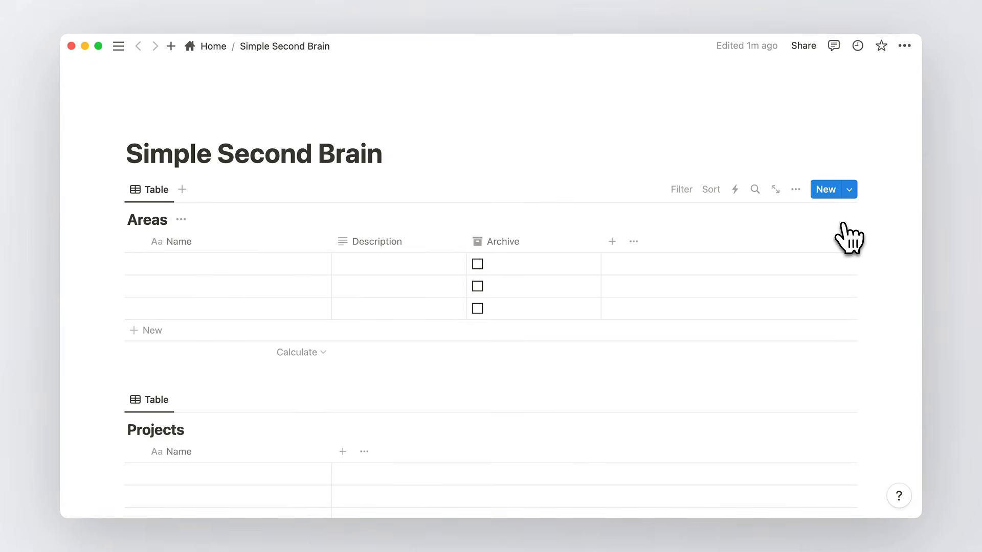
Add a Status property to the Projects database, keeping its default name and options
scroll(842, 225, "down", 10)
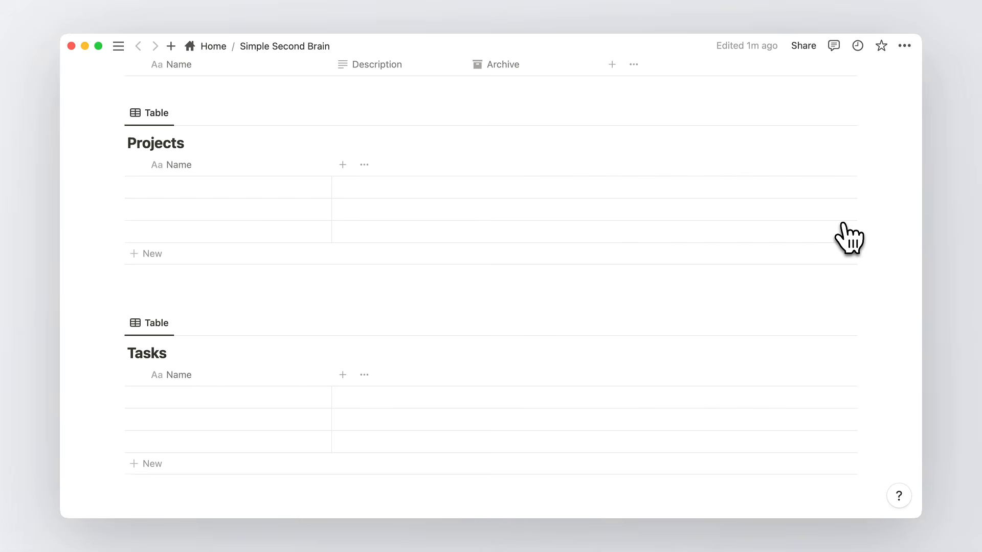
left_click(345, 172)
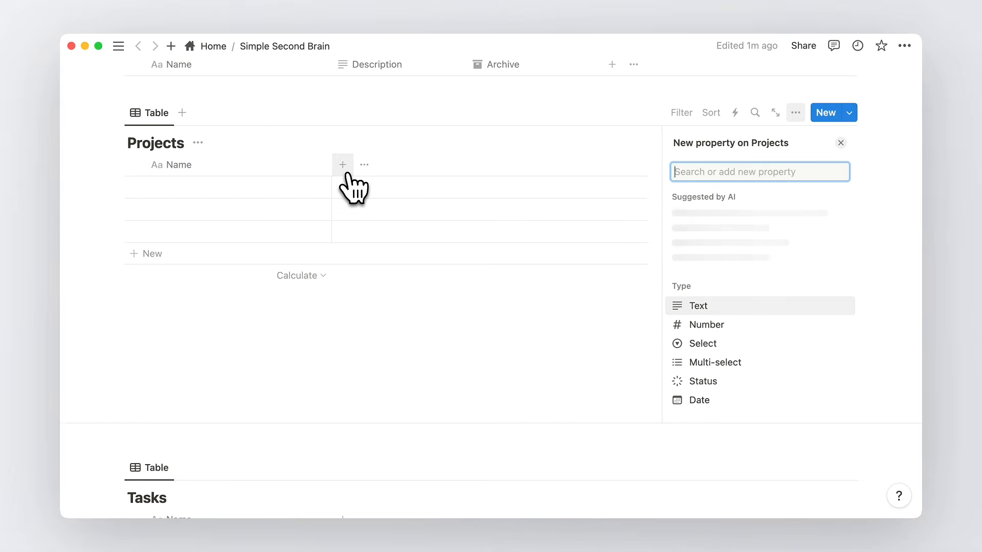
type("stat")
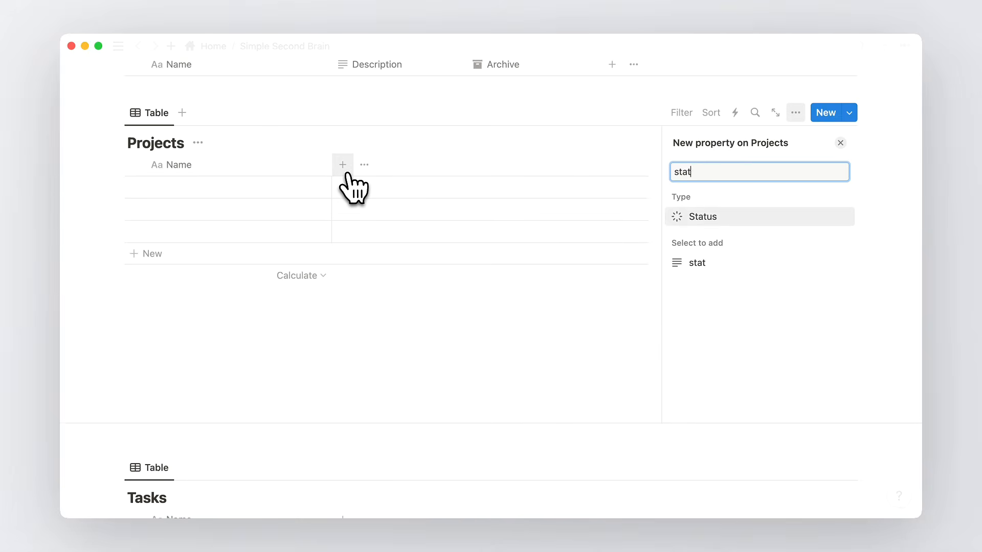
left_click(694, 225)
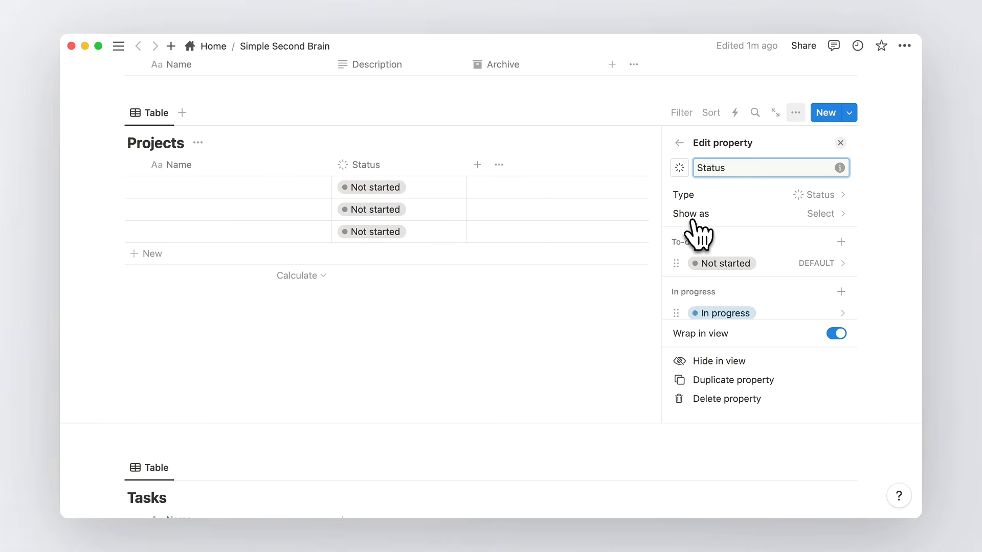
left_click(840, 144)
Add a Date property to the Projects database after the Status property
left_click(477, 164)
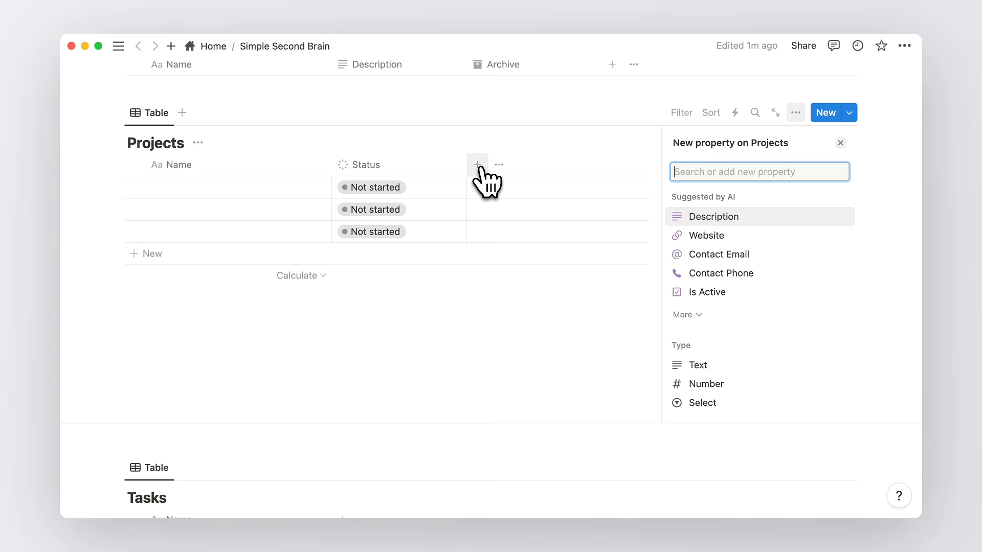
type("dat")
left_click(696, 215)
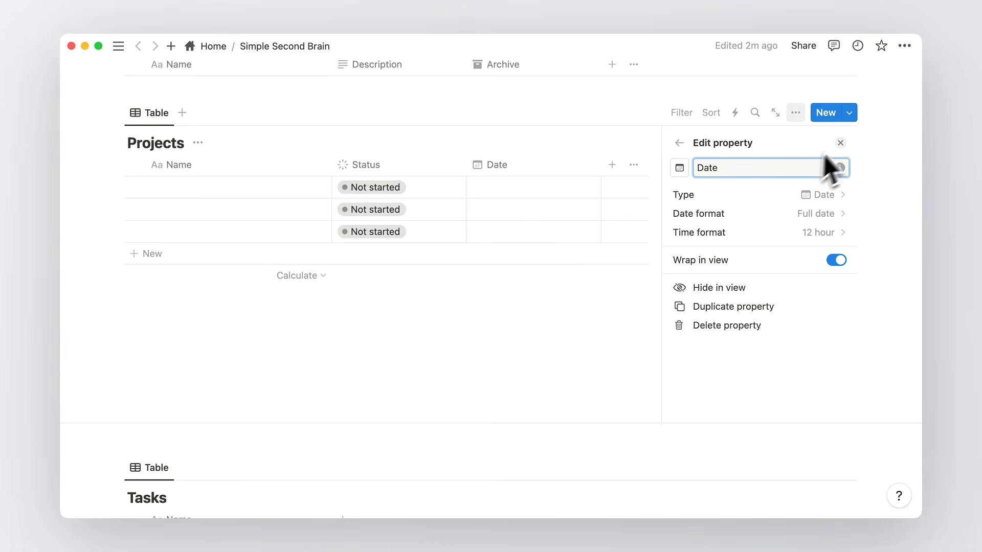
left_click(841, 144)
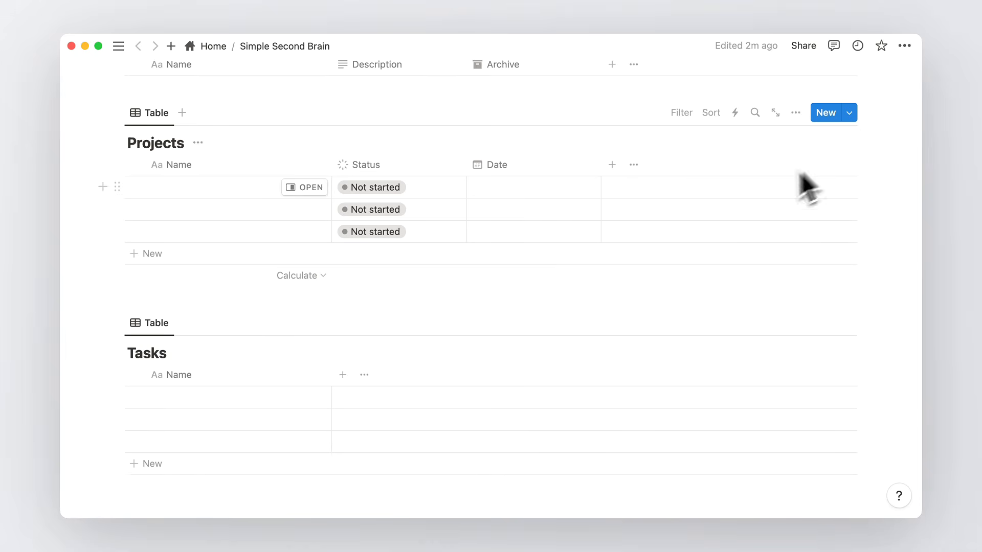
Add a rollup property named Progress to the Projects database, leaving its relation unset
left_click(612, 165)
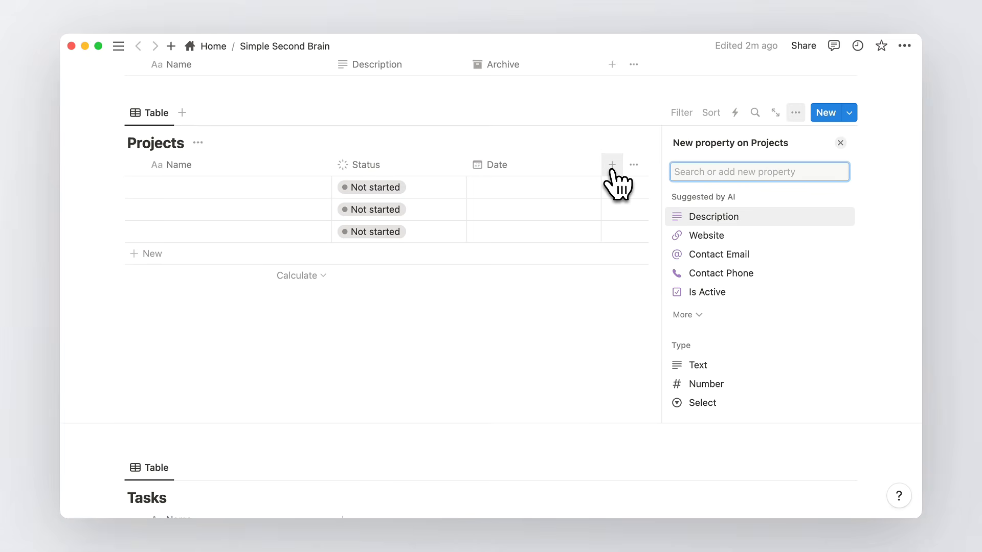
type("ro")
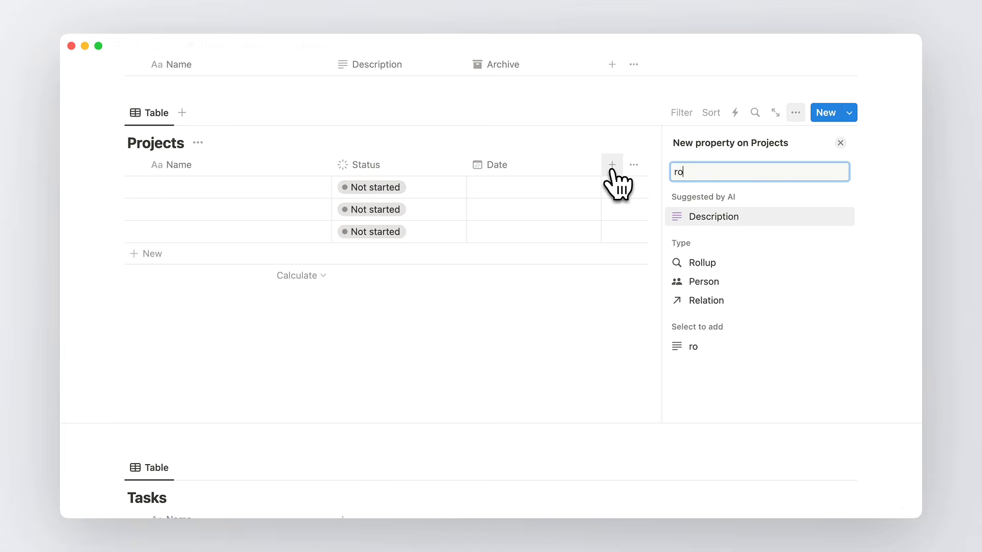
left_click(722, 263)
double_click(703, 168)
type("Progress")
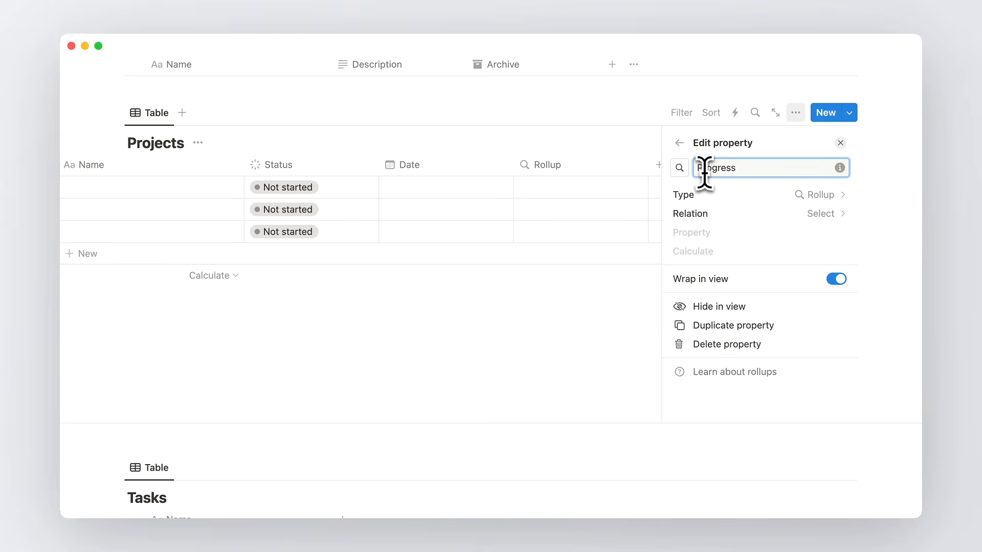
left_click(841, 145)
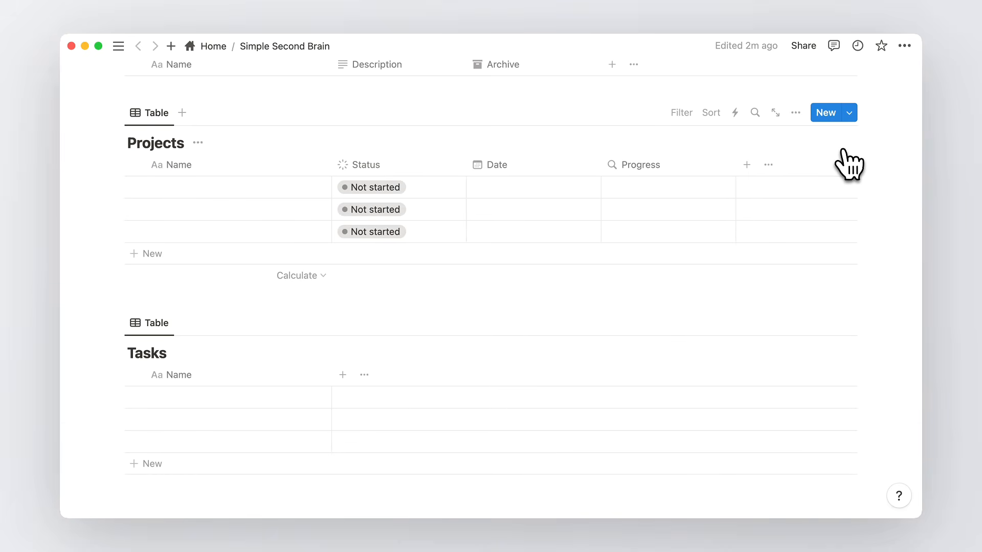
Add a checkbox property named Archive to the Projects database and give it the archive box icon
left_click(747, 165)
type("ch")
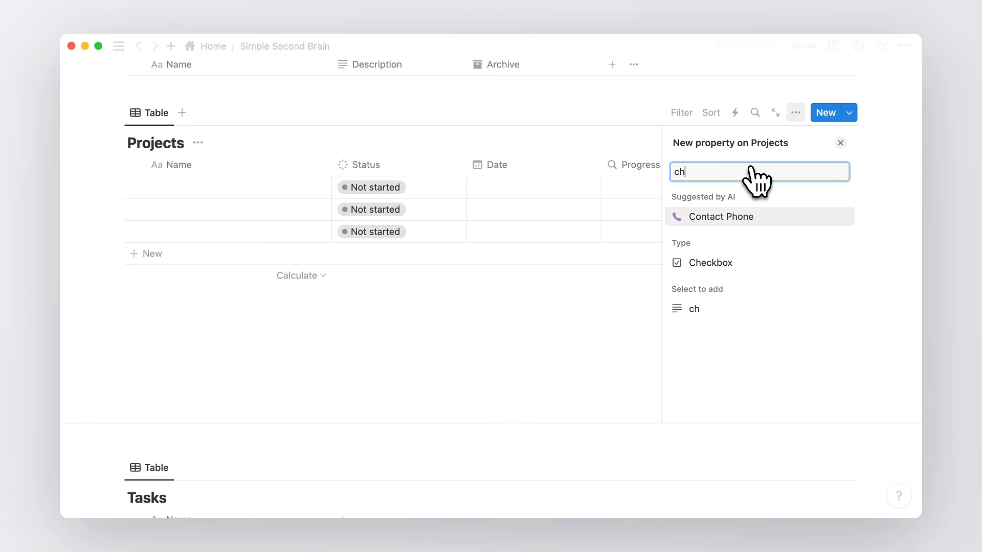
left_click(749, 262)
double_click(723, 166)
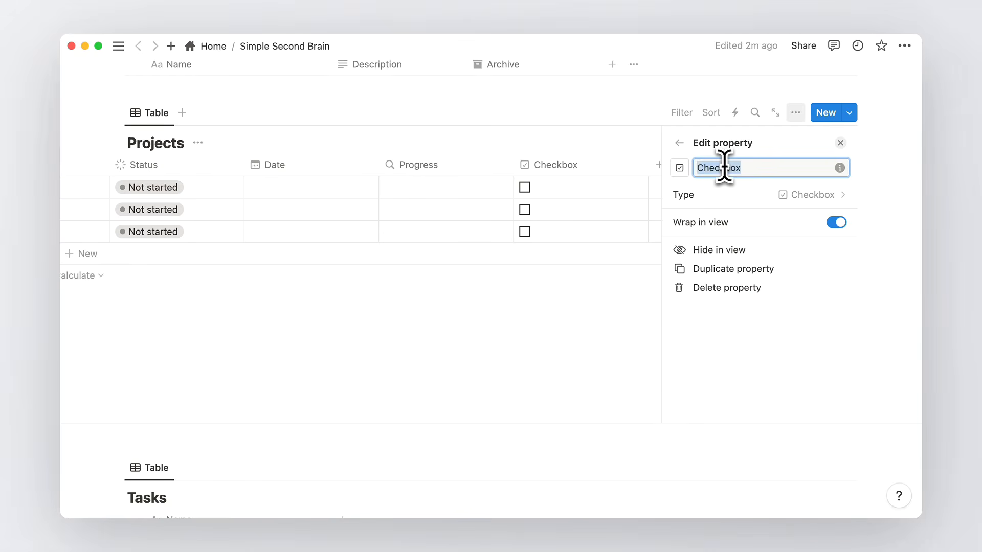
type("Archive")
left_click(679, 168)
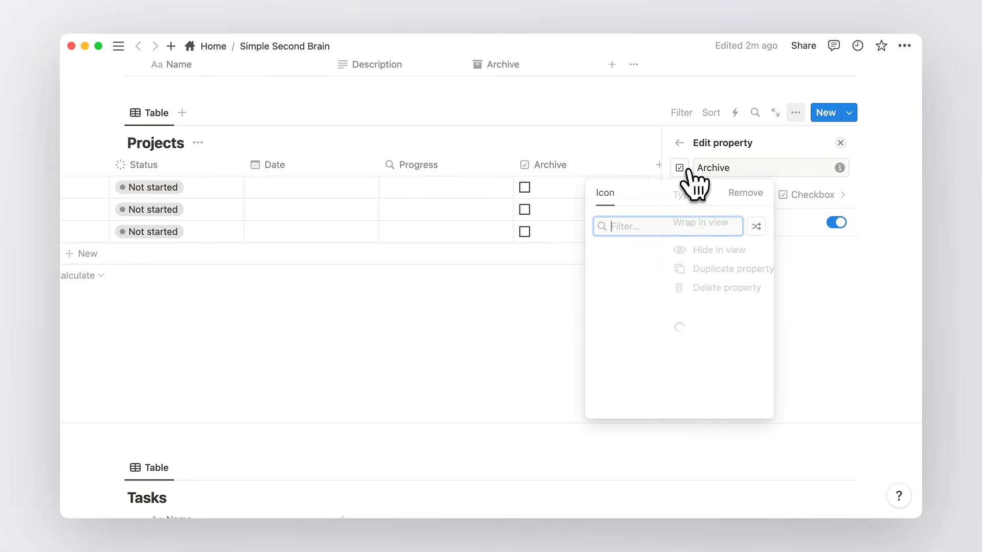
left_click(606, 279)
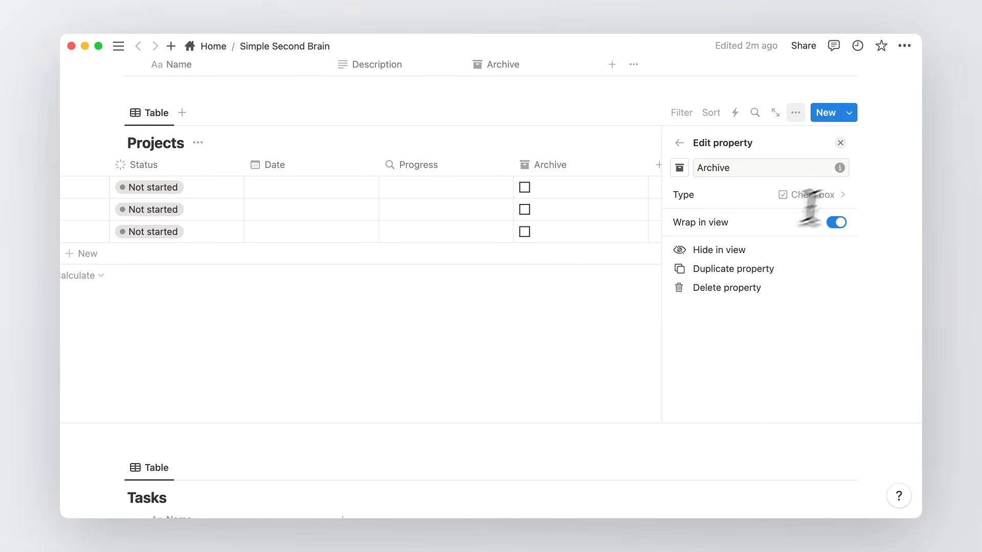
left_click(885, 179)
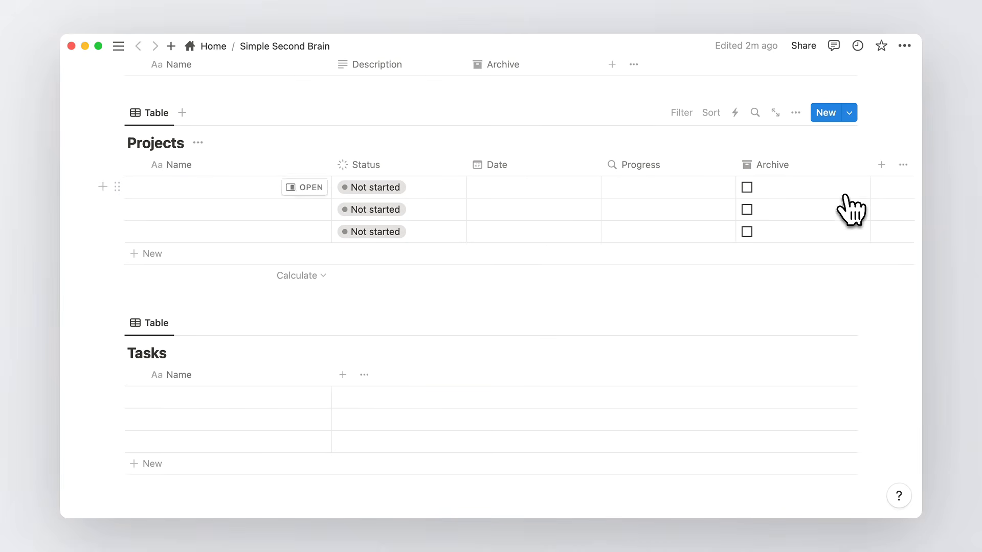
Add a Date property to the Tasks database, keeping its default name
scroll(901, 164, "down", 5)
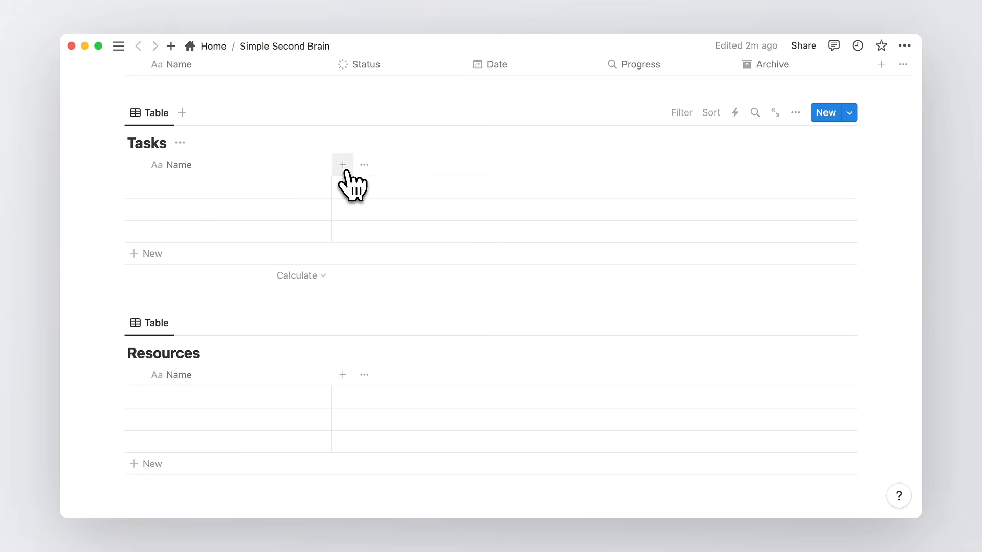
left_click(342, 165)
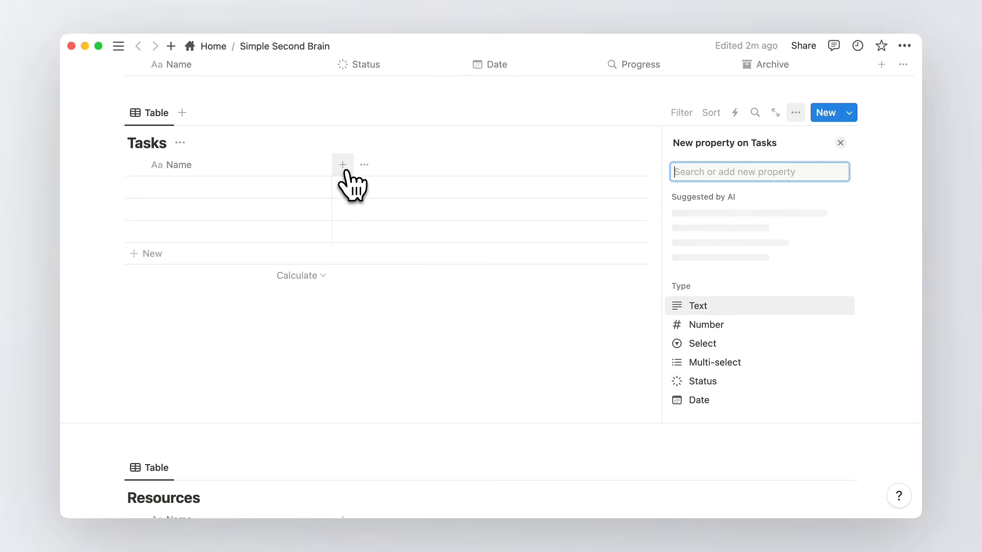
type("da")
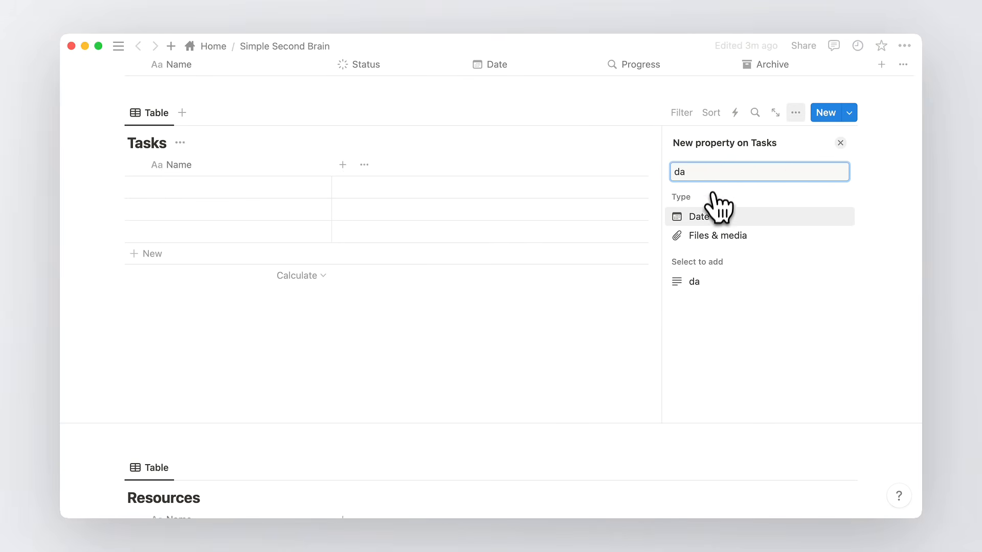
left_click(711, 218)
left_click(840, 143)
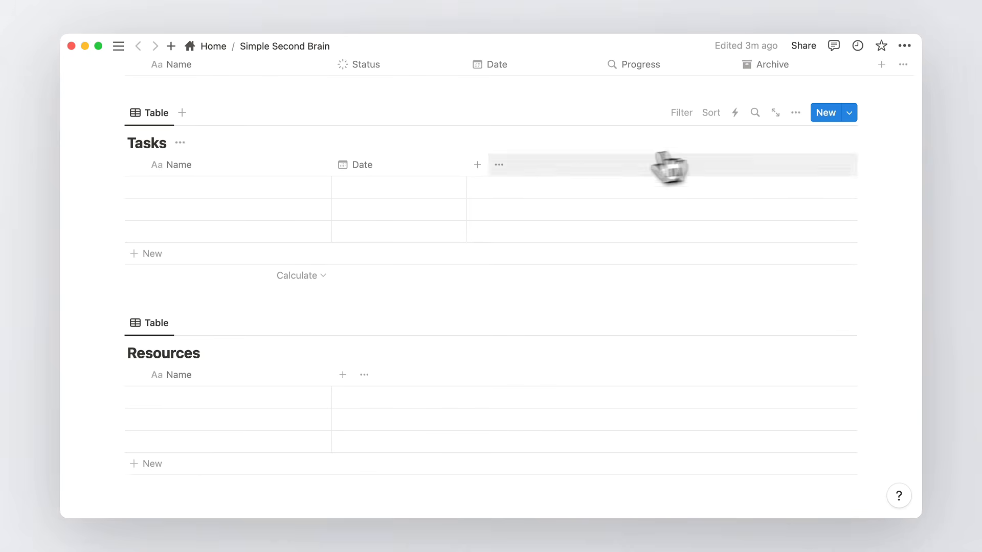
Add a select property named Priority to the Tasks database after the Date property
left_click(481, 169)
type("se")
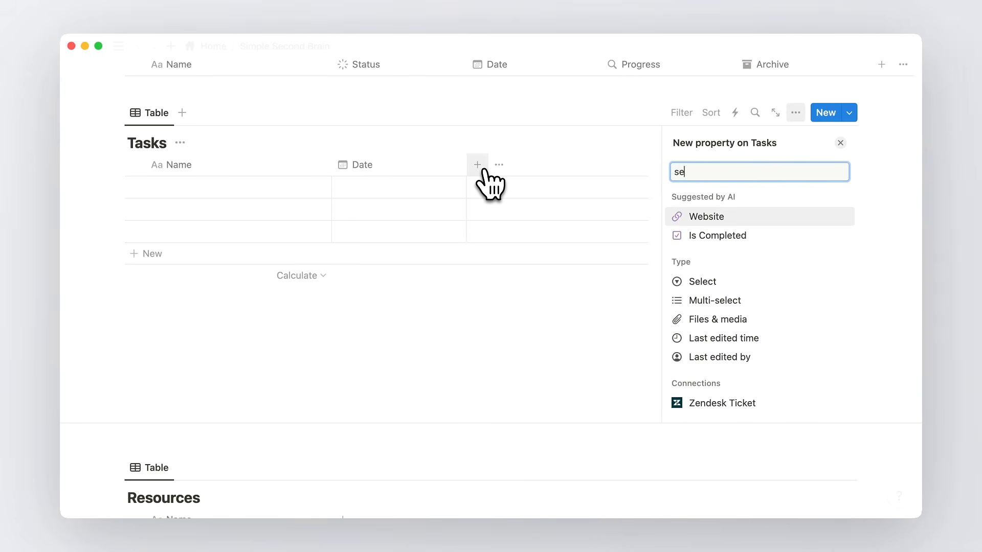
left_click(706, 283)
double_click(716, 168)
type("Priority")
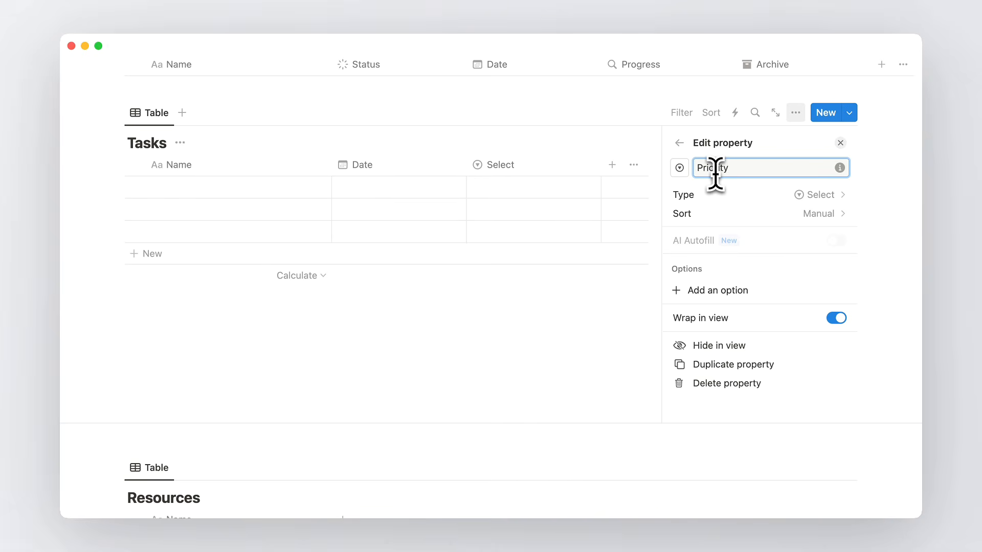
Add the options Low priority, Medium priority and High priority to the Tasks database's Priority property
left_click(737, 290)
type("Low priority")
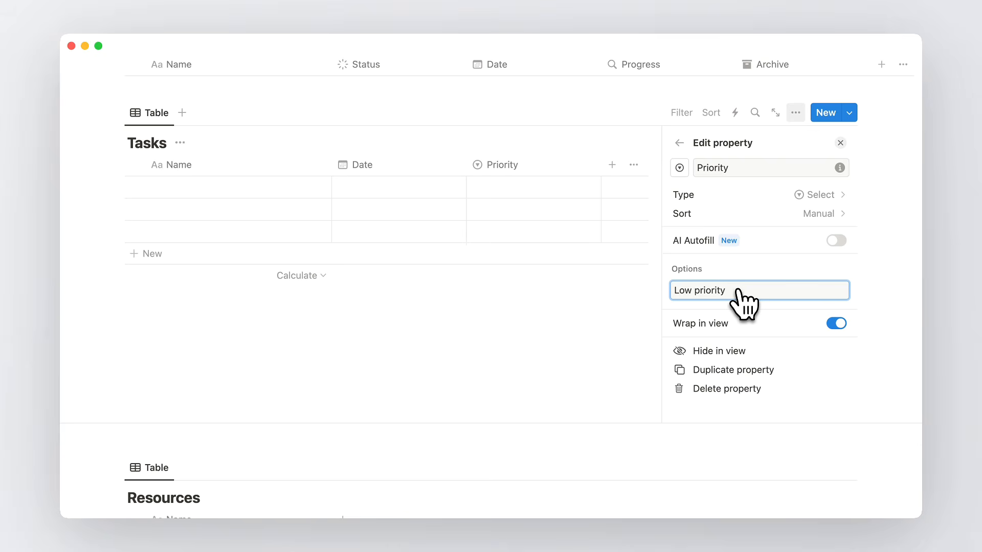
key("Return")
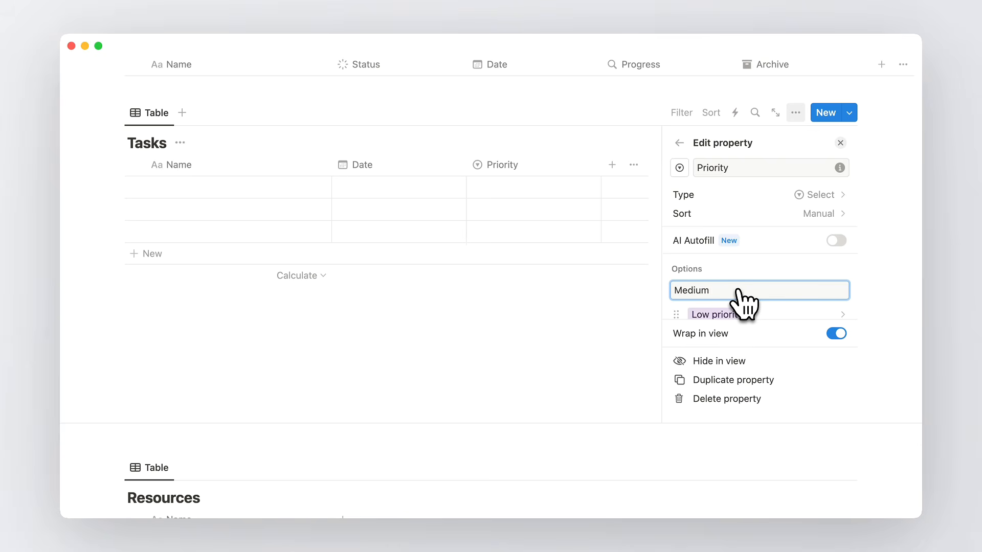
type("Medium priority")
key("Return")
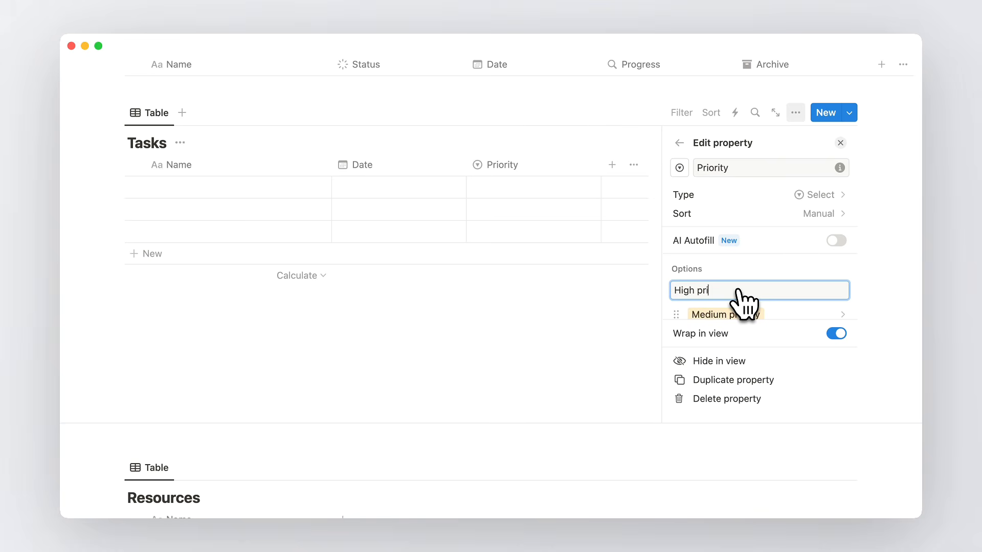
type("High priority")
key("Return")
Colour the Low priority option blue and the Medium priority option green, leaving High priority orange
scroll(773, 307, "down", 2)
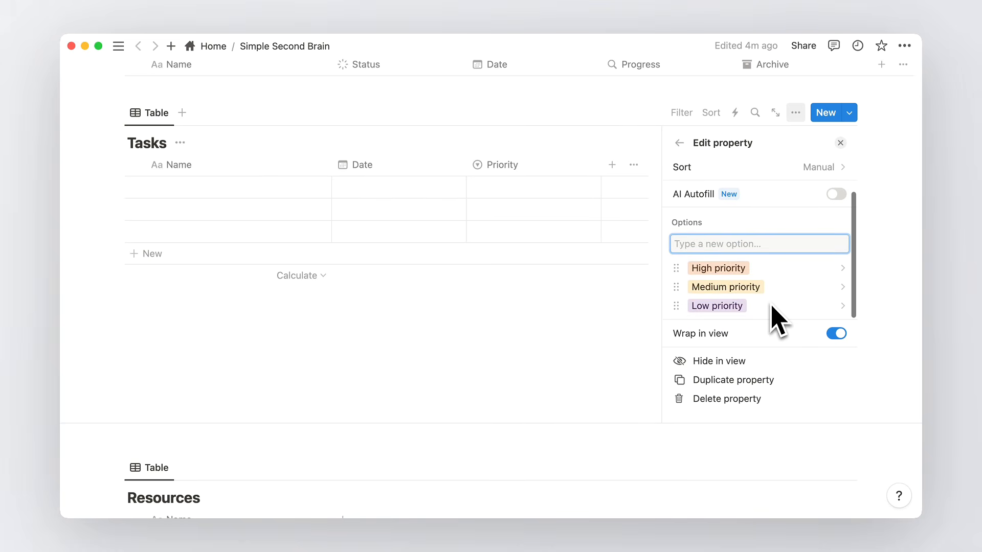
left_click(684, 305)
left_click(752, 442)
left_click(683, 315)
left_click(677, 286)
left_click(769, 421)
left_click(680, 299)
left_click(679, 266)
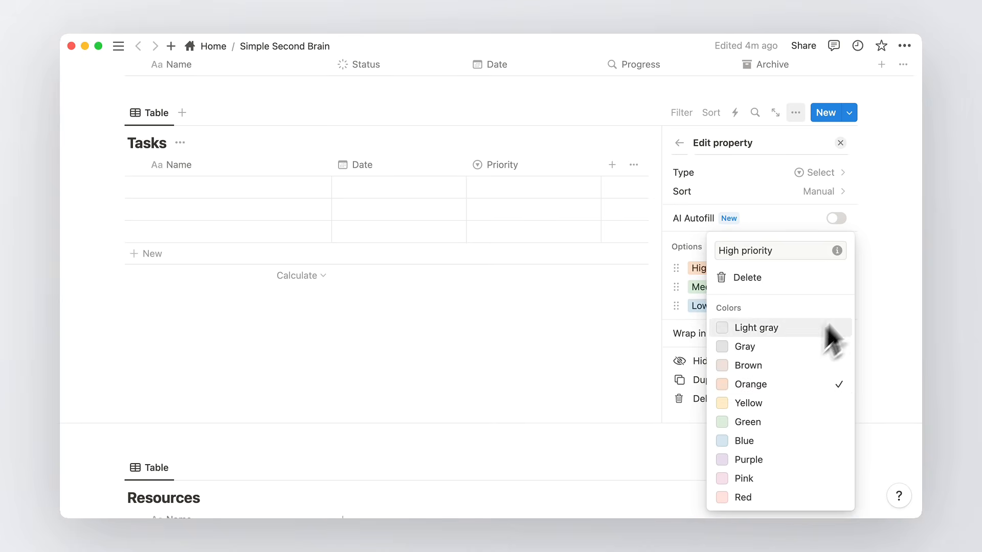
left_click(900, 294)
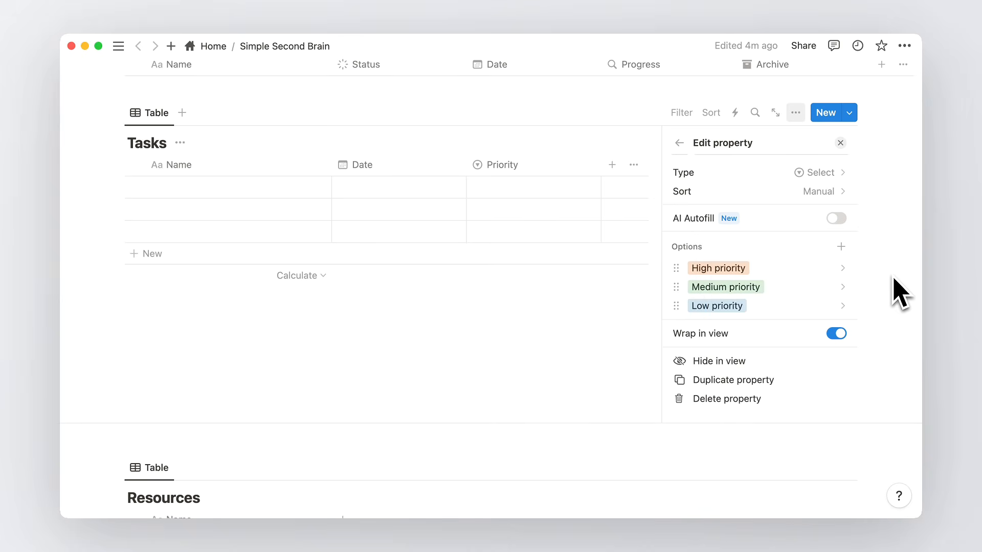
left_click(841, 144)
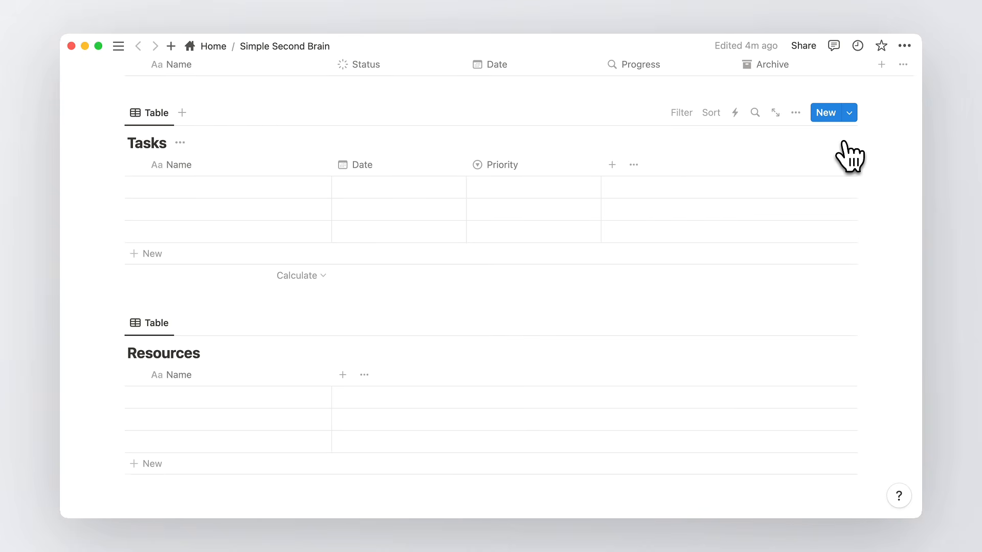
Add a checkbox property named Complete to the Tasks database
left_click(612, 165)
type("ch")
left_click(739, 265)
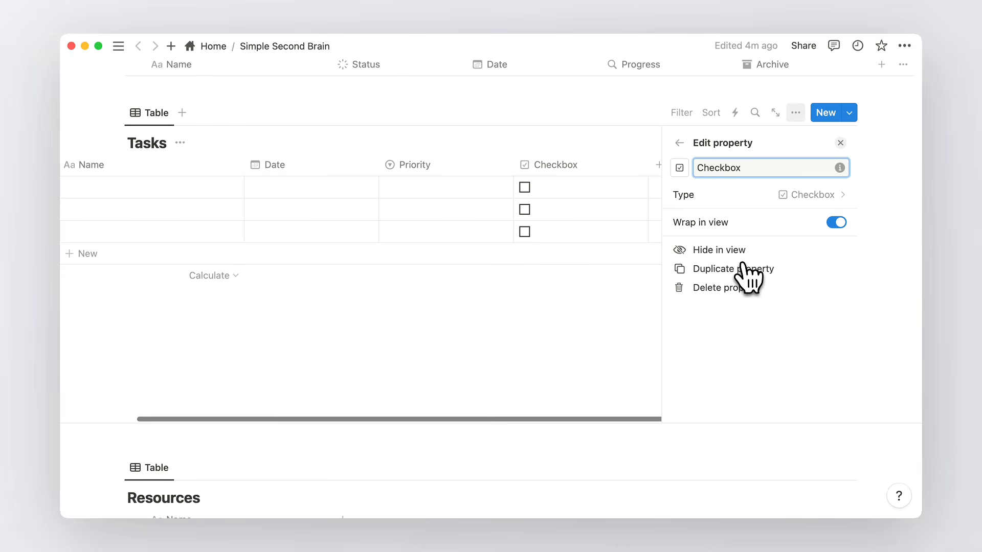
double_click(746, 169)
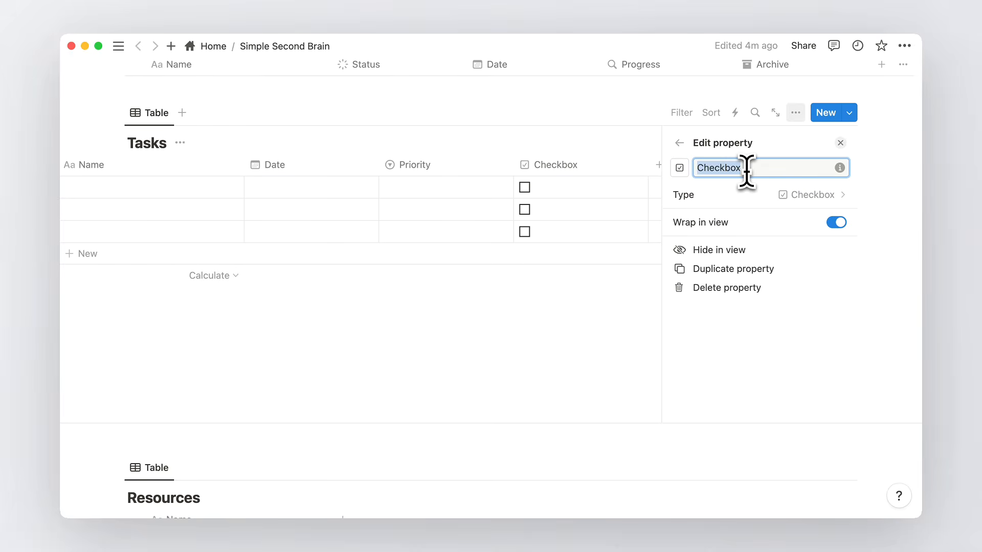
type("Complete")
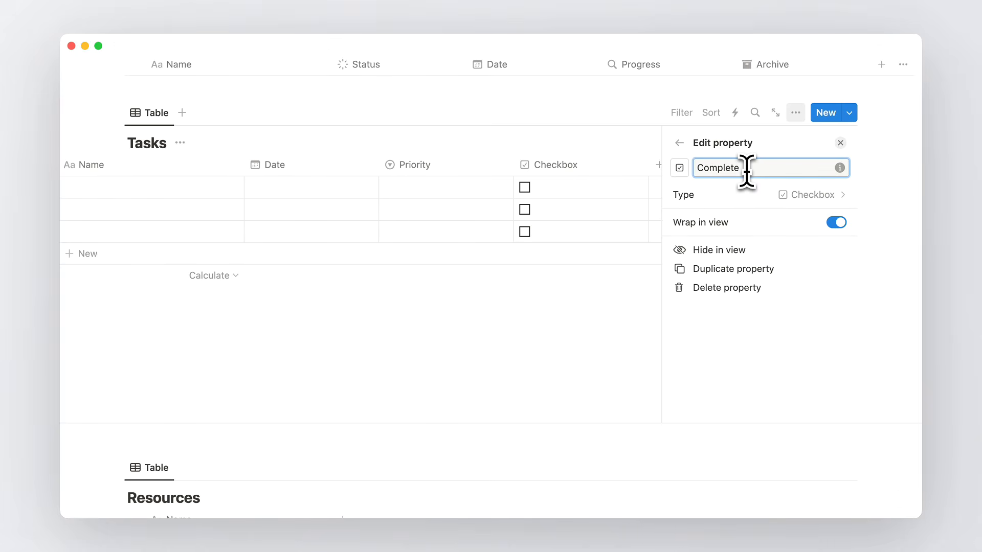
key("Return")
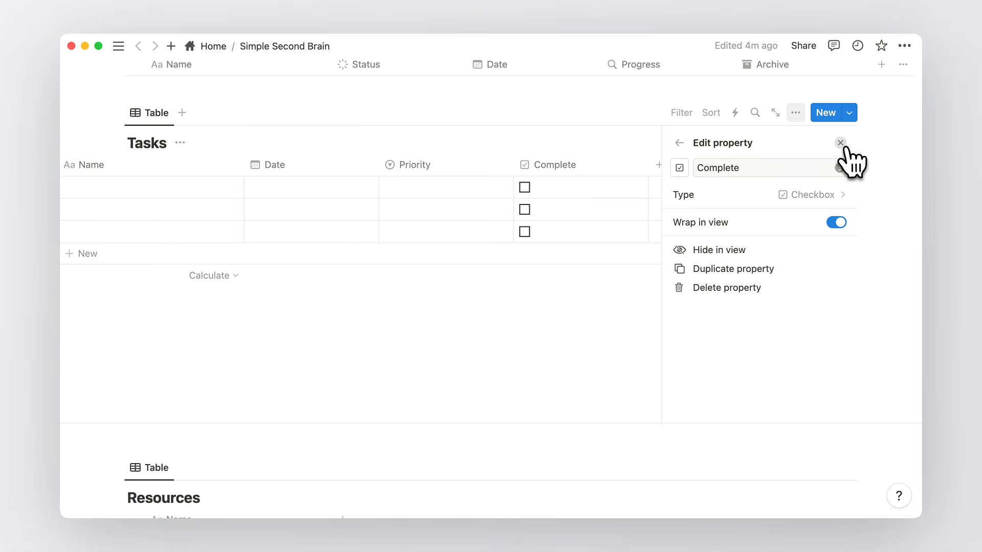
left_click(843, 145)
Add a Created time property to the Tasks database, keeping its default name and date format
left_click(750, 166)
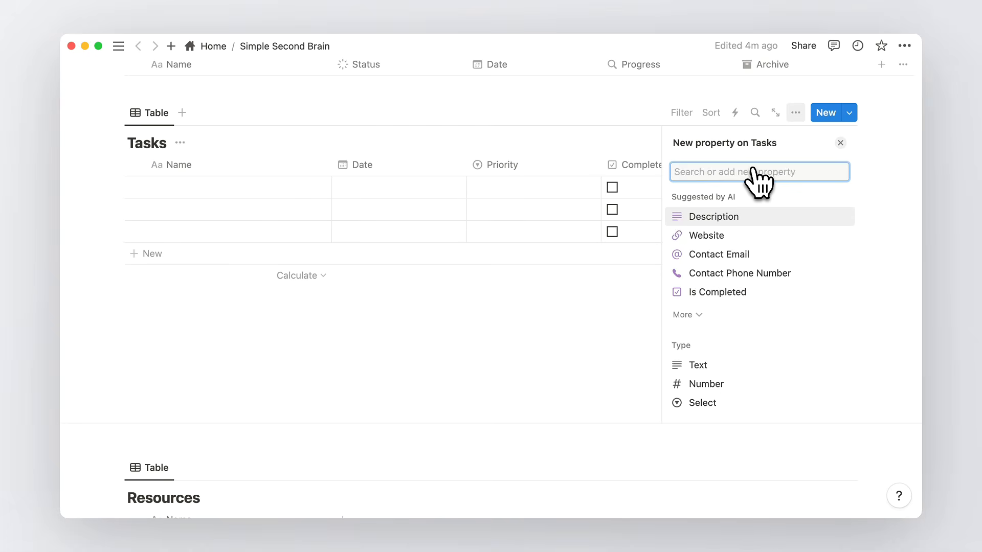
type("cre")
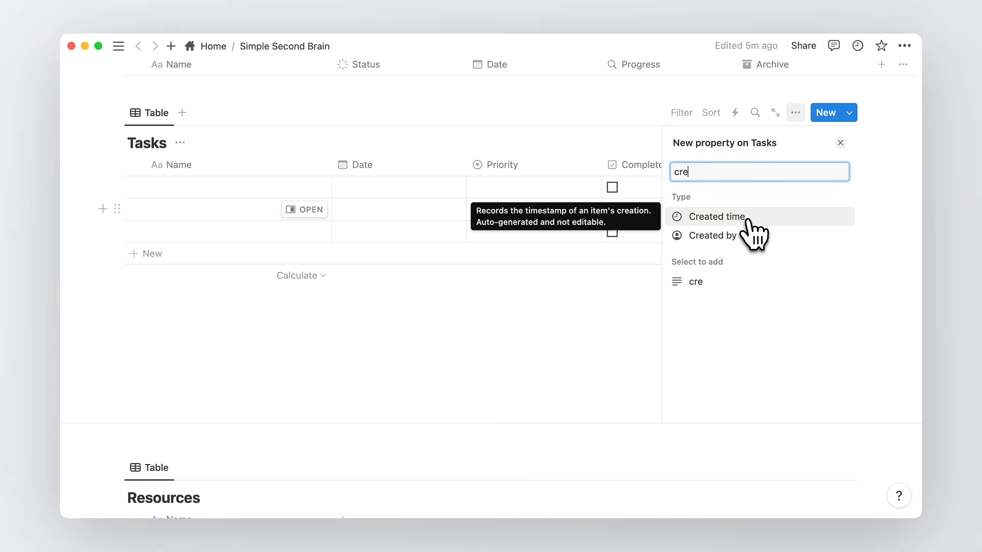
left_click(726, 217)
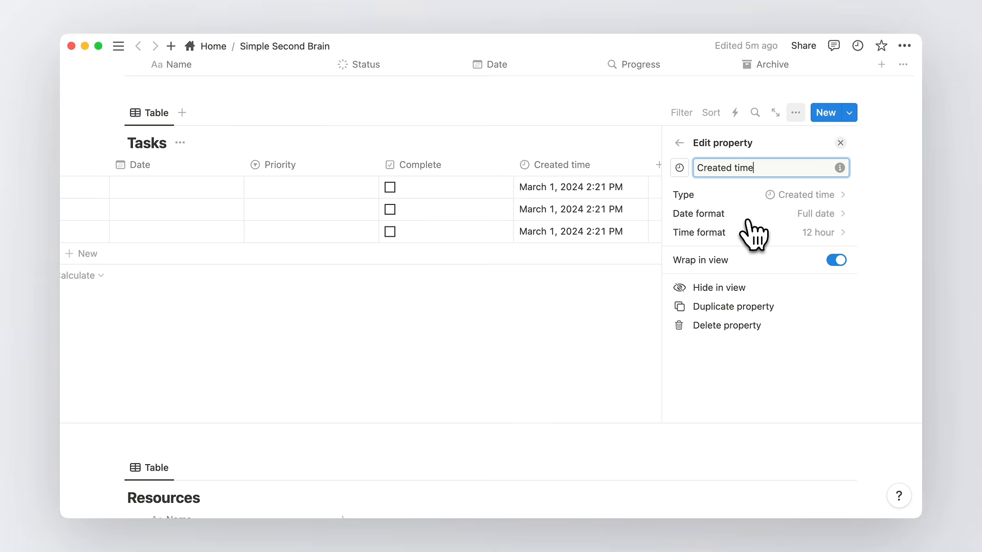
left_click(841, 142)
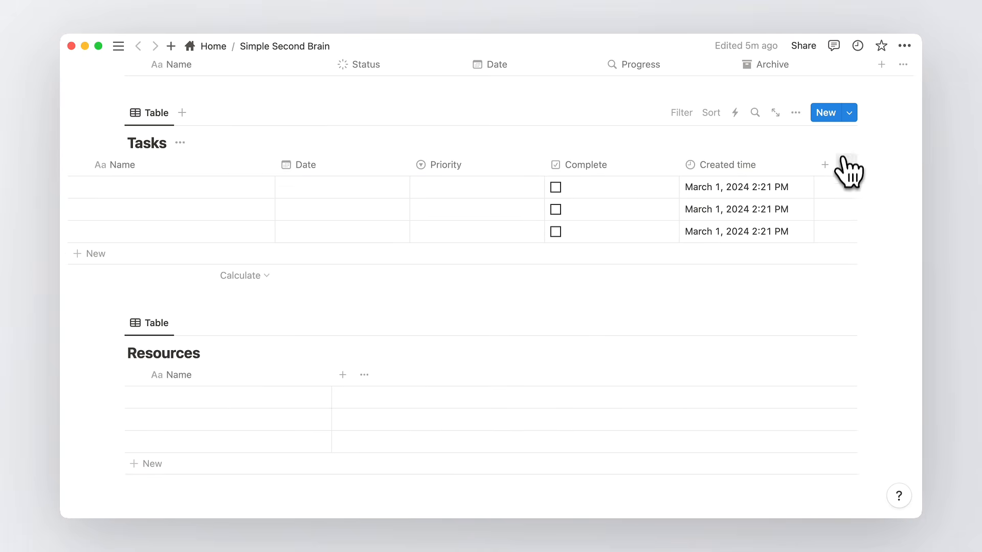
scroll(842, 210, "left", 2)
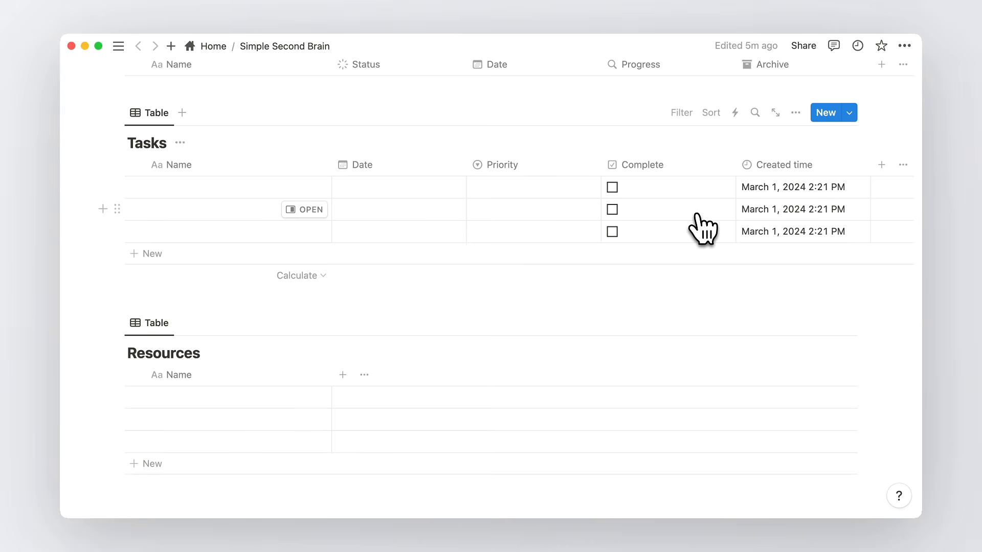
Add a Status property to the Resources database and rename its To-do option as Inbox
scroll(697, 216, "down", 5)
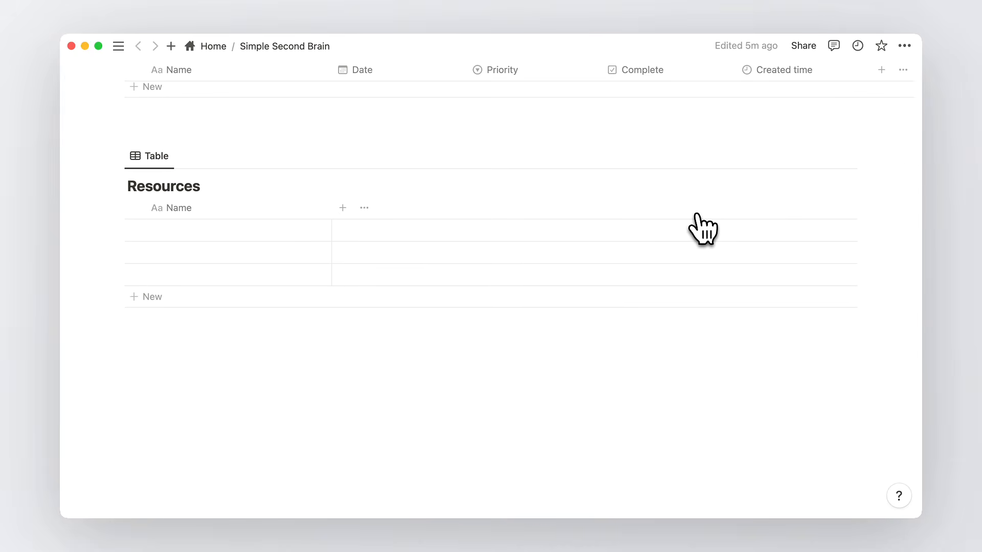
left_click(342, 208)
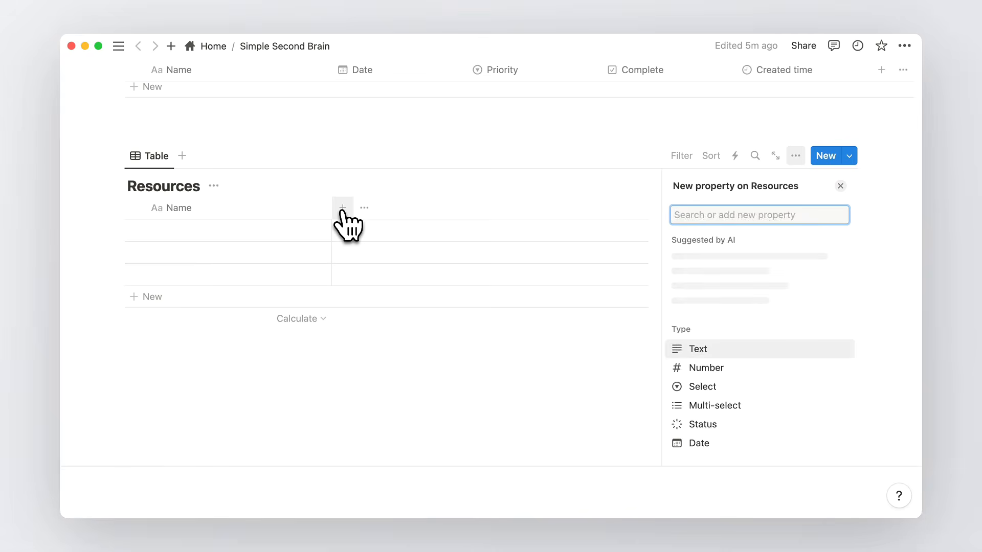
type("st")
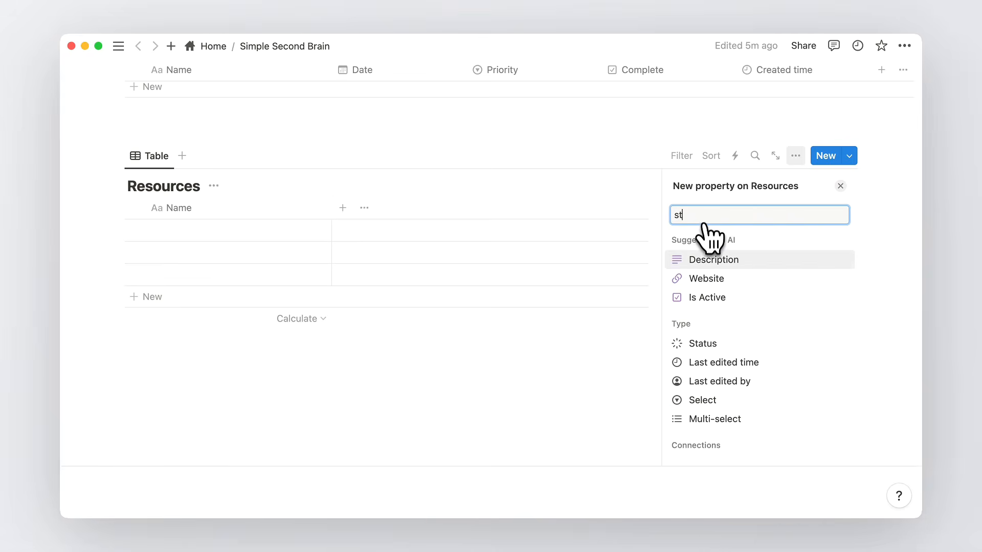
left_click(700, 345)
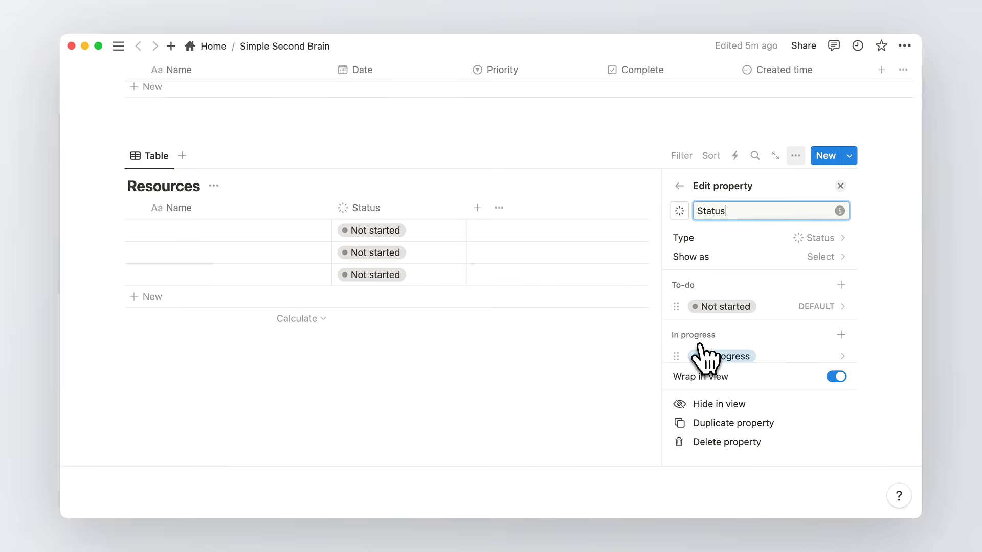
left_click(813, 307)
double_click(765, 212)
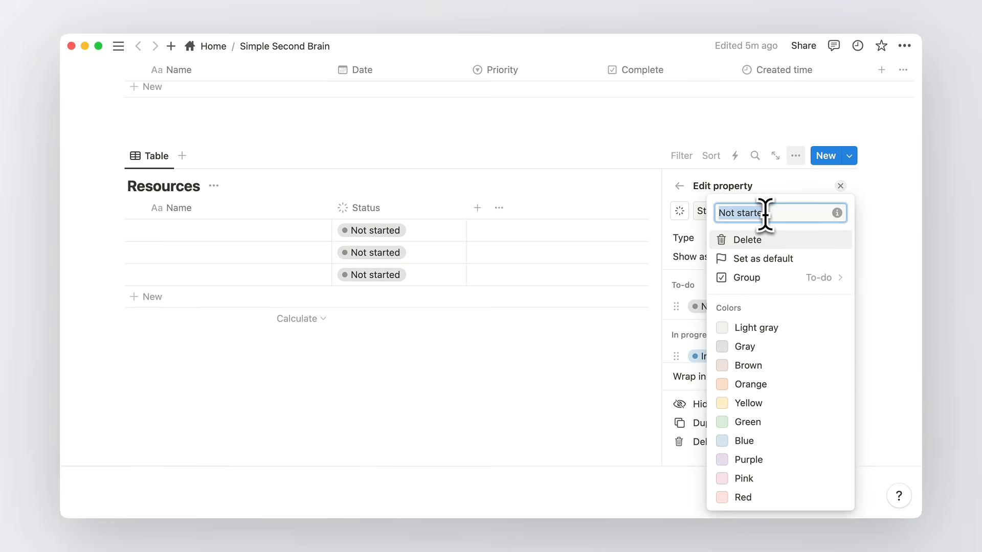
type("In")
key("Return")
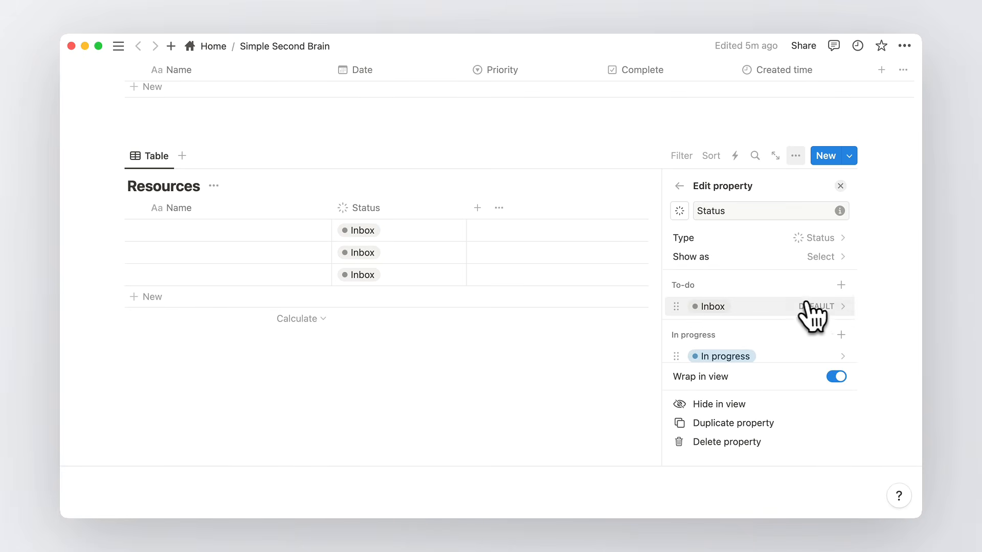
Rename the Resources status options In progress as To review and Done as Saved, and check the list in the first row
scroll(813, 315, "down", 2)
left_click(821, 306)
triple_click(760, 213)
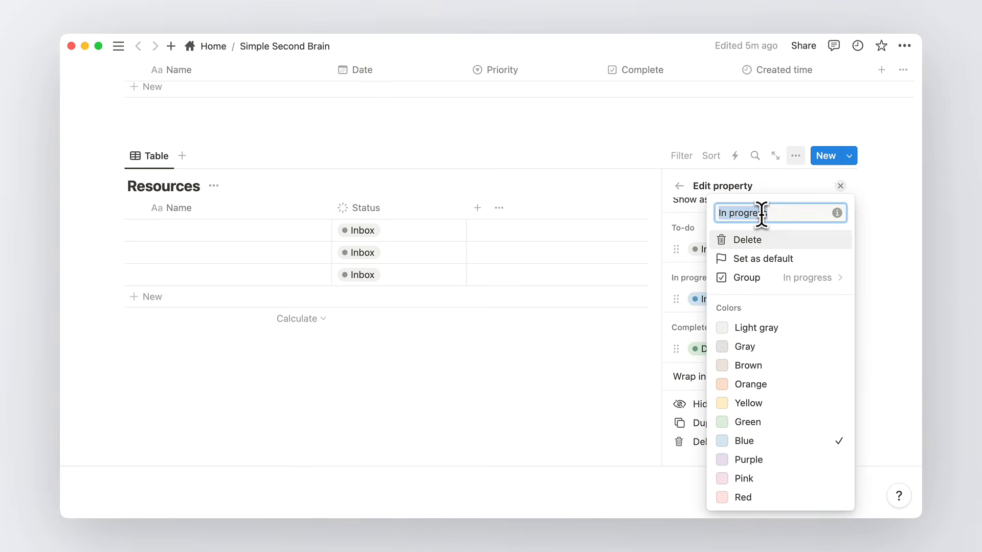
type("To review")
key("Return")
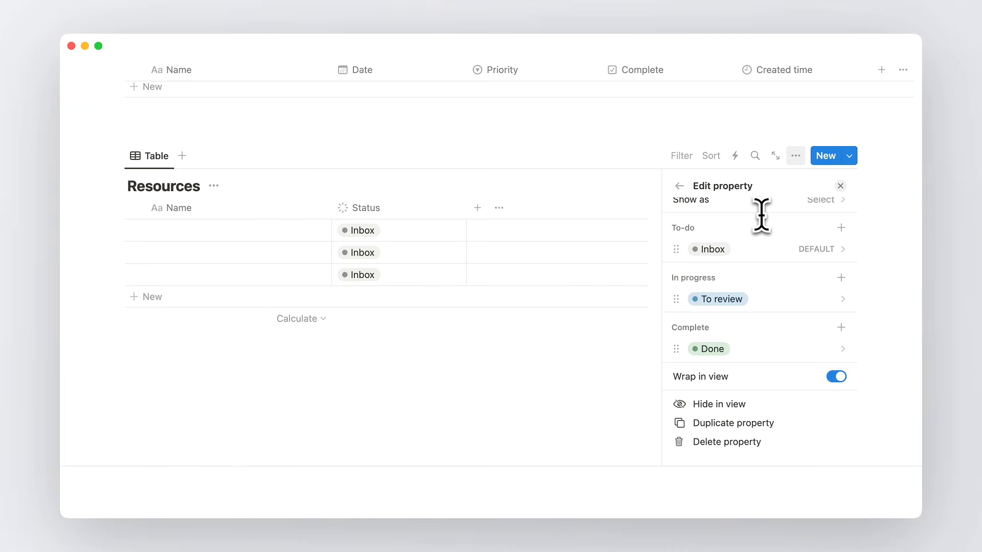
left_click(808, 349)
triple_click(758, 214)
type("Saved")
key("Return")
left_click(839, 187)
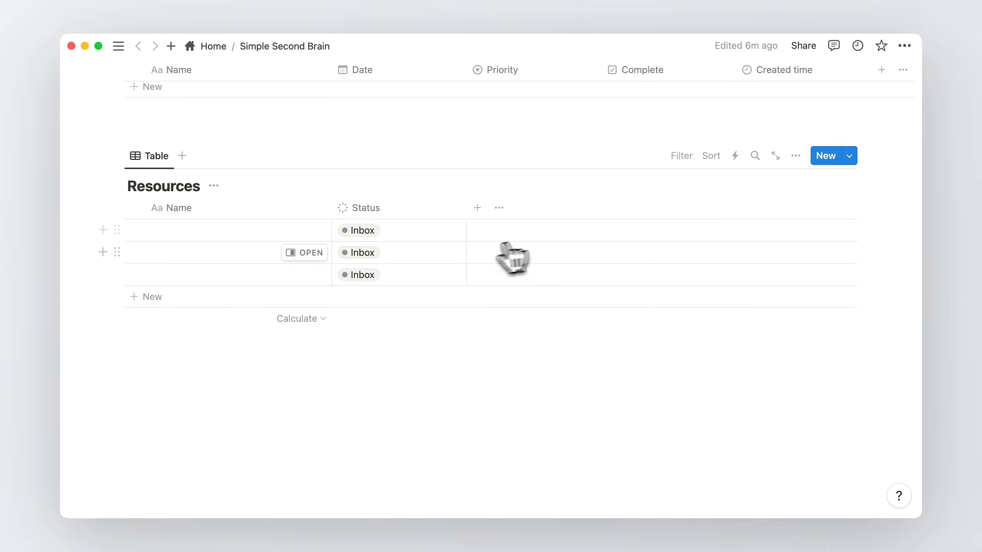
left_click(444, 238)
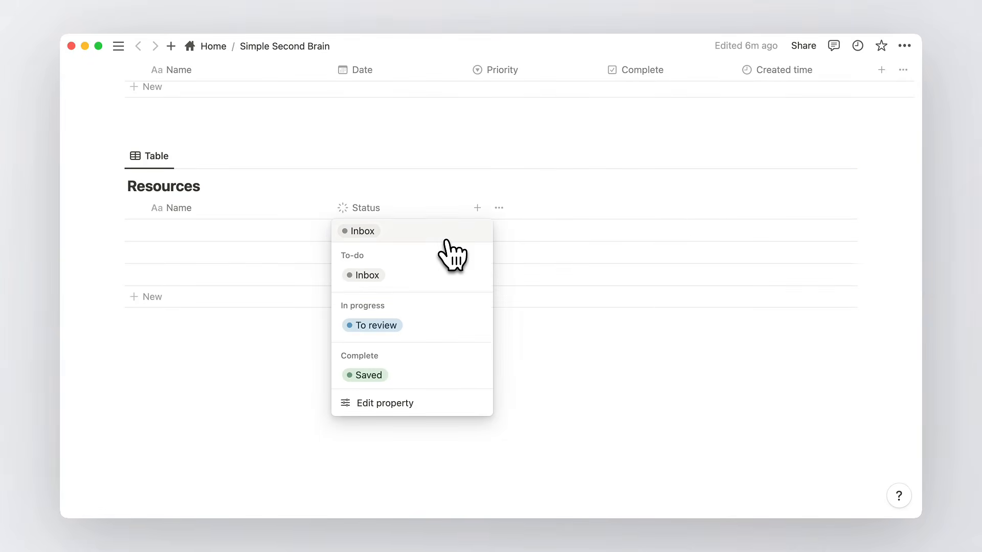
key("Escape")
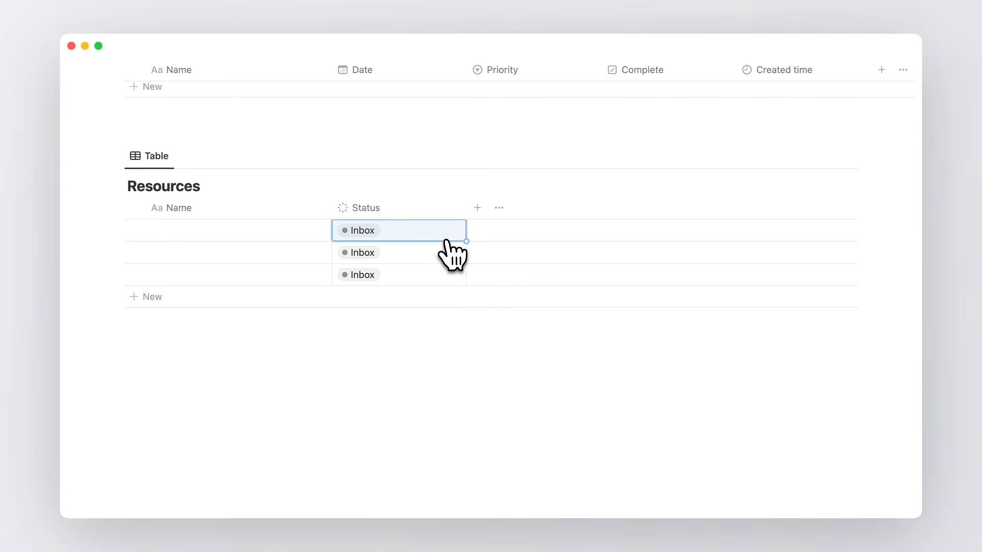
Add a text property named Type to the Resources database after the Status property
left_click(477, 208)
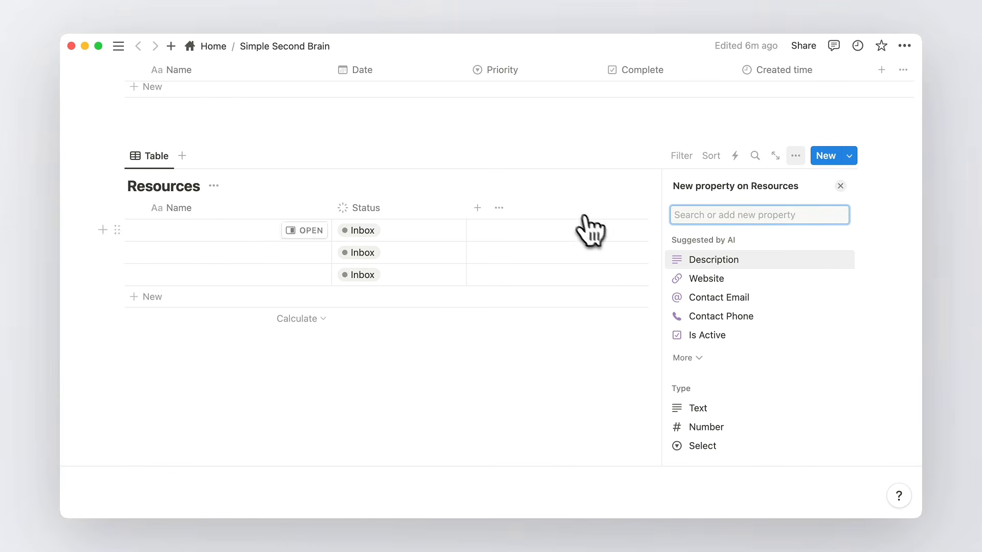
left_click(715, 407)
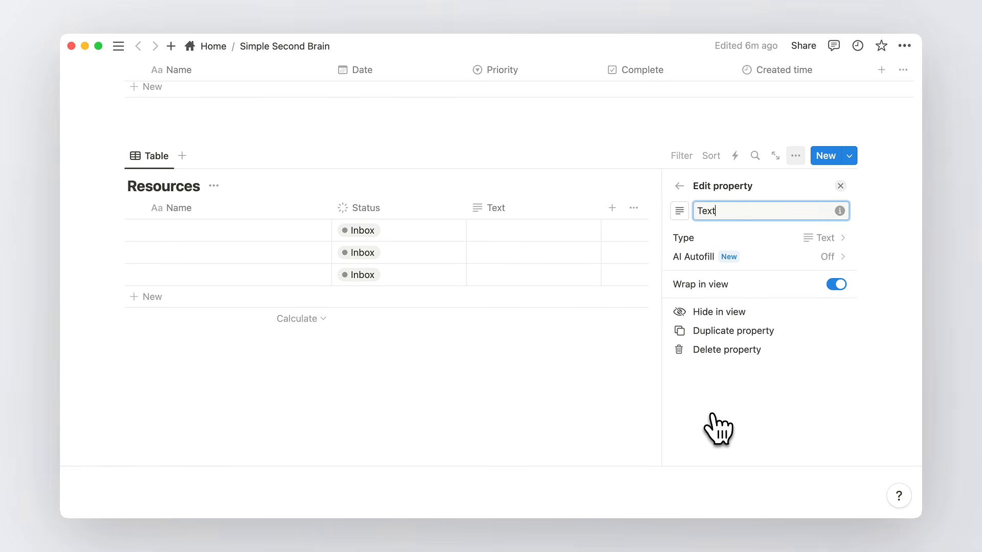
double_click(720, 210)
type("T")
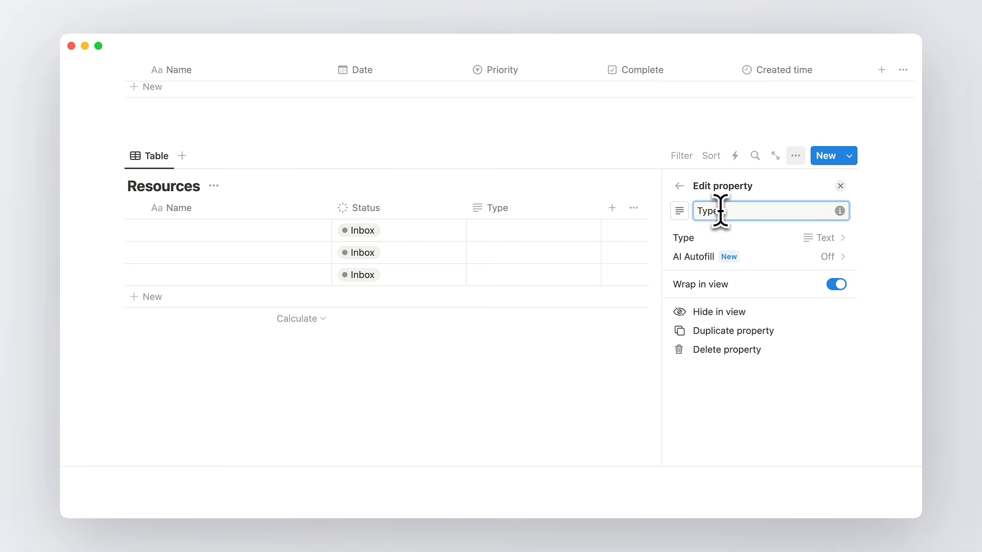
left_click(840, 186)
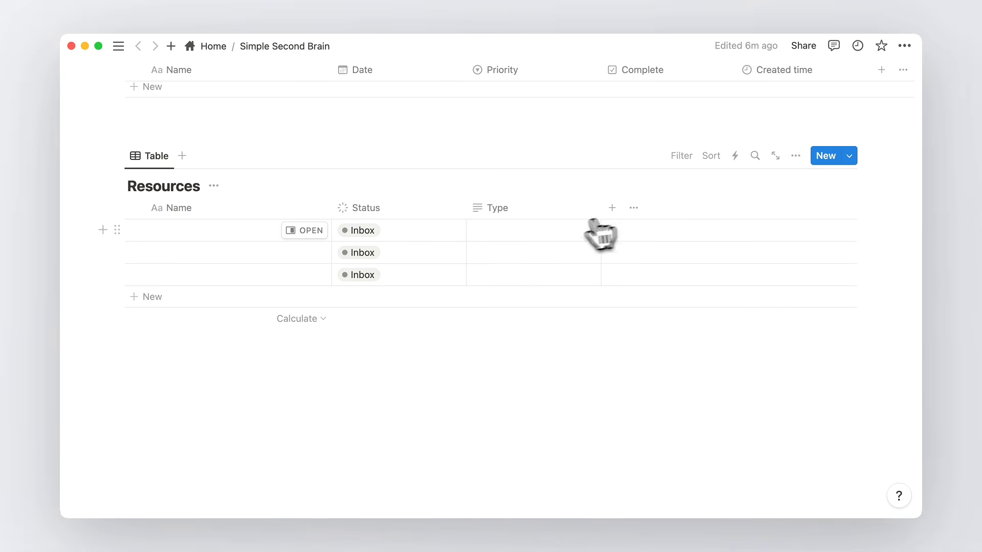
Enter "Note, Book, Article, Website, Document, Social media" as the Type of the first Resources row
left_click(540, 230)
type("Note, Book, Article,")
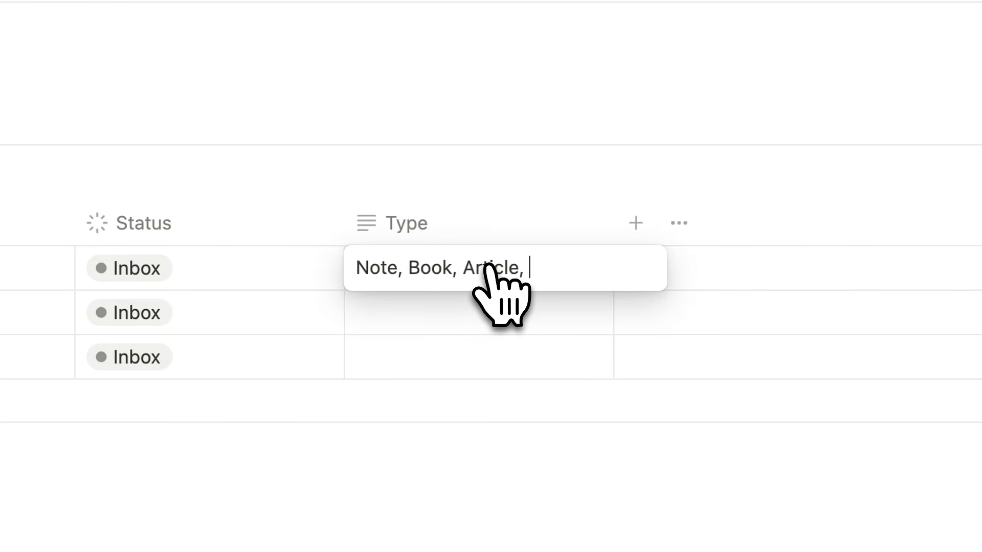
type(" Website, Document")
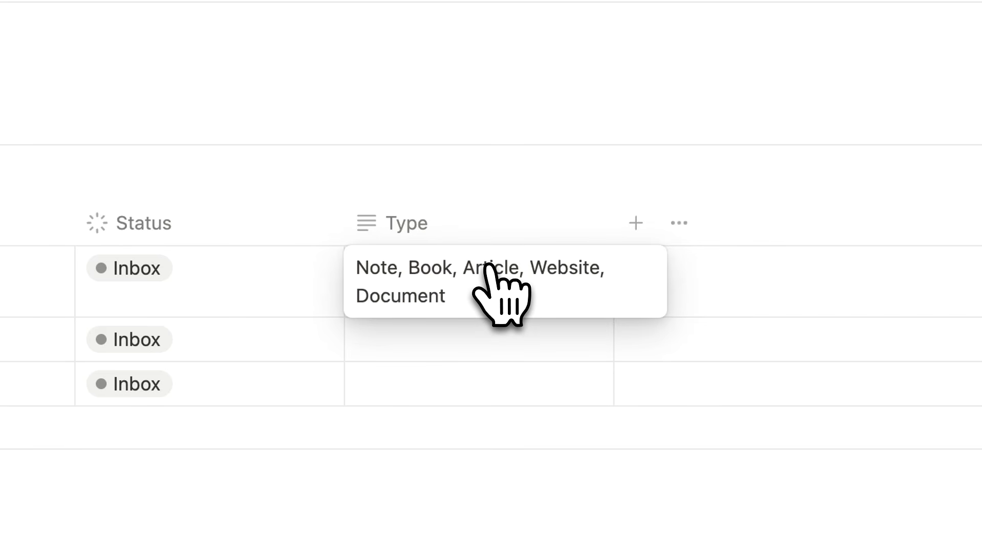
type(", Social media")
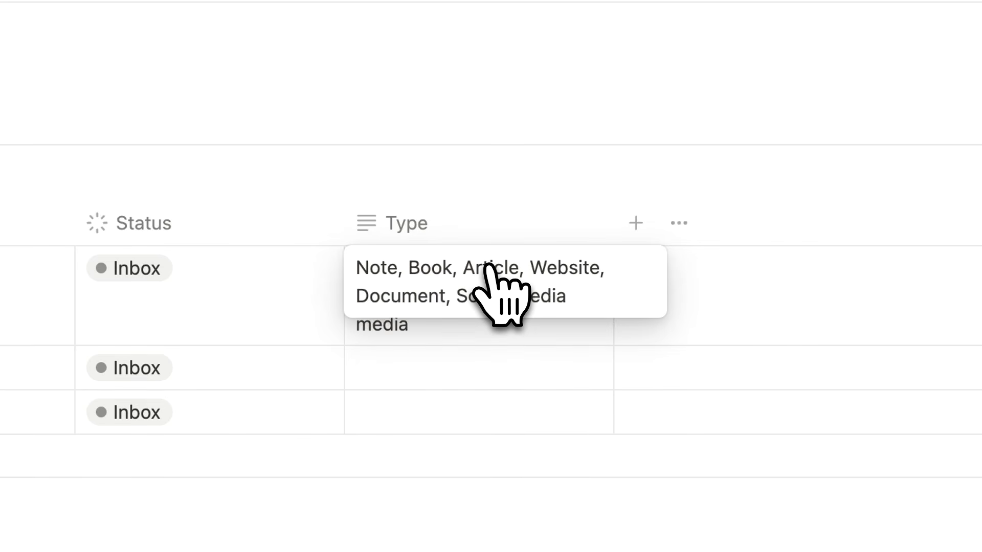
key("Return")
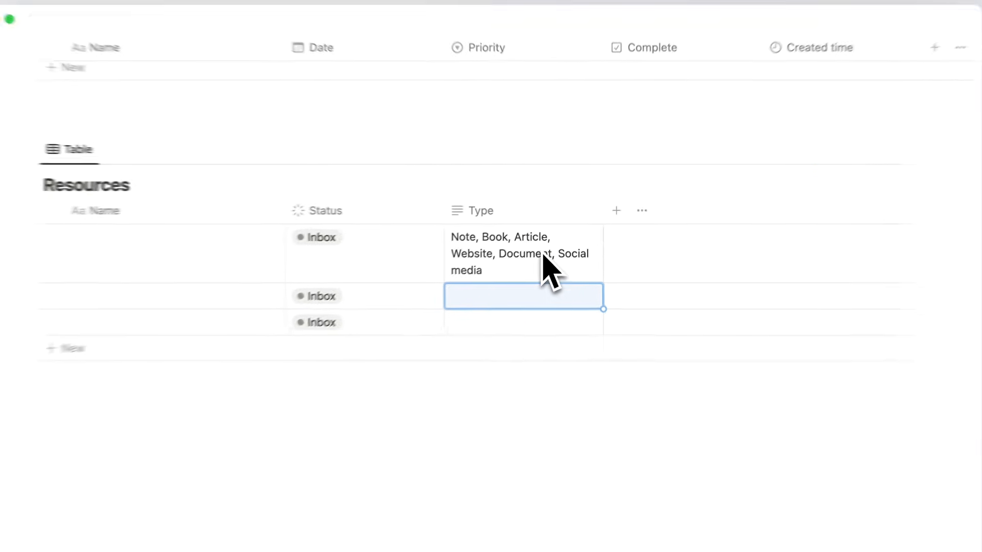
Convert the Type property of the Resources database from Text to Select and check its options in the first row
left_click(481, 225)
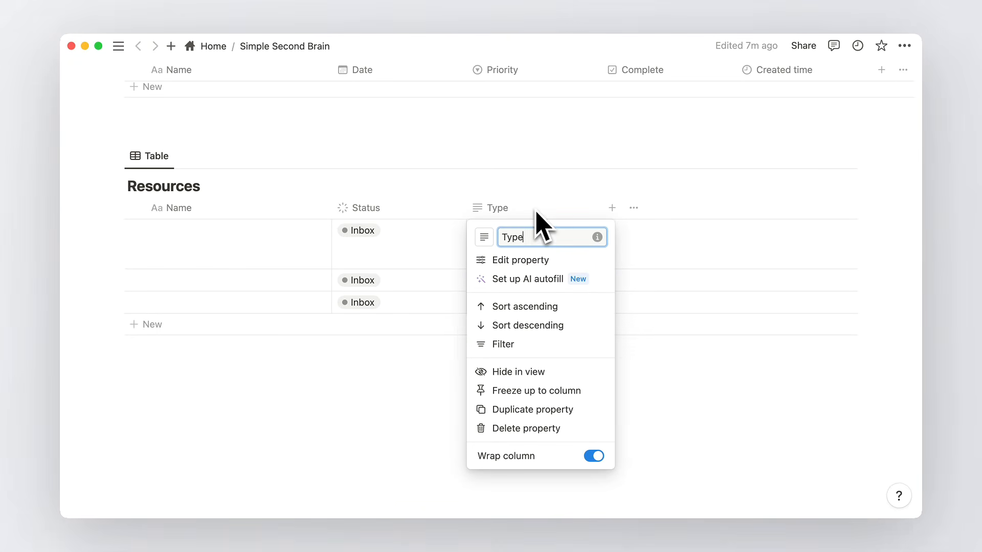
left_click(542, 262)
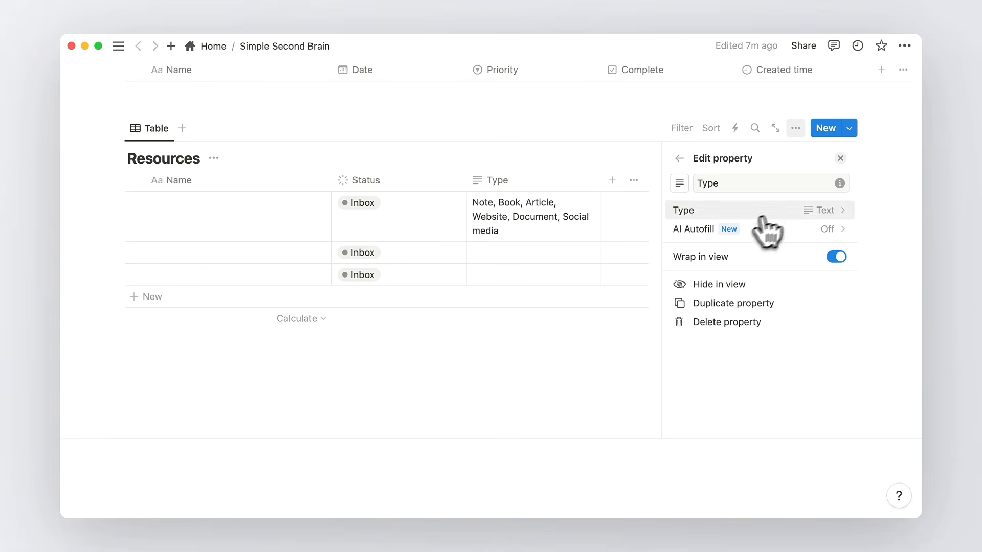
left_click(798, 210)
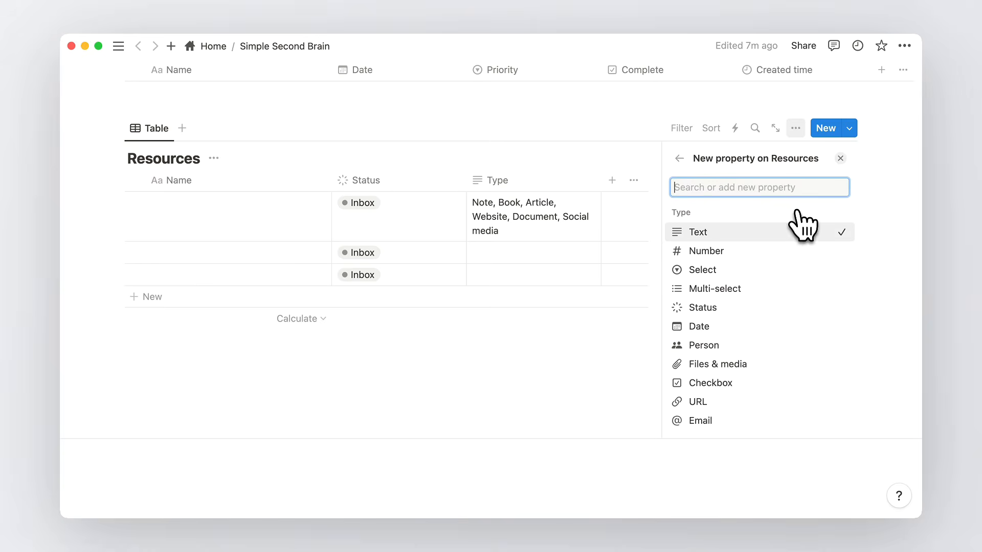
left_click(750, 271)
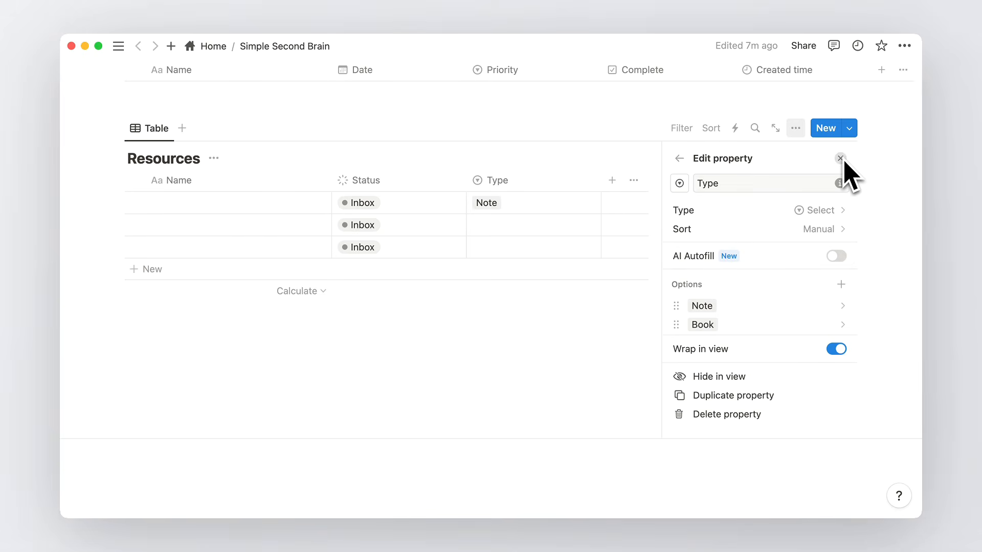
scroll(811, 314, "down", 1)
scroll(813, 322, "down", 3)
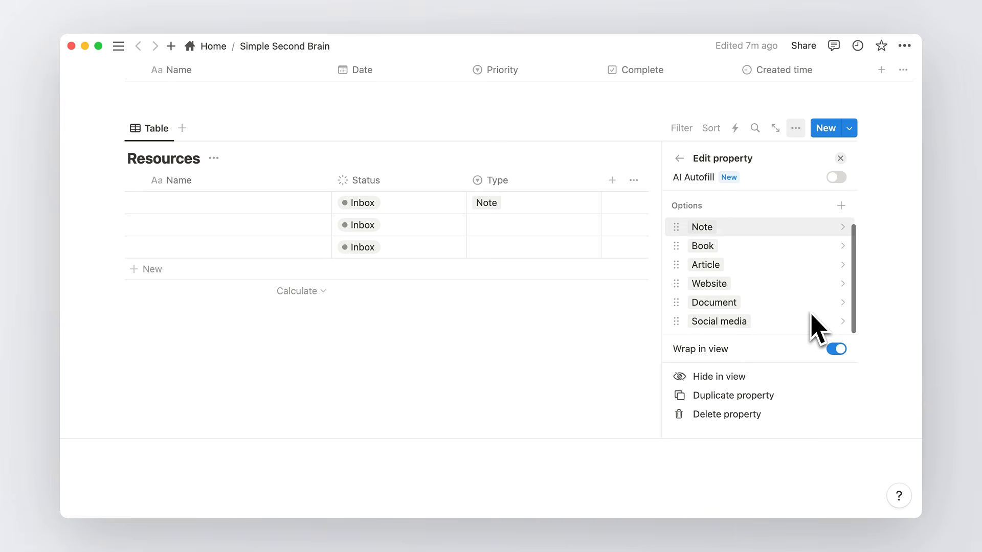
left_click(840, 158)
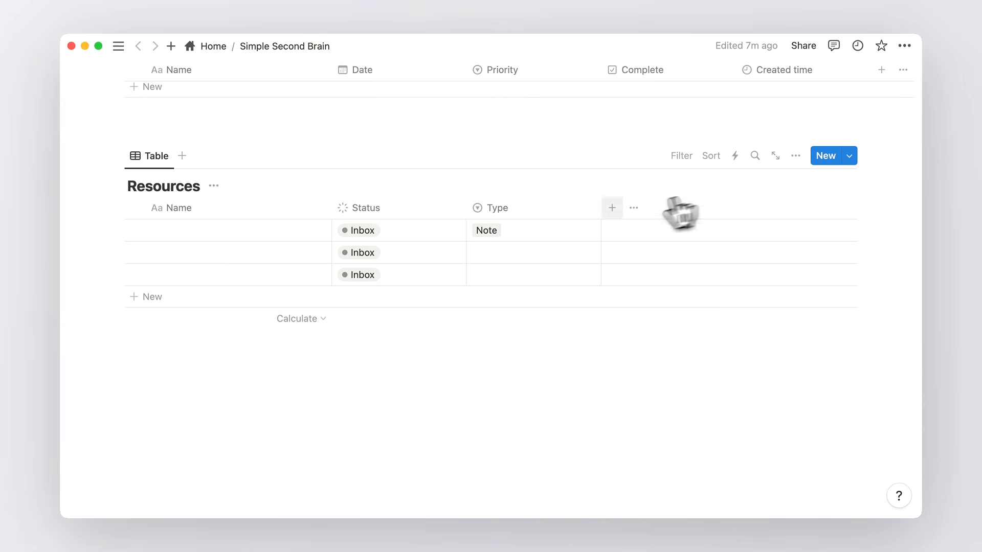
left_click(567, 230)
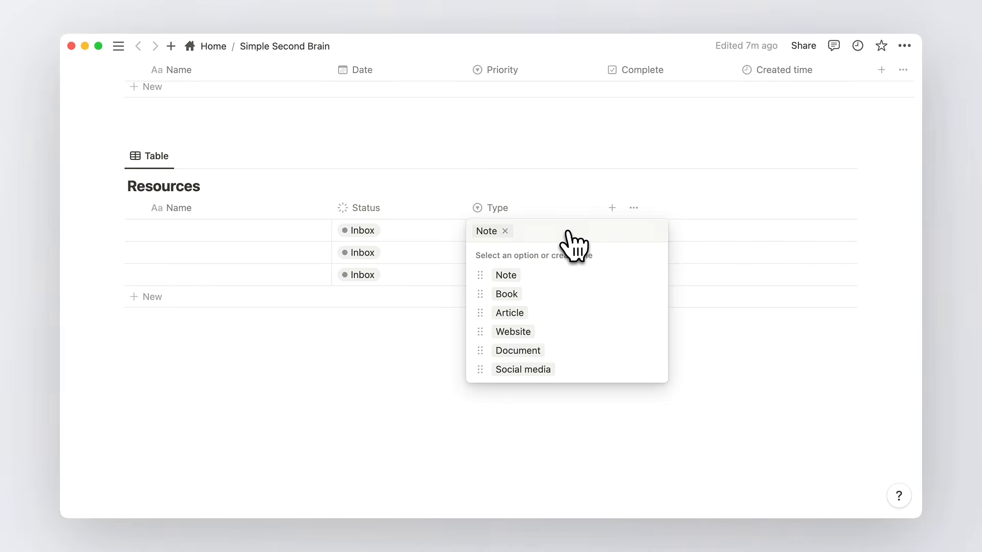
key("Escape")
Add a URL property to the Resources database after the Type property
left_click(612, 208)
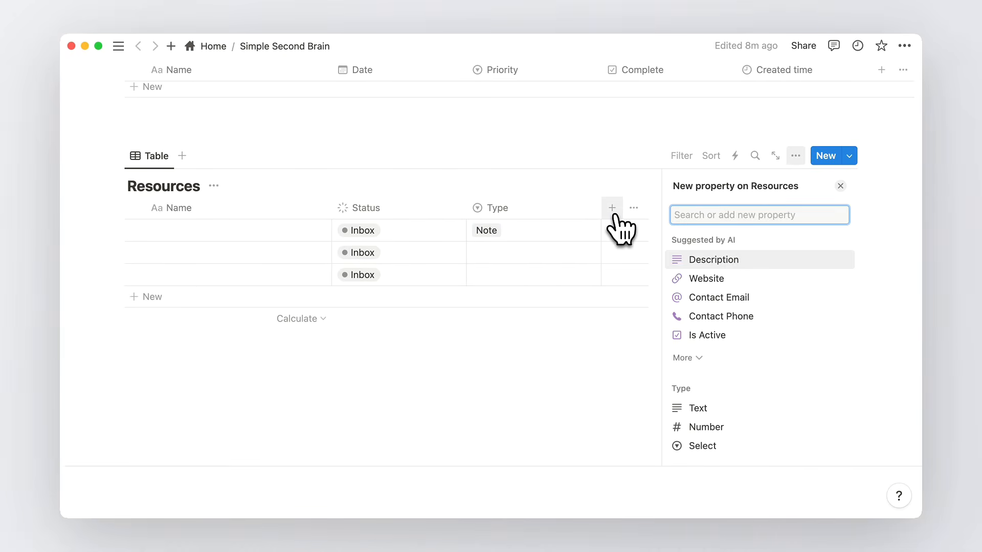
type("url")
left_click(717, 266)
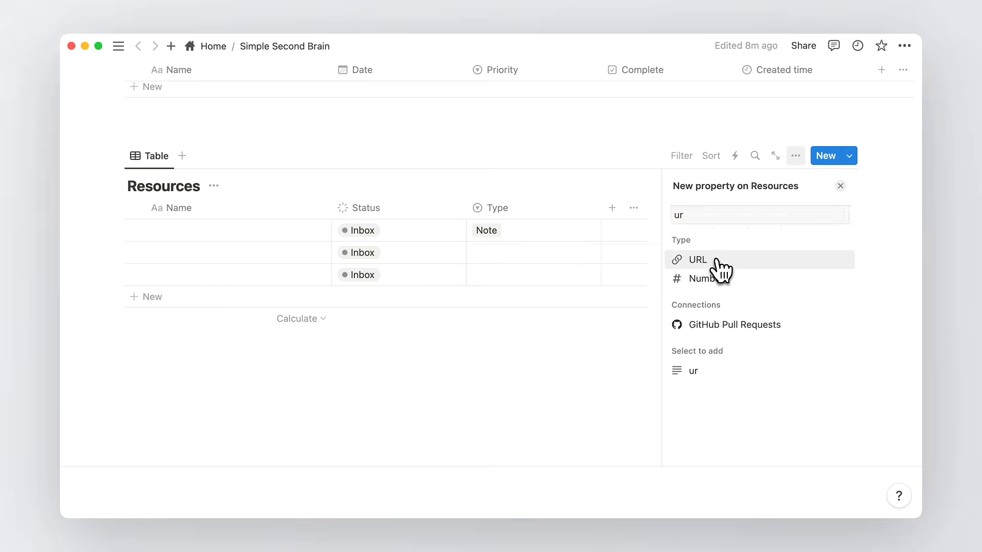
left_click(841, 187)
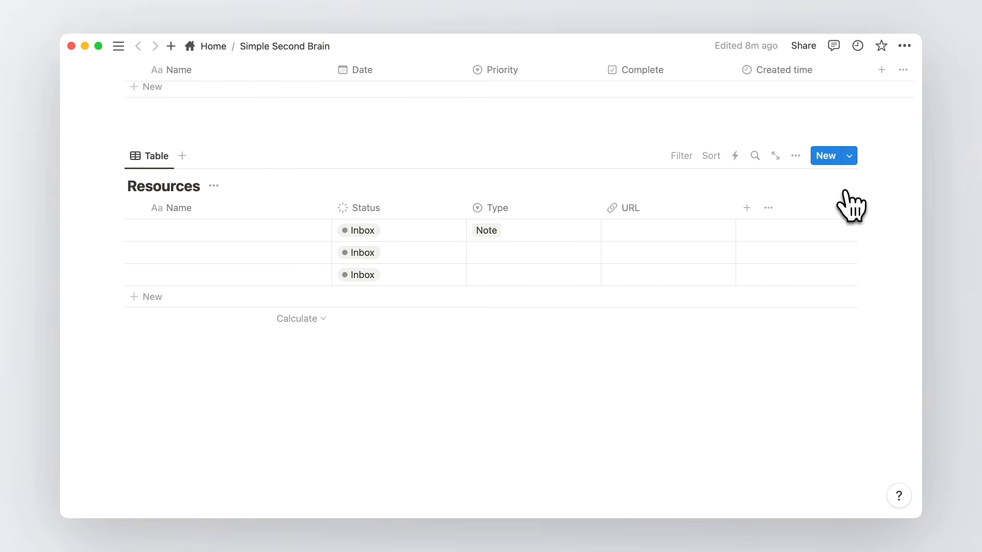
Add a checkbox property named Archive to the Resources database and give it the archive box icon
left_click(746, 208)
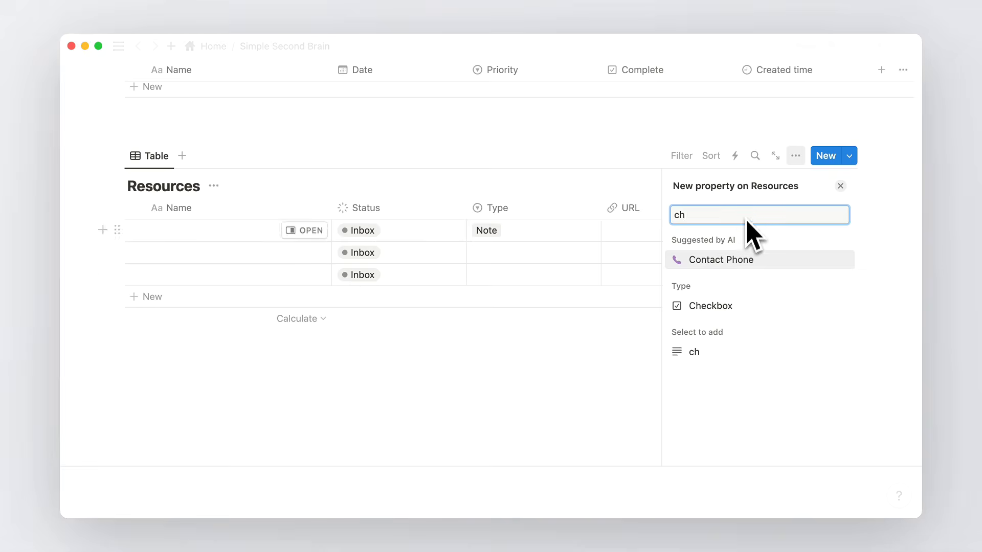
left_click(742, 307)
double_click(726, 212)
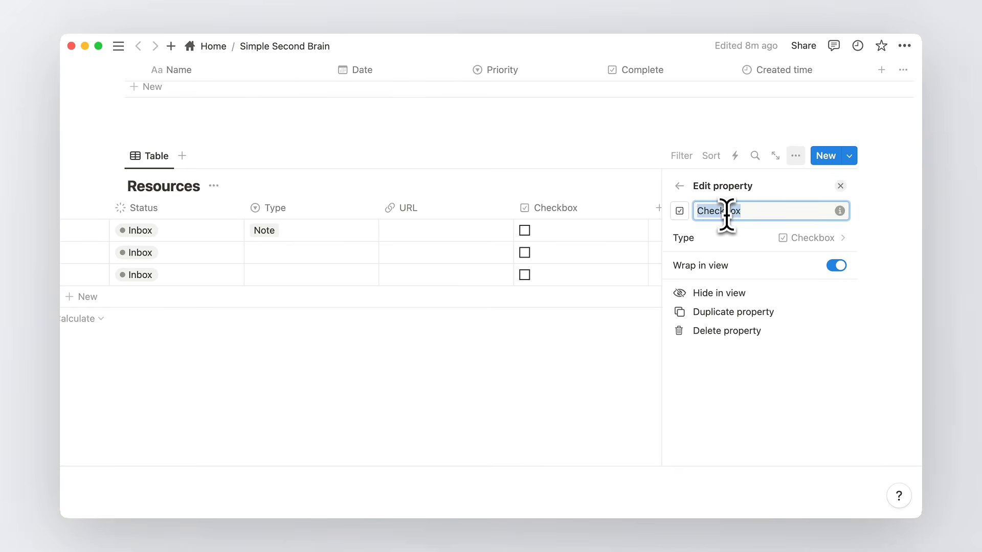
type("Archive")
left_click(680, 211)
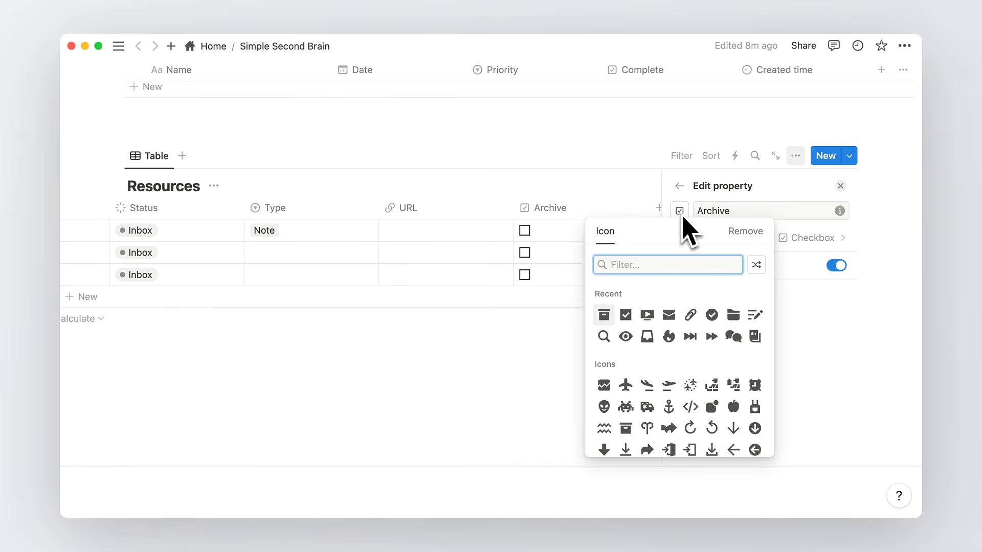
left_click(606, 315)
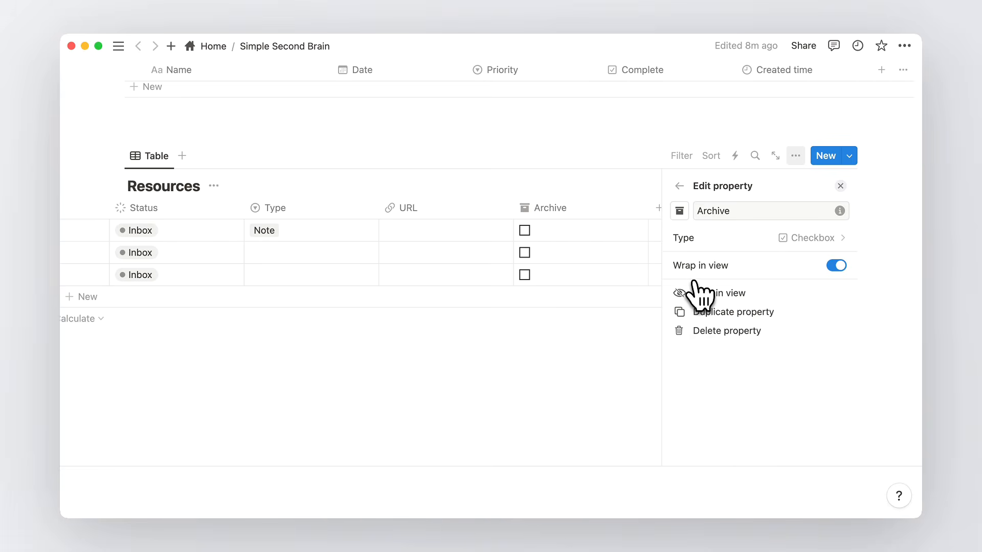
left_click(840, 186)
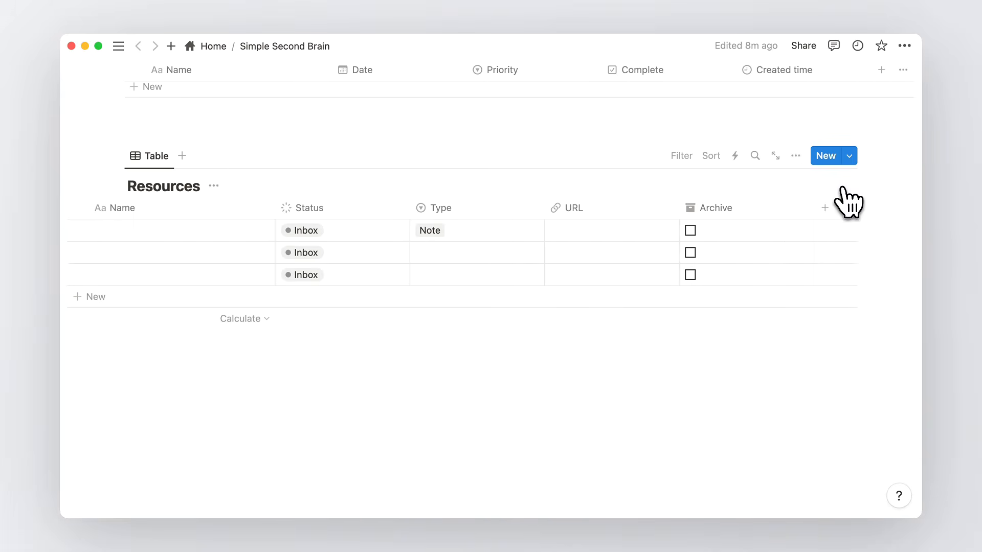
Add a Projects relation to the Areas database, linked to Simple Second Brain's Projects database and also shown on Projects
scroll(821, 265, "up", 10)
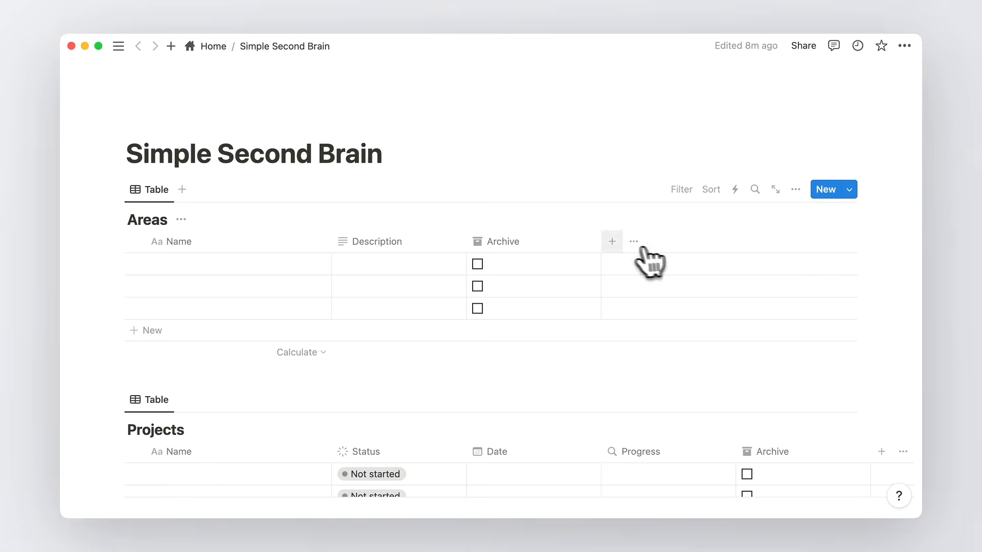
left_click(612, 242)
type("re")
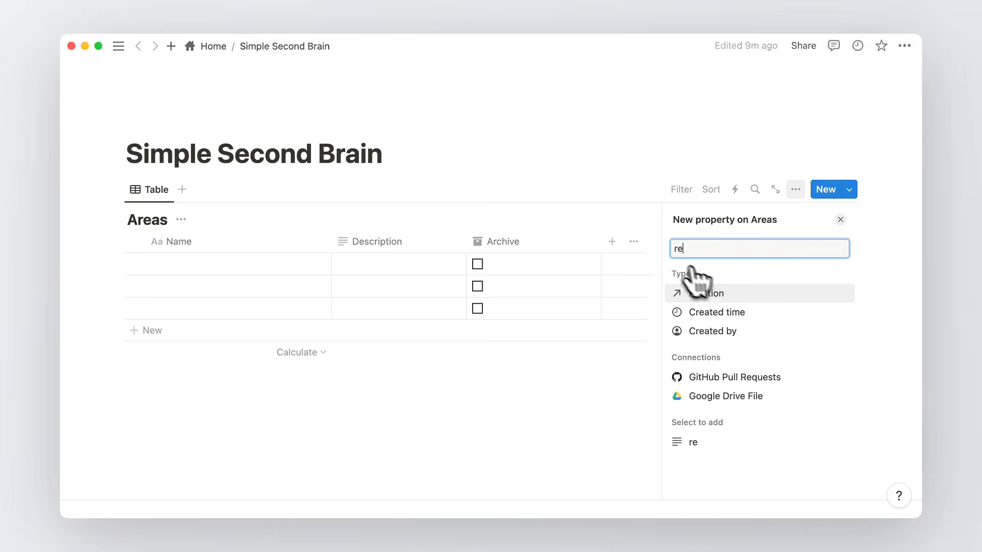
left_click(725, 311)
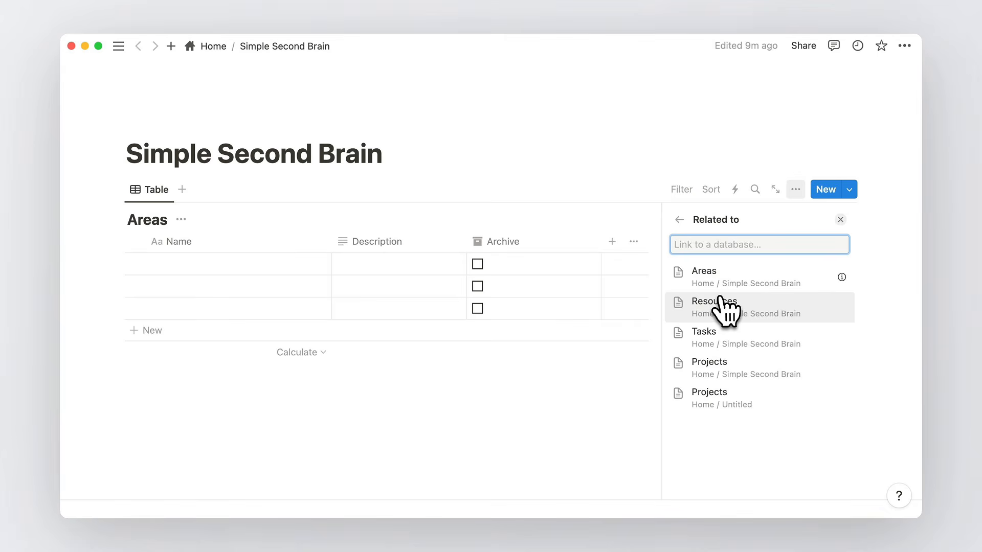
left_click(772, 370)
mouse_move(758, 307)
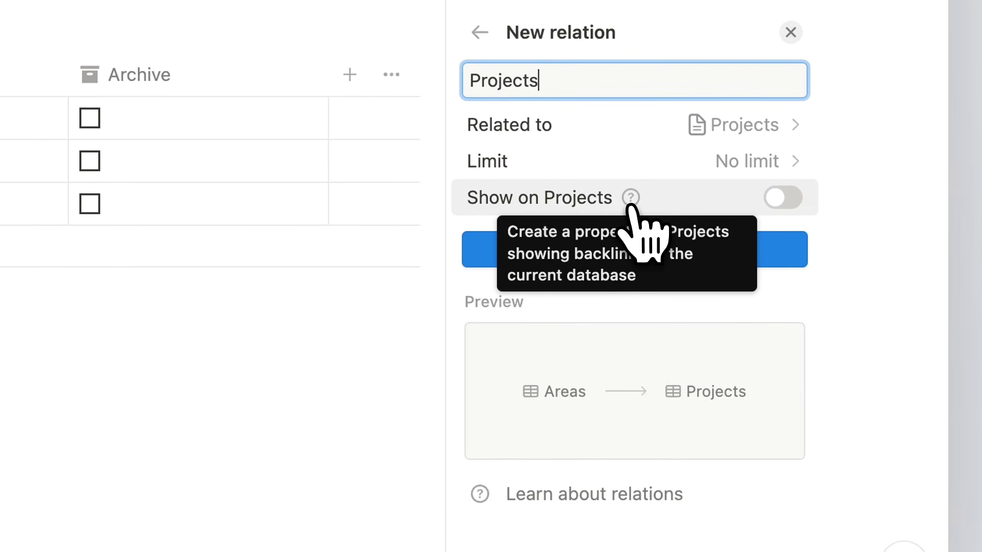
left_click(779, 200)
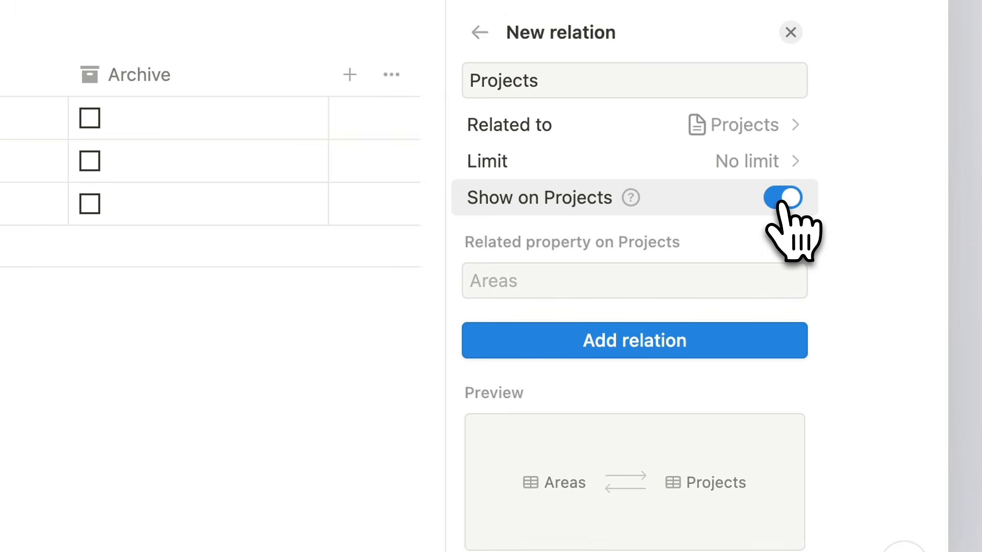
left_click(773, 337)
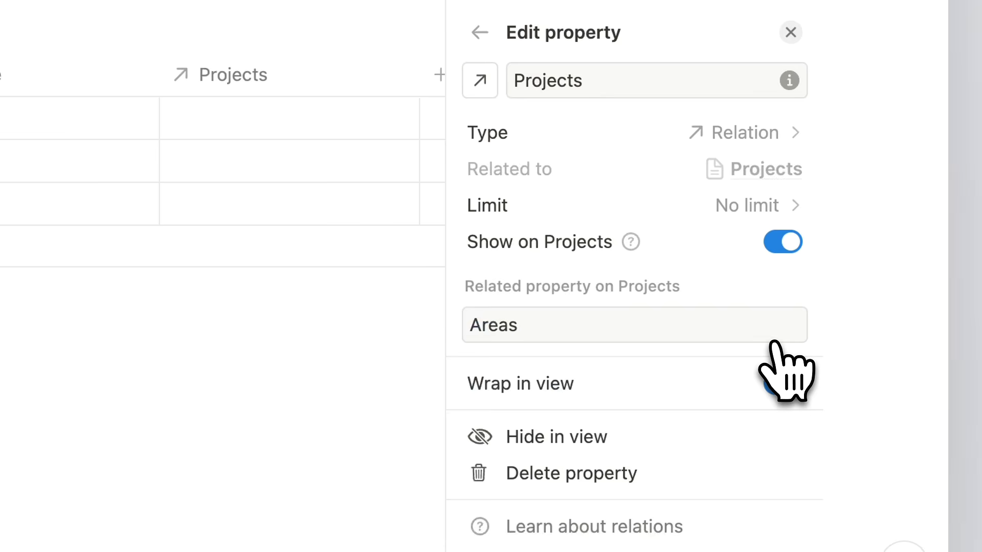
left_click(791, 32)
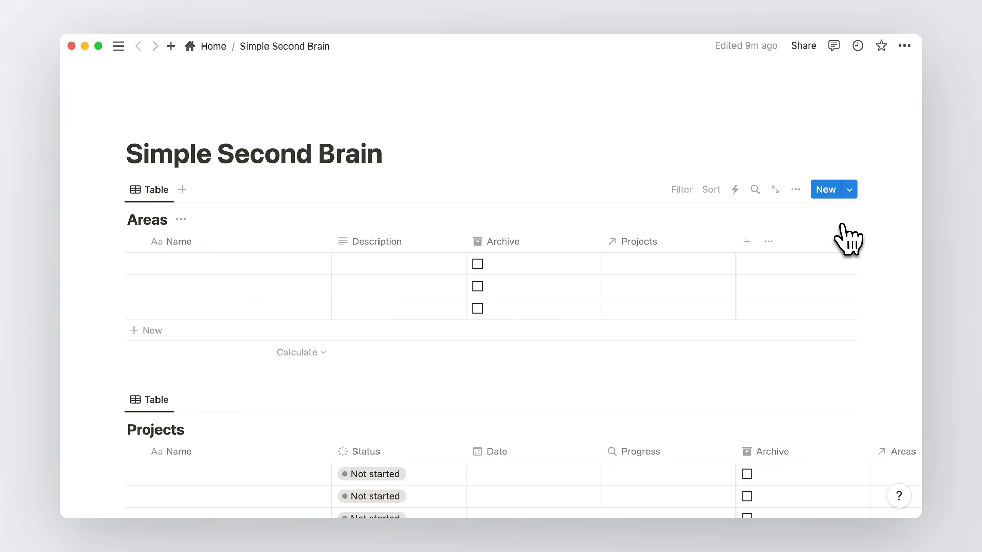
Add a relation property from the Areas database to the Tasks database and show it on Tasks as well
left_click(747, 242)
type("re")
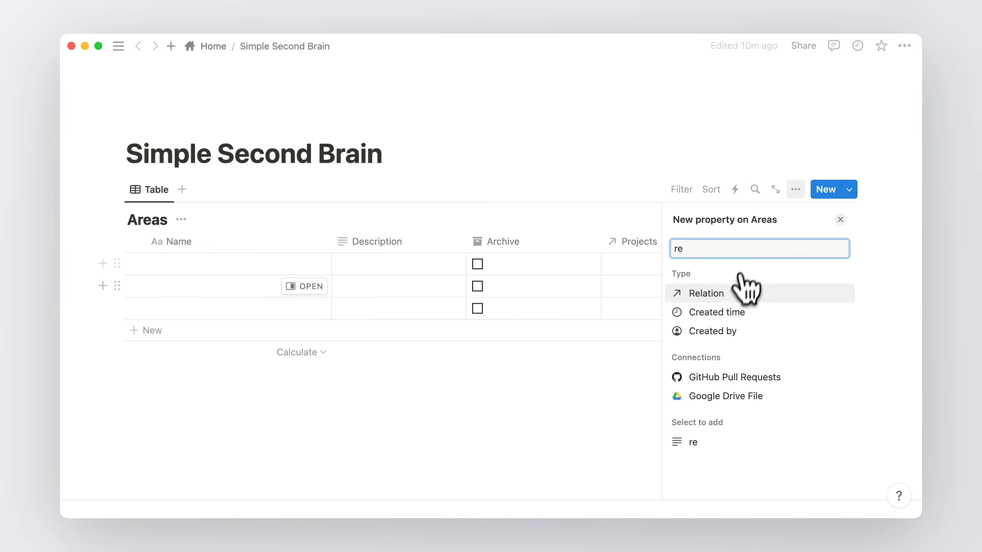
left_click(715, 293)
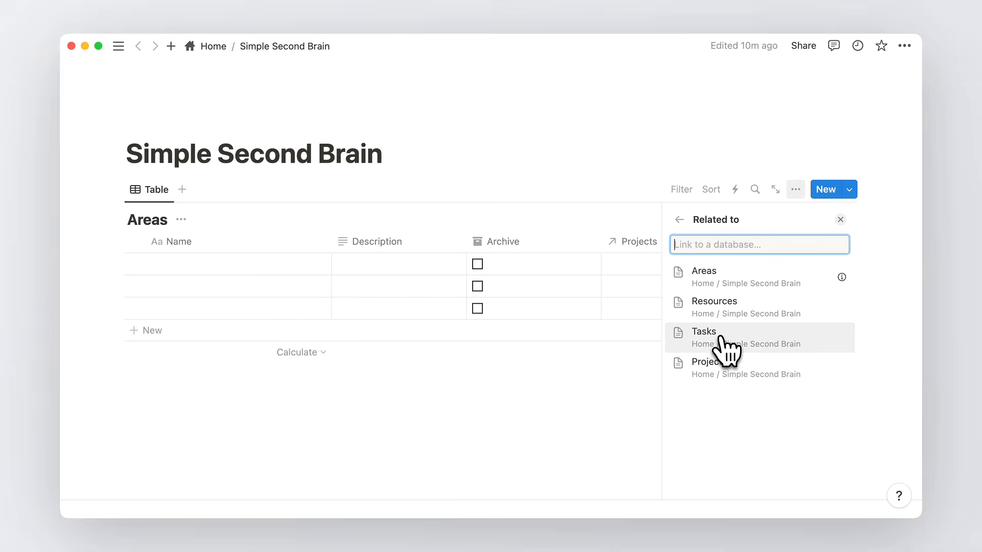
left_click(720, 337)
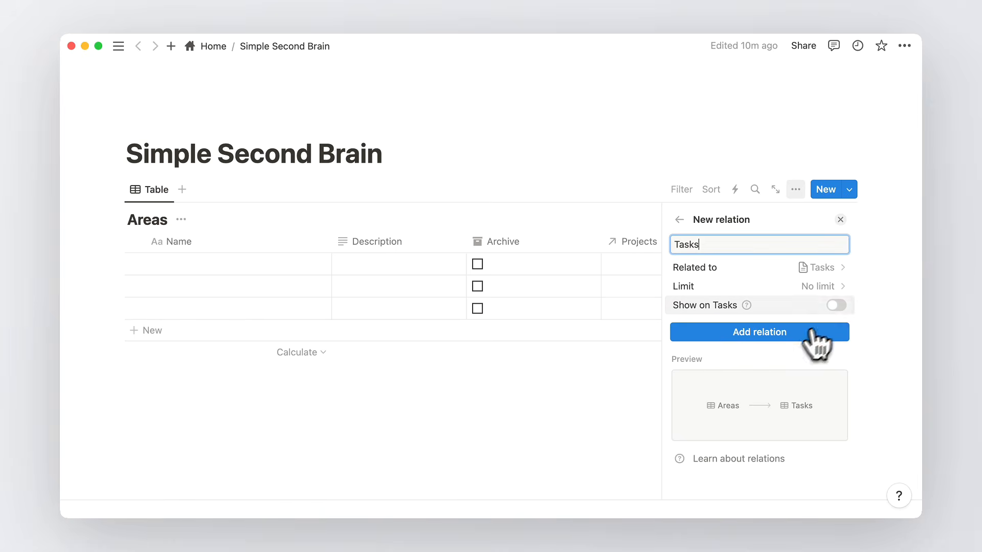
left_click(836, 306)
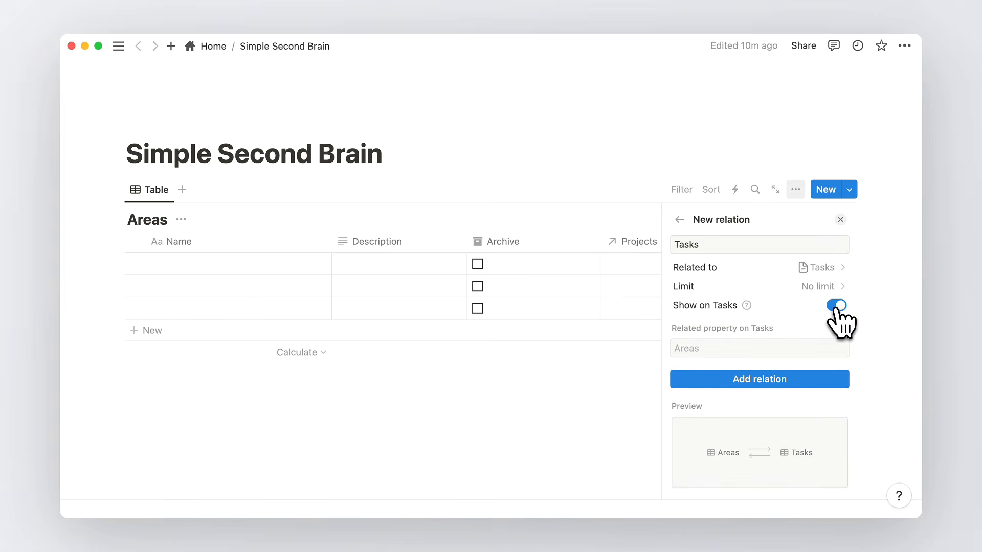
left_click(765, 381)
left_click(840, 219)
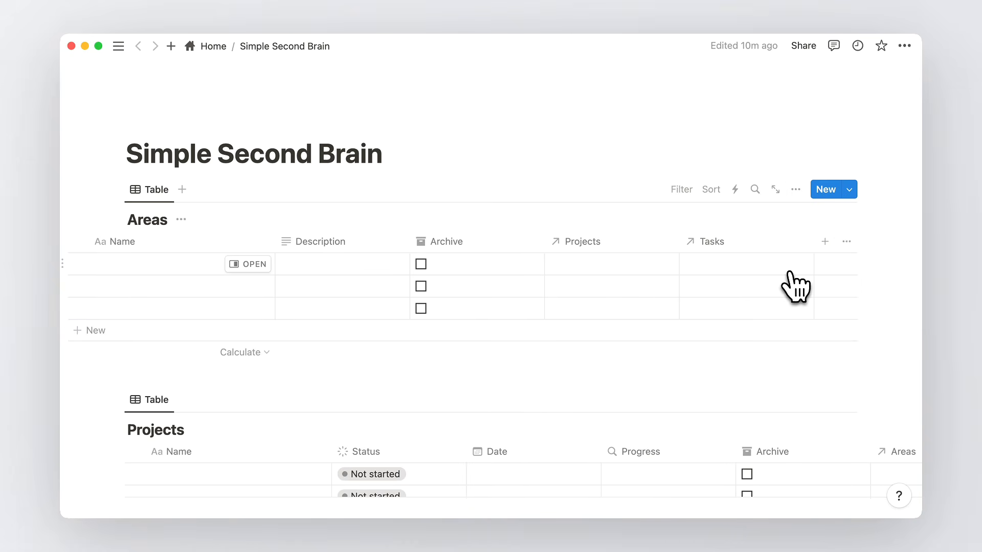
Add a relation from the Areas database to Resources, shown on both sides, and review the Areas columns in the Projects and Tasks databases
left_click(825, 242)
type("re")
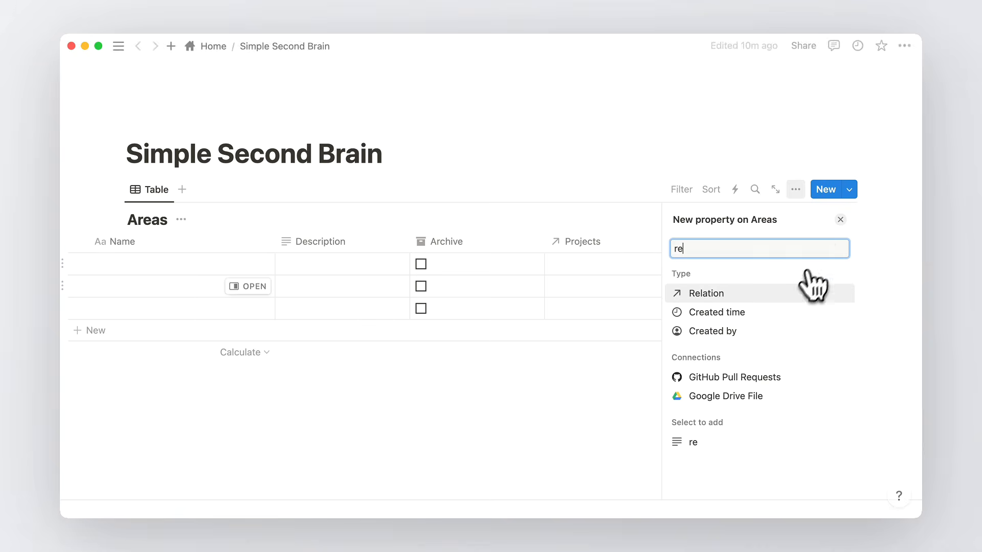
left_click(805, 292)
left_click(754, 309)
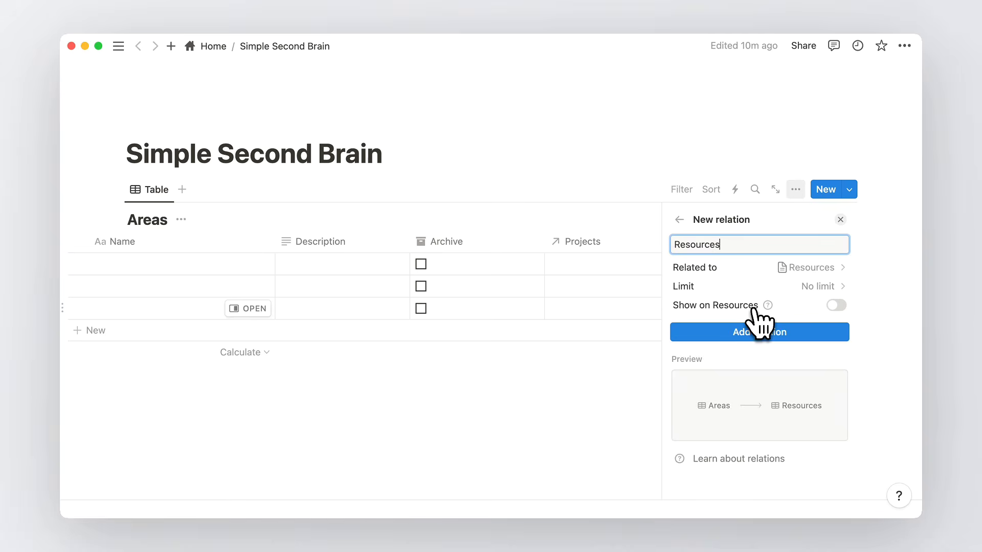
left_click(836, 306)
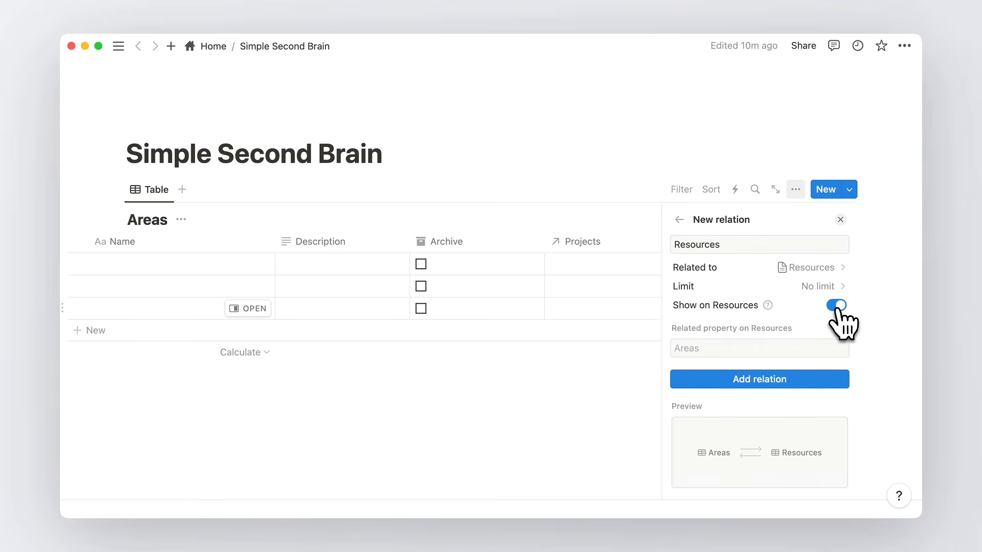
scroll(837, 307, "down", 2)
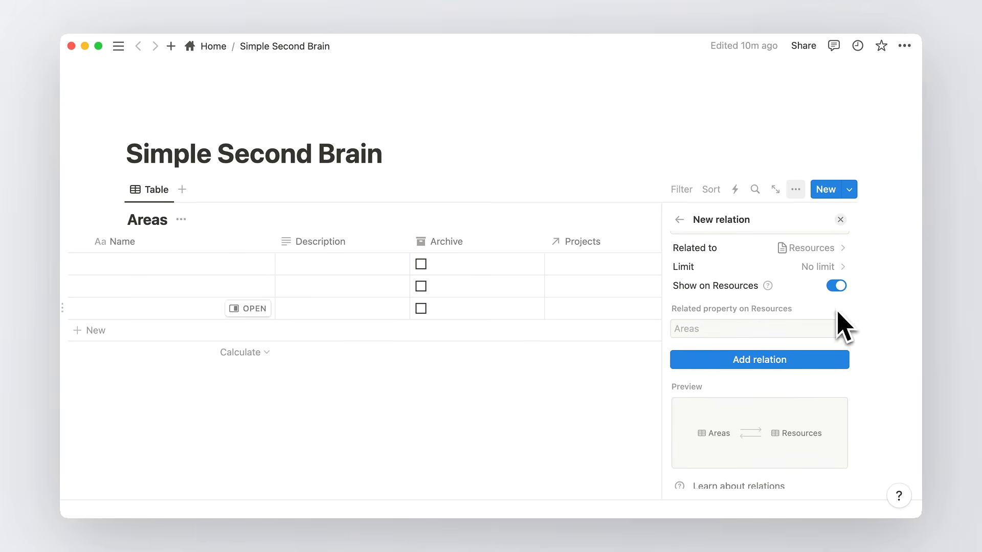
left_click(800, 362)
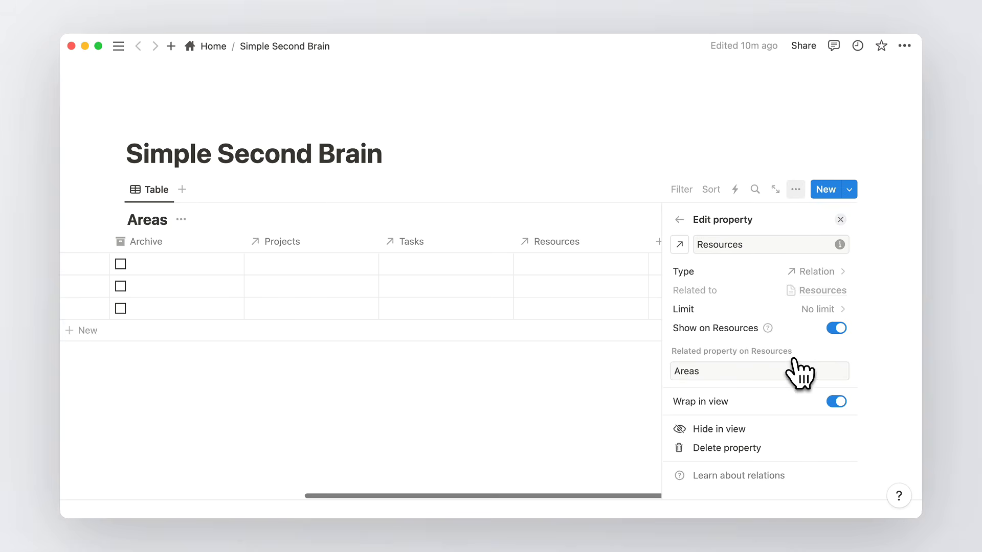
left_click(840, 219)
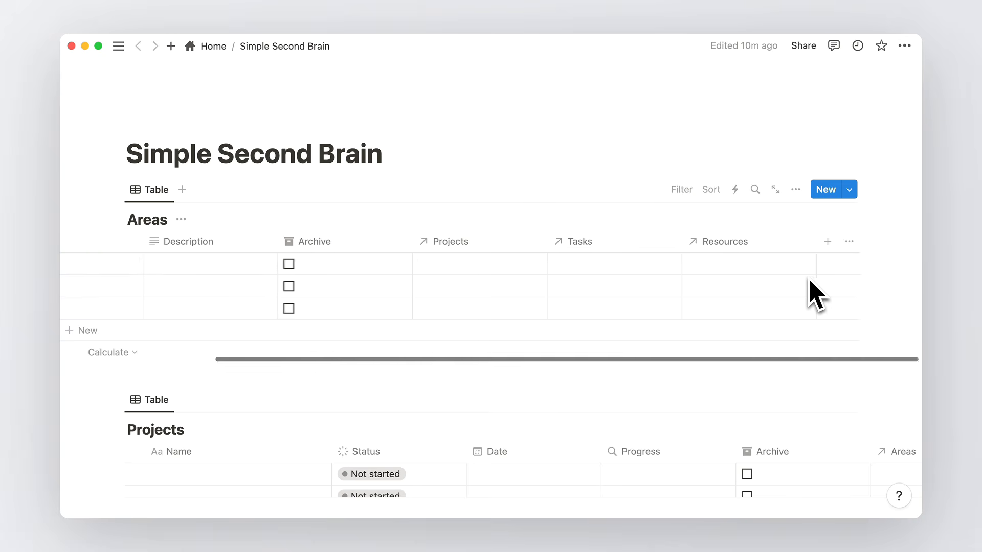
scroll(816, 294, "left", 4)
scroll(816, 294, "down", 5)
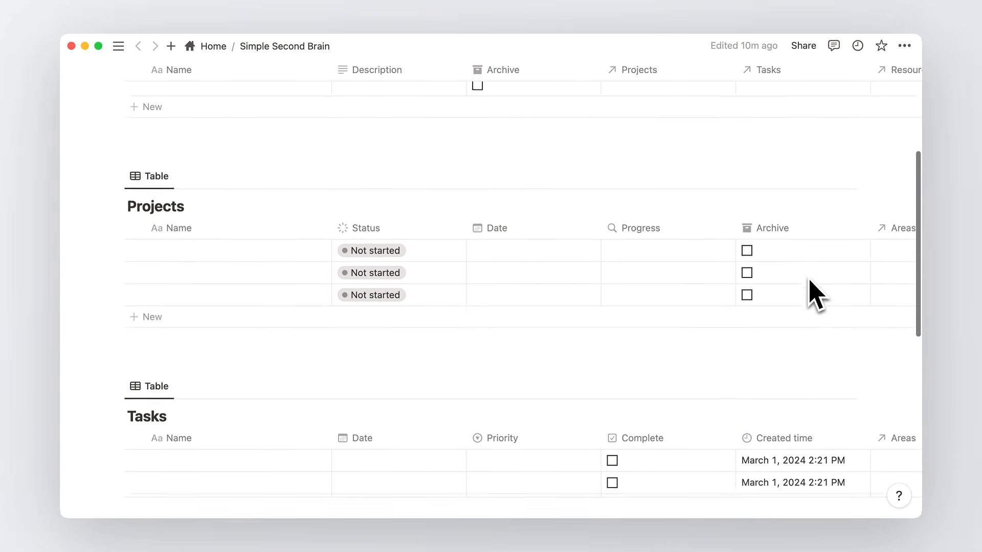
scroll(813, 292, "down", 3)
scroll(611, 249, "down", 1)
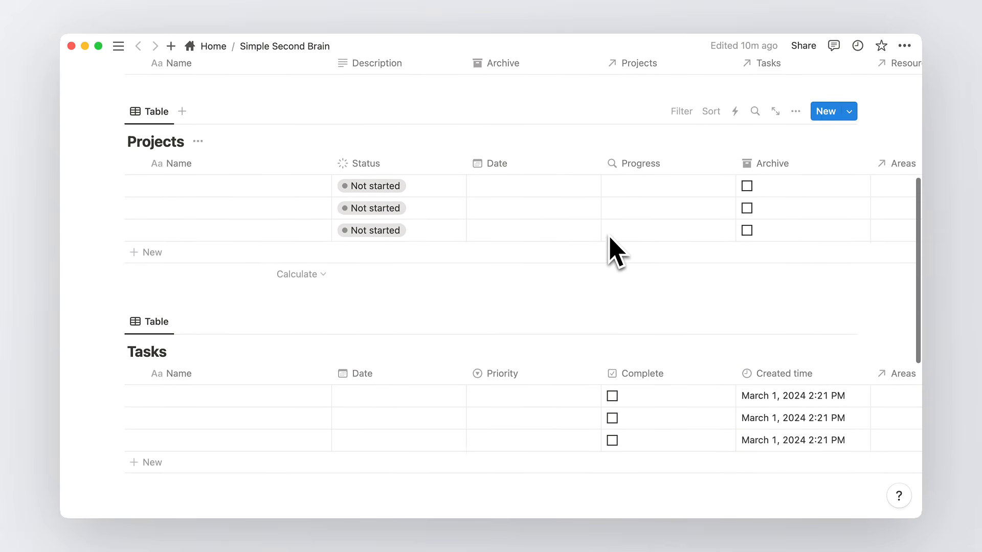
Add a relation property from the Projects database to the Tasks database and show it on Tasks as well
scroll(611, 248, "right", 4)
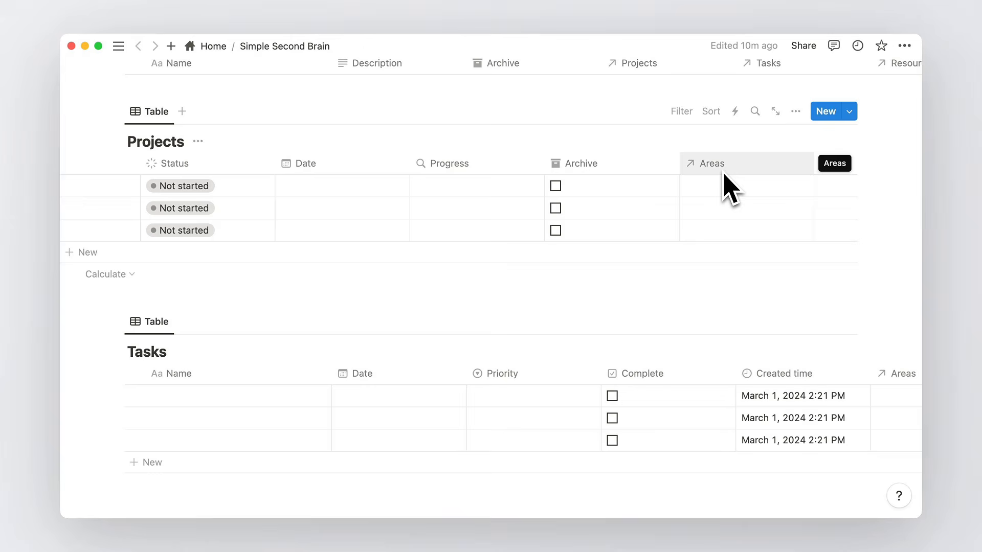
left_click(827, 164)
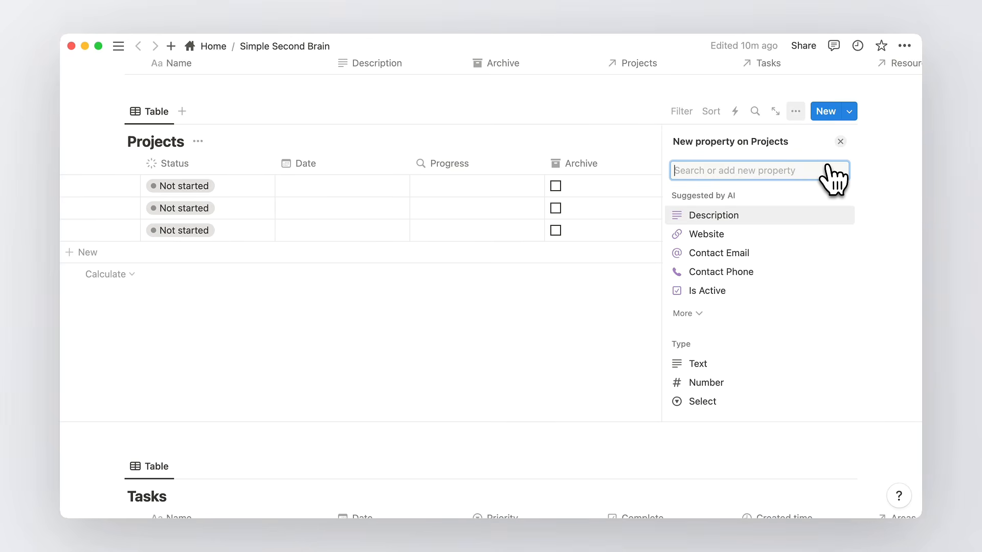
type("re")
key("Return")
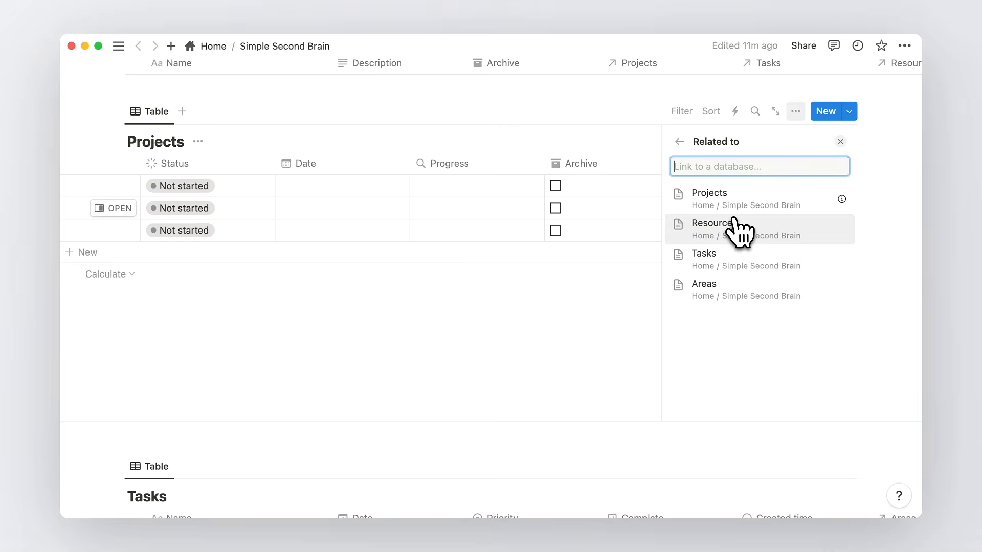
left_click(732, 258)
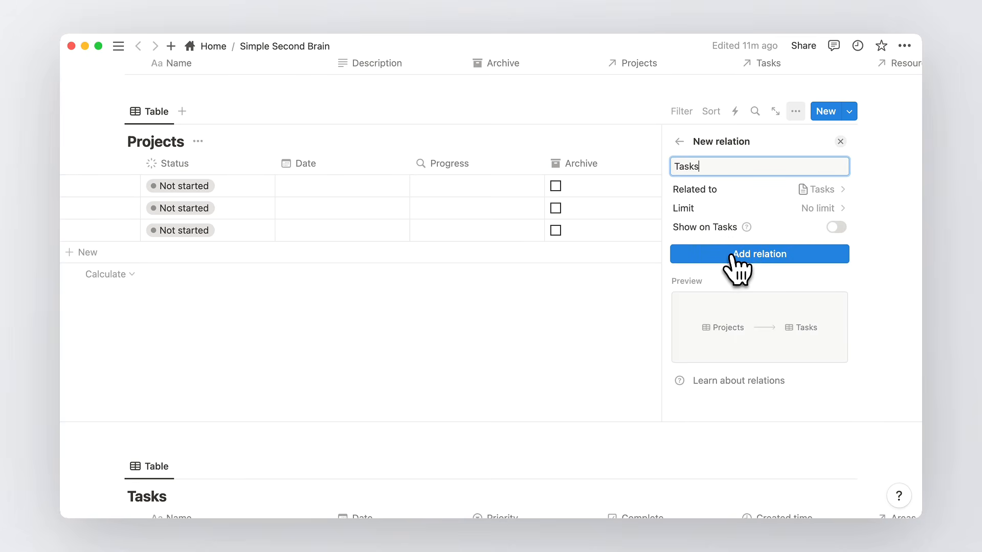
left_click(835, 229)
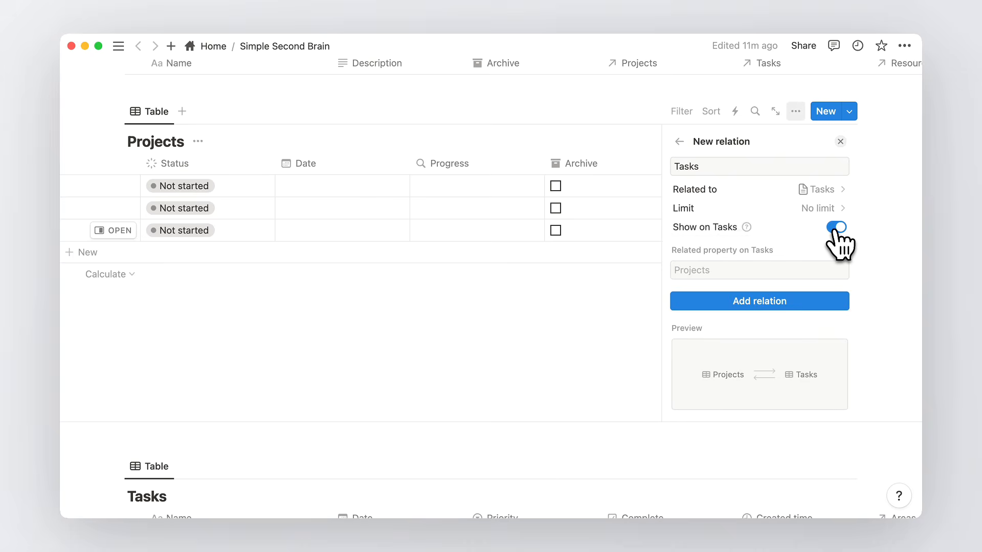
left_click(794, 302)
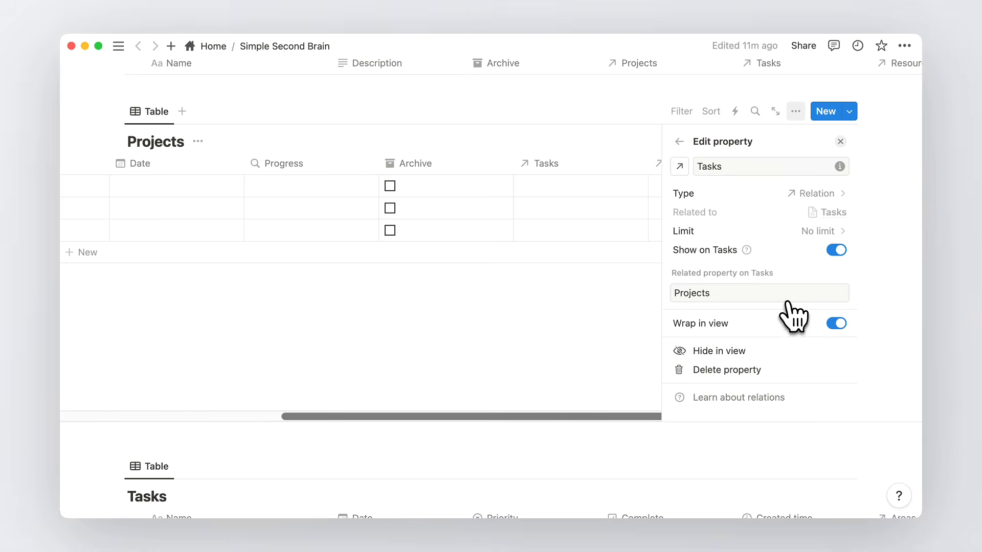
left_click(839, 142)
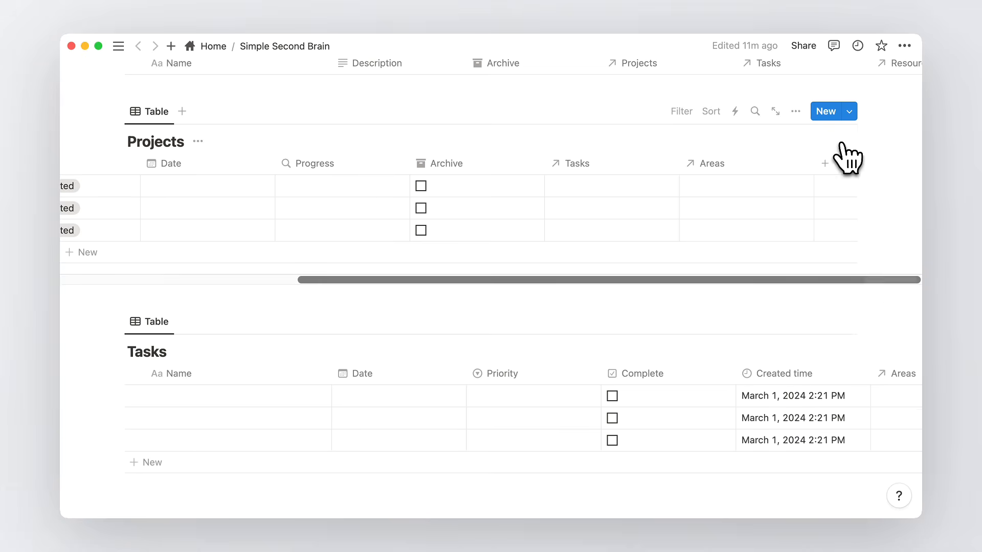
Add a Resources relation to the Projects database, linked to the Resources database and also shown on Resources
left_click(824, 163)
type("re")
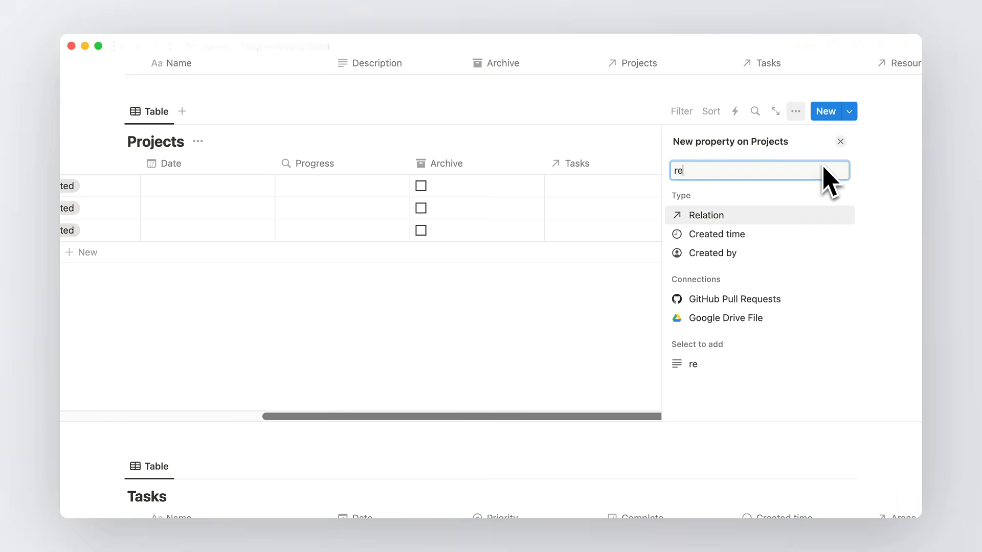
left_click(771, 217)
left_click(774, 232)
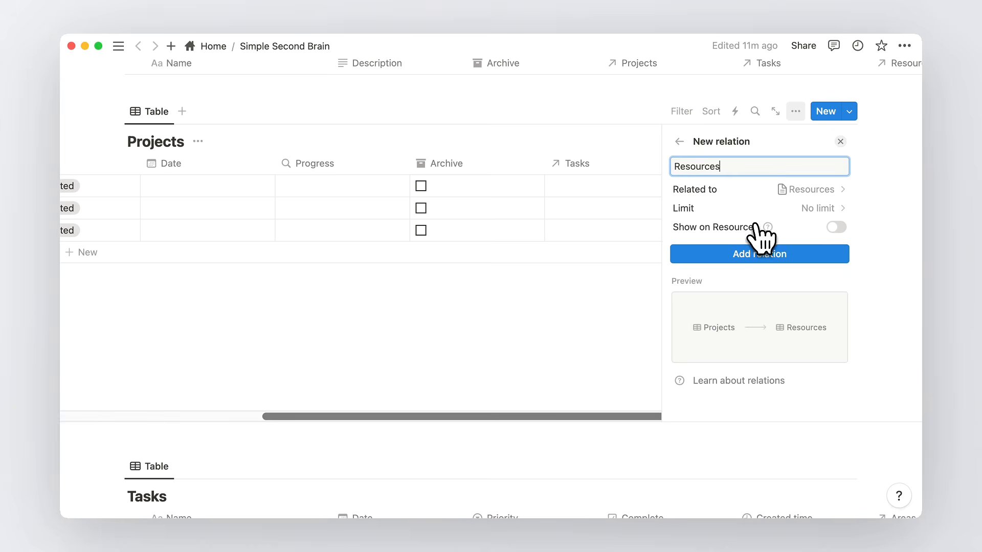
left_click(836, 227)
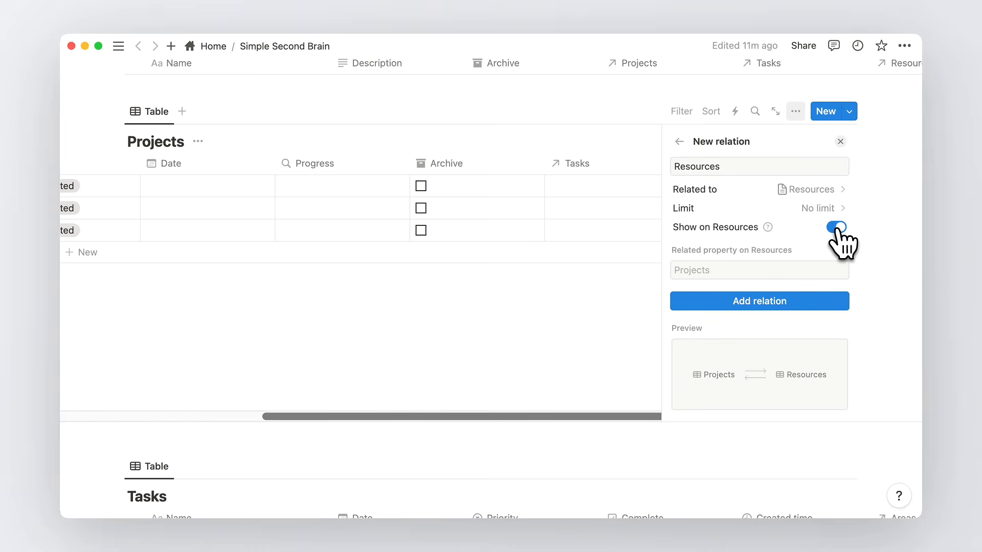
left_click(780, 307)
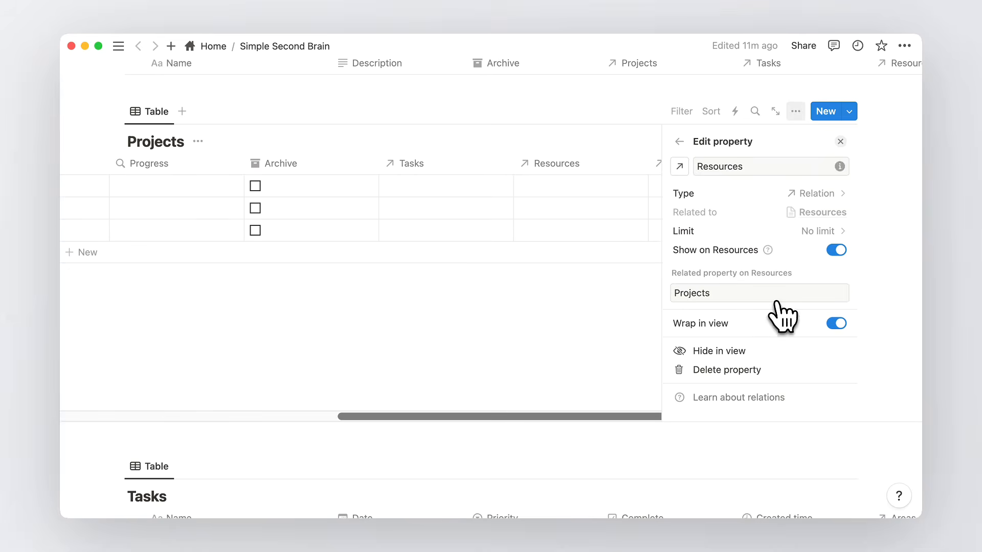
left_click(841, 142)
Move the Areas column ahead of Tasks in the Projects database and review the relation columns in the Tasks and Resources databases
left_click_drag(719, 167, 442, 177)
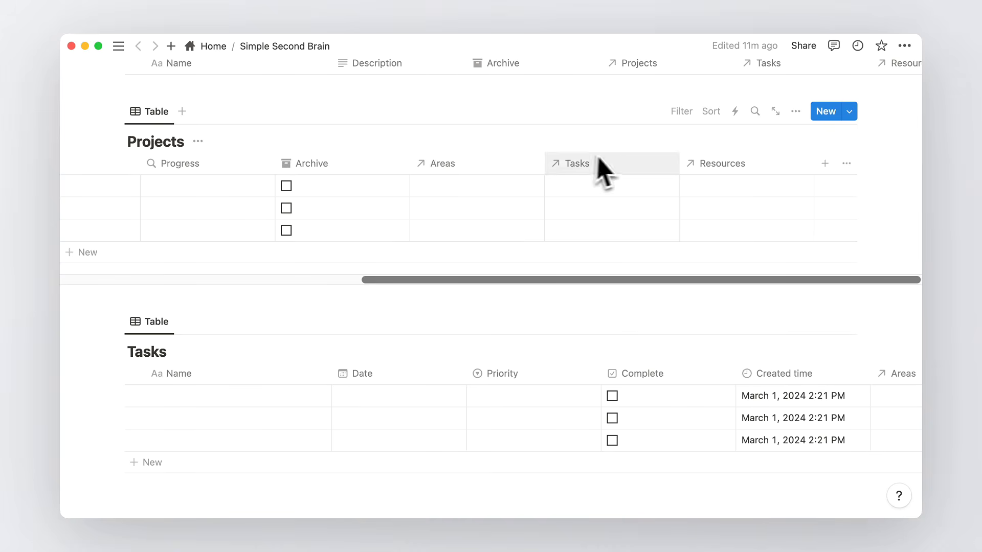
scroll(839, 222, "left", 5)
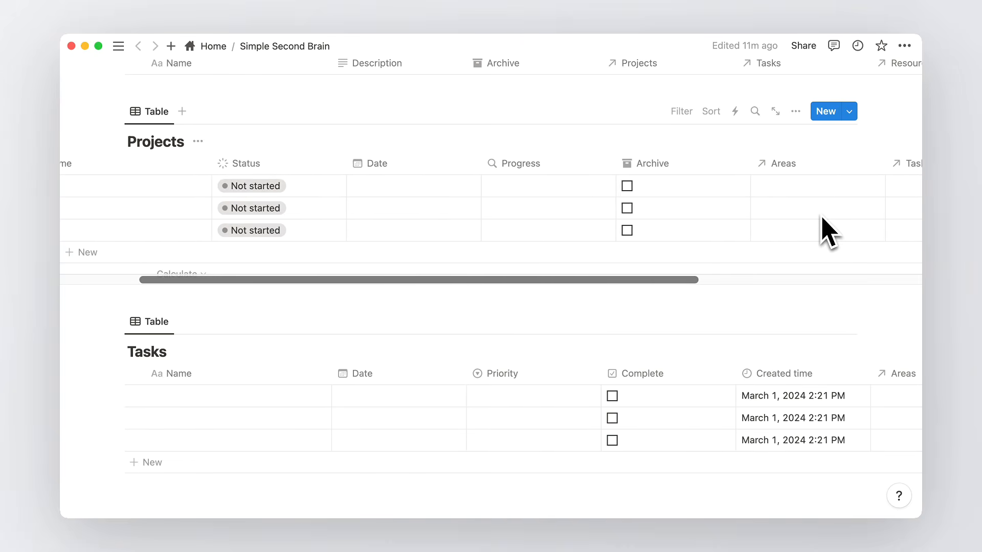
scroll(824, 230, "left", 3)
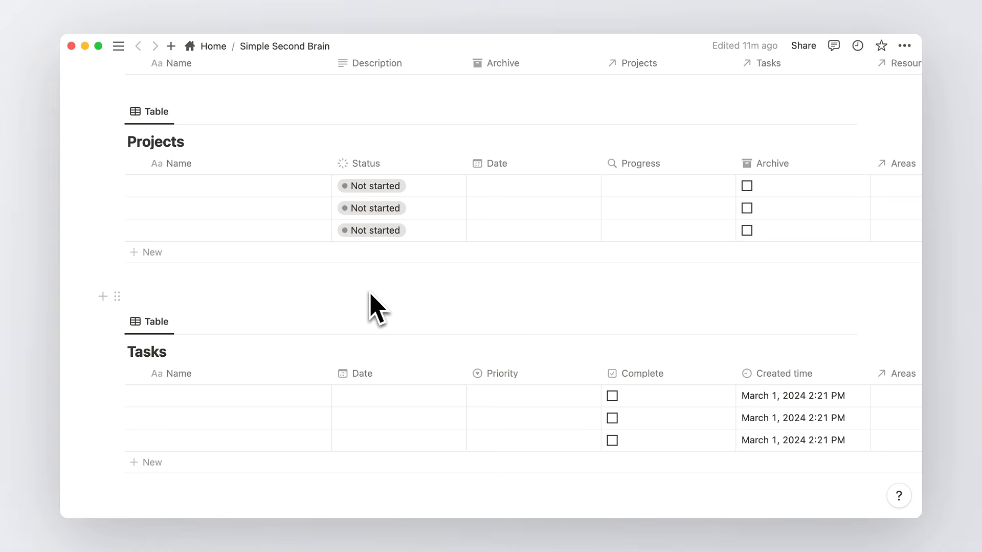
scroll(370, 294, "down", 5)
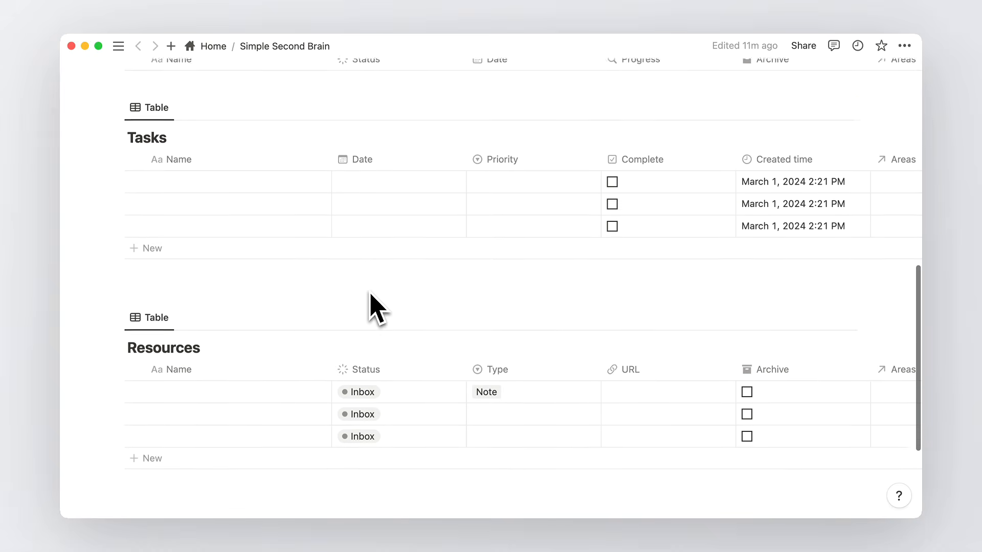
scroll(366, 215, "right", 6)
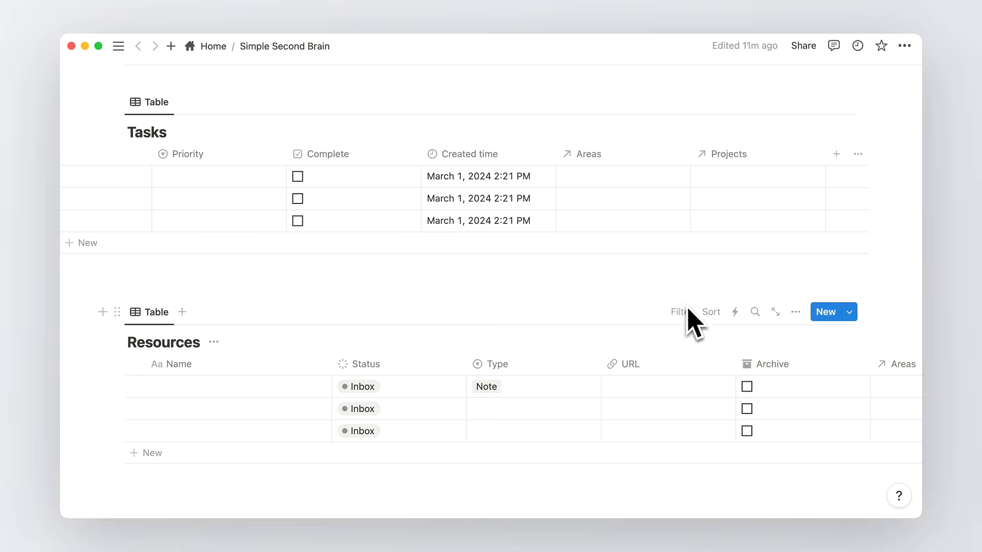
scroll(682, 299, "down", 3)
scroll(682, 306, "right", 6)
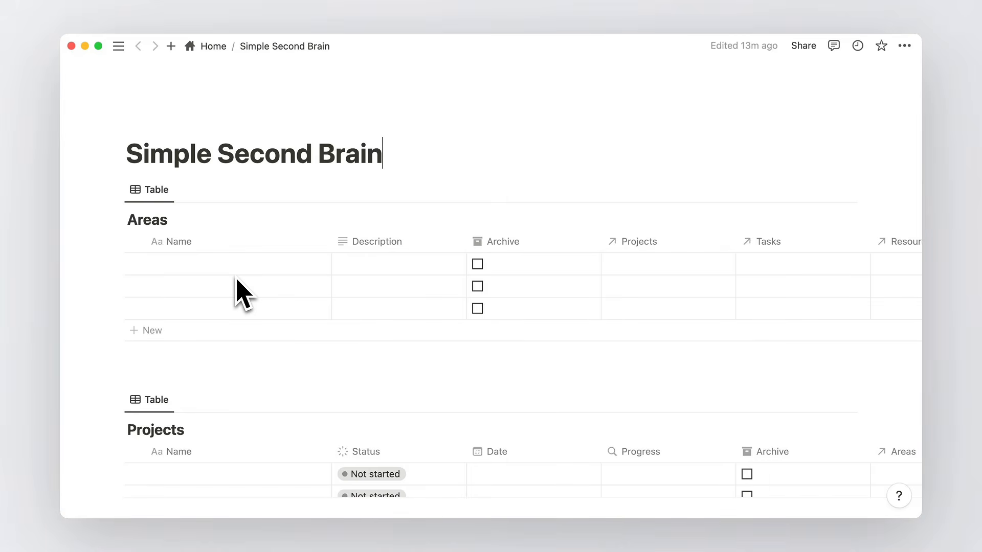
Name the first area Family & Friends, describe it as "Relationships with loved ones and friends." and widen the Description column to fit
left_click(230, 267)
type("Fal")
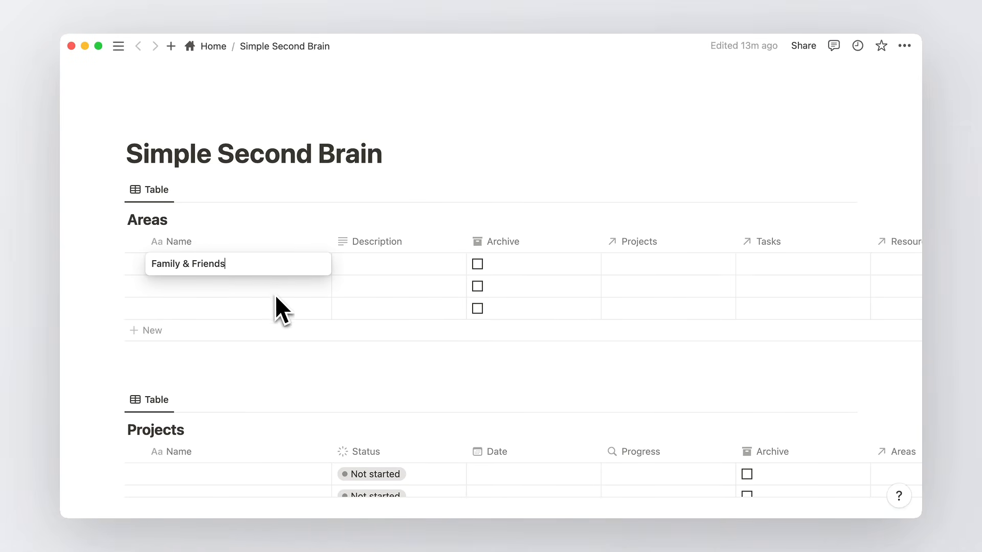
key("Return")
left_click(392, 269)
type("Relationships with loved ones and friends.")
left_click(401, 302)
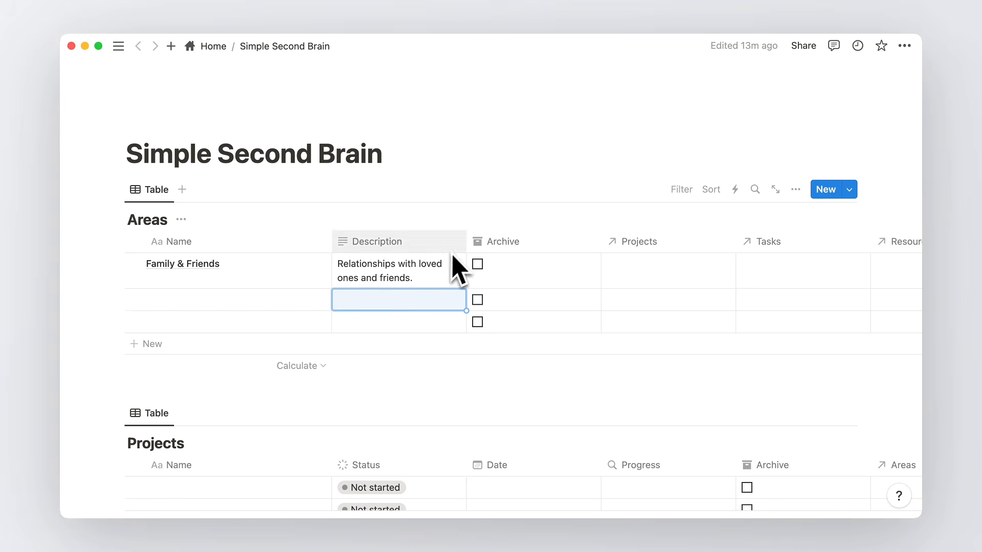
left_click_drag(467, 239, 549, 237)
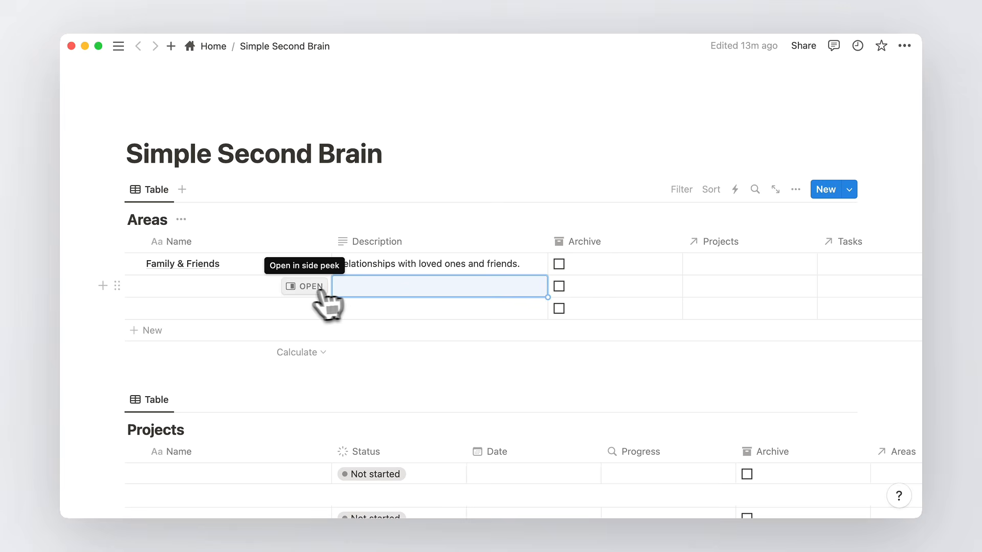
Name the second area Health and describe it as "Good practice & exercices to stay healthy."
left_click(252, 288)
type("Health")
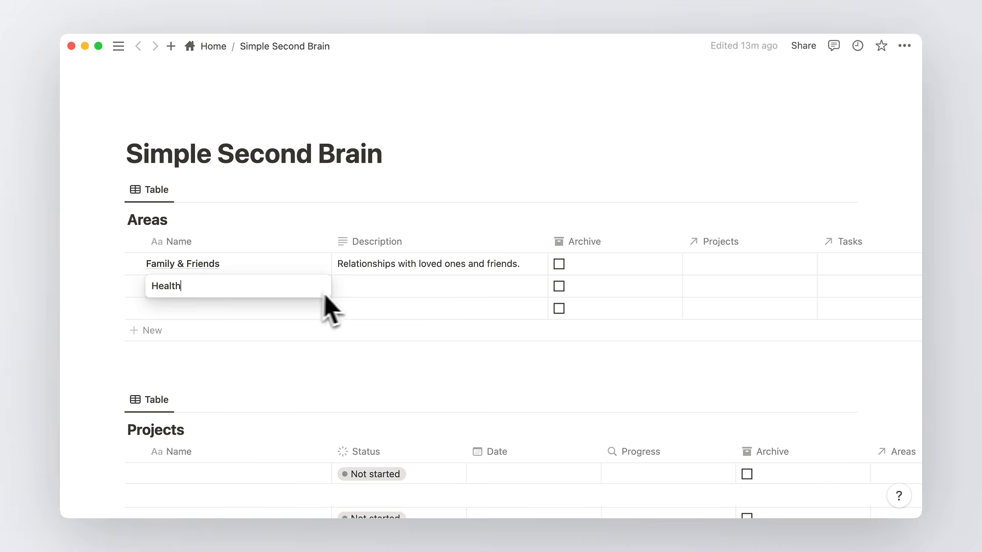
key("Return")
left_click(359, 290)
type("Goo")
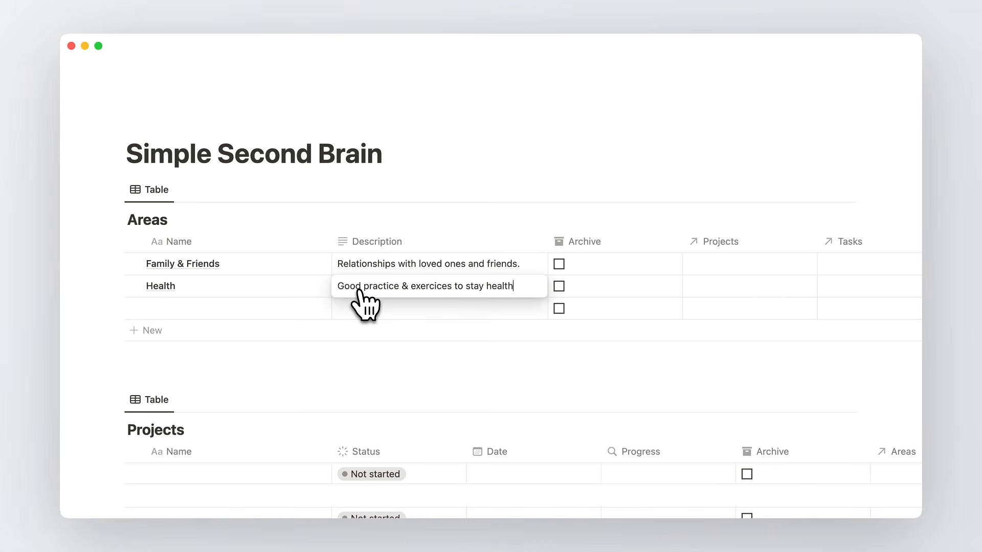
key("Escape")
Name the third area Finances and describe it as "Manage and grow my financial resources."
left_click(250, 313)
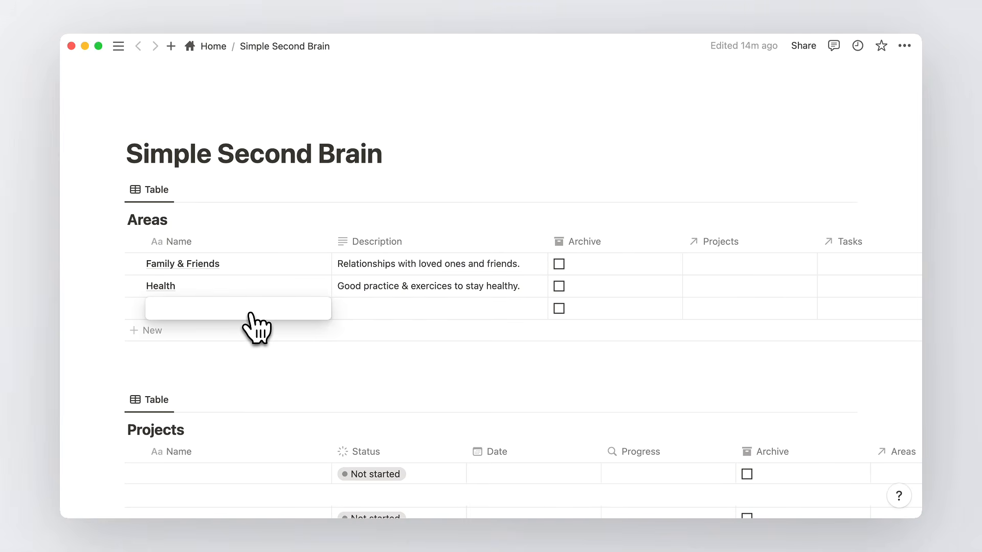
type("Finances")
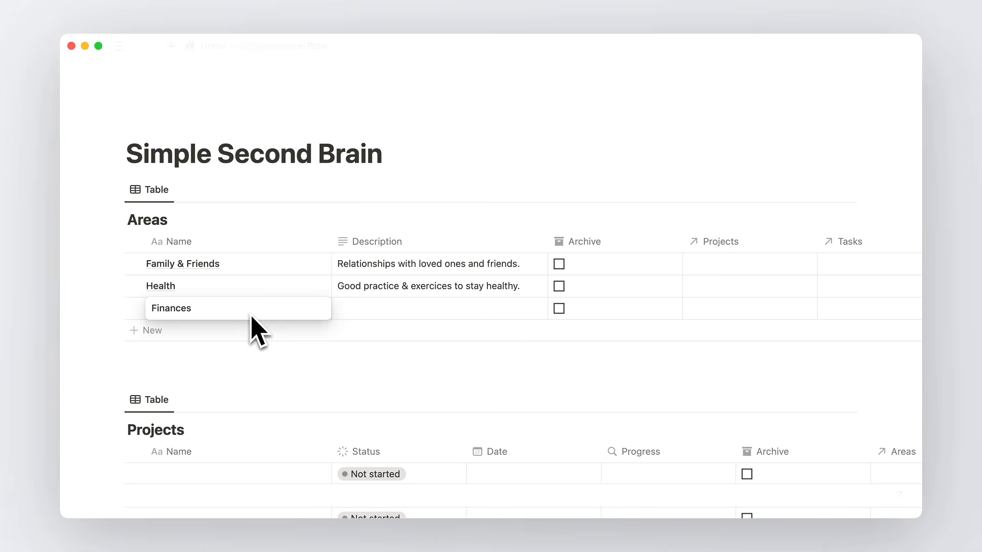
key("Return")
left_click(359, 309)
type("Manage and grow my financial resources.")
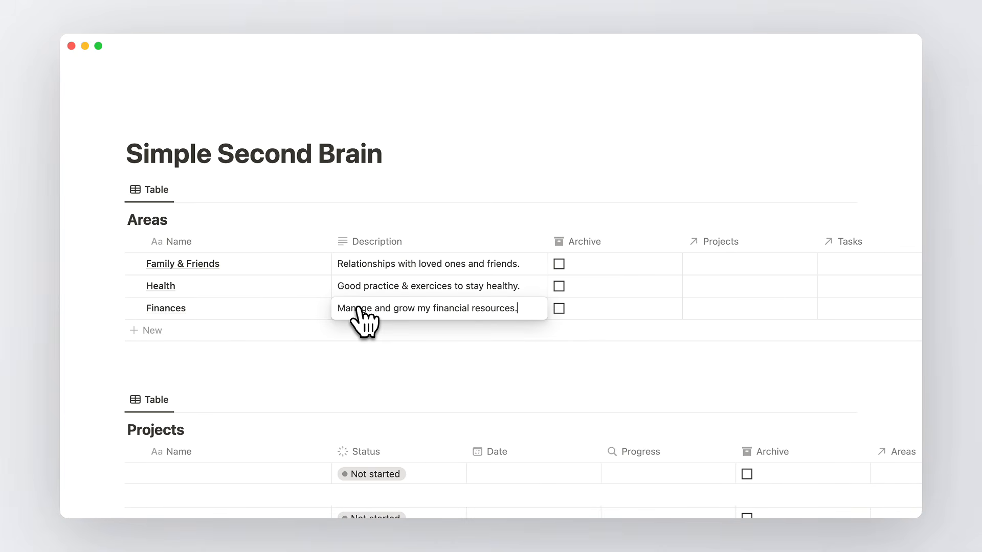
key("Escape")
Name the three entries in the Projects database Project #1, Project #2 and Project #3
scroll(363, 322, "down", 10)
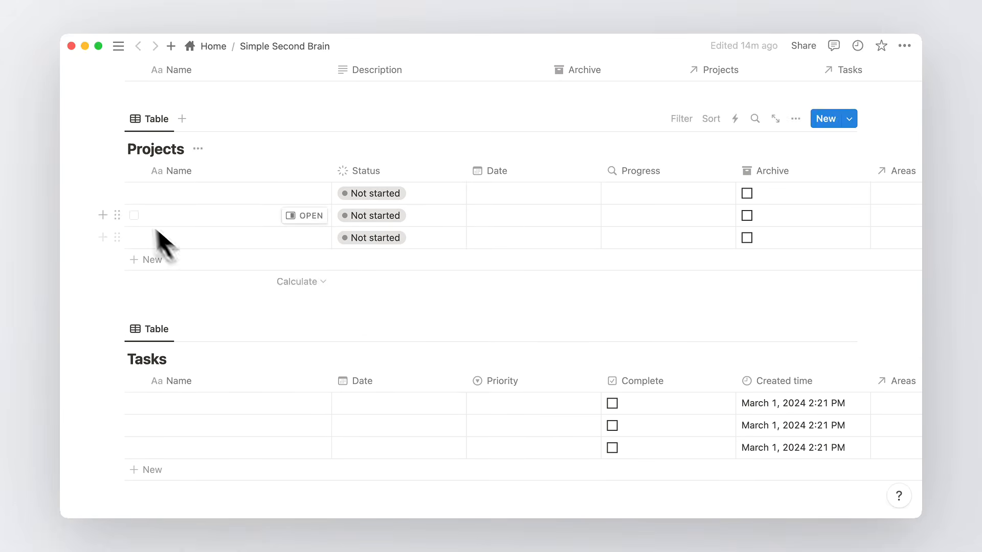
left_click(169, 194)
type("Project #1")
key("Escape")
left_click(188, 220)
type("P")
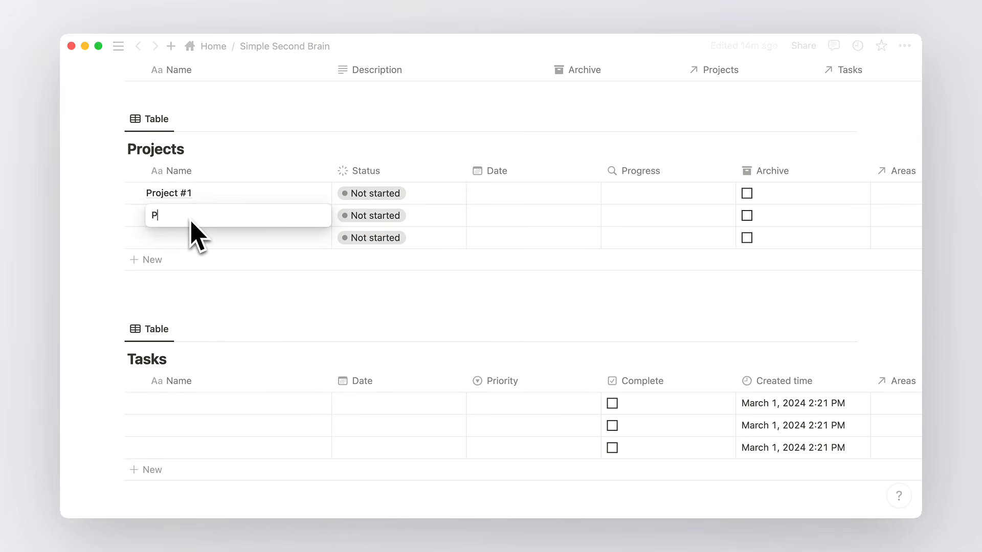
type("roject #2")
key("Escape")
left_click(205, 240)
type("Project #")
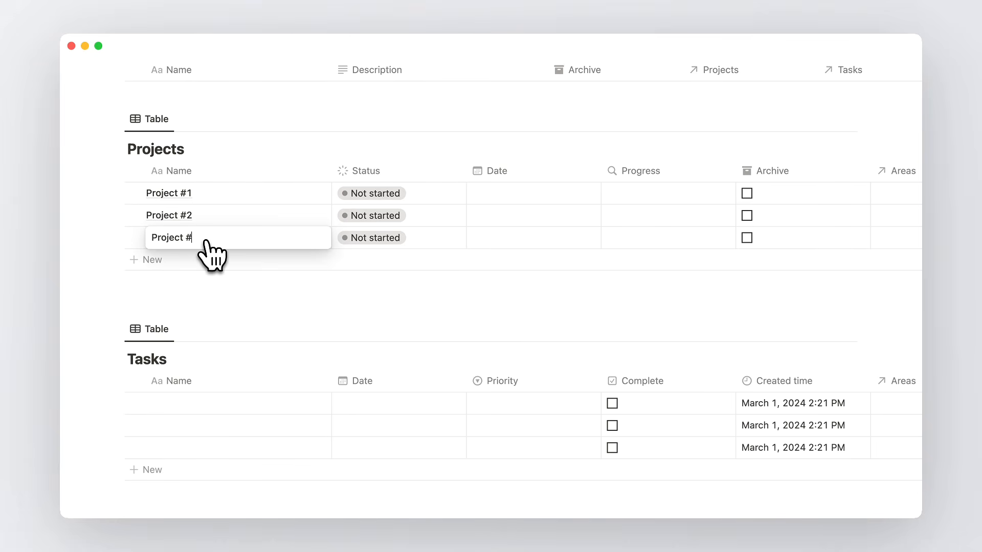
type("3")
key("Escape")
Name the three entries in the Tasks database Task #1, Task #2 and Task #3
scroll(260, 310, "down", 5)
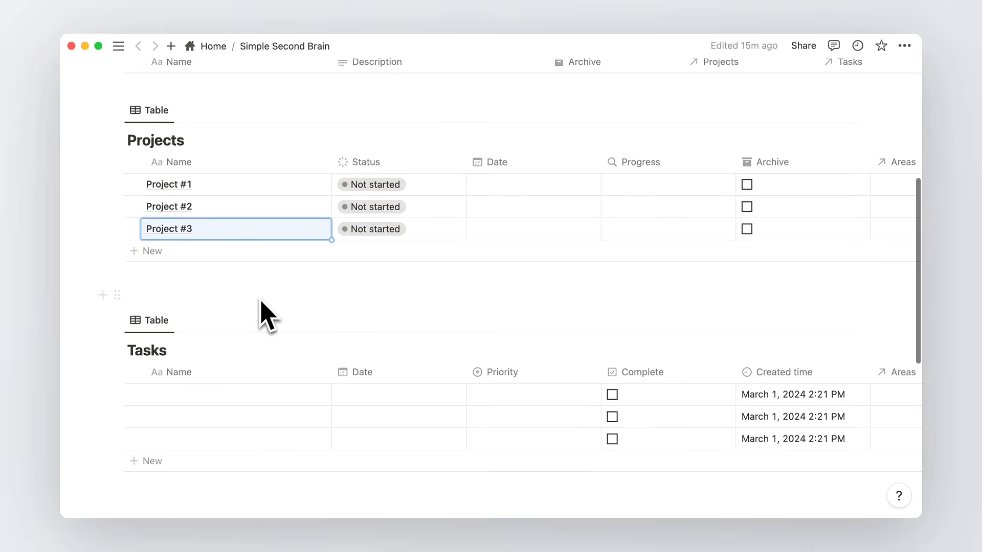
left_click(235, 239)
type("Tas")
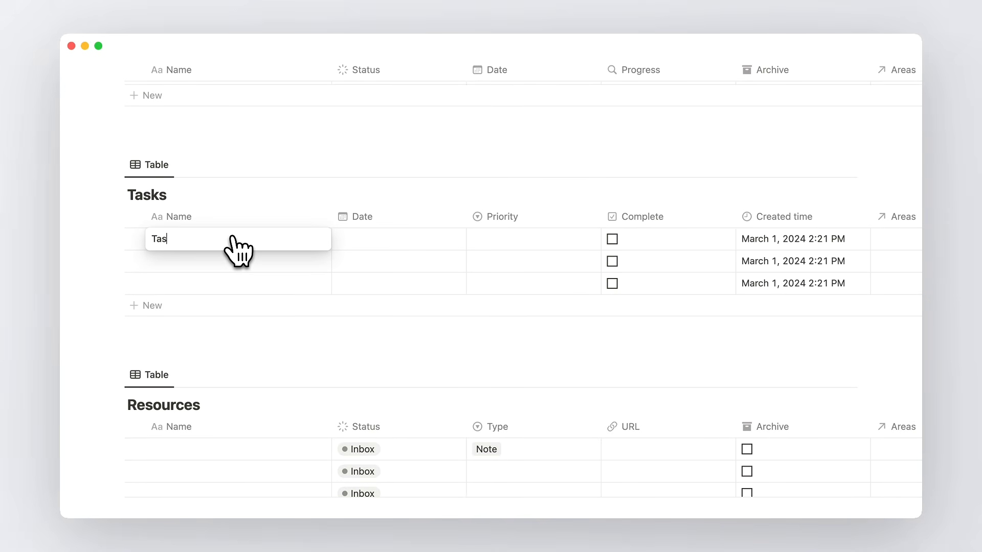
type("k #1")
key("Escape")
key("Down")
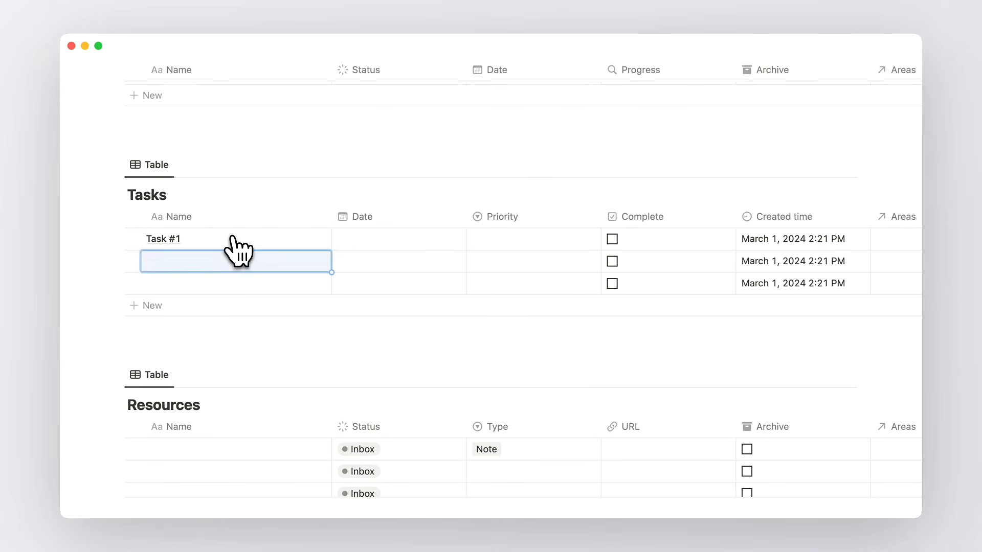
type("Tas")
key("Escape")
key("Down")
type("Task")
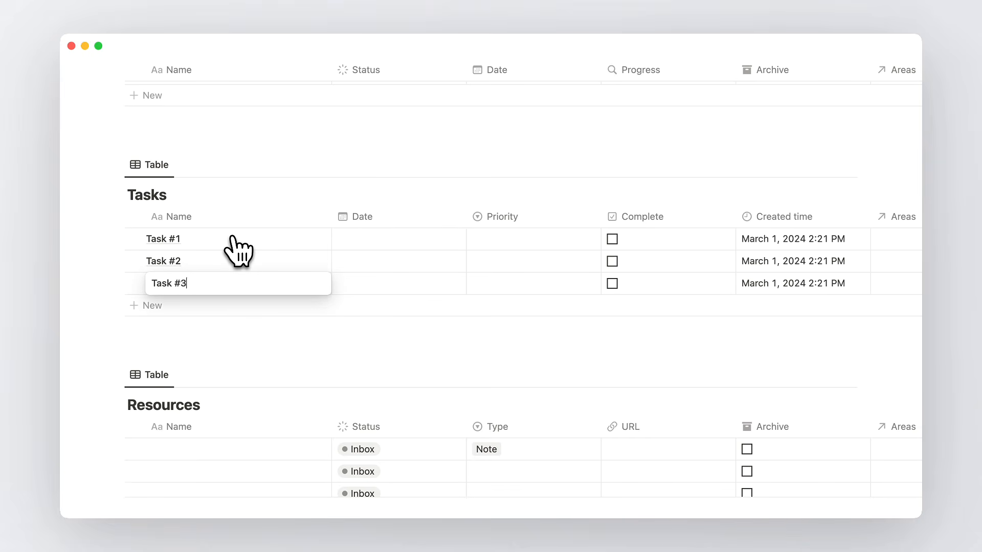
key("Escape")
Set the dates of Task #1, #2 and #3 to February 27, March 1 and March 10, 2024
scroll(238, 251, "down", 1)
left_click(412, 226)
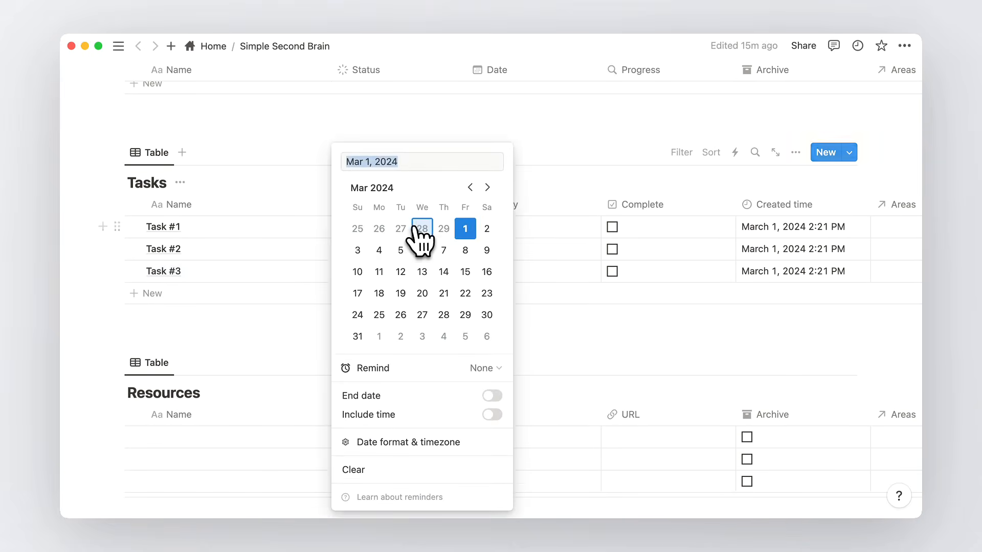
left_click(402, 229)
left_click(532, 263)
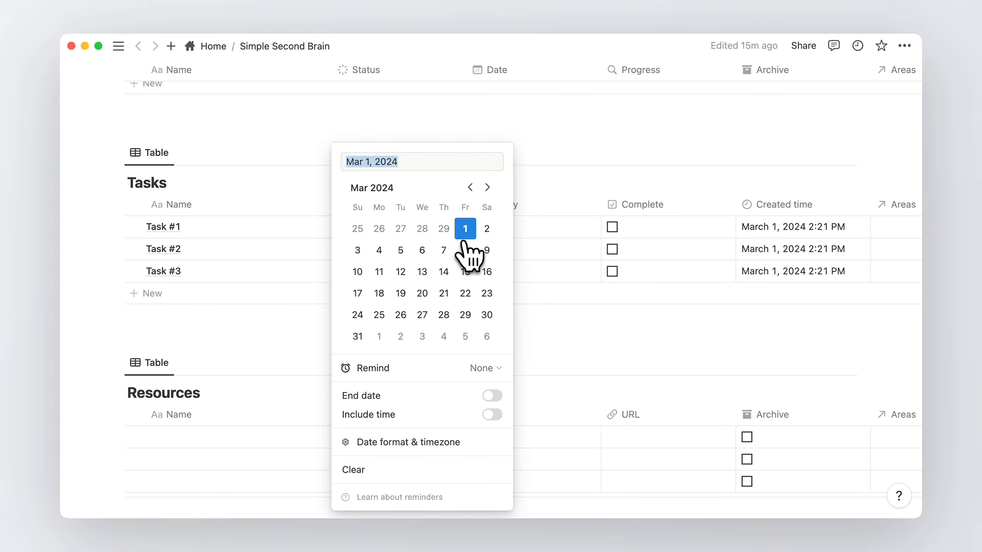
left_click(464, 235)
left_click(518, 247)
left_click(431, 272)
left_click(357, 272)
left_click(541, 263)
Set the priorities of Task #1, Task #2 and Task #3 to High priority, Medium priority and Low priority
left_click(534, 231)
left_click(532, 270)
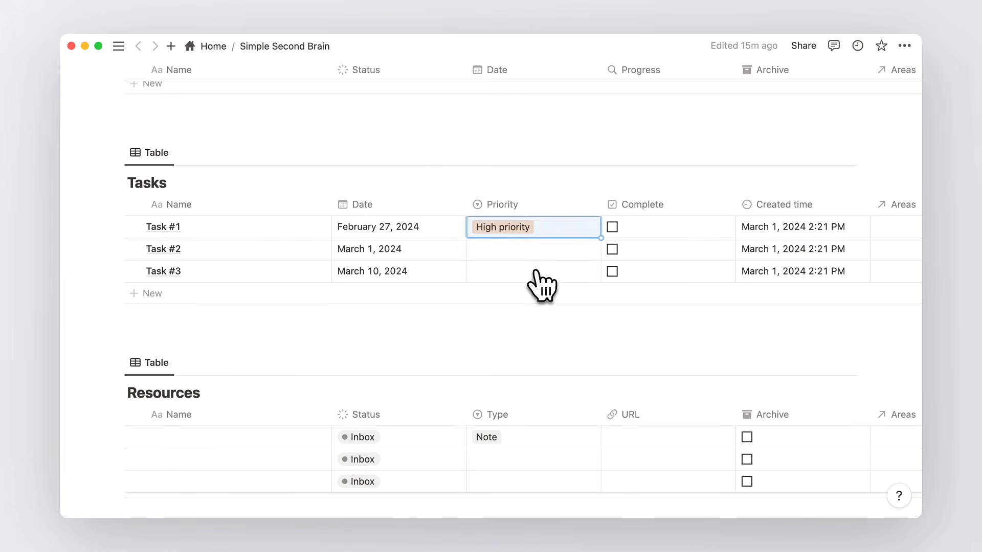
left_click(534, 253)
left_click(530, 310)
left_click(532, 273)
left_click(532, 352)
left_click(527, 333)
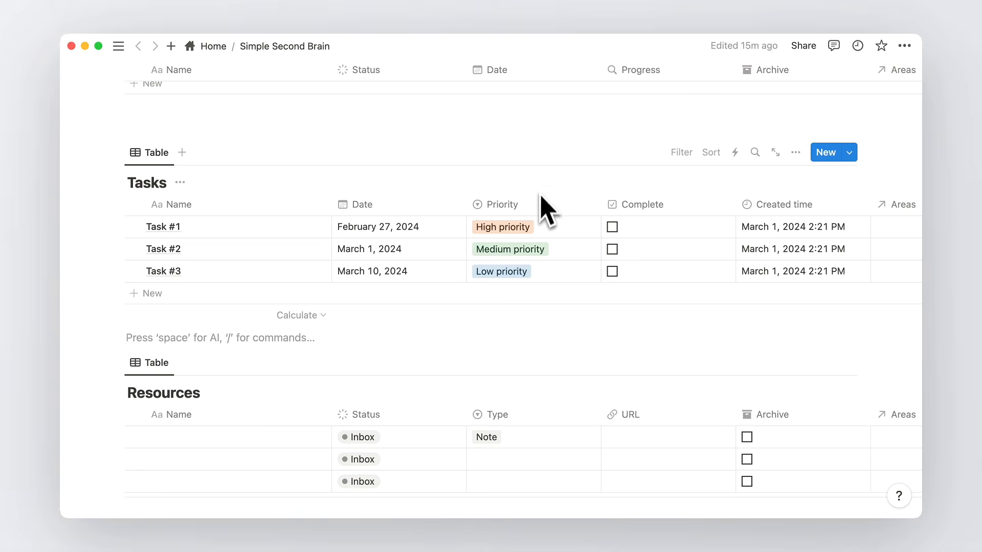
Date Project #1 March 1, 2024 and give Project #2 a date range from April 1 to April 8, 2024
scroll(541, 205, "up", 5)
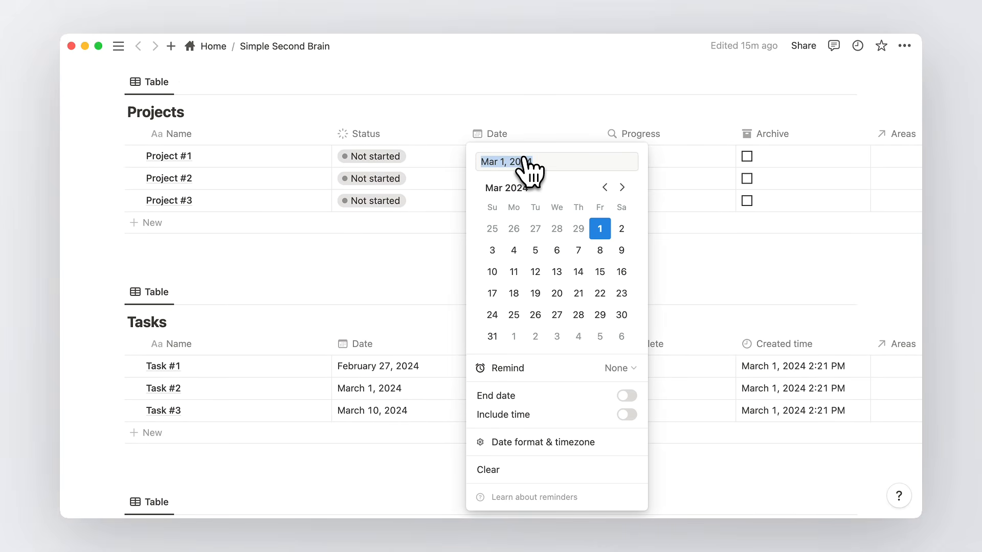
left_click(600, 228)
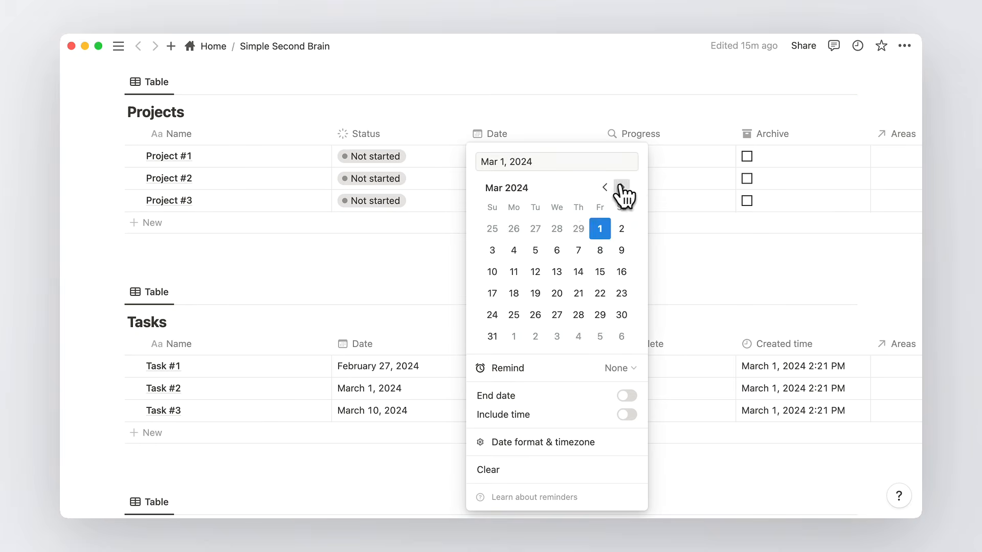
left_click(622, 187)
left_click(517, 227)
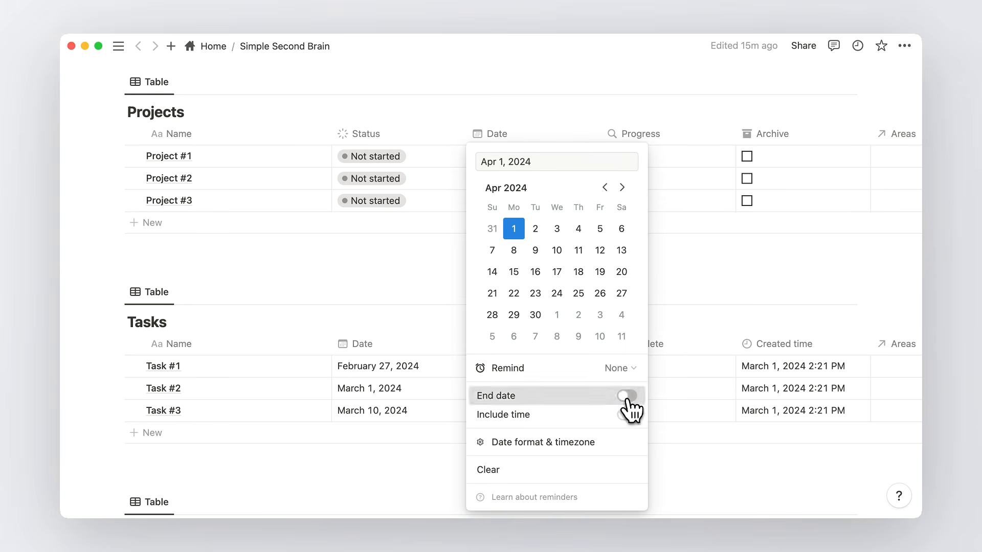
left_click(626, 396)
left_click(514, 251)
left_click(658, 274)
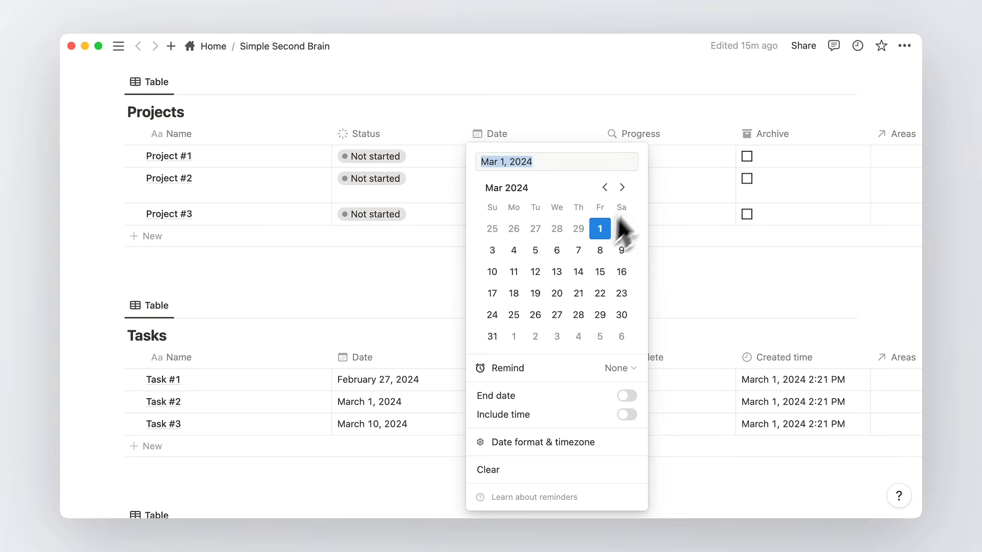
Set Project #3's date to April 1, 2024 and widen the Projects Date column so the date range fits on one line
left_click(621, 188)
left_click(514, 229)
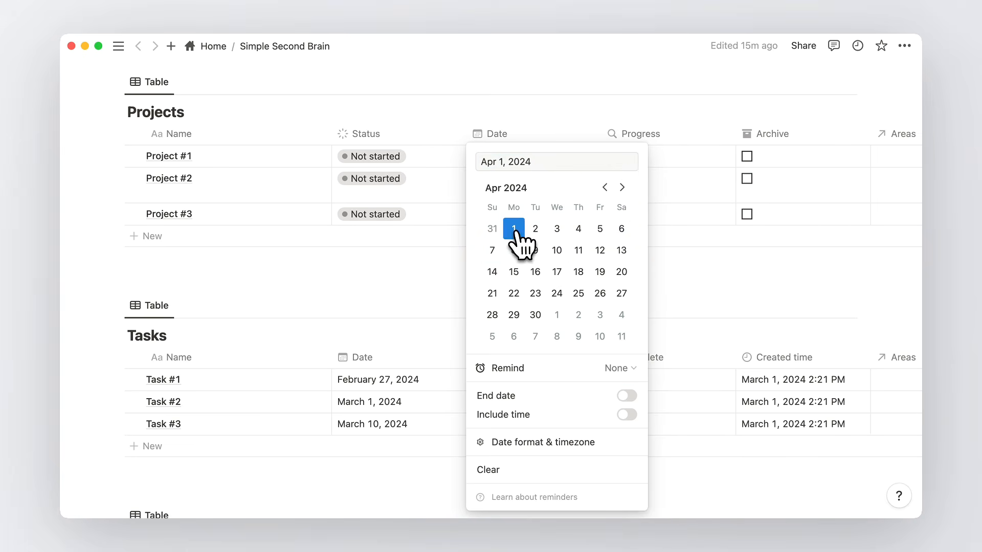
left_click(679, 263)
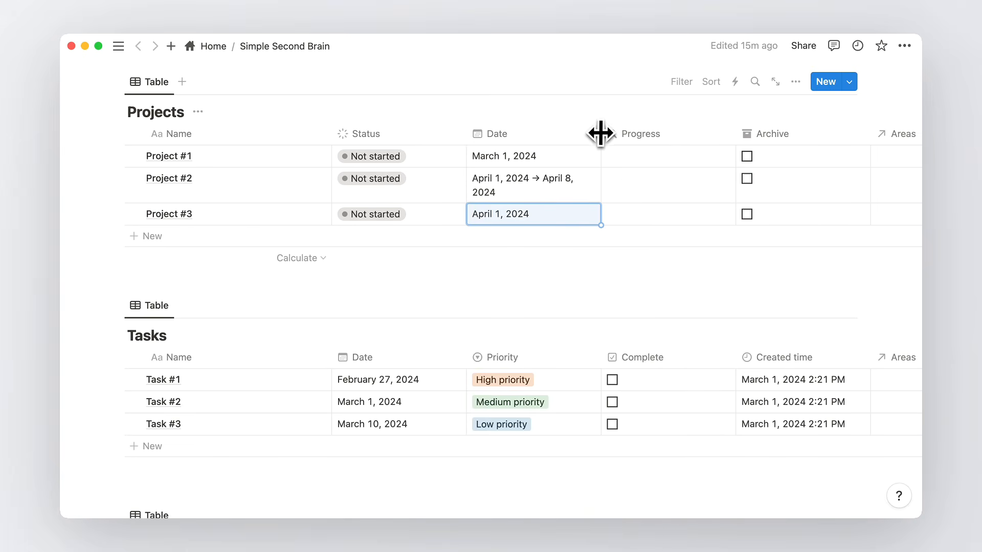
left_click_drag(600, 132, 635, 132)
Name the three entries in the Resources database Resource #1, Resource #2 and Resource #3
scroll(550, 175, "up", 1)
scroll(568, 263, "down", 5)
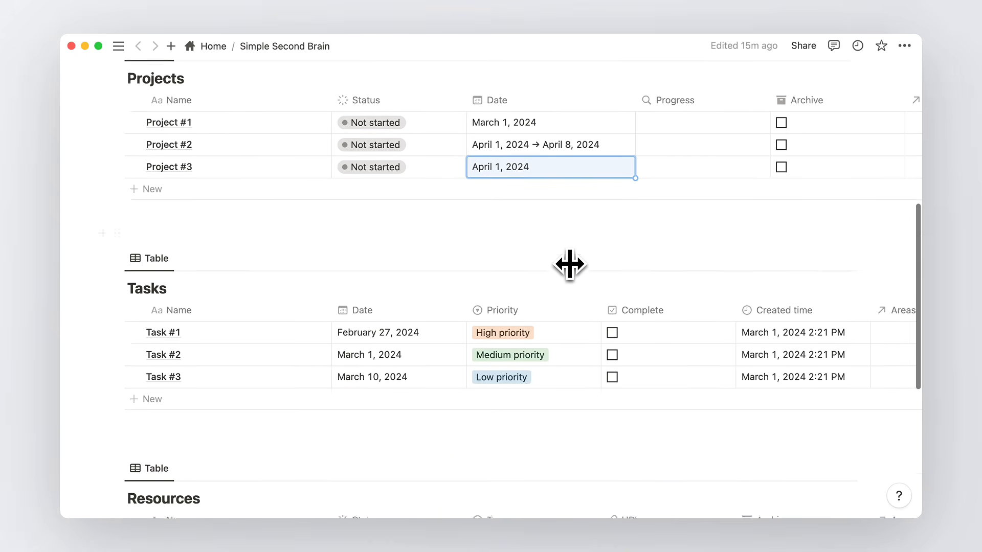
scroll(315, 348, "down", 3)
left_click(258, 233)
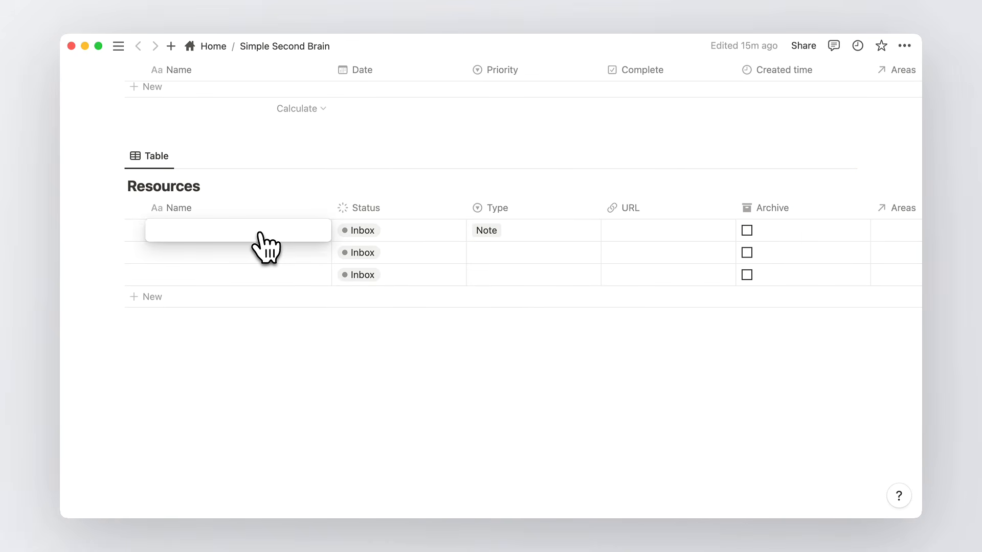
type("Resource #1")
key("Return")
type("Resource #2")
key("Return")
type("Resource #")
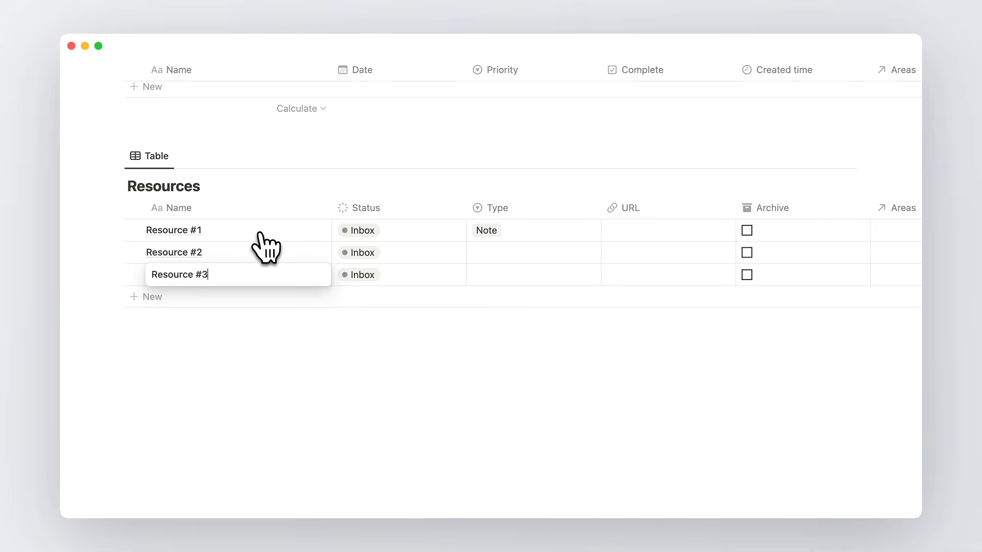
type("3")
key("Escape")
Set the type of Resource #2 to Book and of Resource #3 to Article
left_click(482, 252)
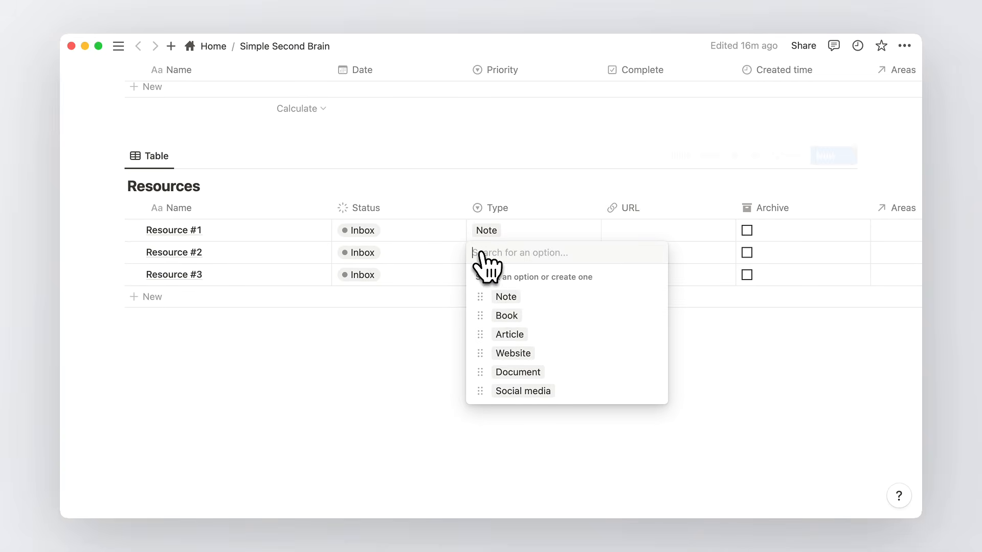
left_click(517, 315)
left_click(518, 276)
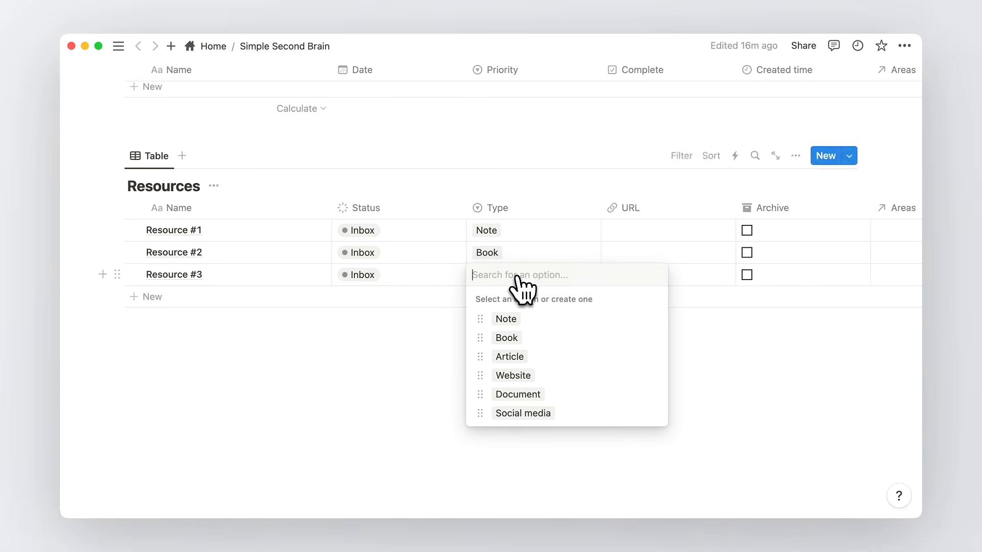
left_click(520, 355)
left_click(552, 341)
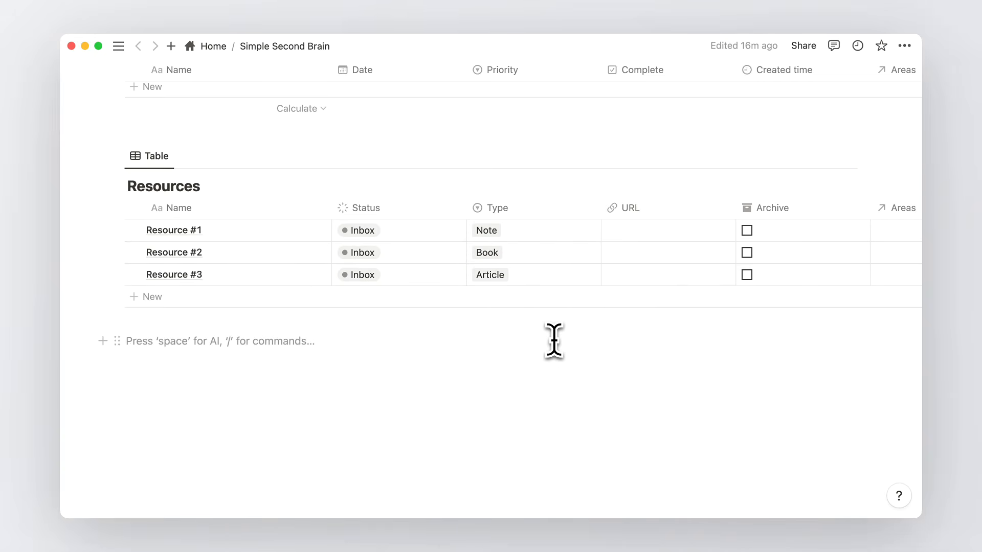
Link Project #1, Project #2 and Project #3 to the areas Family & Friends, Health and Finances respectively
scroll(554, 340, "up", 10)
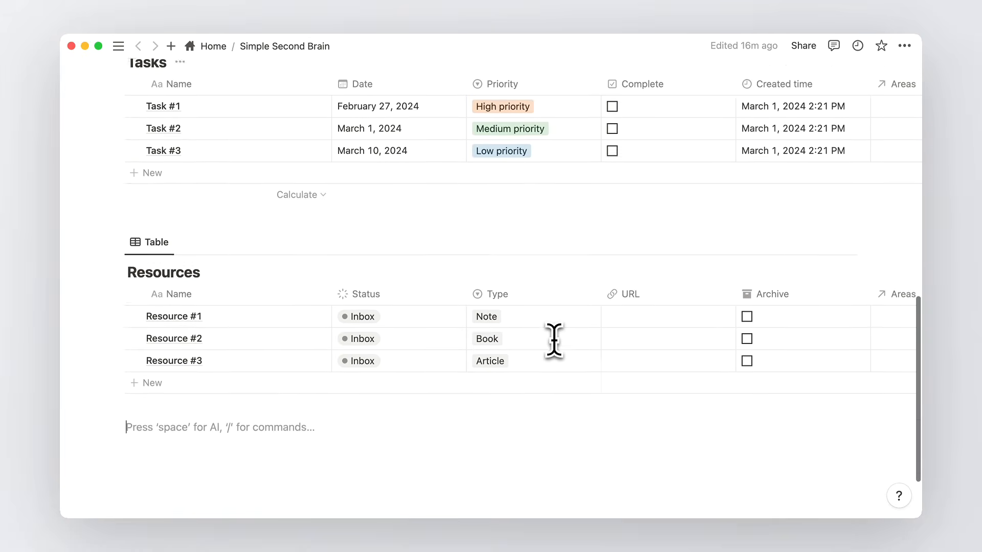
scroll(554, 340, "up", 2)
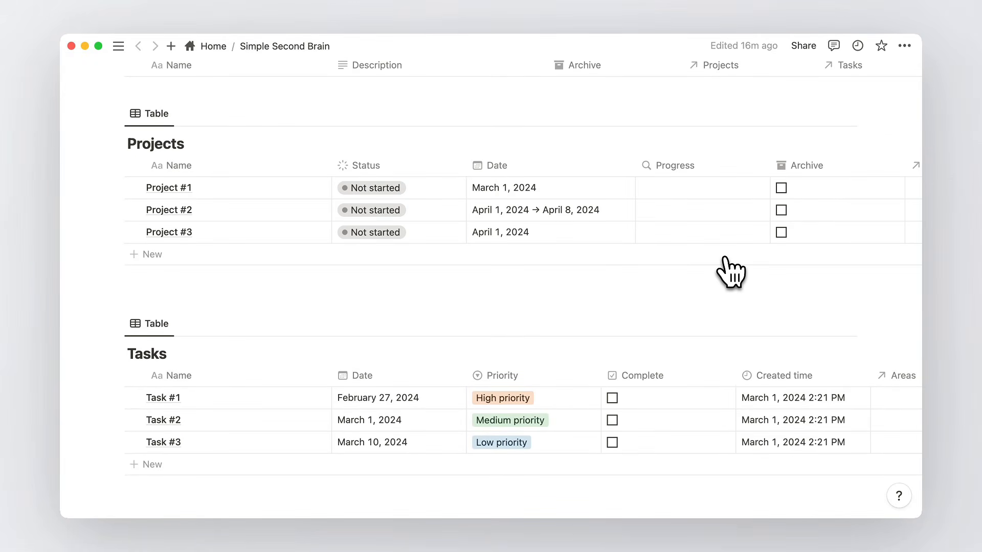
scroll(708, 235, "right", 10)
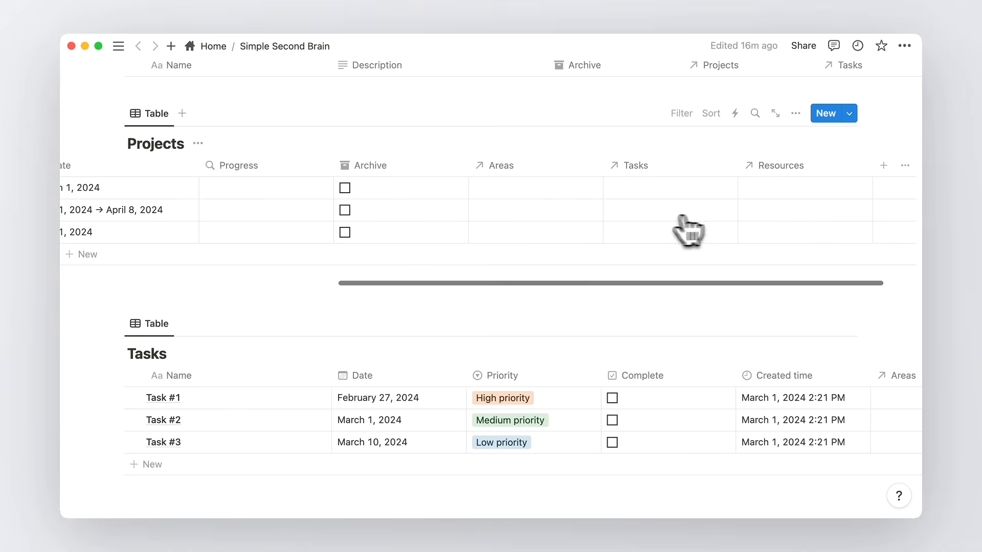
left_click(510, 193)
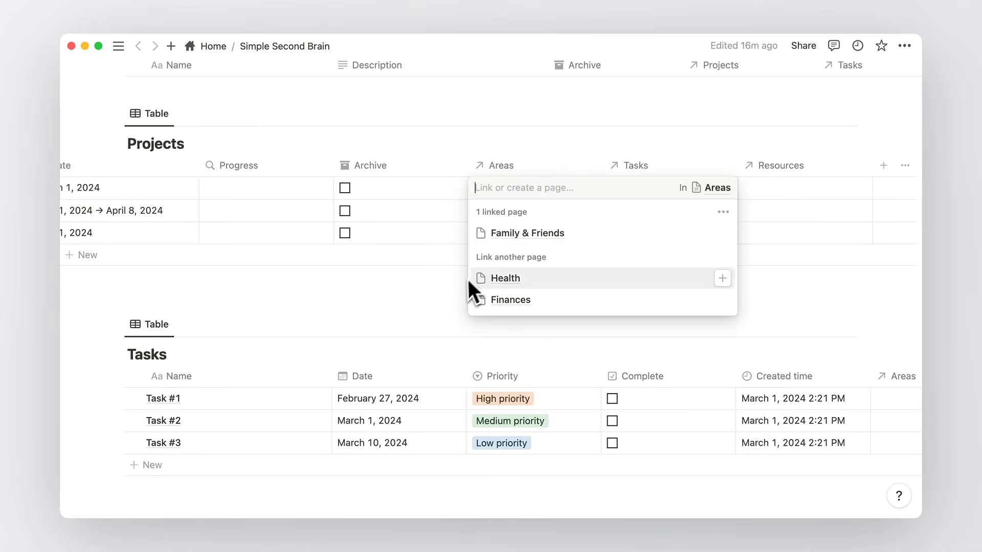
left_click(518, 232)
left_click(548, 210)
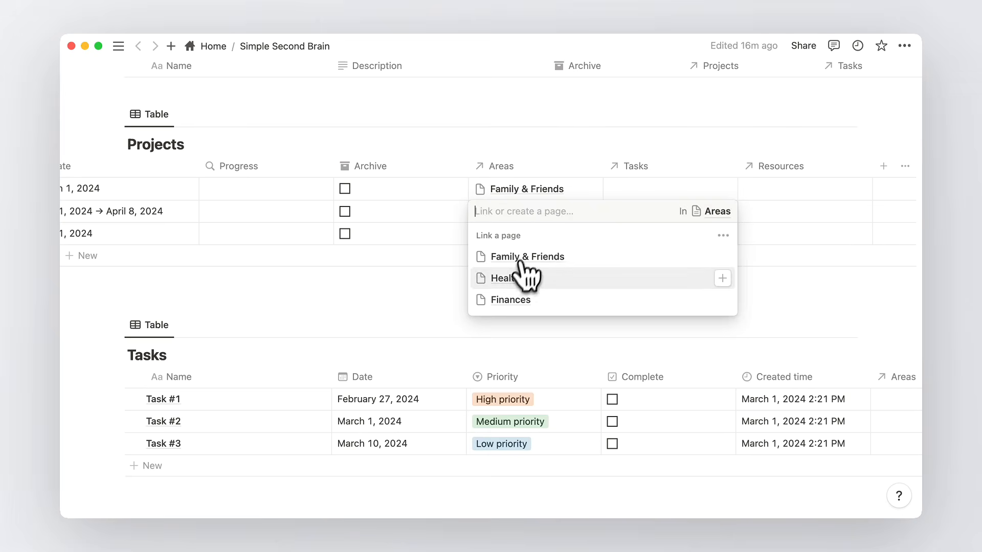
left_click(491, 279)
left_click(461, 300)
left_click(530, 234)
left_click(510, 322)
left_click(438, 314)
In the Tasks database, link Task #1, Task #2 and Task #3 to Project #1, Project #2 and Project #3 respectively
scroll(529, 233, "left", 5)
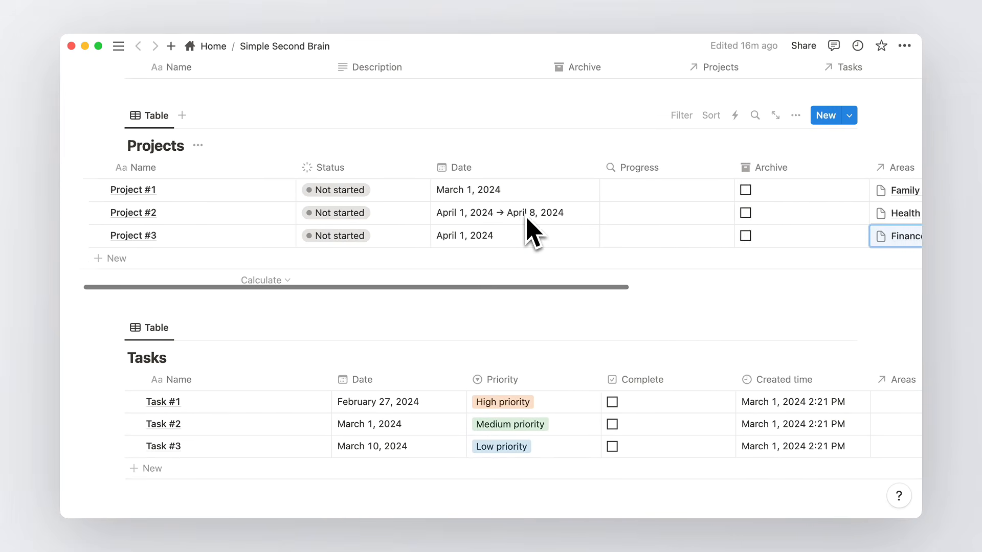
scroll(527, 220, "down", 5)
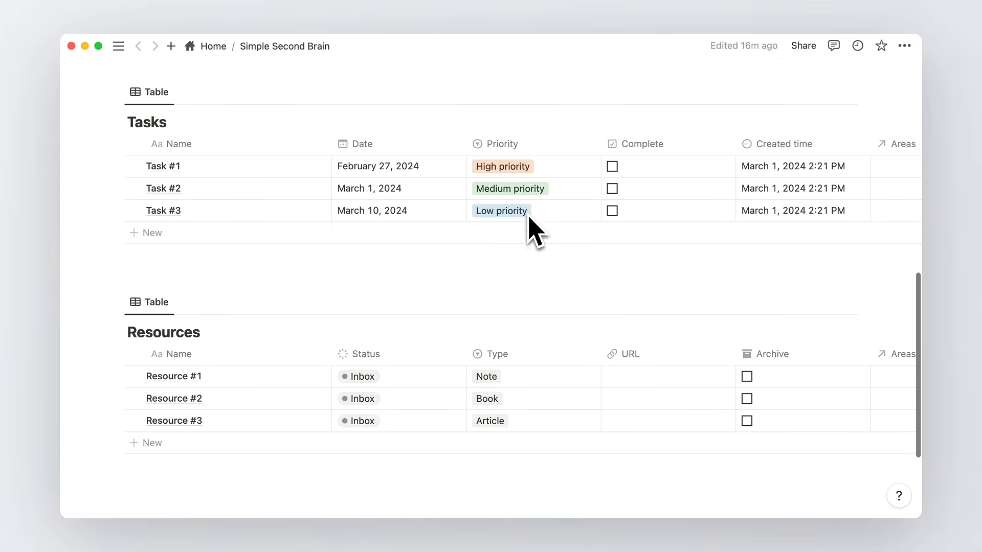
scroll(532, 225, "right", 10)
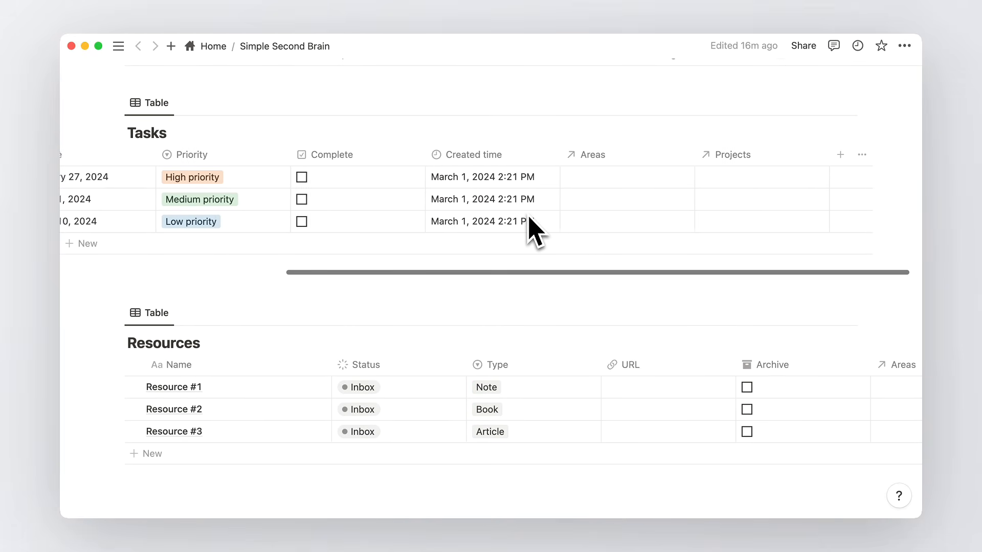
left_click(723, 180)
left_click(688, 222)
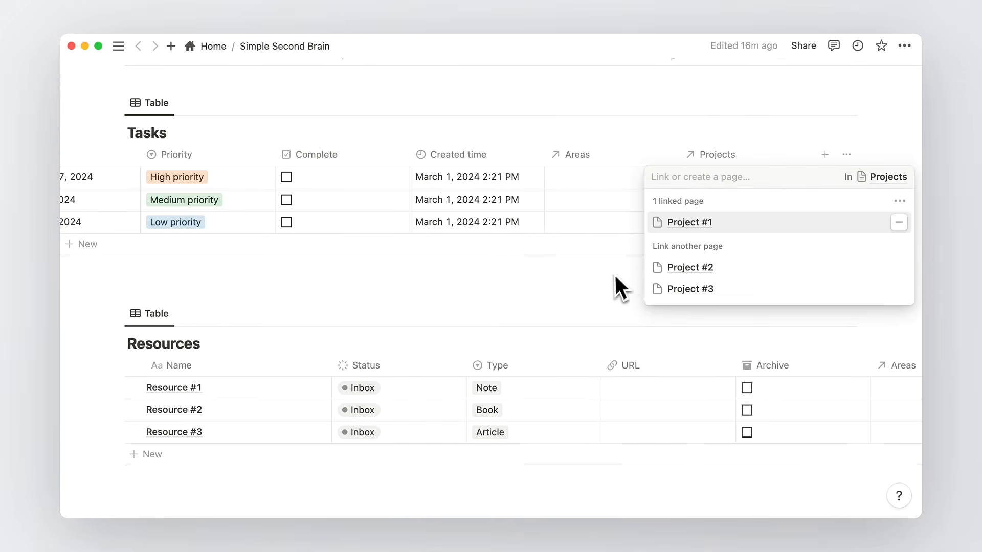
key("Escape")
left_click(708, 207)
left_click(681, 265)
key("Escape")
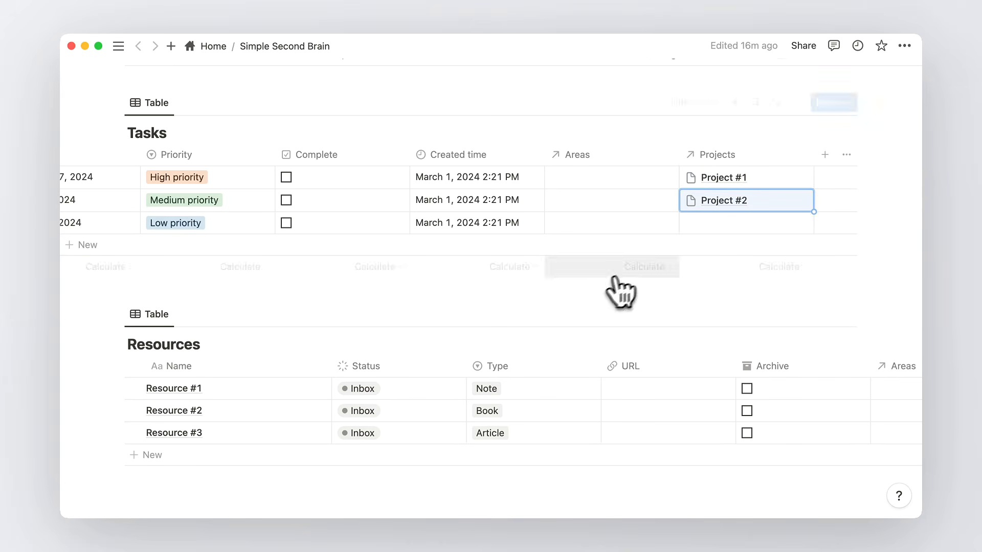
left_click(726, 225)
left_click(689, 312)
key("Escape")
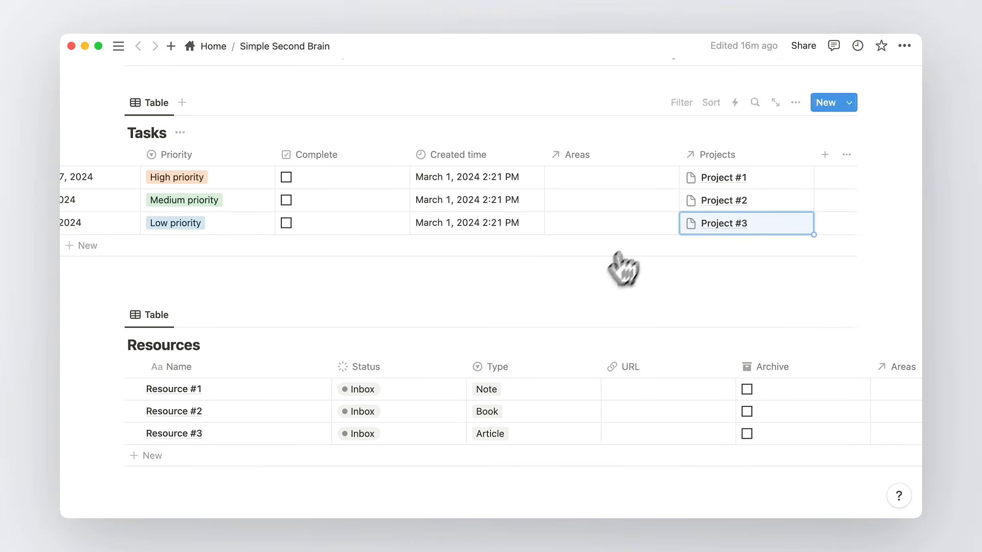
In the Resources database, link Resource #1, Resource #2 and Resource #3 to Project #1, Project #2 and Project #3 respectively
scroll(658, 232, "left", 10)
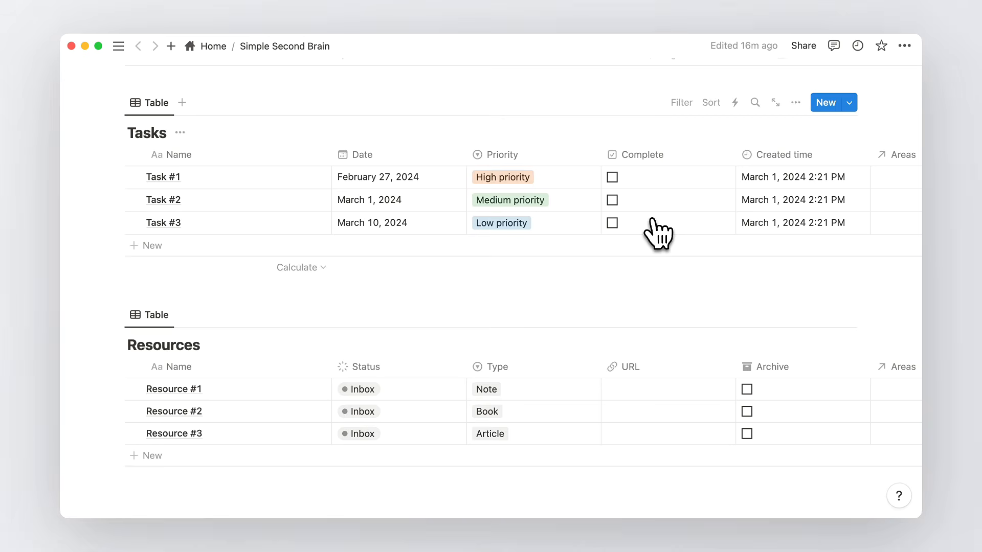
scroll(659, 233, "down", 6)
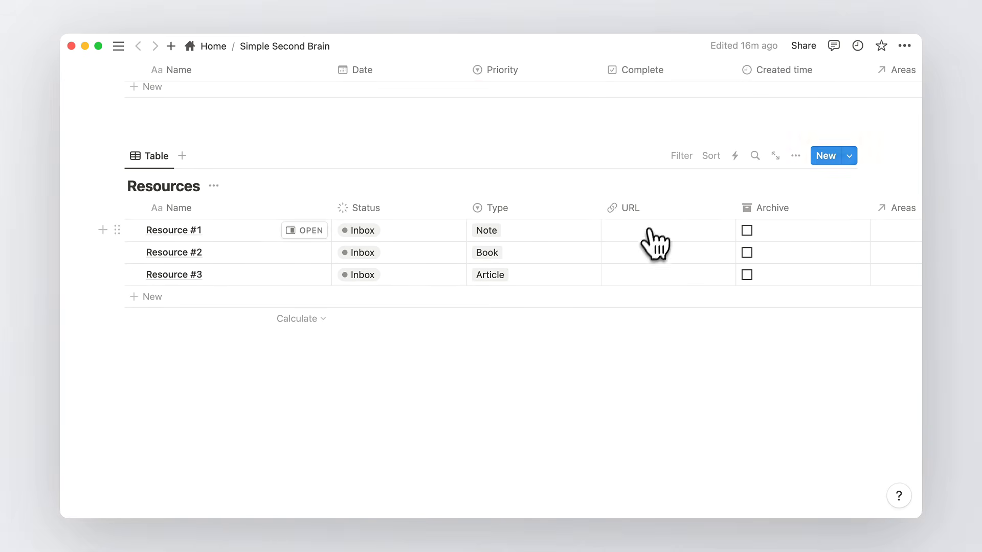
scroll(634, 271, "right", 10)
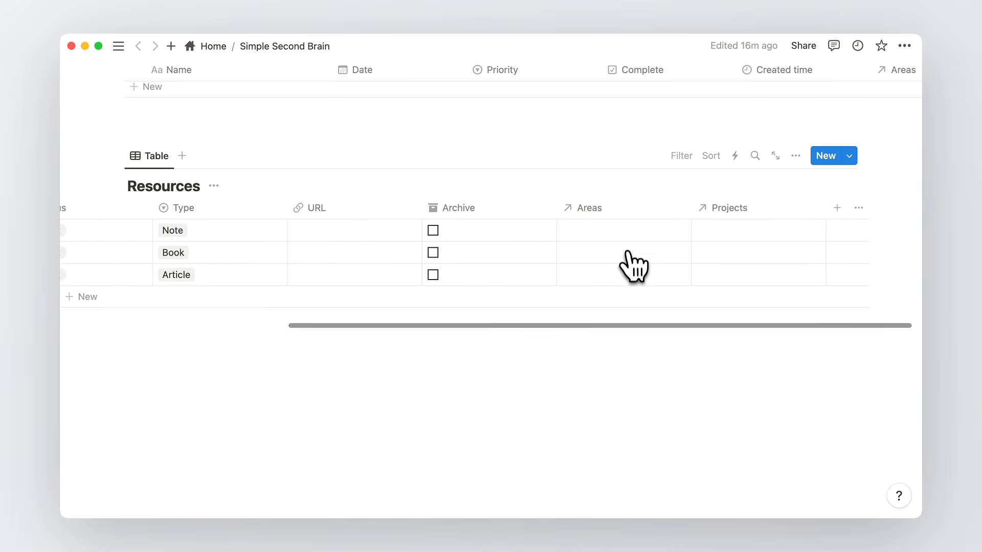
left_click(712, 233)
left_click(690, 275)
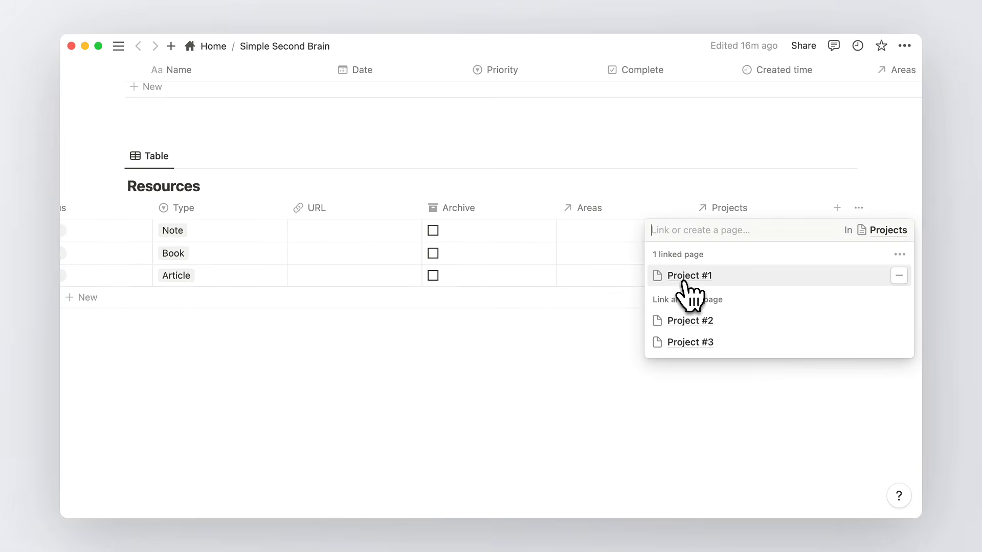
left_click(629, 351)
left_click(736, 232)
left_click(695, 319)
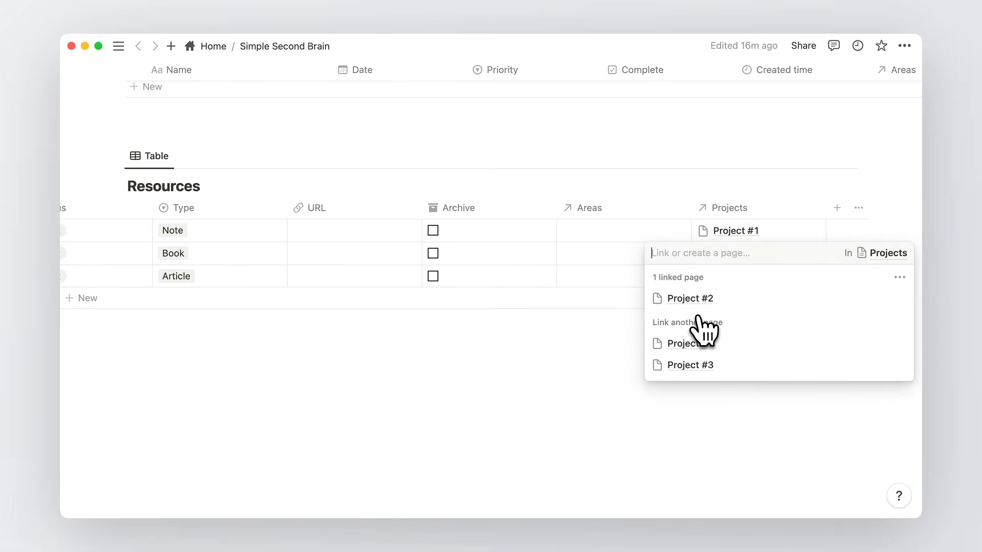
key("Escape")
left_click(746, 276)
left_click(691, 364)
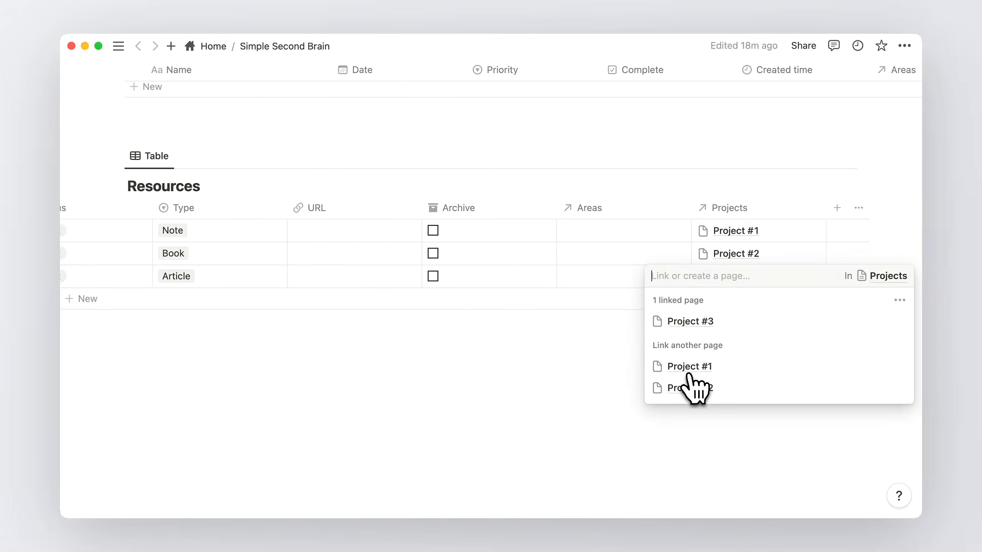
key("Escape")
left_click(672, 342)
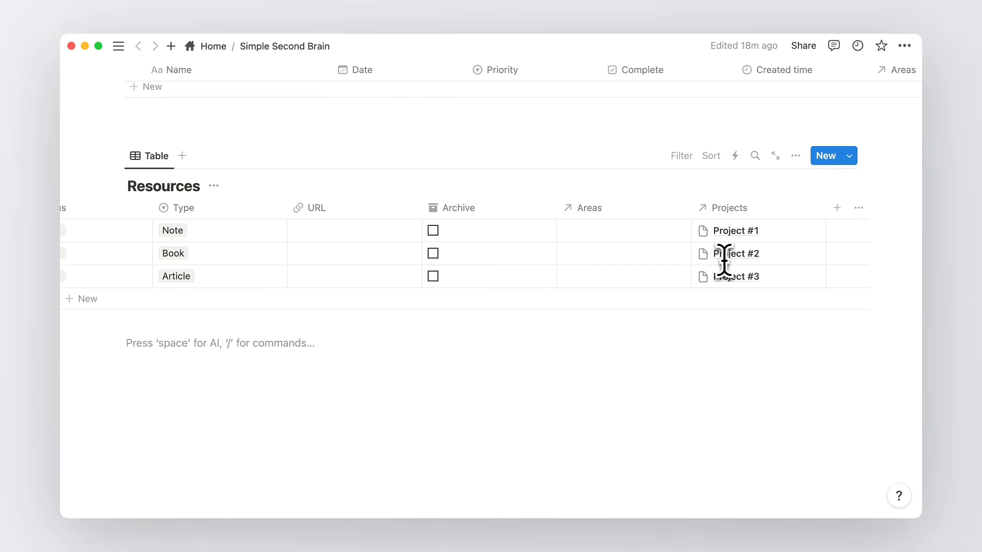
Open the Family & Friends page from the Areas database
scroll(685, 213, "left", 6)
scroll(686, 214, "up", 10)
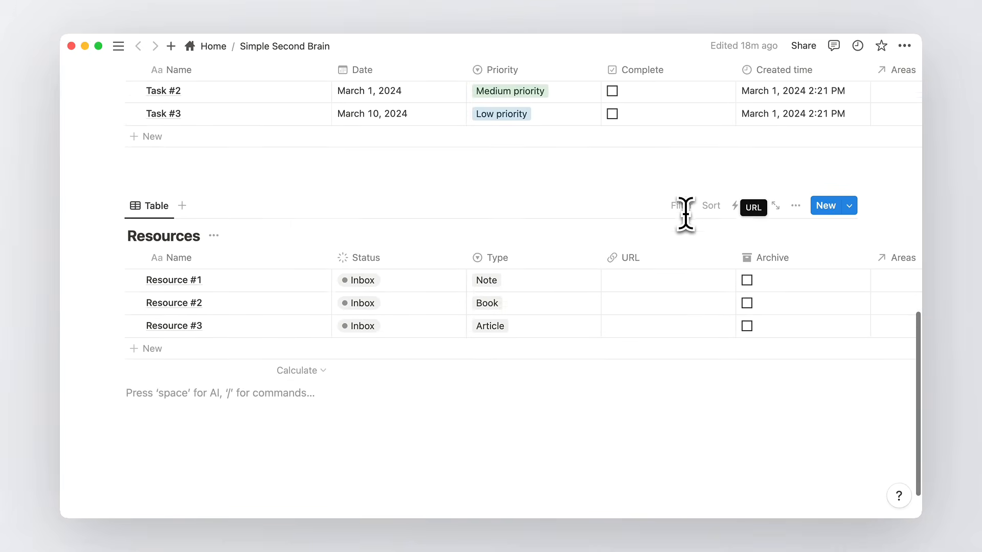
scroll(685, 214, "up", 5)
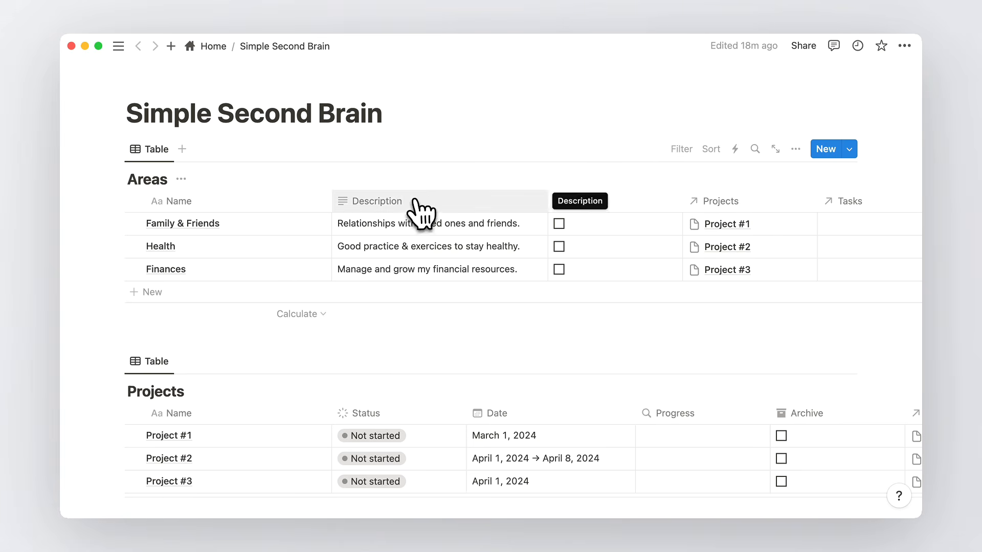
left_click(312, 226)
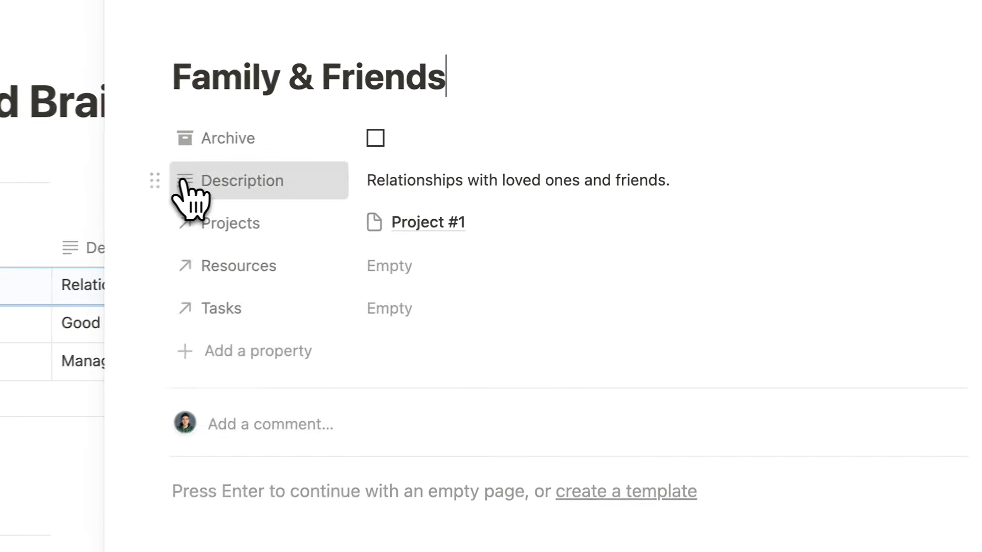
Move the Description property above Archive on the Family & Friends page
left_click(192, 200)
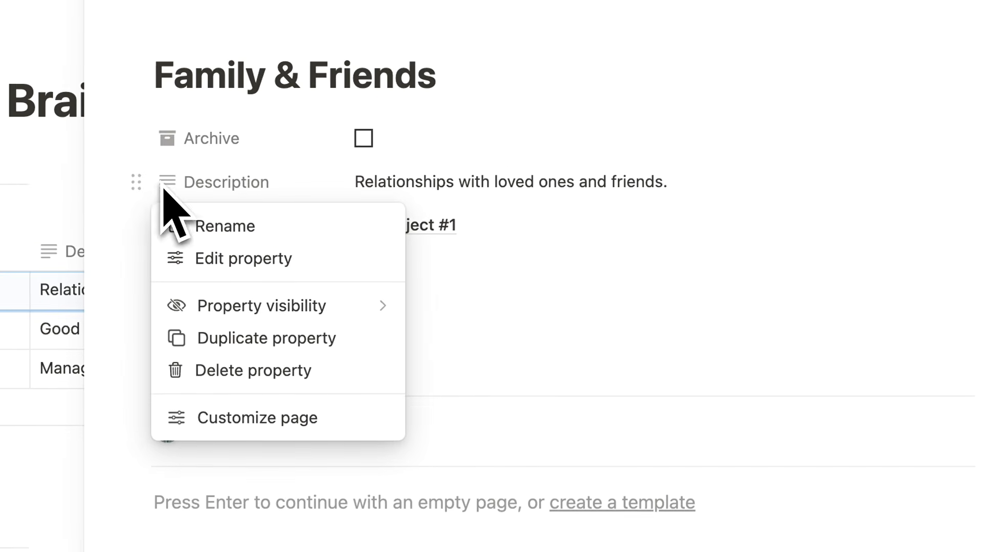
left_click(179, 193)
left_click_drag(154, 181, 154, 130)
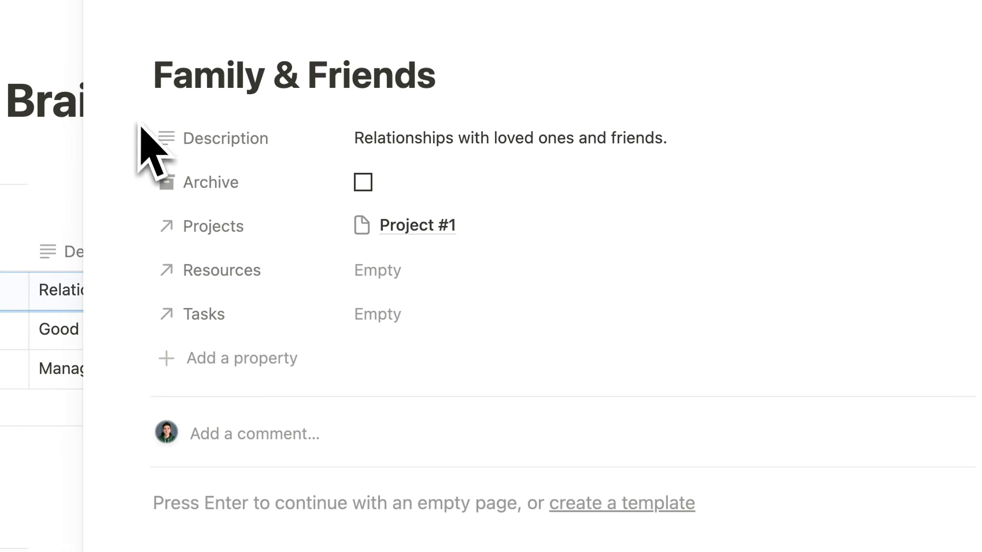
Show the Projects, Resources and Tasks relations as Minimal on the Family & Friends page, and close the page
left_click(186, 285)
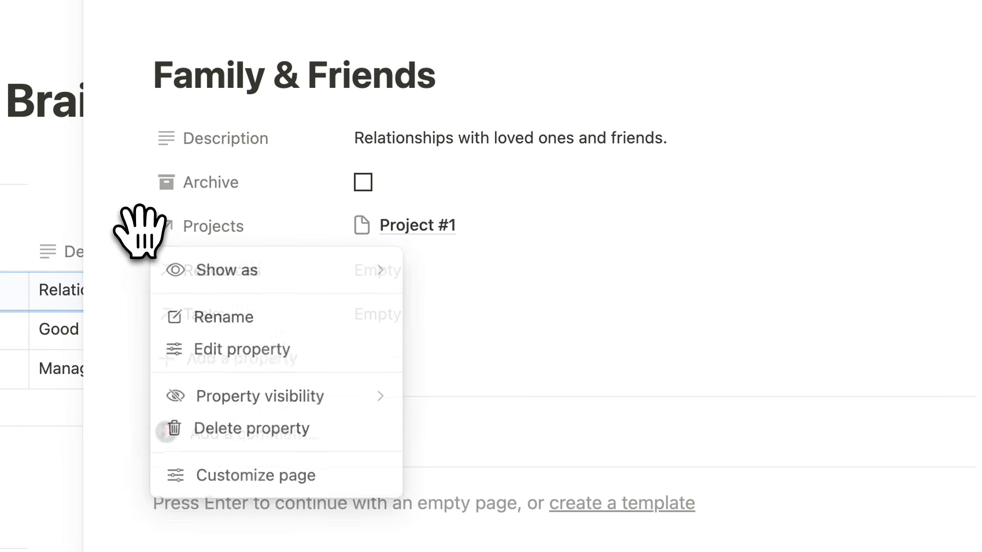
mouse_move(228, 276)
left_click(479, 270)
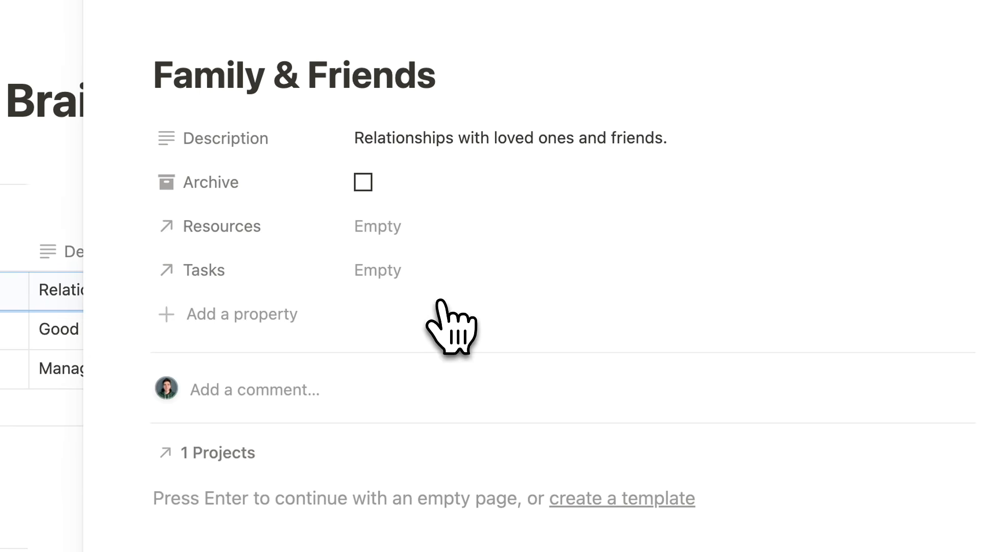
left_click(138, 226)
mouse_move(329, 285)
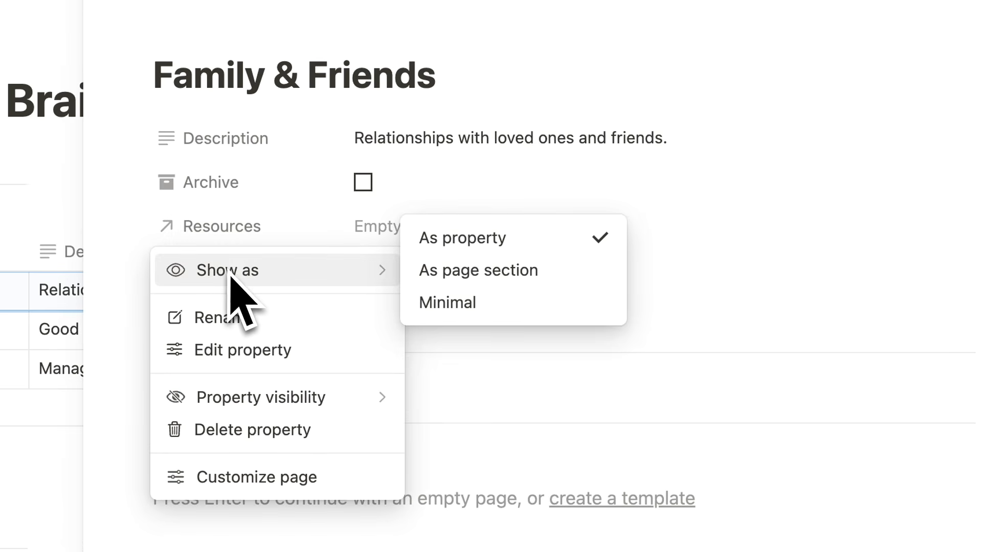
left_click(439, 314)
left_click(138, 226)
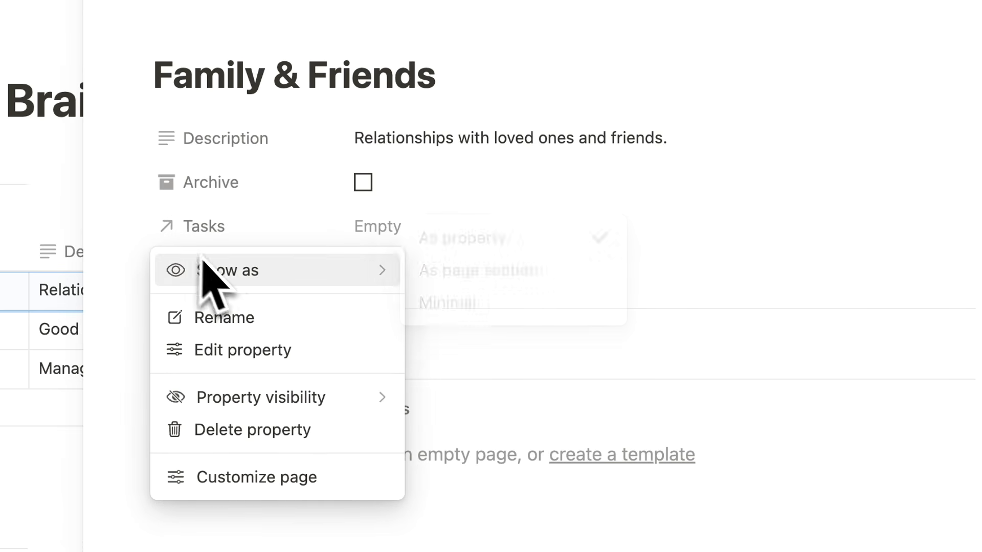
left_click(431, 304)
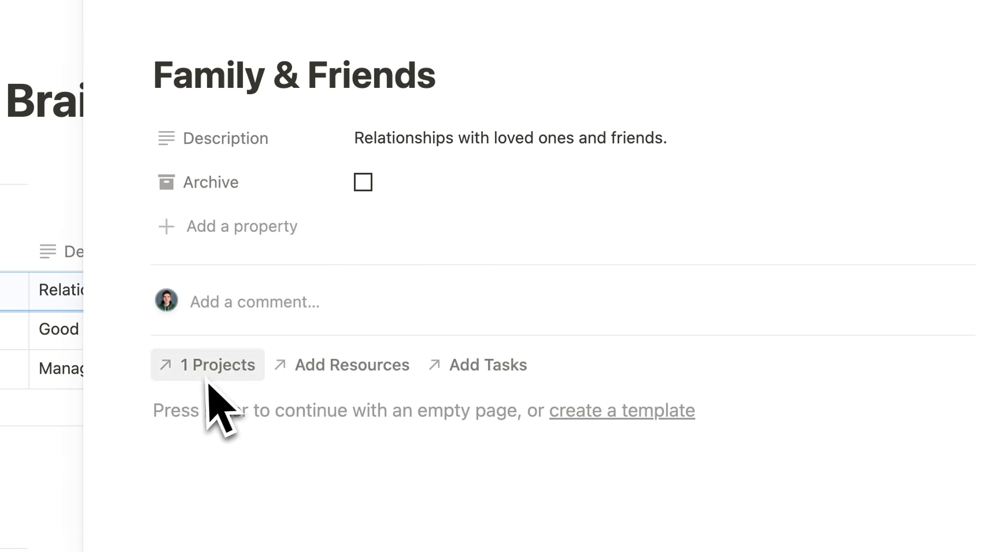
key("Escape")
Open Project #1 and reorder its leading properties to Areas, Status, Date, Progress, Archive
scroll(416, 379, "down", 5)
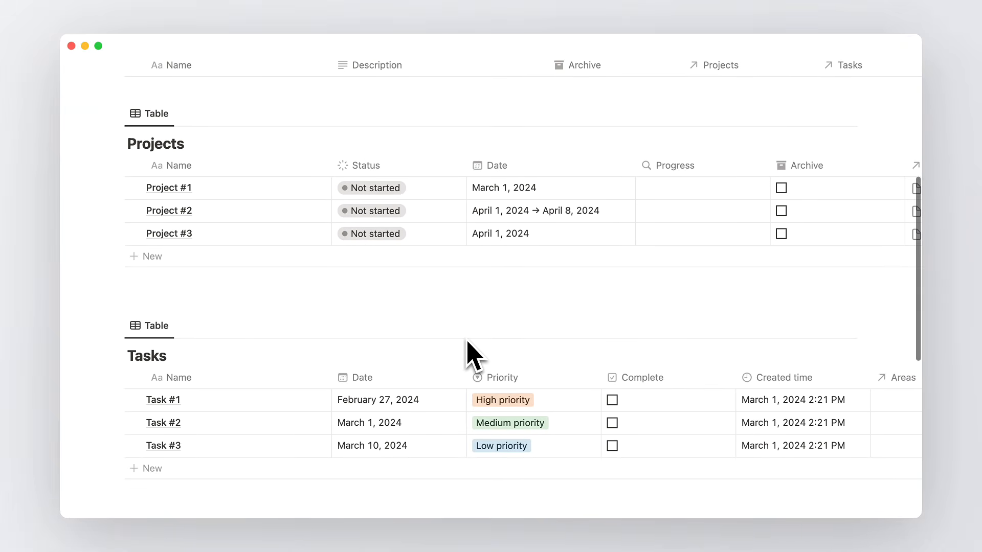
left_click(296, 188)
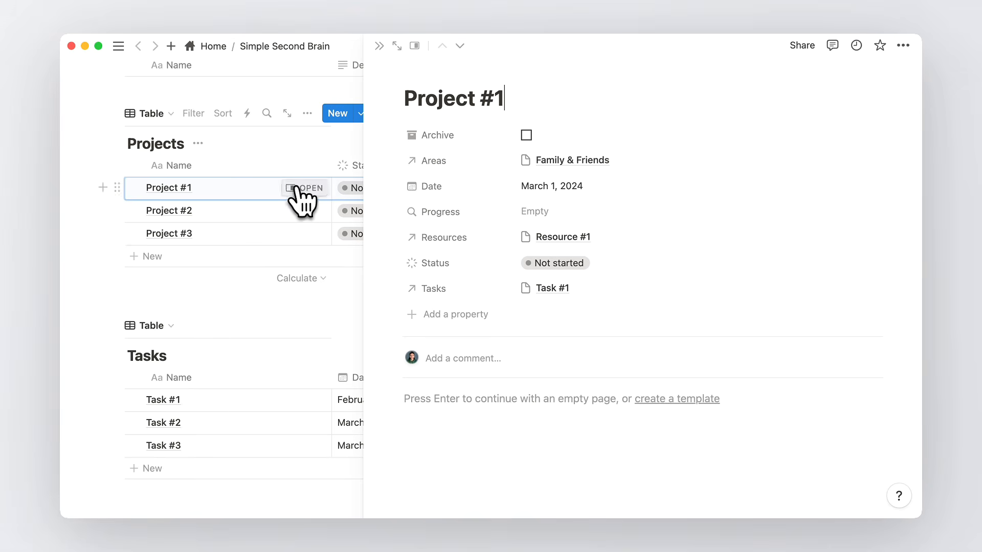
left_click_drag(395, 160, 398, 125)
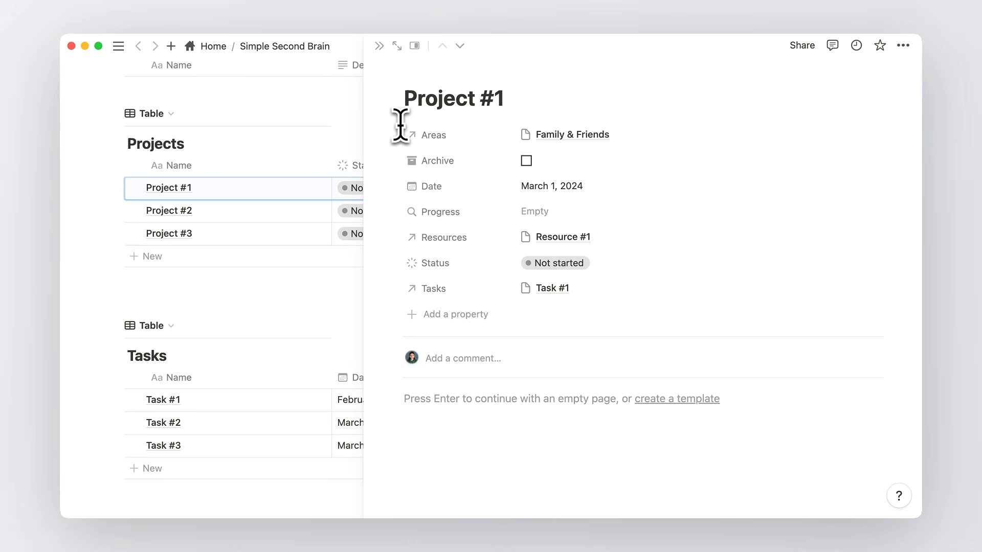
left_click_drag(393, 263, 408, 168)
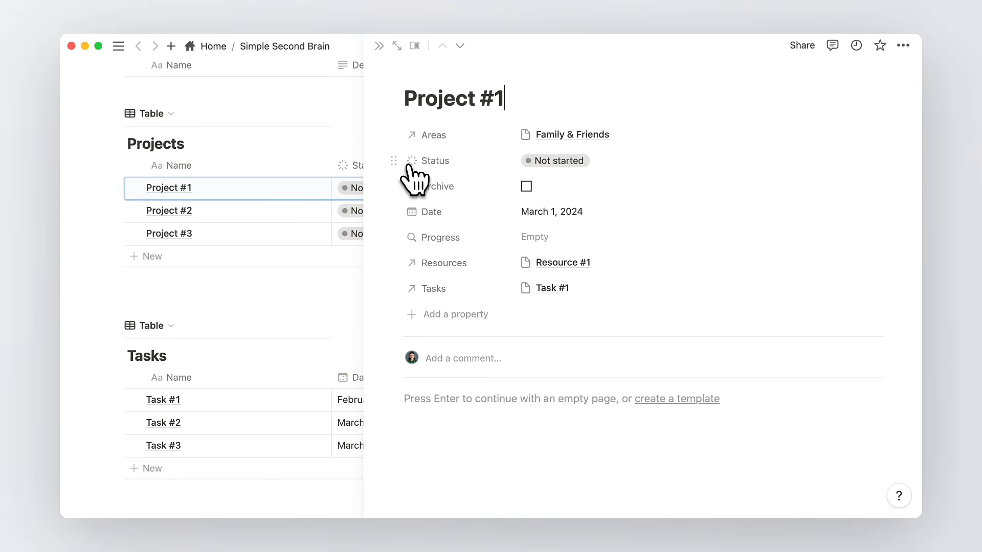
left_click_drag(399, 210, 401, 180)
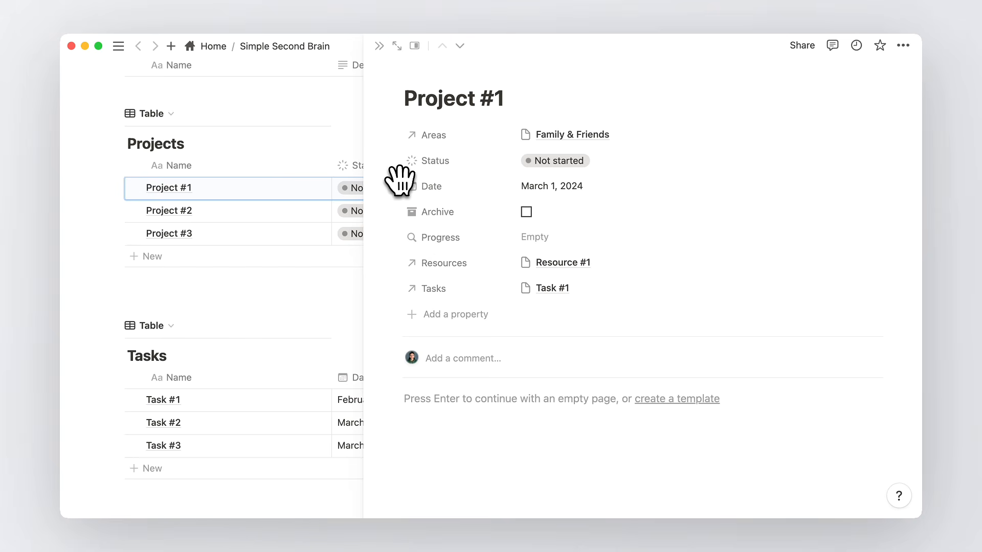
left_click_drag(403, 225, 399, 208)
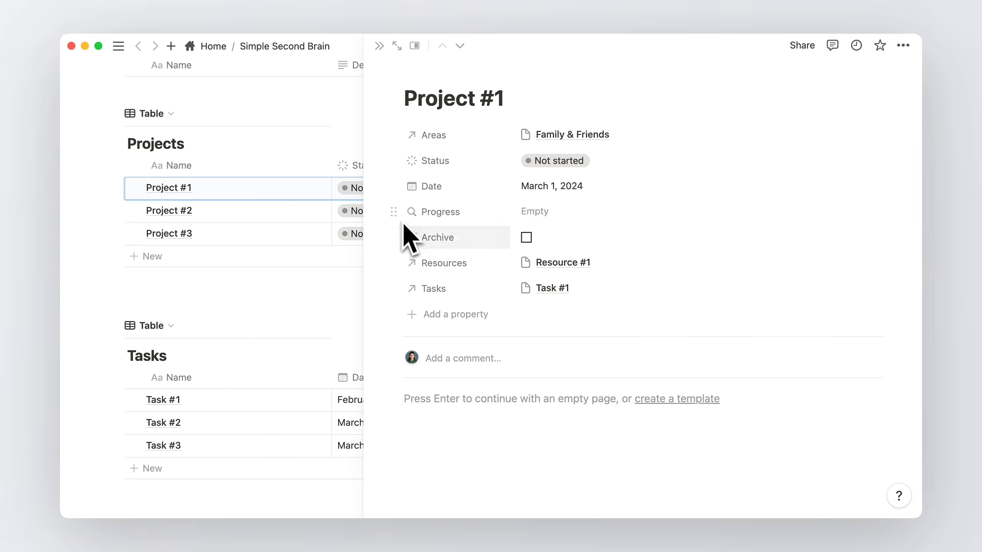
Show the Resources and Tasks relations as Minimal on the Project #1 page, and close the page
left_click(397, 266)
mouse_move(460, 289)
left_click(594, 287)
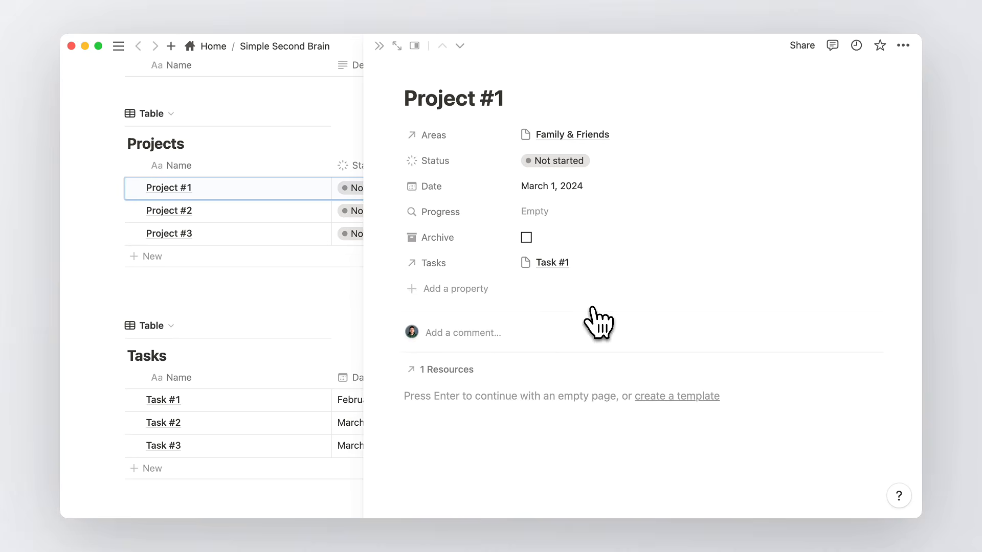
left_click(399, 263)
left_click(588, 287)
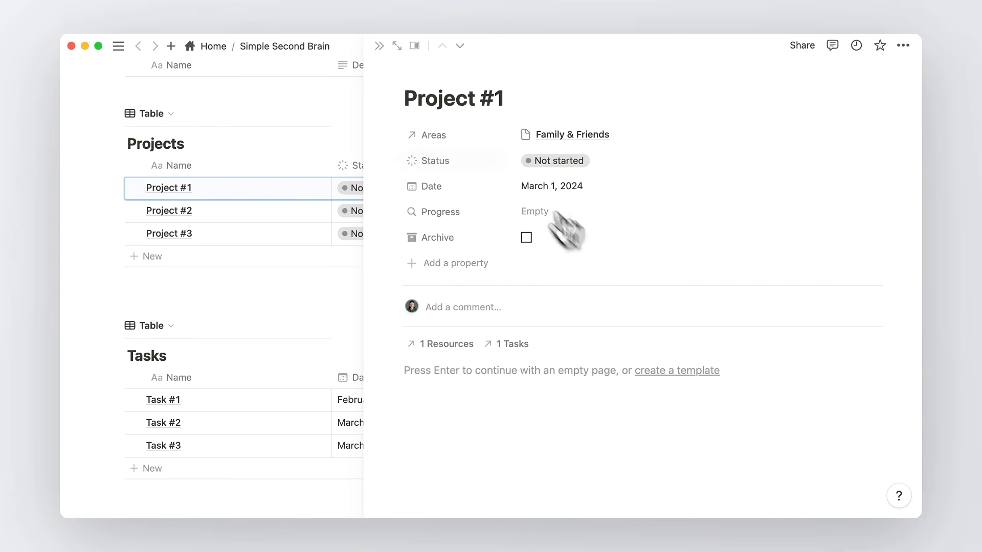
left_click(379, 46)
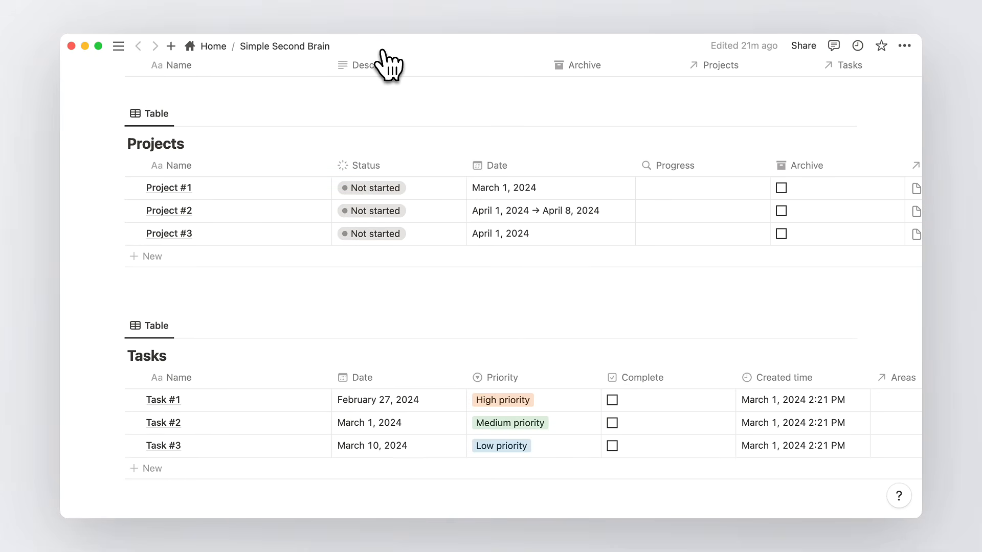
Rename the Not started option of the Projects database's Status property to Inbox
left_click(431, 166)
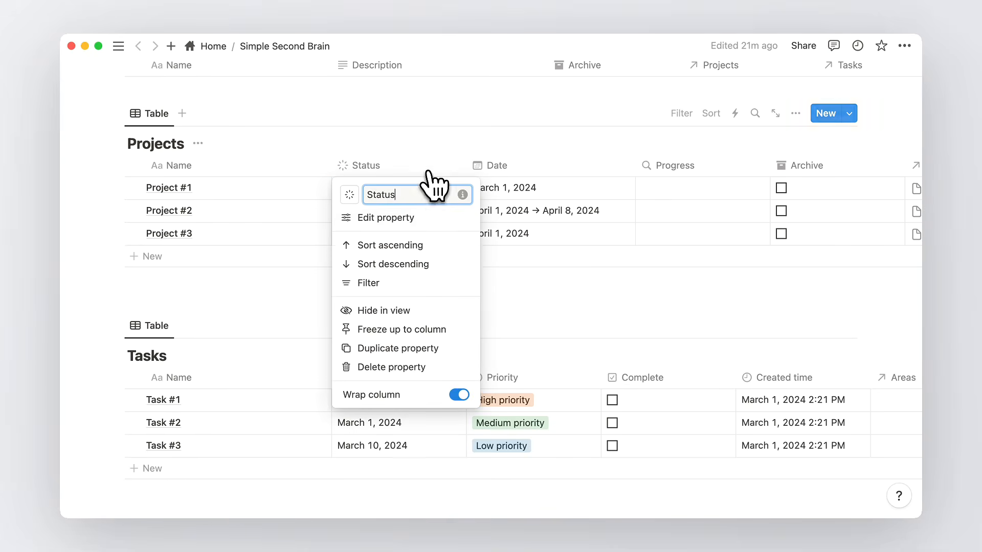
left_click(416, 219)
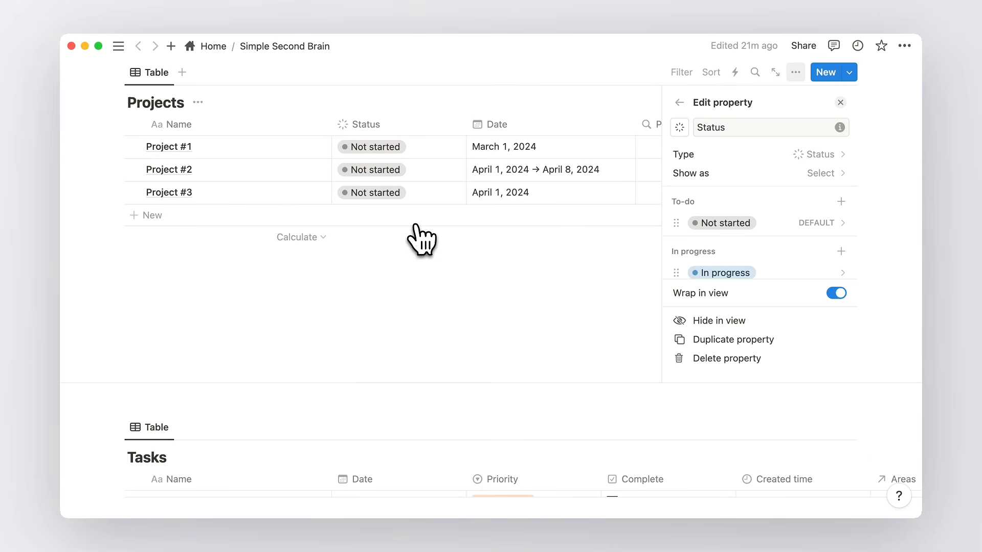
left_click(820, 223)
key("super+a")
type("In")
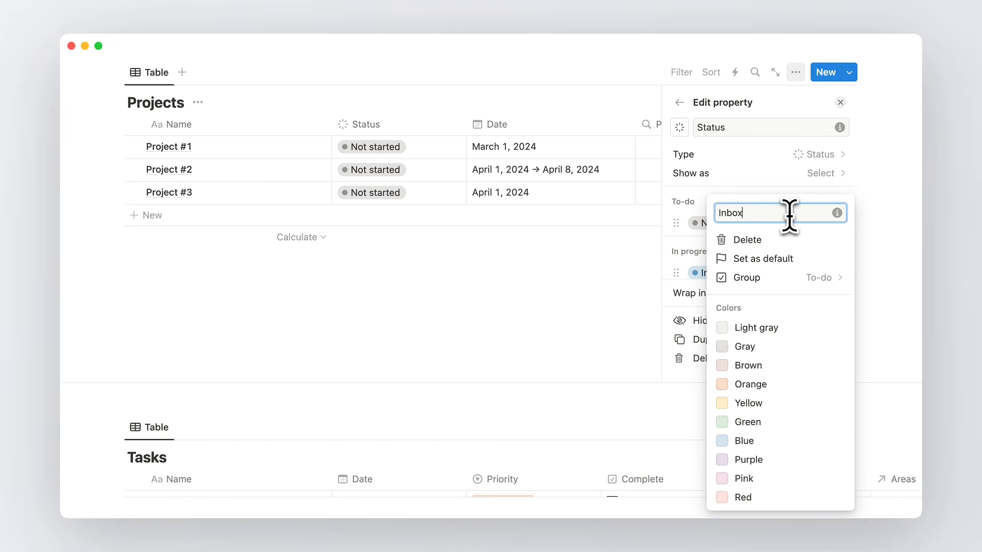
key("Return")
Add a Planned option to the Status property's To-do group, order it below Inbox, and close the property settings
left_click(840, 202)
type("Planned")
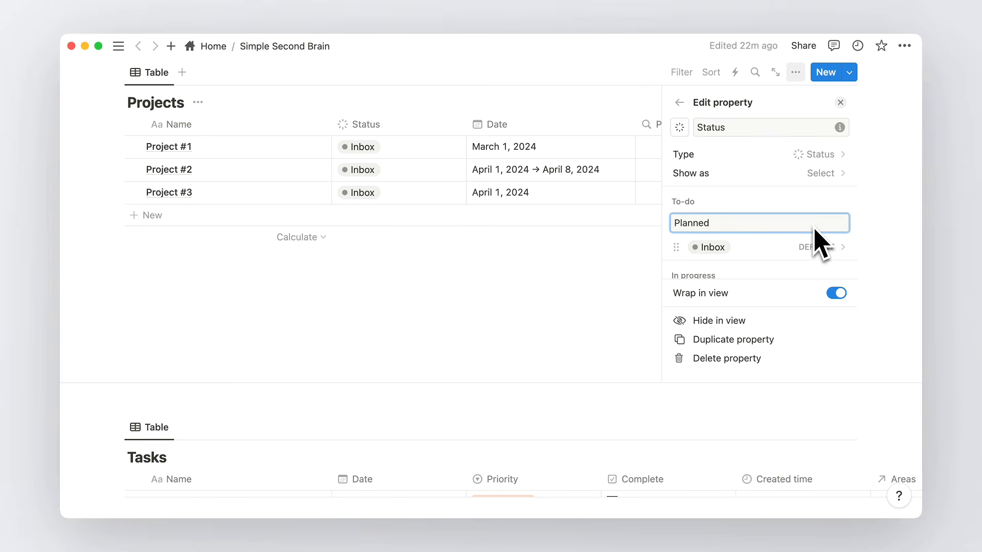
key("Return")
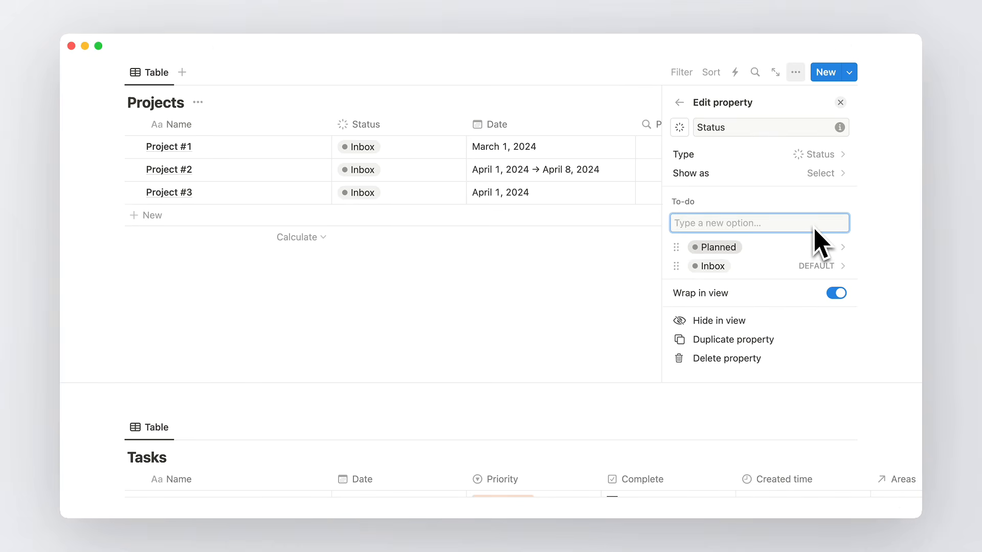
left_click_drag(706, 269, 707, 226)
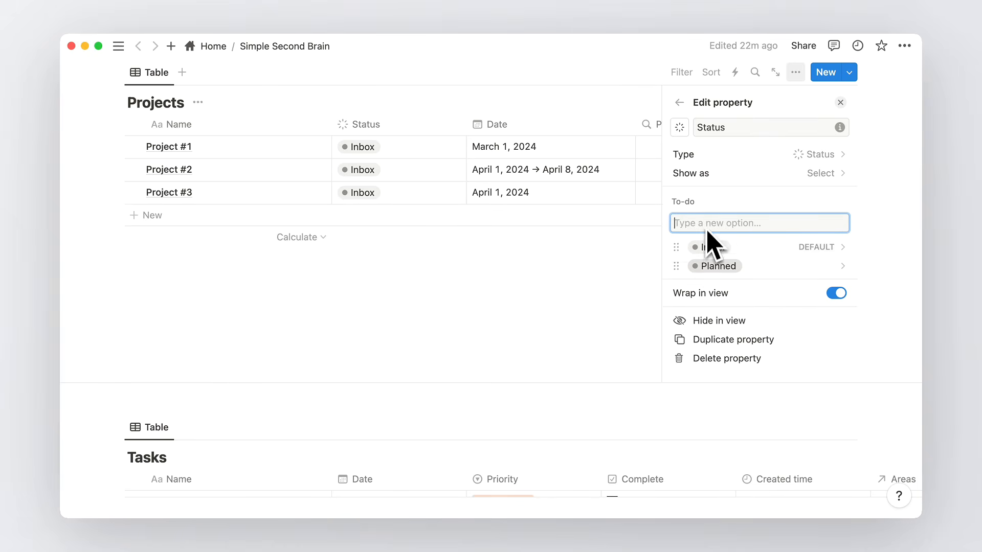
scroll(757, 248, "down", 3)
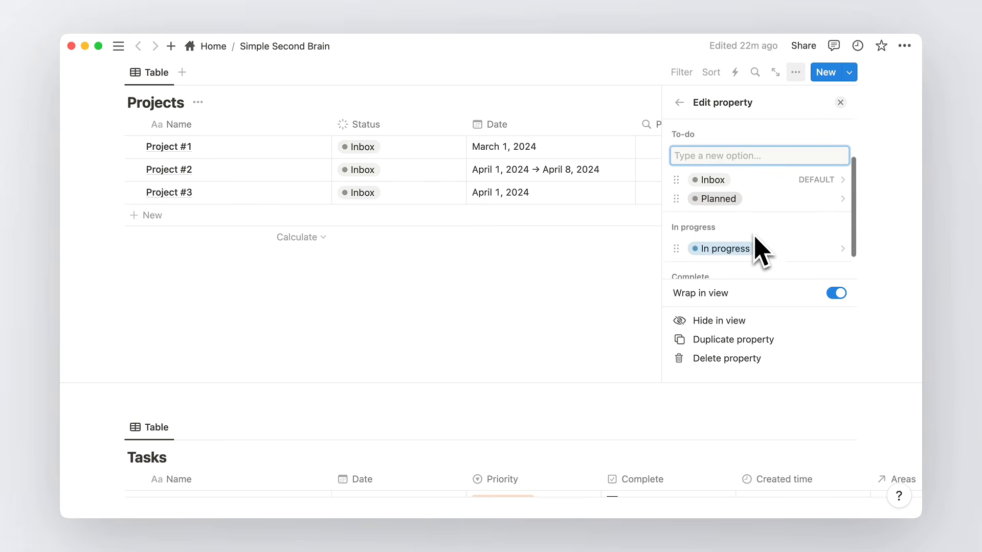
left_click(840, 102)
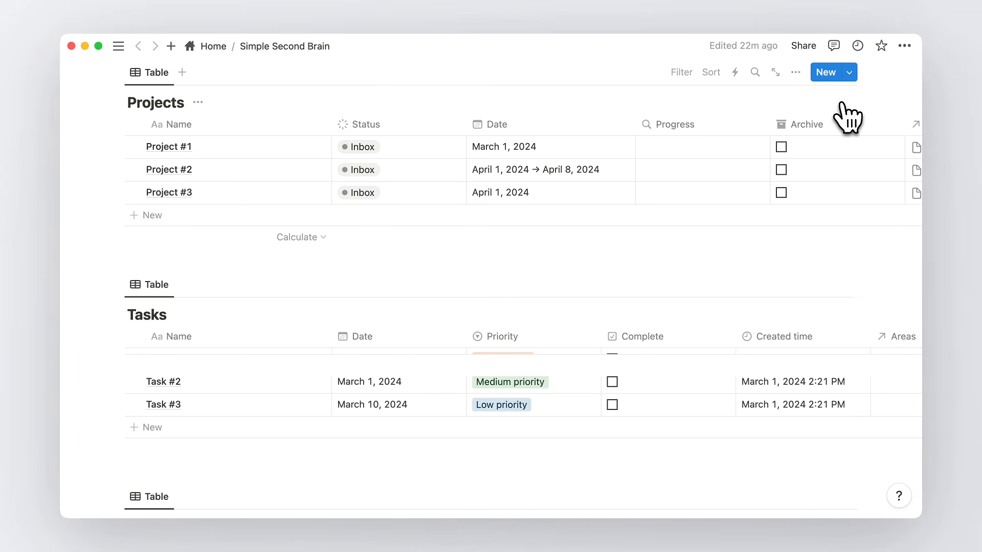
Configure the Progress rollup in Projects to use the Tasks relation and Complete property, calculated as Percent checked
left_click(694, 153)
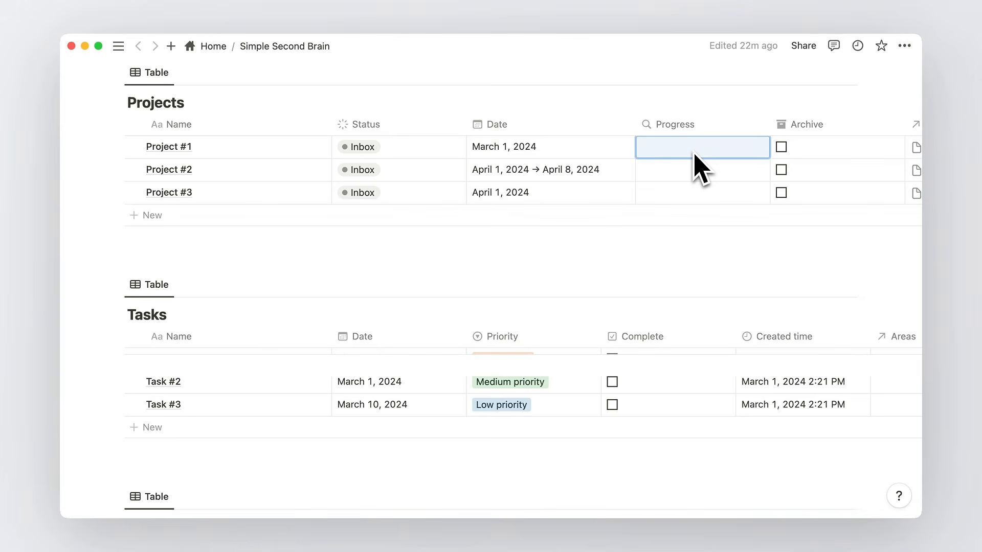
left_click(697, 154)
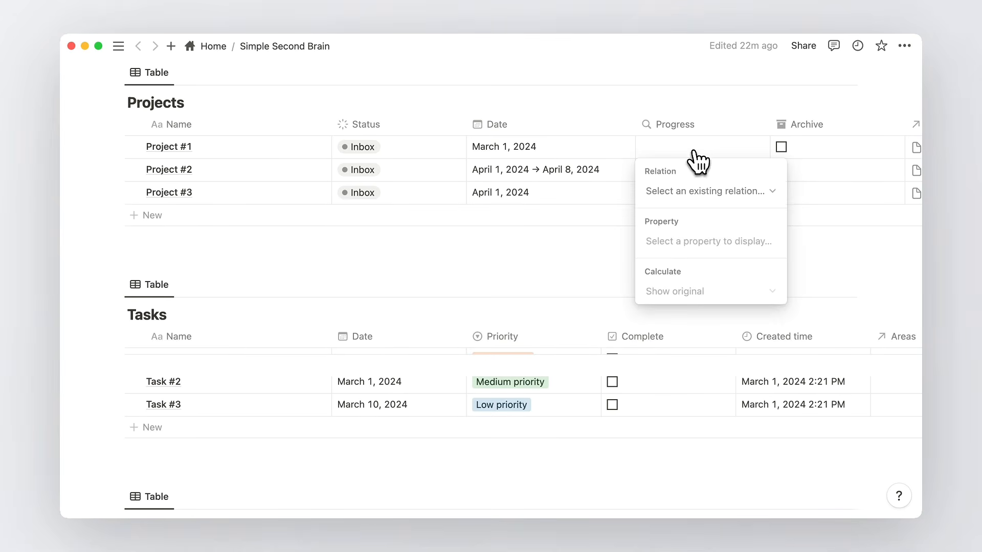
left_click(742, 192)
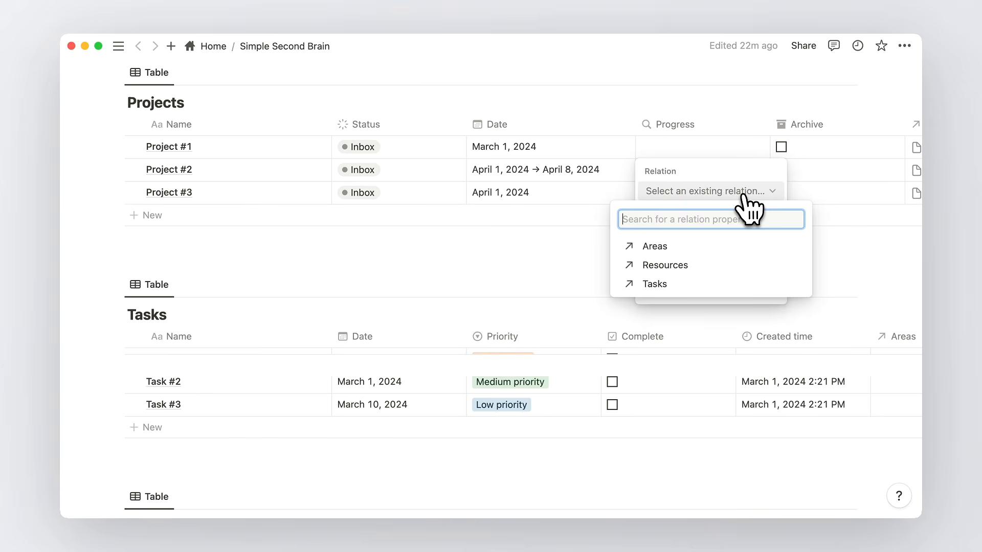
left_click(656, 284)
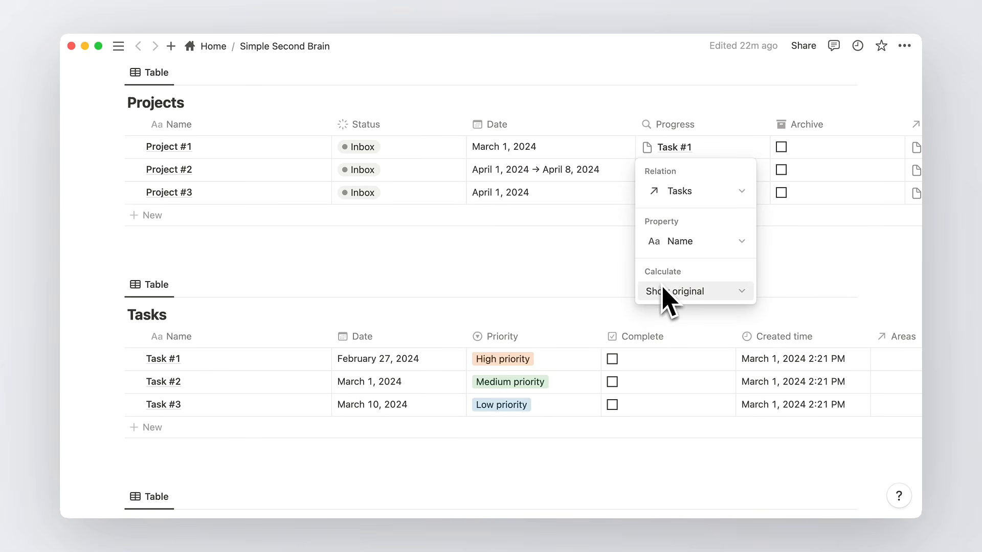
left_click(739, 242)
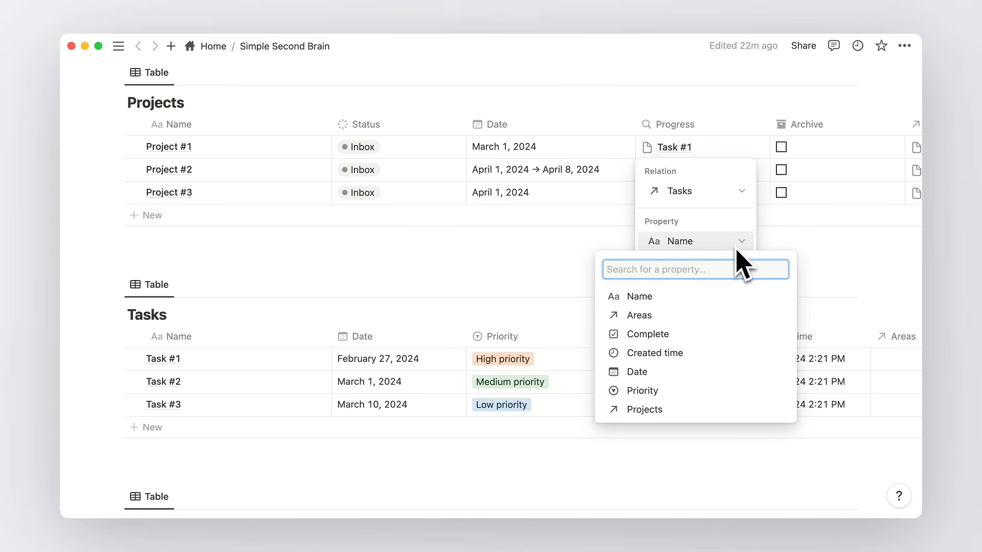
left_click(676, 334)
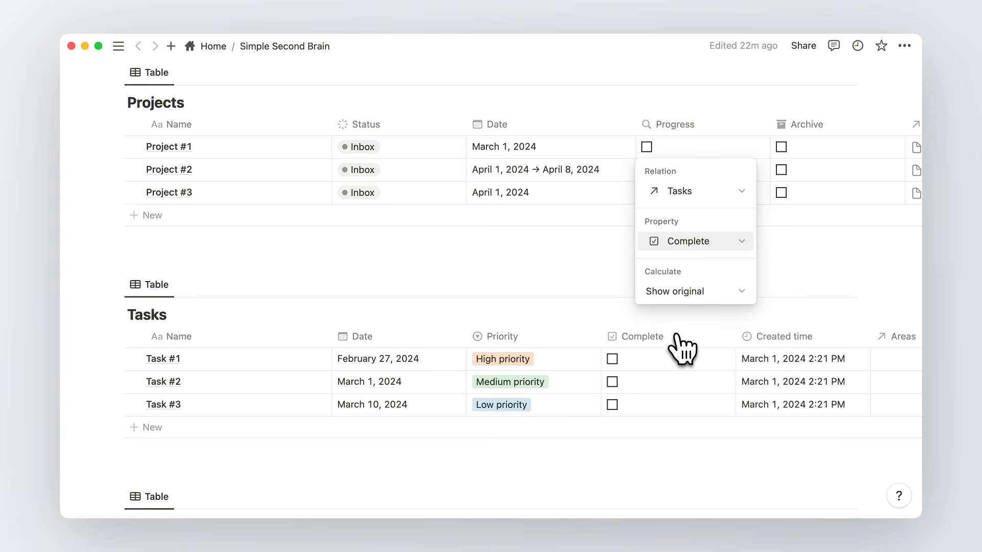
left_click(725, 293)
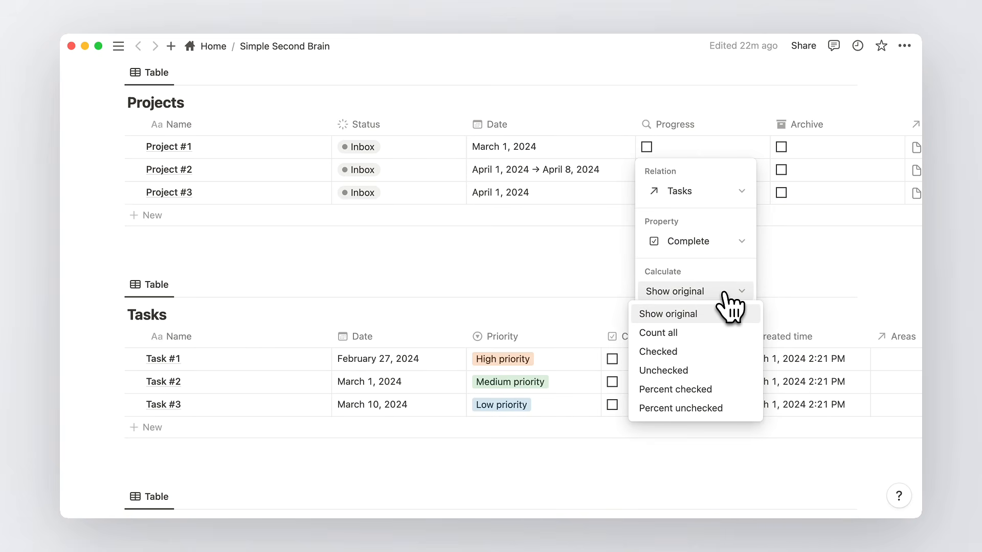
left_click(697, 389)
key("Escape")
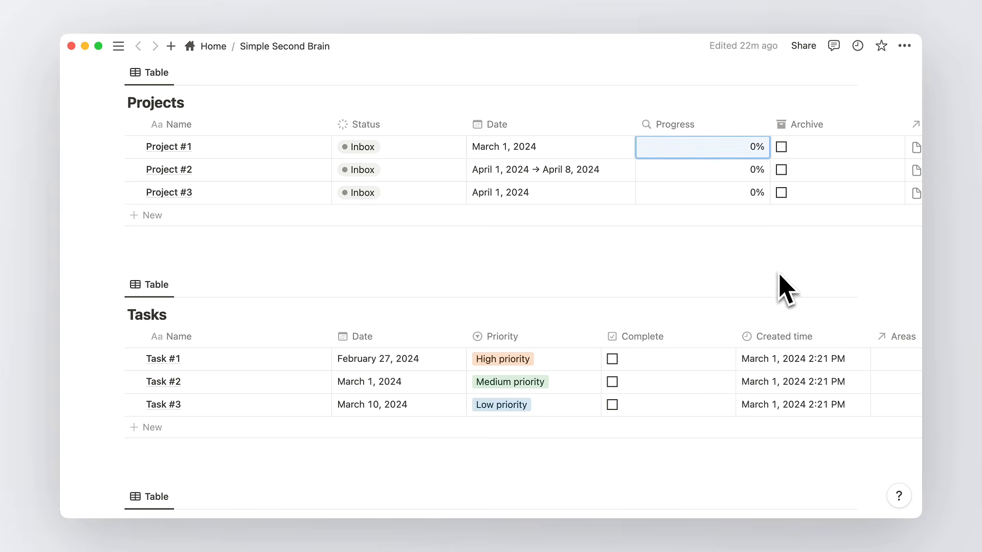
Edit the Progress property of the Projects database to show its values as a Ring
left_click(679, 124)
left_click(691, 176)
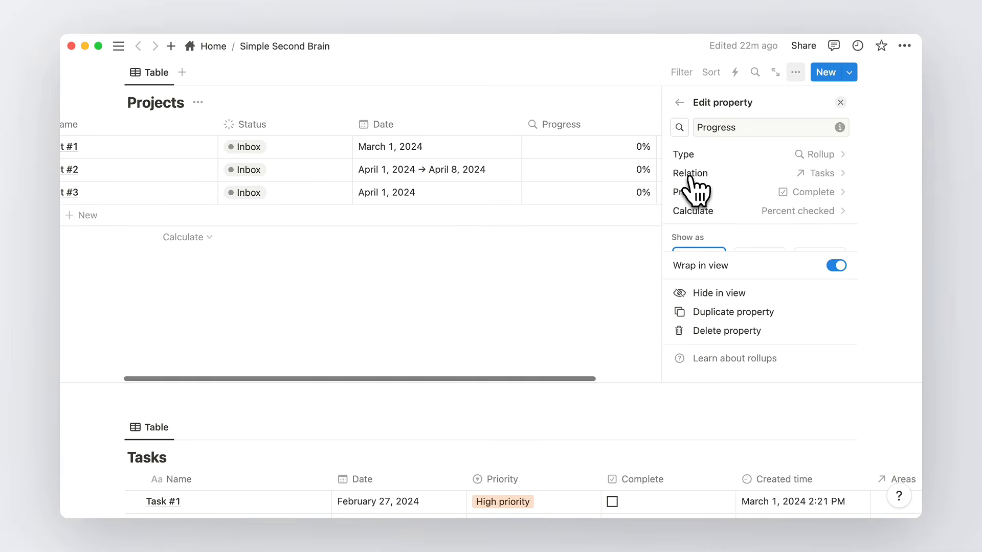
scroll(690, 177, "down", 3)
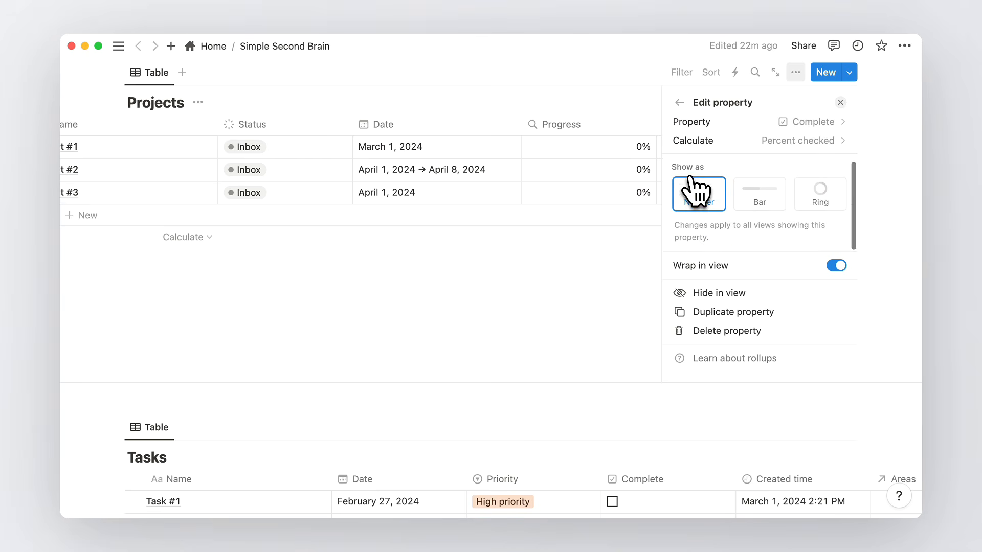
left_click(821, 204)
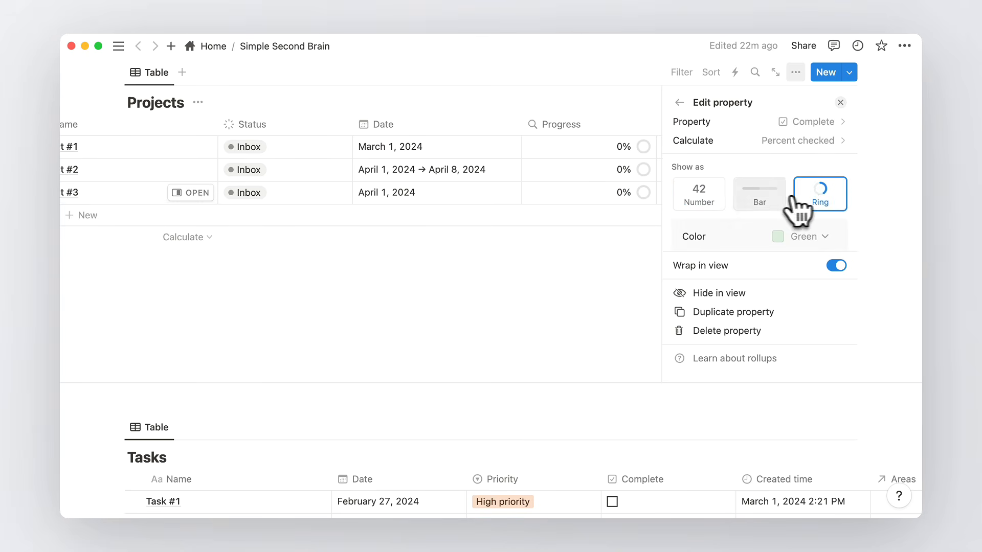
Try the Bar display for the Progress property, set it back to Ring, and close the property settings
left_click(774, 208)
left_click(821, 205)
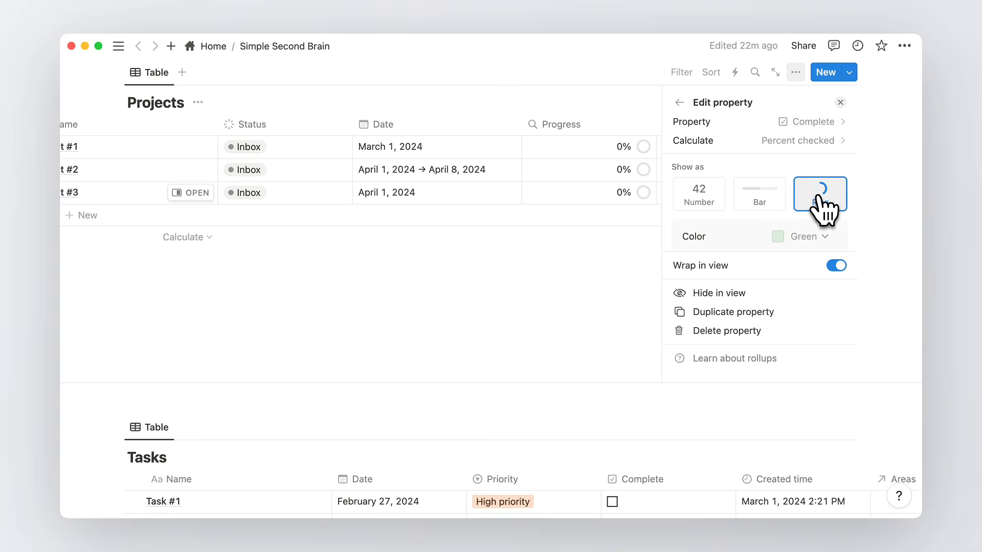
left_click(840, 102)
scroll(772, 165, "left", 3)
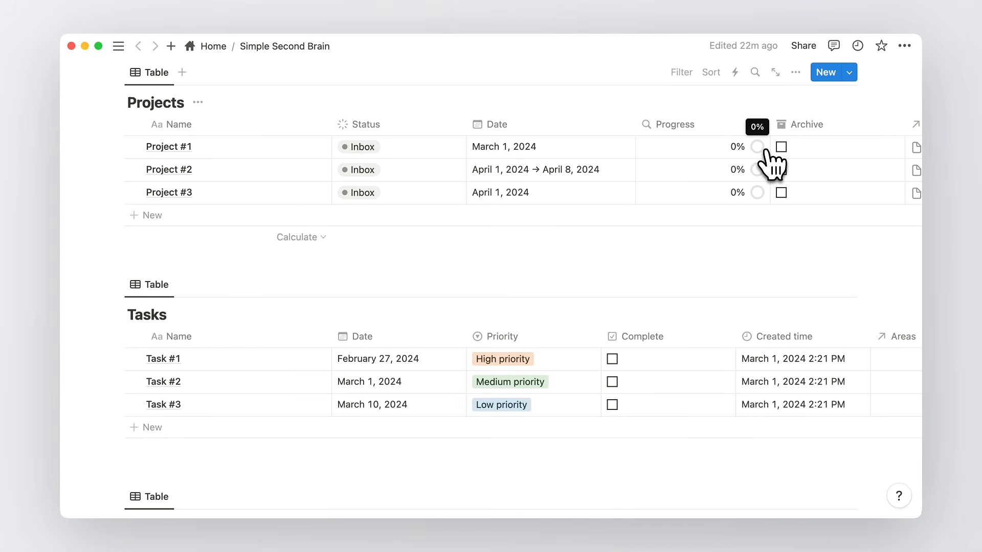
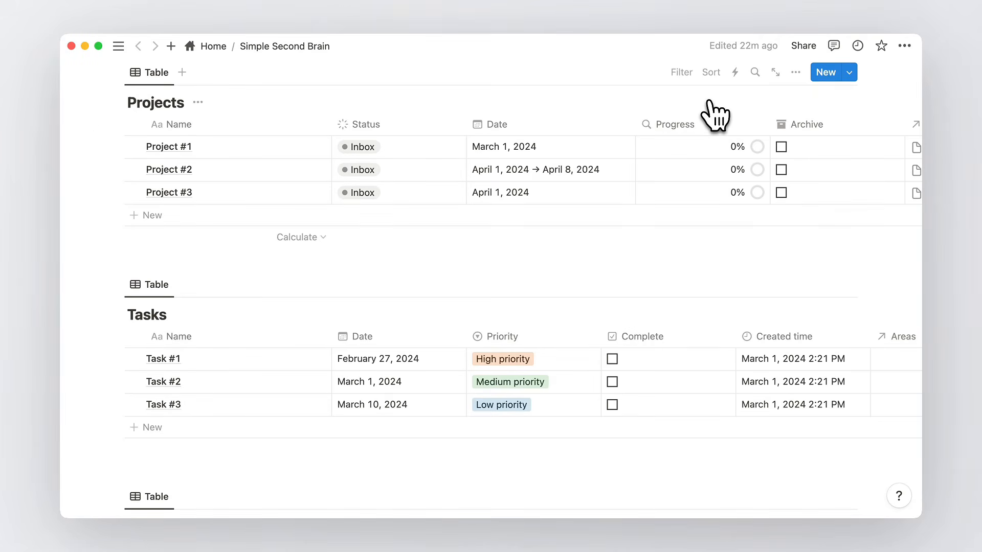
Test the Progress rollup by ticking Complete for sample tasks, and clear the checkboxes again
left_click(612, 359)
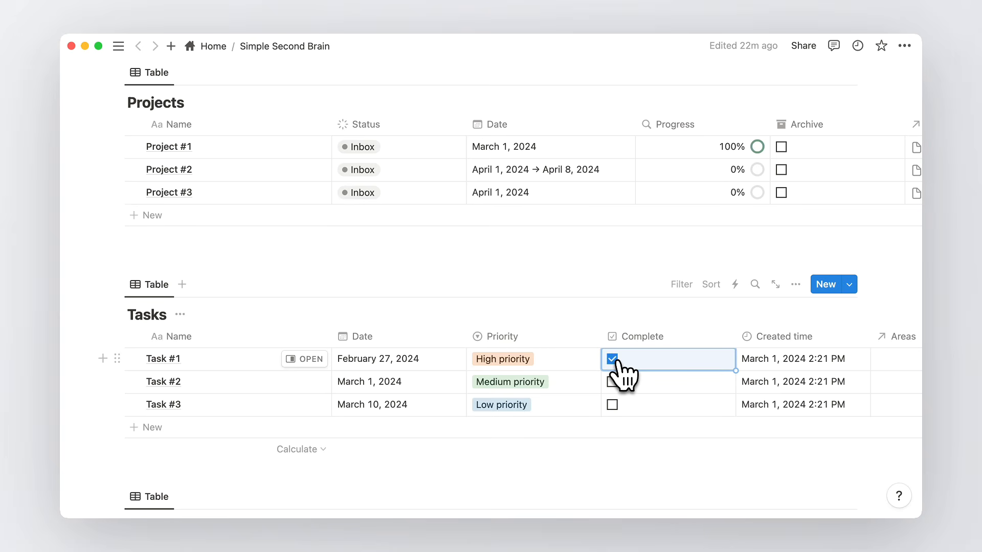
left_click(612, 383)
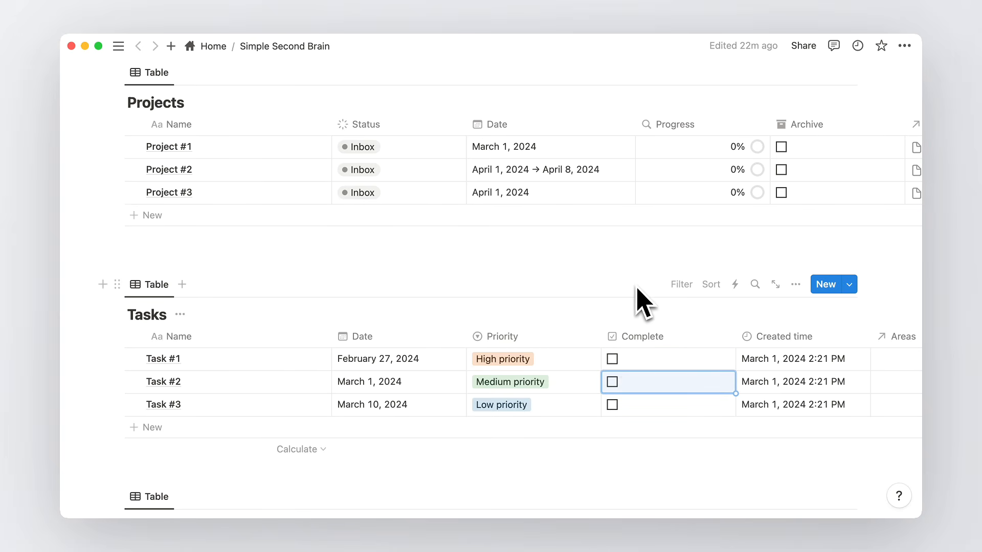
key("Escape")
key("Escape")
Reorder the properties on the Task #1 page to Areas, Projects, Date, Priority, Complete, Created time, and close the page
scroll(643, 292, "down", 5)
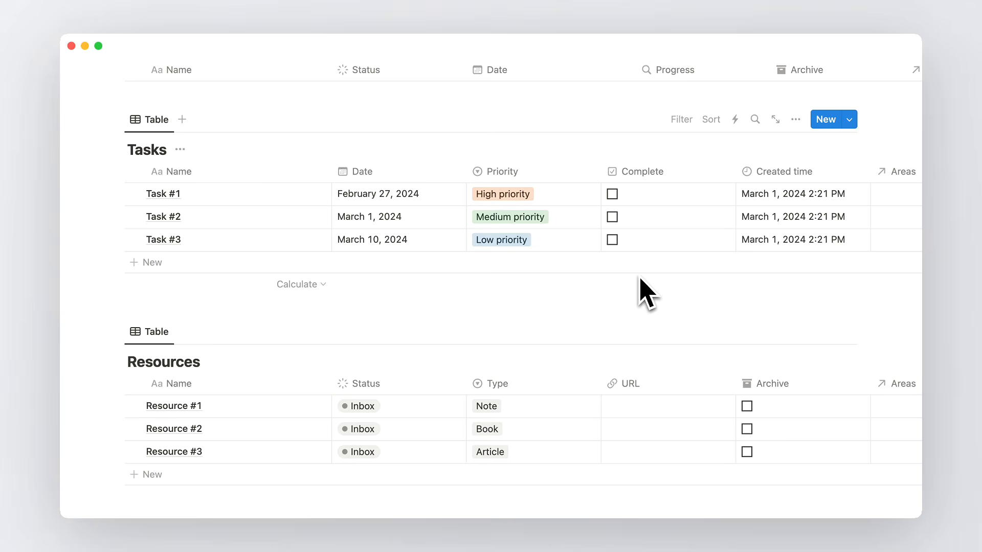
left_click(309, 193)
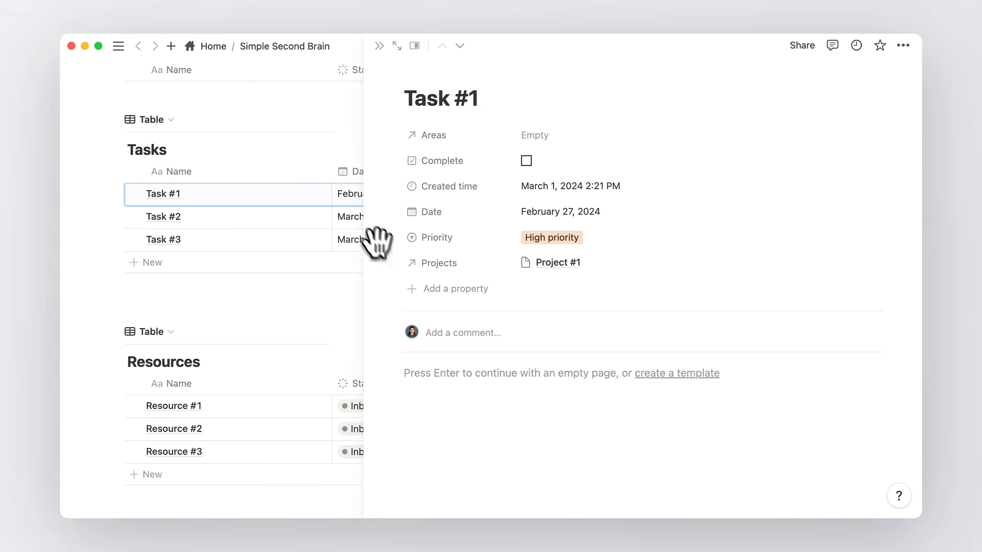
left_click_drag(396, 263, 400, 165)
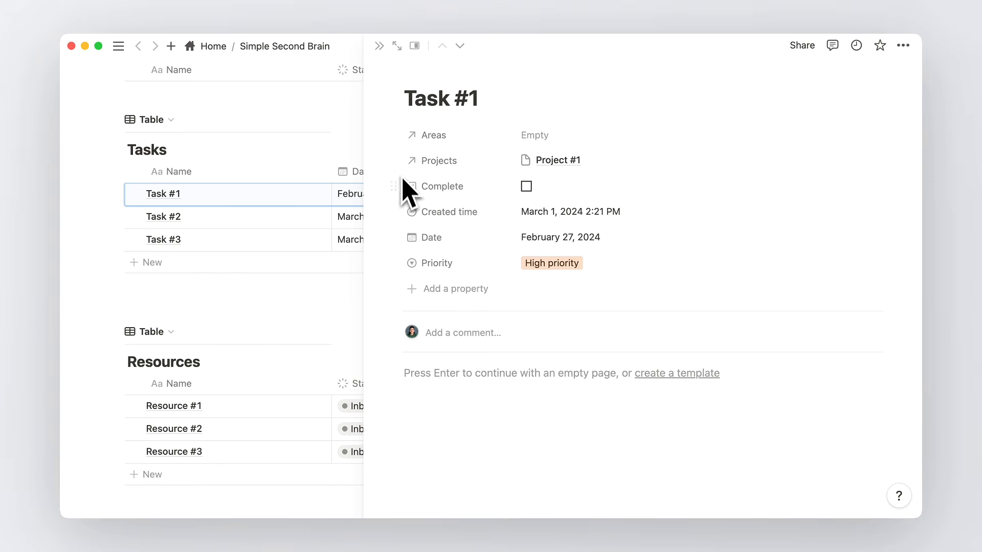
left_click_drag(394, 237, 396, 179)
left_click_drag(393, 263, 408, 215)
left_click(378, 46)
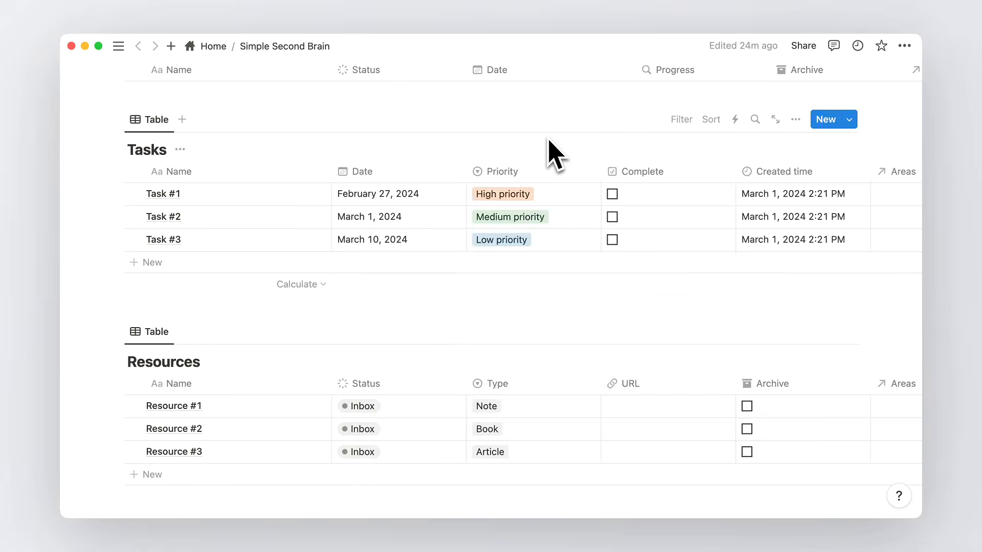
Reorder the properties on the Resource #1 page to Areas, Projects, Status, Type, URL, Archive, and close the page
scroll(548, 149, "down", 5)
left_click(307, 230)
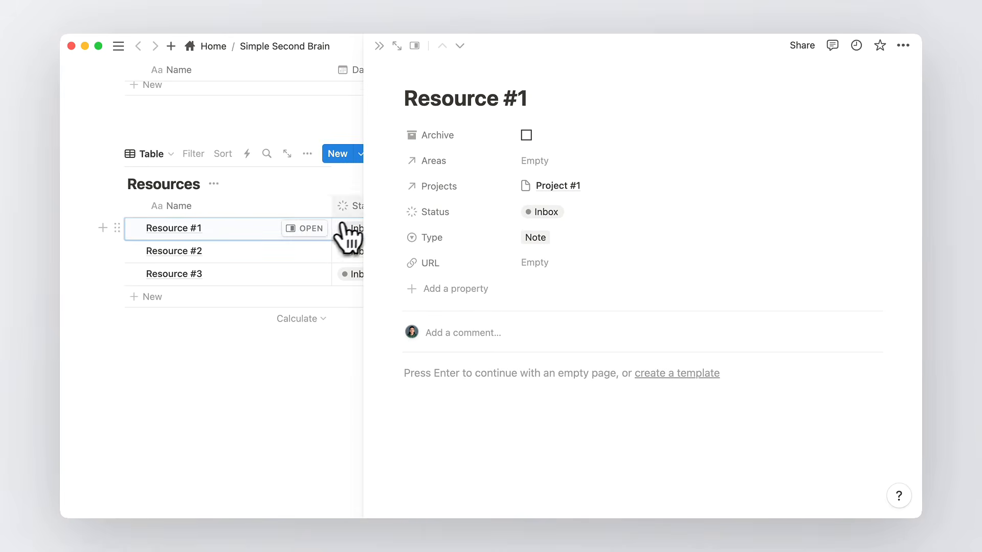
left_click_drag(392, 162, 395, 145)
left_click_drag(397, 185, 400, 160)
left_click_drag(397, 211, 400, 183)
left_click_drag(397, 238, 403, 213)
left_click_drag(396, 257, 399, 240)
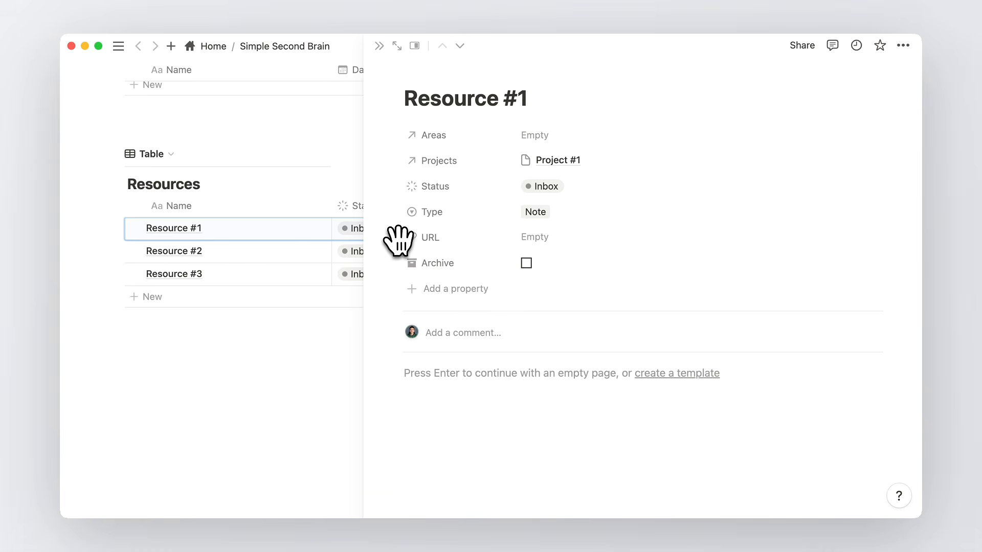
key("Escape")
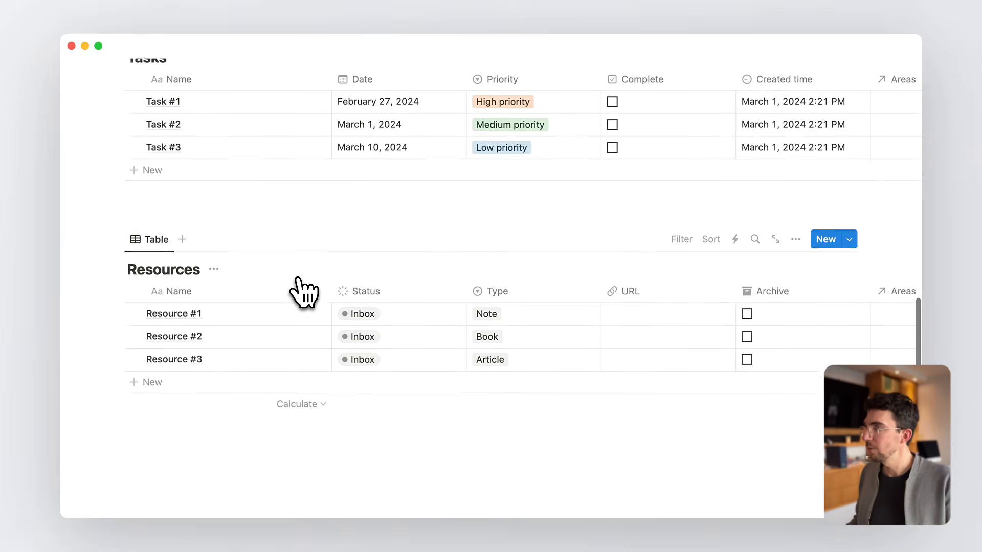
Turn the inline Areas, Projects, Tasks and Resources databases into separate pages
scroll(300, 291, "up", 6)
scroll(301, 291, "up", 5)
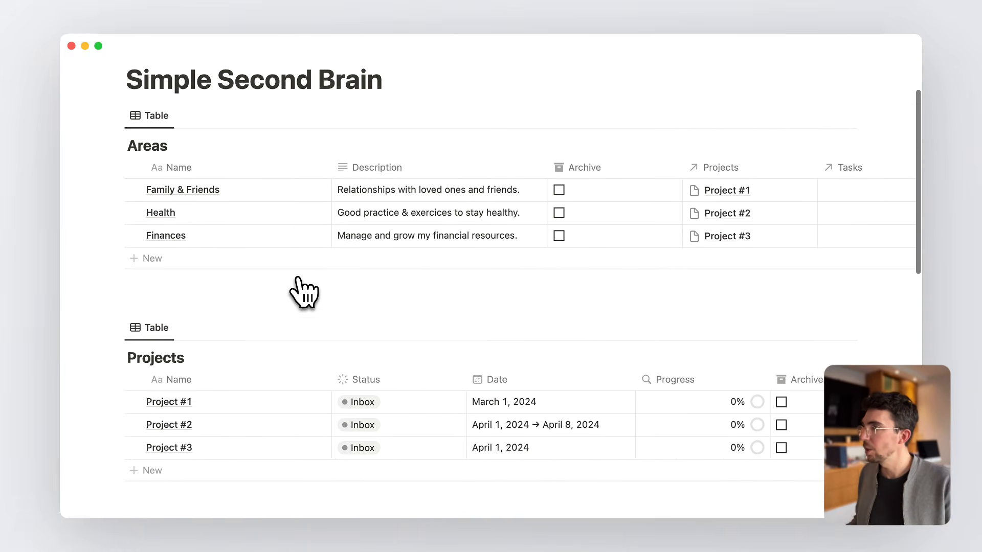
left_click(123, 194)
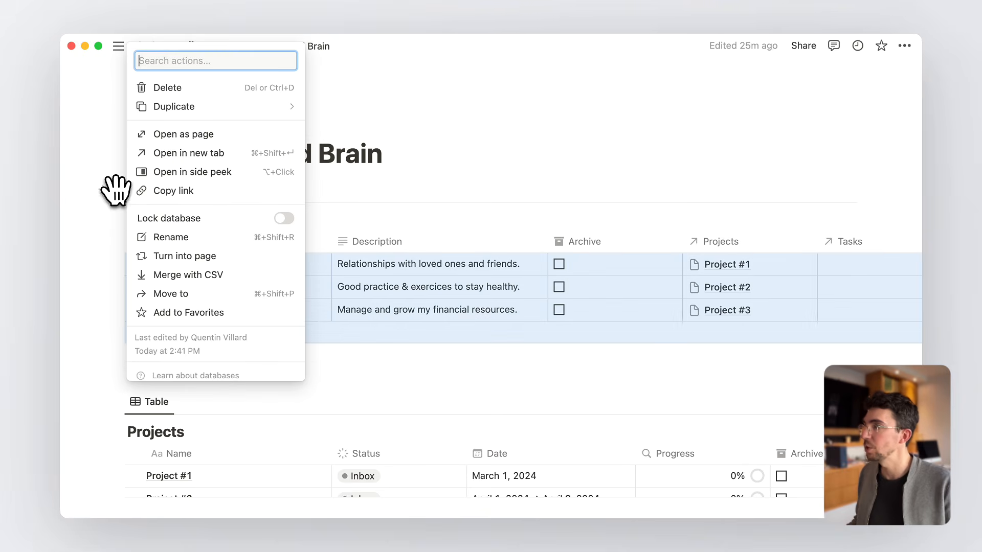
left_click(200, 255)
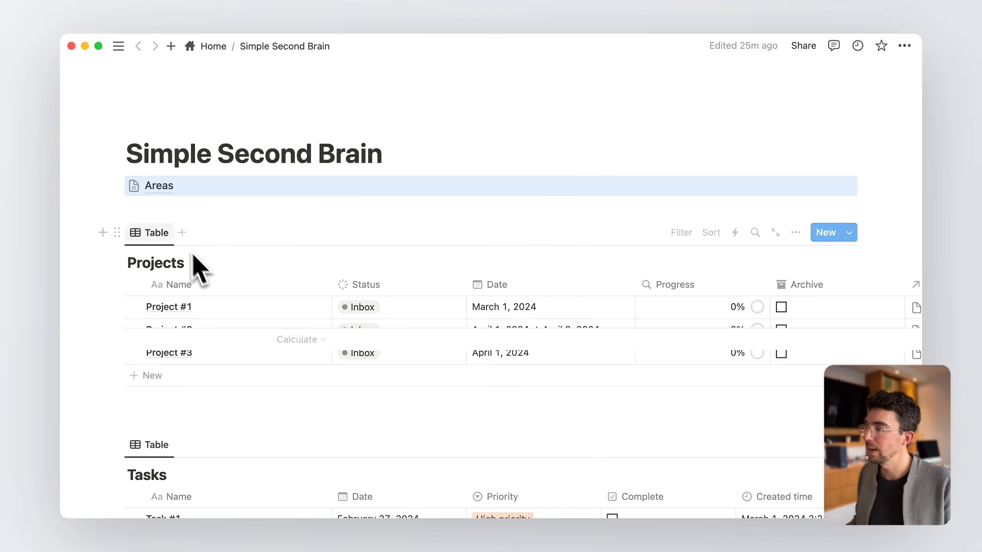
mouse_move(161, 195)
left_click(117, 231)
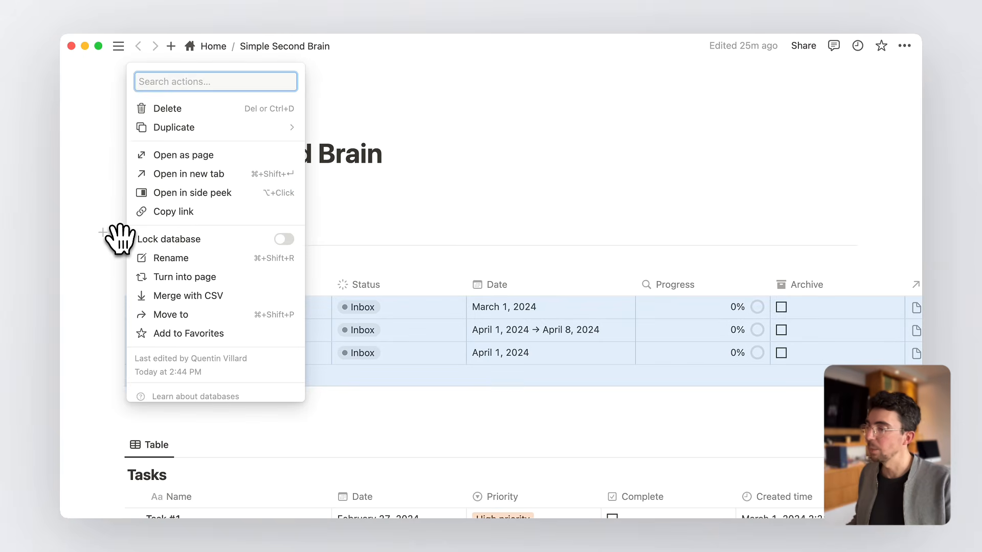
left_click(193, 278)
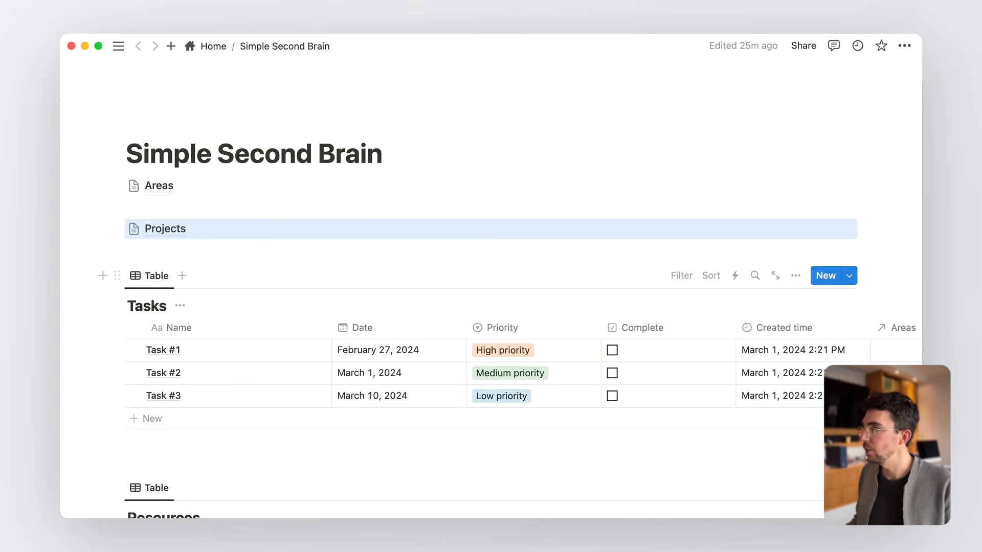
left_click(117, 275)
left_click(184, 320)
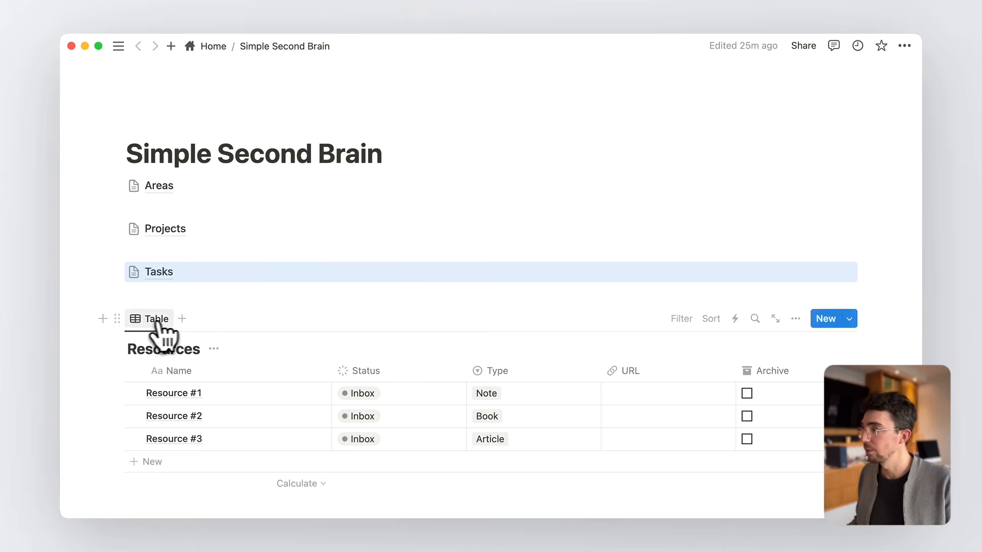
left_click(117, 318)
left_click(176, 364)
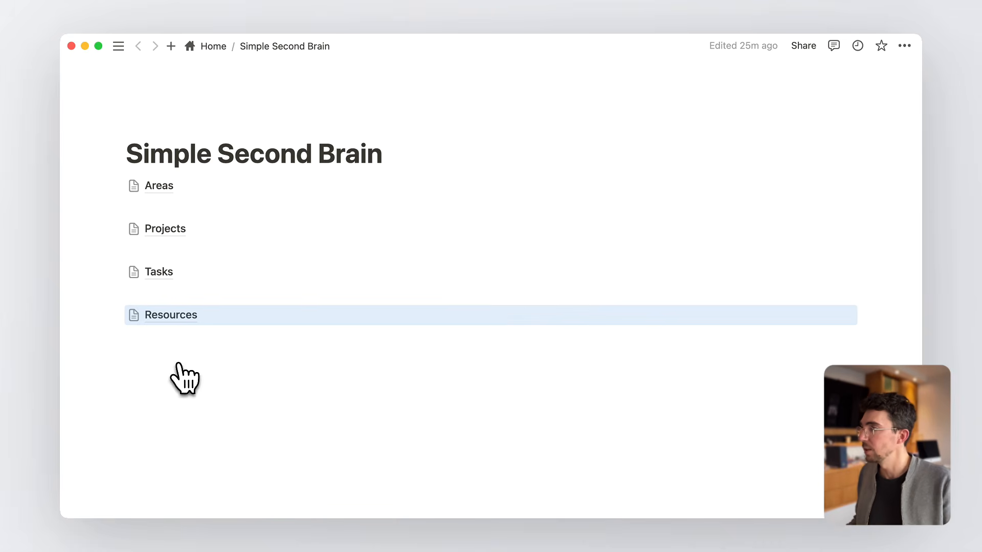
Open the Areas database page and give it the globe icon, searching the icons for "wo"
left_click(160, 188)
left_click(144, 71)
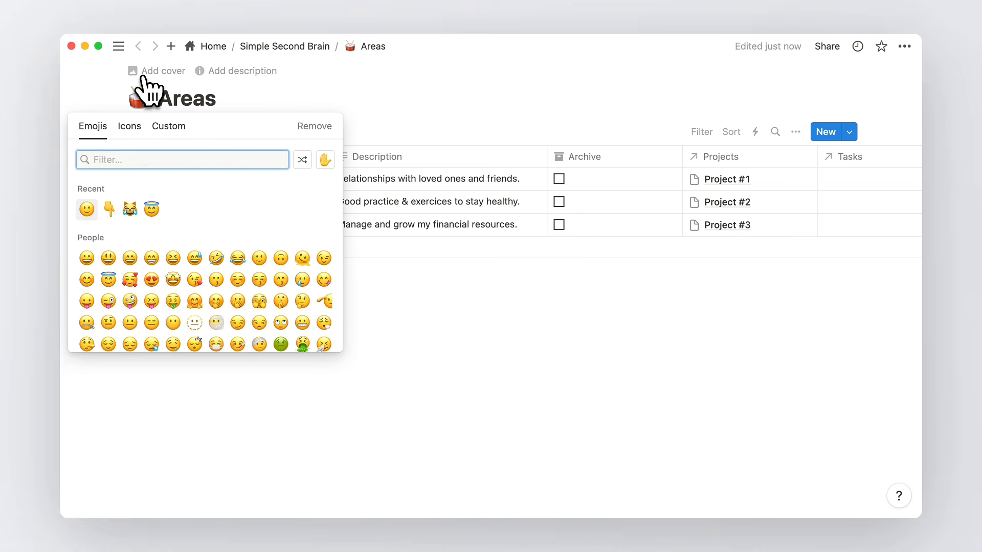
left_click(129, 127)
type("wo")
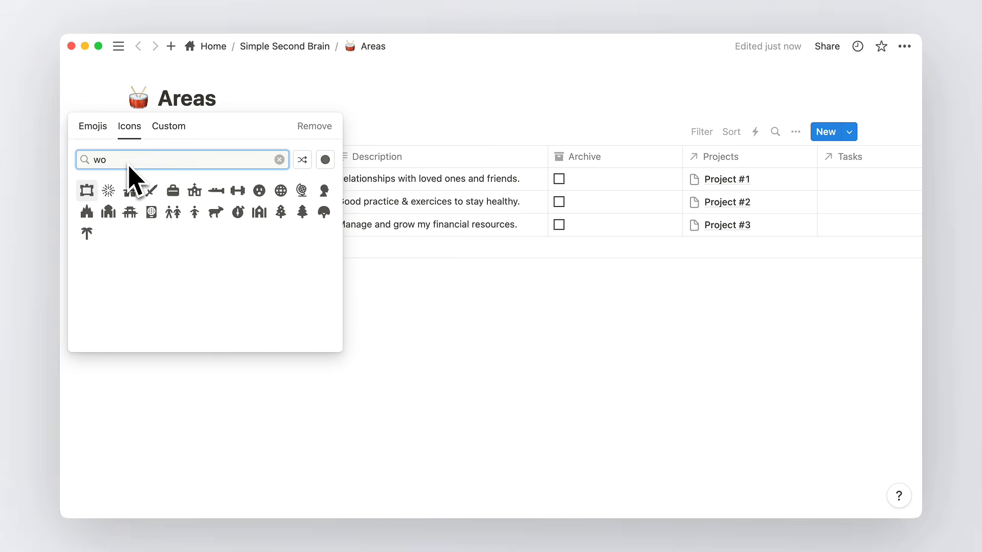
left_click(271, 190)
Rename the Table view of the Areas database to All
left_click(163, 133)
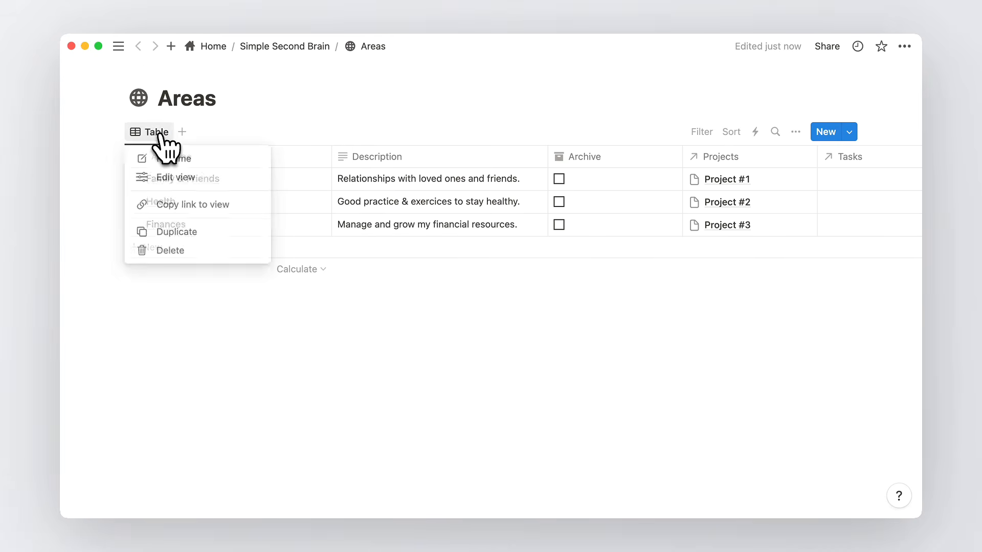
left_click(179, 177)
type("All")
key("Escape")
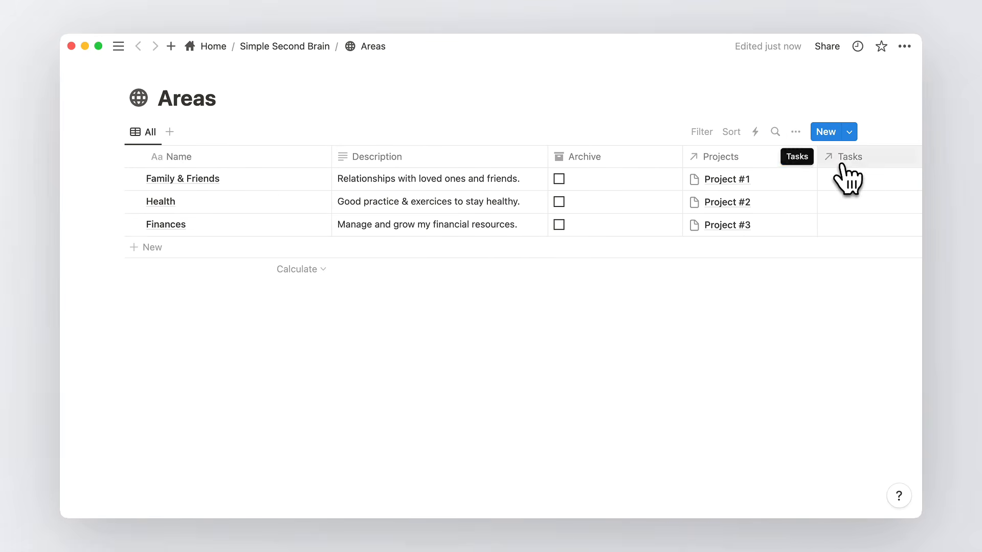
Narrow the Archive column to its icon and hide the Projects, Tasks and Resources columns in the All view
left_click_drag(683, 154, 561, 172)
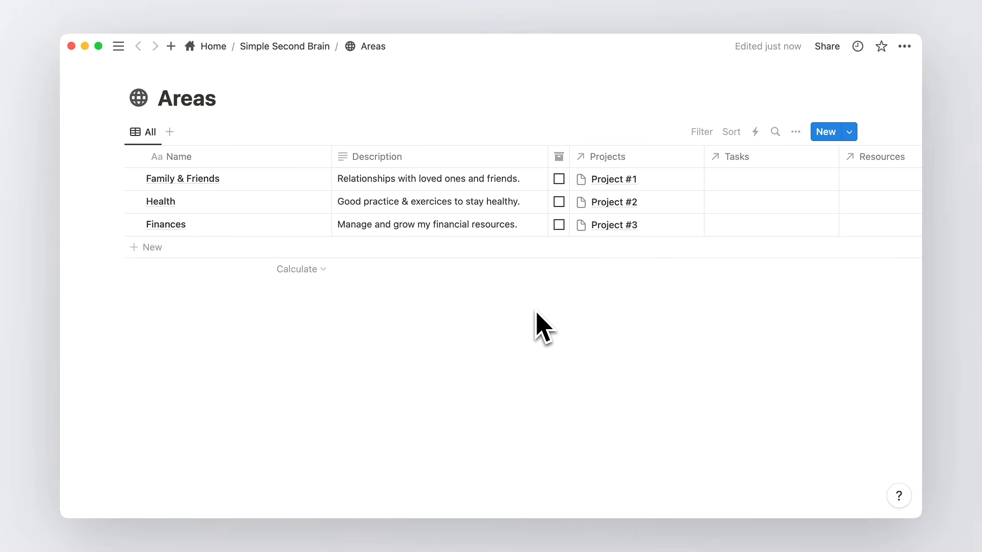
left_click(648, 157)
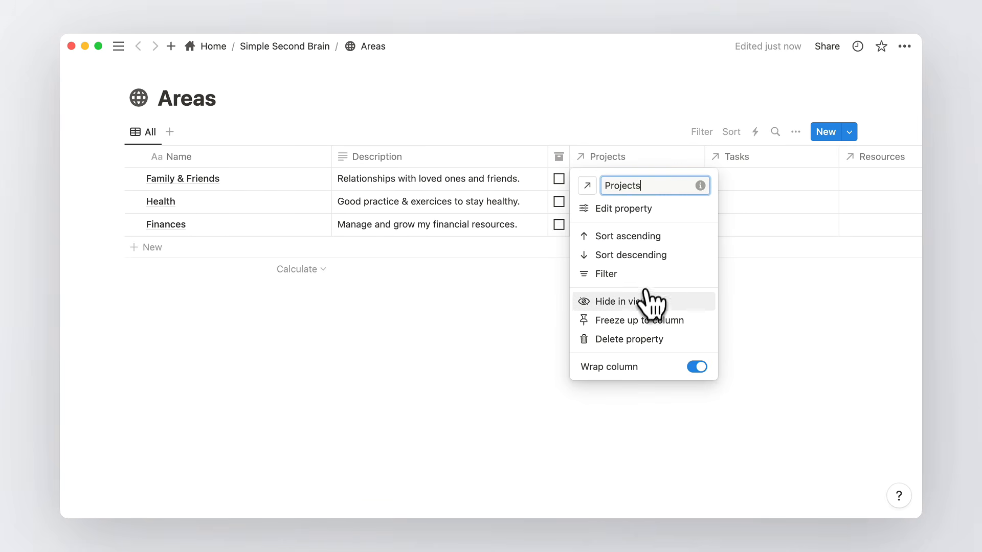
left_click(648, 301)
left_click(657, 157)
left_click(641, 302)
left_click(657, 156)
left_click(647, 301)
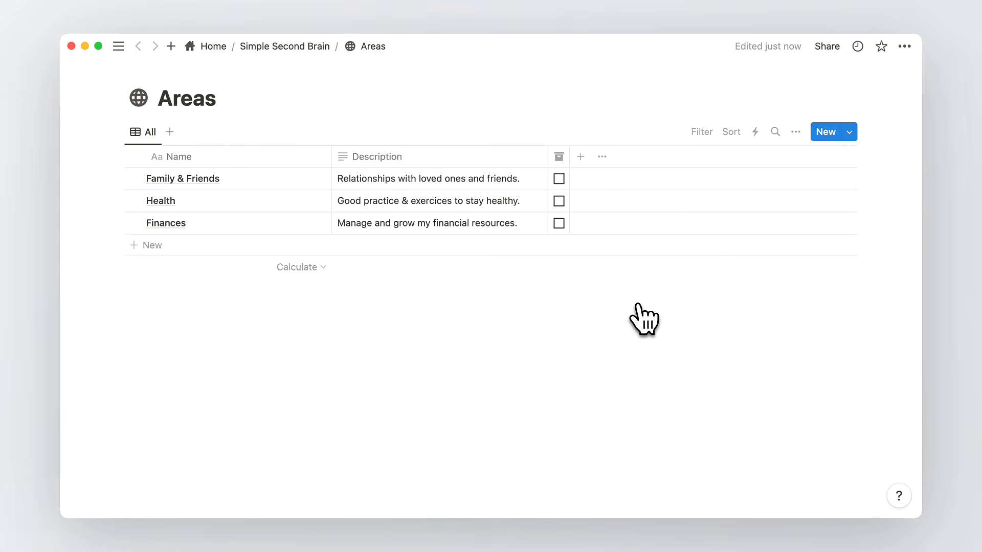
Add a new Gallery view to the Areas database with its card preview set to None
left_click(169, 132)
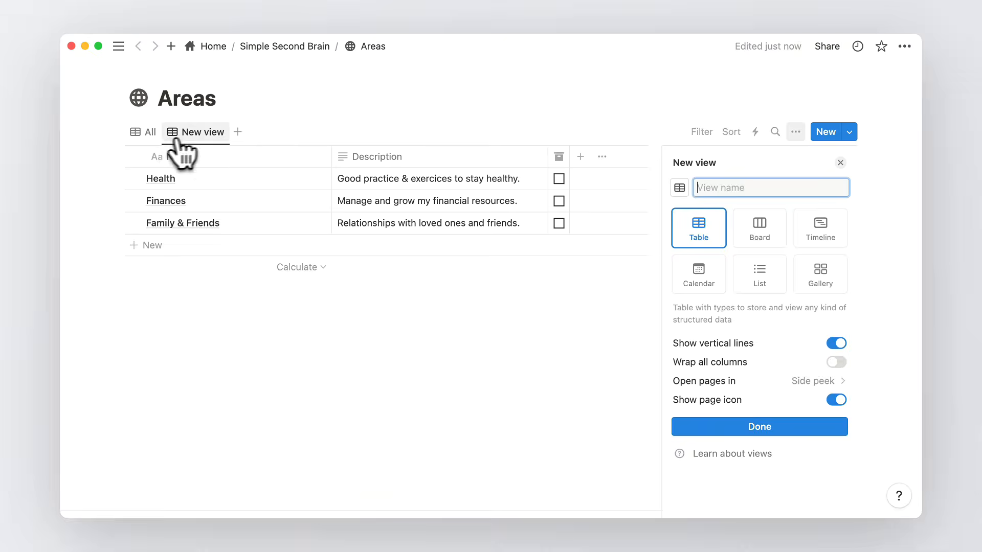
left_click(837, 291)
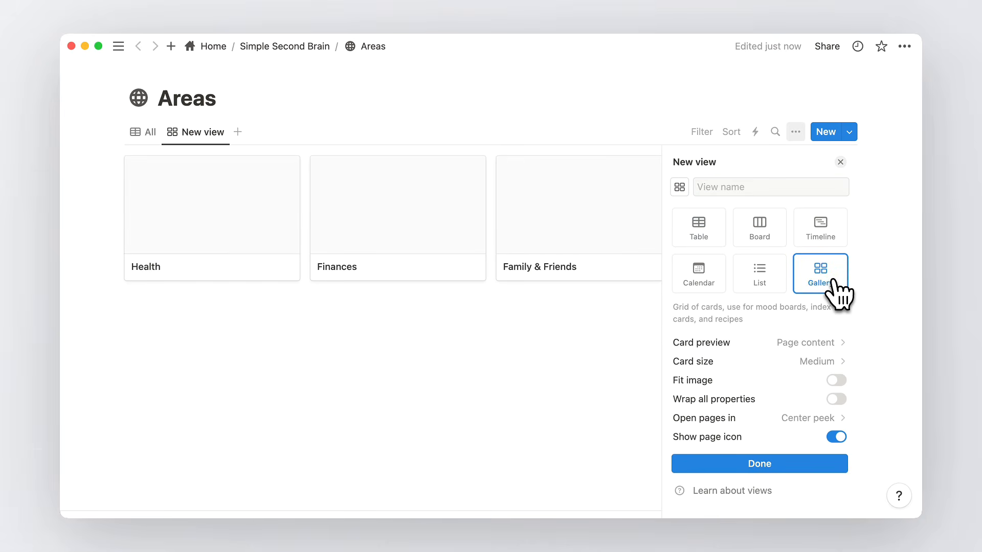
left_click(836, 343)
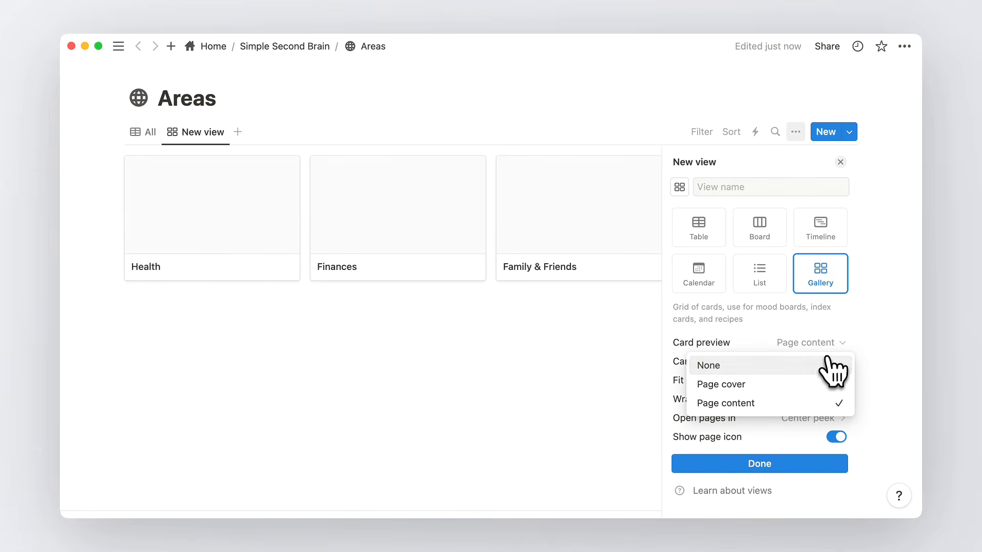
left_click(833, 366)
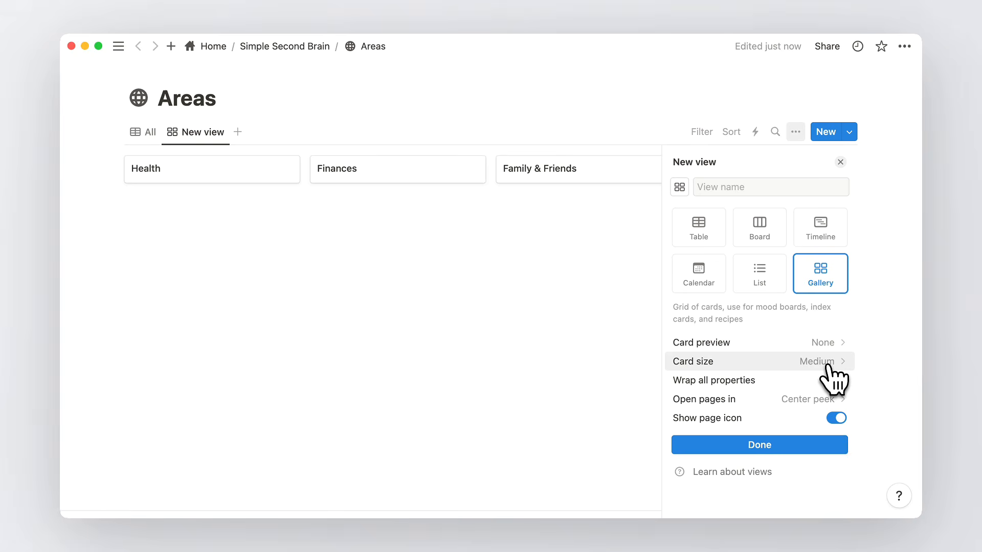
Make the gallery view wrap all properties and open pages in Side peek, and name it Active
left_click(837, 380)
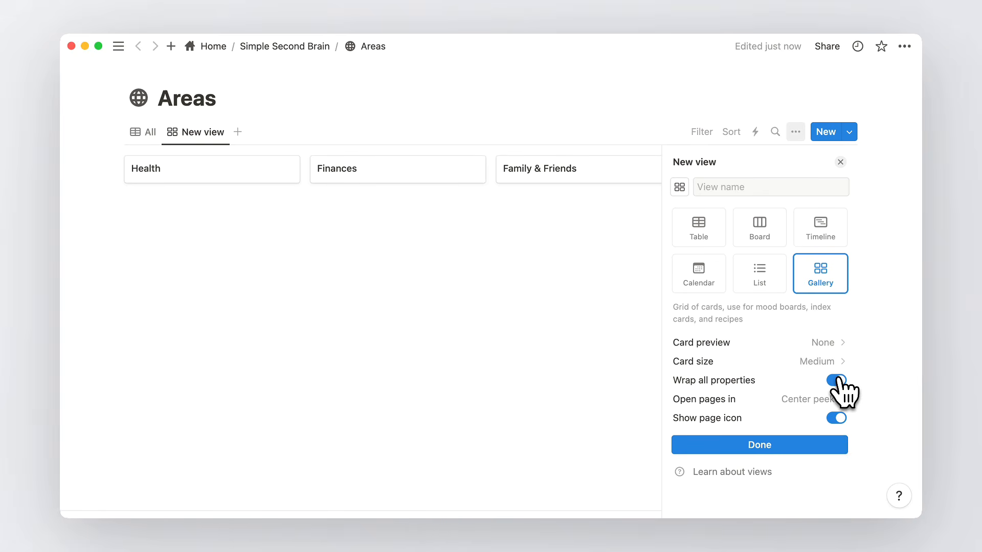
left_click(838, 400)
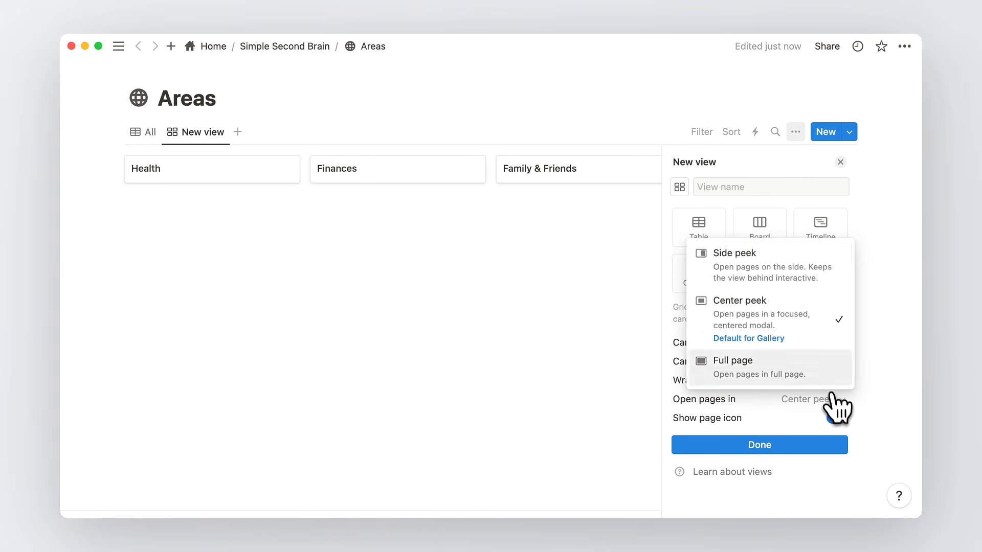
left_click(807, 284)
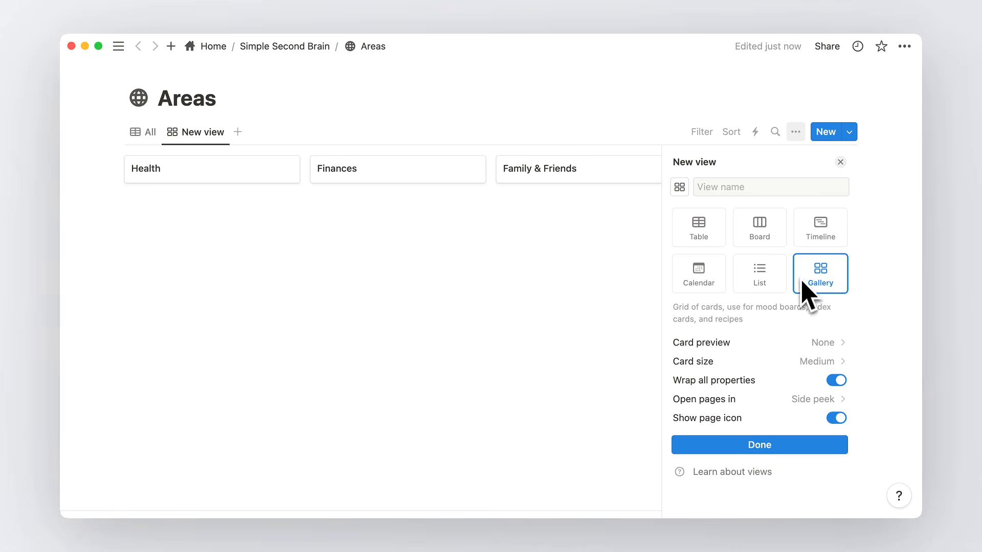
left_click(798, 448)
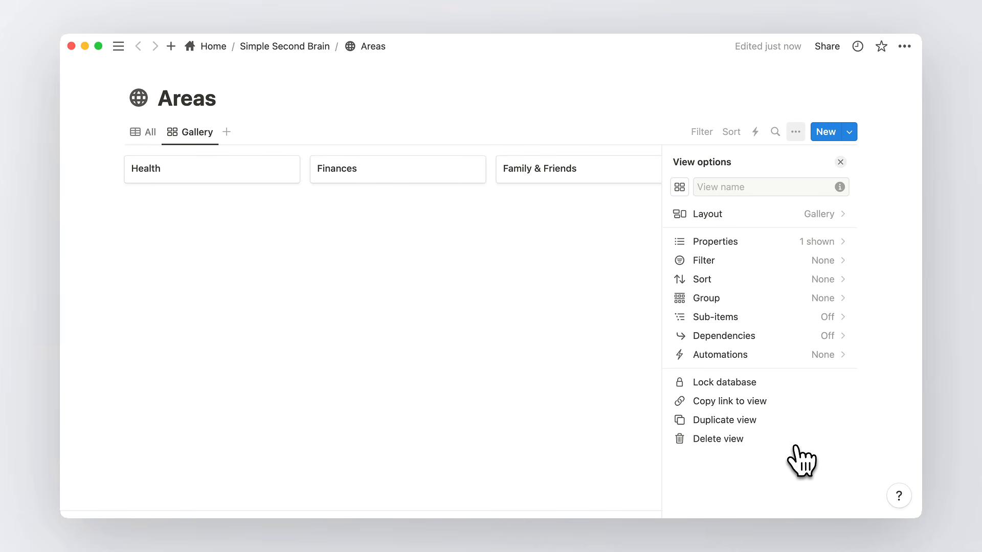
left_click(739, 187)
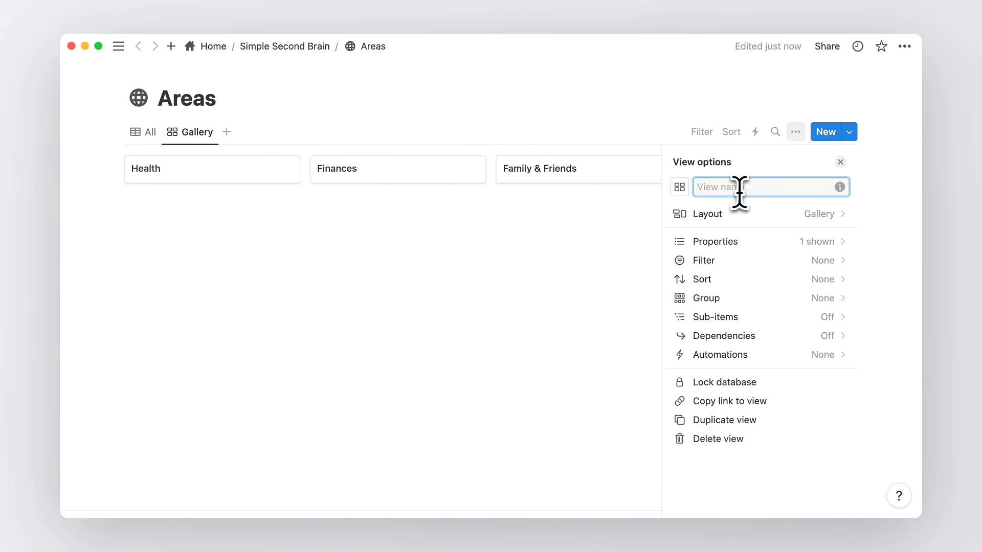
left_click(840, 162)
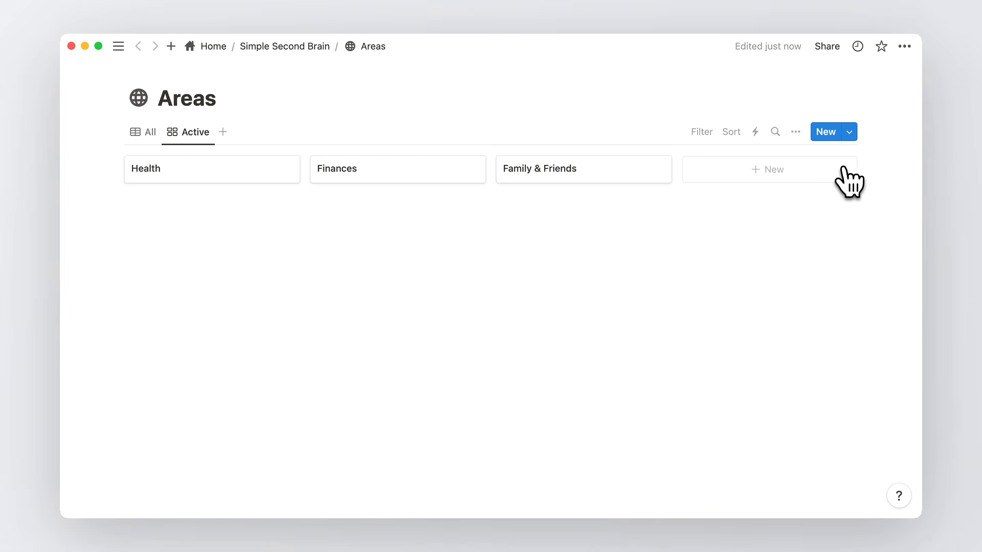
Open the property visibility settings of the Active gallery view
left_click(796, 133)
left_click(771, 241)
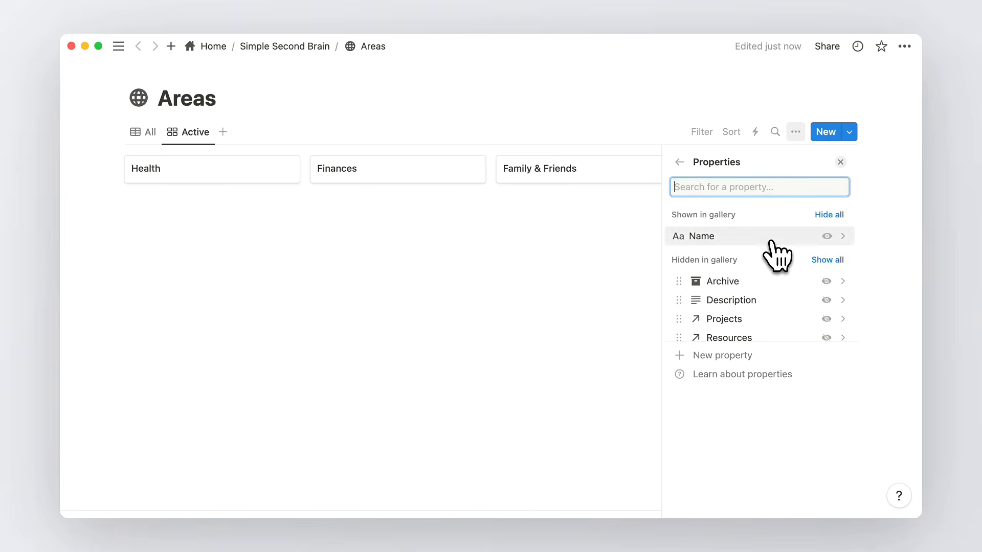
Show the Description property on the cards of the Active gallery view
left_click(827, 301)
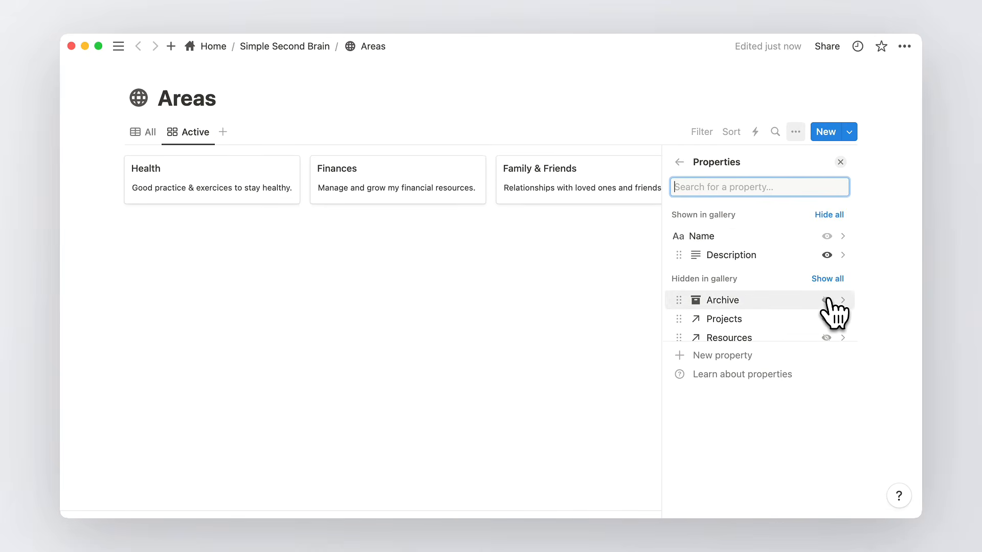
left_click(840, 162)
In the All view of Areas, give the Family & Friends page a heart icon
left_click(147, 133)
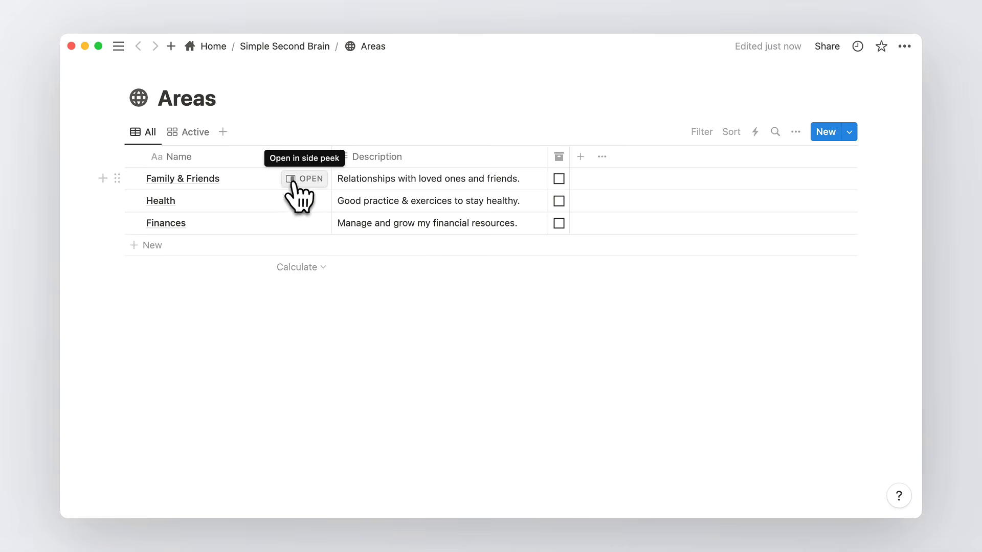
left_click(301, 179)
left_click(427, 71)
left_click(340, 128)
type("hea")
left_click(341, 190)
Give the Health area page a medical kit icon
left_click(309, 201)
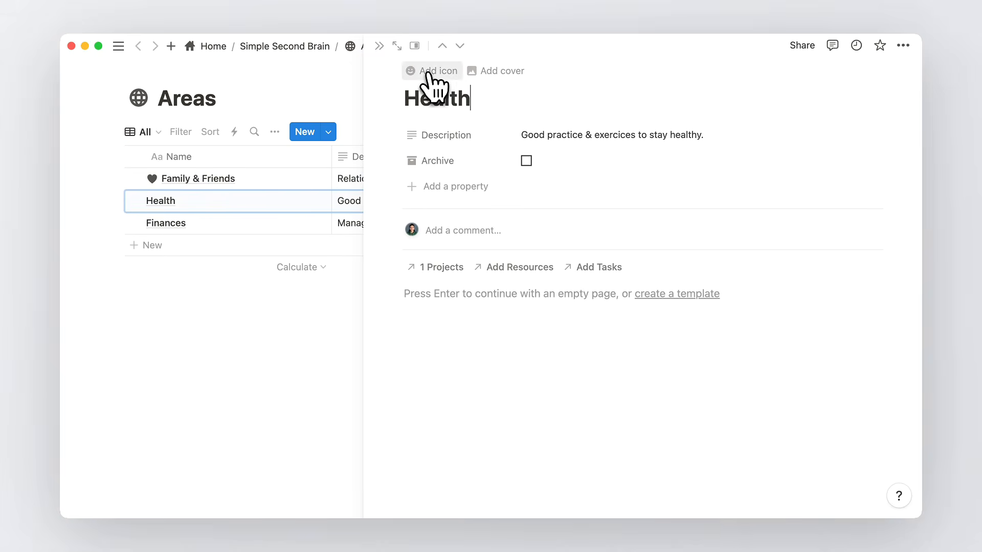
left_click(428, 72)
left_click(340, 125)
type("med")
left_click(449, 190)
Give the Finances area page a dollar bill icon and close its side peek
left_click(312, 223)
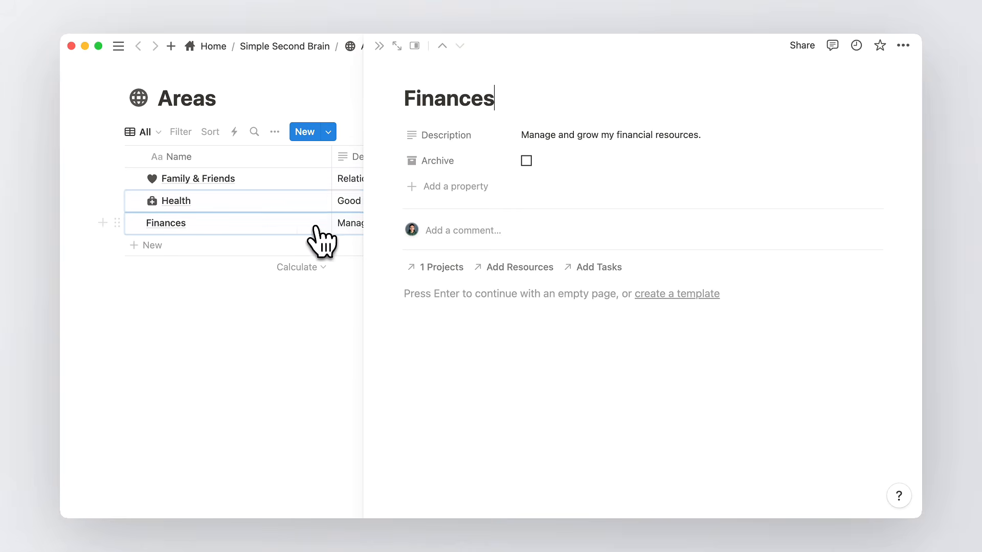
left_click(427, 71)
left_click(339, 126)
type("dol")
left_click(342, 190)
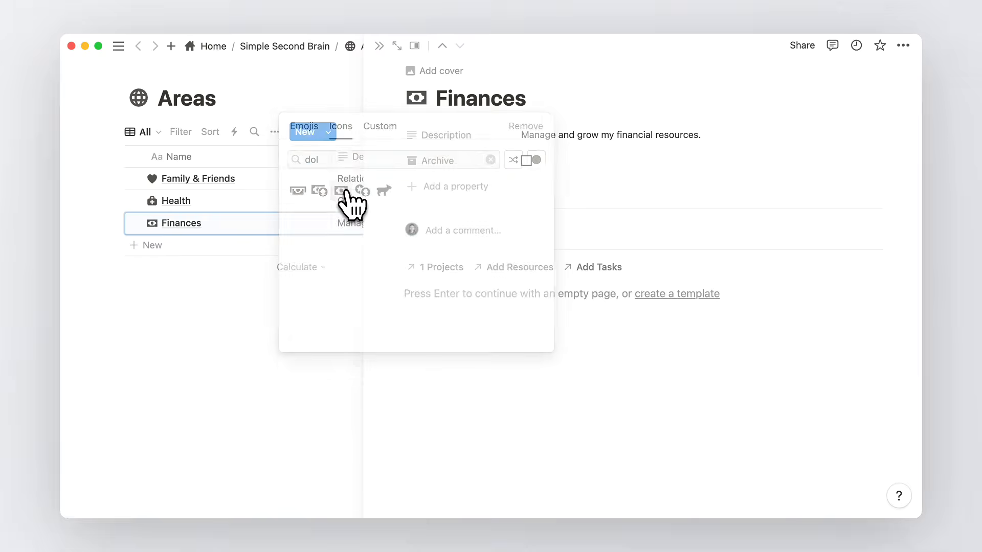
left_click(379, 46)
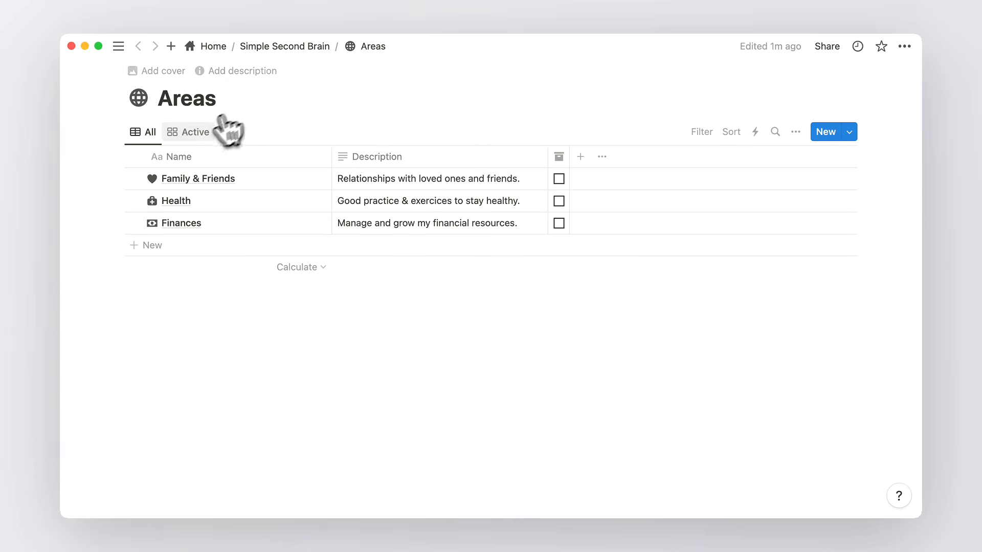
Filter the Active view of Areas so that Archive is Unchecked
left_click(195, 134)
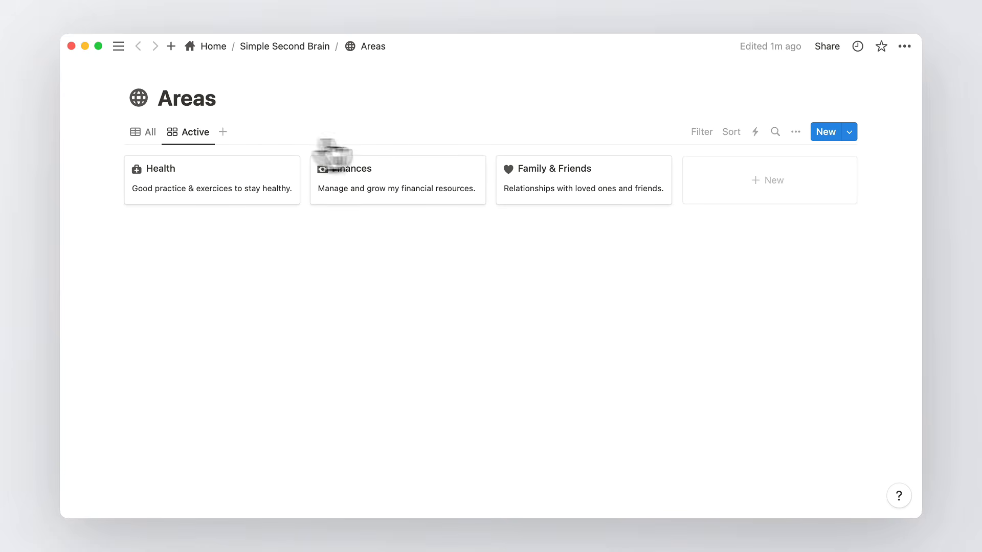
left_click(695, 146)
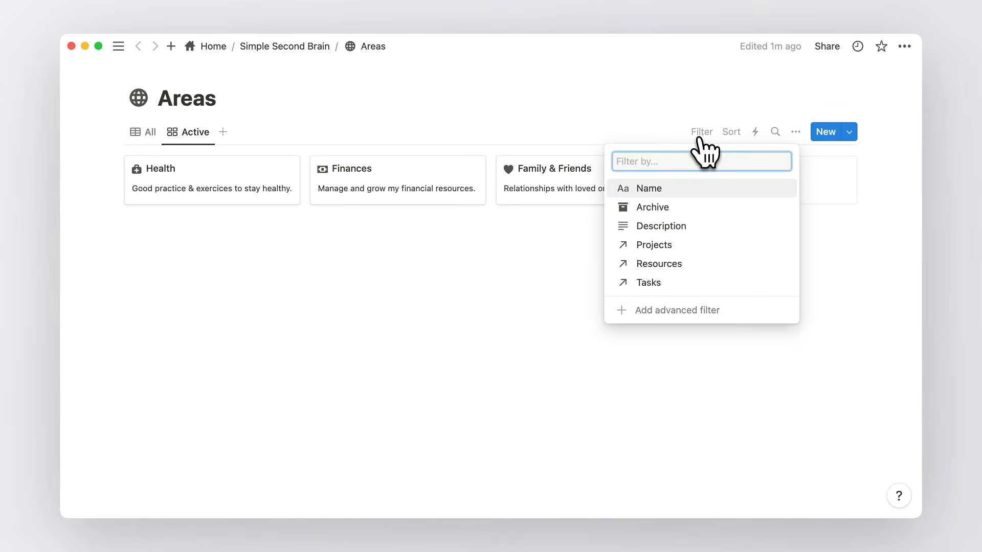
left_click(660, 207)
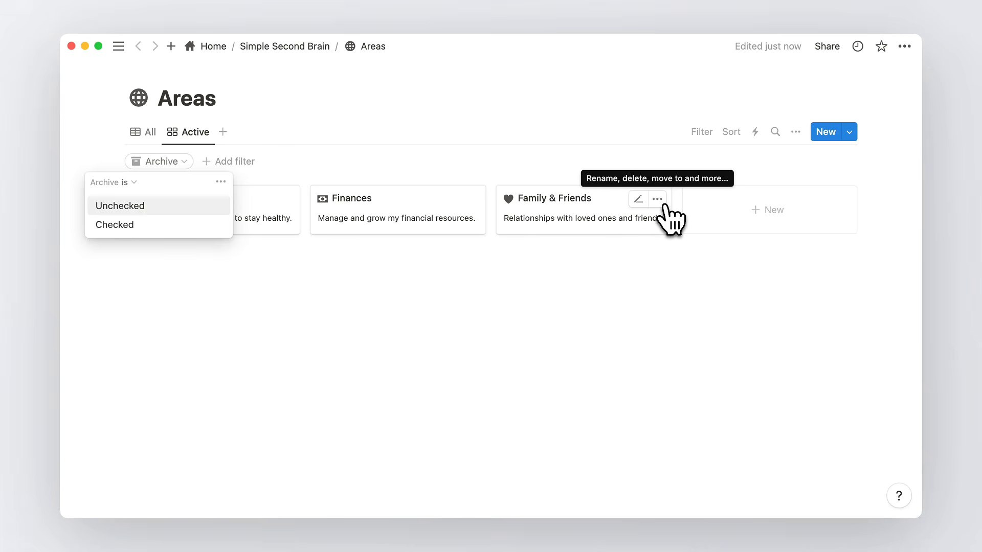
left_click(115, 206)
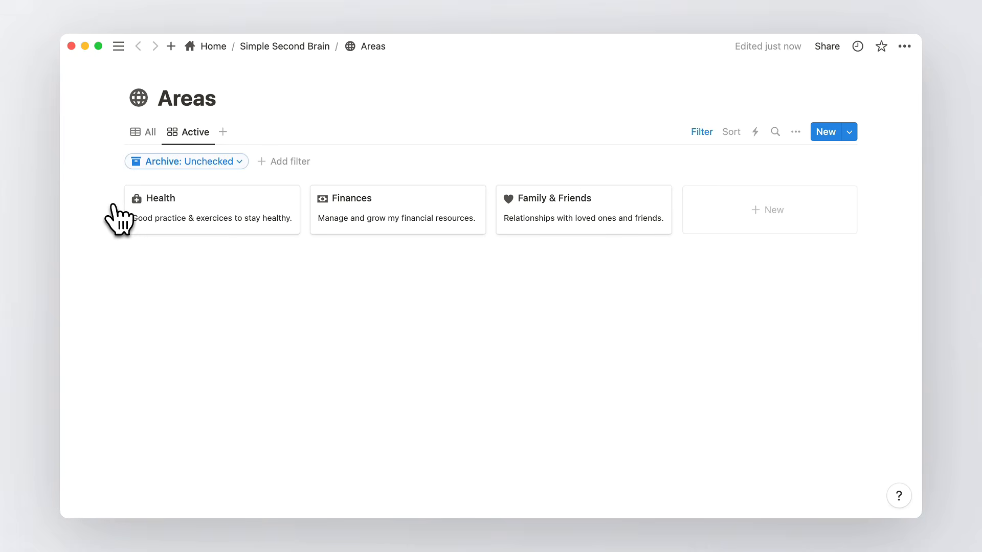
Duplicate the Active view, name the copy Archive and give it the archive box icon
left_click(194, 137)
left_click(220, 230)
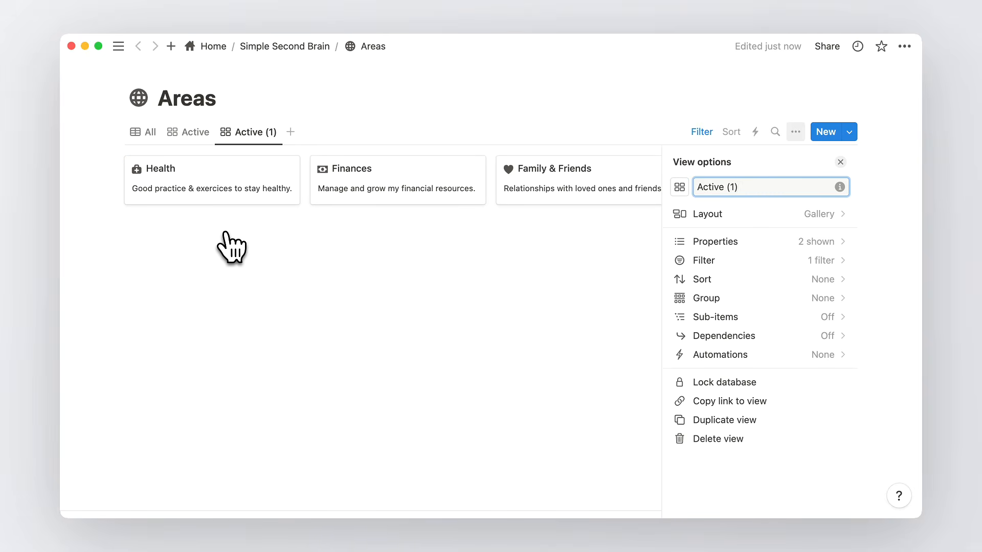
double_click(709, 186)
type("Archive")
left_click(680, 187)
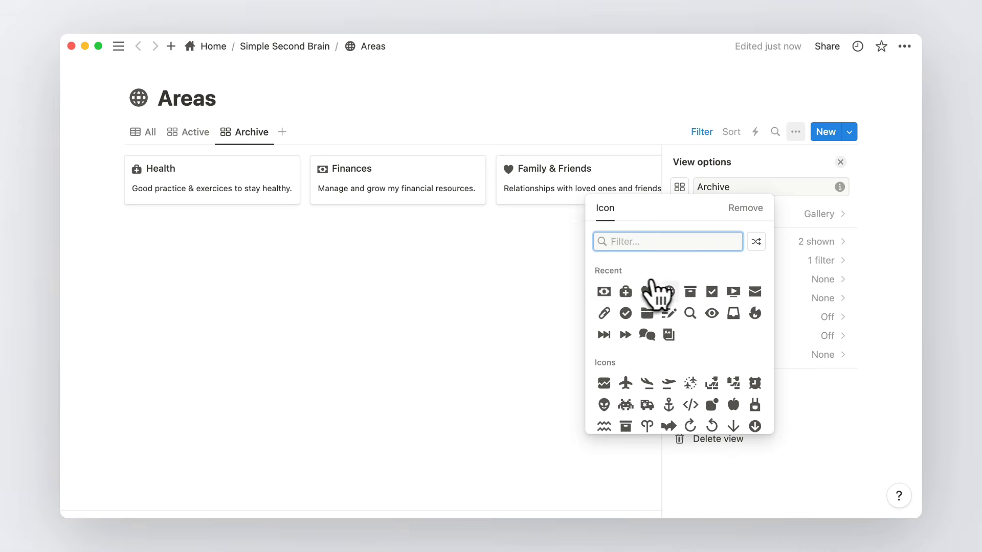
left_click(690, 291)
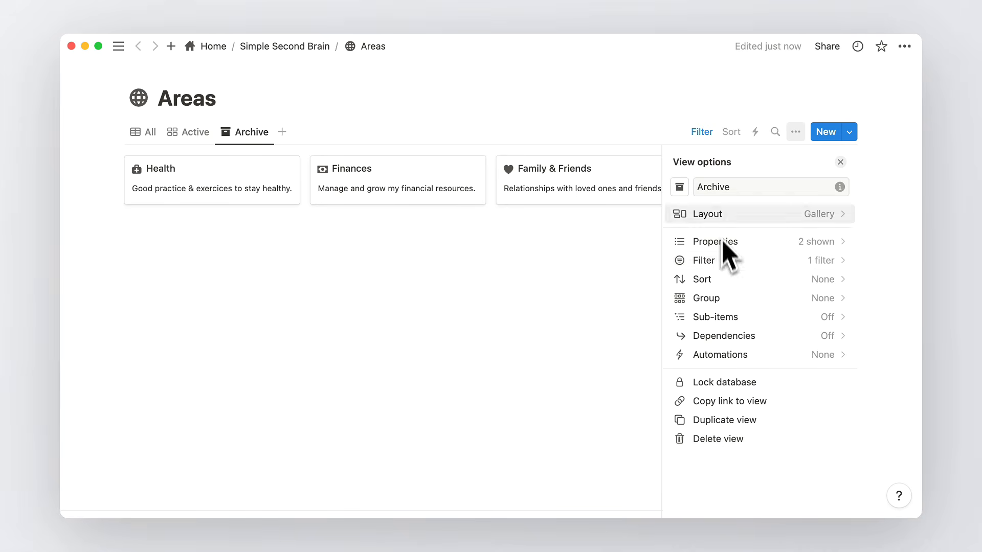
Change the Archive view's filter so that Archive is Checked
left_click(706, 134)
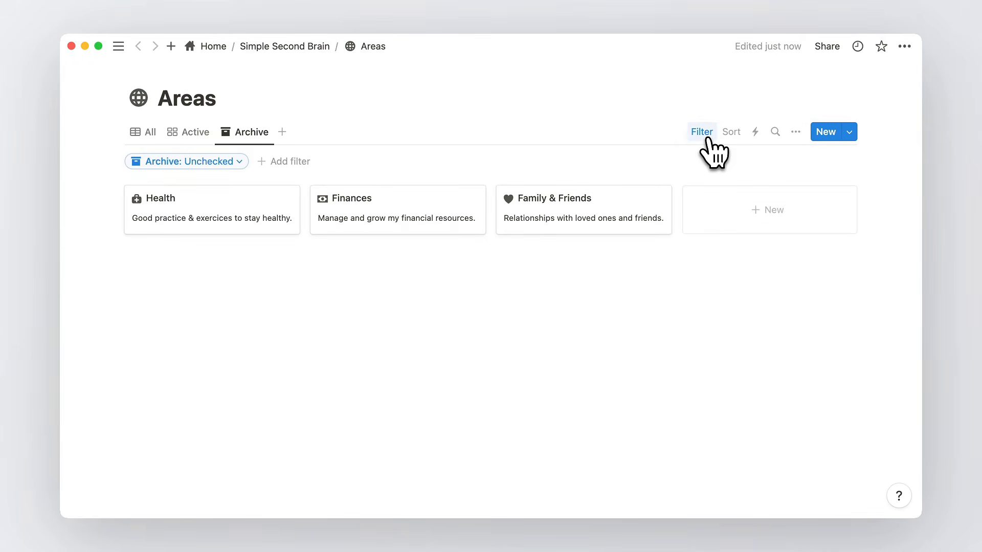
left_click(240, 163)
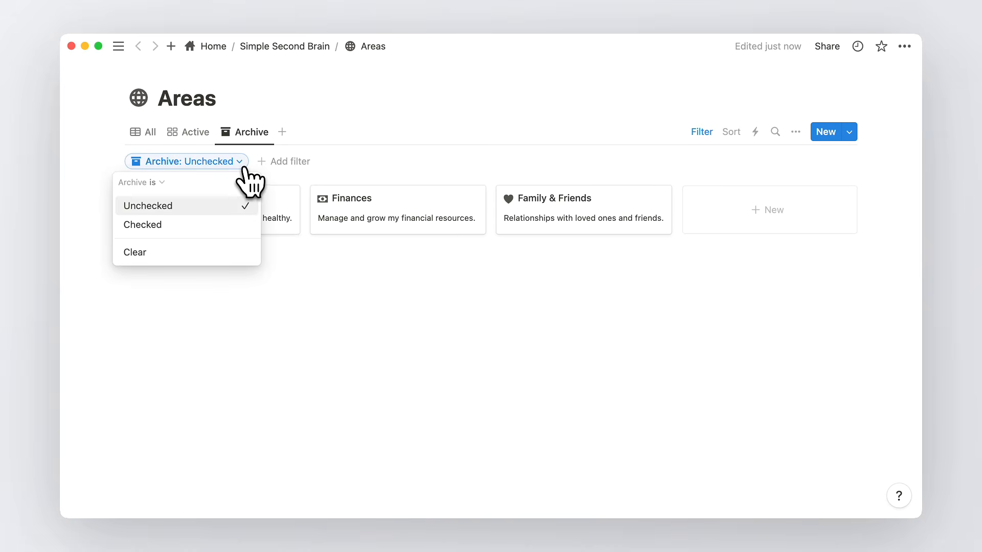
left_click(217, 226)
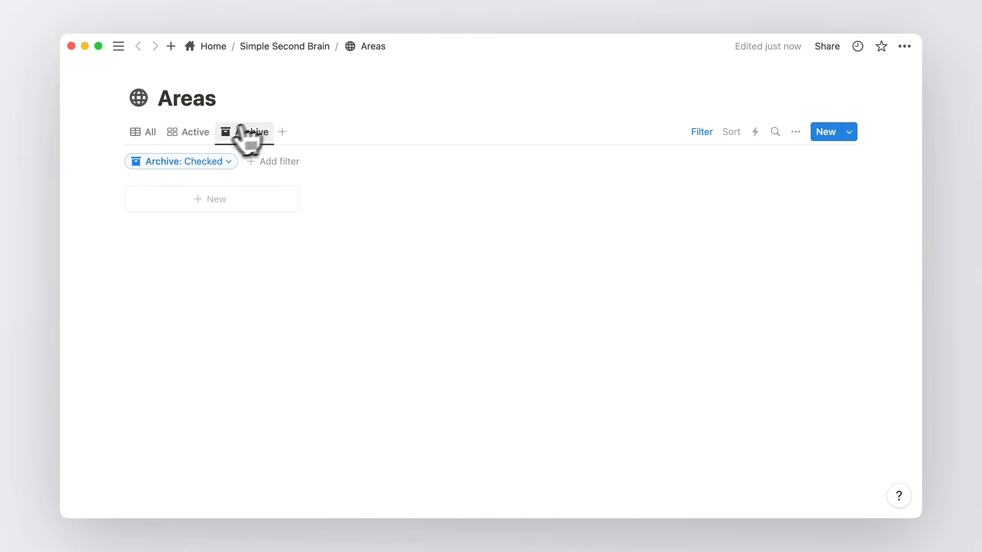
Mark the Health area as archived from the Active view and check the Archive view for it
left_click(200, 134)
left_click(218, 163)
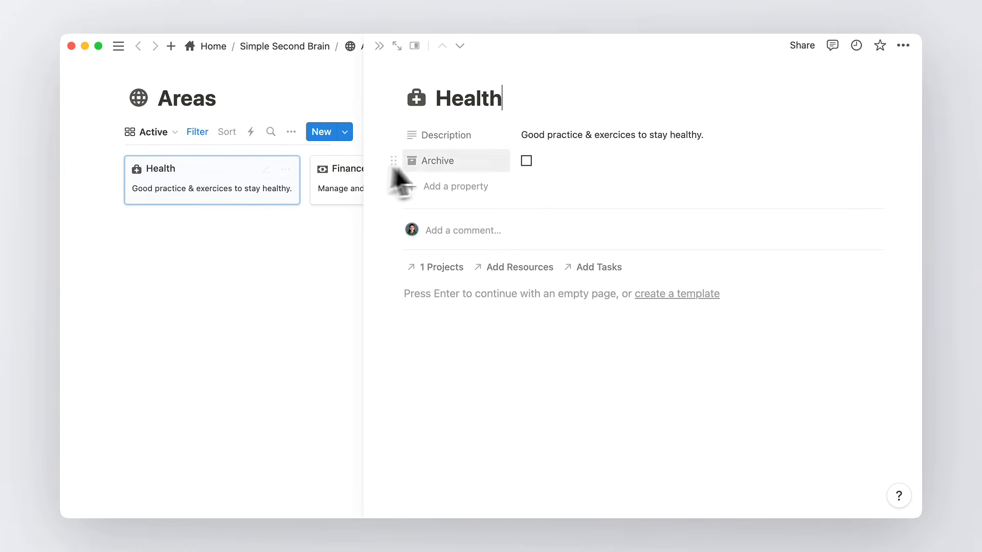
left_click(527, 163)
key("Escape")
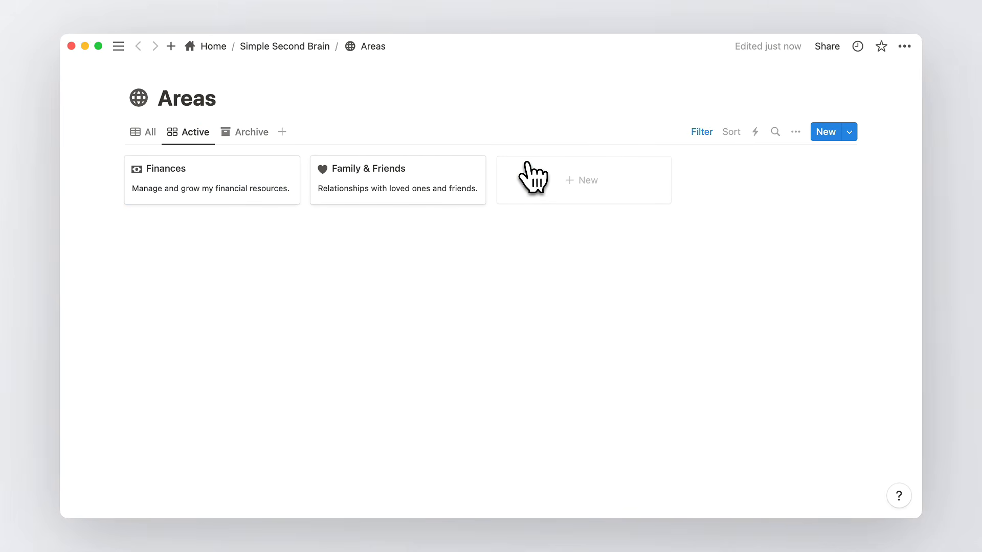
left_click(252, 134)
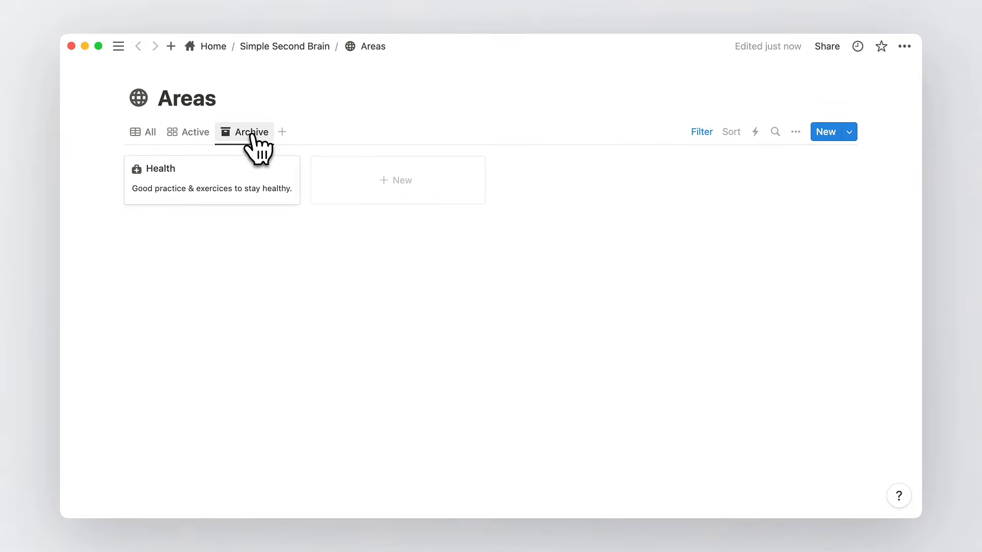
left_click(184, 134)
Open the Projects database from the Simple Second Brain page and give it a folder icon
left_click(285, 47)
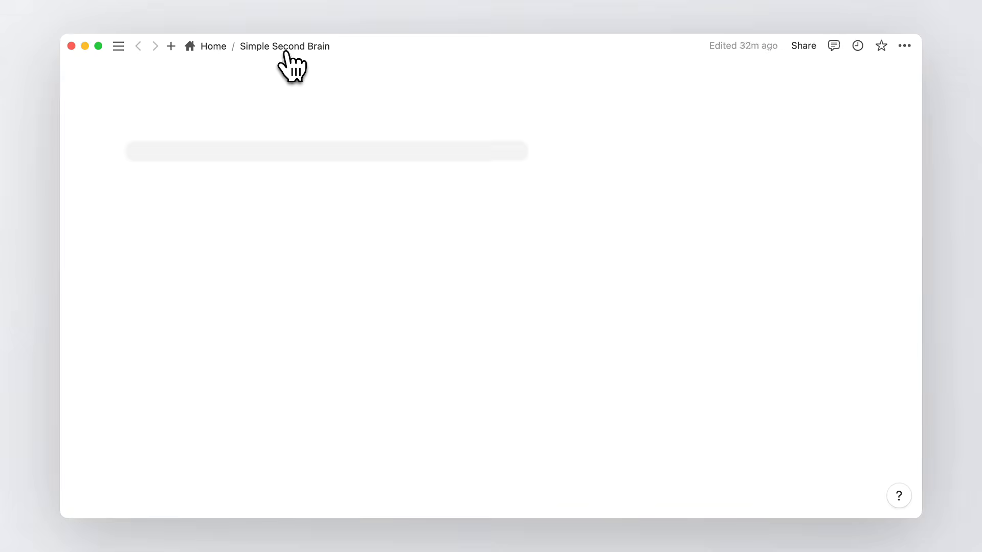
left_click(167, 230)
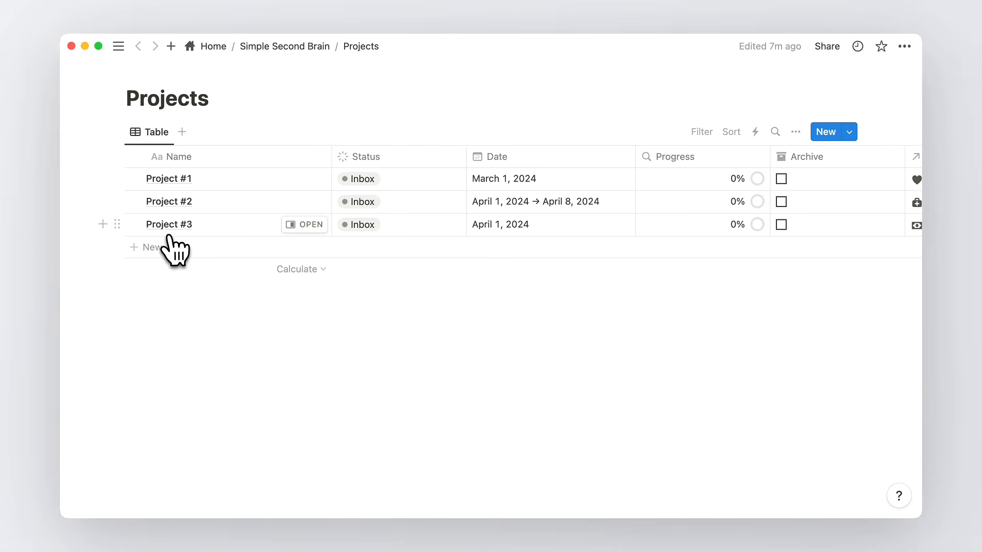
left_click(143, 71)
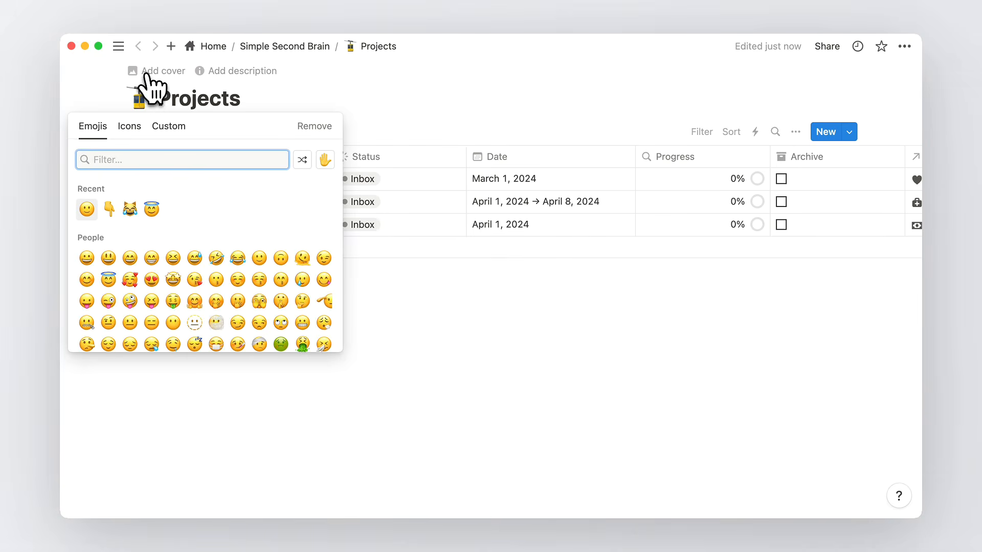
left_click(130, 127)
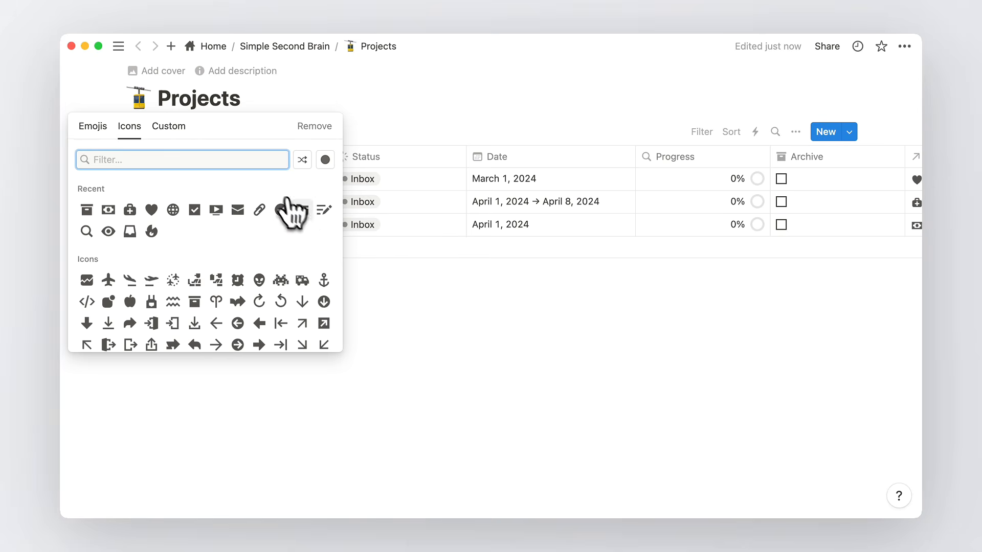
left_click(302, 210)
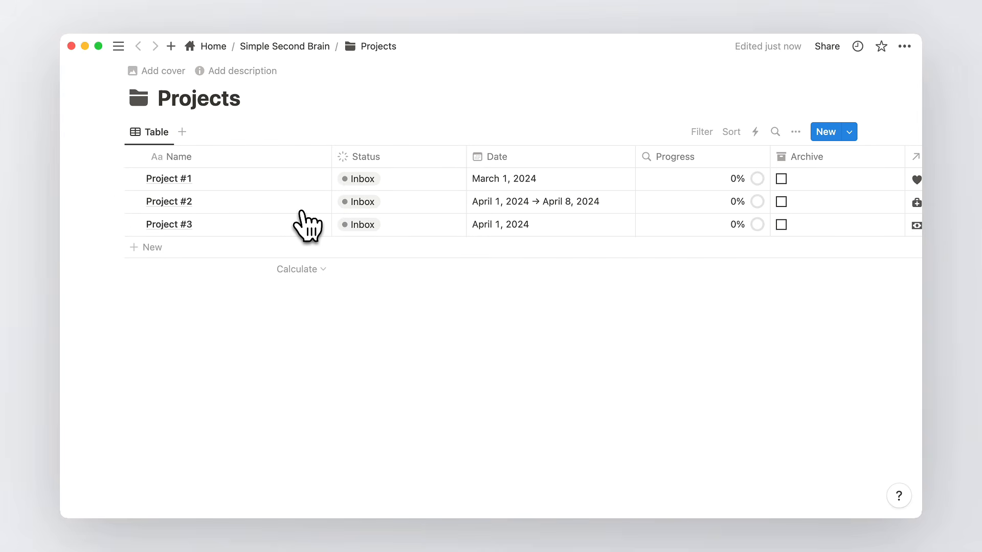
Place the Status column before Name, and set Project #2 to Planned and Project #3 to Done
left_click_drag(397, 160, 221, 158)
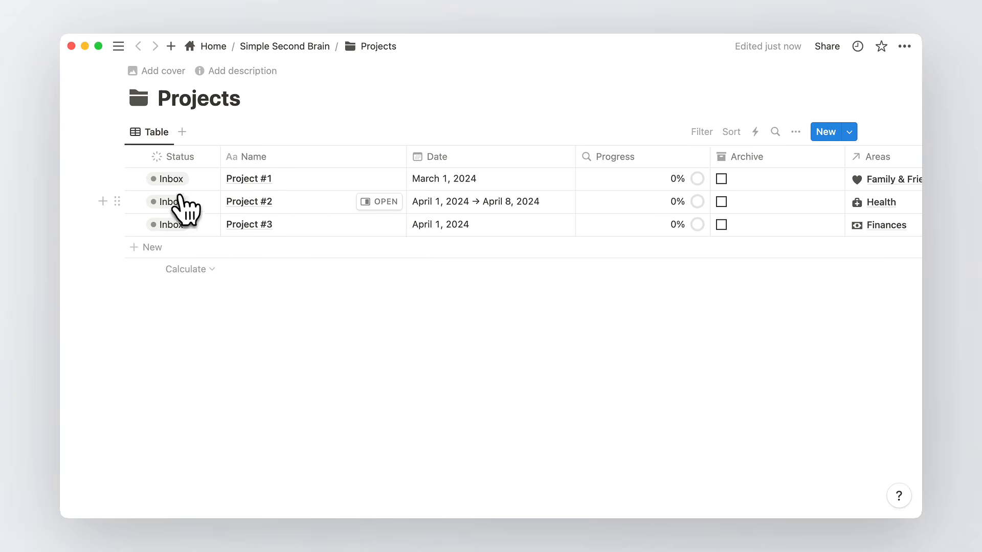
left_click(174, 201)
left_click(183, 265)
left_click(172, 225)
left_click(174, 388)
Move the Areas column directly after Name and narrow the Progress column
left_click_drag(845, 162, 454, 179)
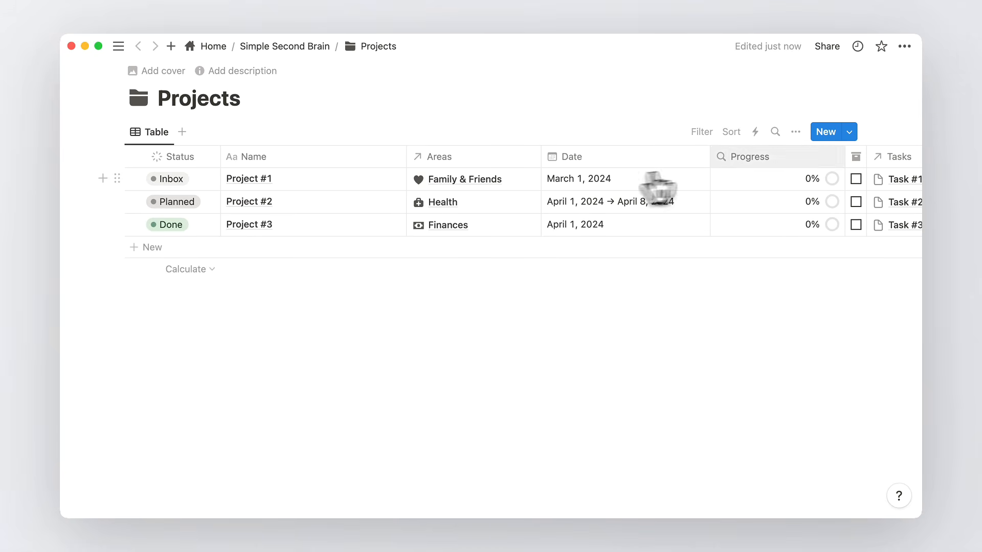
left_click_drag(844, 162, 783, 153)
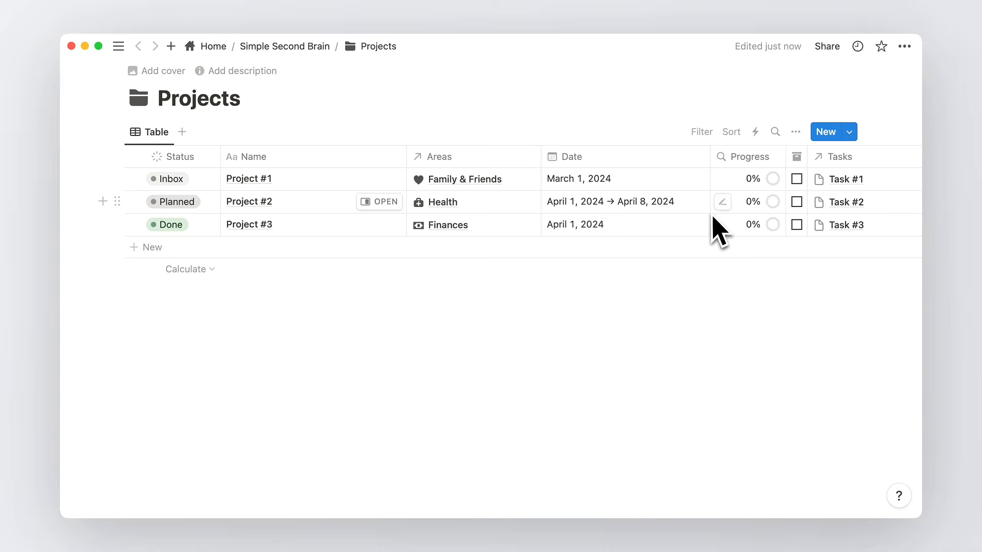
Hide Tasks and the remaining column after Archive from the Projects table
scroll(719, 228, "right", 5)
left_click(623, 162)
left_click(614, 301)
left_click(736, 158)
left_click(757, 301)
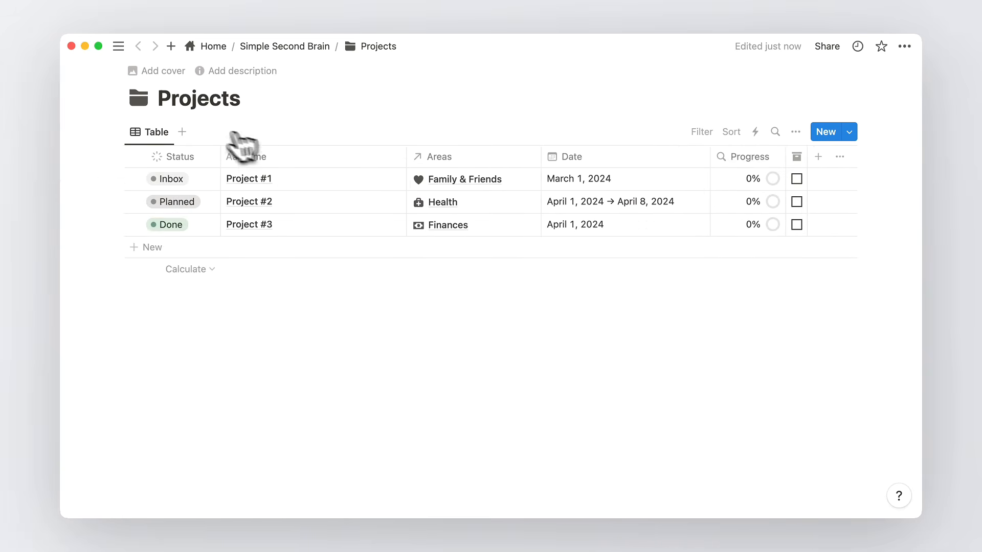
Rename the Projects table view to All
left_click(155, 134)
left_click(171, 156)
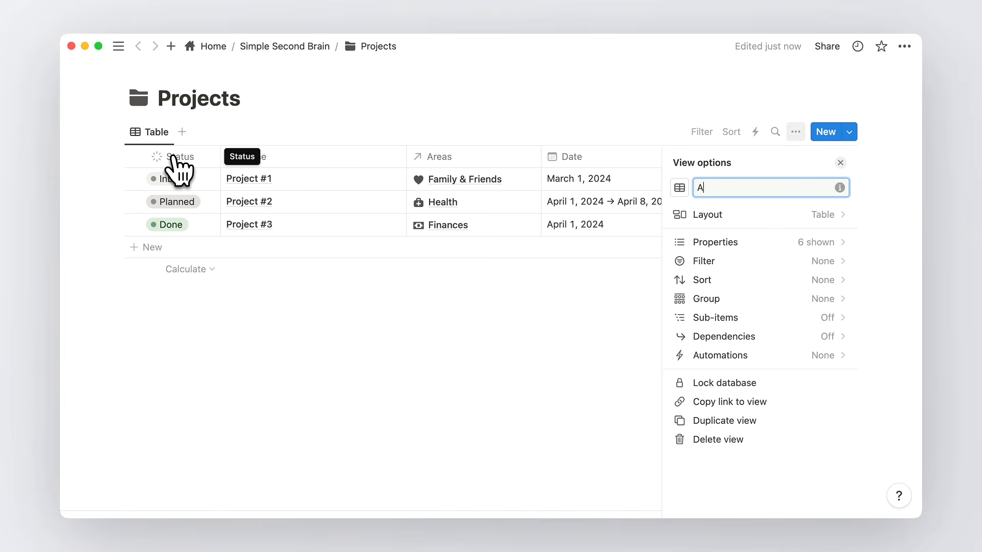
left_click(840, 163)
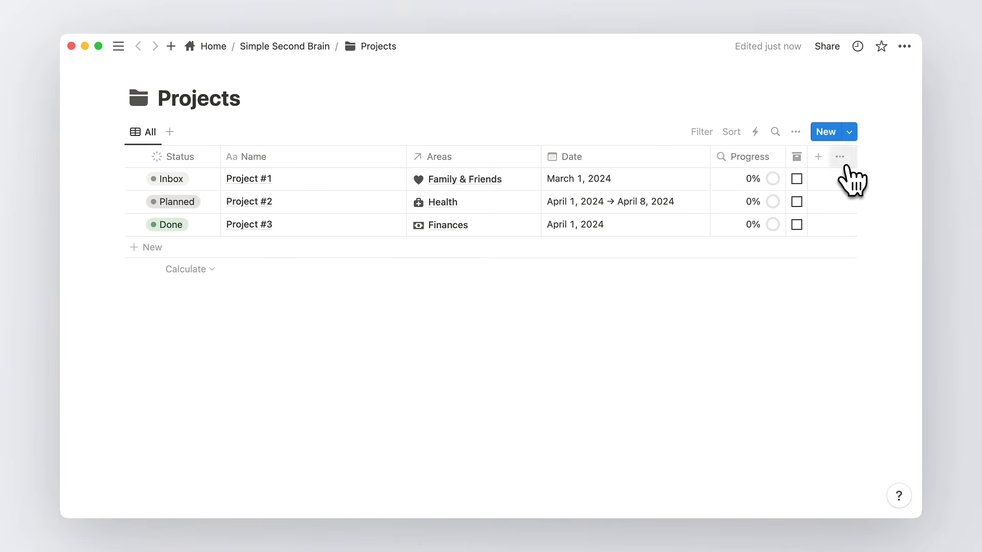
Create a table view named Inbox in Projects and give it the inbox tray icon
left_click(169, 132)
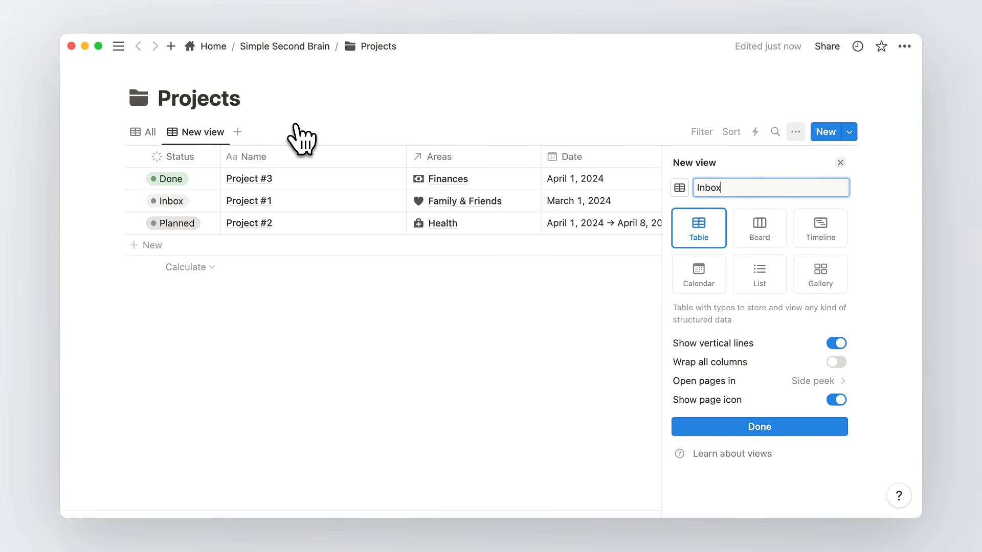
key("Return")
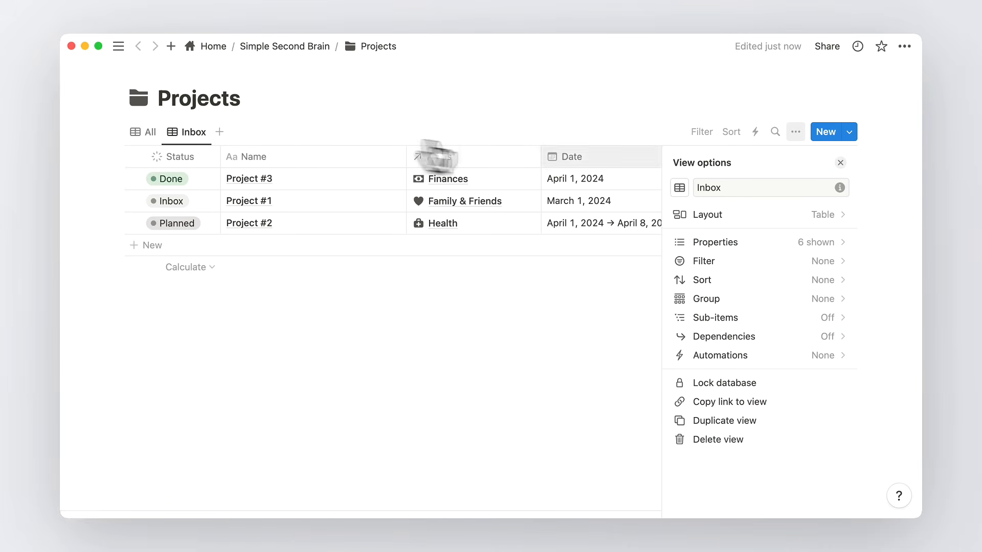
left_click(681, 188)
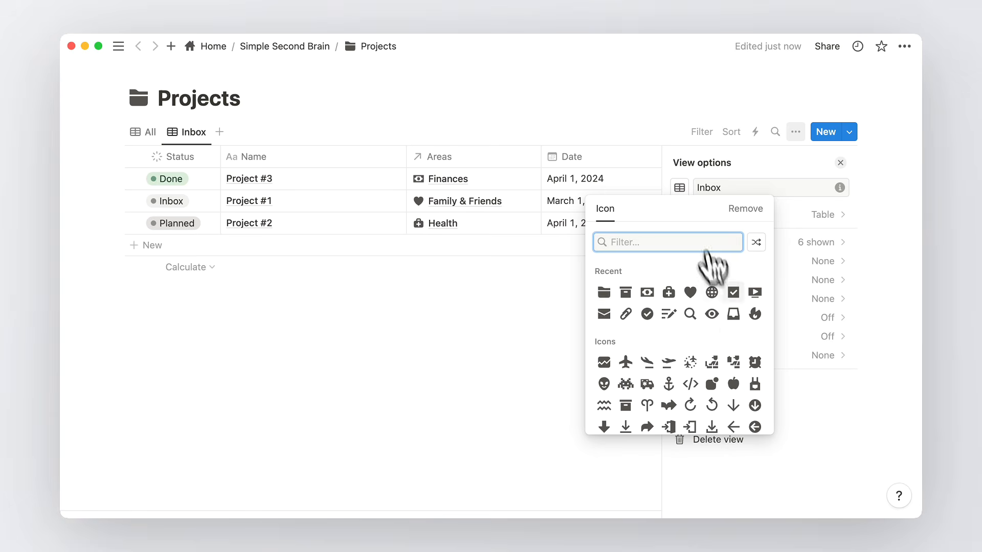
left_click(733, 314)
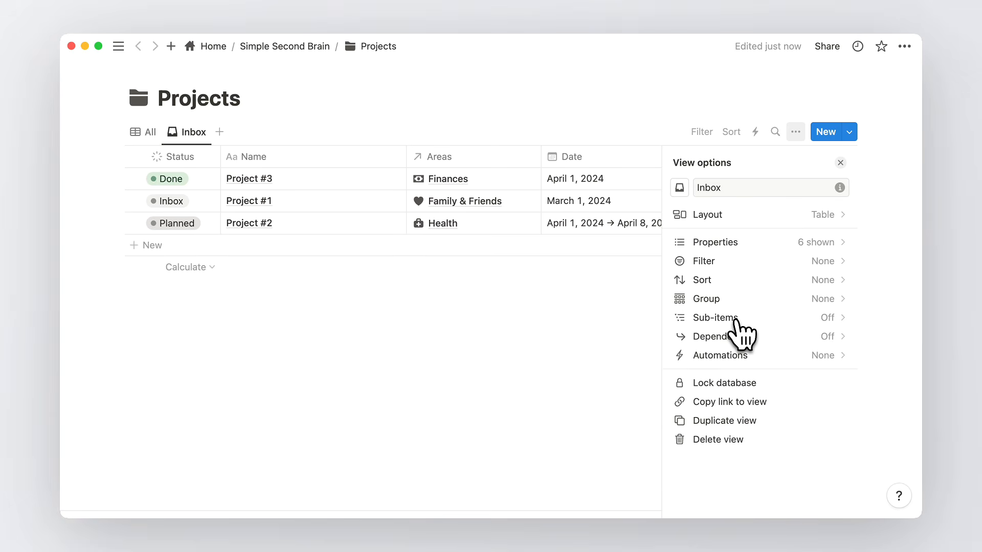
Filter the Inbox view to show only projects whose Status is Inbox
left_click(744, 262)
left_click(759, 326)
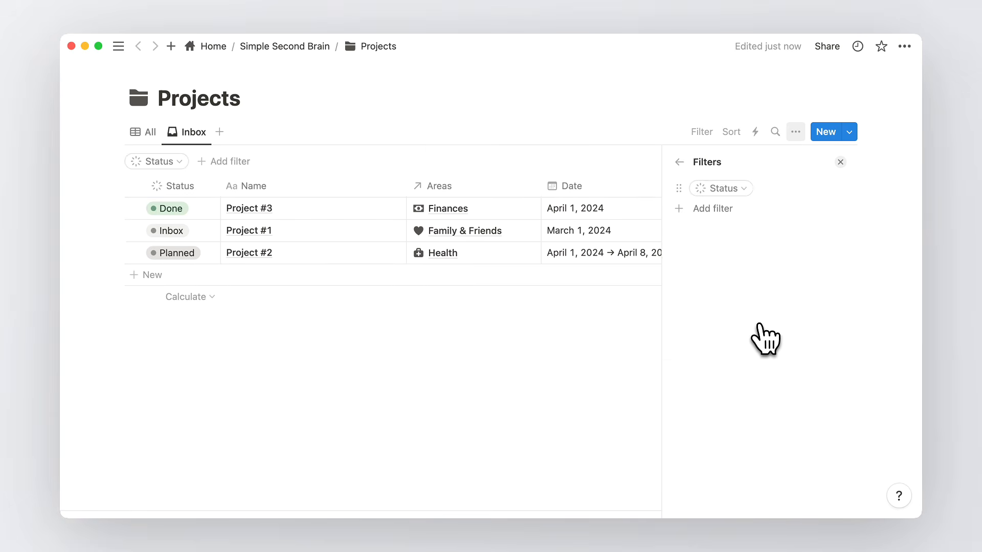
left_click(744, 189)
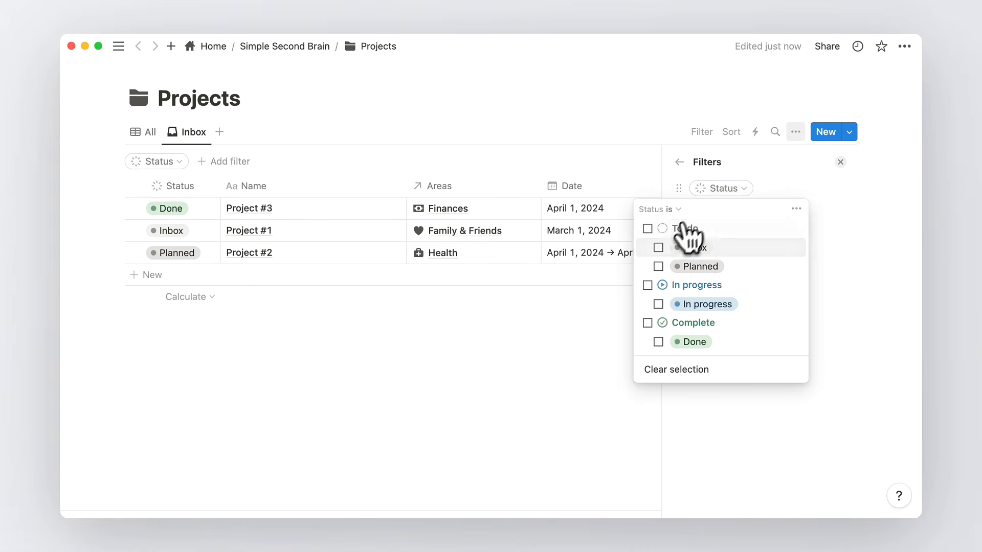
left_click(658, 249)
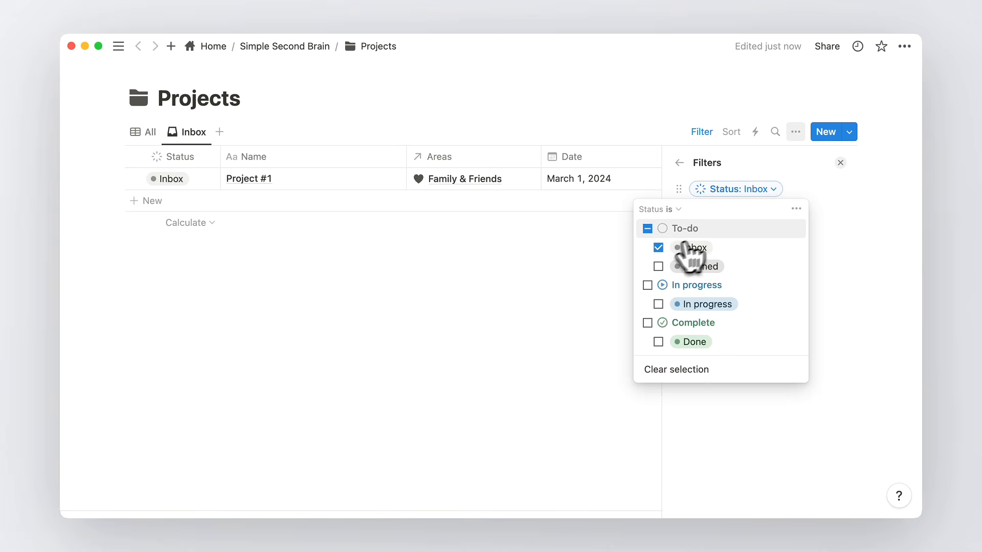
left_click(840, 163)
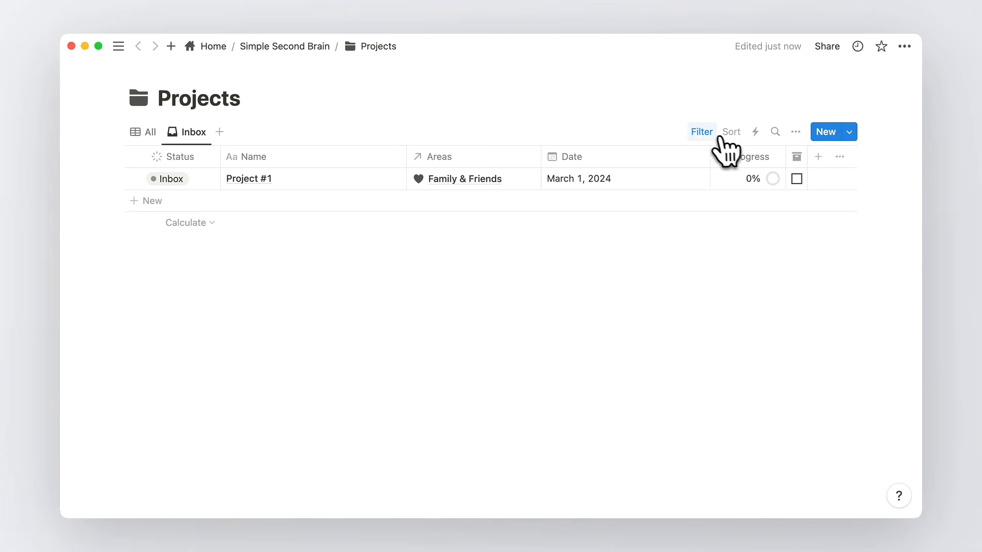
Add a second filter to the Inbox view so that Archive is Unchecked
left_click(703, 132)
left_click(277, 164)
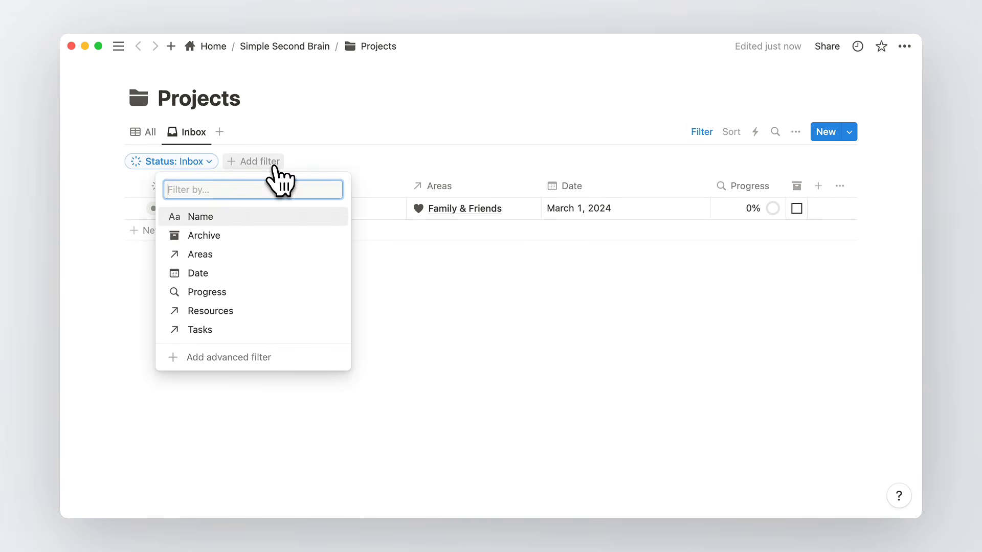
left_click(237, 235)
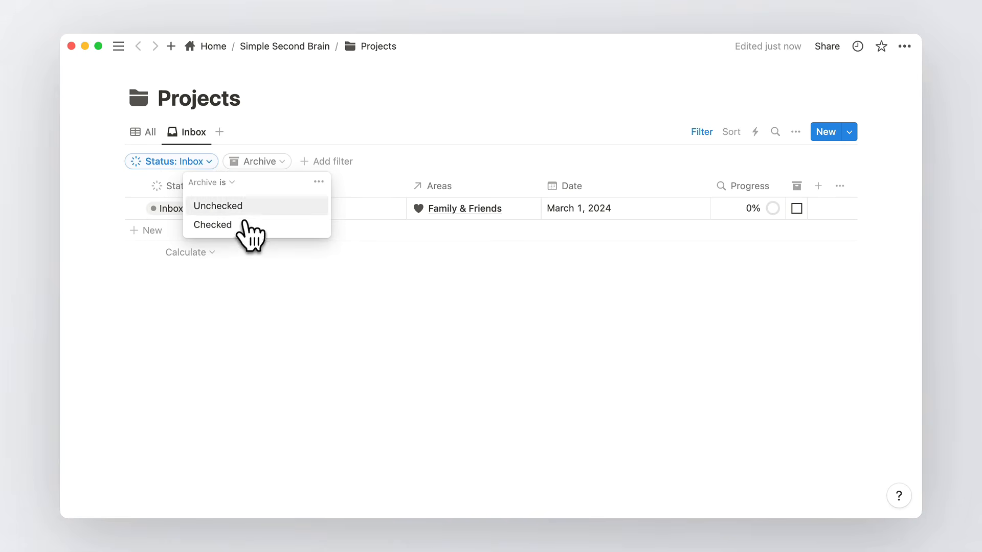
left_click(249, 209)
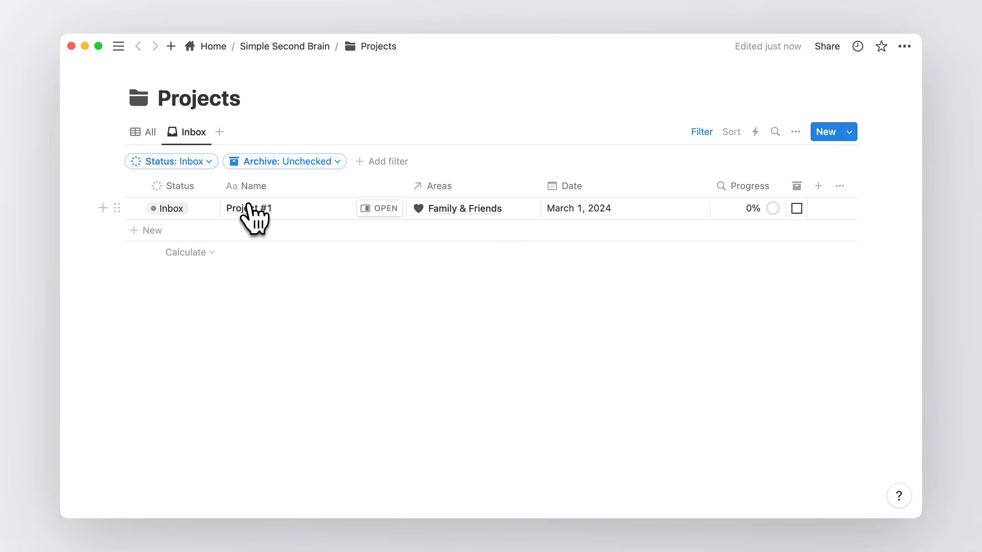
Create a board view of the Projects database named By status
left_click(220, 133)
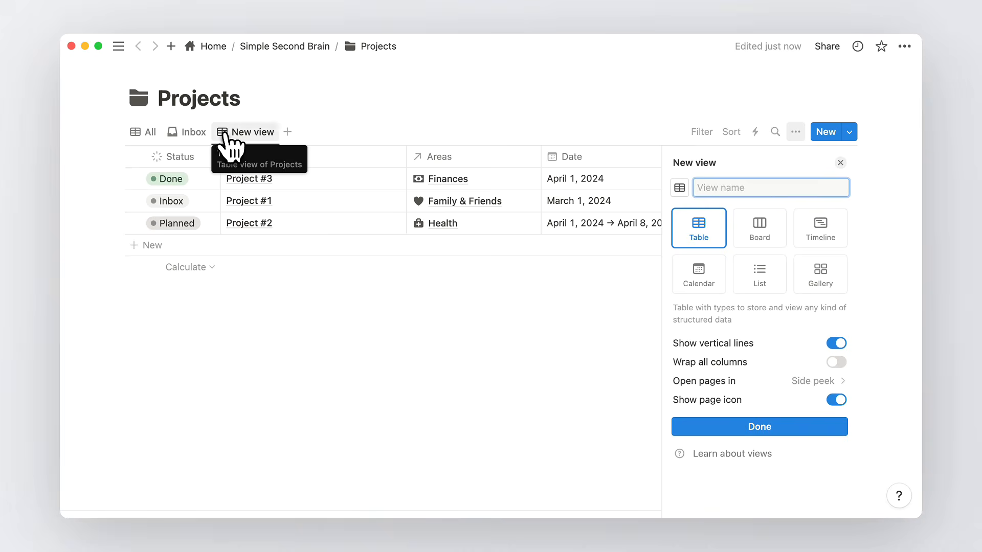
left_click(760, 229)
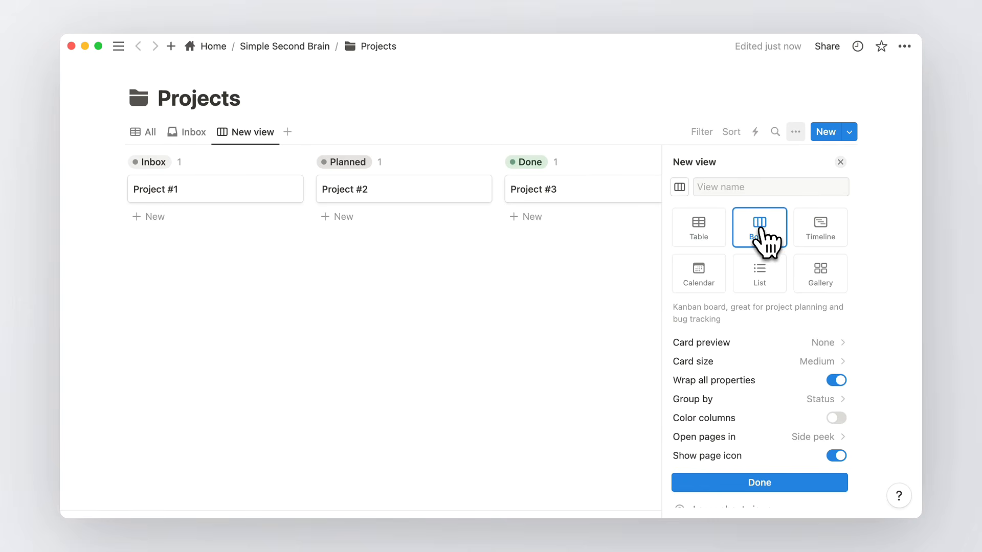
left_click(740, 187)
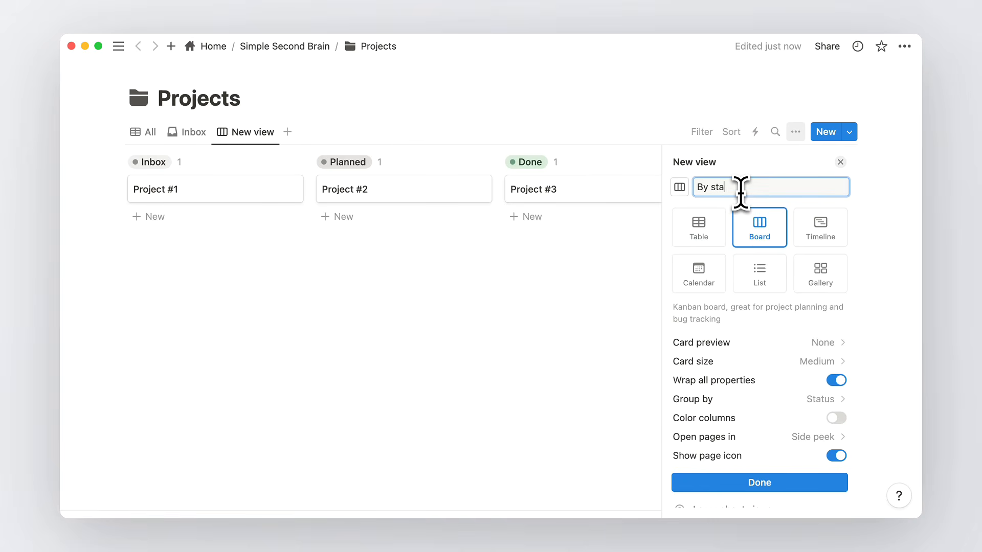
type("By status")
key("Return")
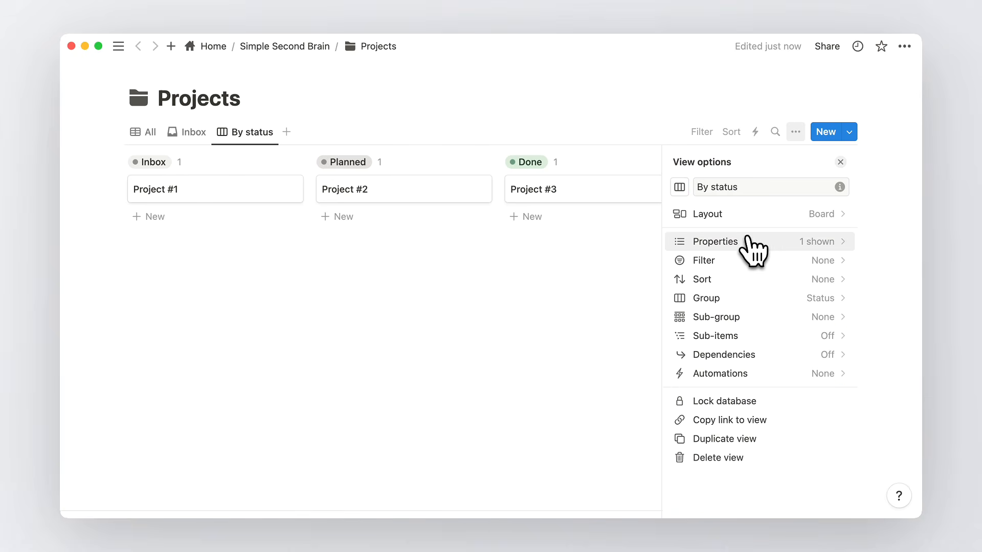
Show the Date and Progress properties on the cards of the By status board
left_click(748, 242)
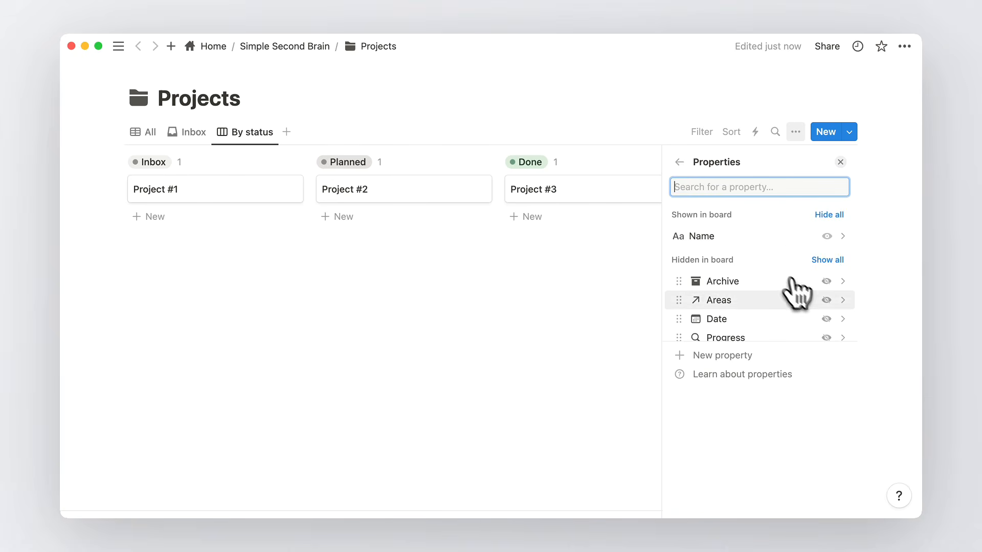
left_click(826, 318)
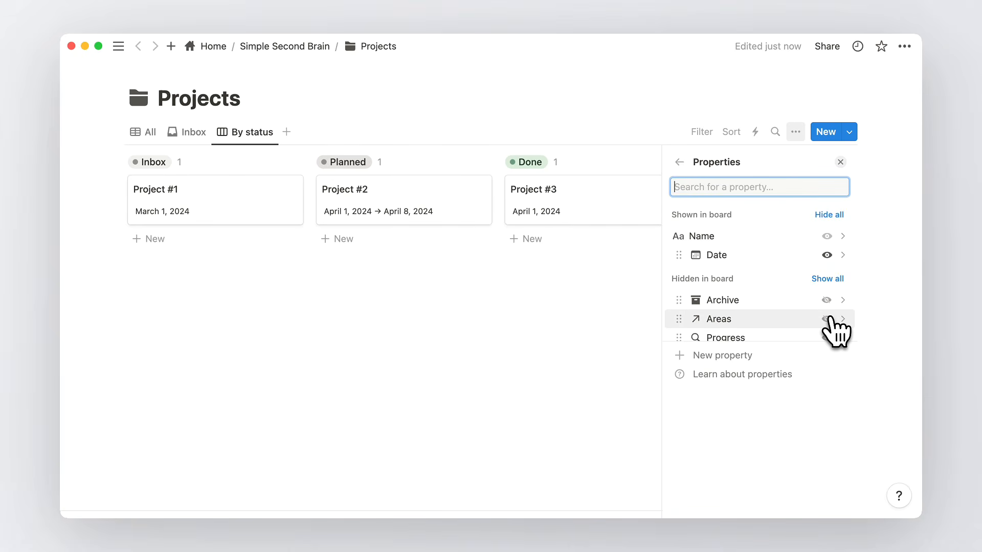
scroll(826, 320, "down", 1)
left_click(827, 320)
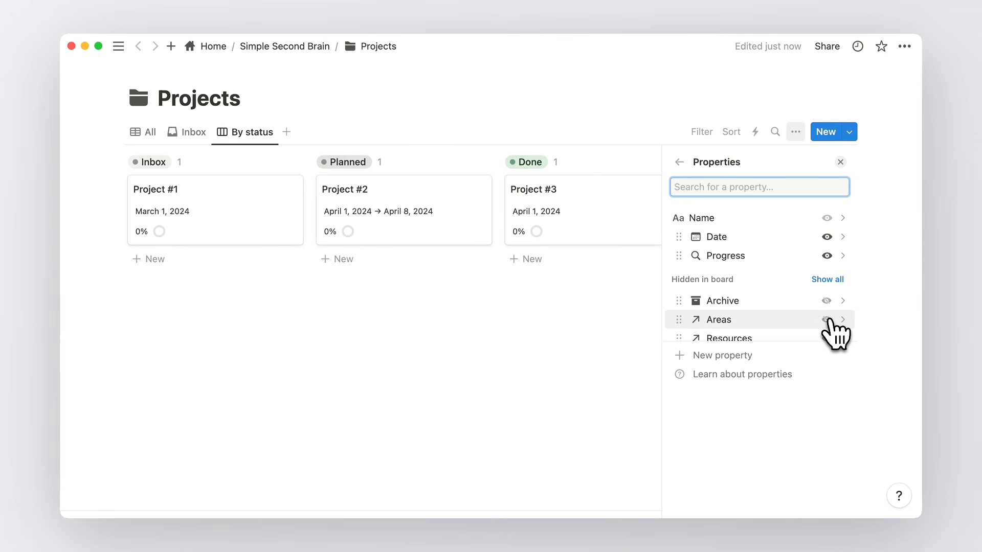
left_click(840, 162)
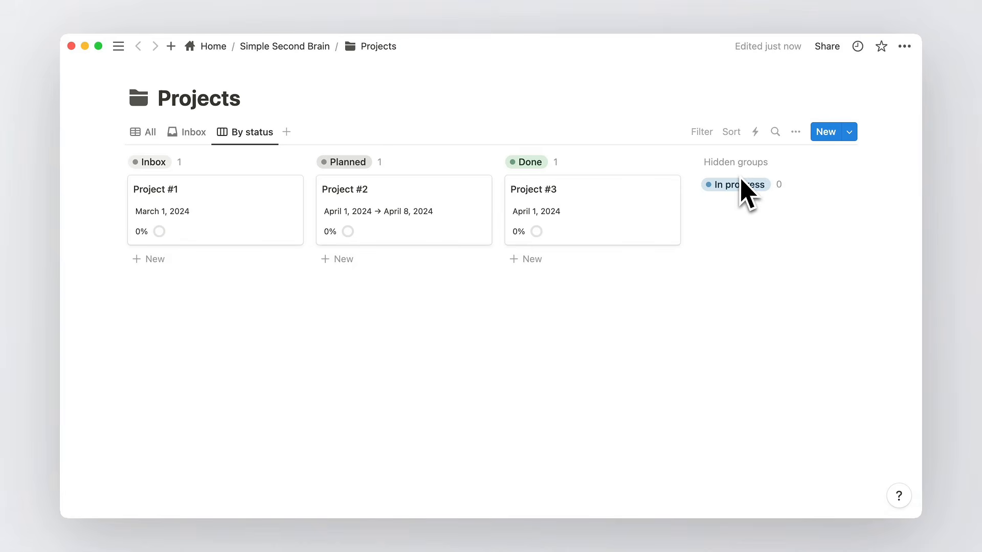
Turn off hiding of empty groups on the By status board and move Project #3 to In progress
left_click(795, 133)
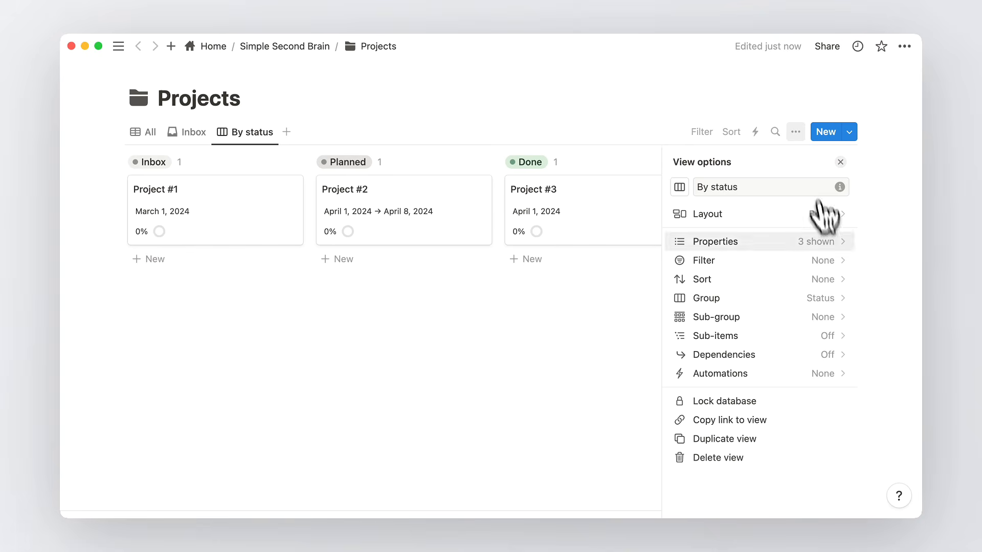
left_click(828, 298)
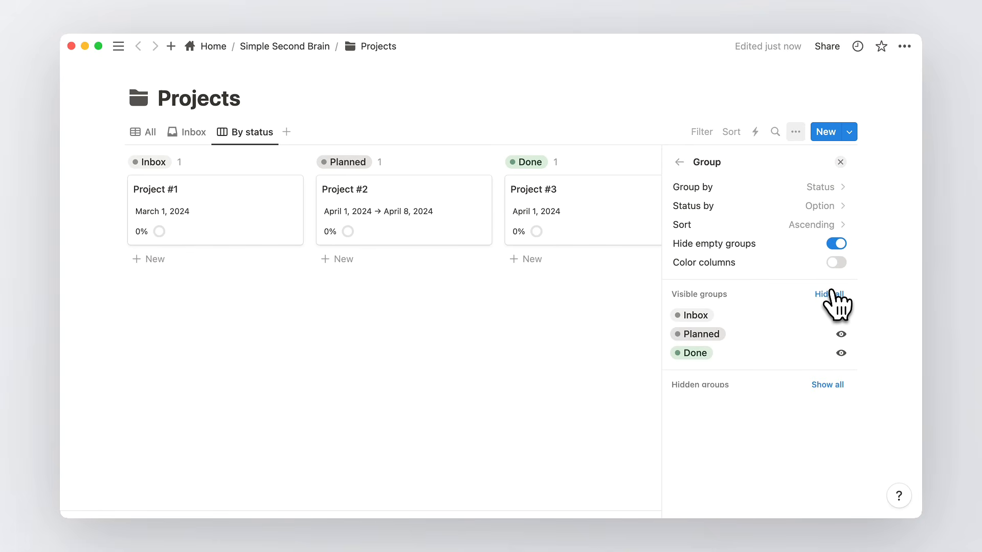
left_click(836, 245)
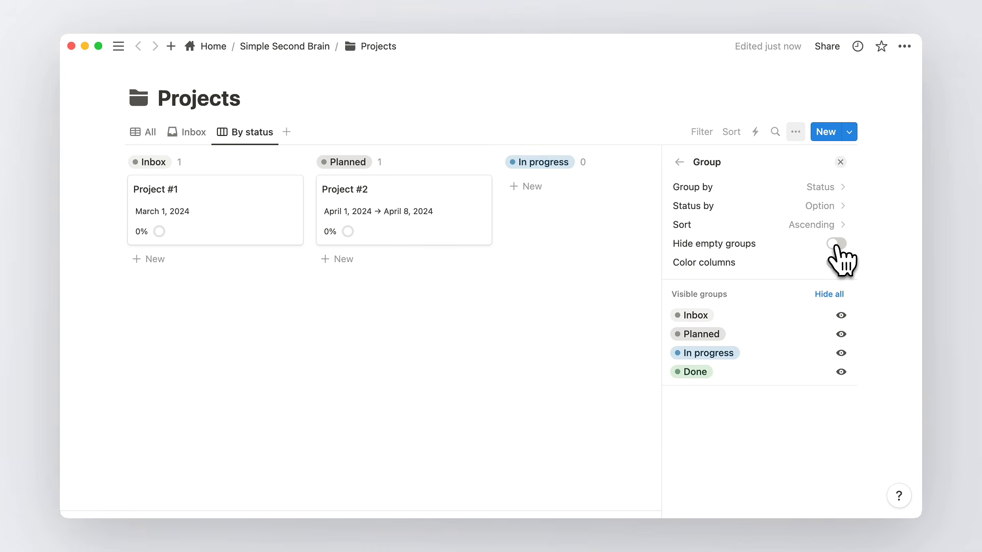
left_click(840, 162)
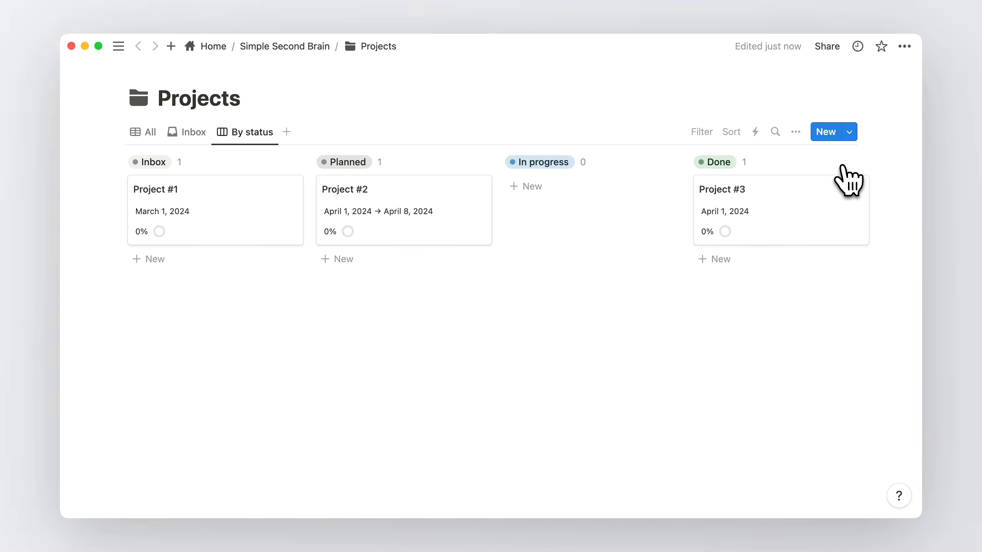
left_click_drag(811, 184, 655, 190)
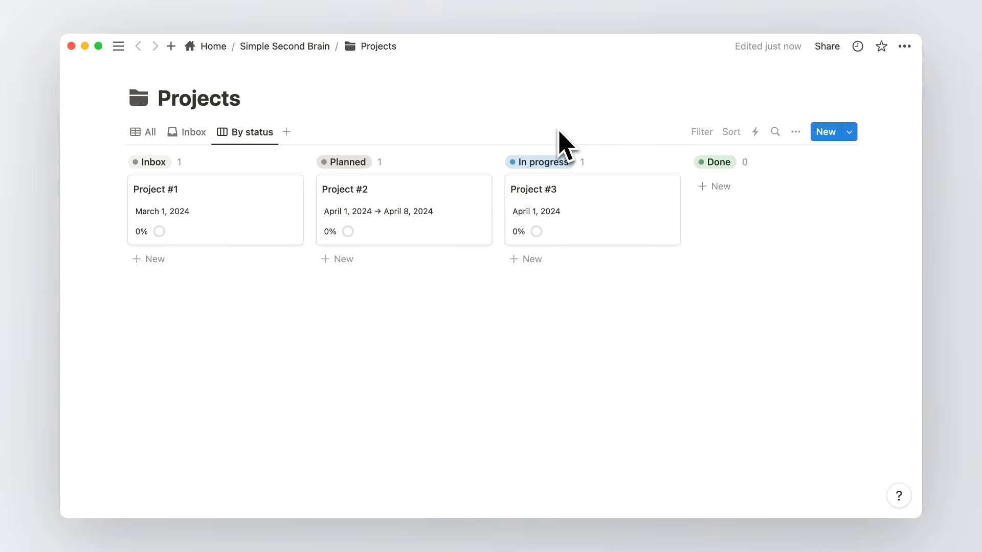
Filter the By status board so that Archive is Unchecked
left_click(702, 134)
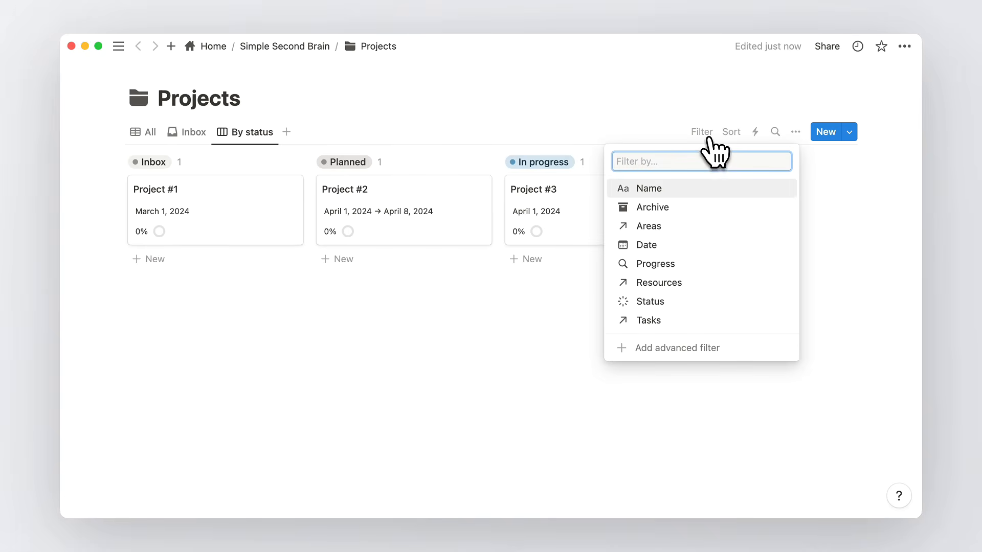
left_click(658, 207)
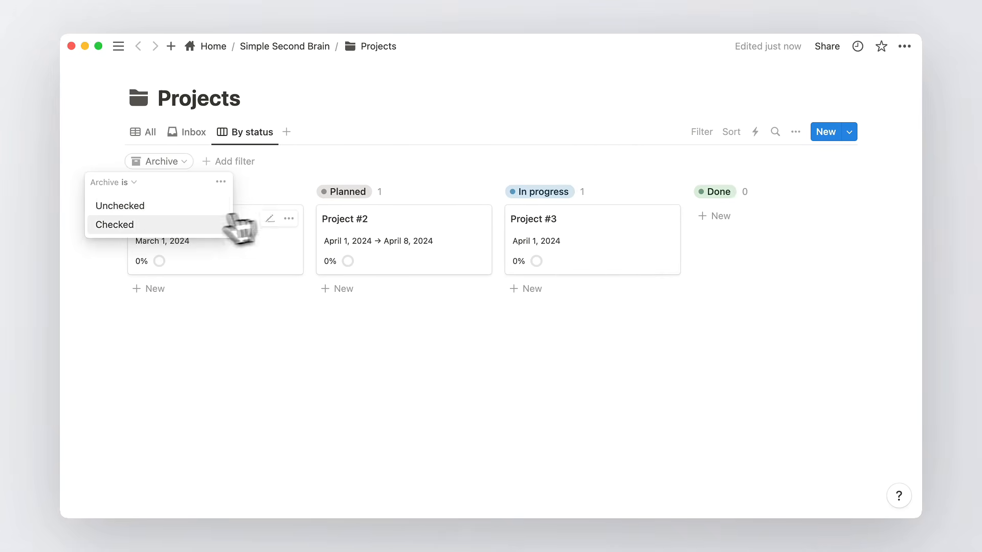
left_click(181, 210)
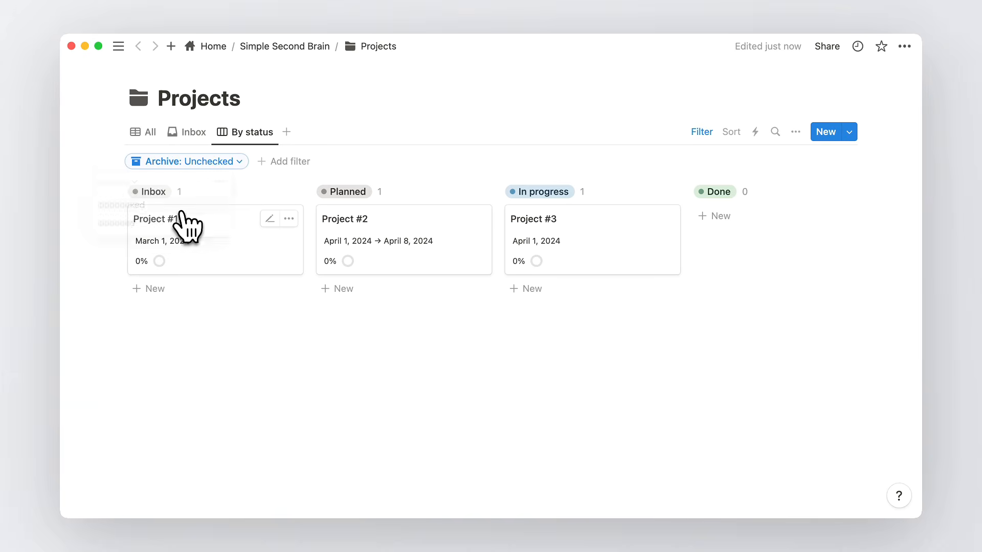
Duplicate the By status view, clear the copy's name and change its layout to Timeline
left_click(252, 137)
left_click(280, 235)
key("BackSpace")
left_click(718, 214)
left_click(810, 213)
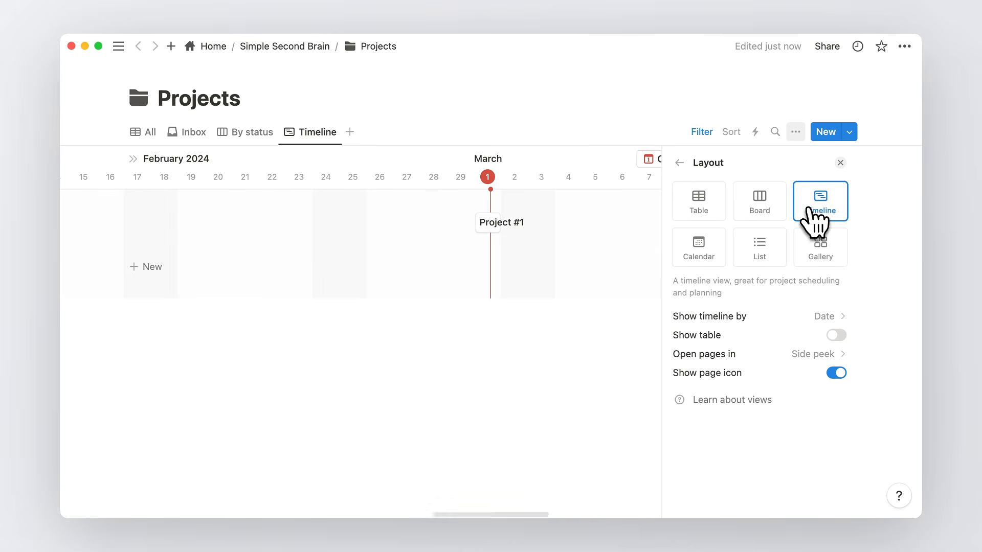
Show the Status and Progress properties on the items of the Timeline view
left_click(680, 163)
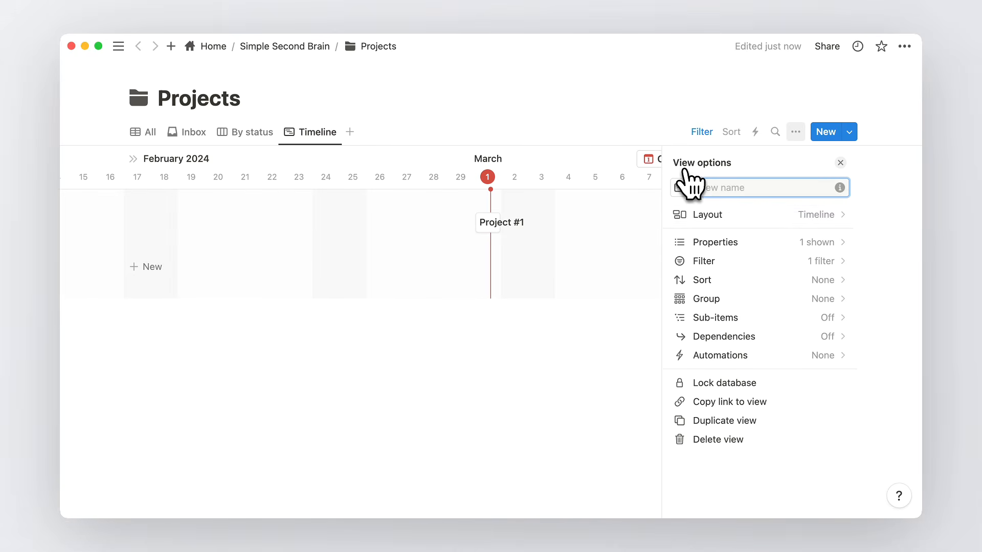
left_click(749, 236)
scroll(754, 262, "down", 3)
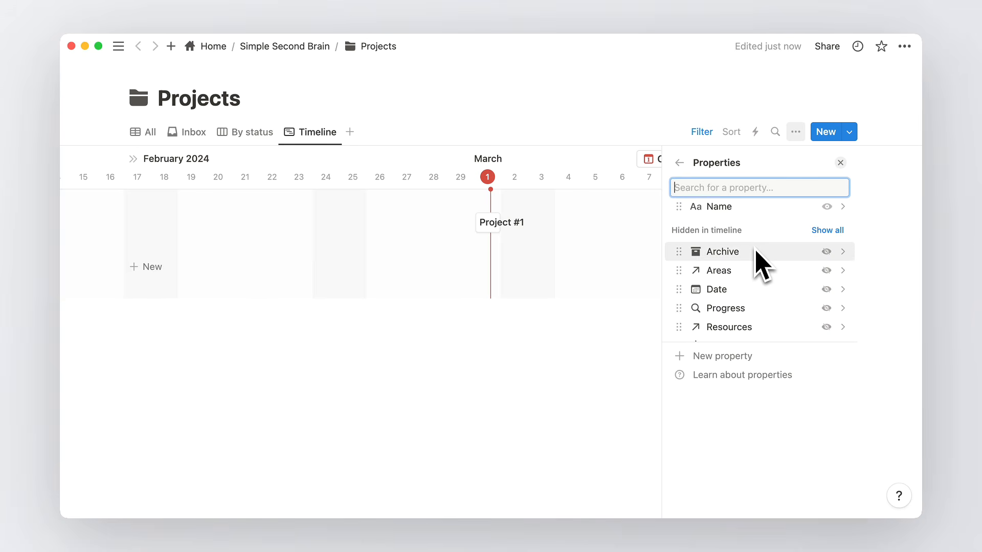
scroll(756, 256, "down", 3)
left_click(826, 301)
scroll(828, 306, "down", 3)
left_click(826, 302)
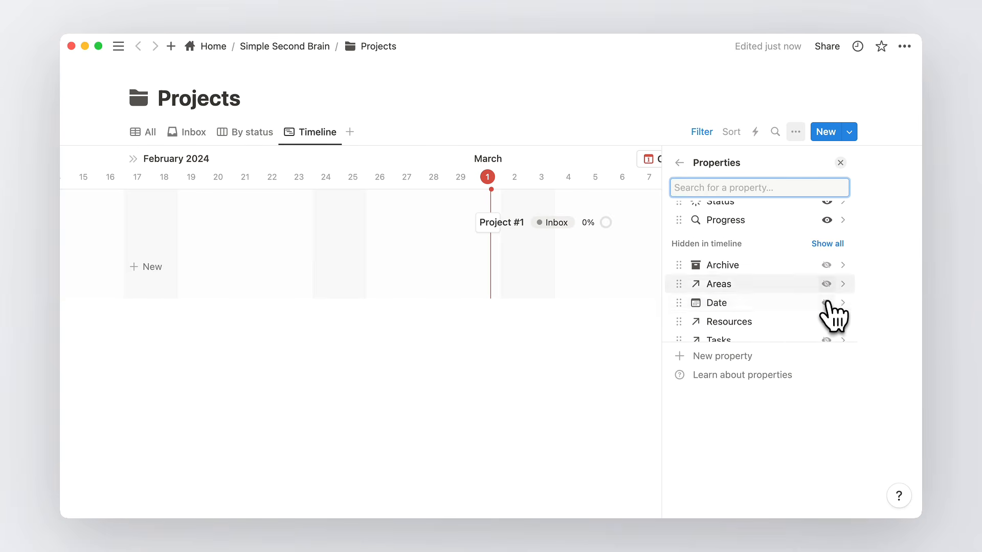
left_click(840, 163)
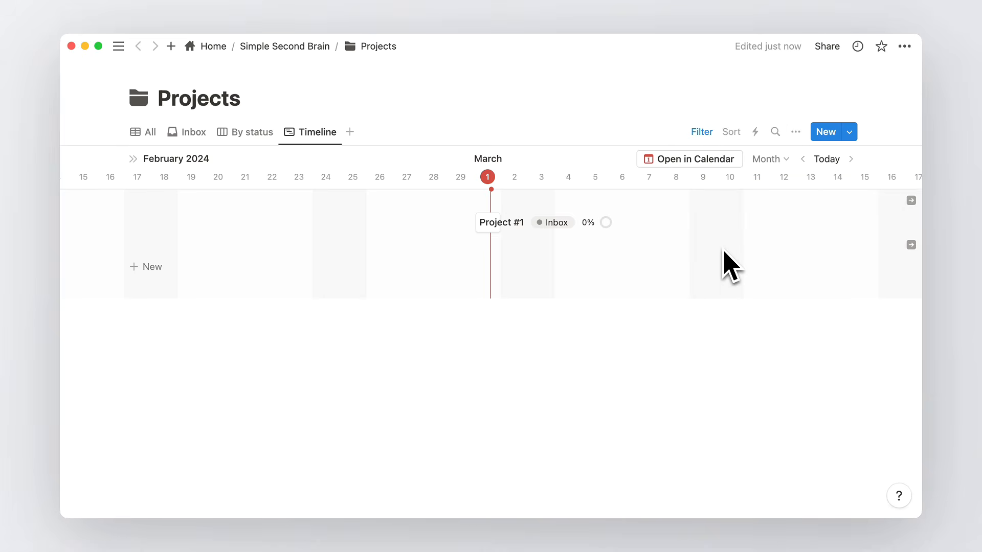
Reschedule Project #1 on the timeline to March 4–11, 2024 and check its date in the All view
left_click_drag(490, 221, 711, 224)
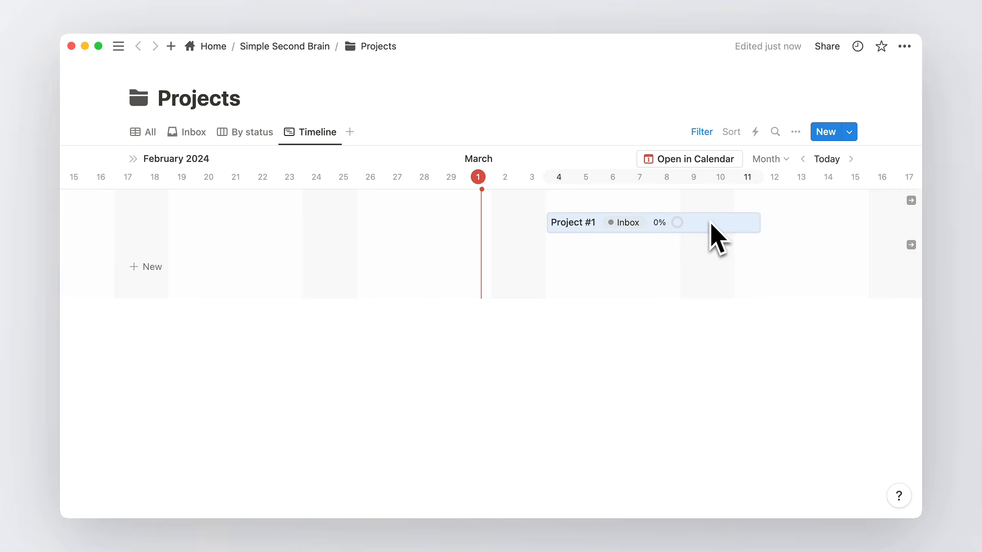
left_click(155, 132)
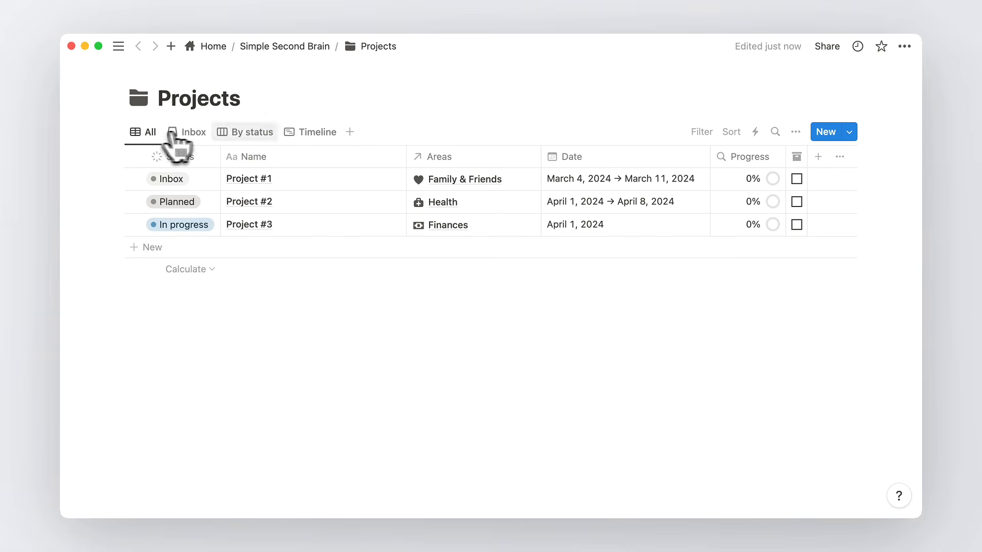
left_click(305, 134)
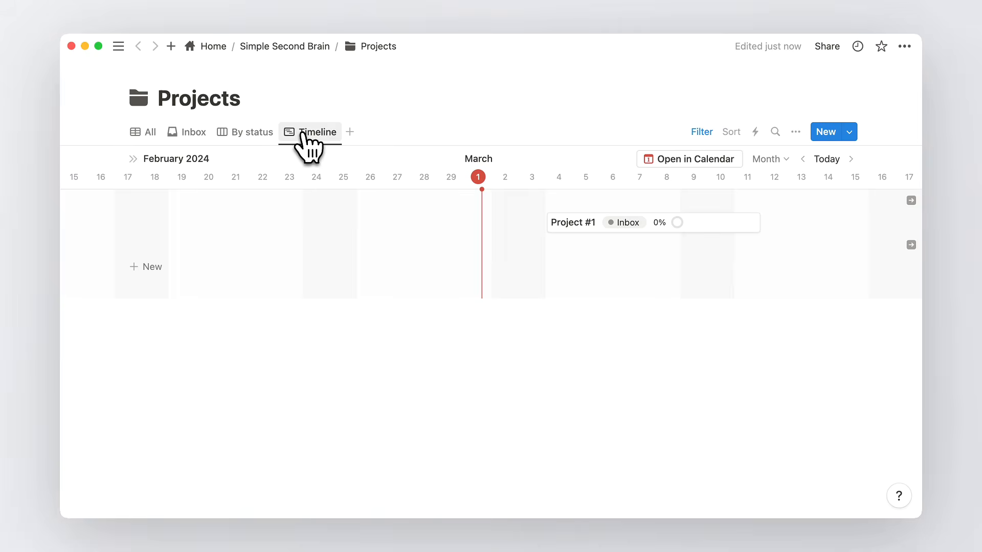
Duplicate the All view, name the copy Archive and give it the archive box icon
left_click(148, 132)
left_click(150, 134)
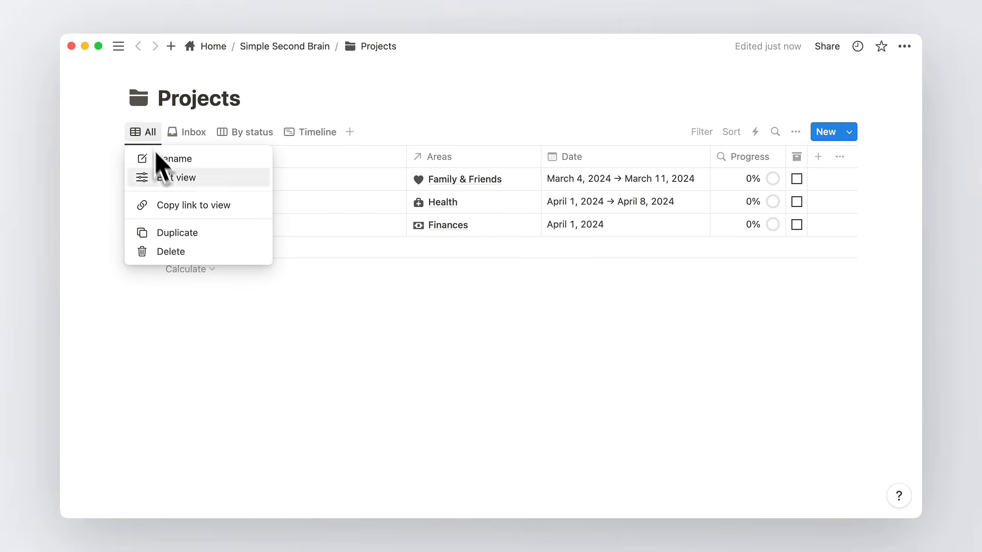
left_click(175, 230)
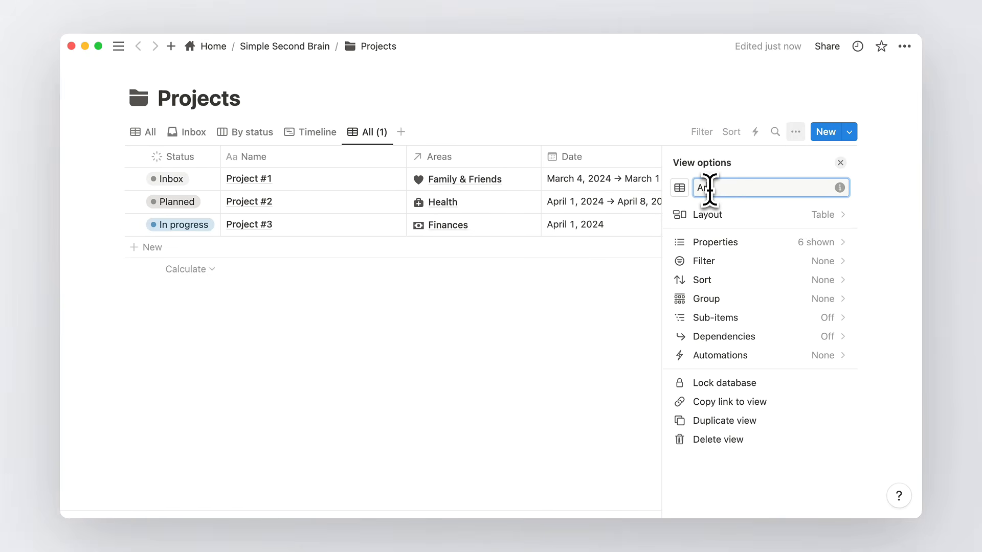
type("Archive")
left_click(680, 188)
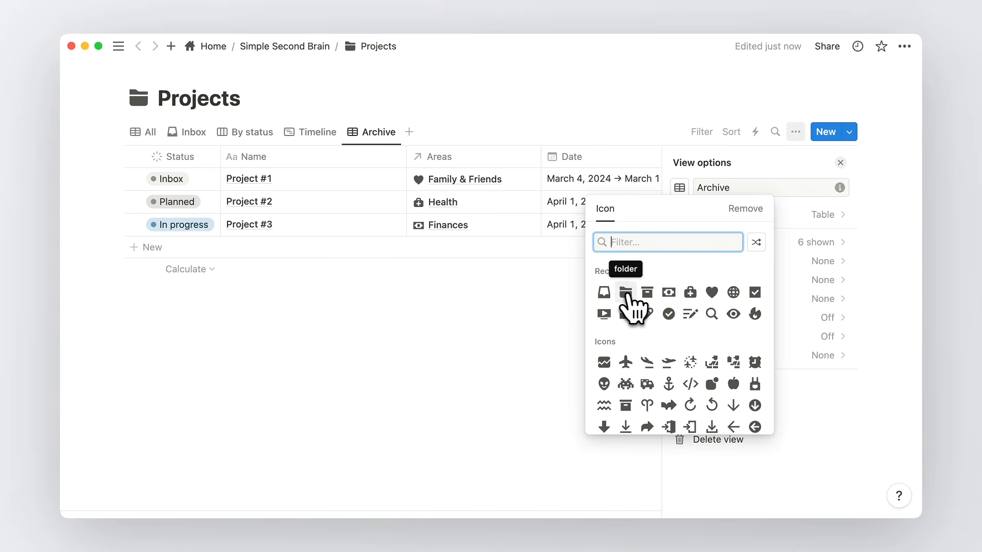
left_click(626, 289)
Filter the Archive view to show only items with Archive checked, and look over the All, Inbox and By status views
left_click(703, 134)
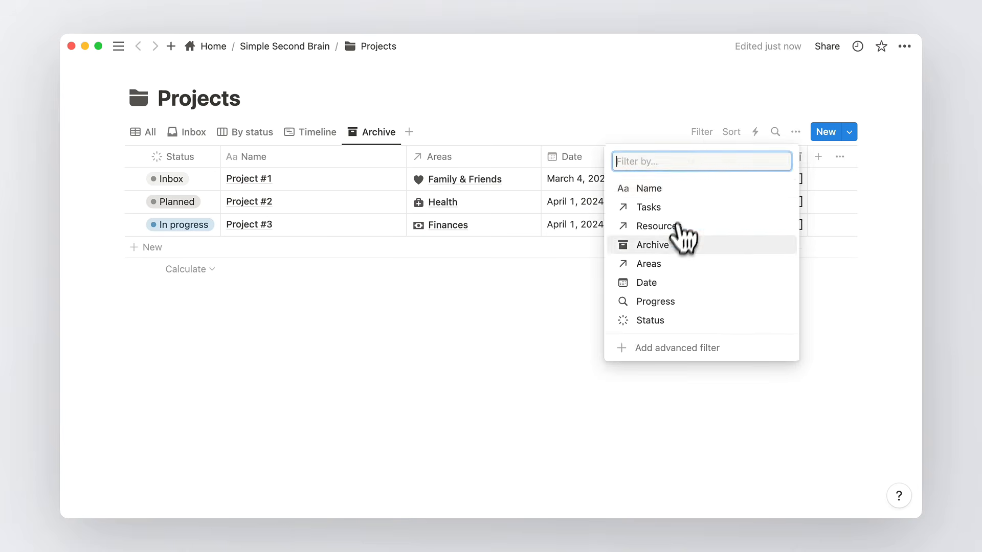
left_click(670, 243)
left_click(205, 227)
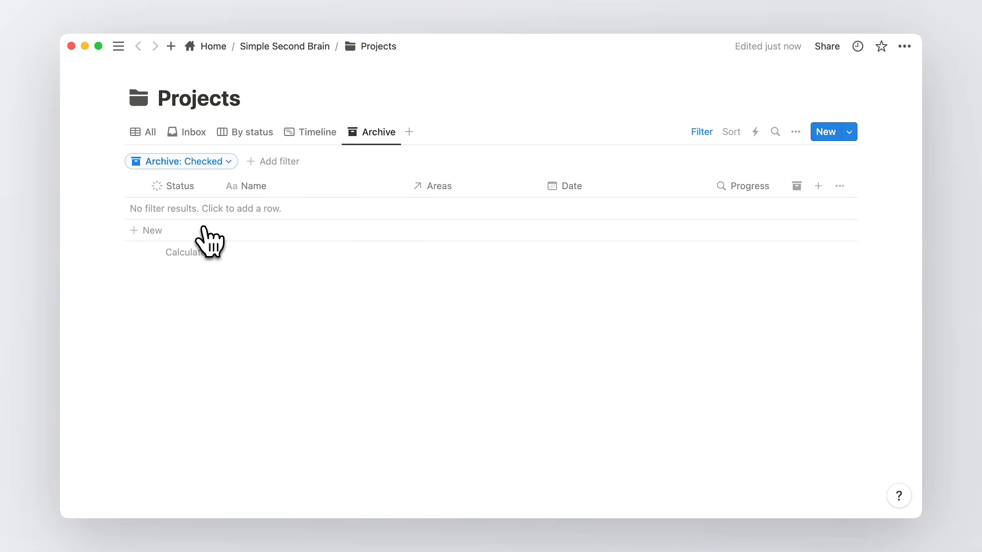
left_click(148, 135)
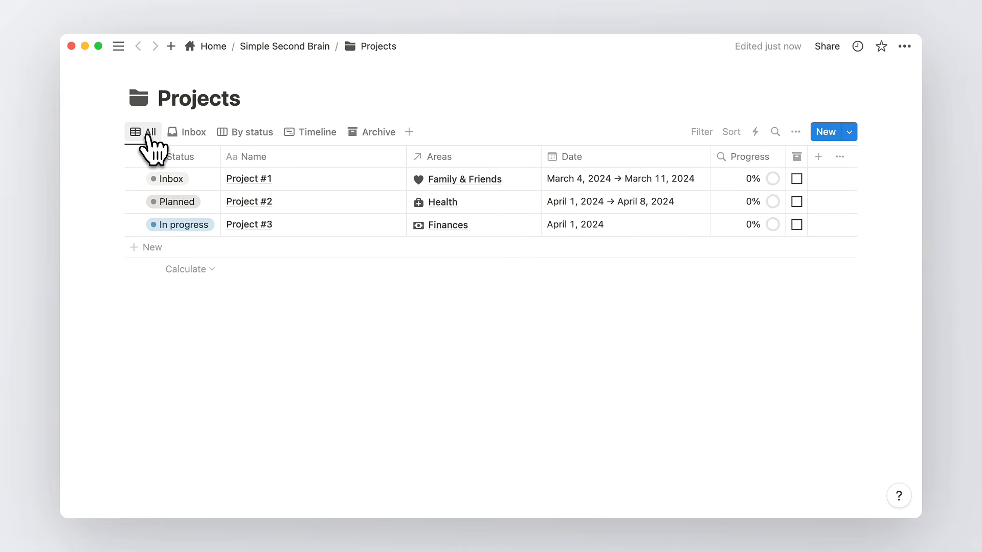
left_click(187, 134)
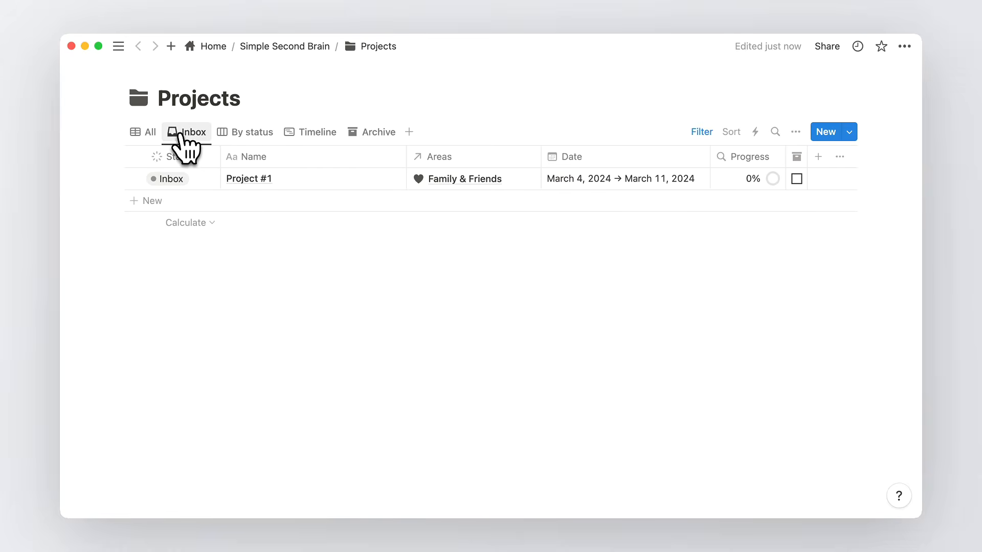
left_click(247, 133)
In the Timeline view, reschedule Project #3 to March 25–31 and Project #1 to March 18–25, 2024
left_click(307, 134)
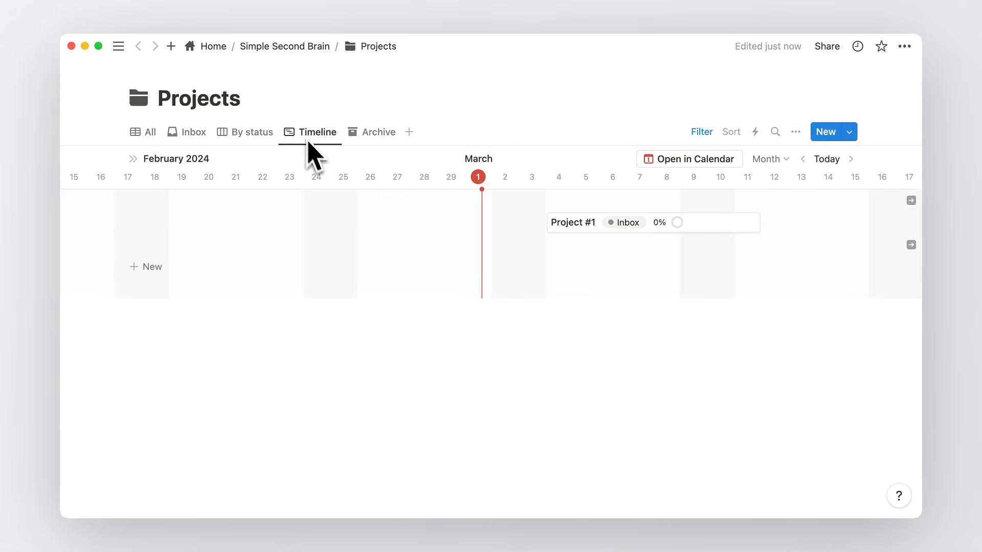
scroll(403, 259, "right", 10)
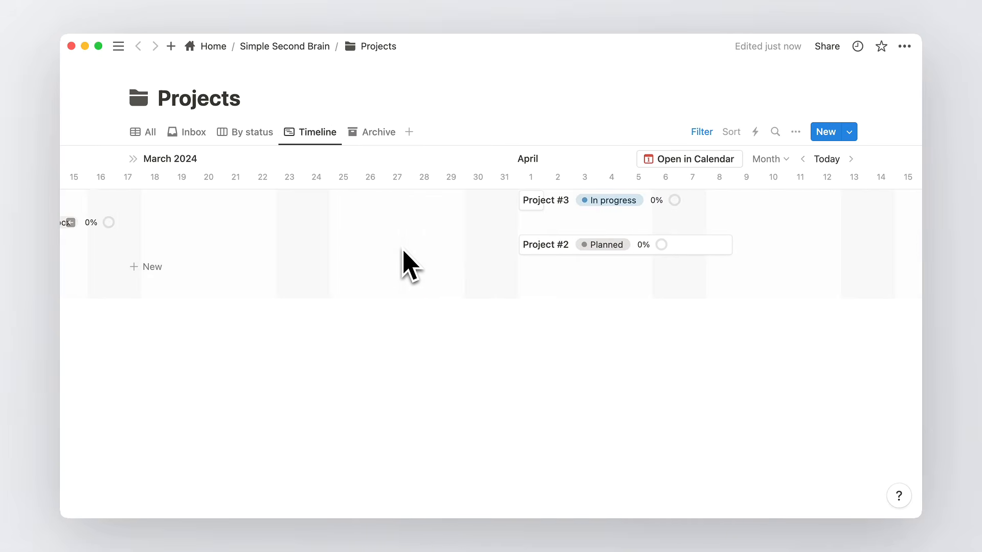
mouse_move(519, 209)
left_mouse_down()
mouse_move(336, 210)
mouse_move(516, 213)
left_mouse_up()
scroll(461, 225, "left", 5)
left_click_drag(88, 225, 487, 239)
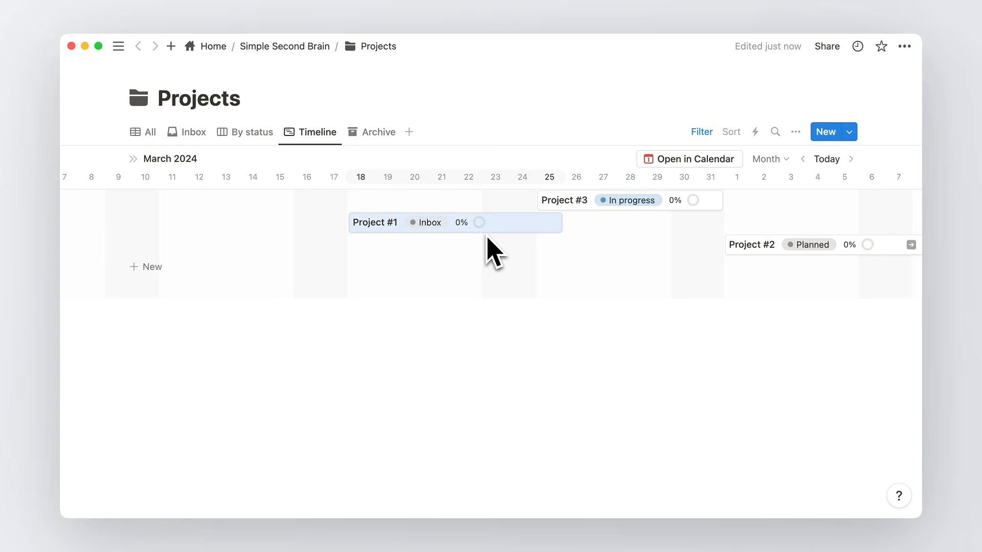
Sort the Timeline view by Date in ascending order
left_click(731, 132)
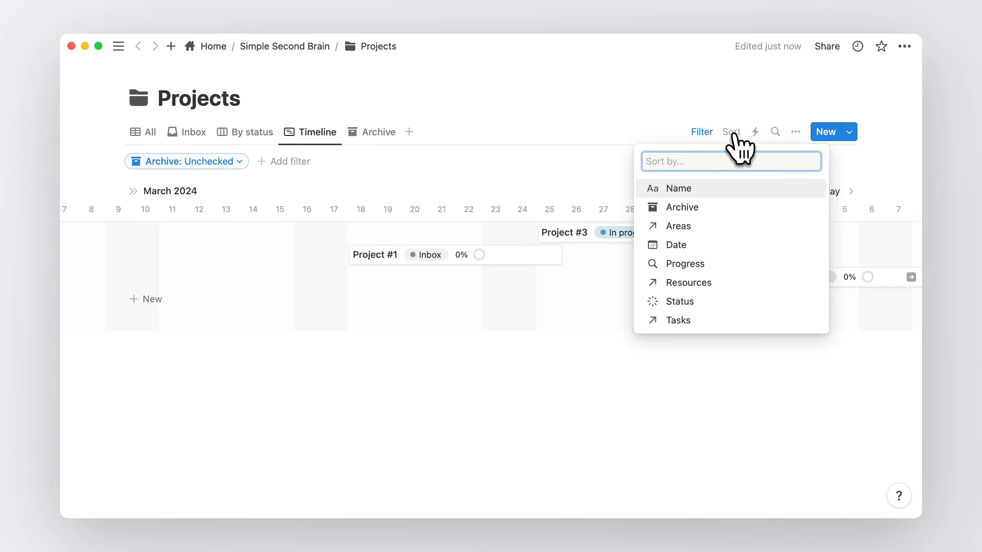
left_click(670, 246)
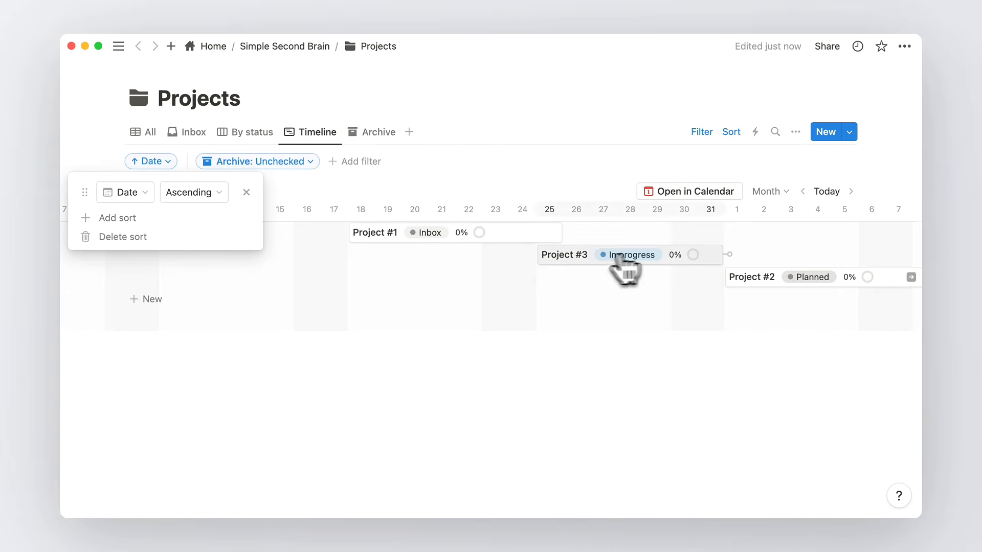
left_click(456, 171)
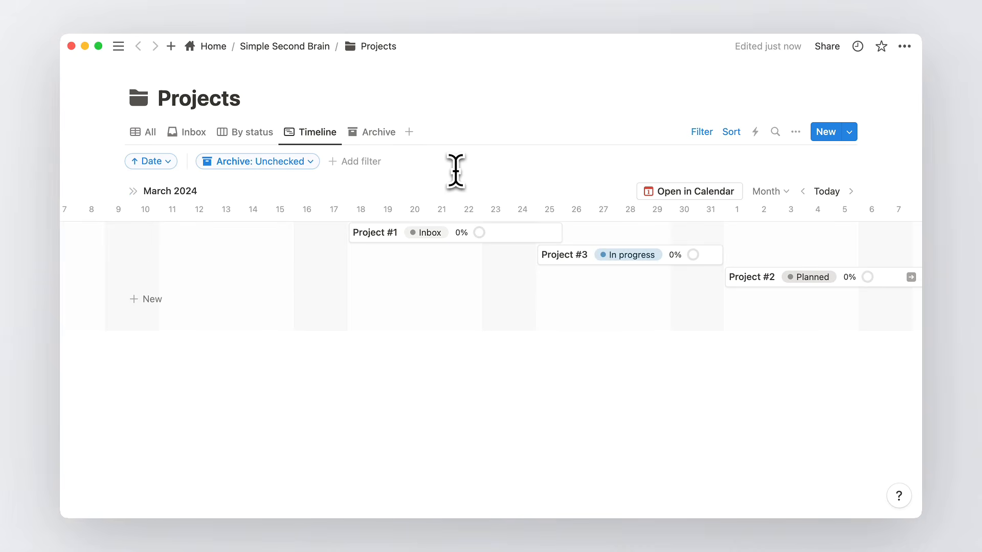
Reschedule Project #2 to March 25–April 1 and Project #3 to April 1–7, 2024, and check the dates in the All view
scroll(408, 266, "right", 5)
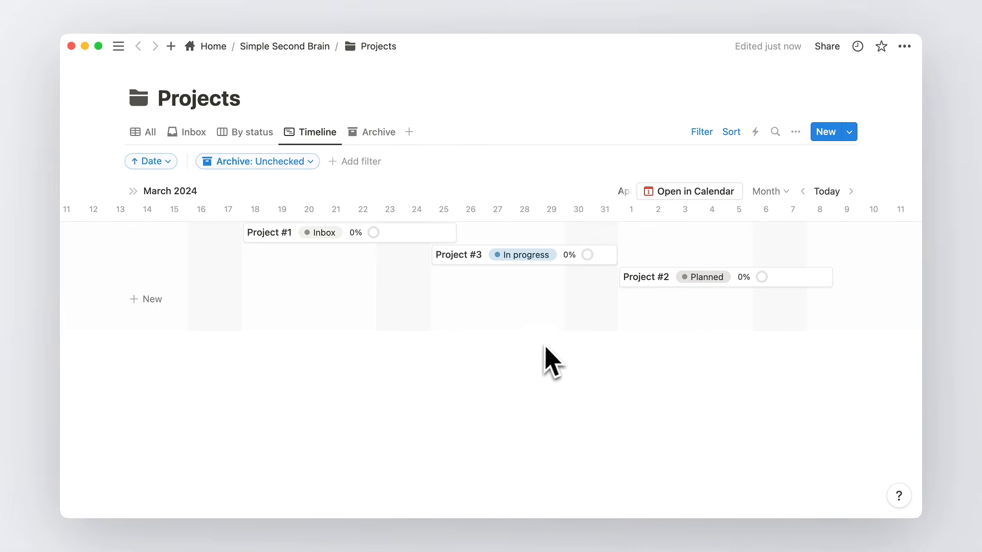
left_click_drag(645, 282, 657, 258)
left_click(571, 360)
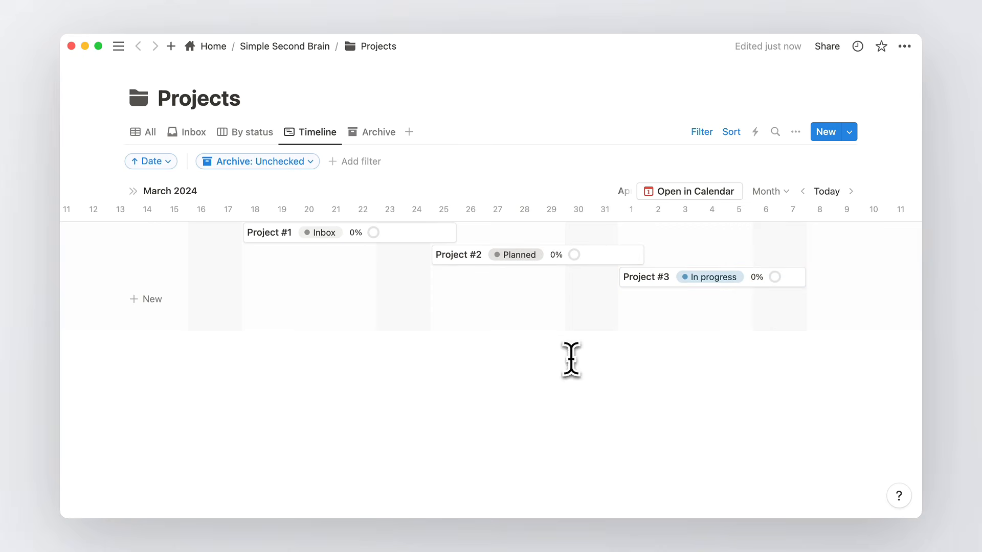
left_click(144, 132)
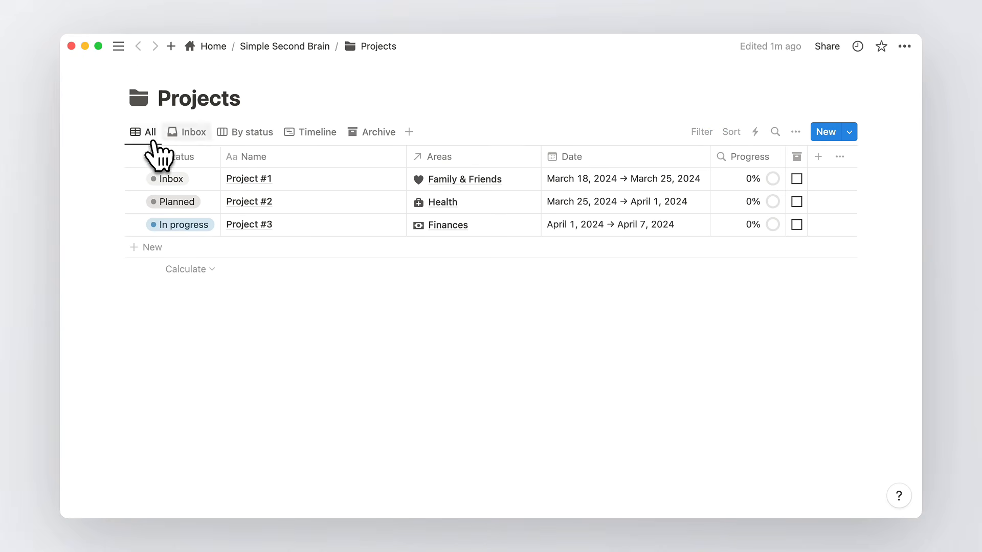
Open the Tasks database from the Simple Second Brain page and give it the checked-box icon
left_click(313, 50)
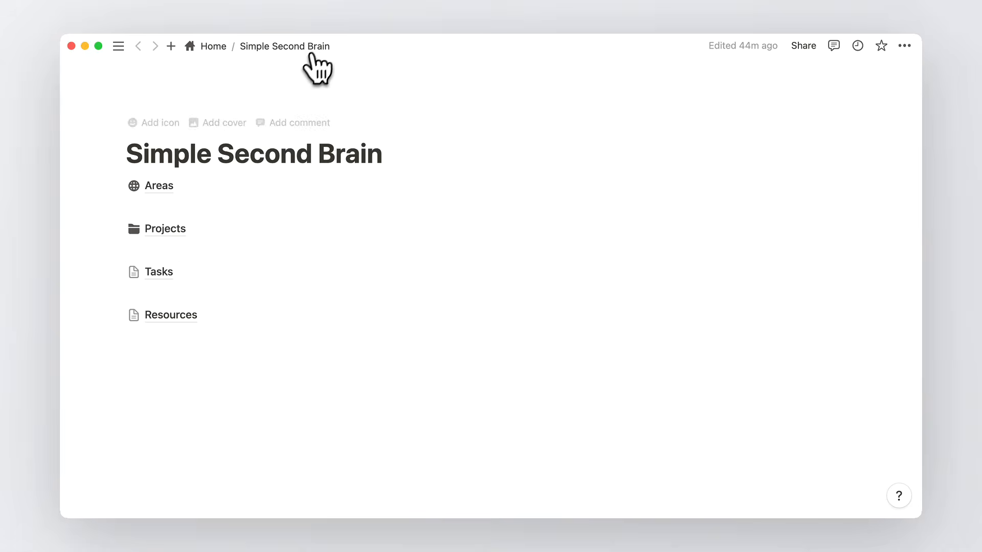
left_click(172, 270)
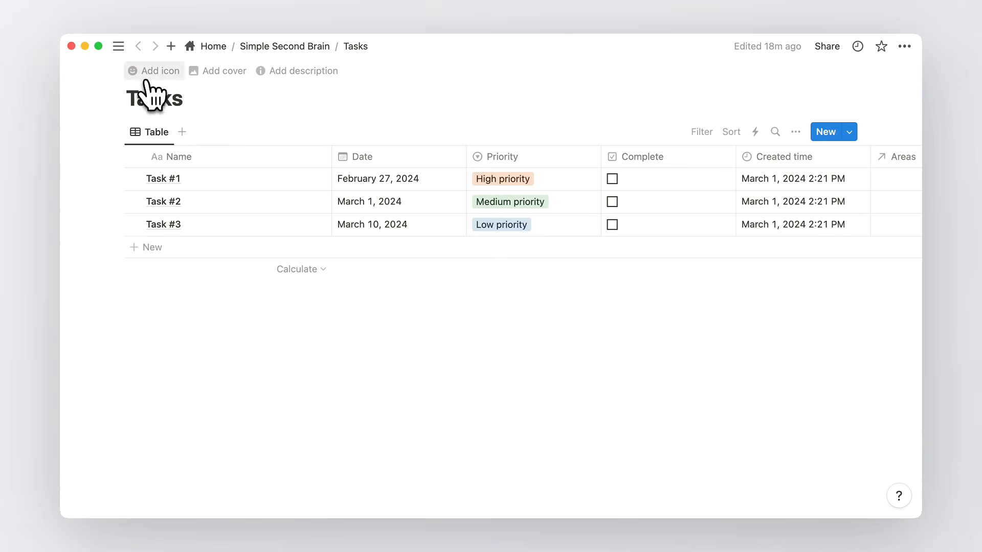
left_click(148, 70)
left_click(129, 128)
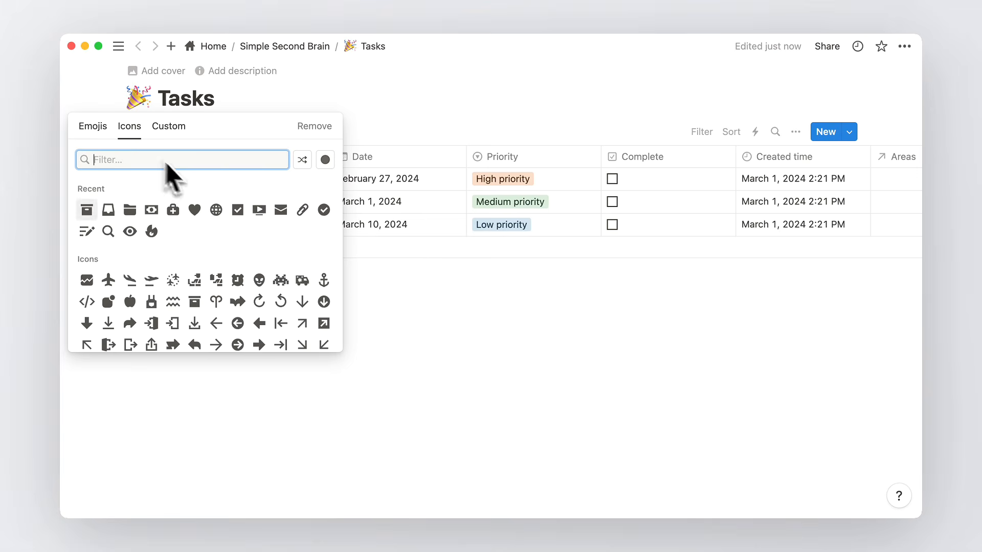
left_click(244, 209)
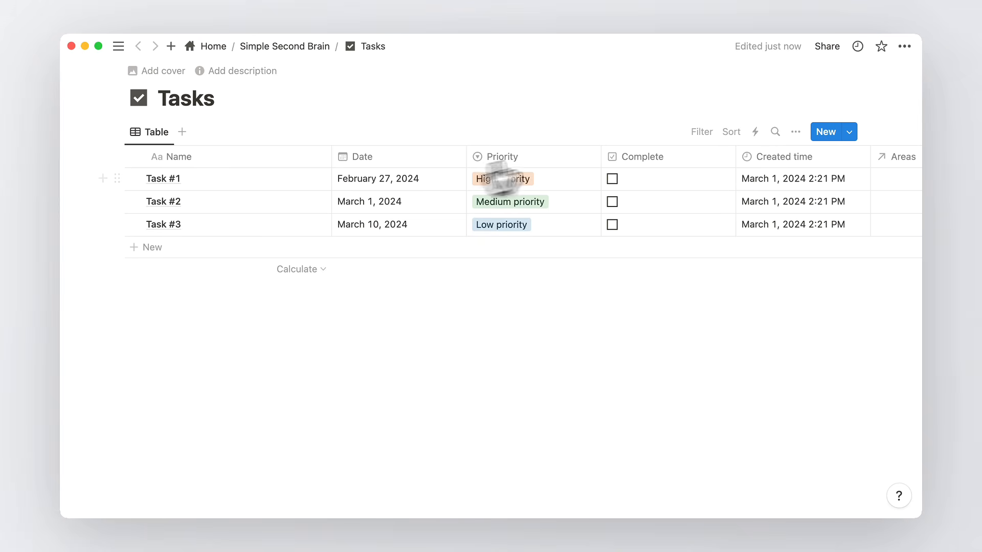
Make Complete a narrow first column ahead of Name in the Tasks table, and hide the Created time property
left_click_drag(736, 158, 138, 164)
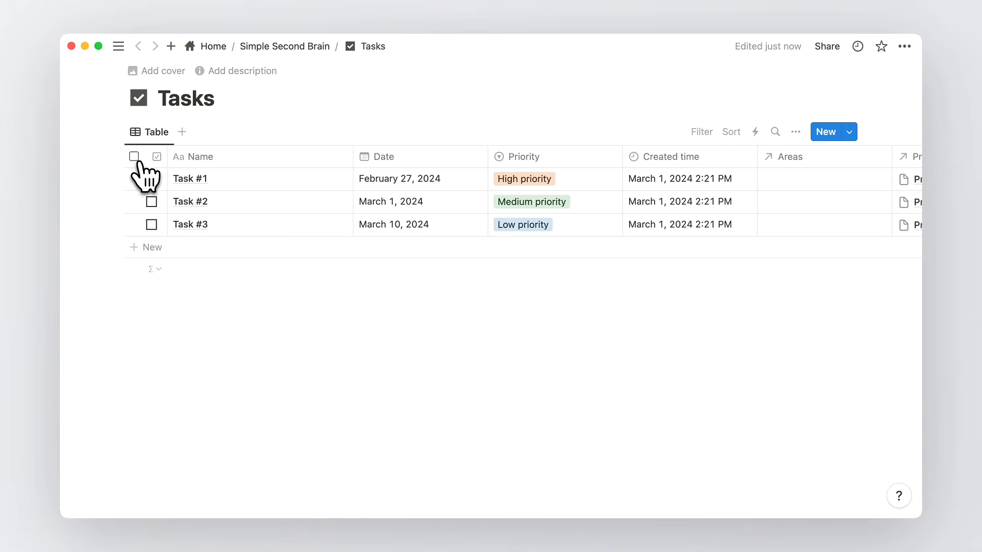
left_click(660, 159)
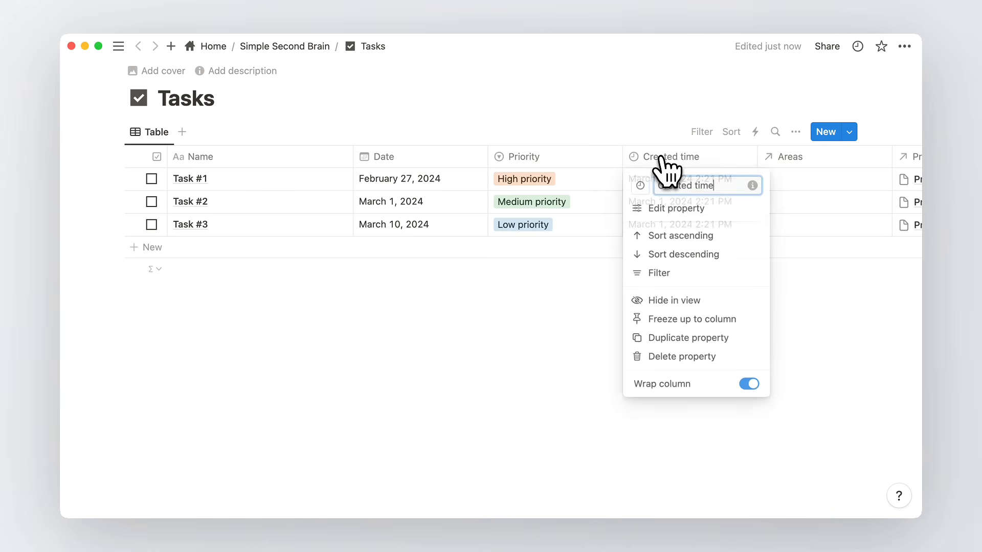
left_click(686, 305)
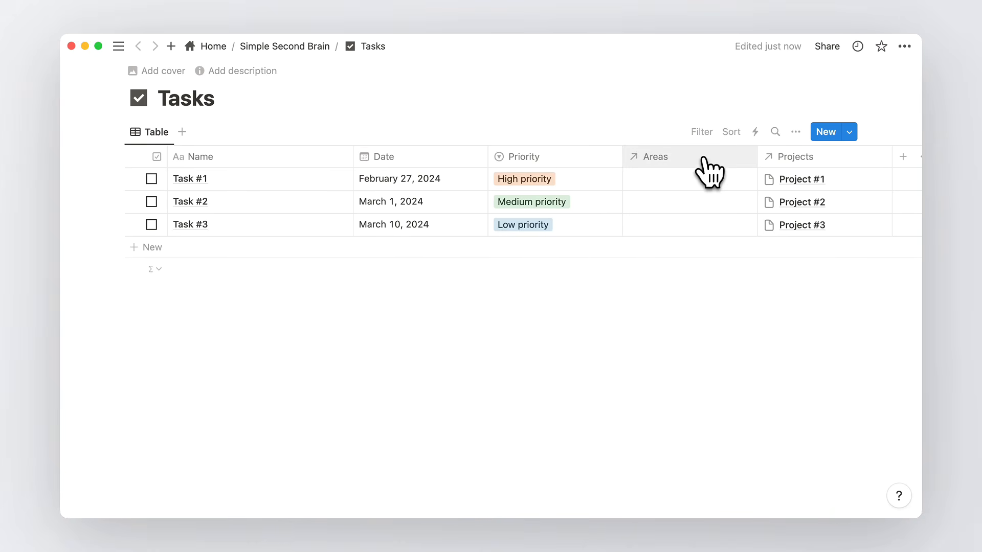
Rename the Tasks table view to All
left_click(148, 134)
left_click(166, 177)
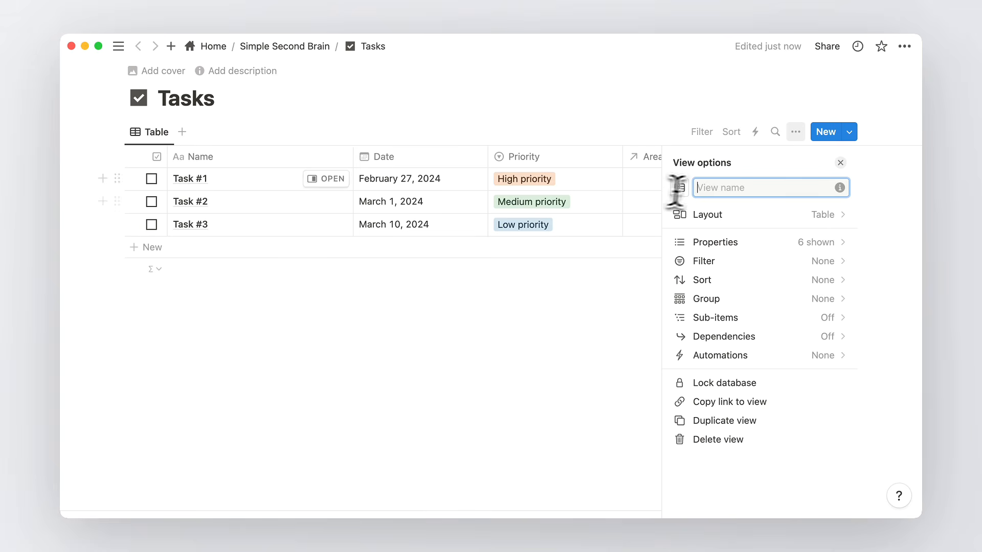
key("Escape")
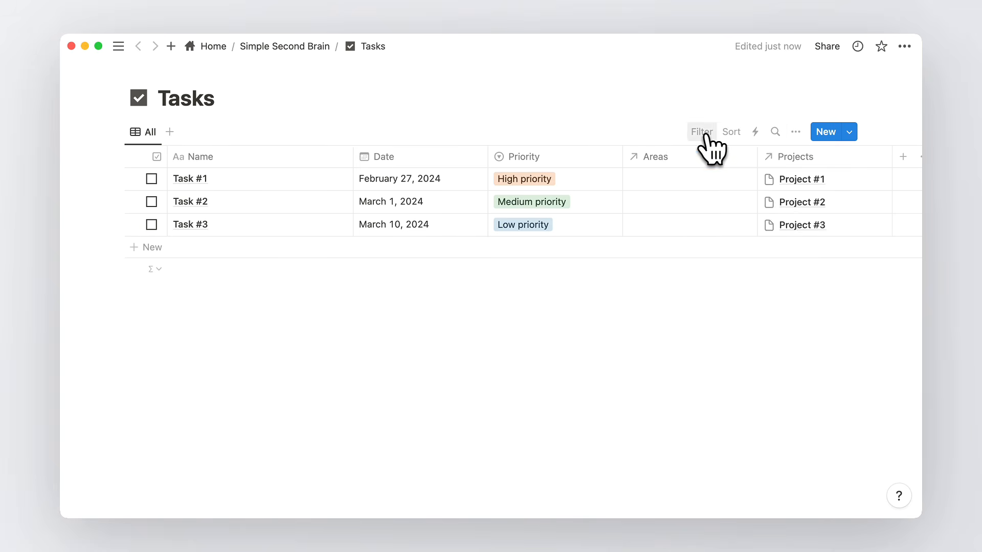
Sort the All view of Tasks by Date ascending, with Priority as a second sort
left_click(736, 133)
left_click(690, 263)
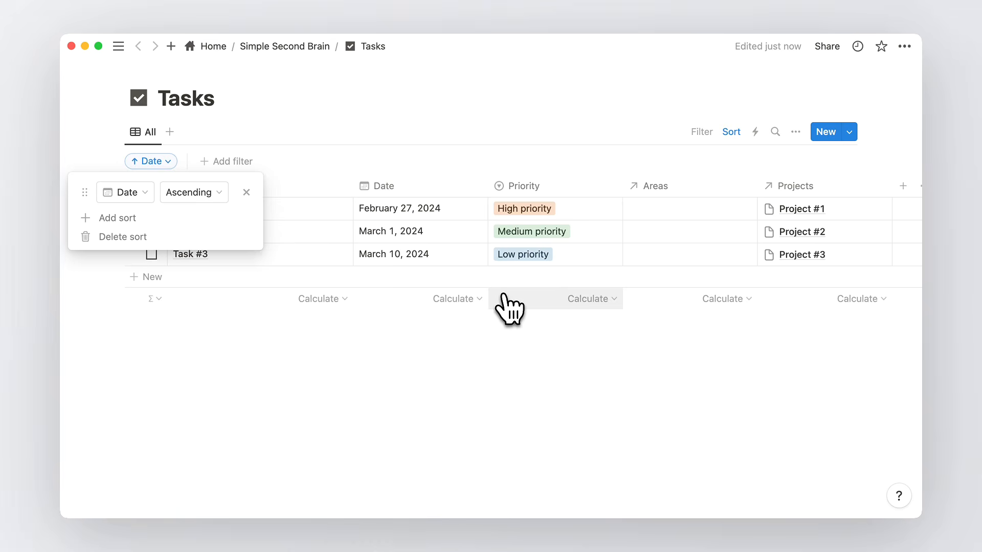
left_click(109, 218)
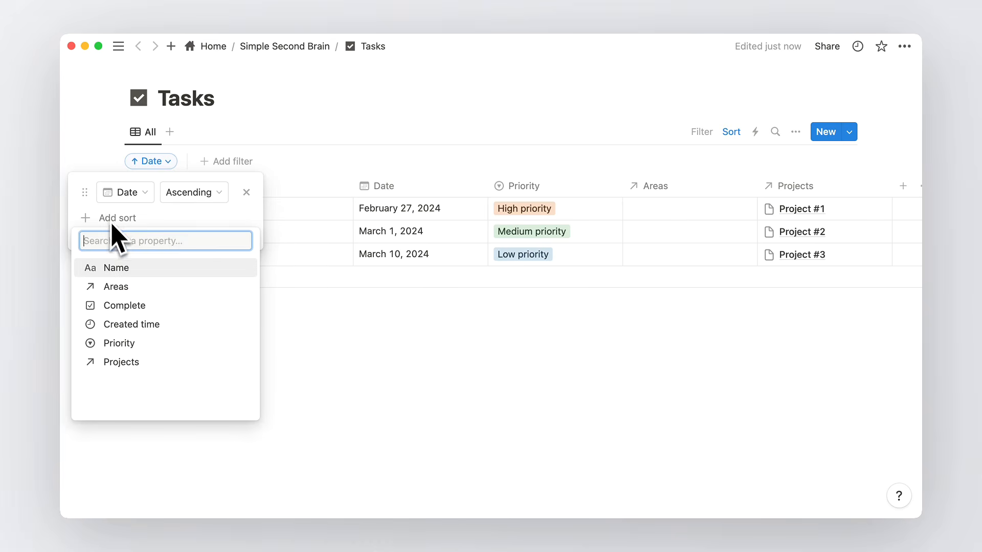
left_click(134, 343)
left_click(141, 355)
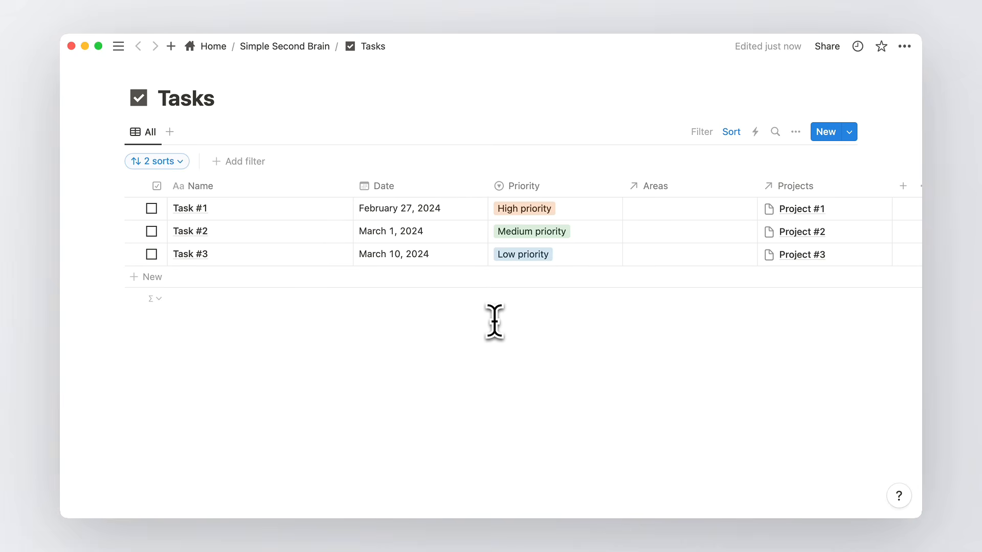
Filter the All view of Tasks to show only items with Complete unchecked
left_click(704, 131)
left_click(704, 131)
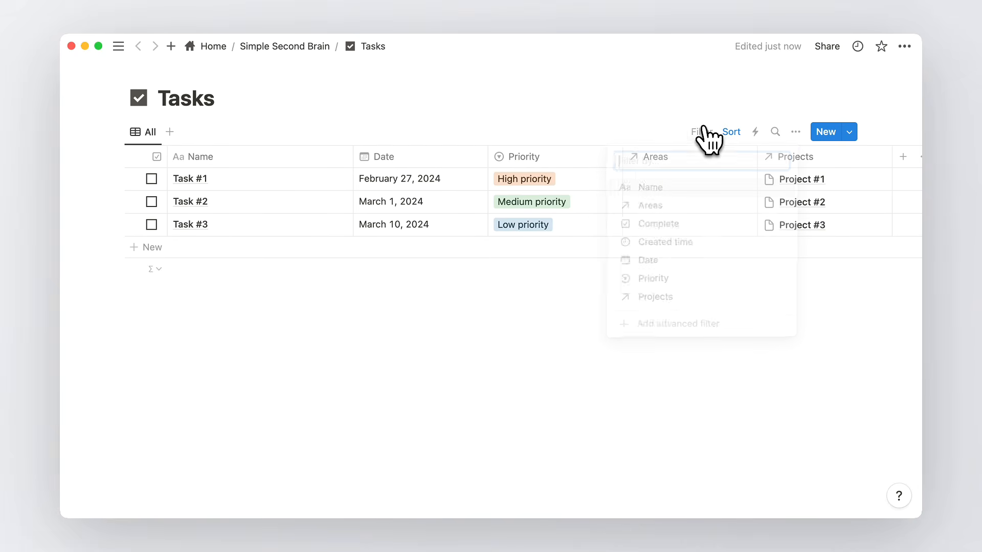
left_click(671, 230)
left_click(285, 209)
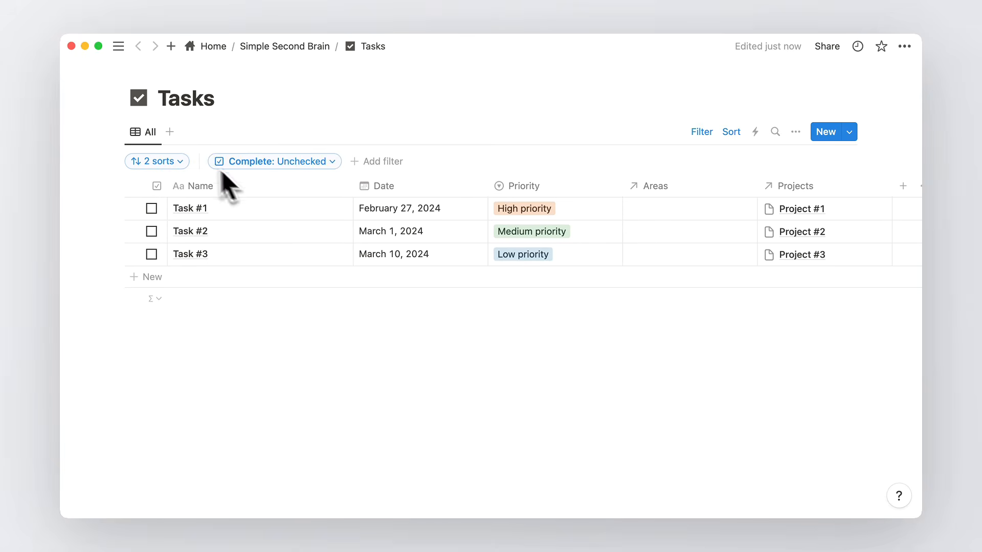
Add a List view named Inbox to the Tasks database
left_click(170, 133)
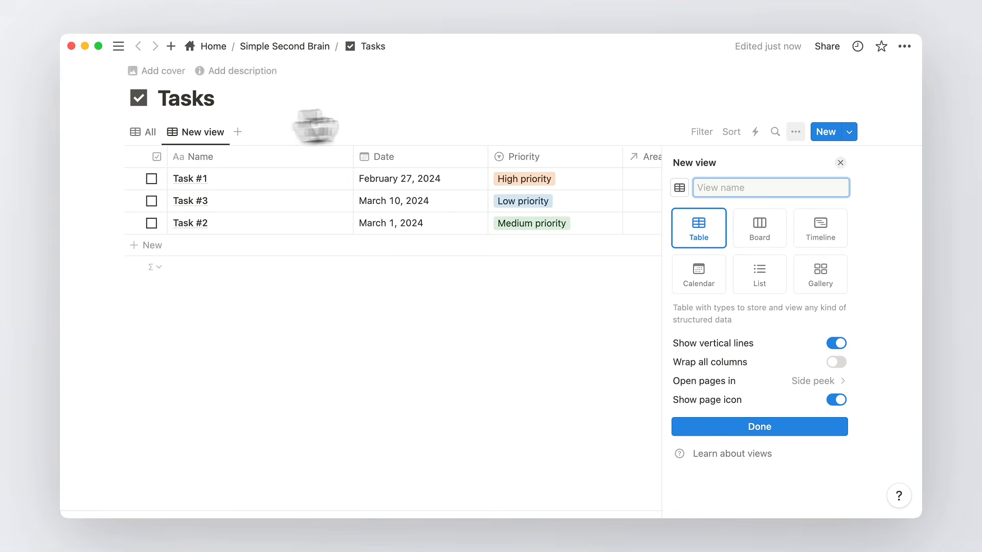
type("Inb")
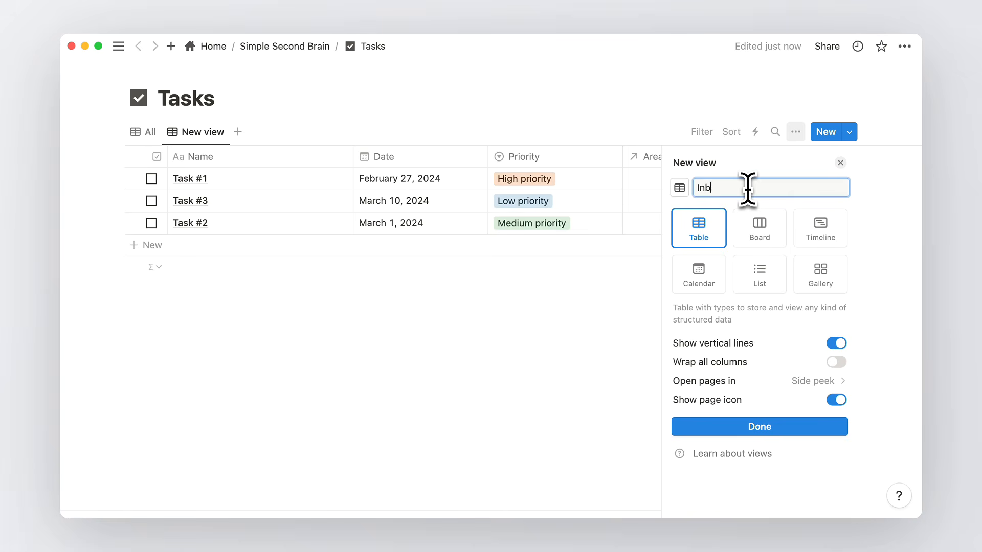
left_click(778, 282)
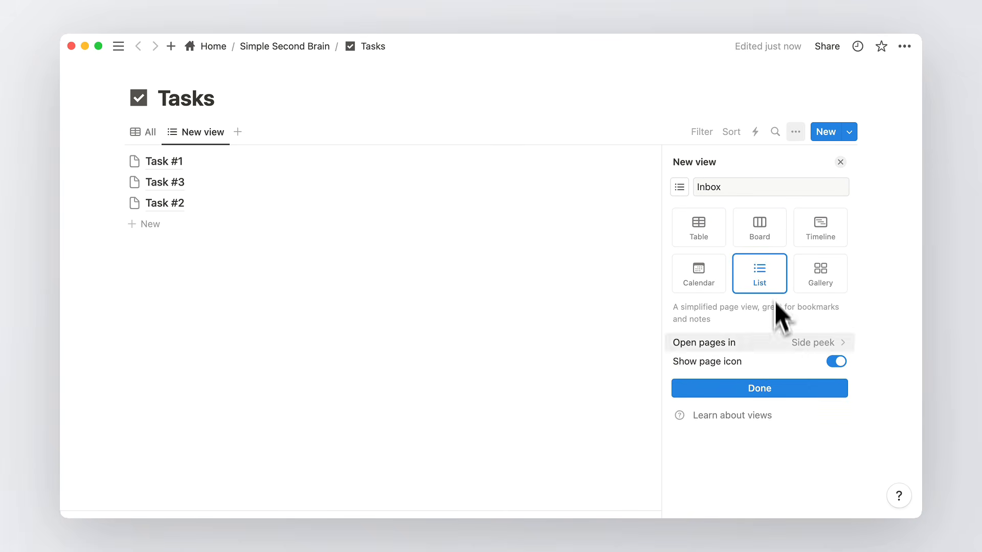
left_click(790, 388)
Show the Projects, Priority and Complete properties in the Inbox list view and hide Date
left_click(793, 241)
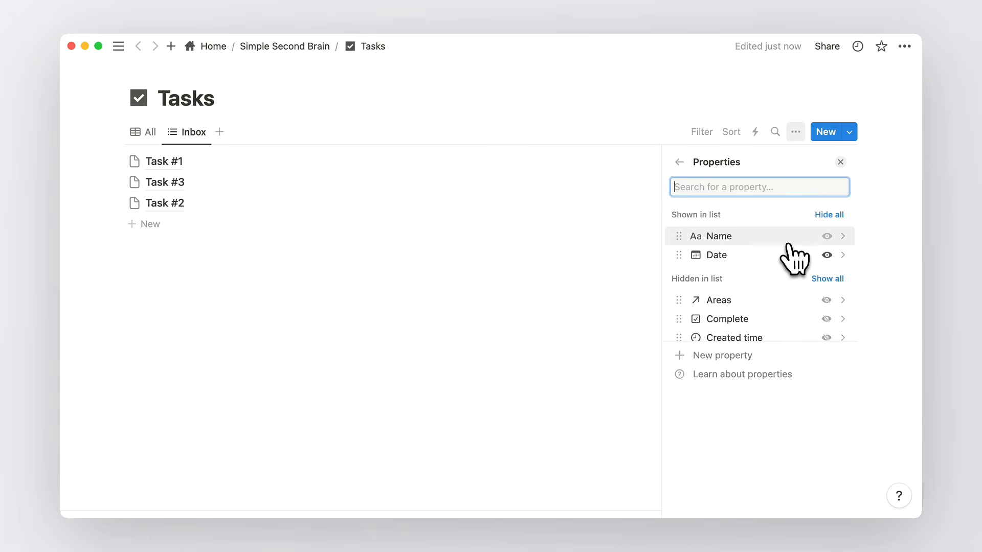
scroll(796, 298, "down", 2)
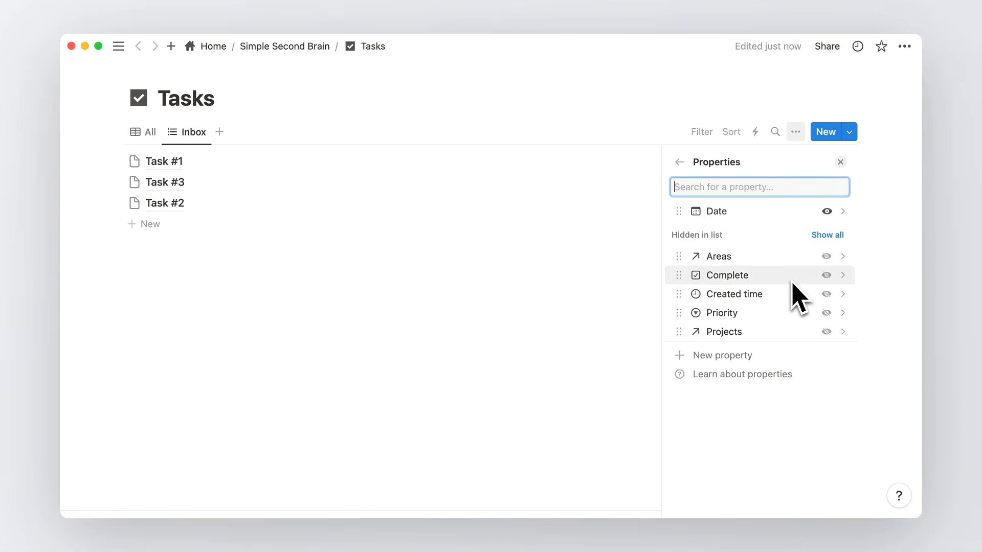
left_click(826, 332)
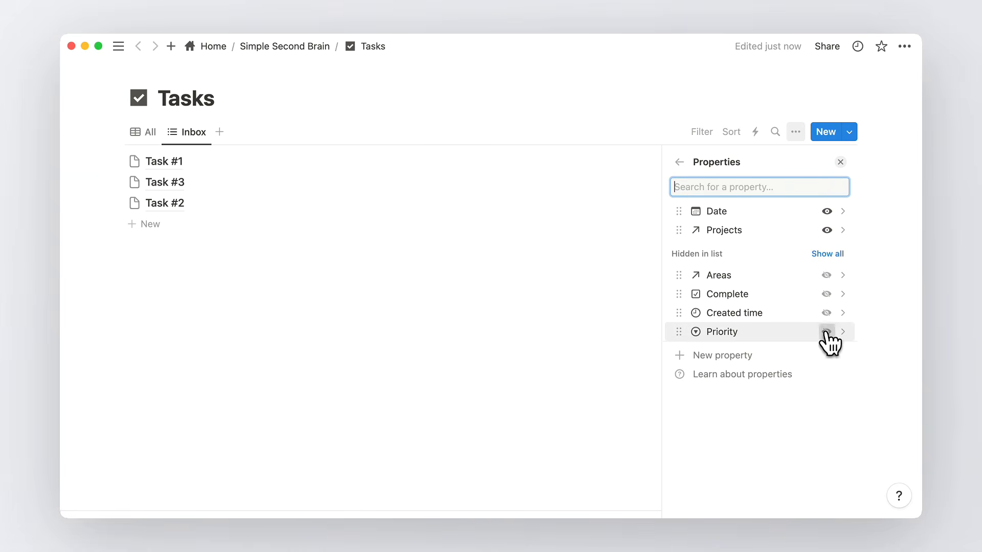
left_click(826, 332)
left_click(826, 313)
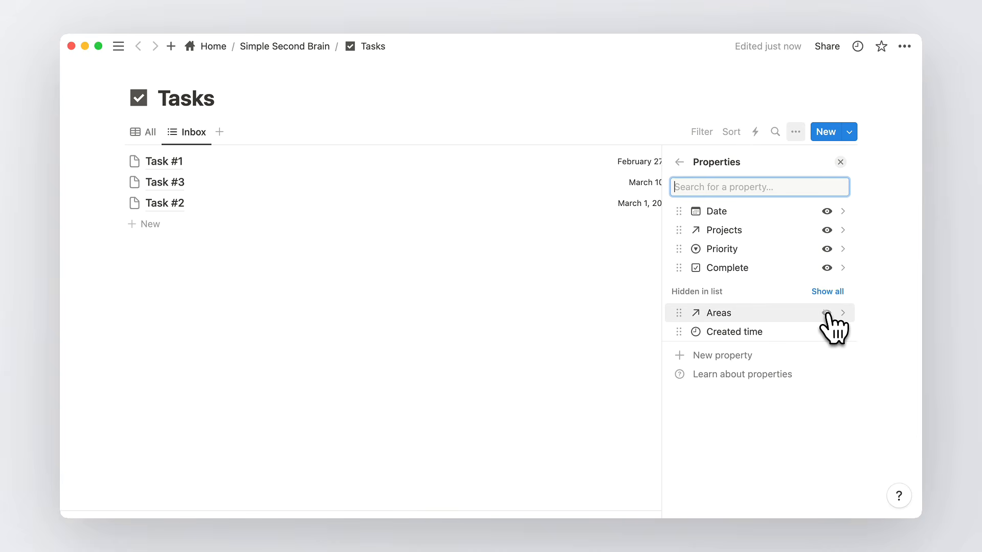
left_click(826, 211)
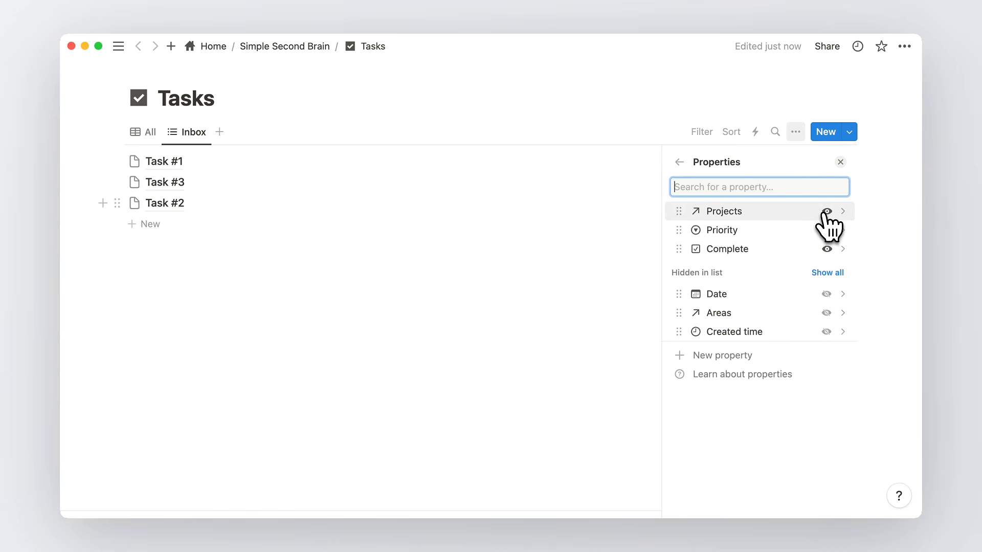
Filter the Inbox view of Tasks to items whose Date is empty and whose Complete checkbox is unchecked
left_click(840, 162)
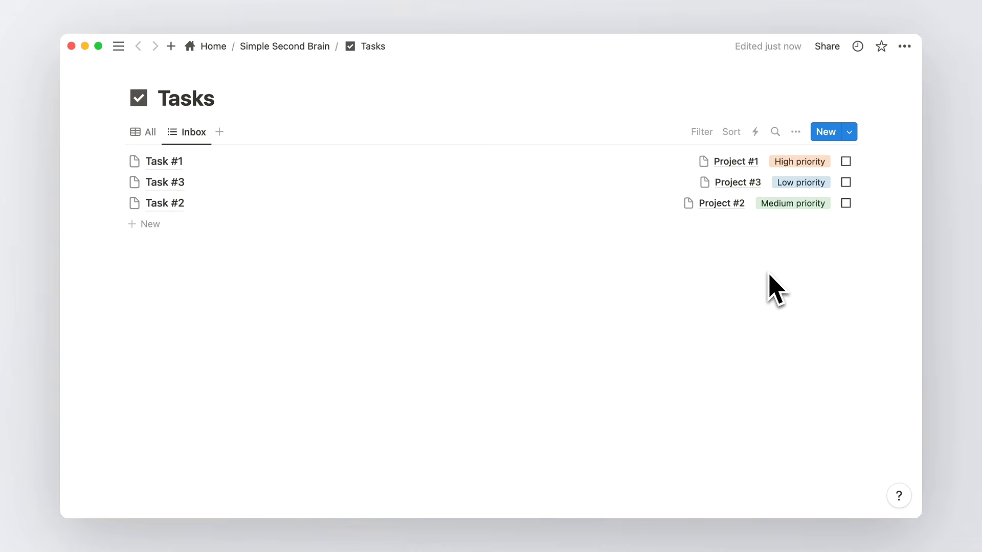
left_click(703, 132)
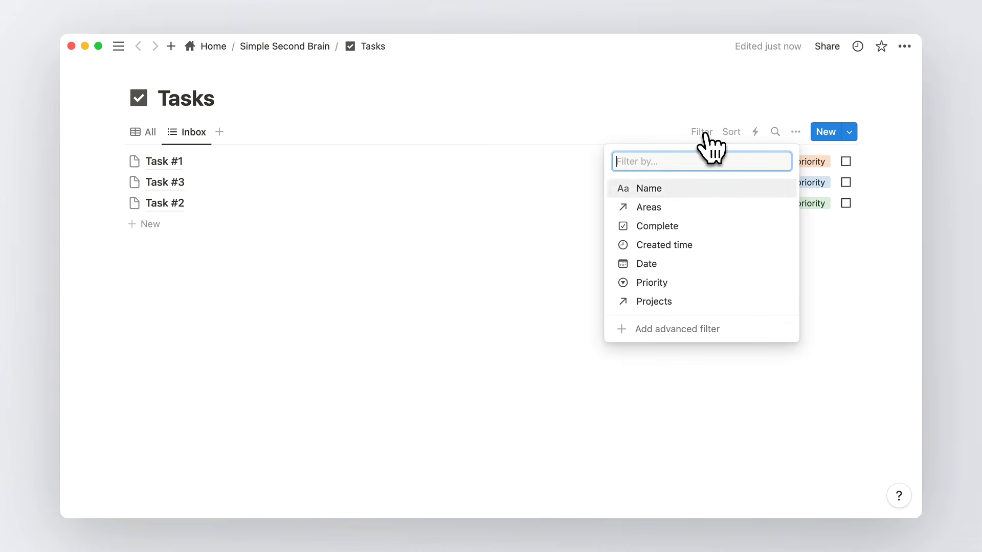
left_click(656, 264)
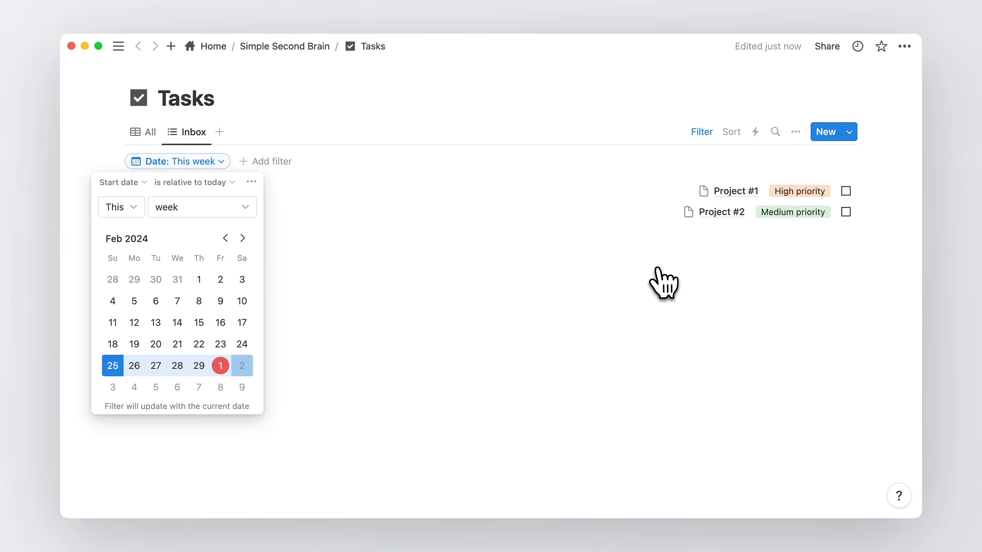
left_click(227, 183)
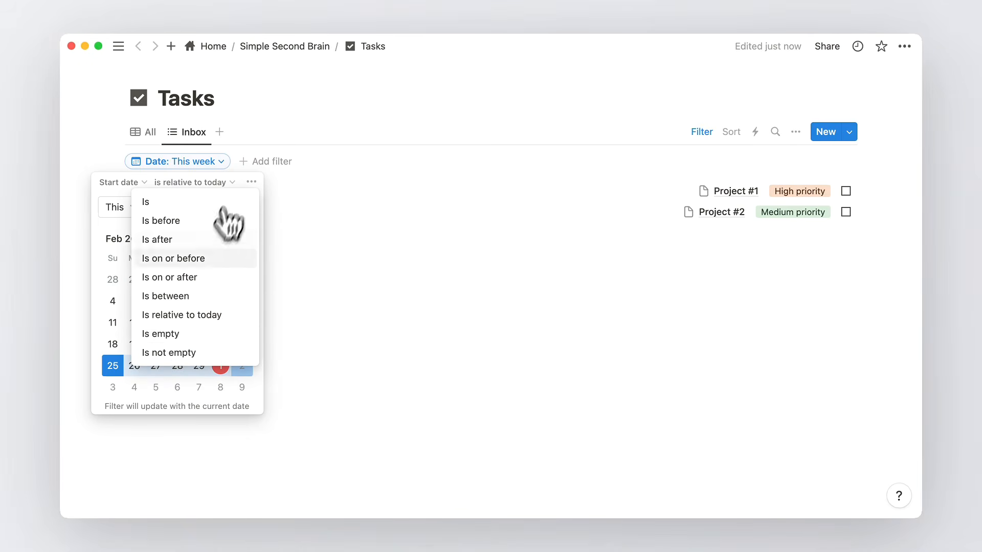
left_click(161, 334)
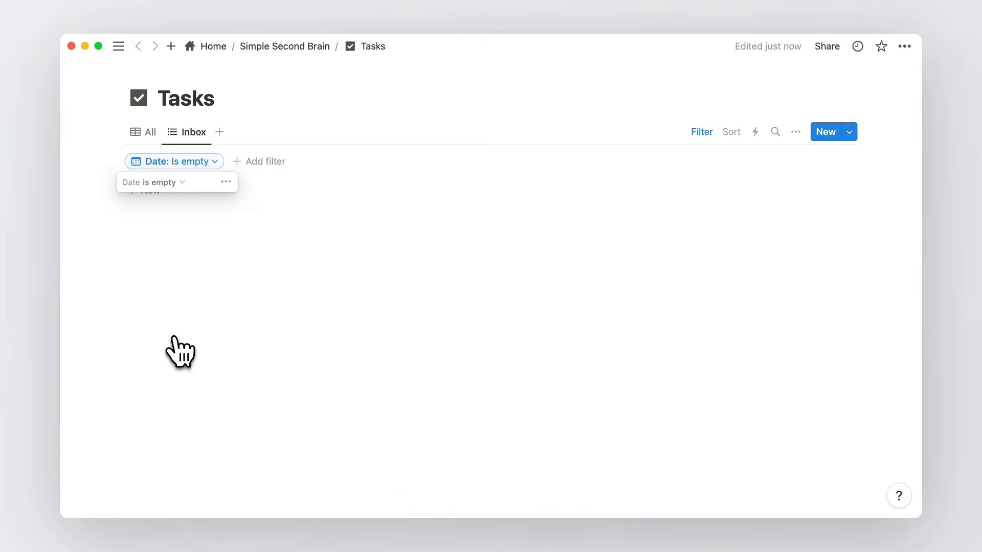
left_click(265, 162)
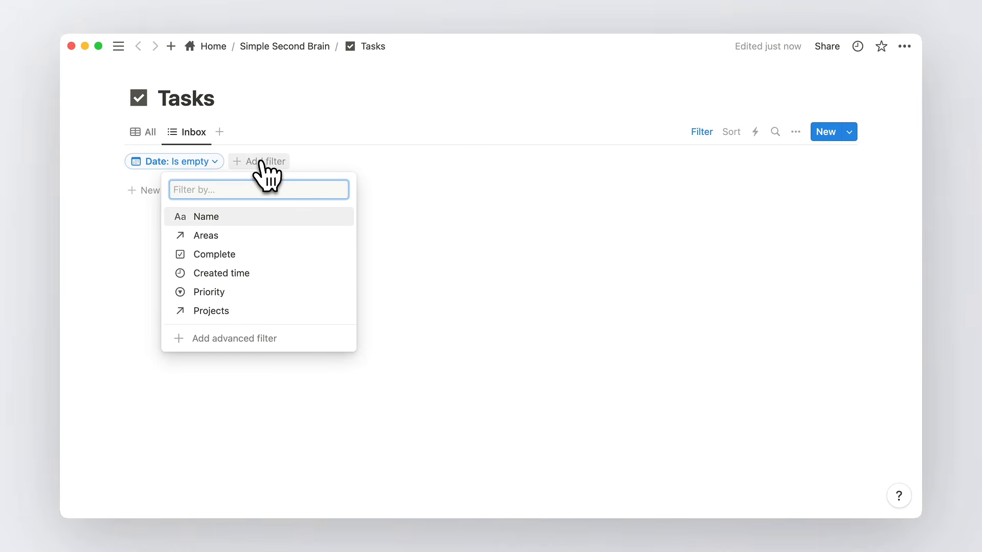
left_click(237, 254)
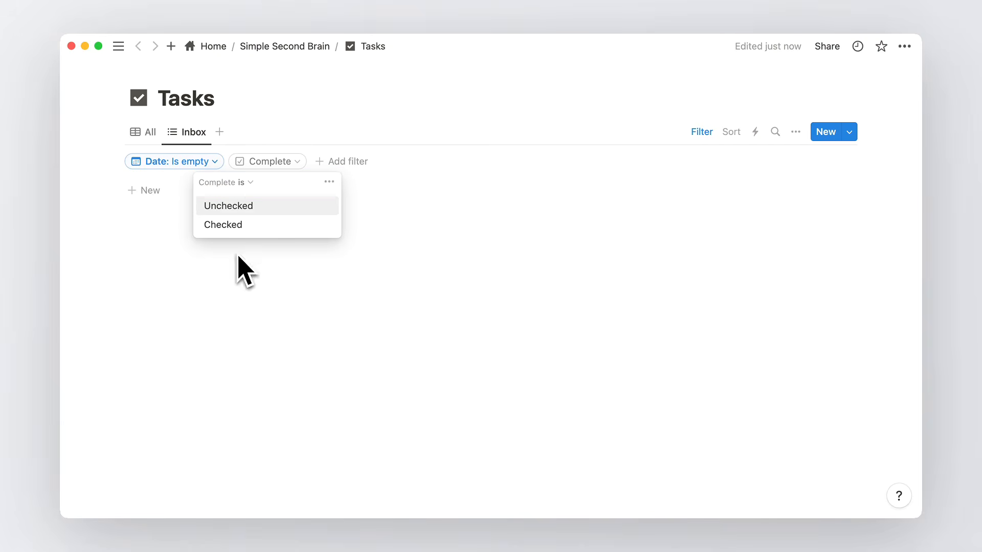
left_click(252, 207)
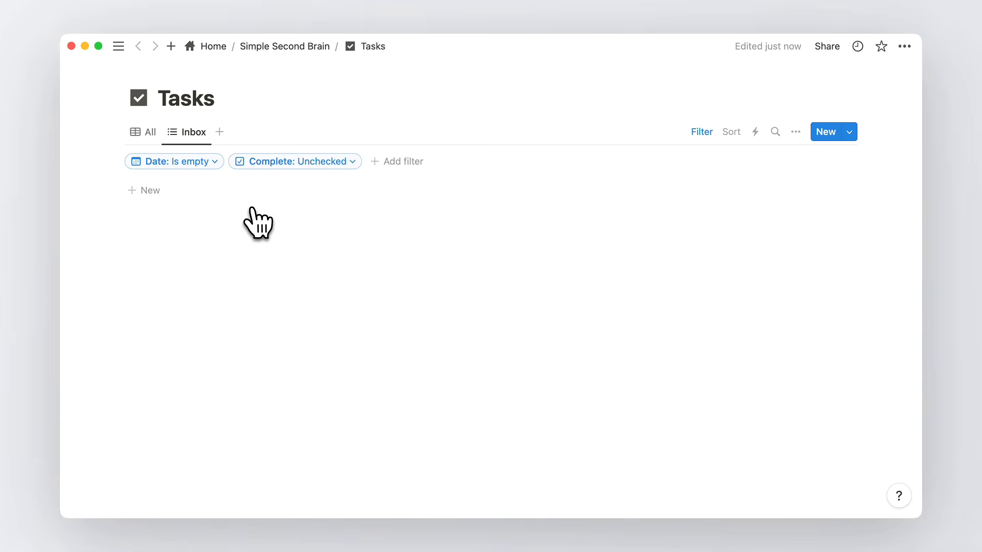
Change the Inbox view's icon to the inbox tray icon
left_click(192, 134)
left_click(212, 178)
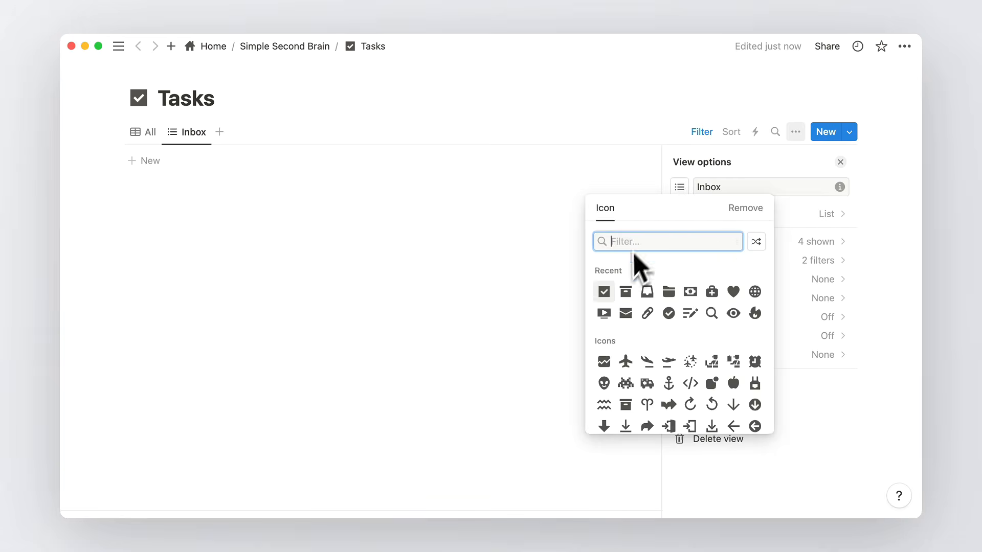
left_click(649, 289)
left_click(841, 162)
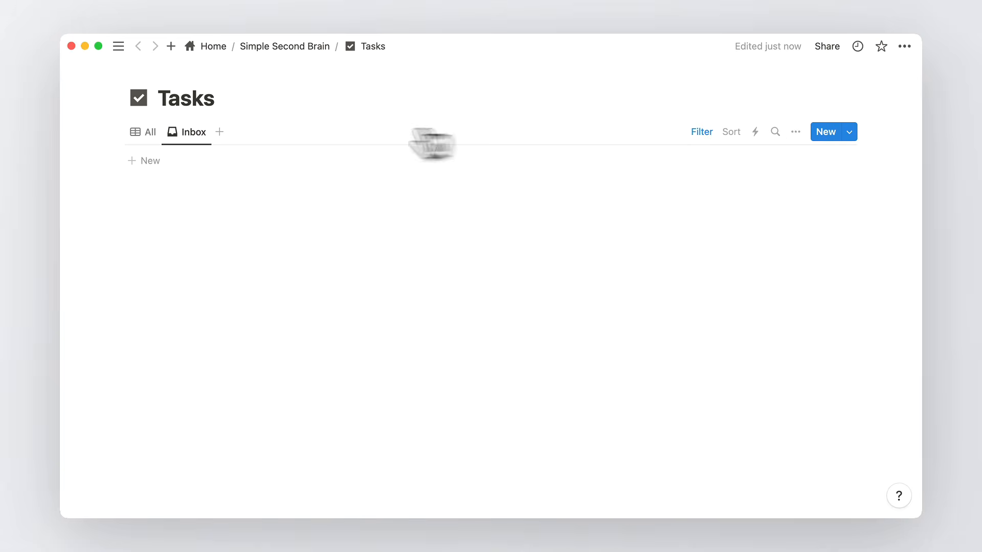
Duplicate the Inbox view, name the copy Upcoming and give it the fast-forward icon
left_click(204, 136)
left_click(241, 230)
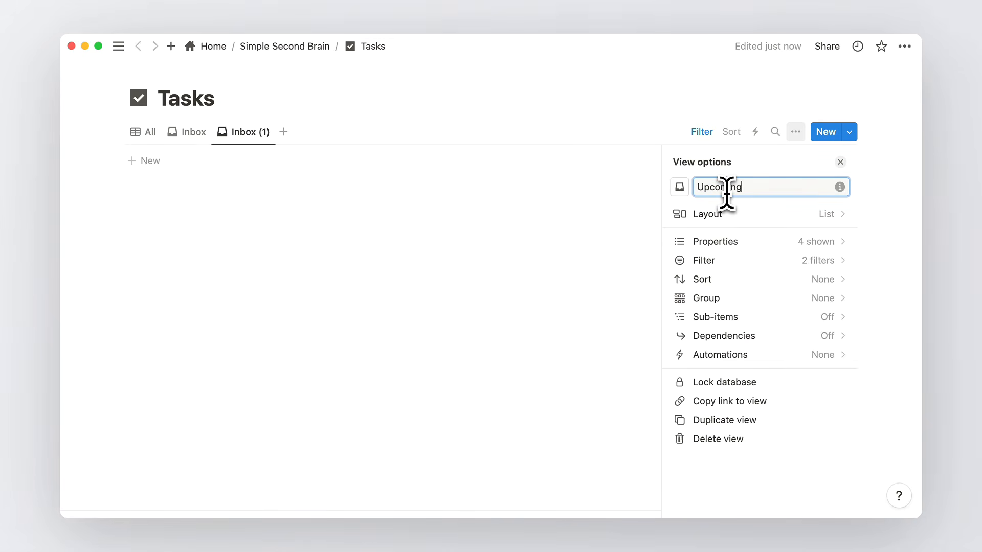
left_click(679, 187)
type("play")
left_click(630, 276)
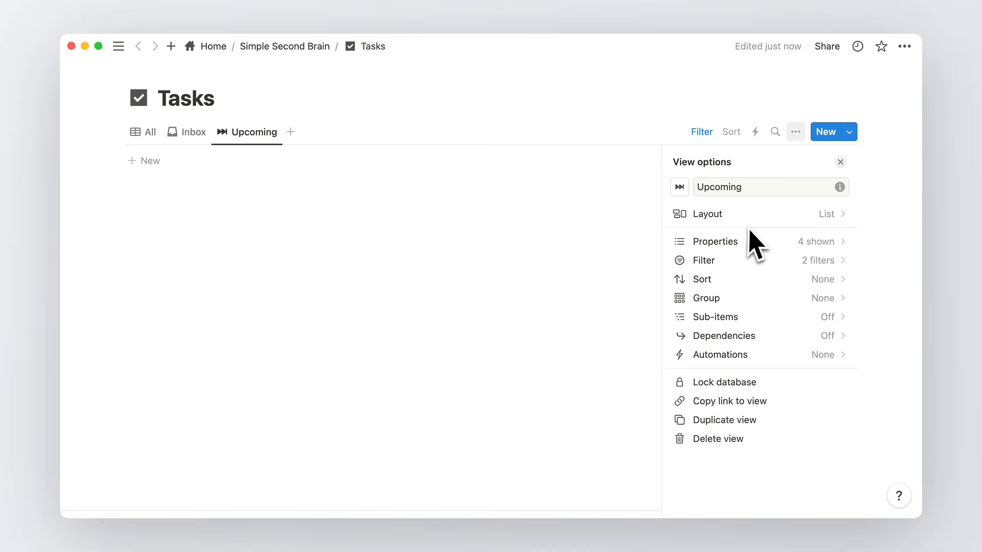
left_click(841, 162)
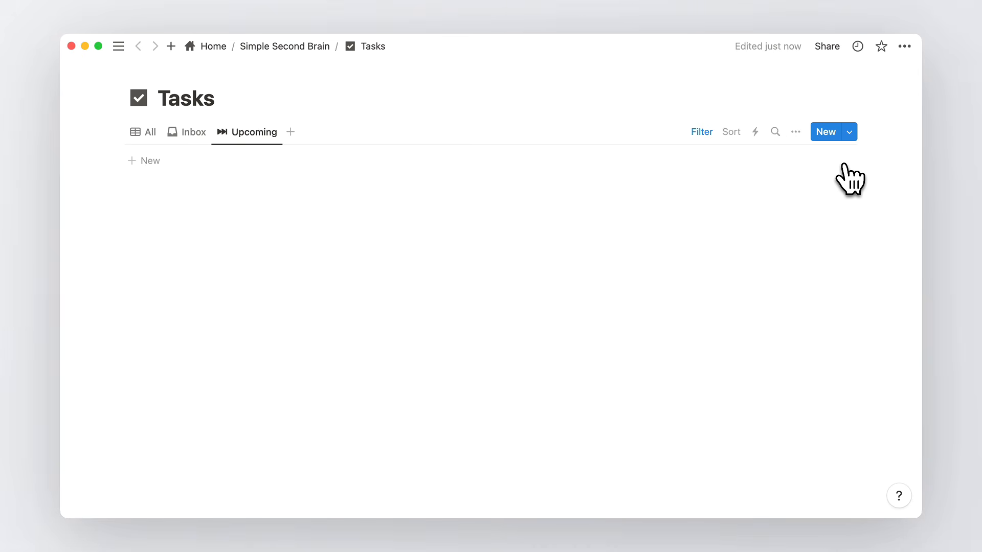
Set the Upcoming view's Date filter to on or after Today
left_click(704, 137)
left_click(214, 163)
left_click(179, 184)
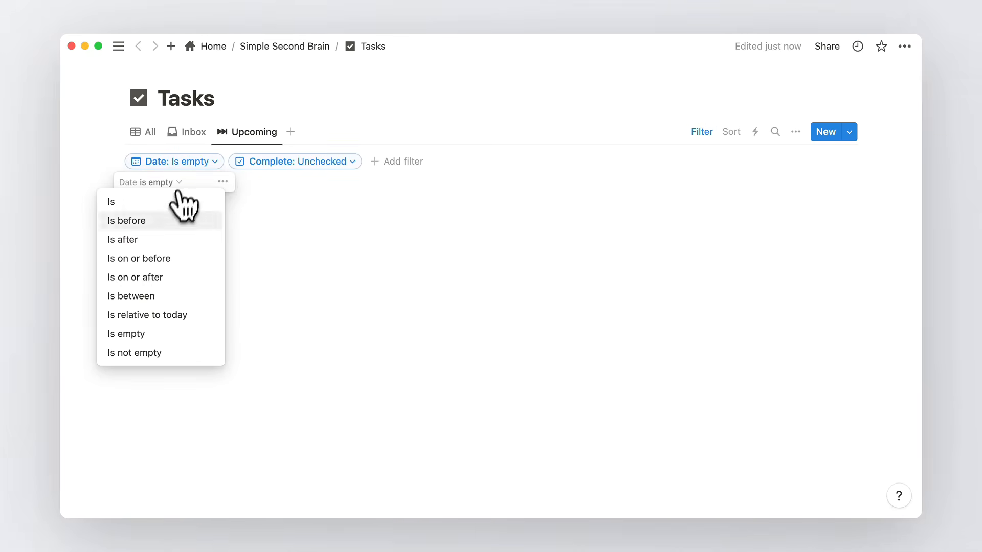
left_click(164, 279)
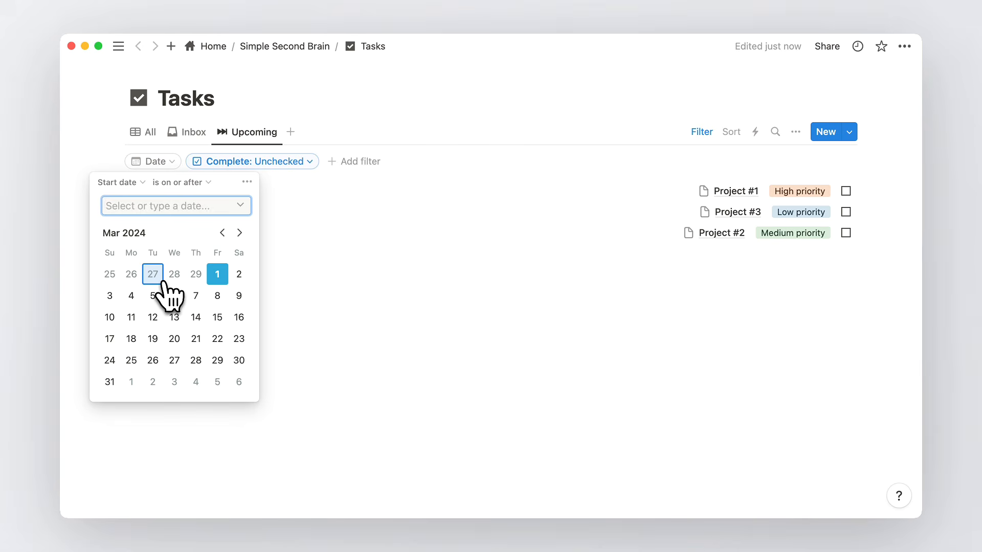
left_click(240, 205)
left_click(215, 228)
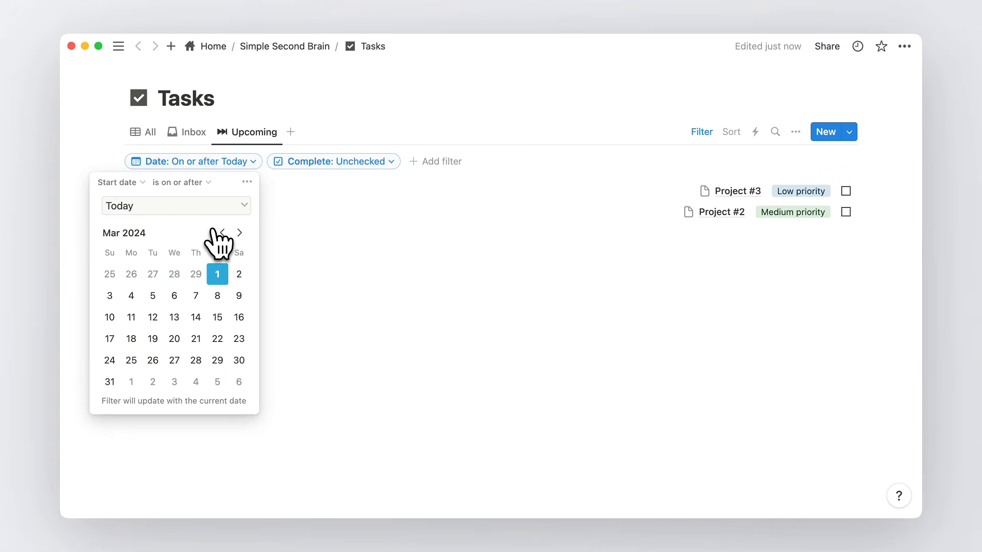
left_click(316, 245)
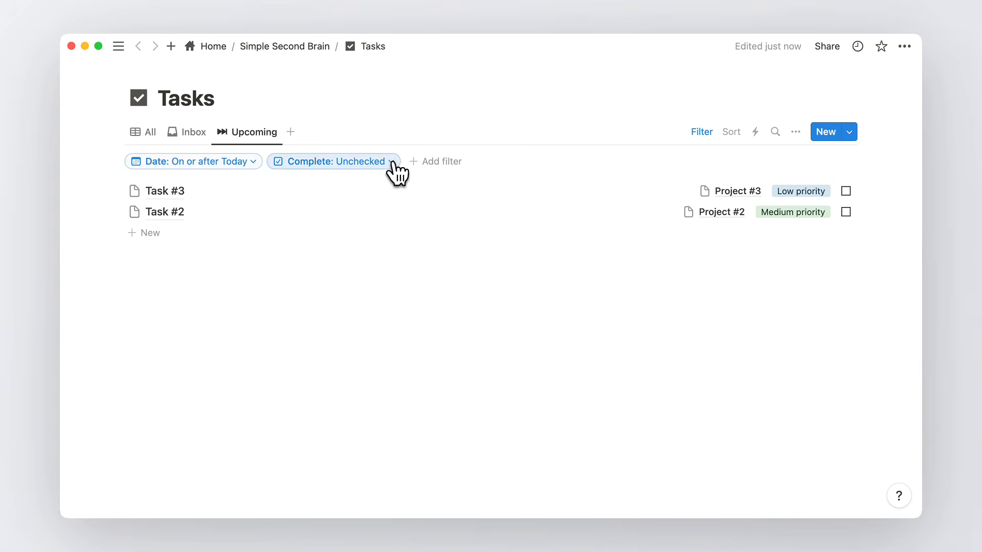
Clear and remove the Complete filter from the Upcoming view
left_click(395, 162)
left_click(352, 252)
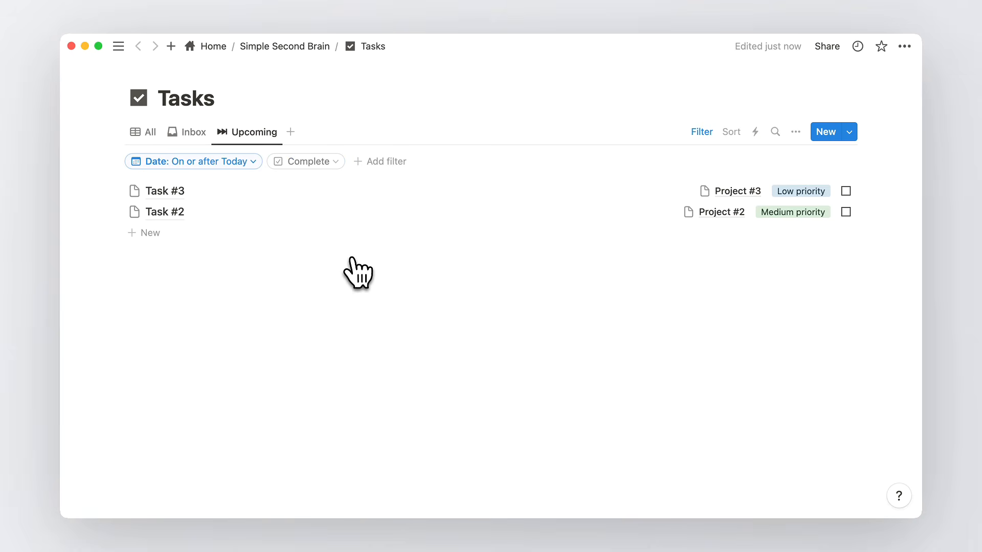
left_click(338, 166)
left_click(365, 183)
left_click(415, 189)
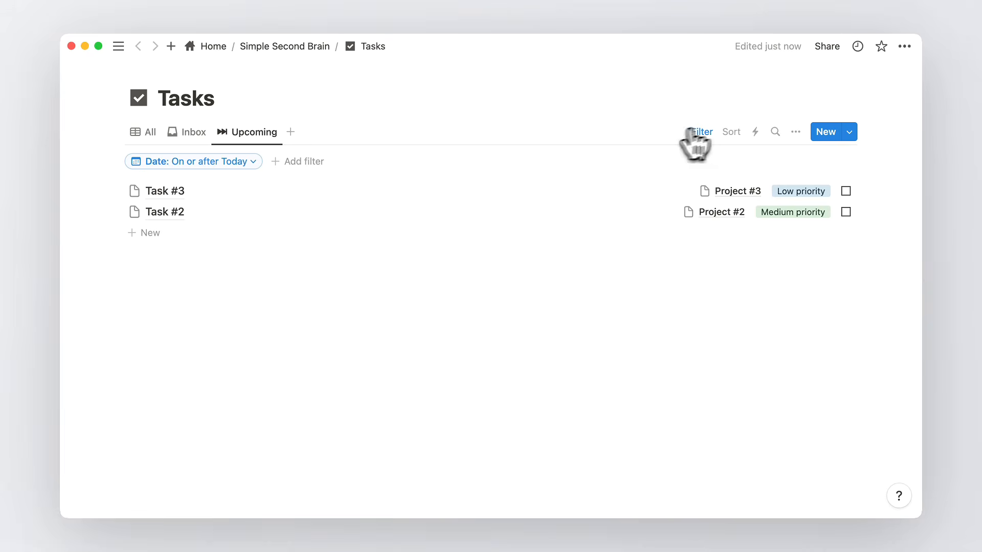
Sort the Upcoming view by Date in ascending order
left_click(731, 133)
left_click(687, 263)
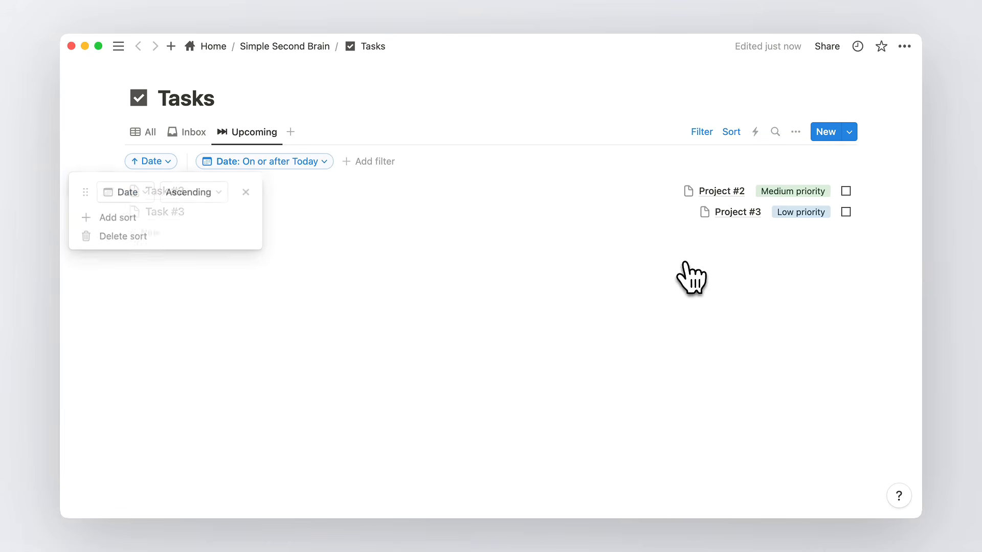
left_click(670, 261)
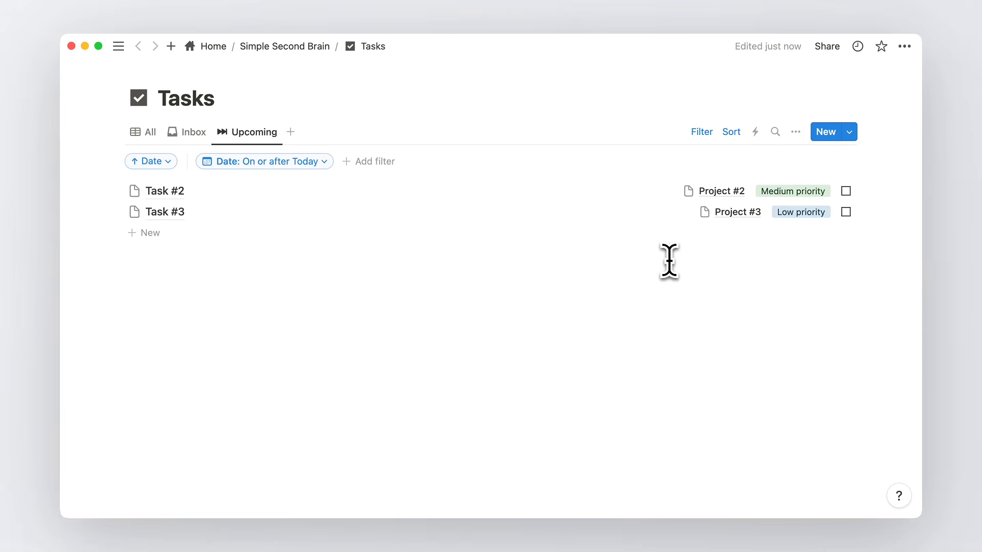
Group the Upcoming view by relative Date, oldest first, with empty groups hidden
left_click(795, 133)
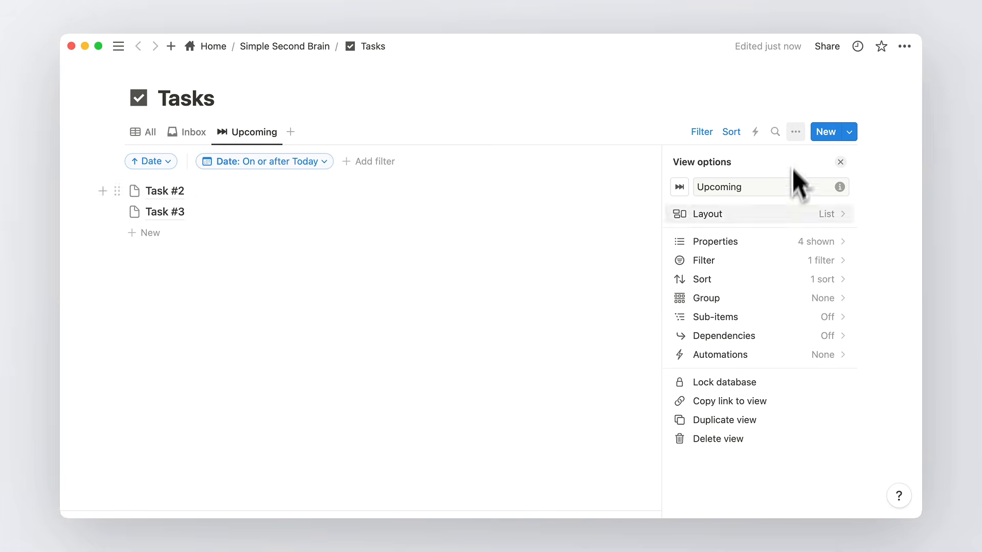
left_click(772, 298)
left_click(774, 306)
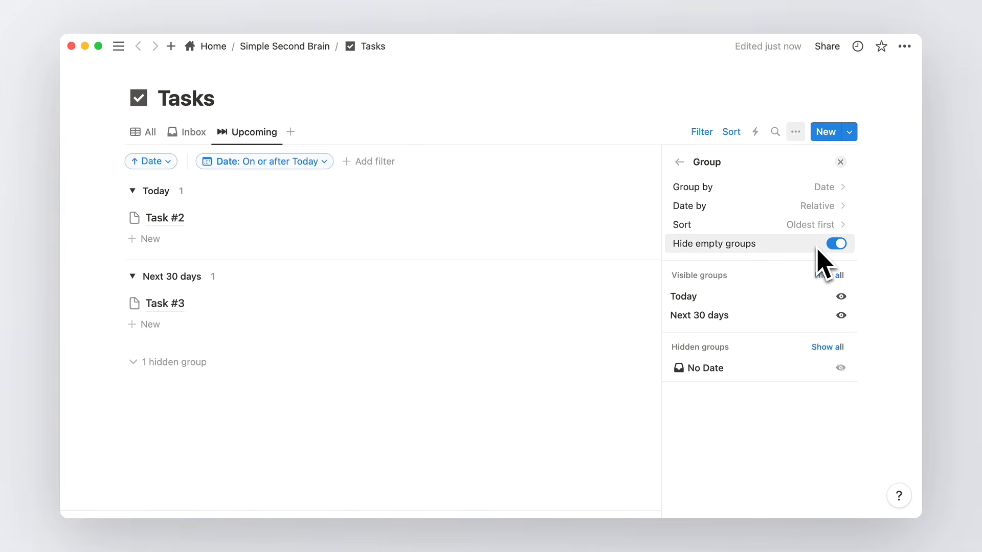
left_click(840, 162)
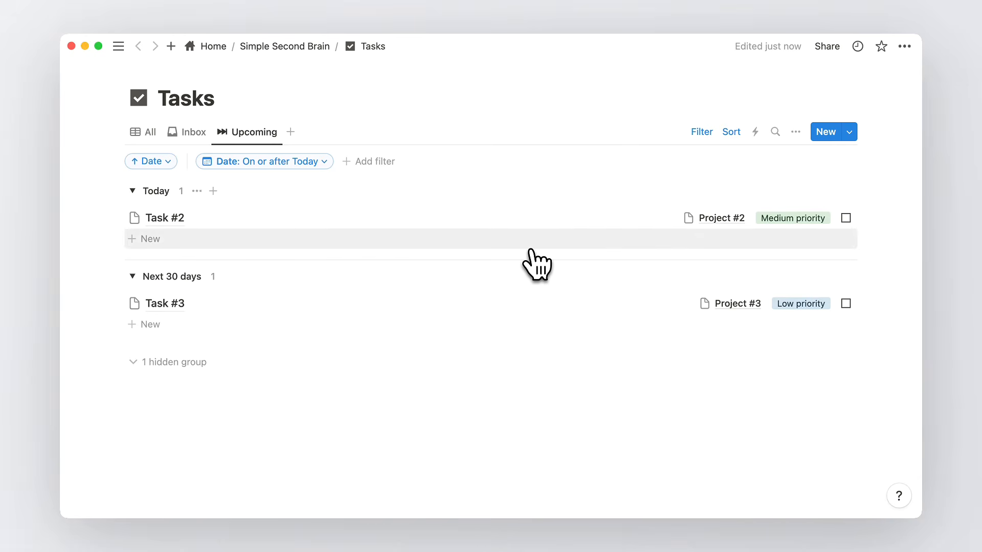
Duplicate the Upcoming view, name the copy Overdue and give it the fire icon
left_click(259, 139)
left_click(268, 230)
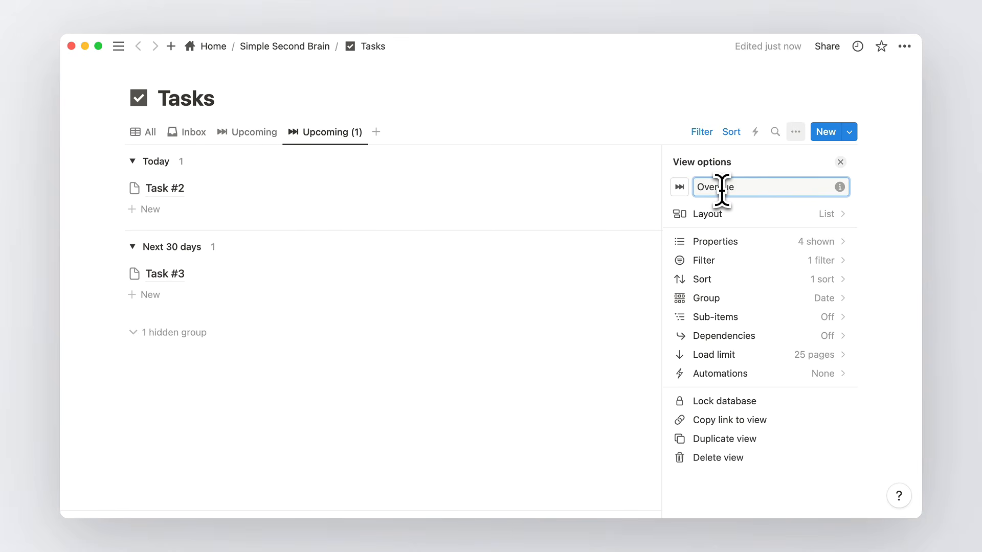
left_click(680, 187)
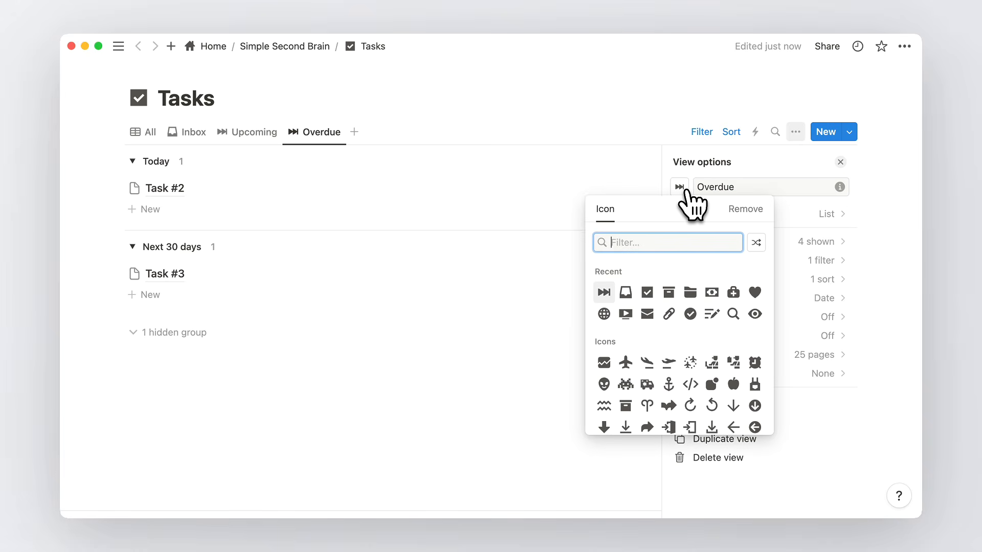
type("fire")
left_click(604, 273)
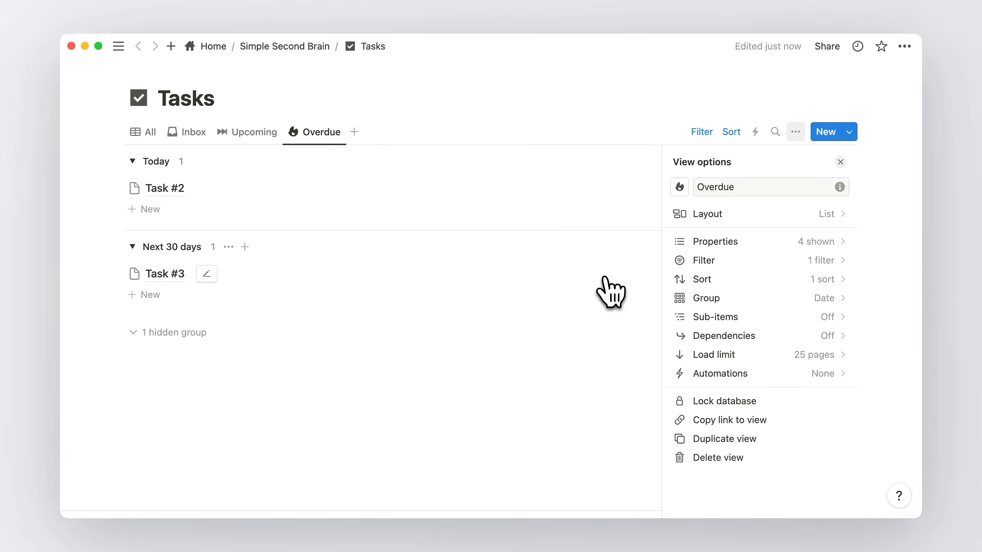
left_click(841, 162)
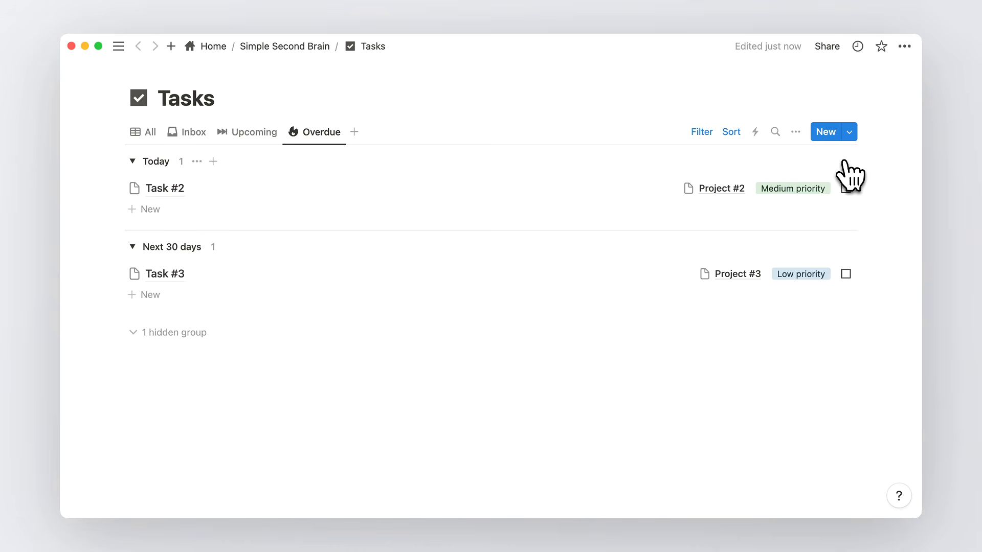
Add a filter to the Overdue view that shows only tasks with Complete unchecked
left_click(698, 133)
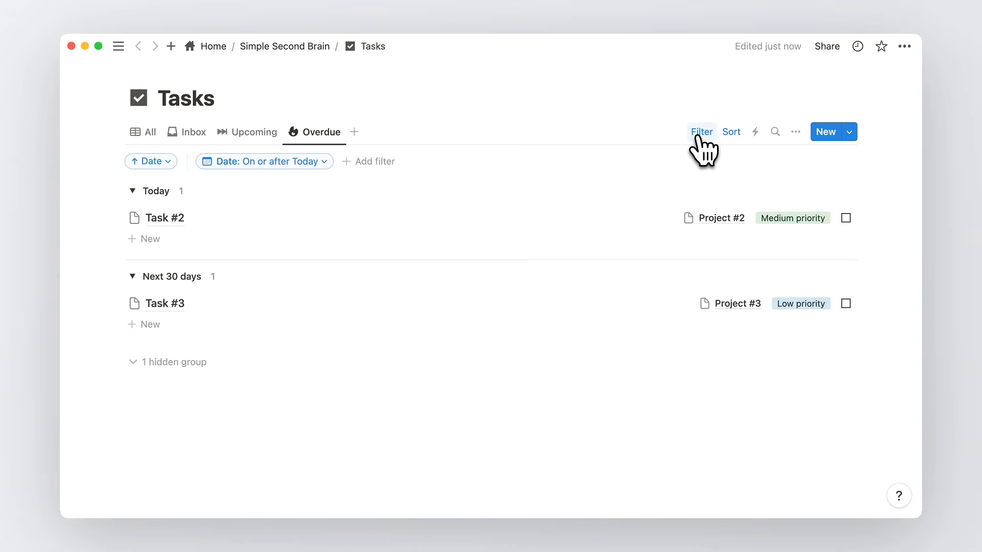
left_click(388, 165)
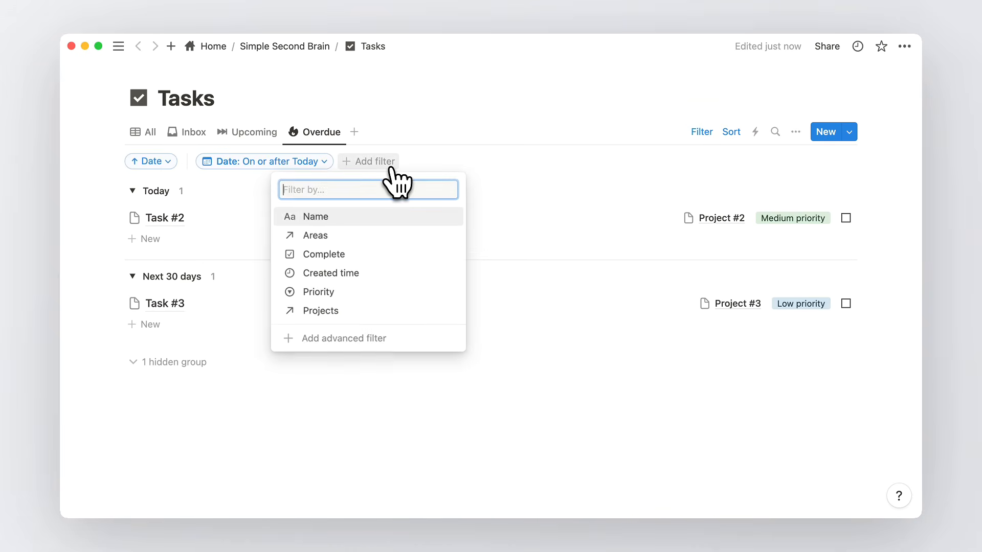
left_click(366, 250)
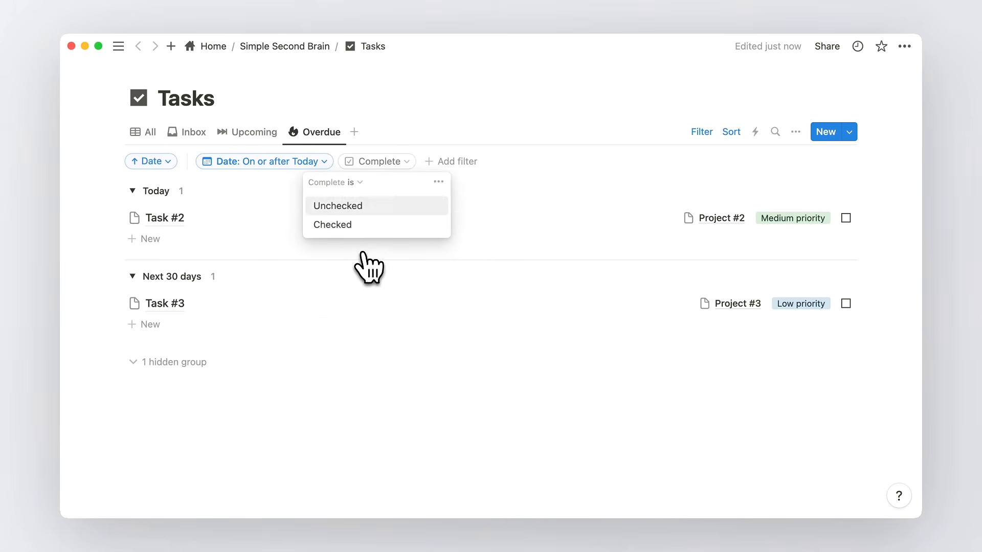
left_click(367, 205)
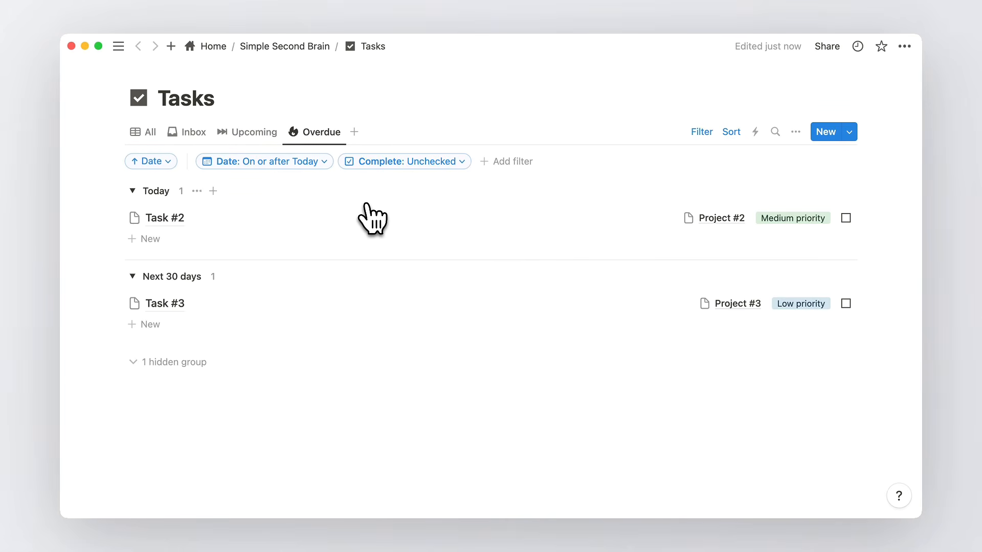
Set the Overdue view's Date filter to before Today
left_click(325, 162)
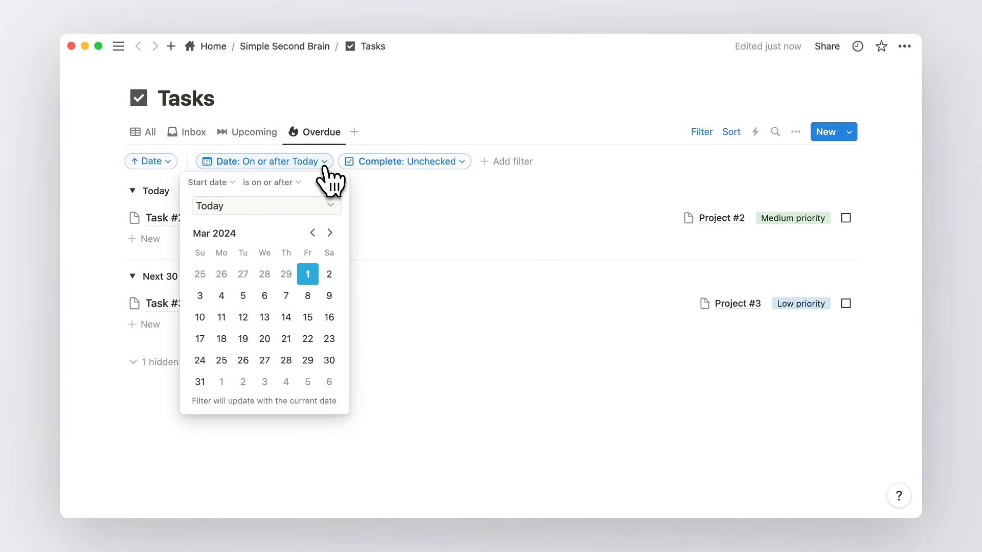
left_click(300, 183)
left_click(277, 221)
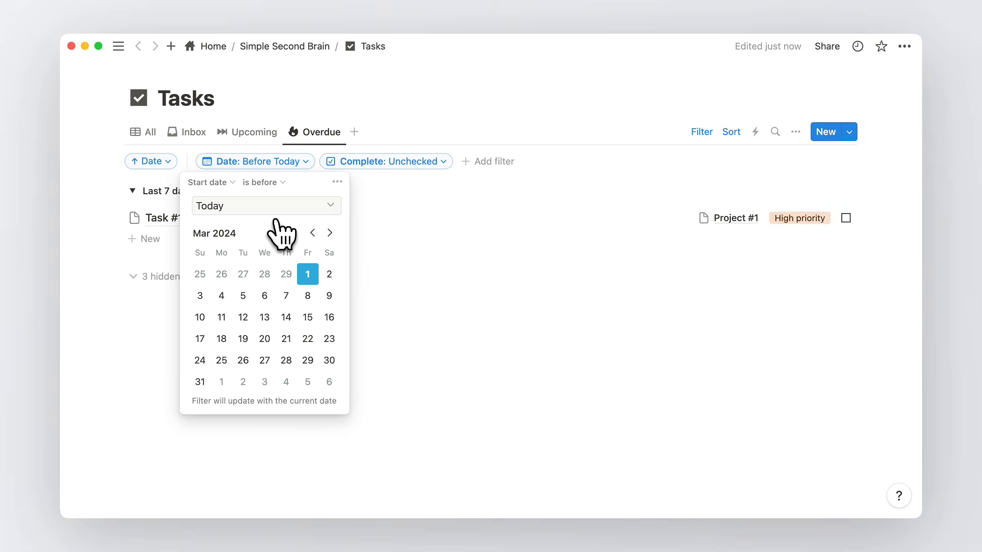
left_click(394, 208)
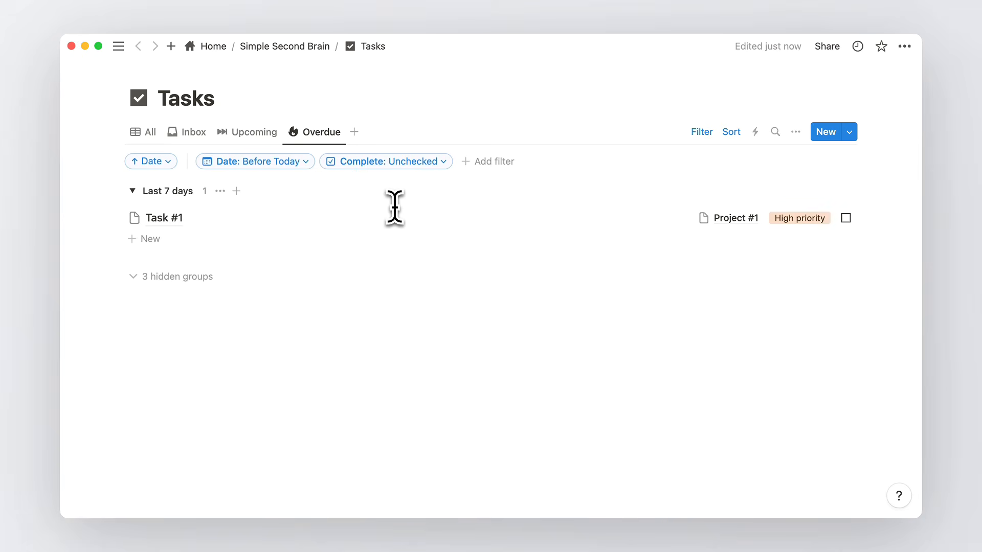
Change the Overdue view's Date sort to Descending
left_click(152, 161)
left_click(197, 193)
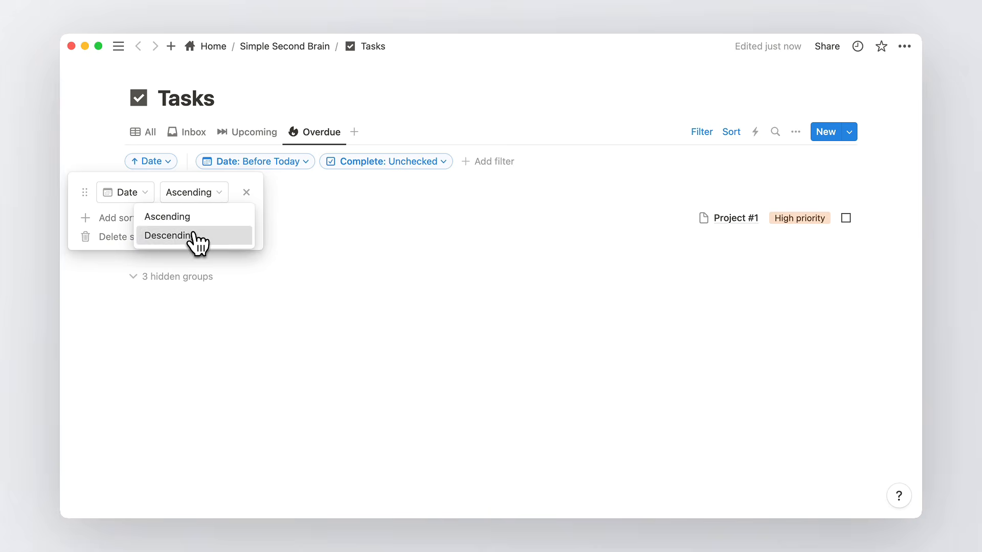
left_click(193, 234)
left_click(317, 197)
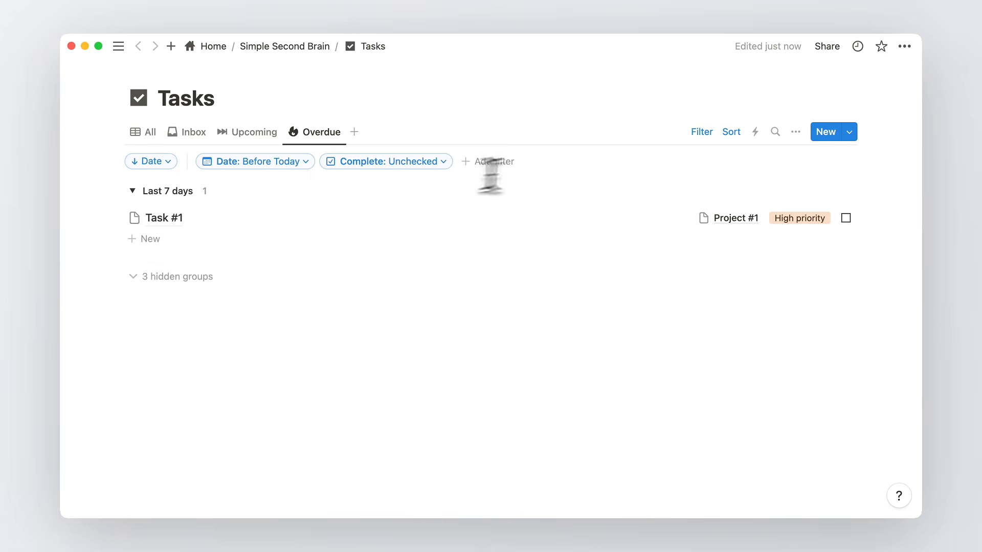
Set the Overdue view's group sort order to Newest first
left_click(797, 133)
left_click(760, 297)
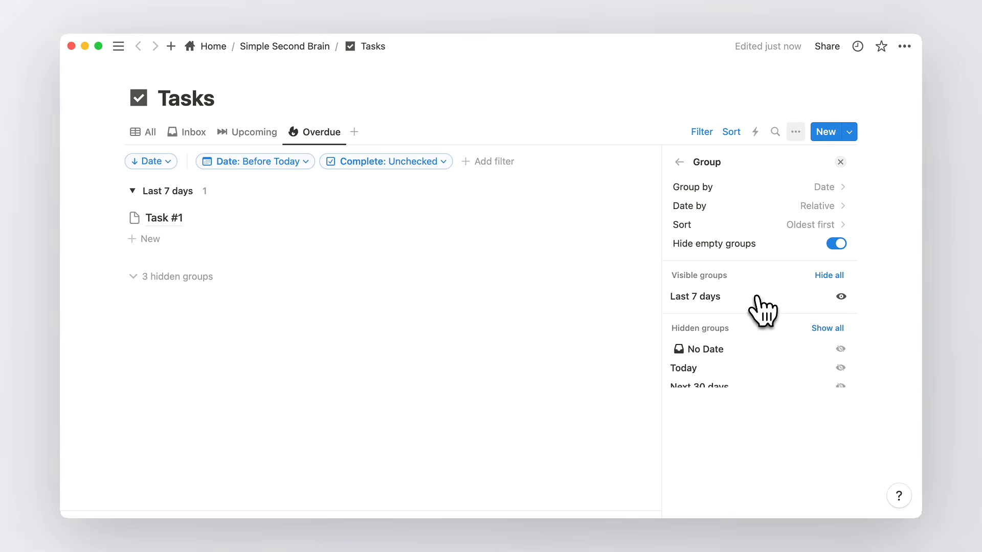
left_click(816, 225)
left_click(809, 266)
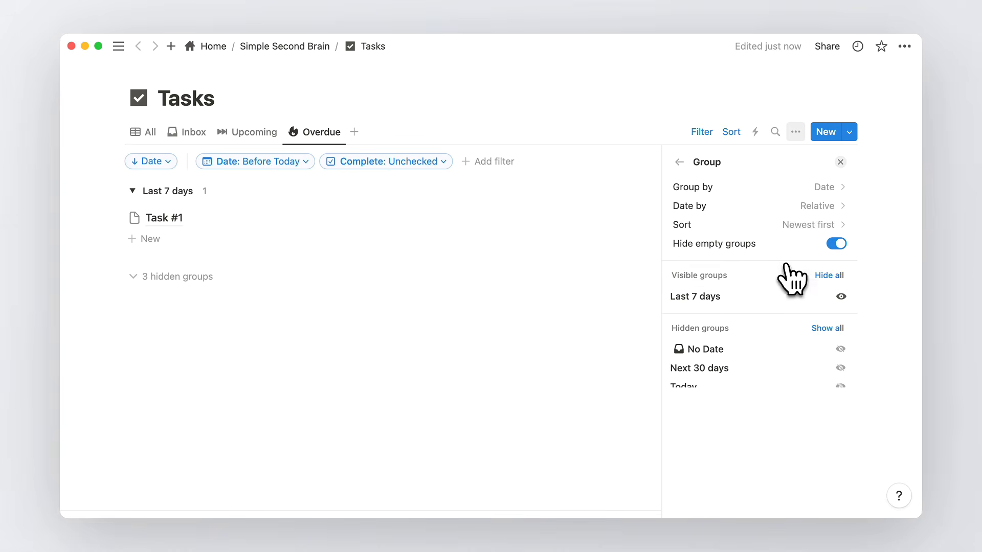
left_click(840, 162)
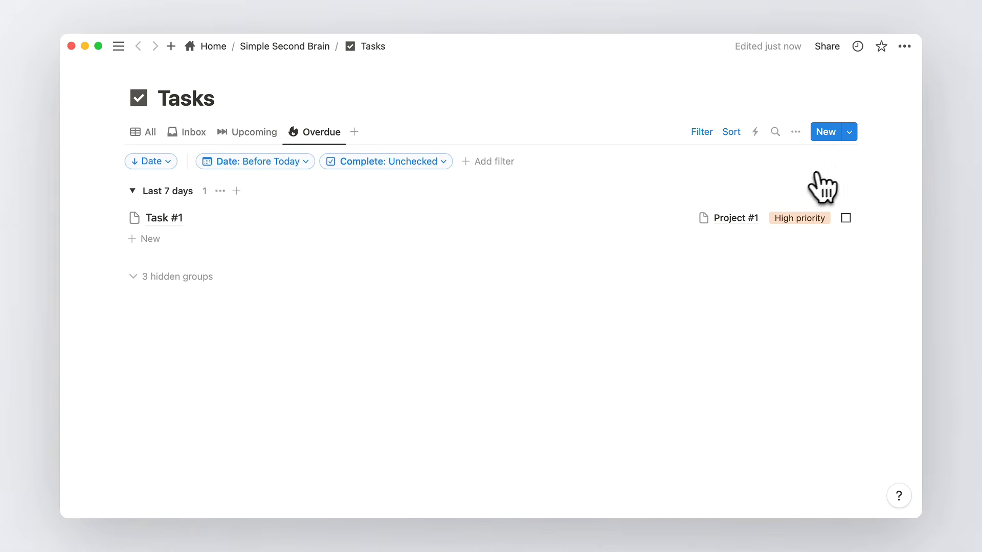
Add a Calendar view to the Tasks database and show the Complete property on its cards
left_click(354, 132)
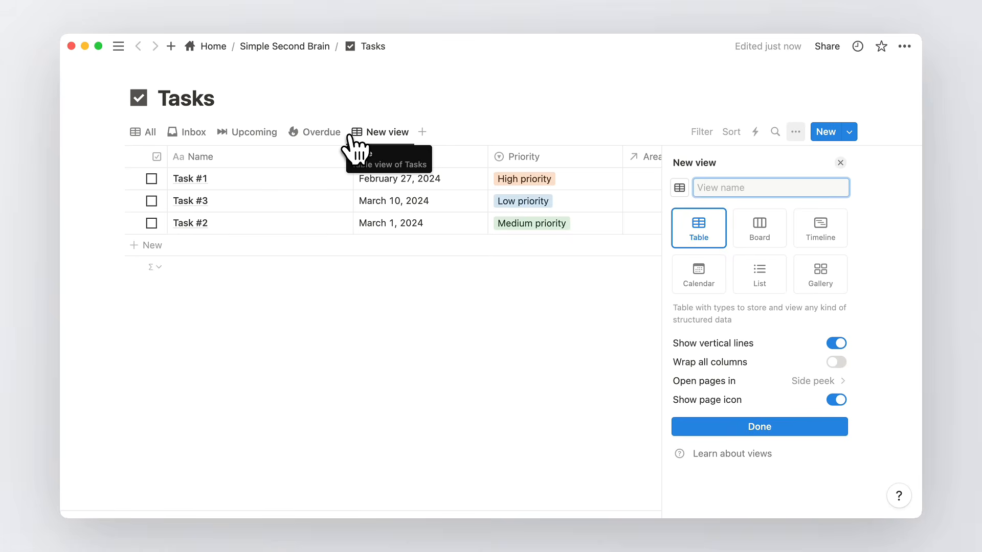
left_click(716, 284)
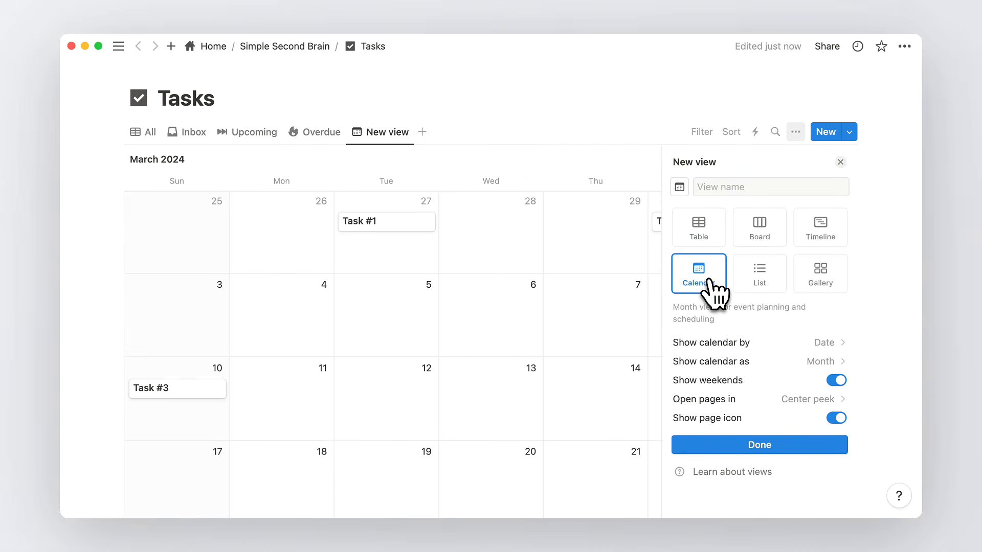
left_click(762, 444)
left_click(747, 247)
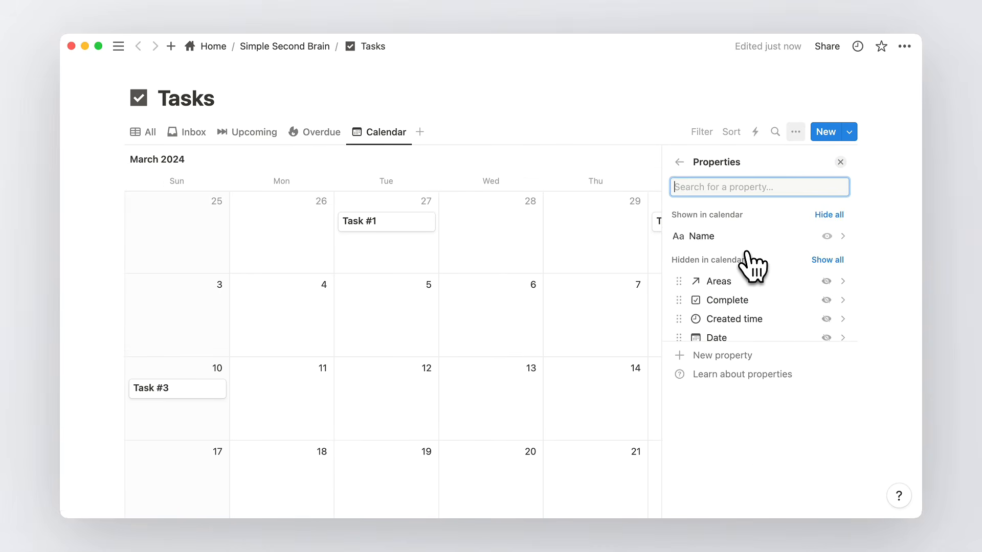
left_click(826, 300)
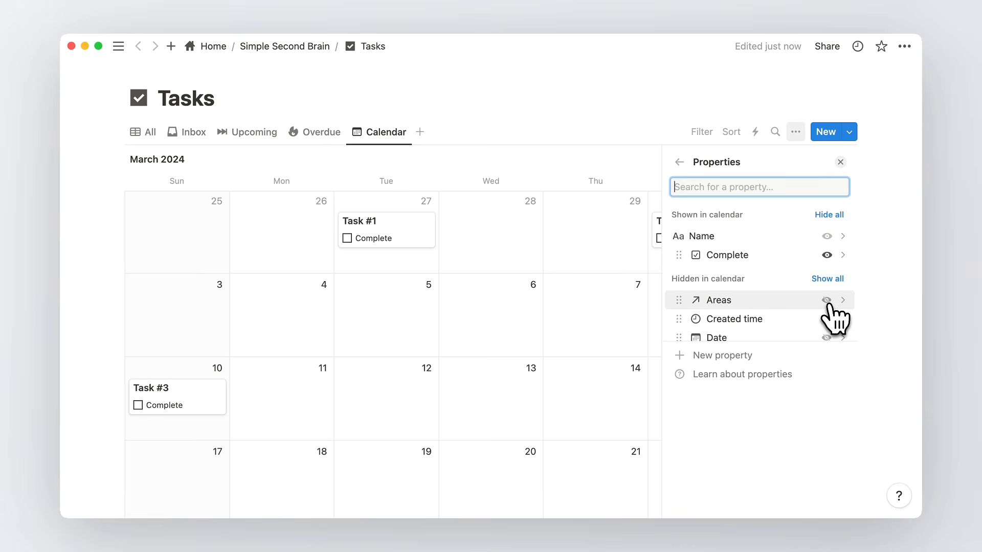
left_click(537, 215)
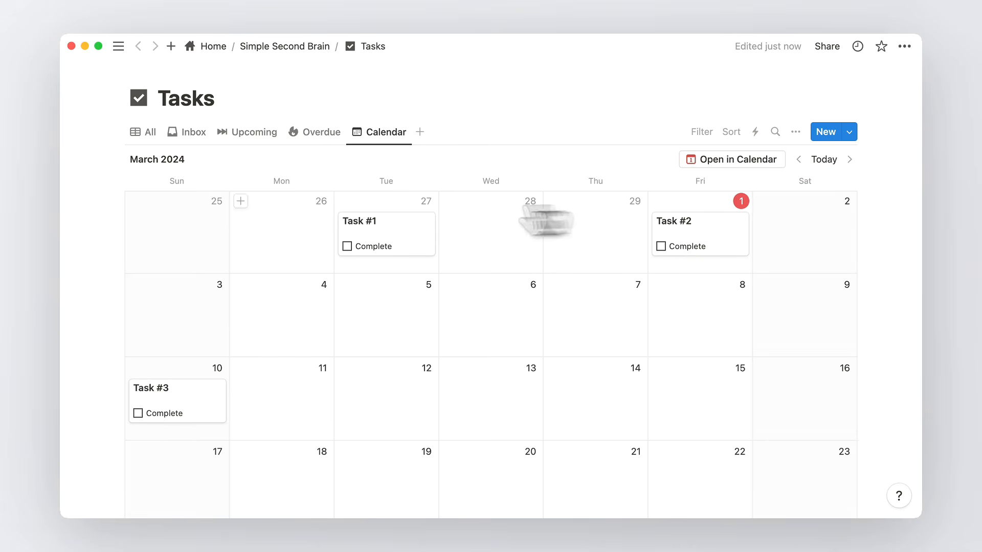
Duplicate the Tasks database's All view, name the copy Done and give it a checked-box icon
left_click(147, 134)
left_click(148, 137)
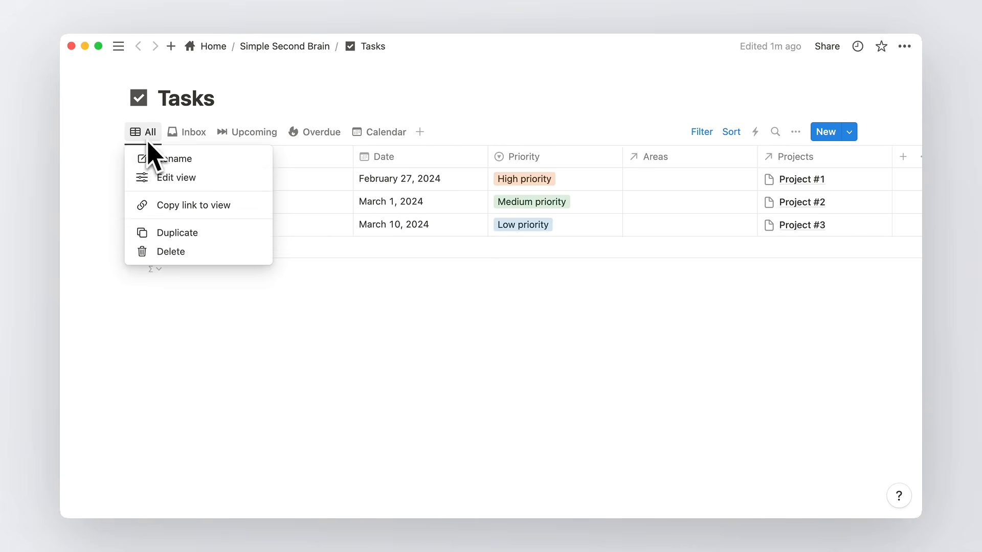
left_click(201, 234)
triple_click(725, 192)
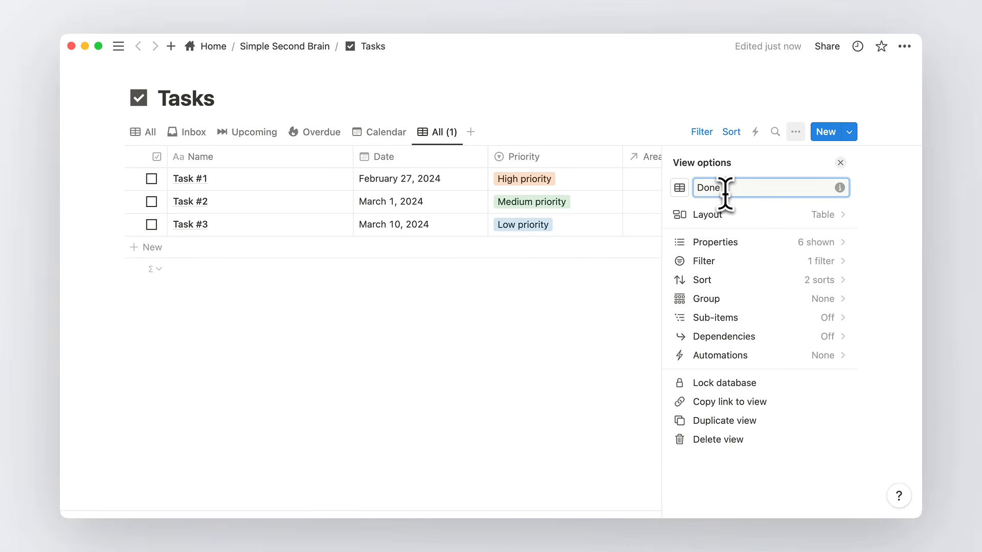
left_click(679, 188)
left_click(668, 291)
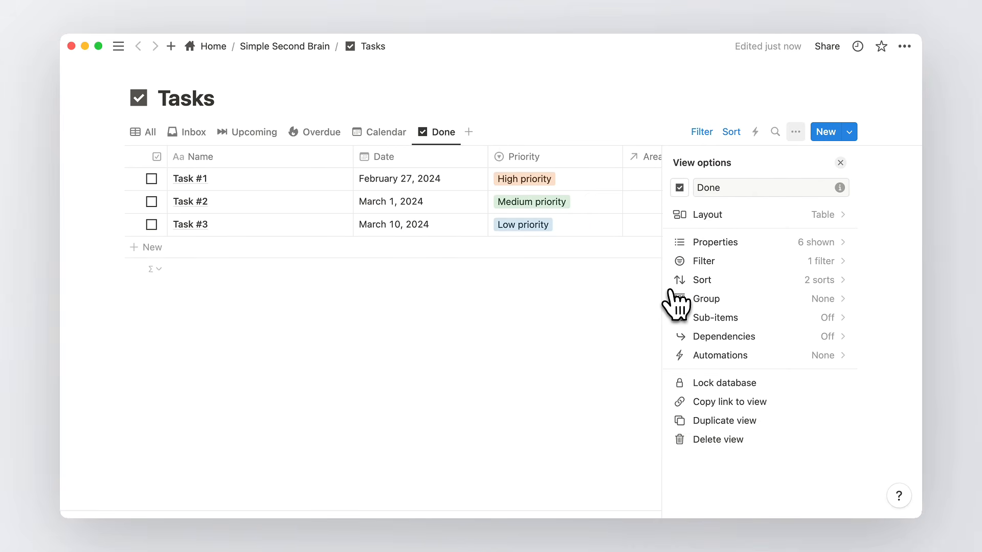
Change the Done view's Complete filter to Checked
left_click(704, 133)
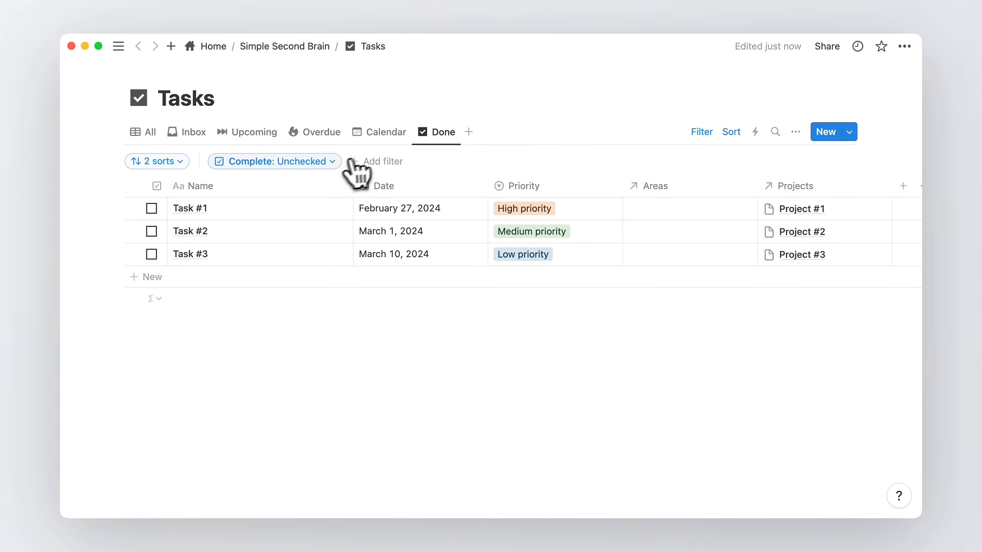
left_click(329, 163)
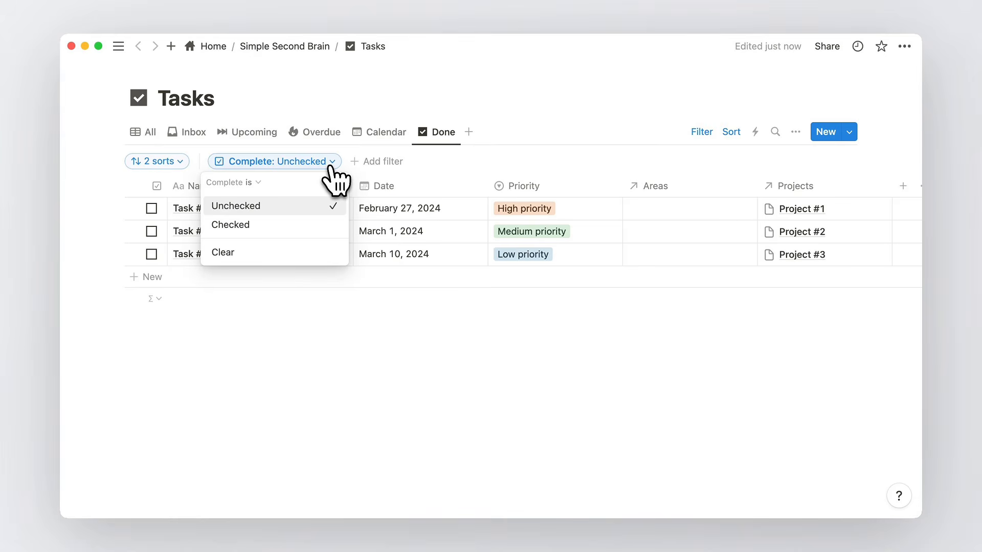
left_click(292, 223)
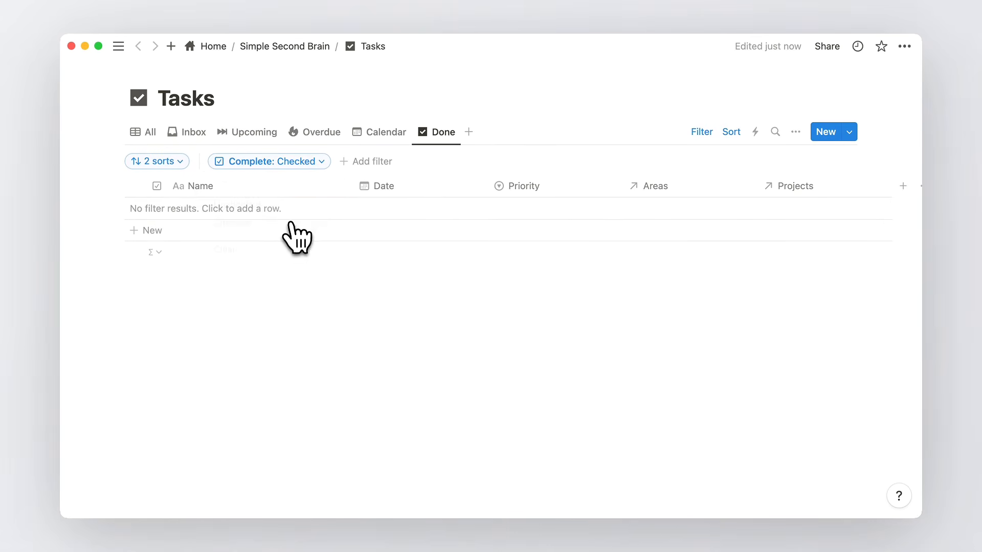
Remove the Priority sort from the Done view and set its Date sort to Descending
left_click(182, 162)
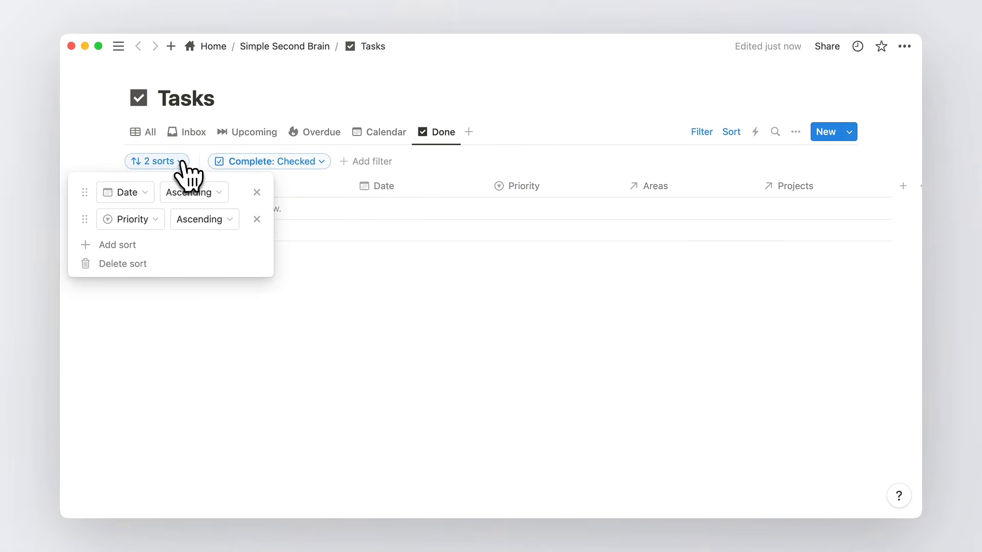
left_click(257, 220)
left_click(228, 210)
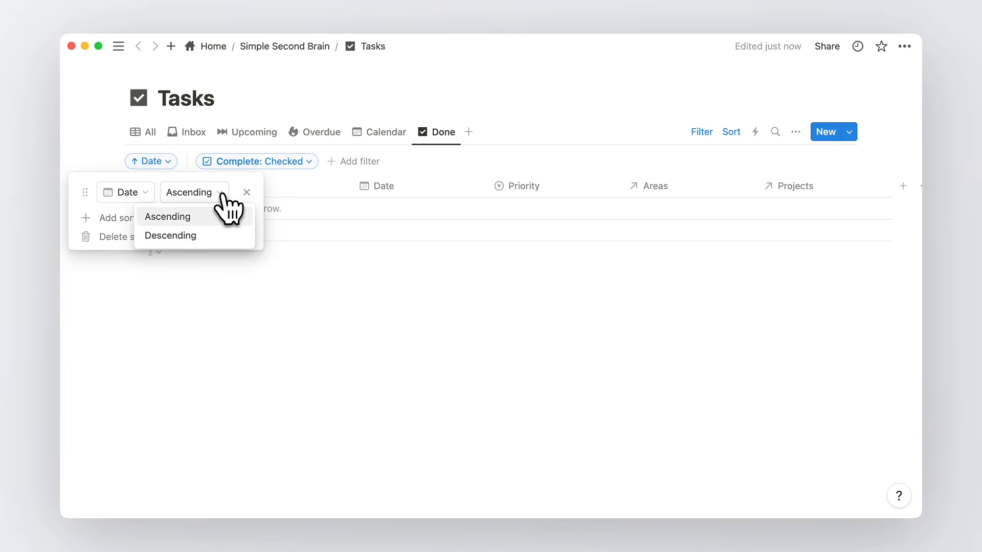
left_click(207, 236)
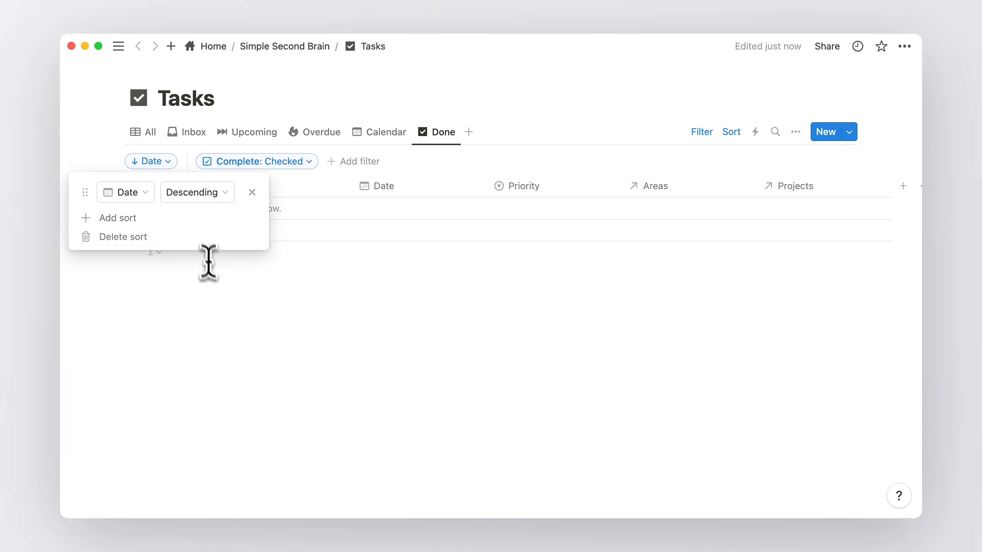
left_click(218, 289)
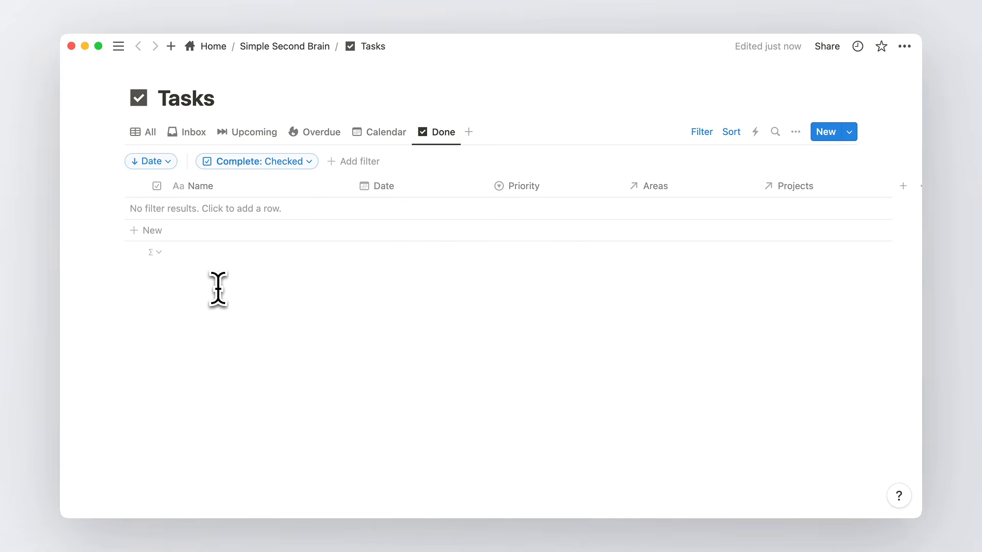
Mark all three tasks complete in the All view and check them in the Done view
left_click(151, 134)
left_click(151, 178)
left_click(152, 179)
left_click(152, 179)
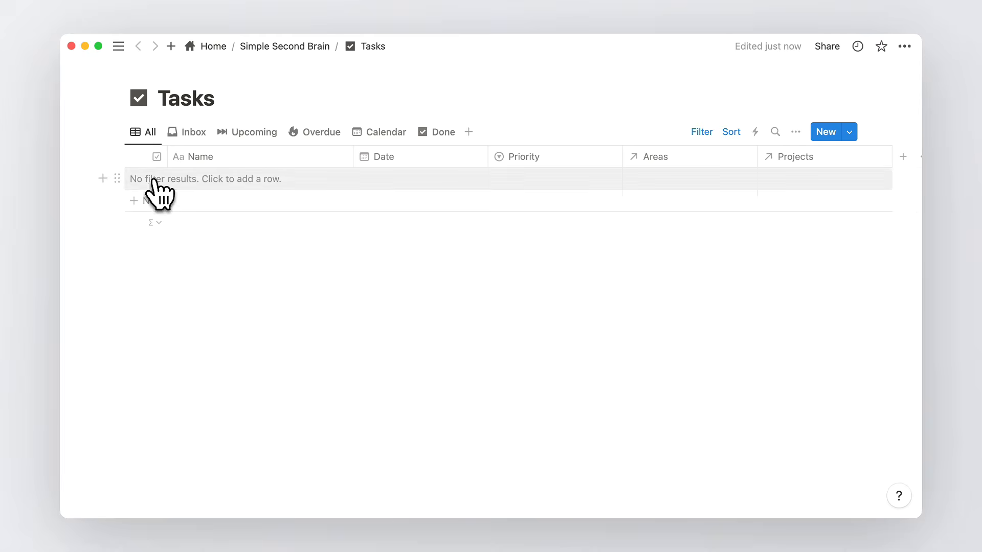
left_click(437, 132)
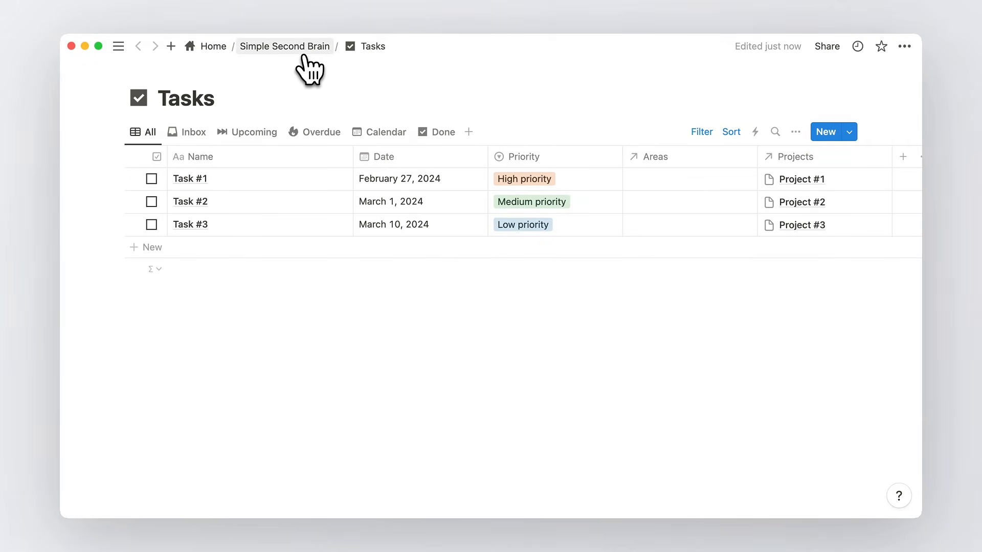
Open the Resources database from the Simple Second Brain page and give it the paperclip icon
left_click(304, 55)
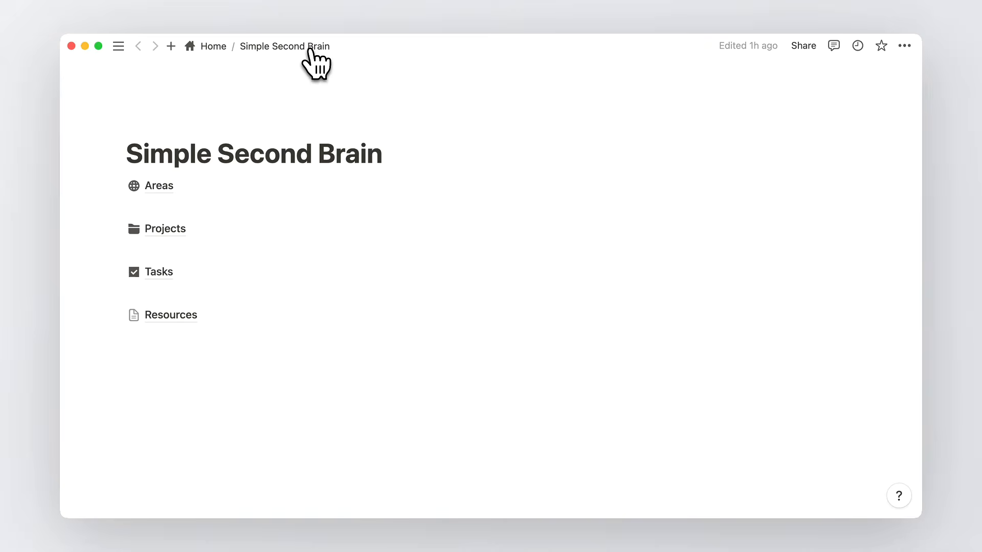
left_click(180, 316)
left_click(146, 72)
left_click(132, 130)
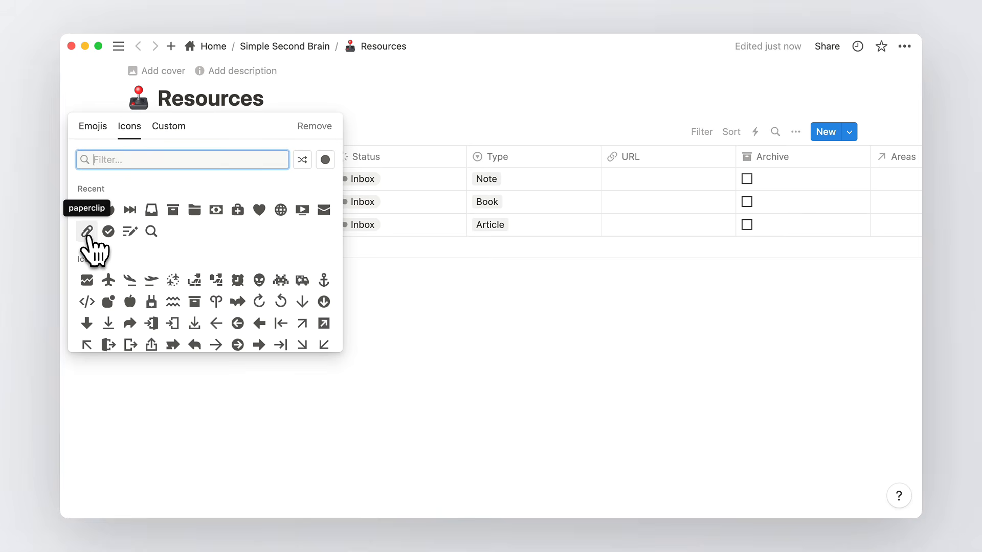
left_click(87, 231)
Move the Status column before Name and the Areas column before Archive, and hide the URL column in Resources
left_click_drag(464, 157, 164, 172)
left_click_drag(818, 158, 562, 156)
scroll(565, 156, "right", 5)
left_click(583, 160)
left_click(602, 301)
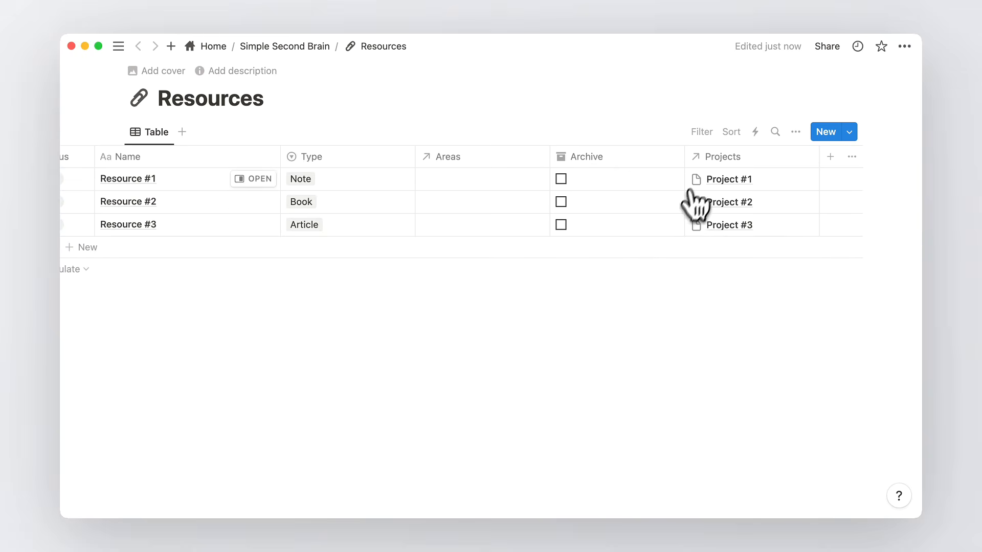
Move the Projects column before Archive and narrow the Archive column until only its icon fits
left_click_drag(705, 164, 572, 155)
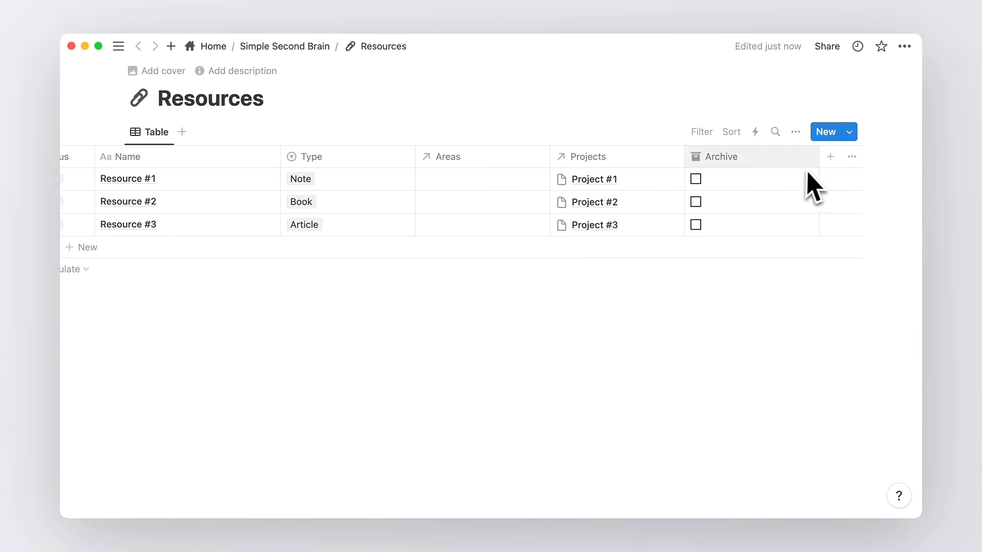
left_click_drag(815, 160, 699, 161)
scroll(699, 161, "left", 1)
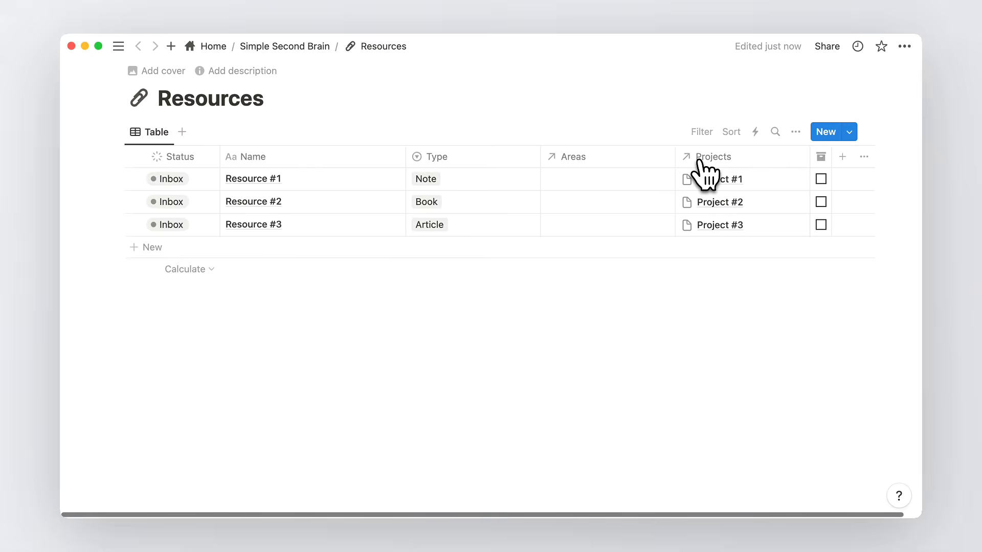
Rename the Resources database's Table view as All
left_click(149, 132)
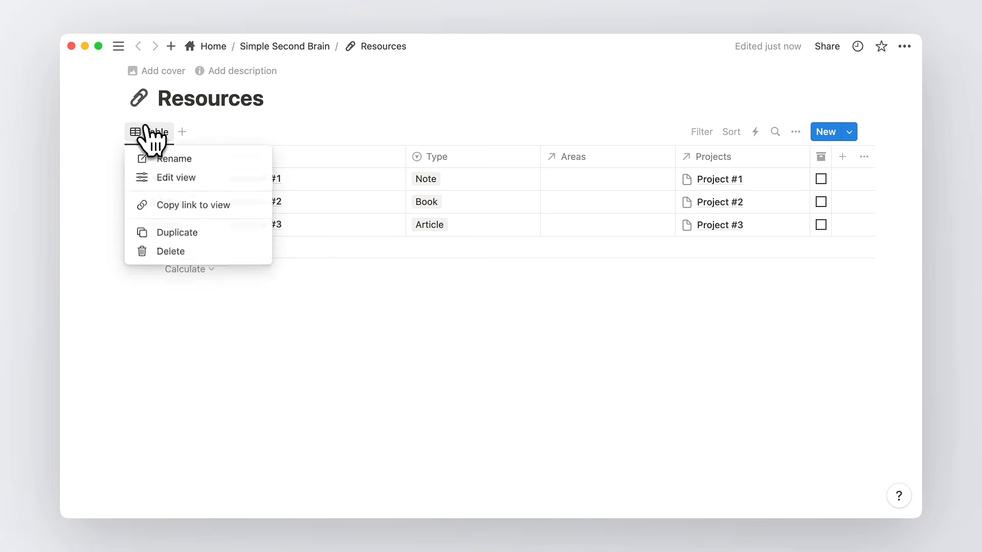
left_click(169, 178)
type("All")
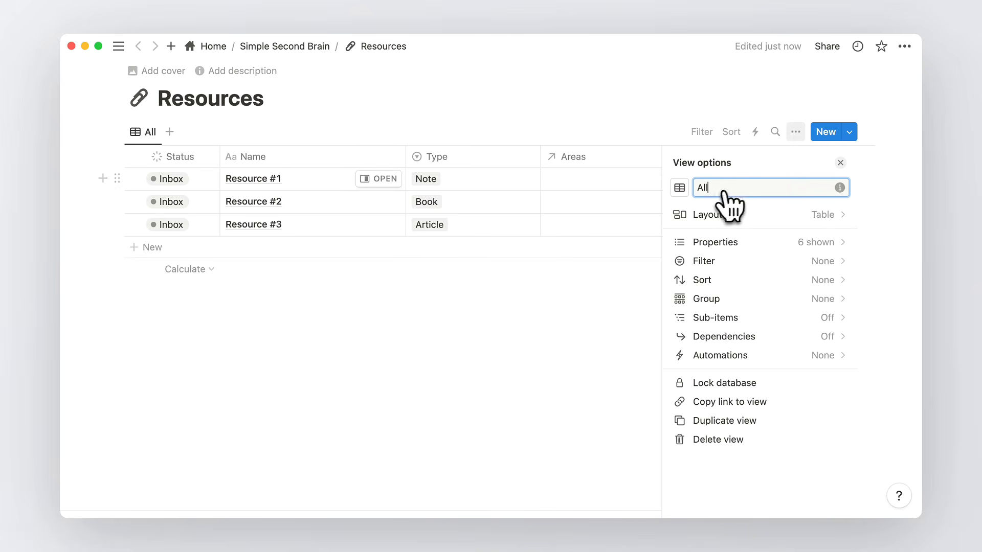
left_click(840, 162)
Add a filter to the Resources database's All view that shows only items with Archive unchecked
left_click(703, 133)
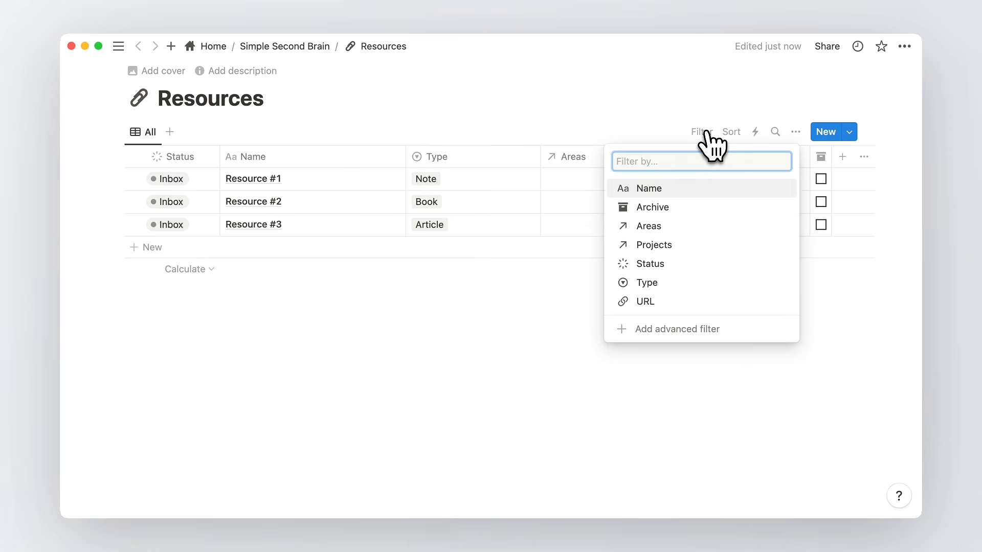
left_click(676, 207)
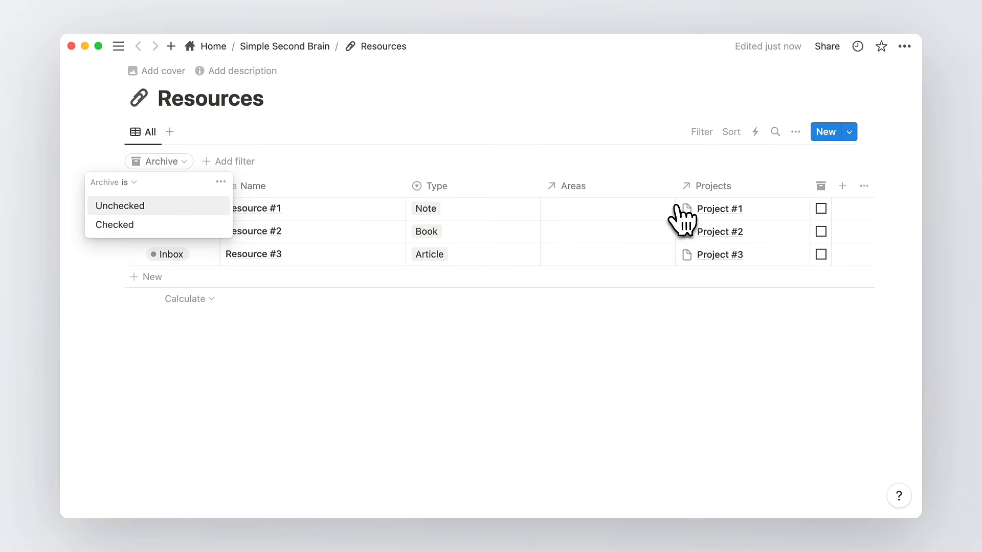
left_click(189, 209)
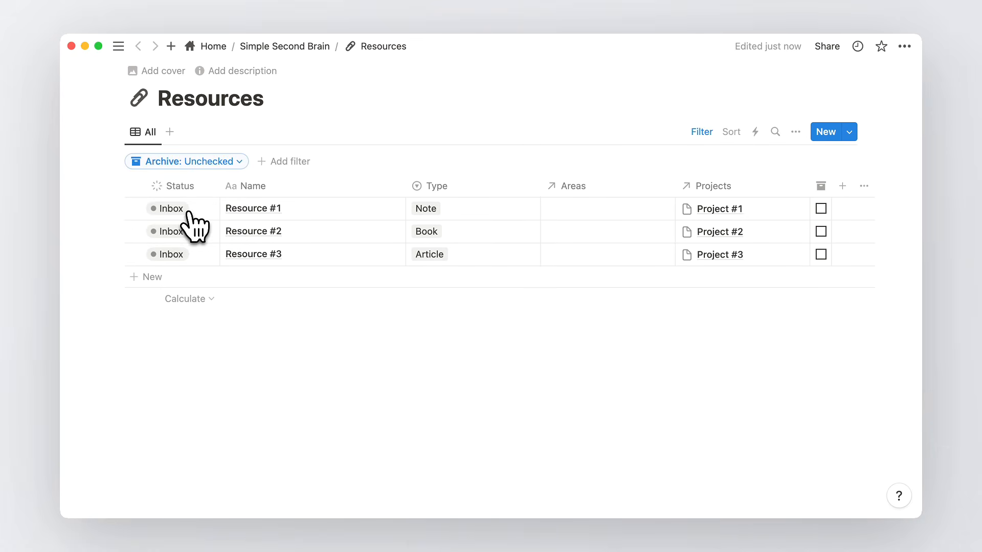
Add a Last edited time property to the Resources database
left_click(842, 186)
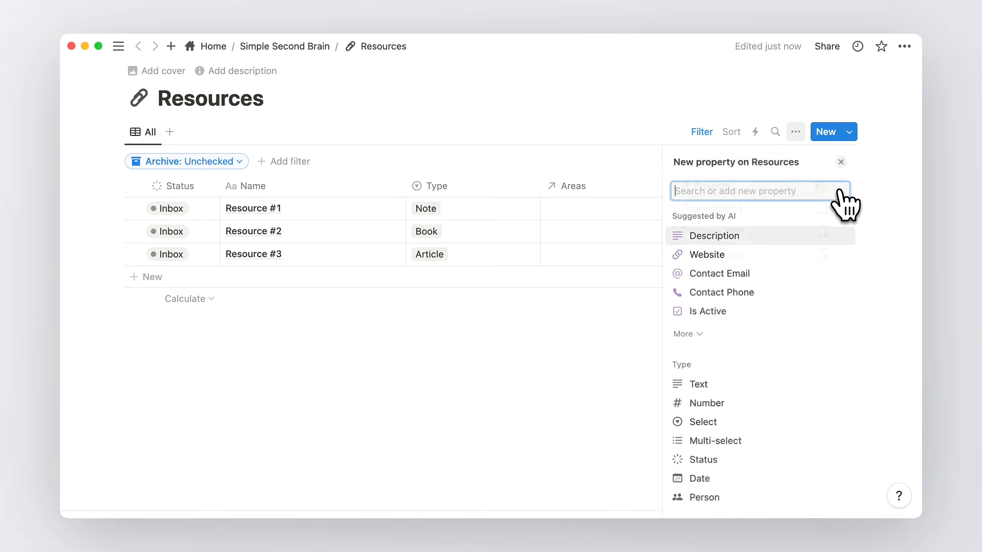
type("ed")
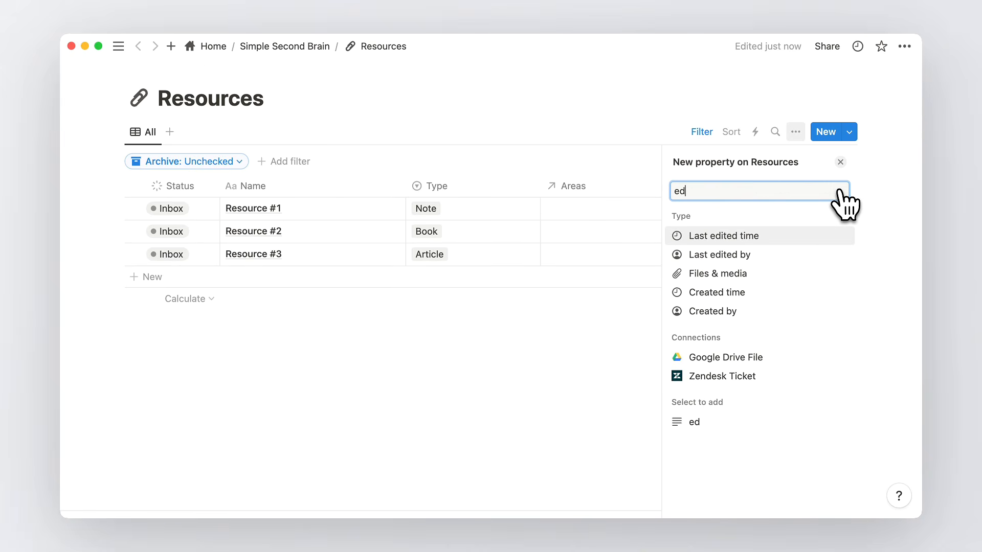
left_click(771, 236)
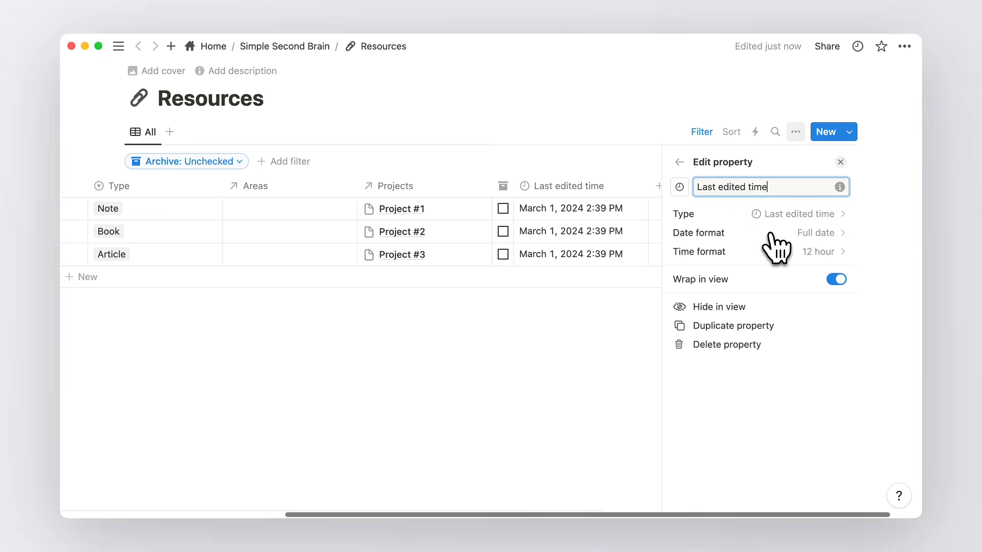
Sort the Resources database's All view by Last edited time in descending order
left_click(840, 162)
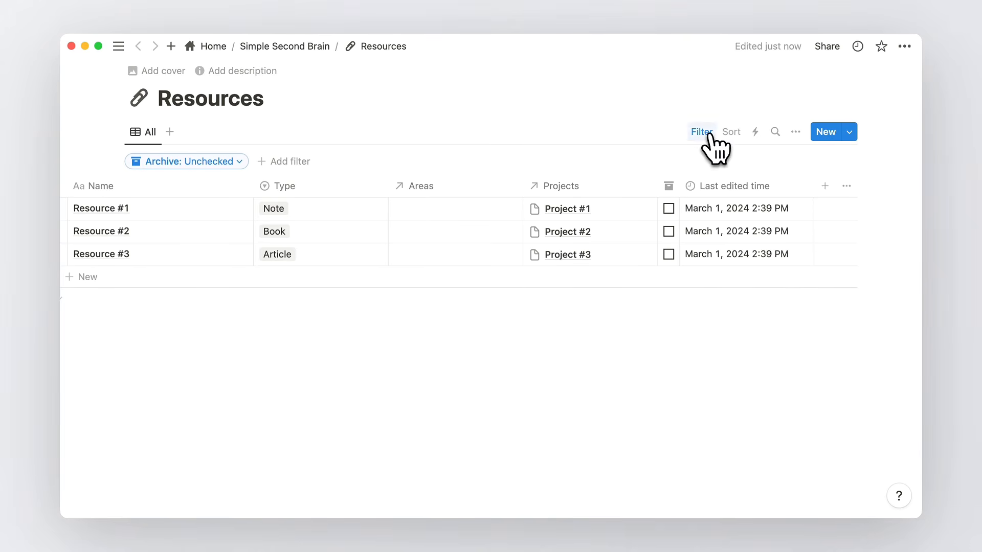
left_click(729, 133)
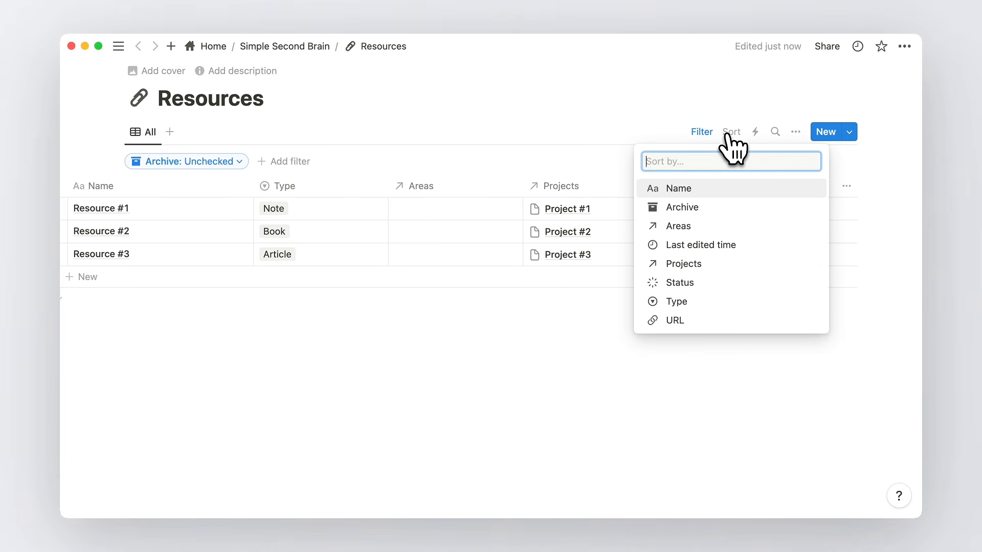
left_click(711, 247)
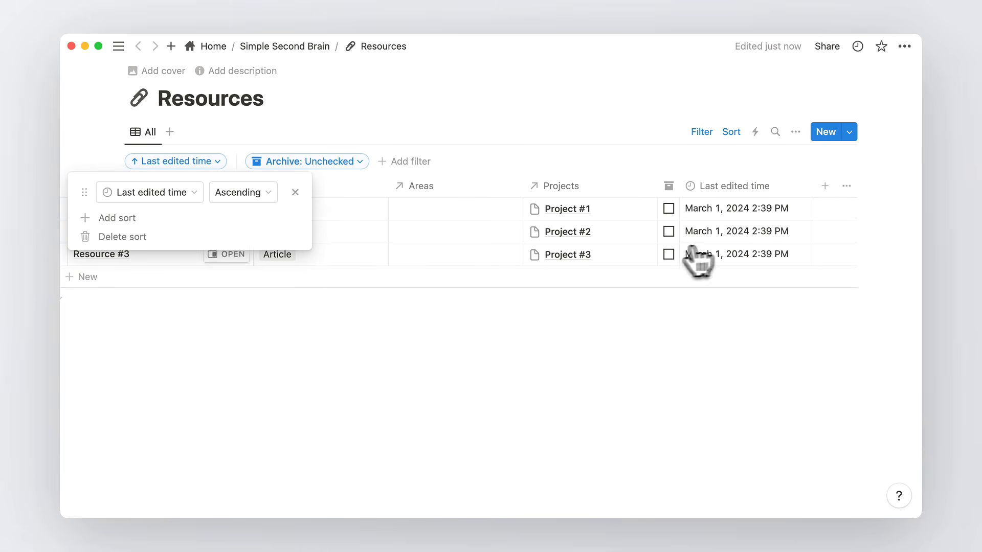
left_click(267, 195)
left_click(265, 238)
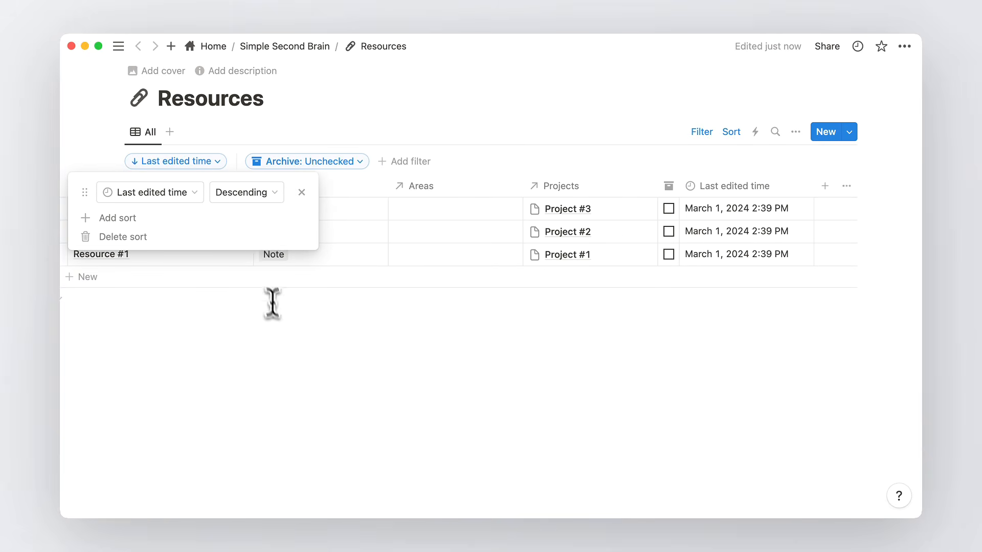
left_click(280, 324)
Set the Status of Resource #1 to To review
scroll(391, 230, "left", 5)
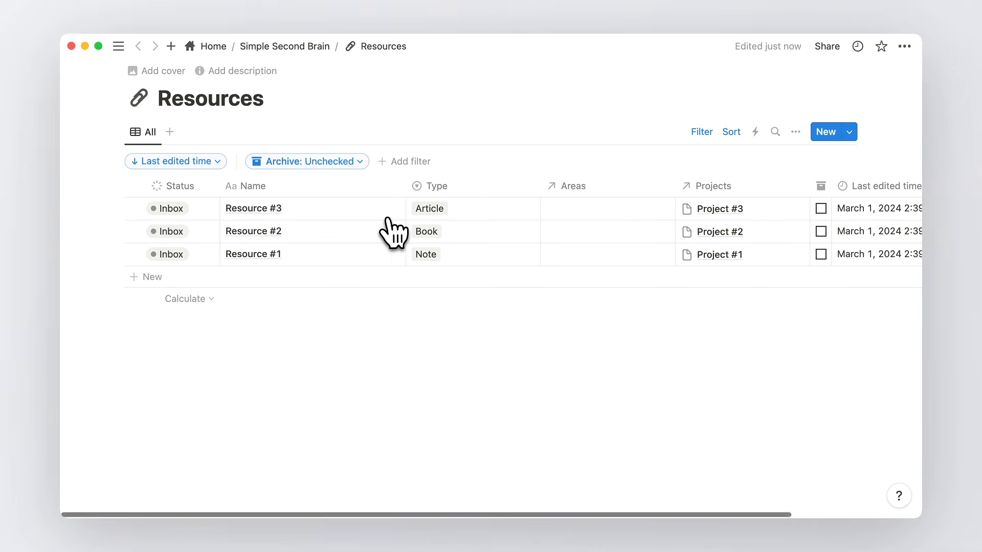
left_click(195, 257)
left_click(205, 350)
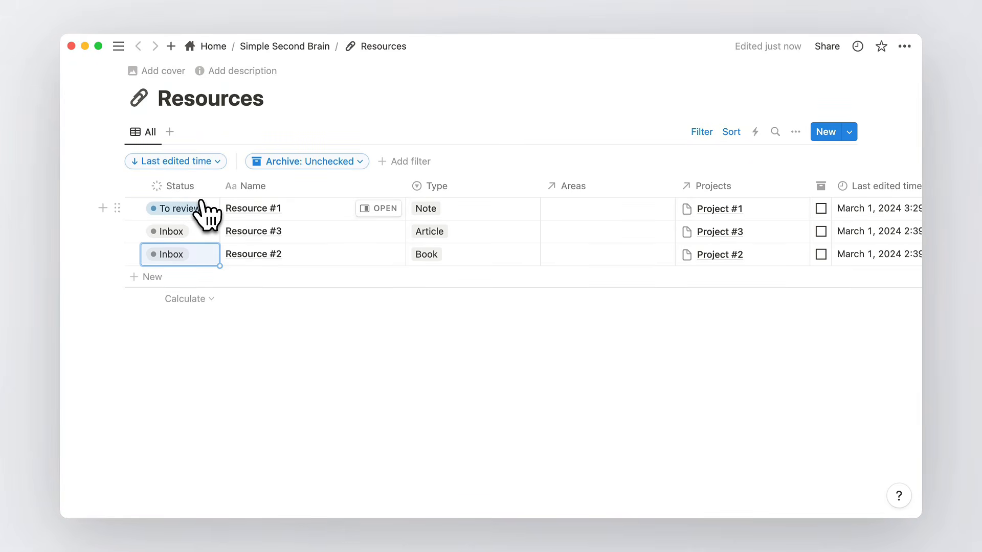
Hide the Last edited time column in the Resources database's All view
scroll(237, 228, "right", 5)
left_click(716, 187)
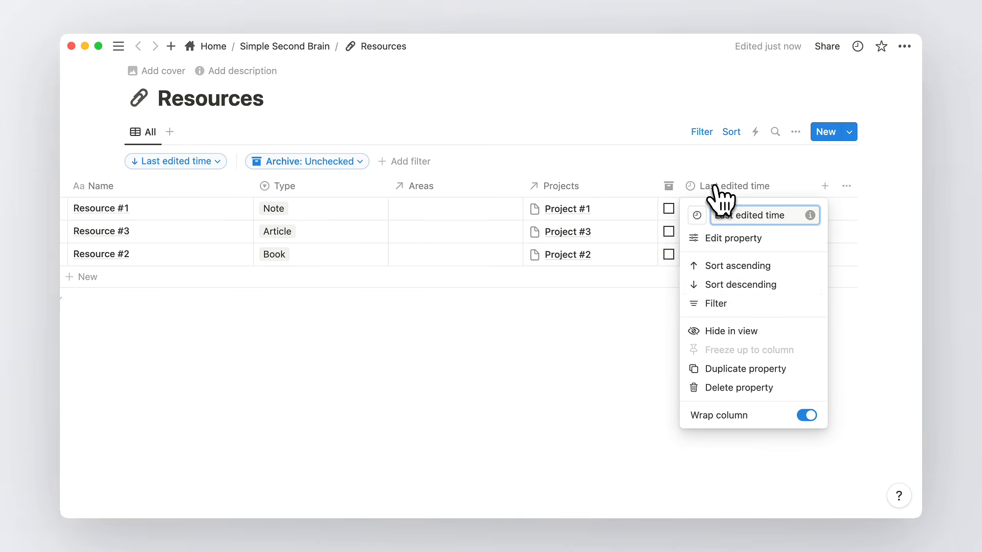
left_click(732, 331)
Open the Resource #1 page to check its properties, and close it again
scroll(760, 249, "left", 2)
left_click(385, 208)
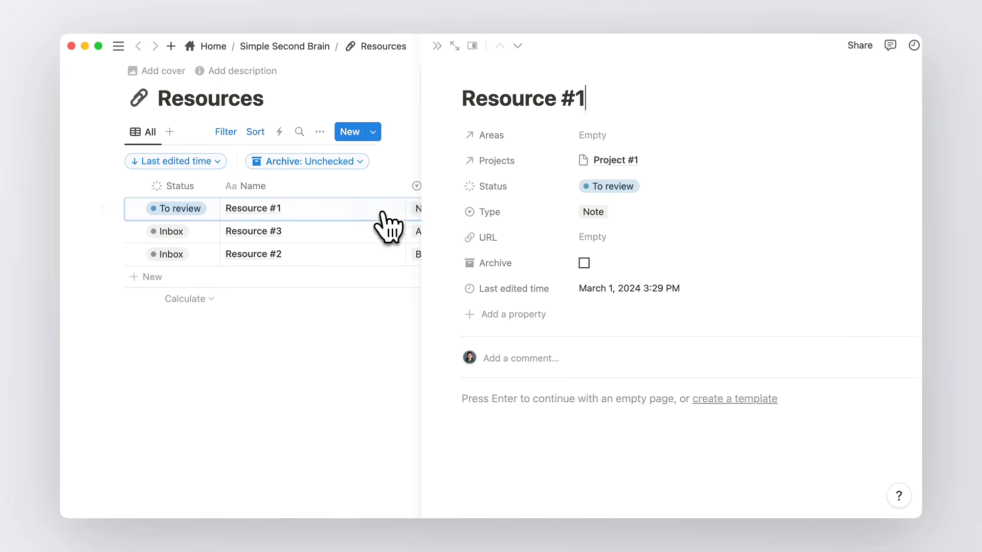
left_click(398, 290)
mouse_move(477, 373)
left_click(574, 370)
key("Escape")
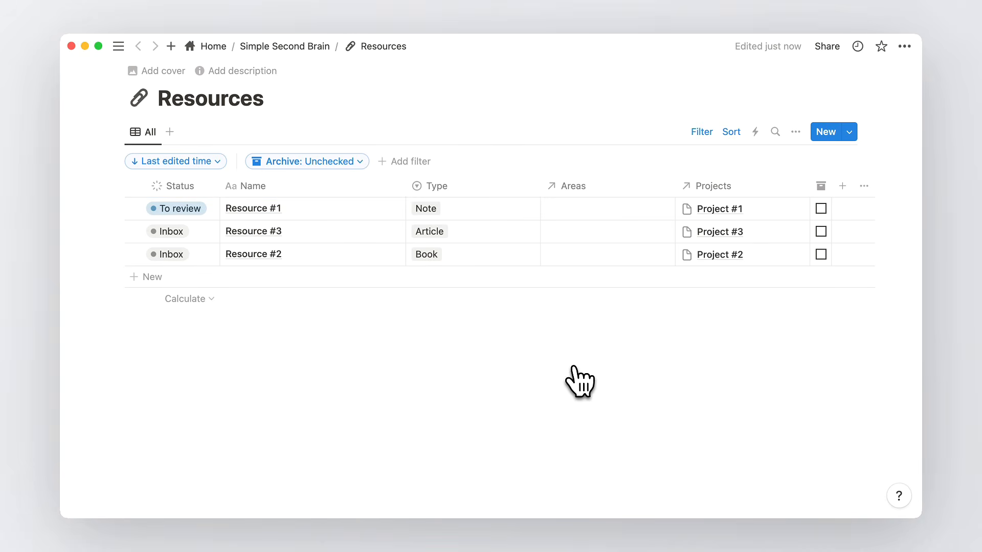
Add a new view with the List layout to the Resources database
left_click(169, 132)
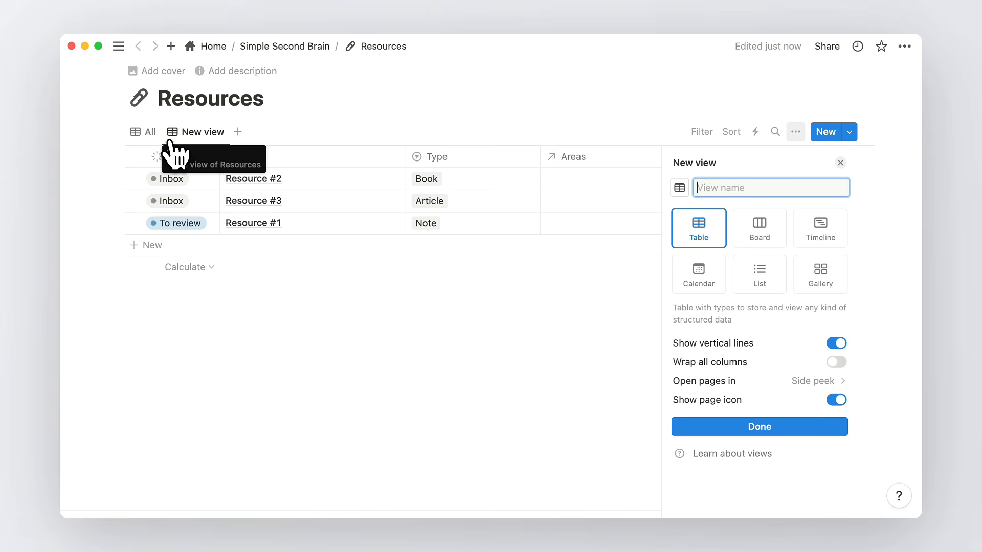
left_click(772, 291)
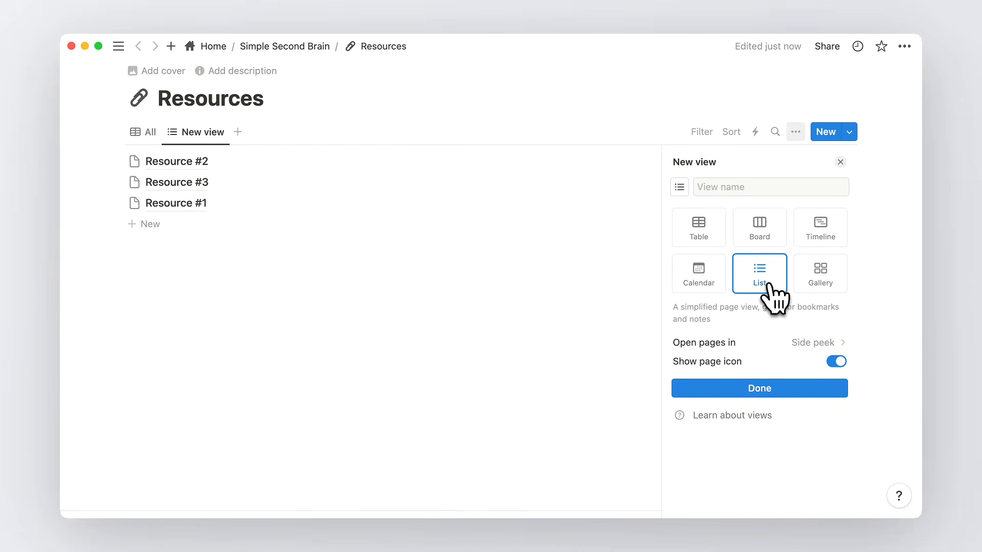
left_click(780, 388)
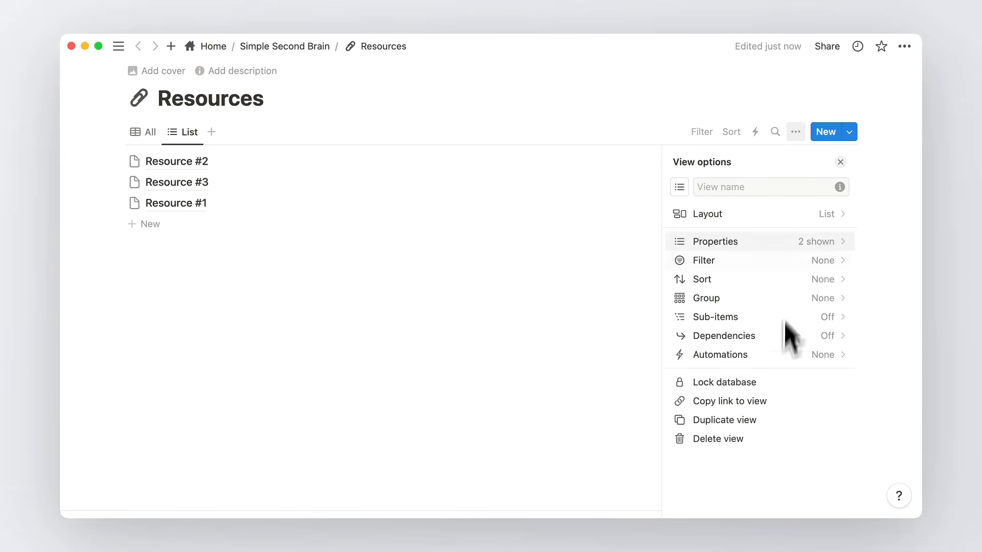
Show the Last edited time and Type properties in the List view and move Status after them
left_click(805, 249)
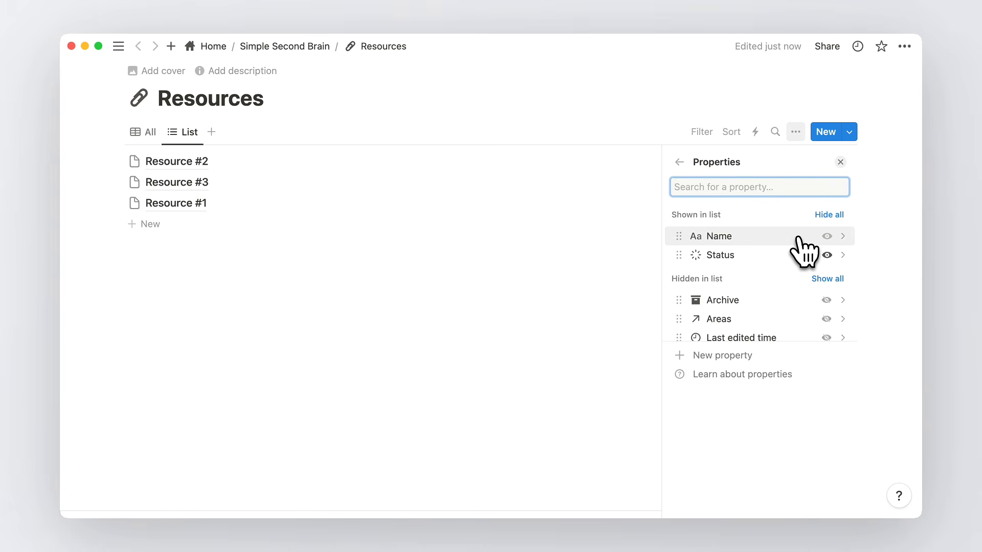
left_click(826, 338)
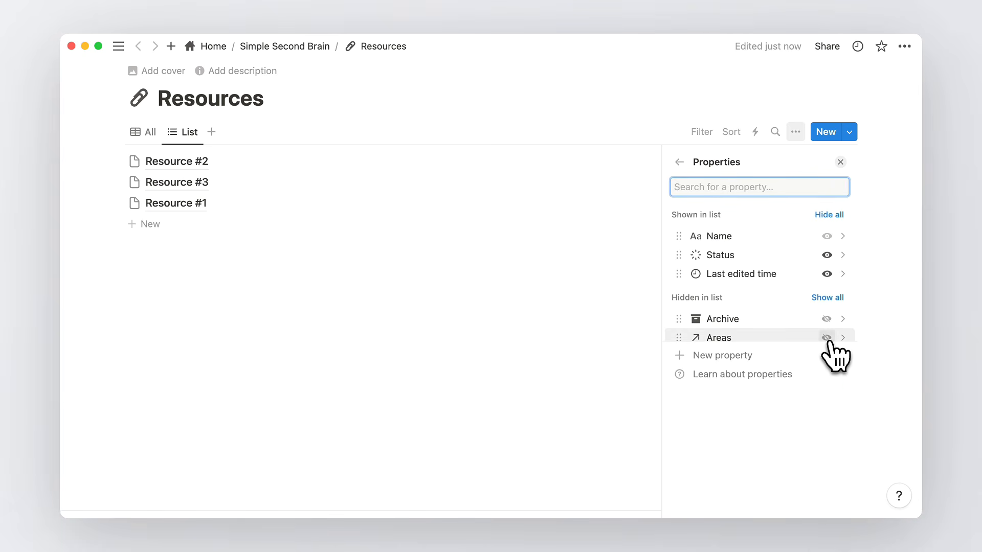
scroll(828, 341, "down", 3)
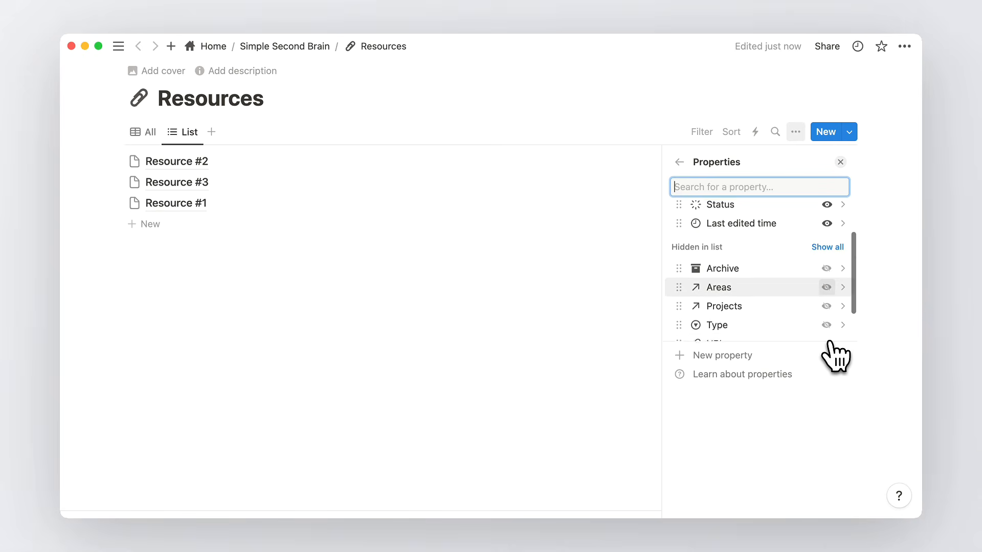
left_click(826, 301)
scroll(815, 291, "up", 3)
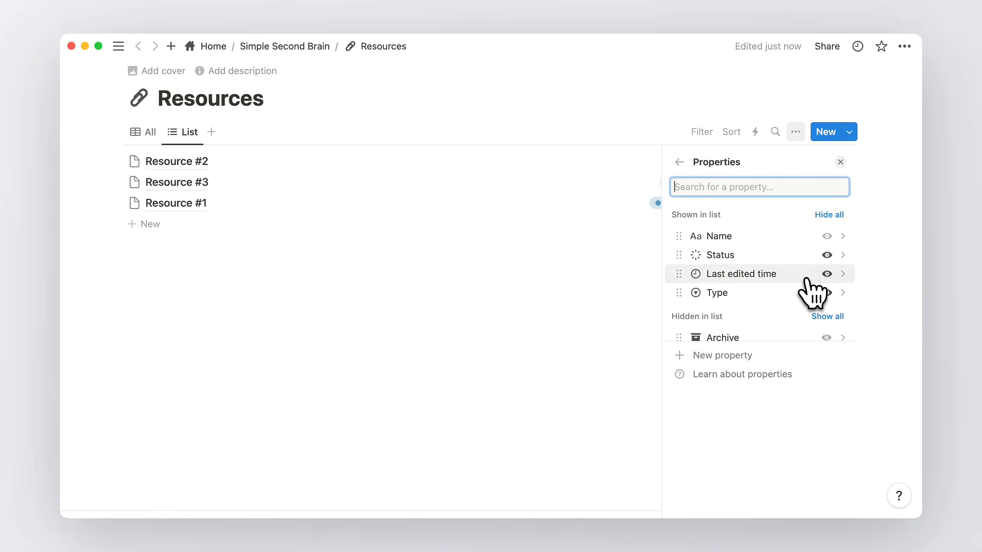
mouse_move(676, 254)
left_mouse_down()
mouse_move(679, 280)
mouse_move(677, 265)
left_mouse_up()
left_click(840, 161)
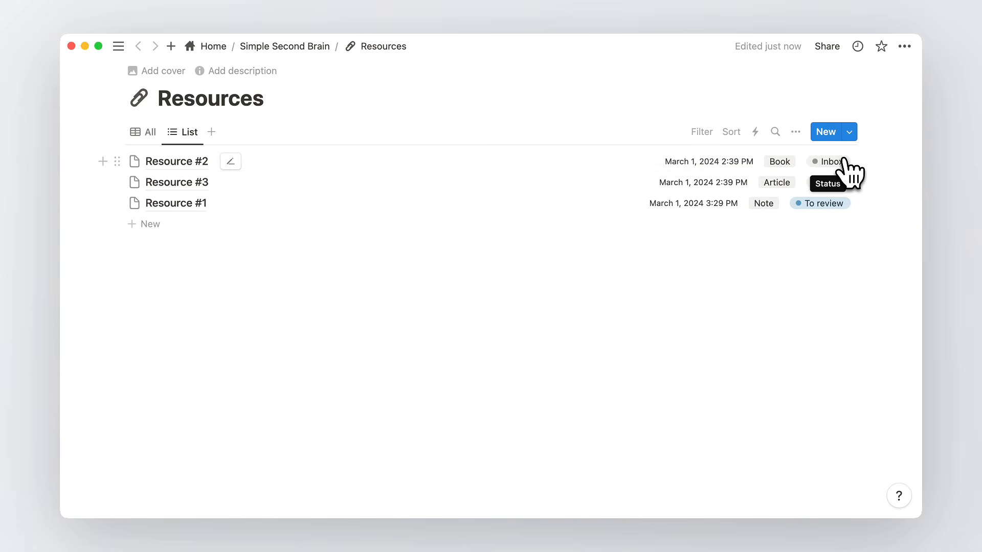
Rename the List view as Inbox and give it the inbox tray icon
left_click(184, 133)
left_click(199, 158)
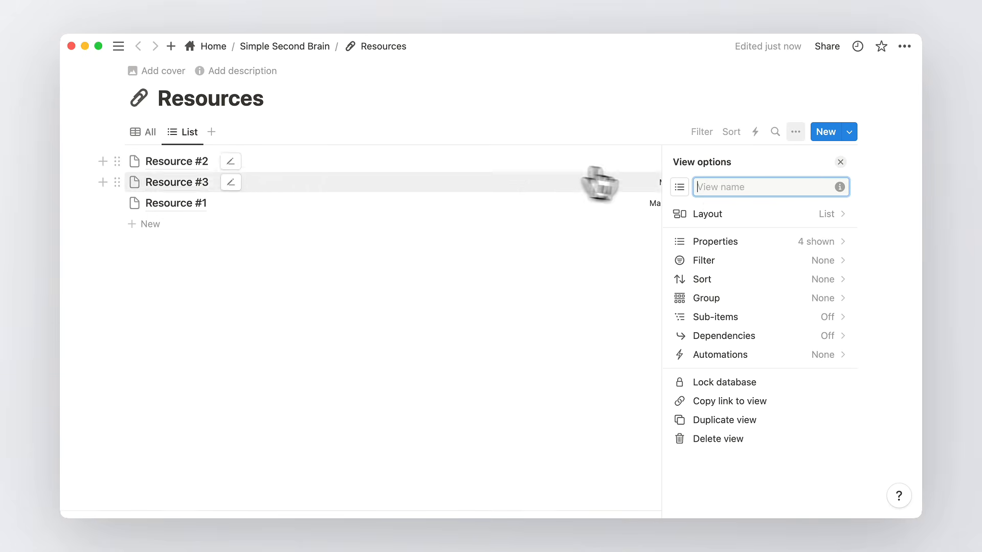
type("Inbox")
left_click(680, 187)
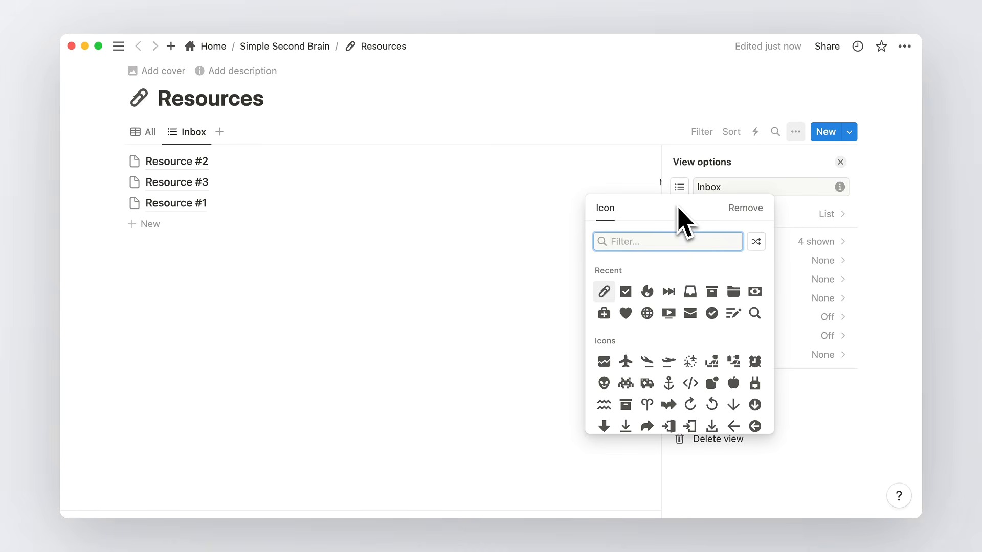
left_click(690, 291)
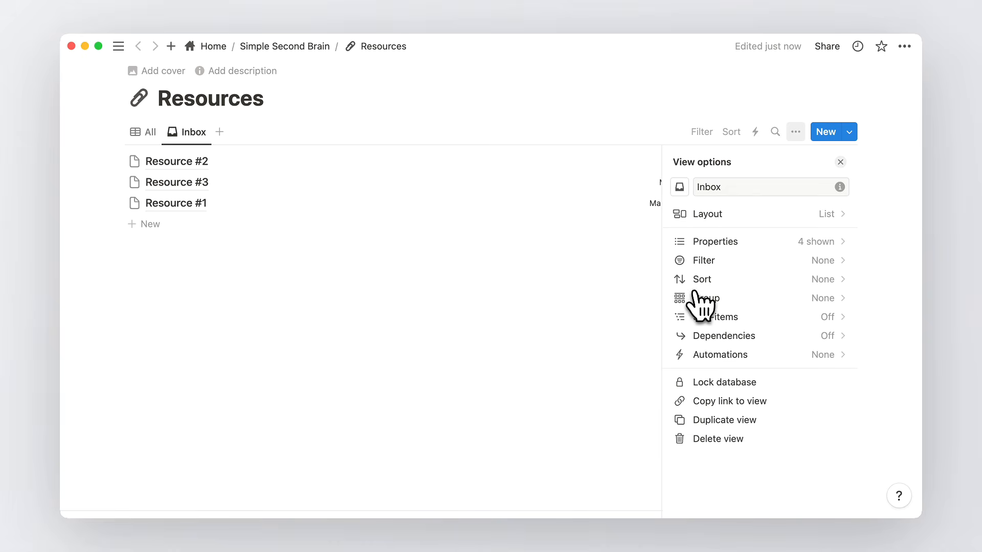
left_click(840, 162)
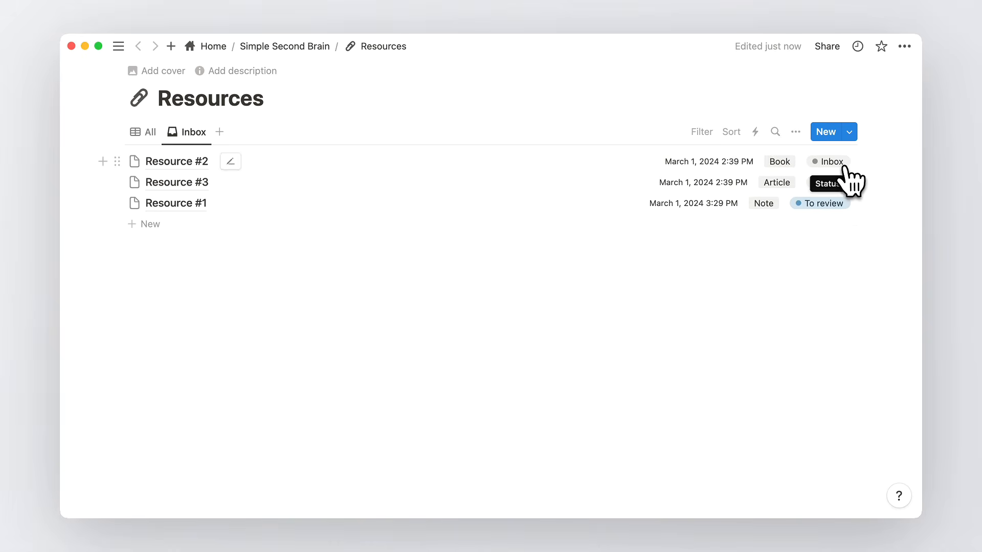
Filter the Resources Inbox view to items with Archive unchecked and Status set to Inbox
left_click(702, 132)
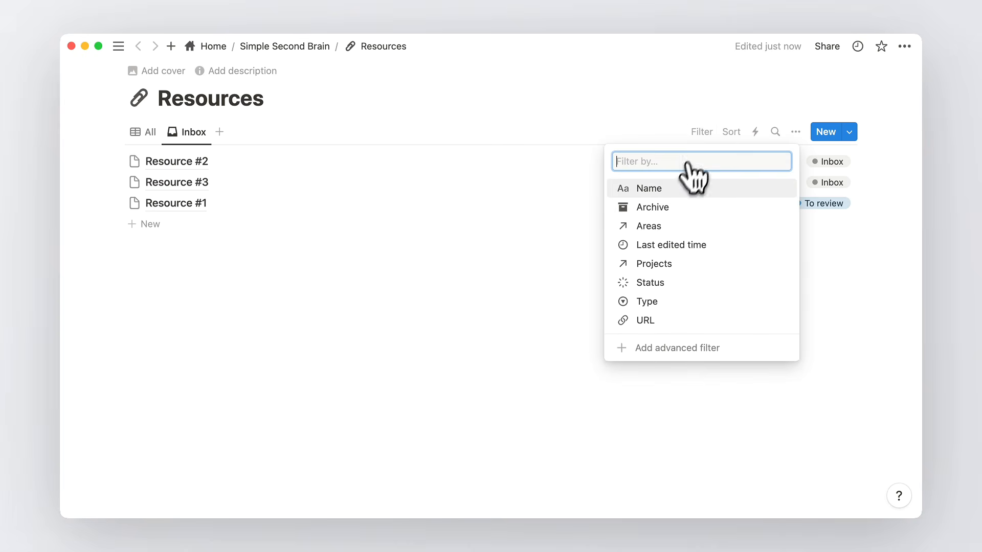
left_click(667, 207)
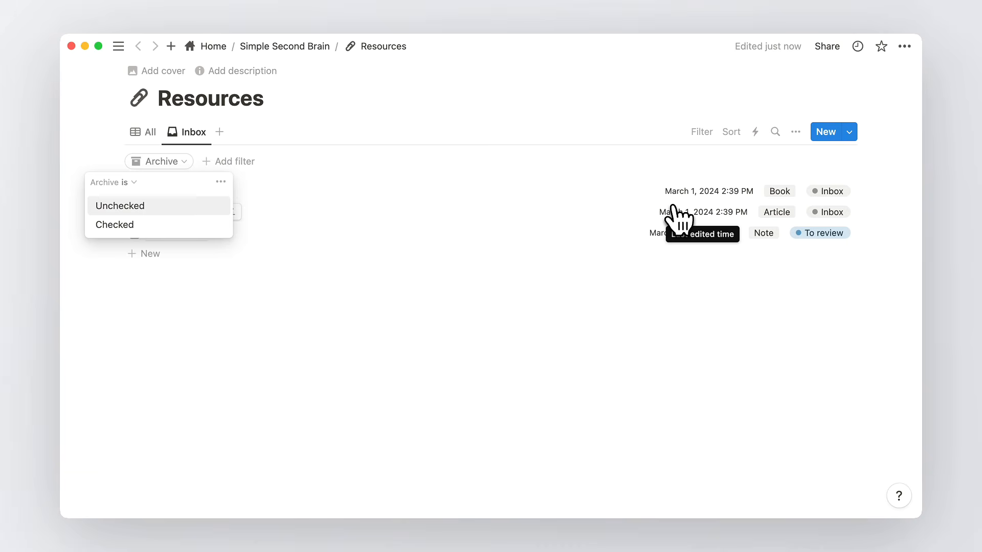
left_click(208, 207)
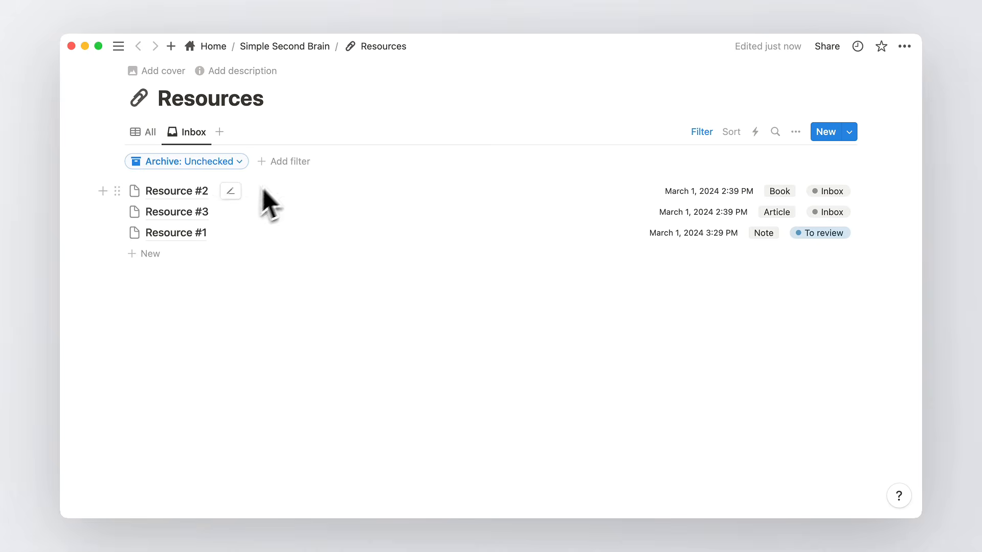
left_click(291, 162)
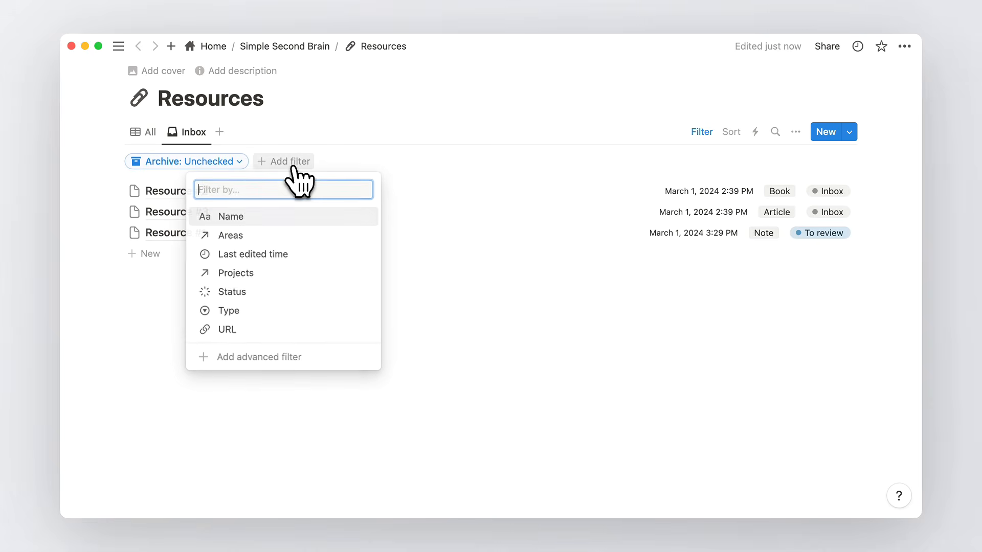
left_click(255, 292)
left_click(223, 221)
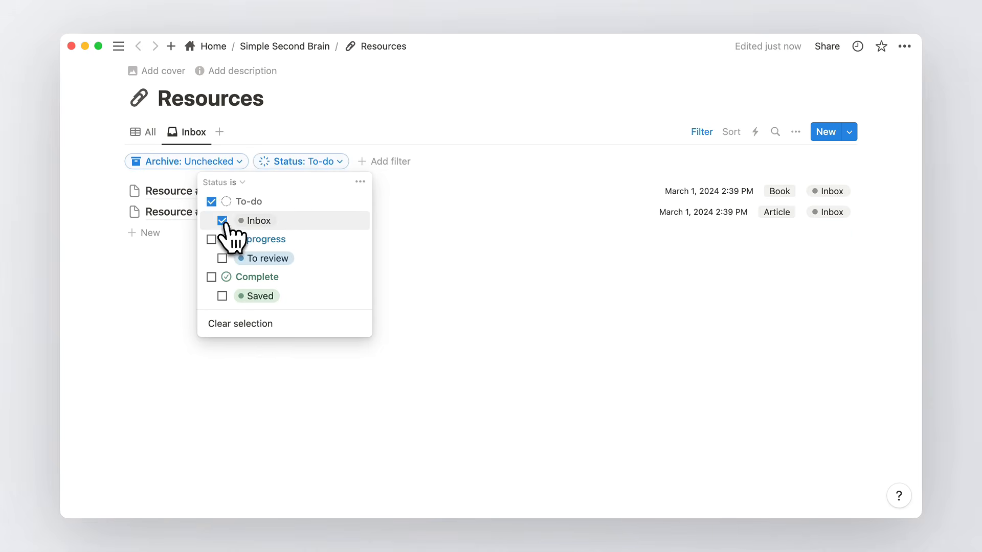
Sort the Resources Inbox view by Last edited time in descending order
left_click(731, 133)
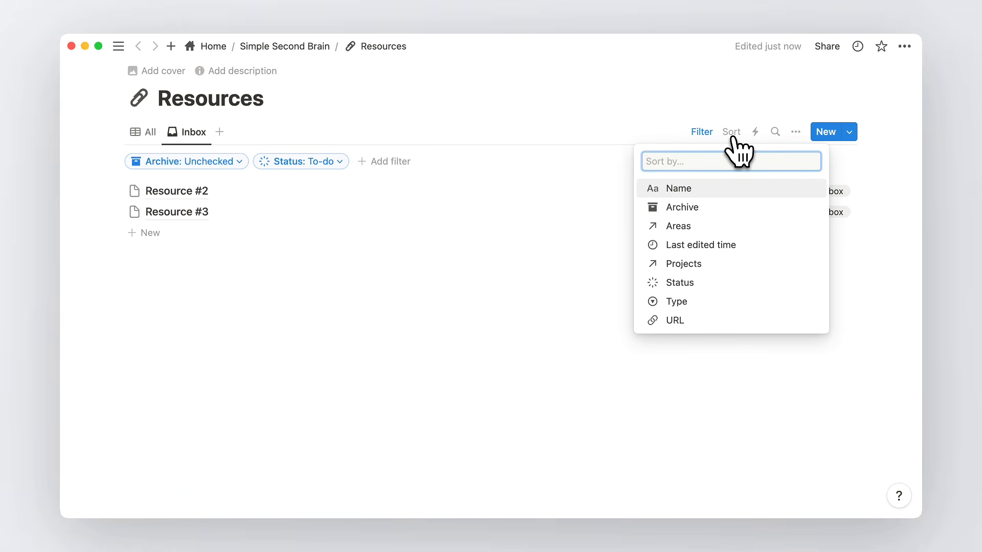
left_click(715, 245)
left_click(266, 194)
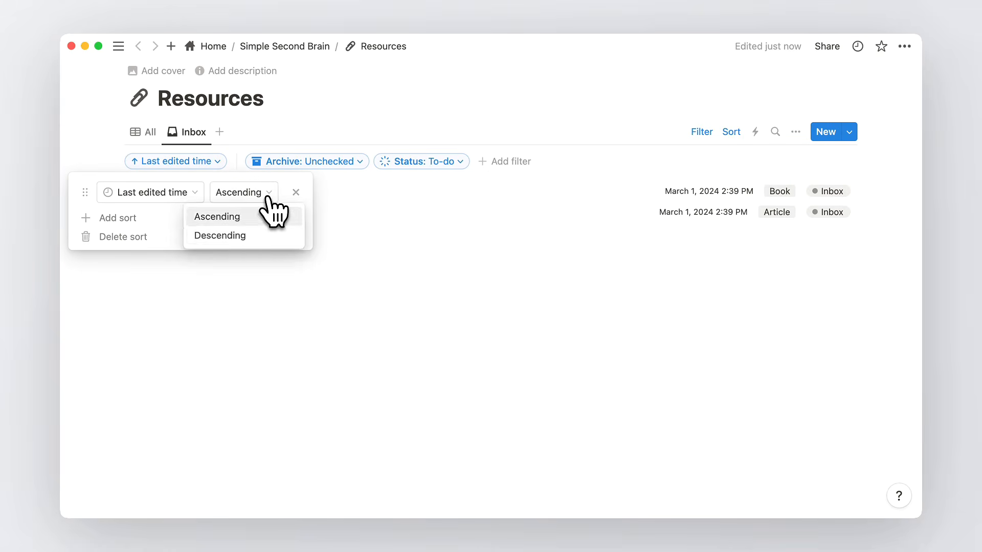
left_click(225, 236)
left_click(241, 273)
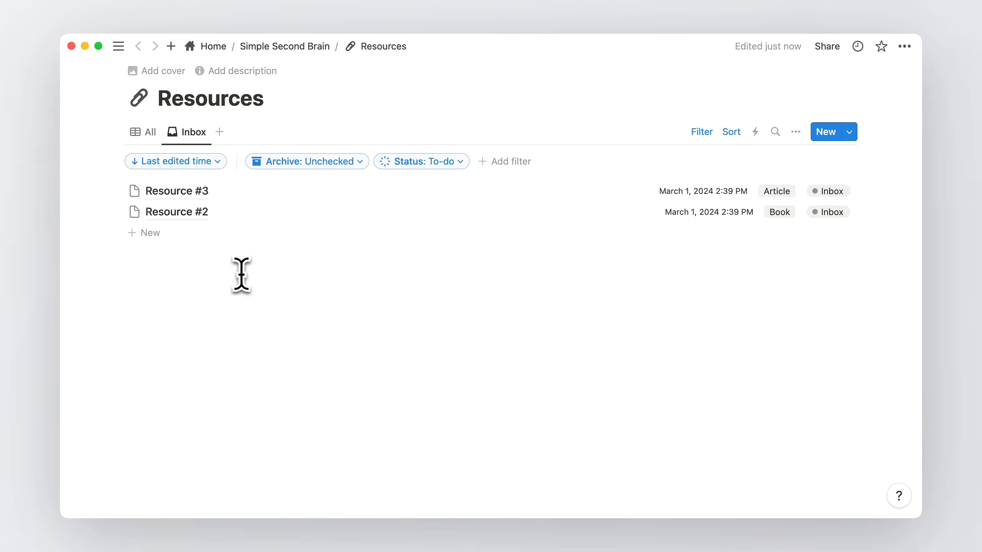
Duplicate the Inbox view, name the copy To review and give it the eye icon
left_click(182, 133)
left_click(217, 232)
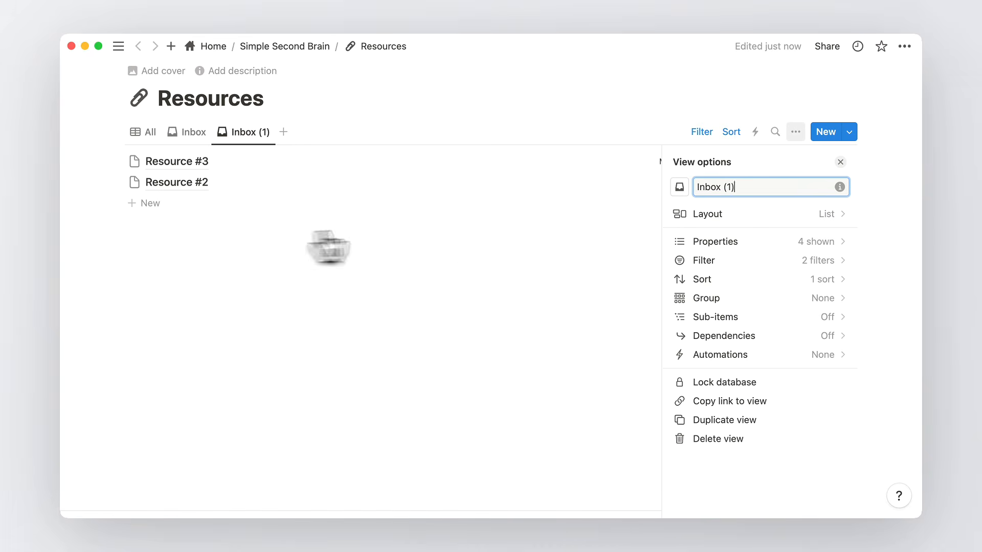
type("To review")
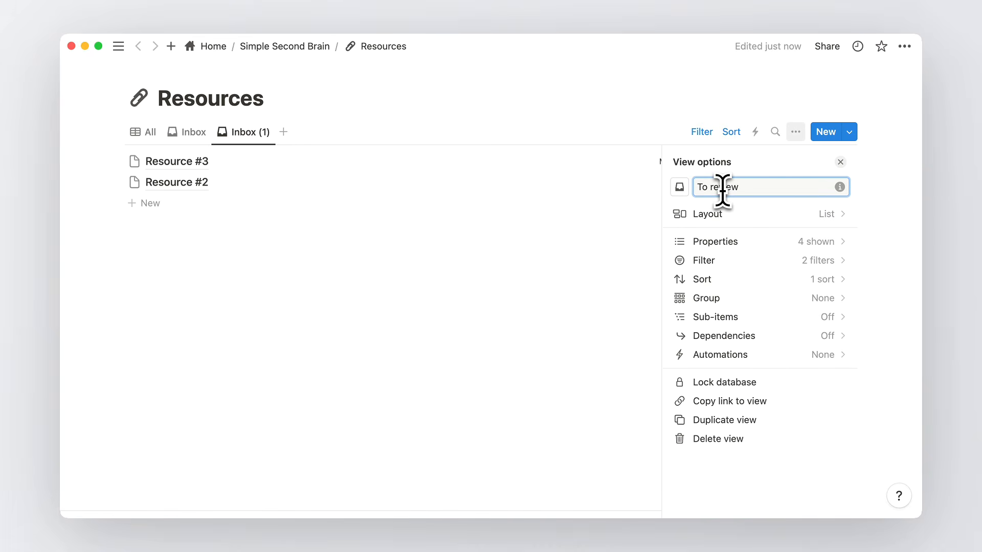
left_click(680, 188)
type("ey")
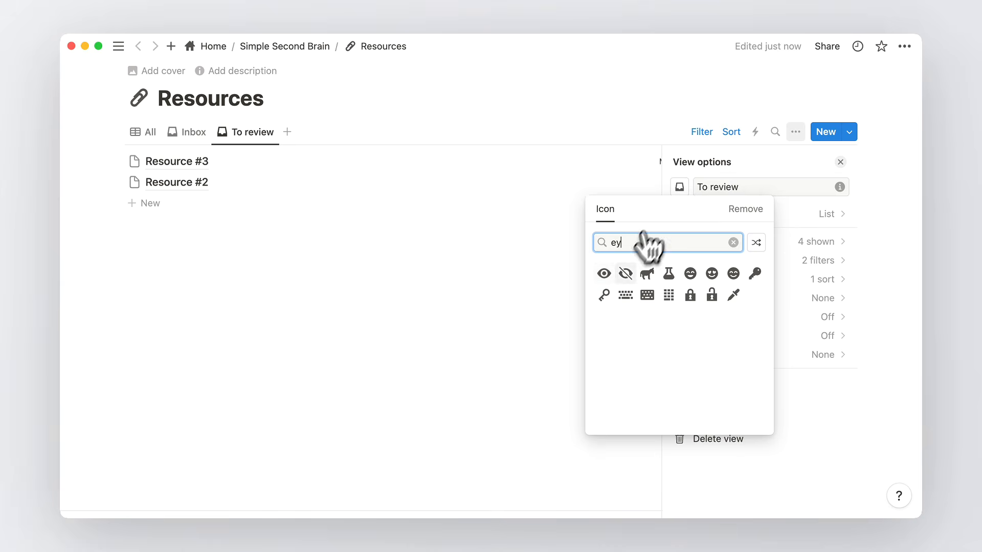
left_click(604, 274)
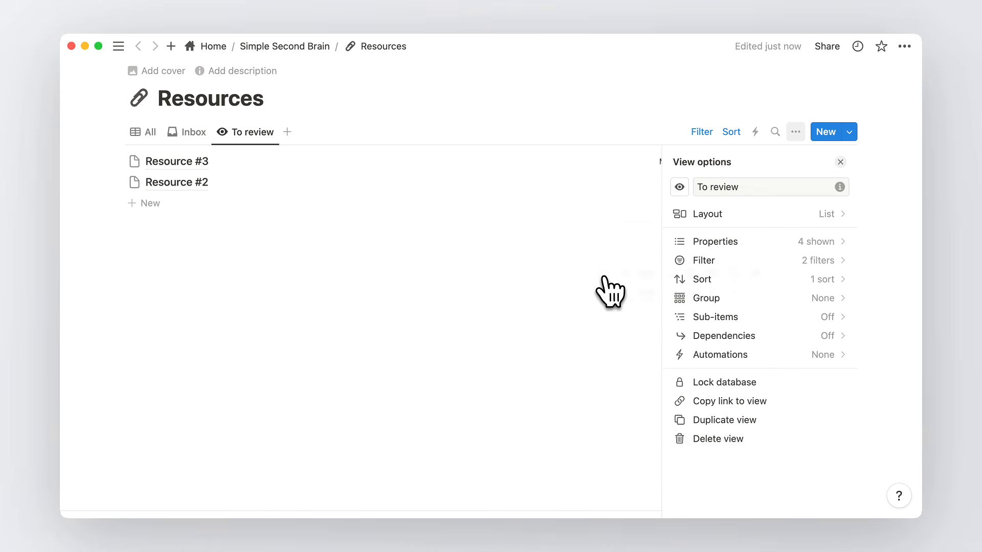
left_click(840, 161)
Change the To review view's Status filter from Inbox to To review
left_click(701, 132)
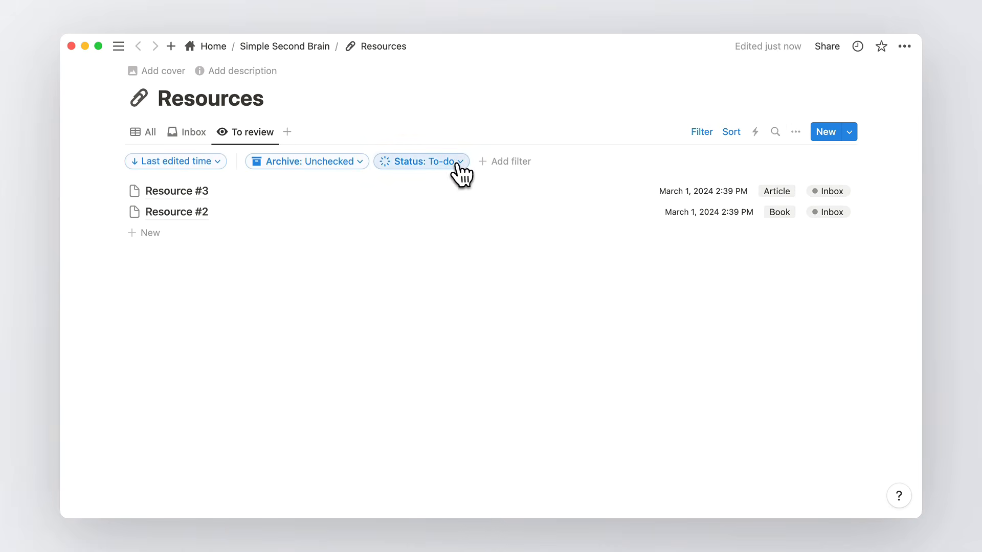
left_click(425, 161)
left_click(359, 221)
left_click(359, 258)
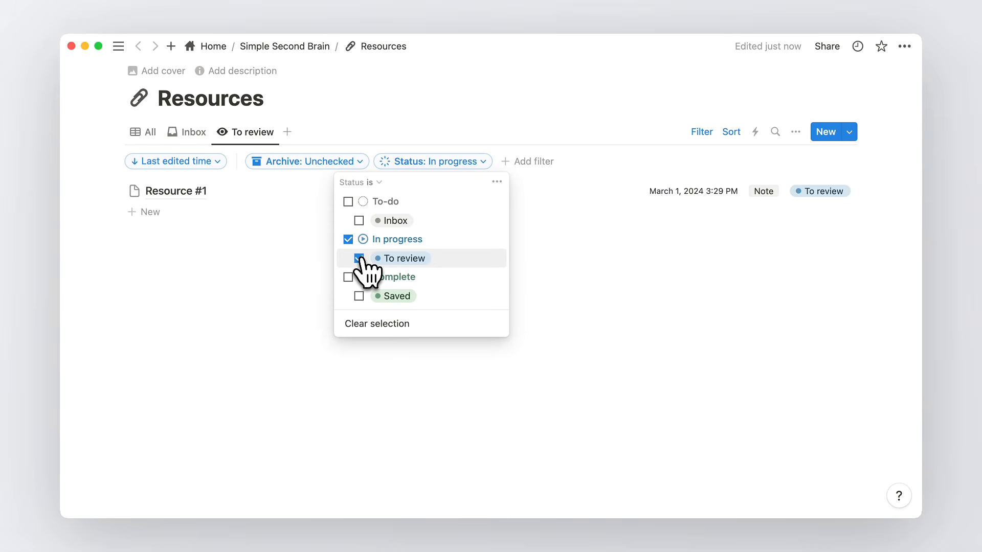
Duplicate the All view of the Resources database, name the copy Archive and give it the archive box icon
left_click(642, 237)
right_click(142, 135)
left_click(174, 231)
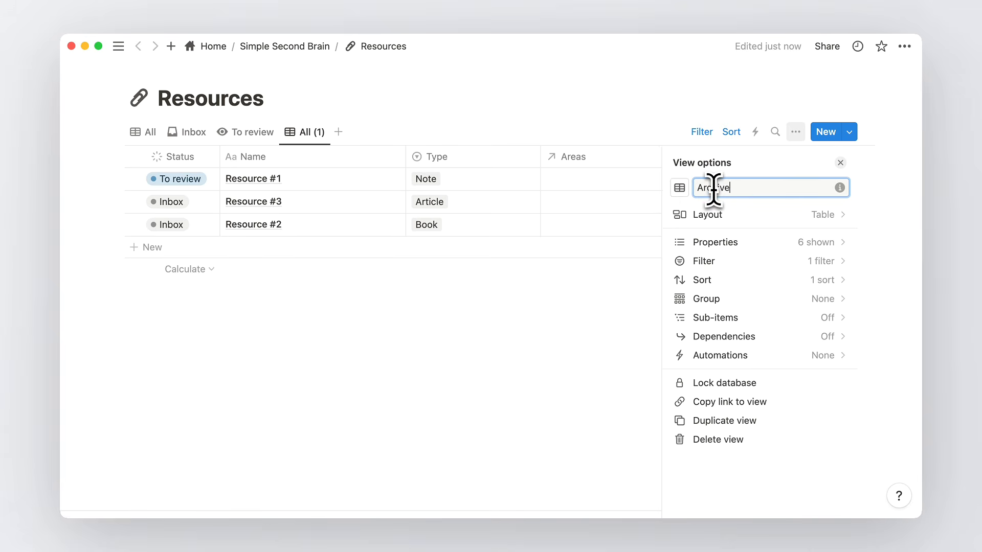
left_click(679, 188)
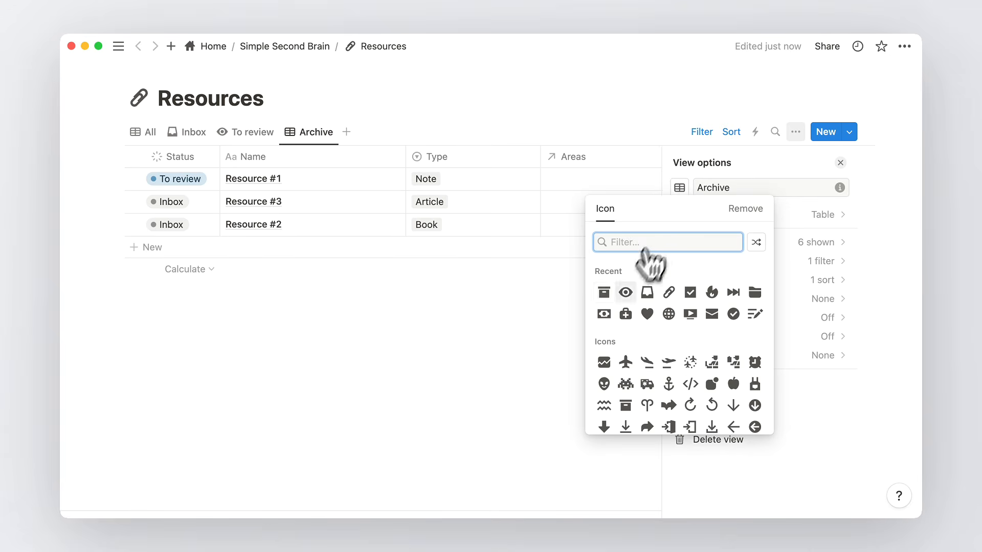
left_click(604, 292)
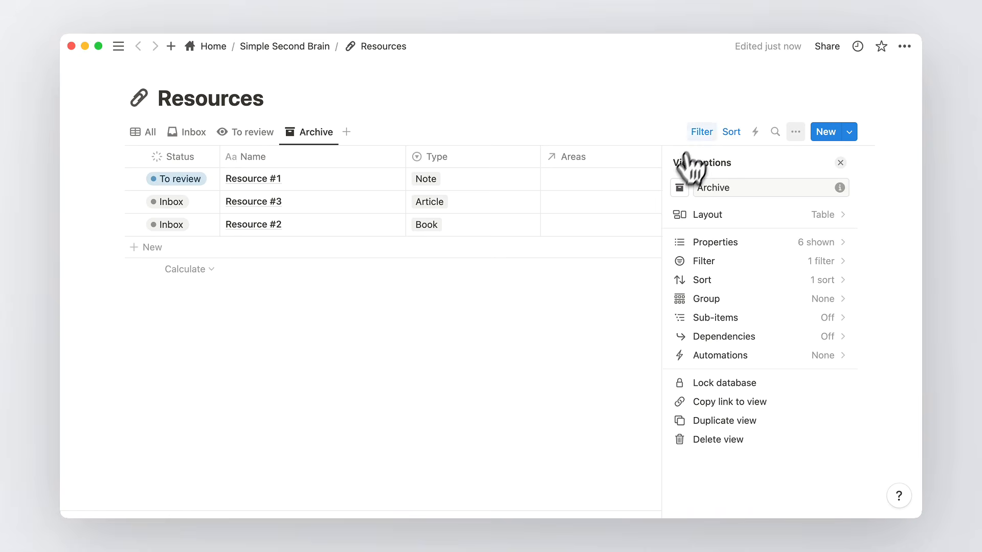
Change the Archive view's Archive filter from Unchecked to Checked
left_click(701, 132)
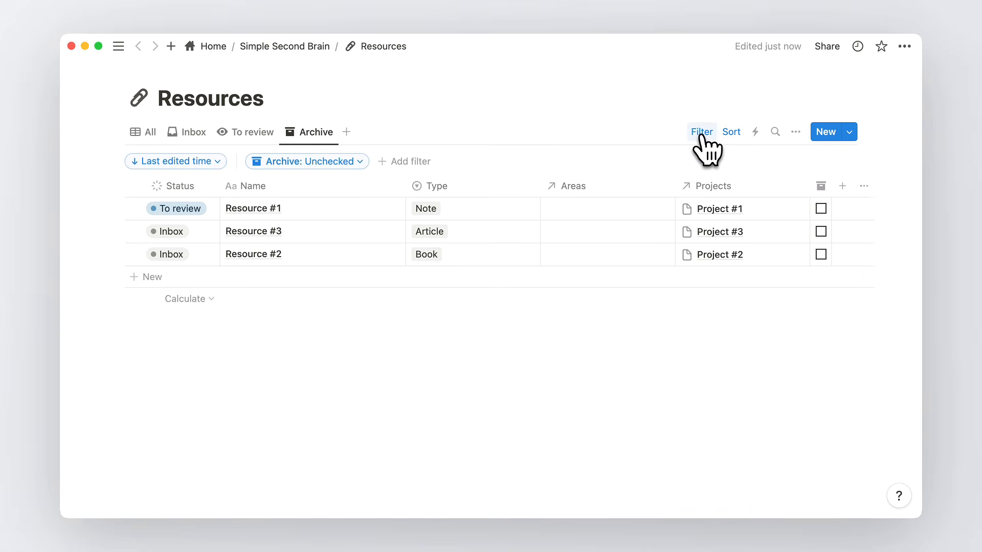
left_click(352, 162)
left_click(310, 226)
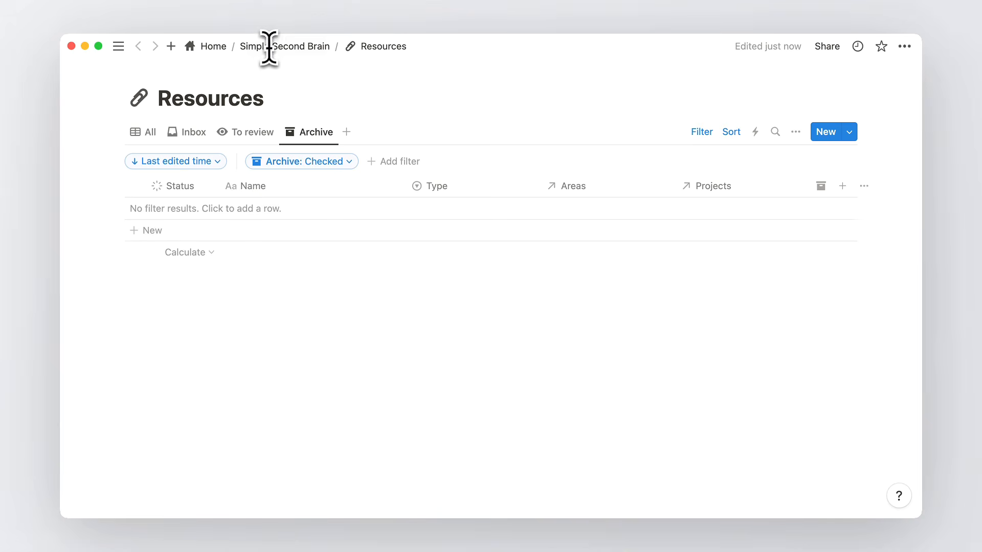
Test the Archive view by archiving Resource #1 from the All view, unarchiving it and returning to All
left_click(144, 134)
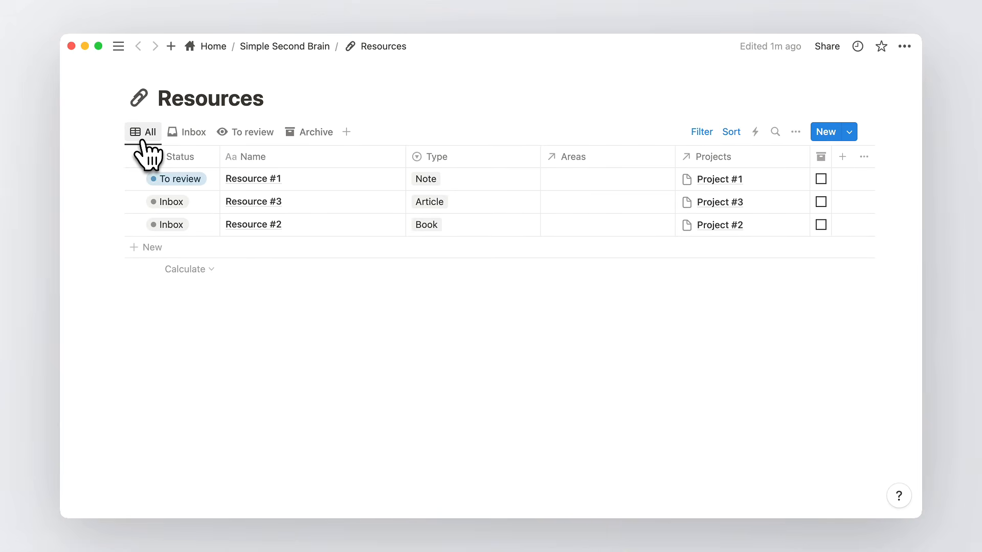
left_click(822, 180)
left_click(314, 133)
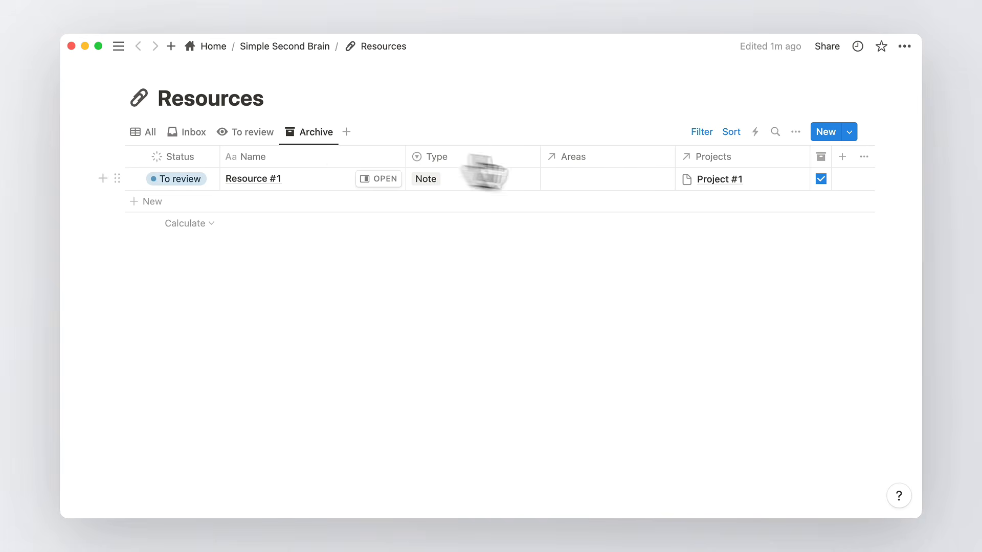
left_click(821, 179)
left_click(148, 132)
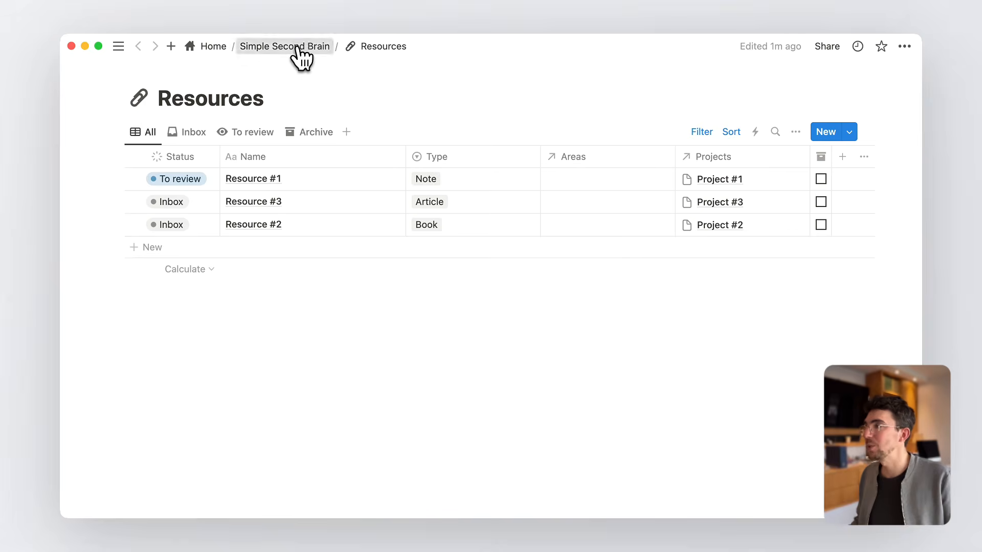
On the Simple Second Brain page, stack the Projects, Tasks and Resources databases directly below Areas without gaps
left_click(297, 47)
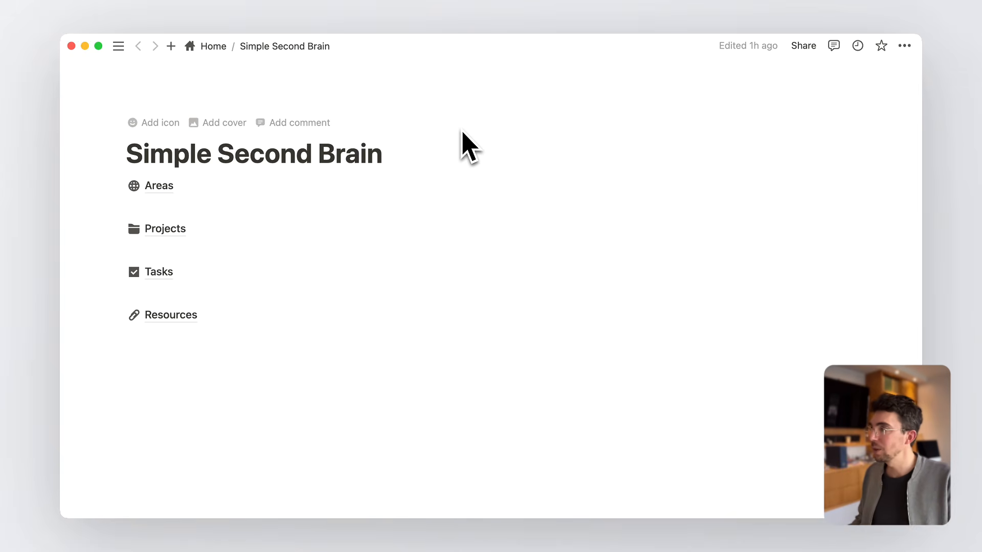
left_click_drag(116, 228, 130, 208)
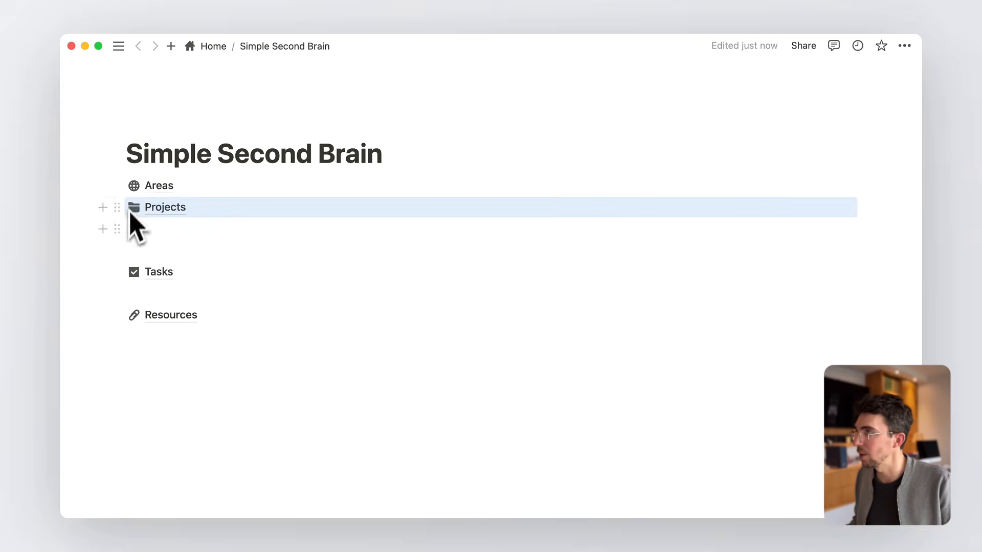
left_click_drag(117, 274, 127, 220)
left_click_drag(118, 313, 145, 245)
Insert a two-column layout below the database list and add Menu as a Heading 3 in its first column
left_click(153, 297)
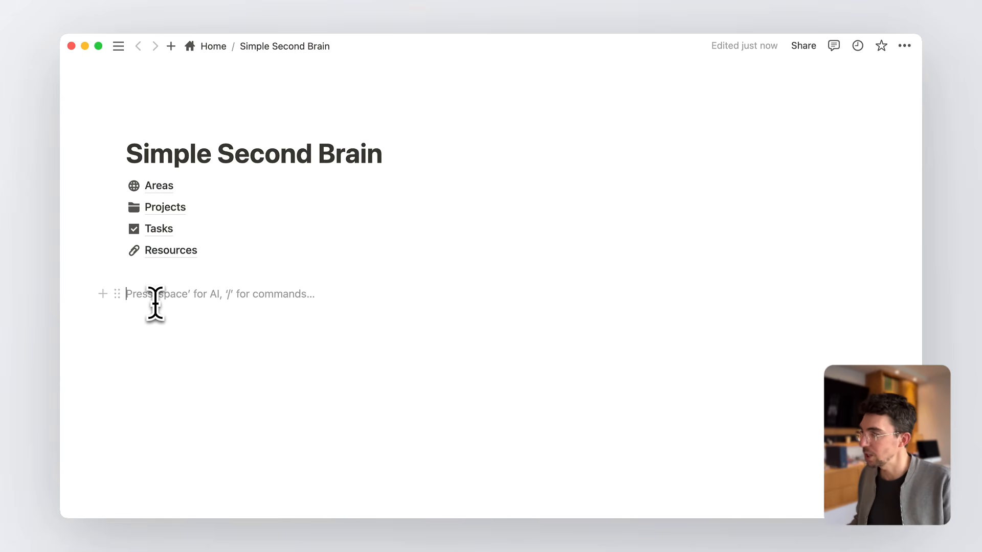
type("/c2")
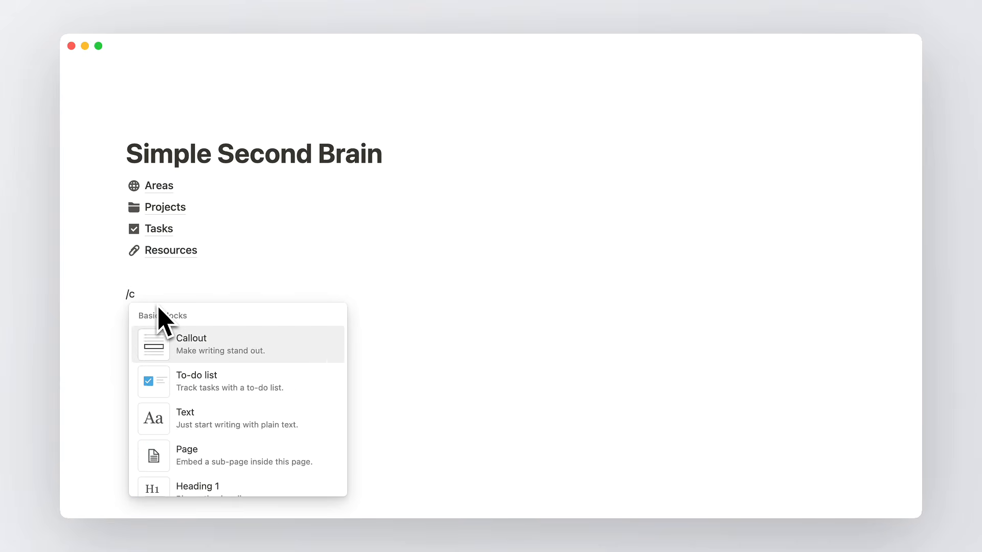
key("Return")
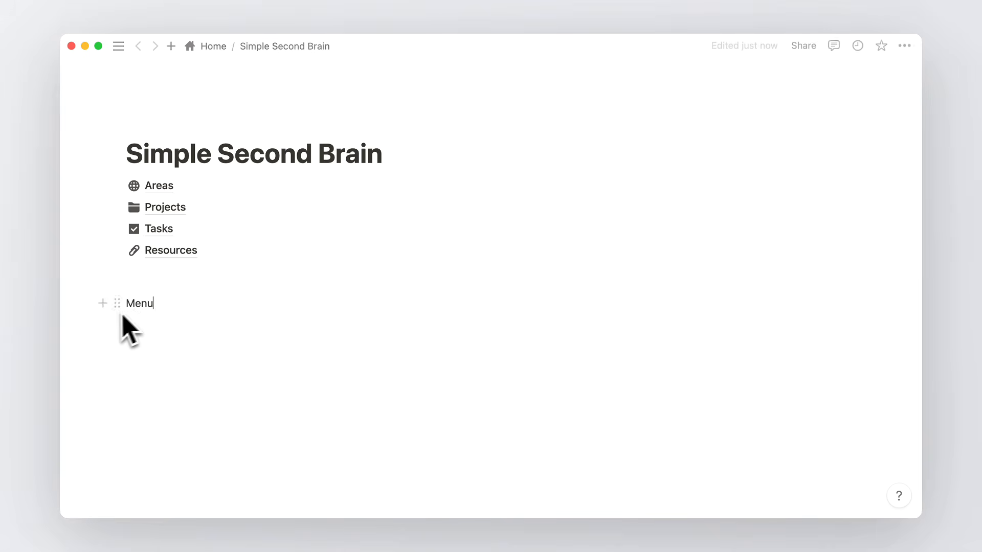
left_click(117, 303)
mouse_move(203, 271)
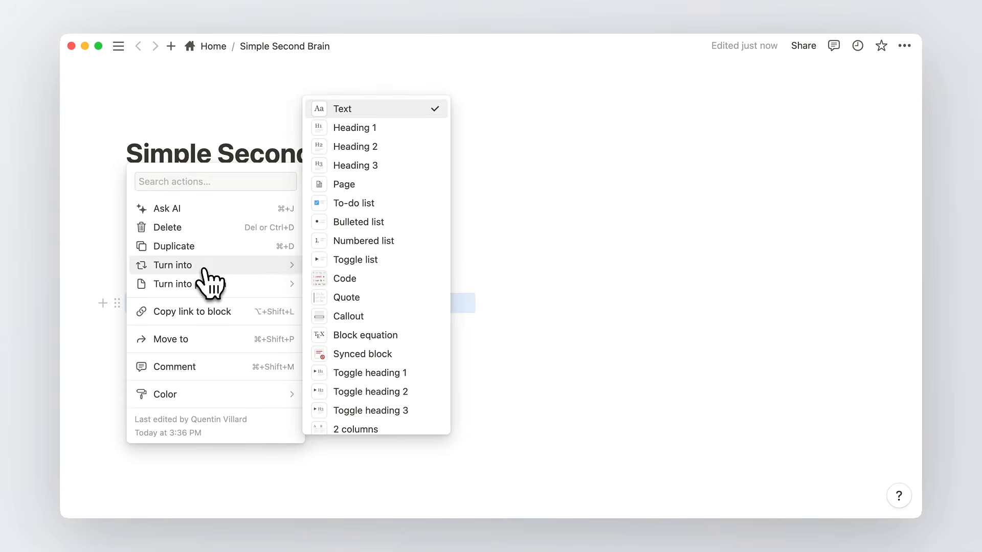
left_click(364, 165)
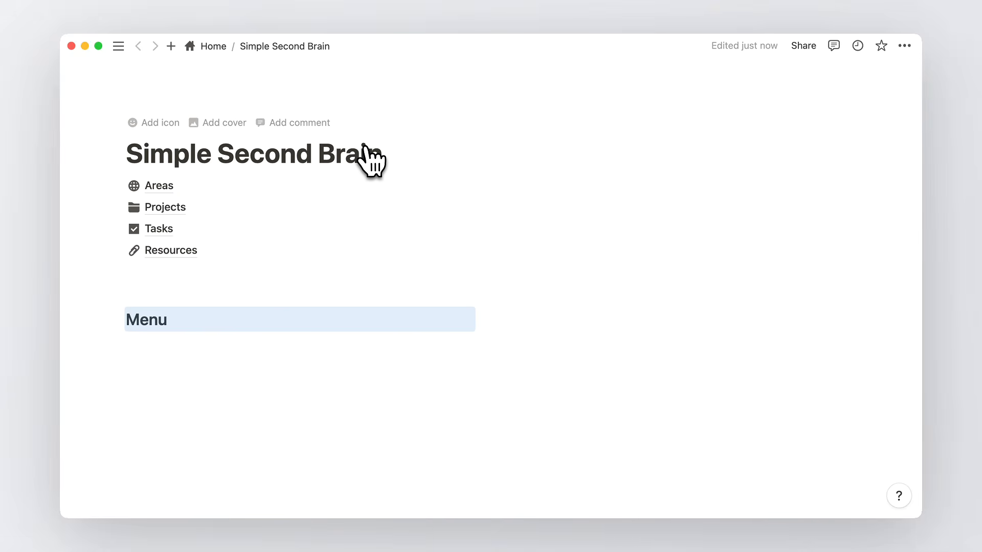
Add a matching Inbox heading in the second column and narrow the Menu column
left_click(541, 313)
type("Menu")
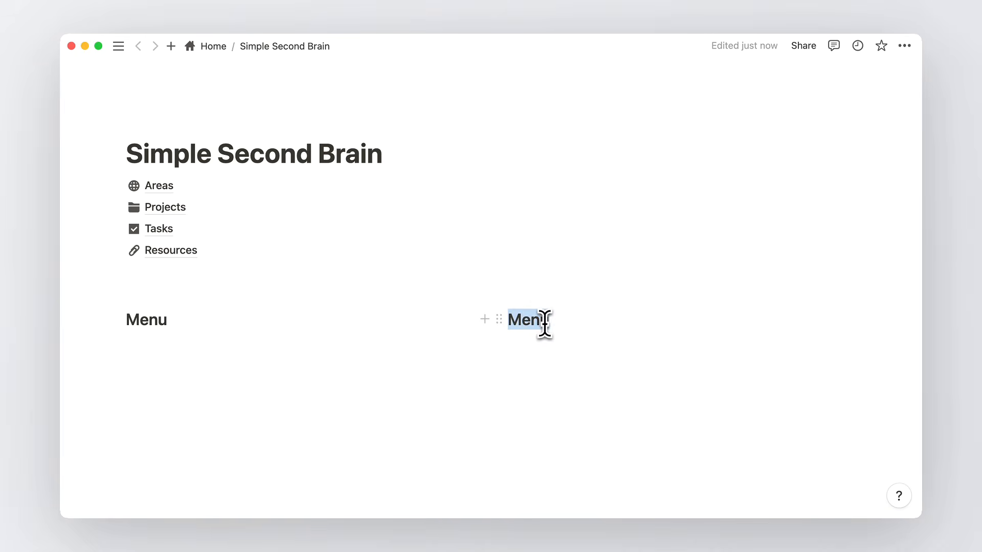
double_click(543, 321)
type("Inbox")
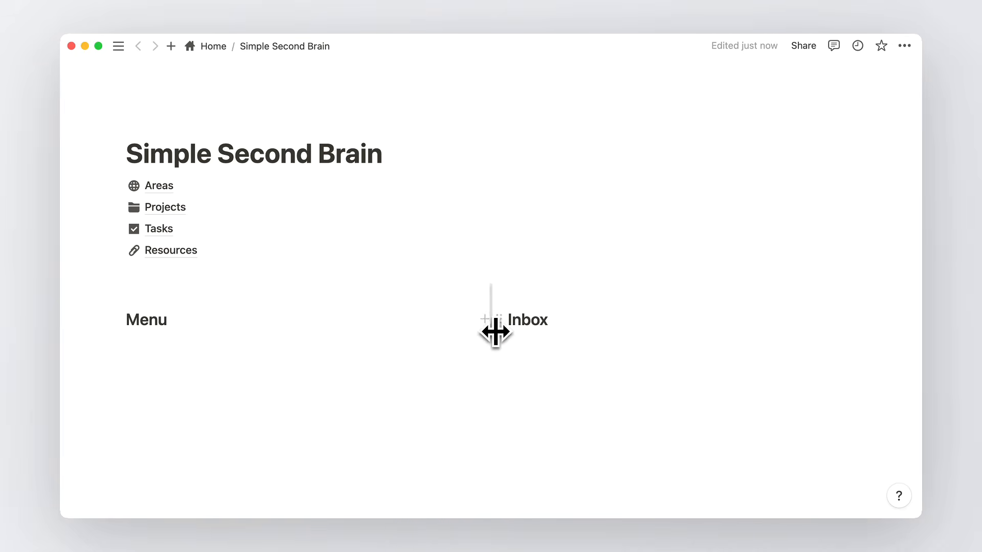
left_click_drag(493, 330, 261, 339)
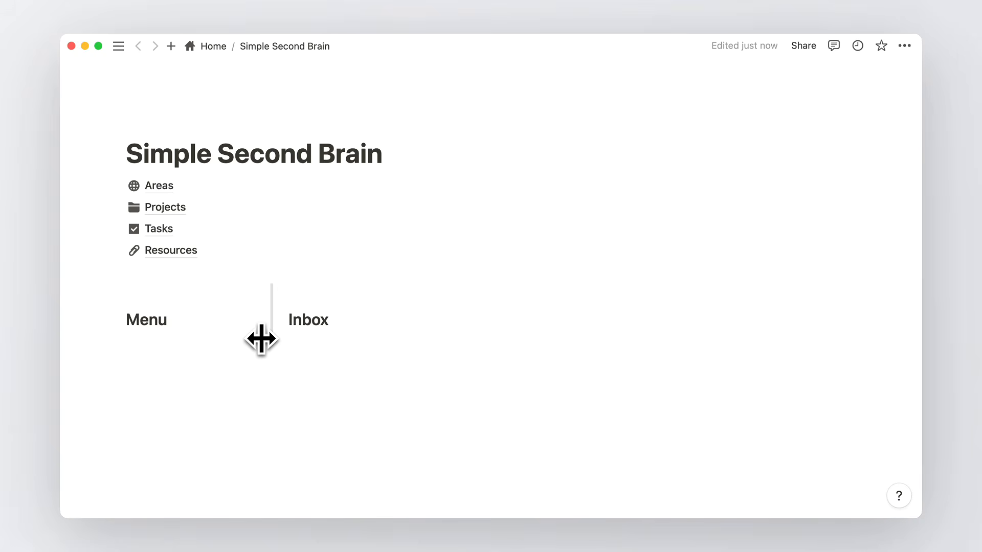
Add a link mention to the Areas database below the columns and turn it into a Heading 2
scroll(206, 397, "down", 1)
left_click(206, 396)
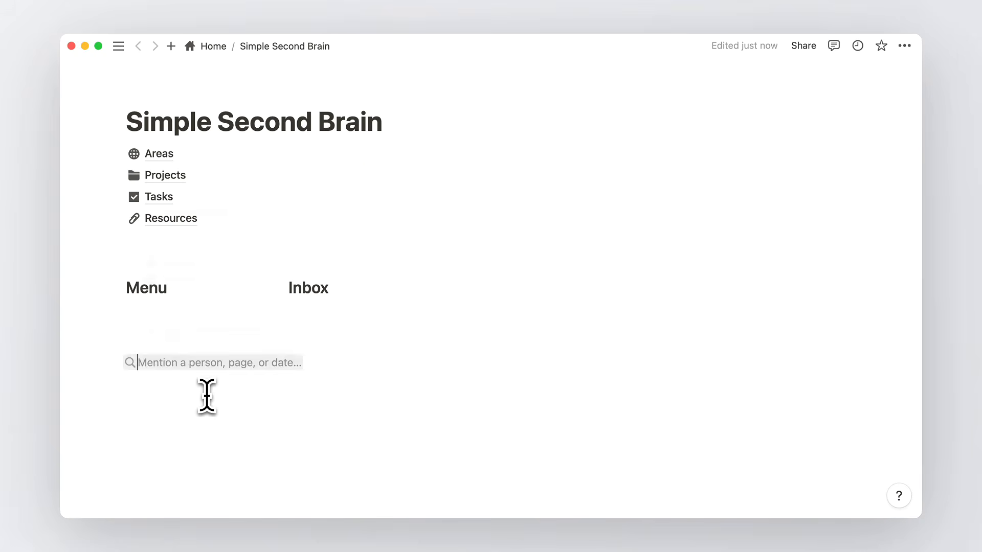
type("@ar")
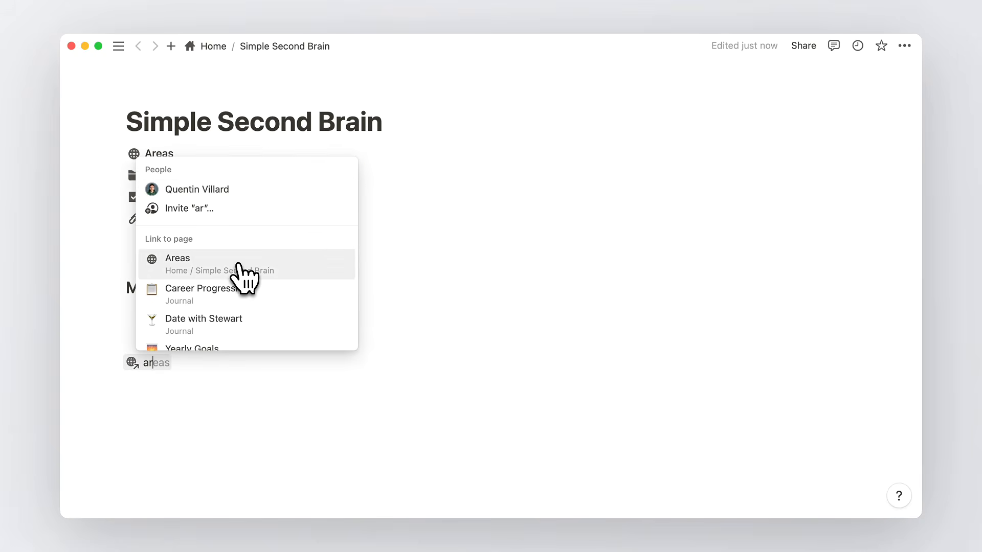
left_click(238, 263)
left_click(119, 363)
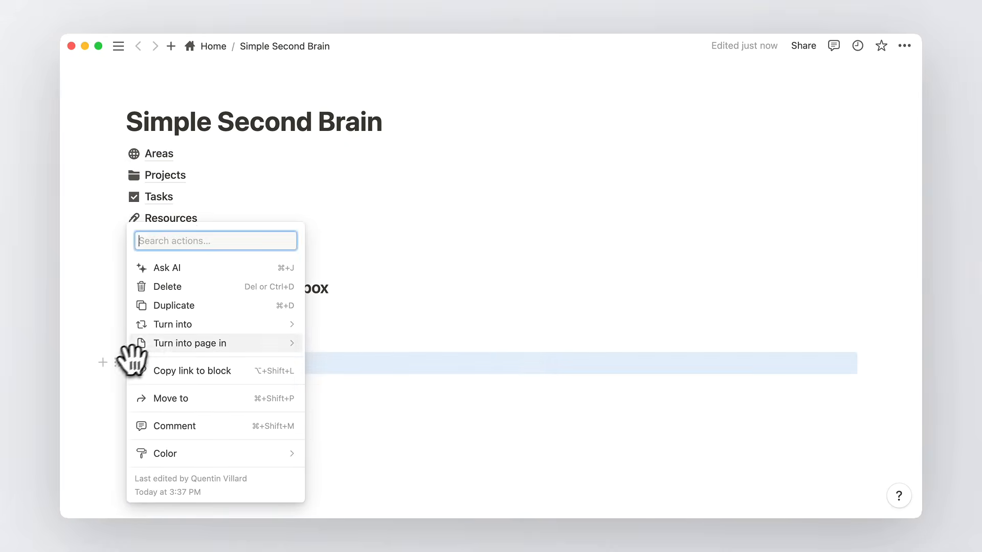
mouse_move(194, 323)
left_click(369, 213)
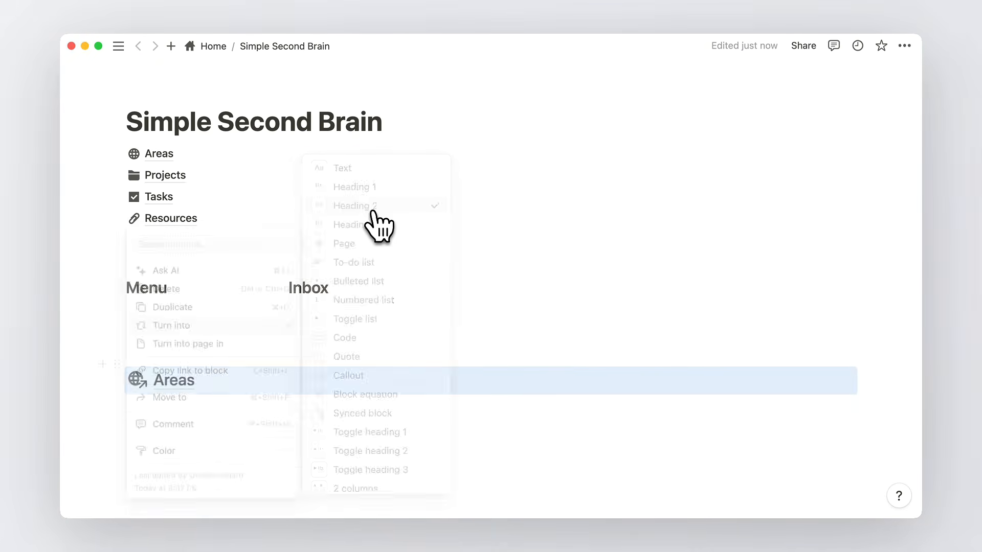
Add a link mention to the Projects database below the Areas heading and turn it into a Heading 2
left_click(200, 427)
type("@pro")
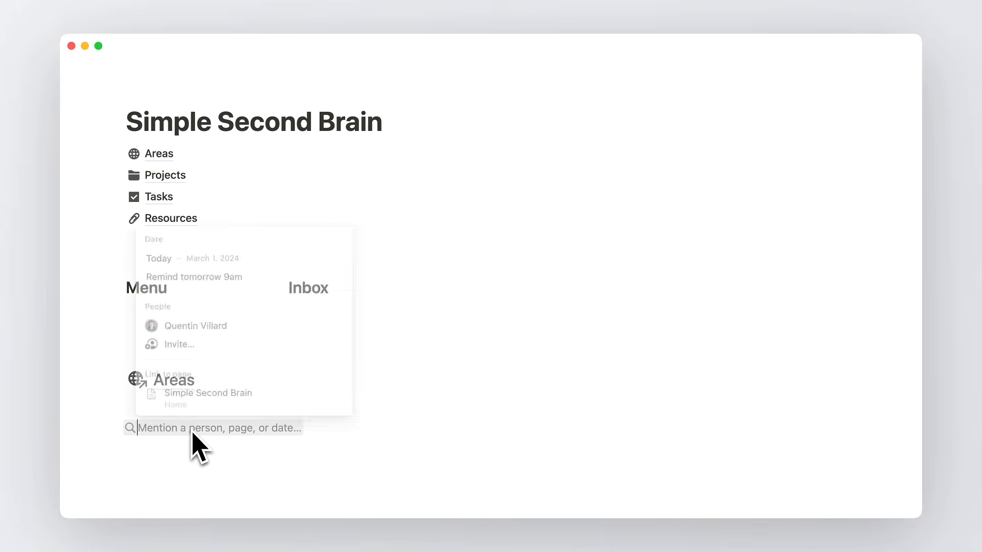
key("Return")
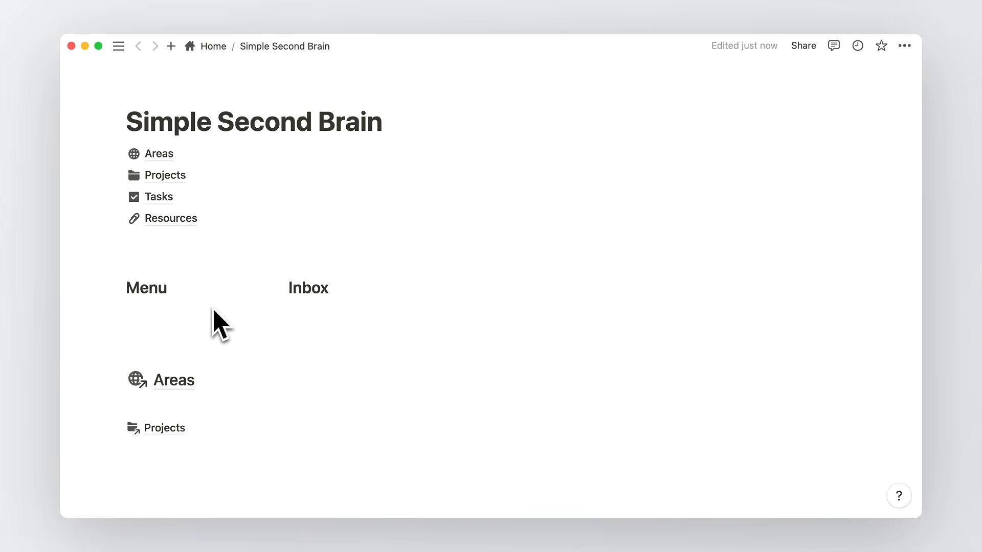
left_click(120, 428)
mouse_move(230, 334)
left_click(368, 213)
Add a link mention to the Tasks database below the Projects heading and turn it into a Heading 2
scroll(343, 312, "down", 3)
left_click(191, 416)
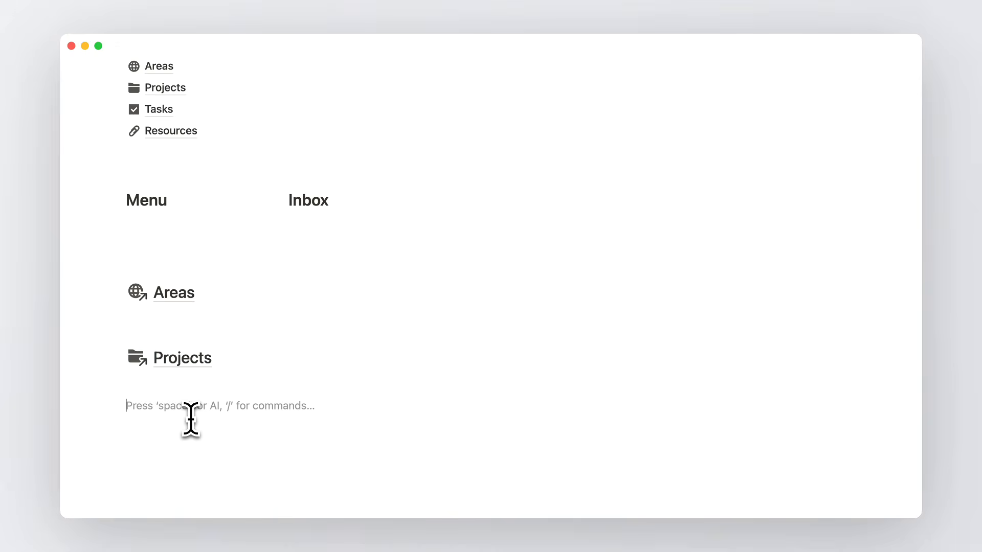
type("@tas")
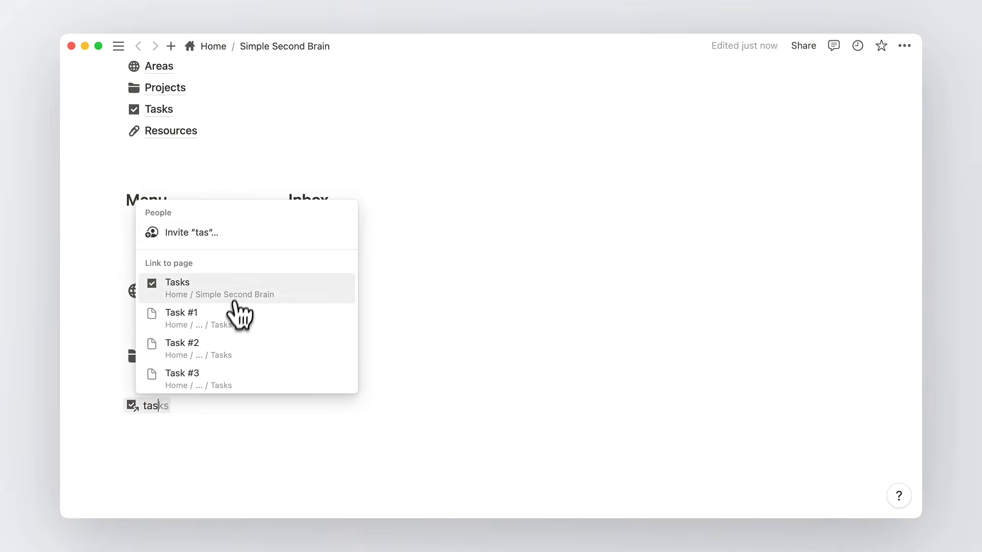
left_click(231, 301)
left_click(117, 406)
mouse_move(195, 334)
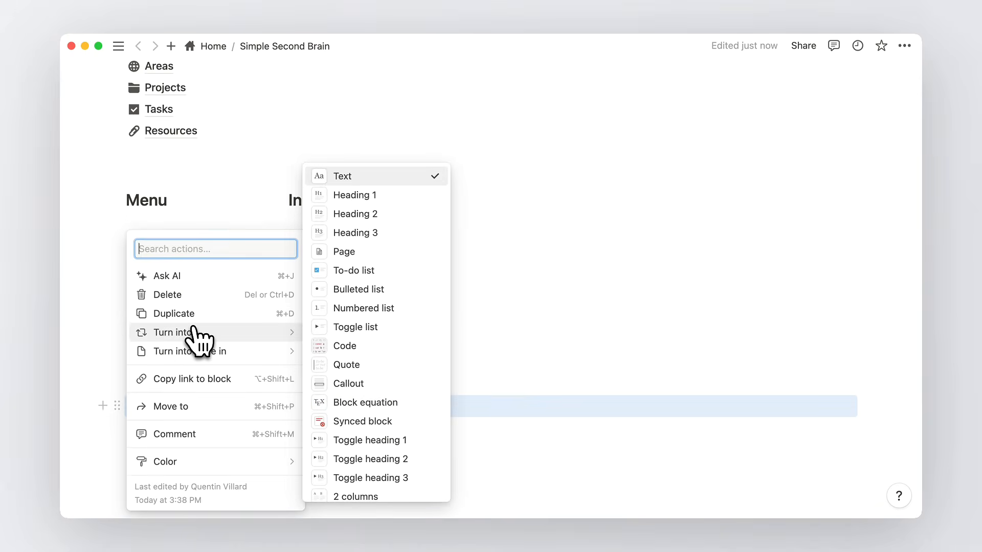
left_click(359, 220)
Add a link mention to the Resources database below the Tasks heading and format it as a Heading 2
left_click(189, 465)
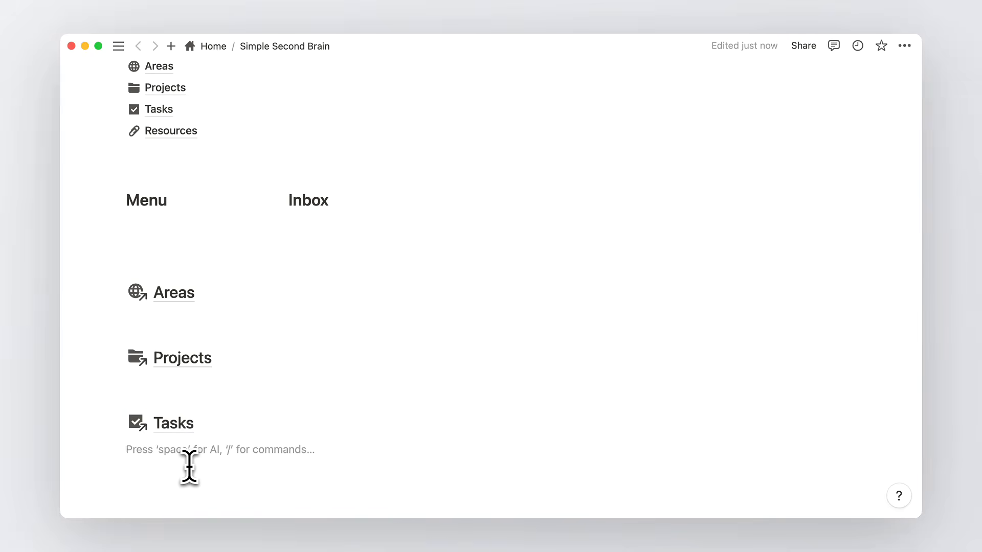
type("@resou")
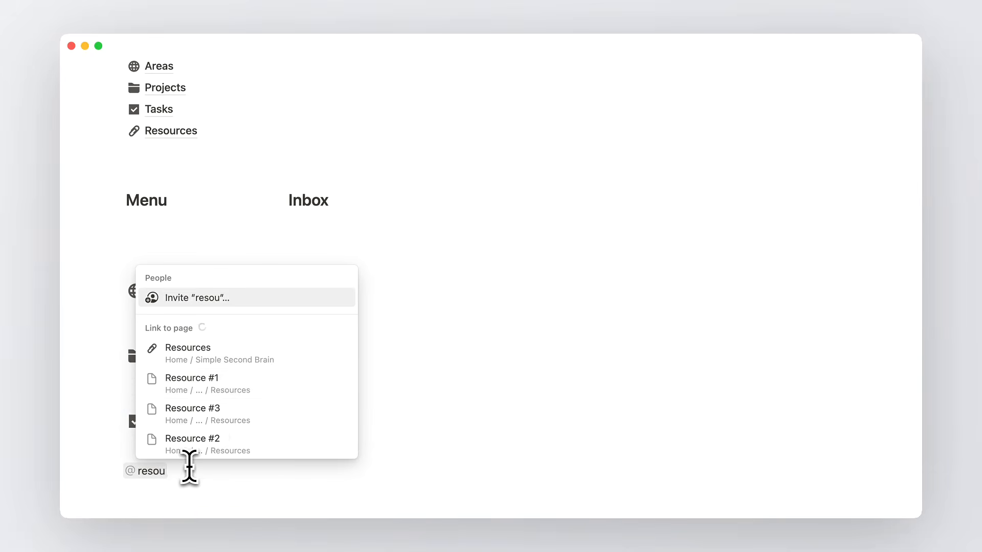
left_click(236, 353)
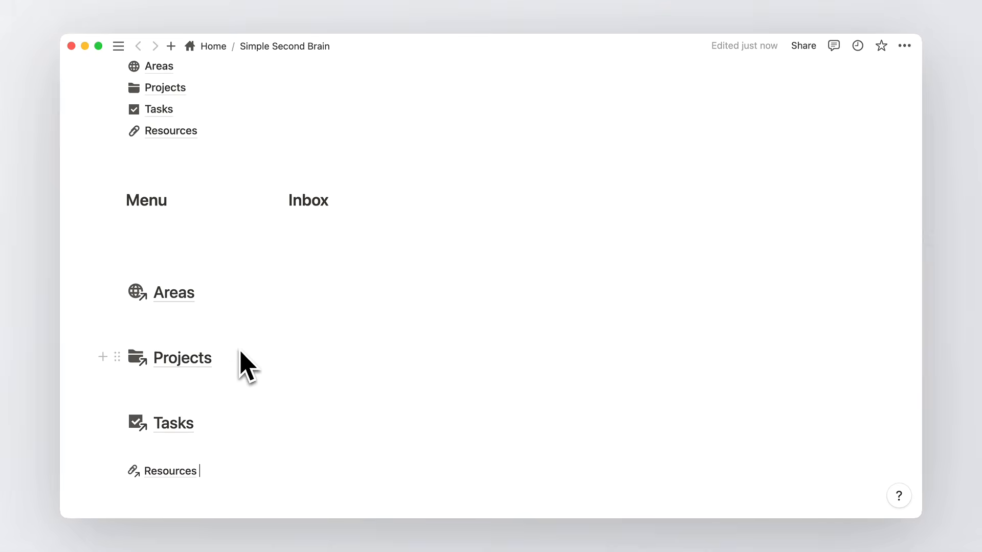
key("super+alt+2")
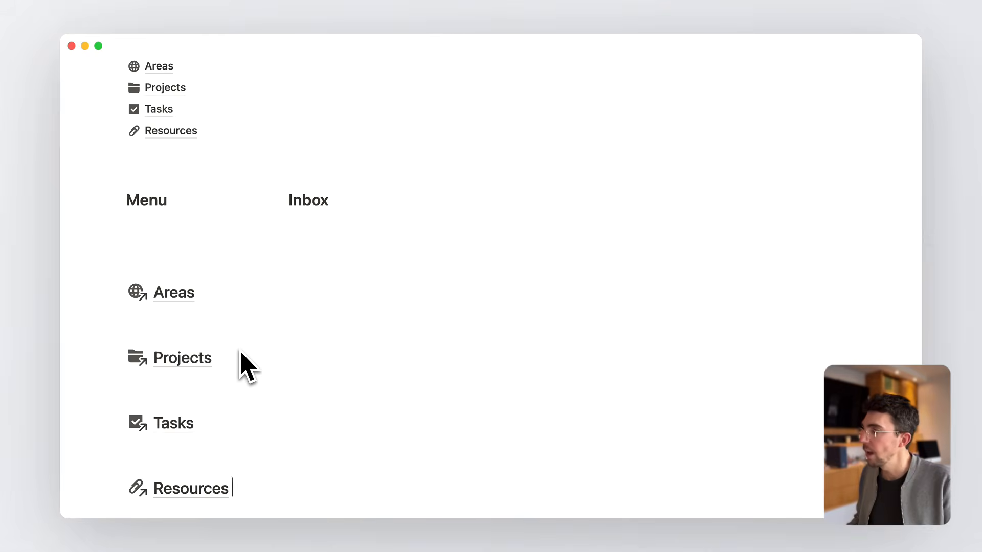
Try out the linked Areas heading by opening the database it points to
scroll(241, 353, "down", 3)
scroll(241, 353, "down", 1)
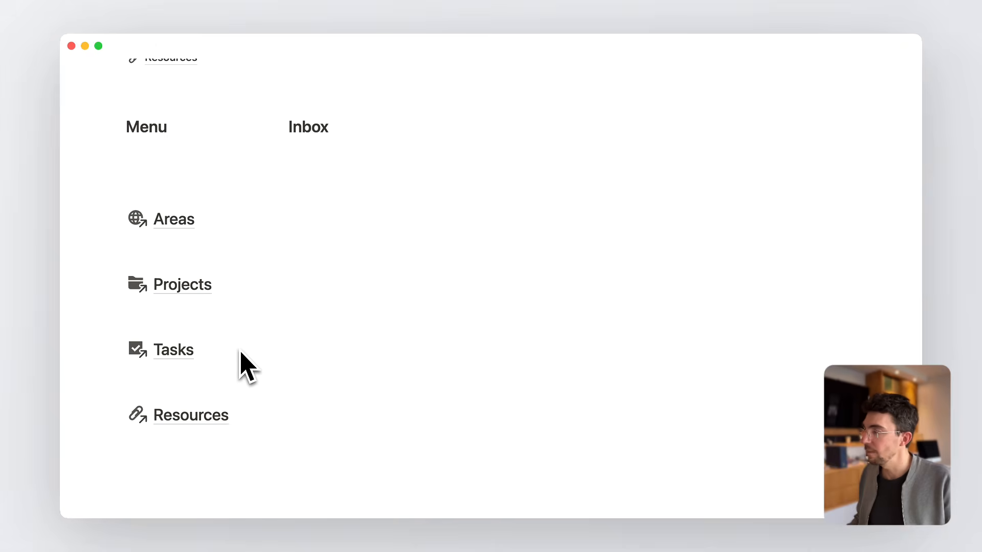
left_click(168, 220)
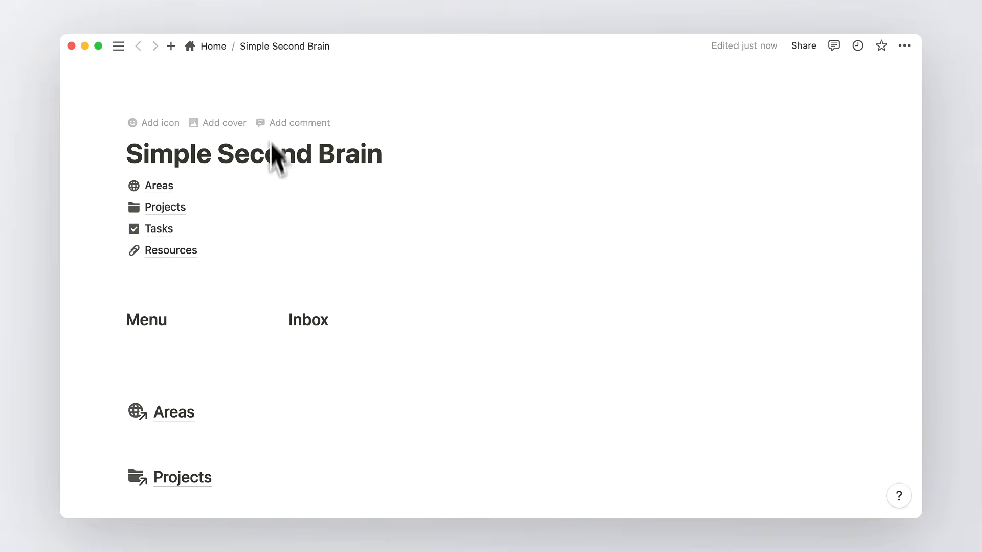
Insert a linked view of the Tasks database directly below the Inbox heading
scroll(272, 177, "down", 5)
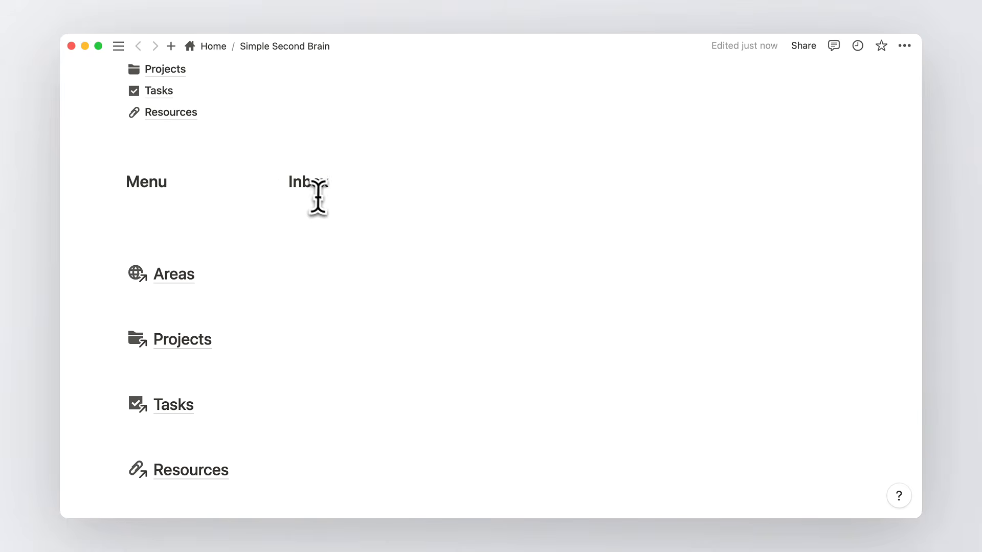
key("Return")
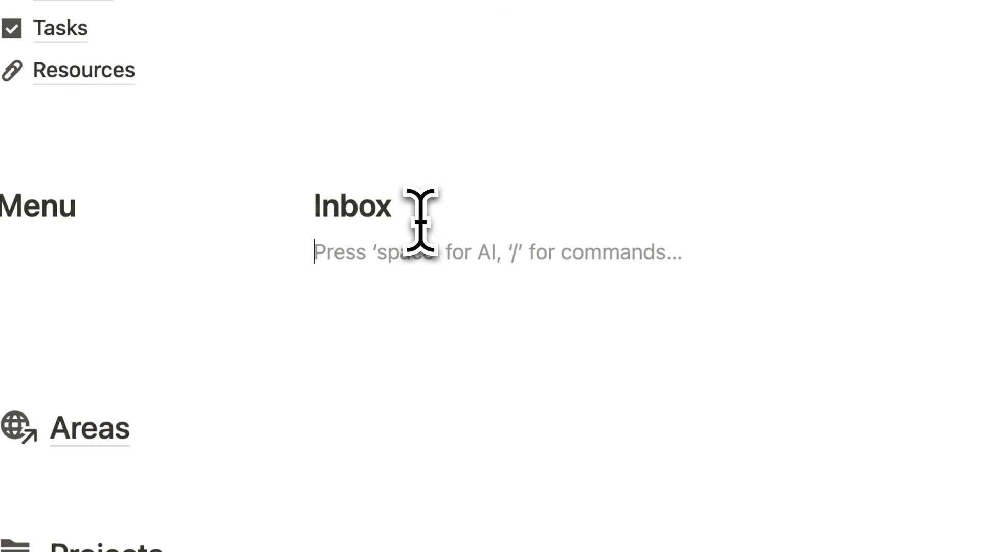
type("/linked")
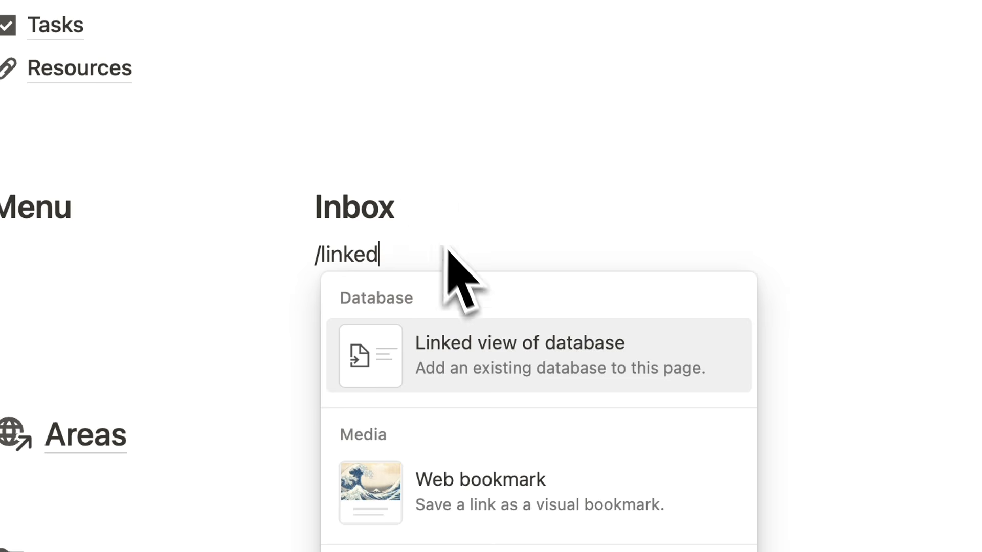
left_click(527, 335)
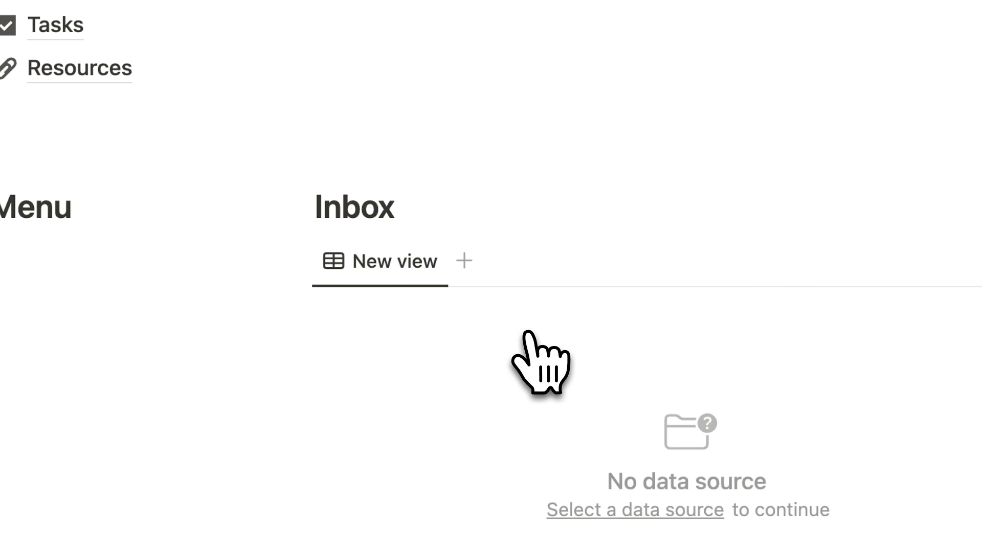
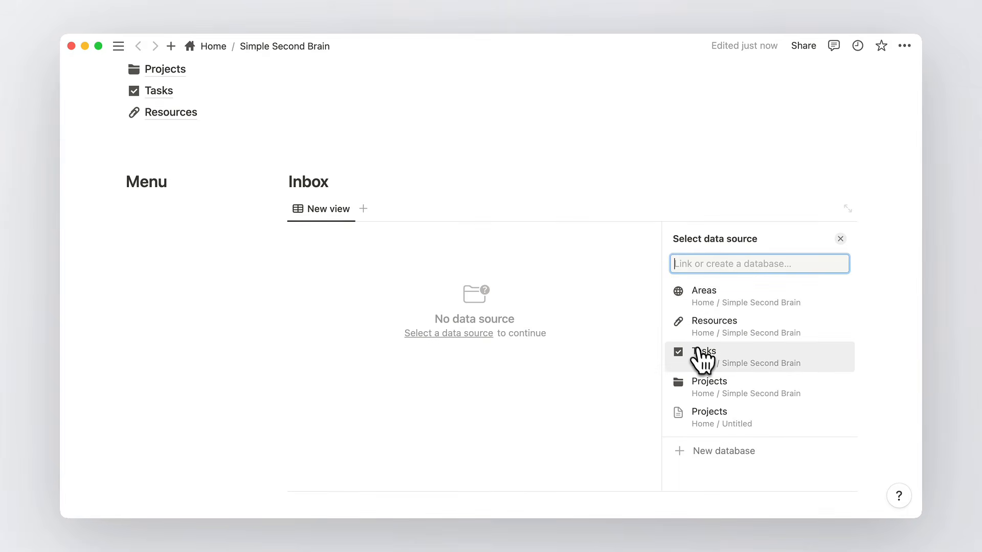
left_click(702, 358)
left_click(705, 359)
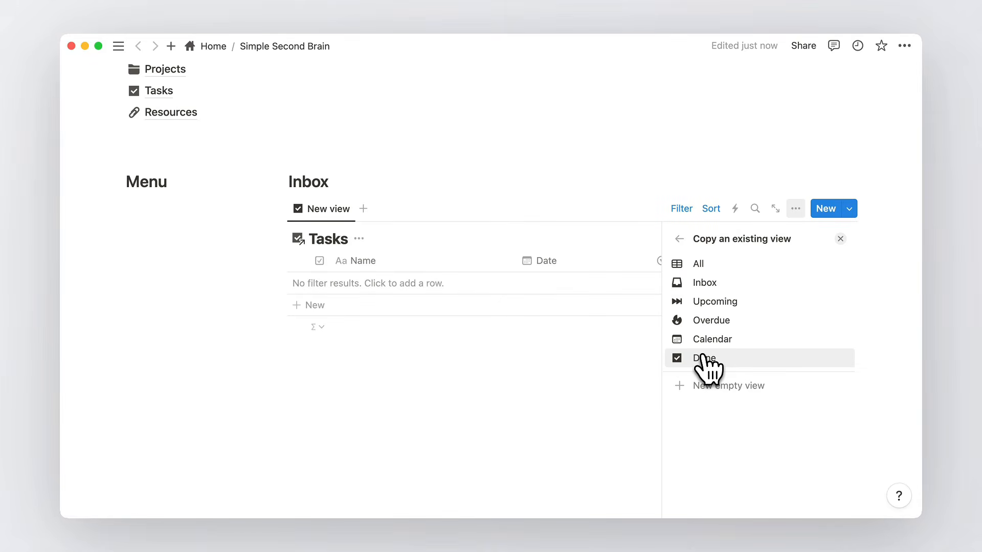
Base the linked Tasks database on its existing Inbox view, name the view Tasks and hide the database title
left_click(705, 264)
left_click(721, 283)
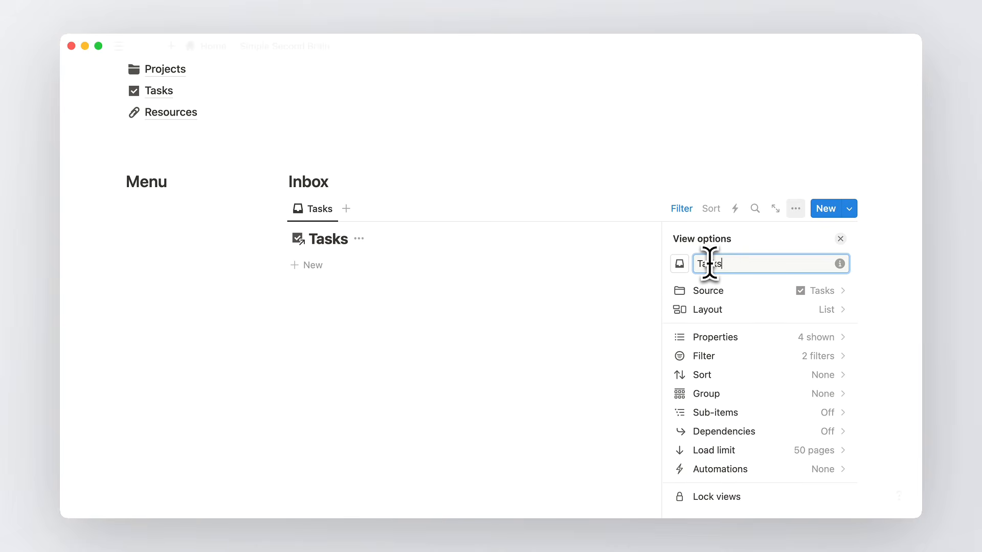
left_click(360, 239)
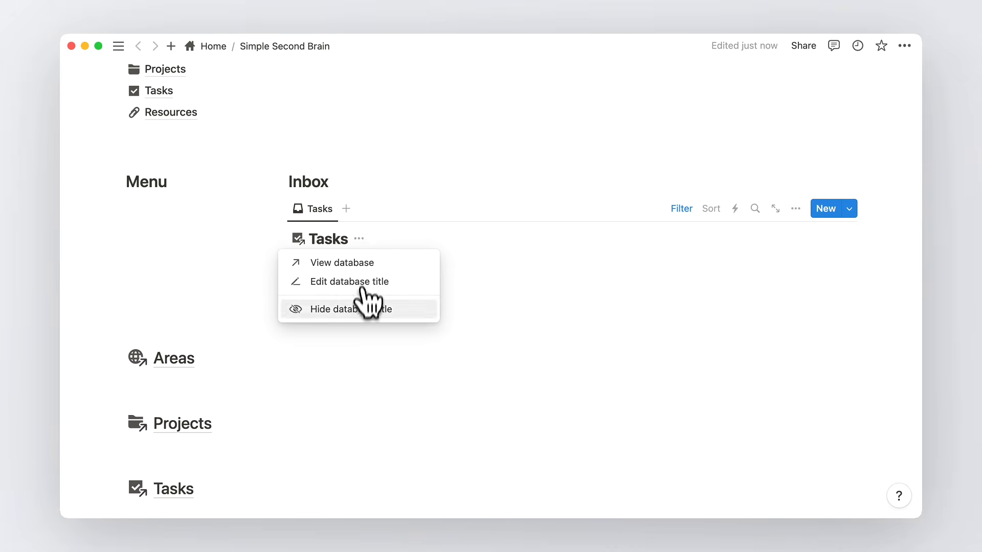
left_click(358, 309)
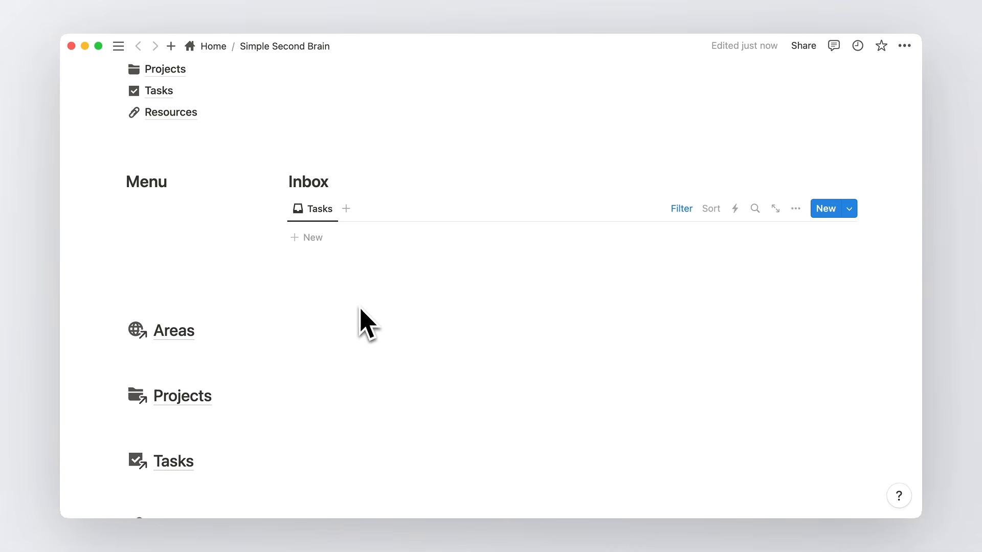
Add a second view under Inbox that copies the Resources database's Inbox view, and name it Resources
left_click(347, 209)
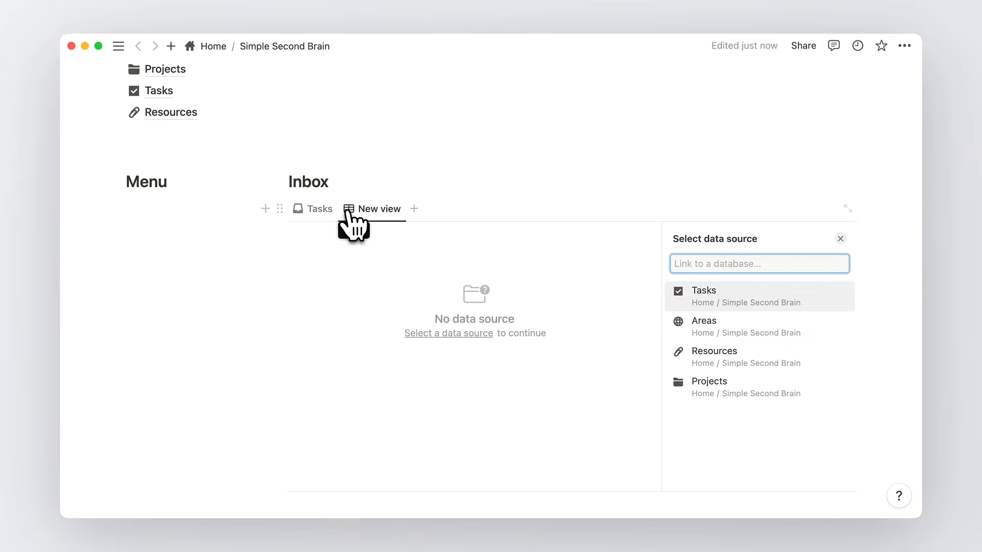
left_click(734, 357)
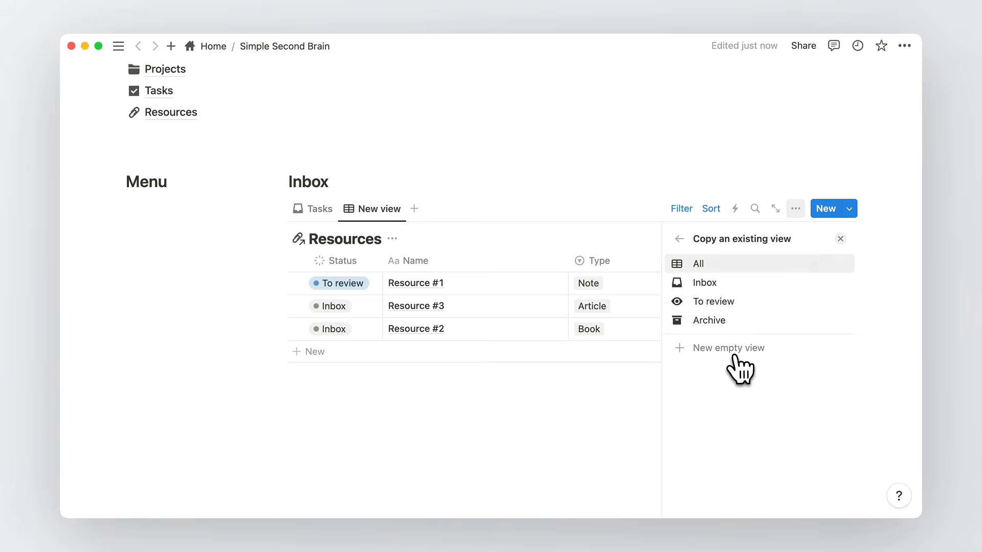
left_click(708, 282)
type("Reso")
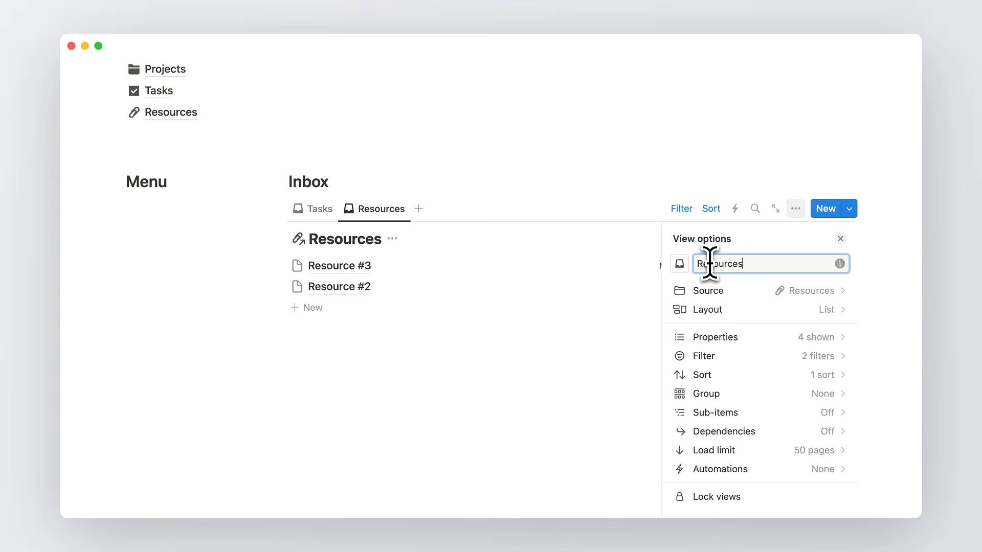
type("urces")
Give the Resources view under Inbox the paperclip icon and hide its database title
left_click(679, 264)
left_click(669, 370)
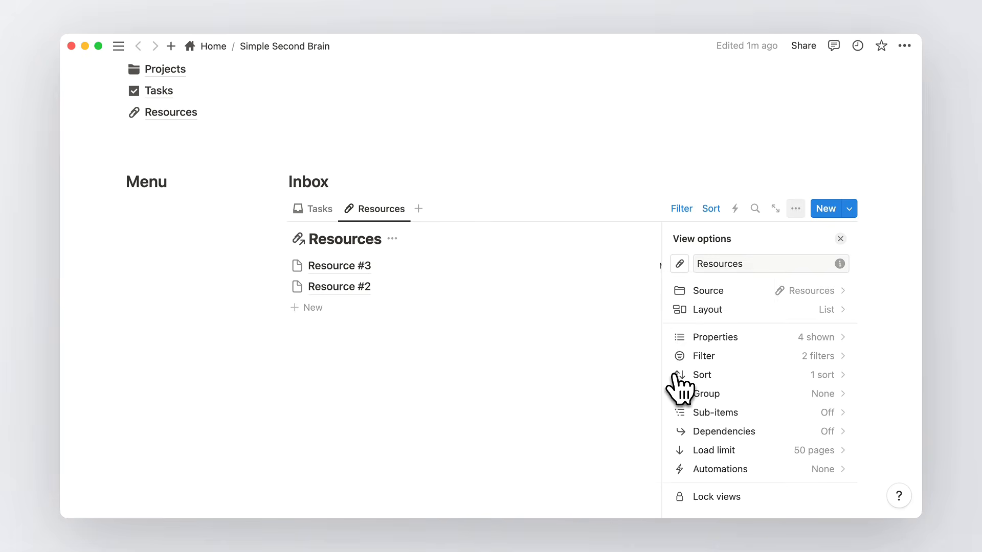
left_click(840, 239)
left_click(392, 239)
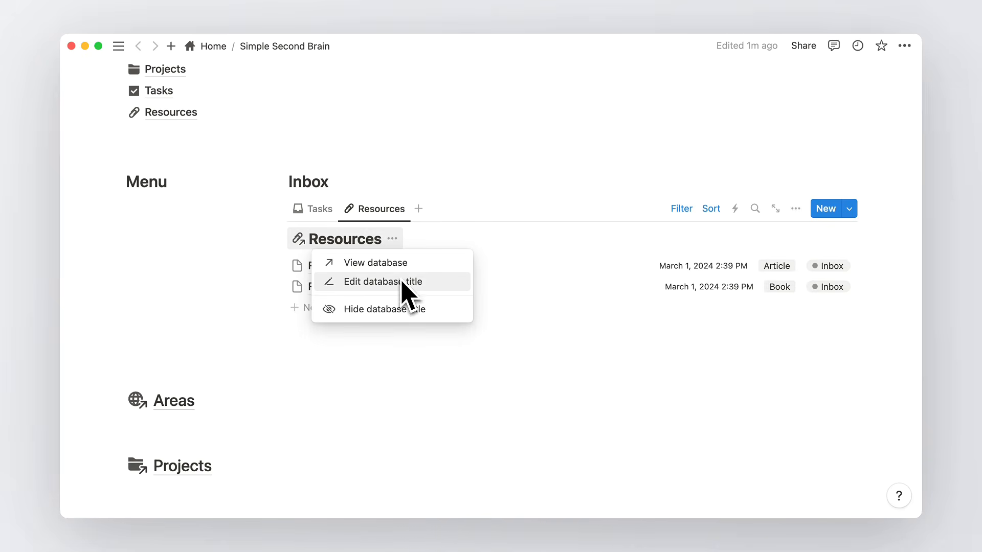
left_click(404, 309)
Change the icon of the Tasks view under Inbox to the checkbox icon
left_click(319, 210)
left_click(319, 209)
left_click(325, 252)
left_click(679, 264)
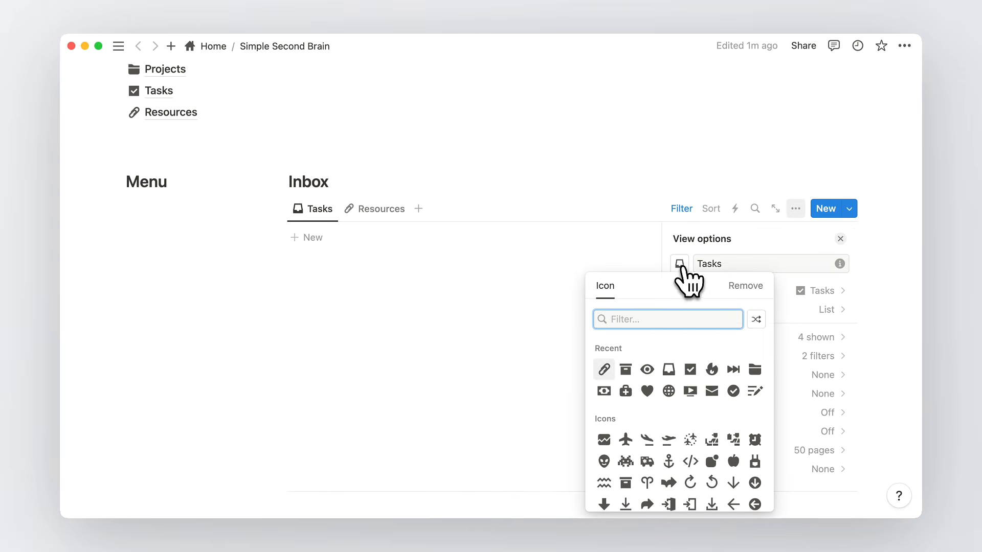
left_click(697, 362)
left_click(840, 239)
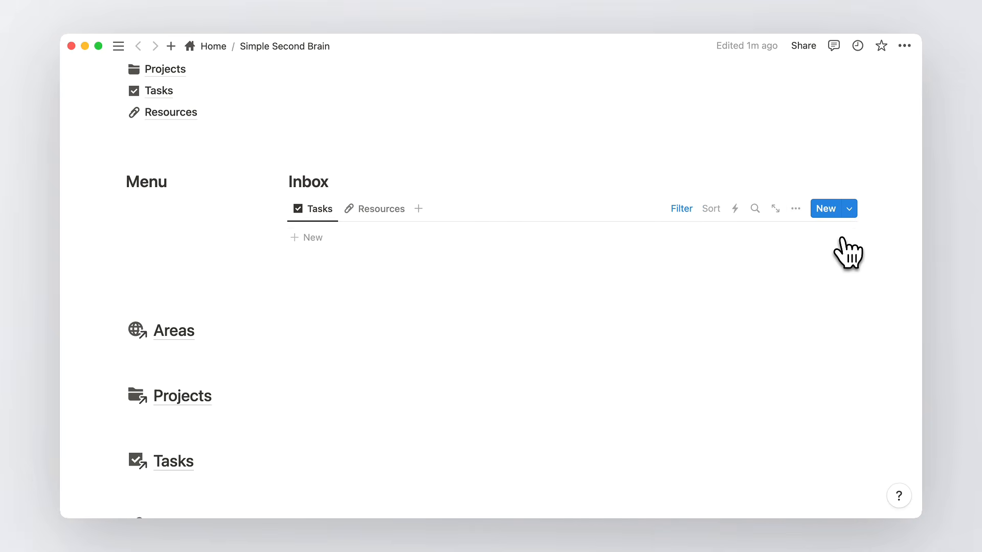
Add a task named "Inbox tasks" to the Tasks view under Inbox and set its priority to Medium priority
left_click(384, 209)
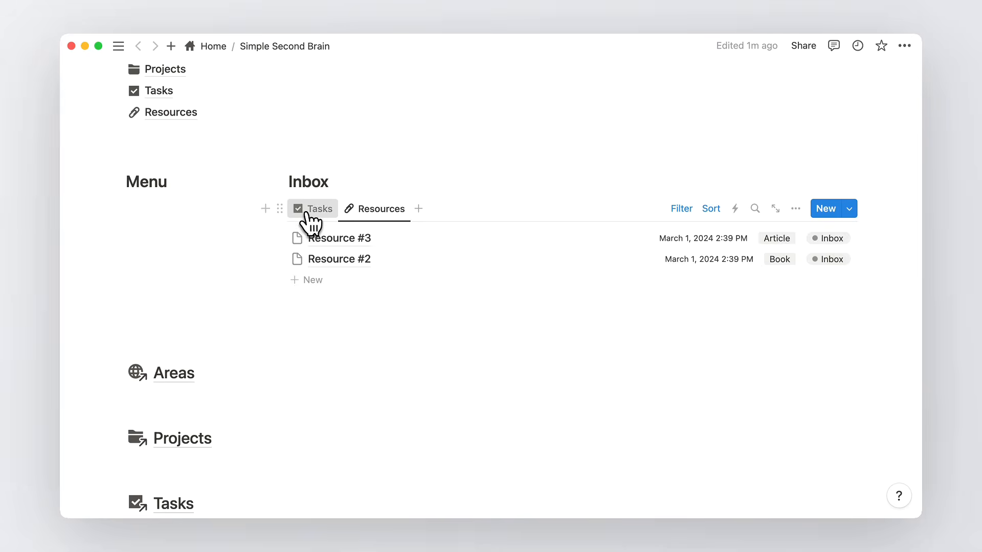
left_click(308, 210)
left_click(308, 238)
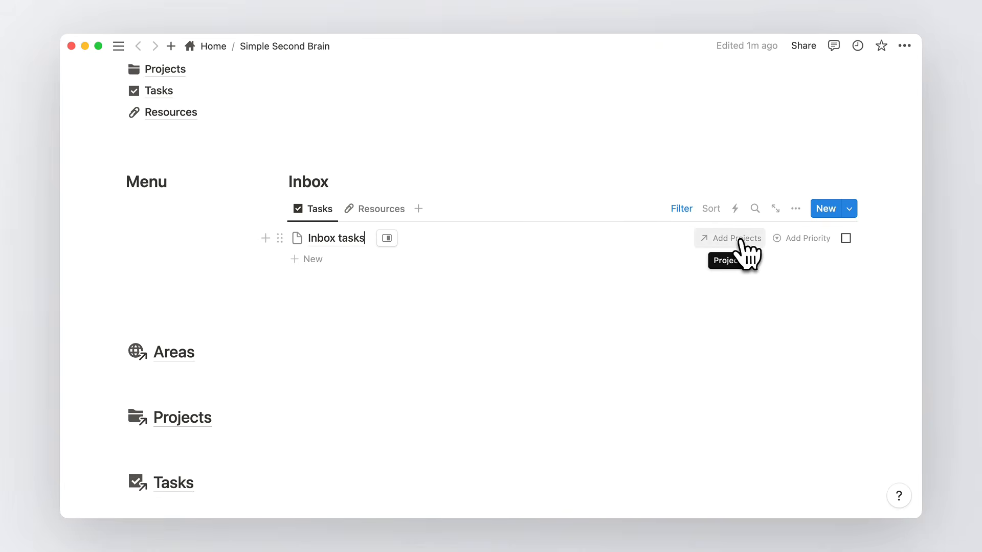
left_click(778, 246)
left_click(778, 302)
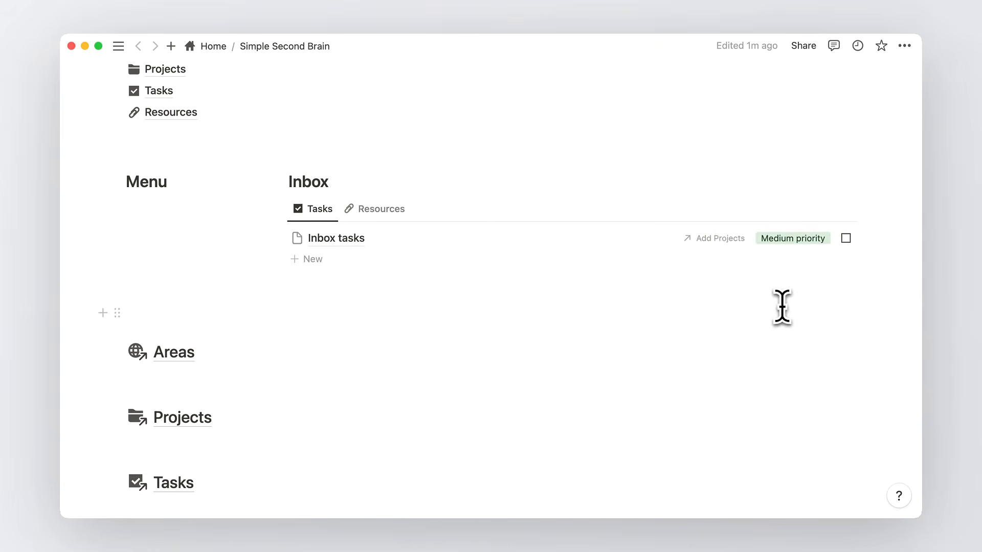
Move the Areas, Projects, Tasks and Resources databases from below the page title to under the Menu heading
scroll(366, 246, "up", 5)
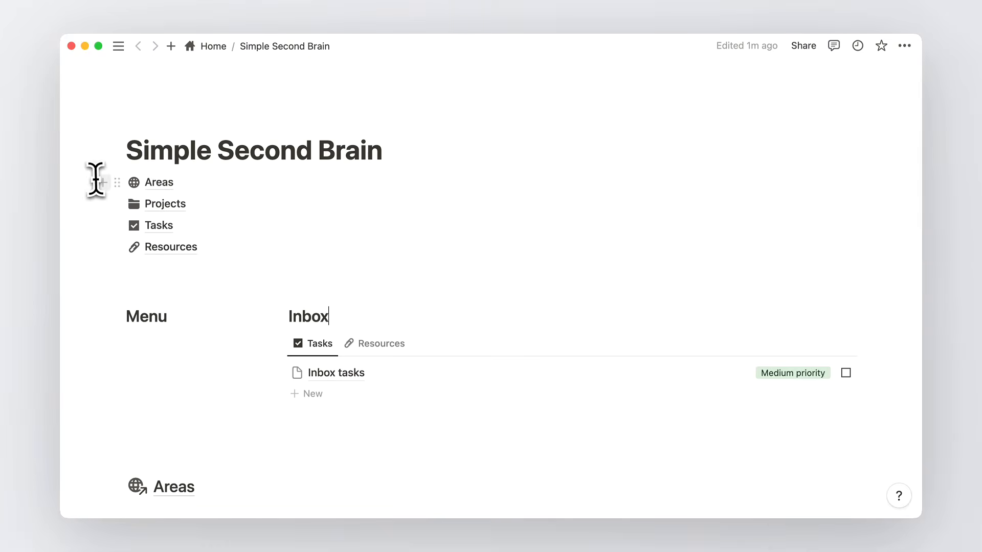
left_click_drag(88, 182, 182, 259)
left_click_drag(119, 182, 131, 325)
left_click(217, 219)
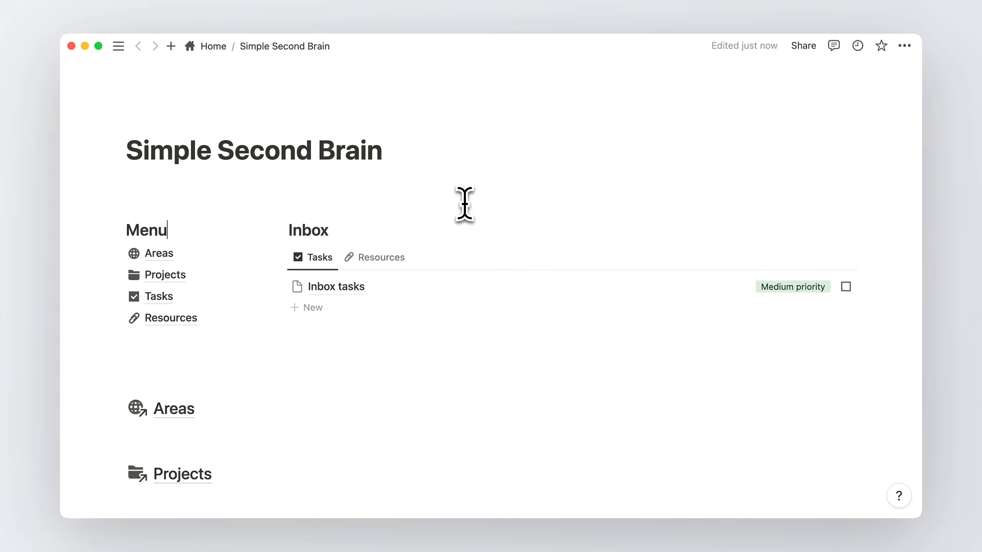
Make room below the Areas heading and insert a linked view of the Areas database there
scroll(464, 203, "down", 5)
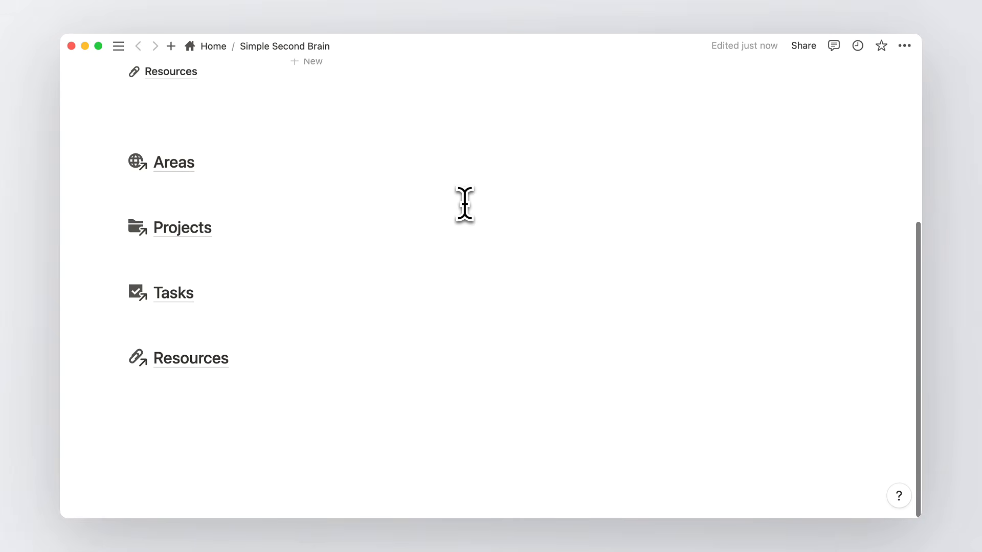
left_click(300, 192)
key("Return")
left_click(223, 188)
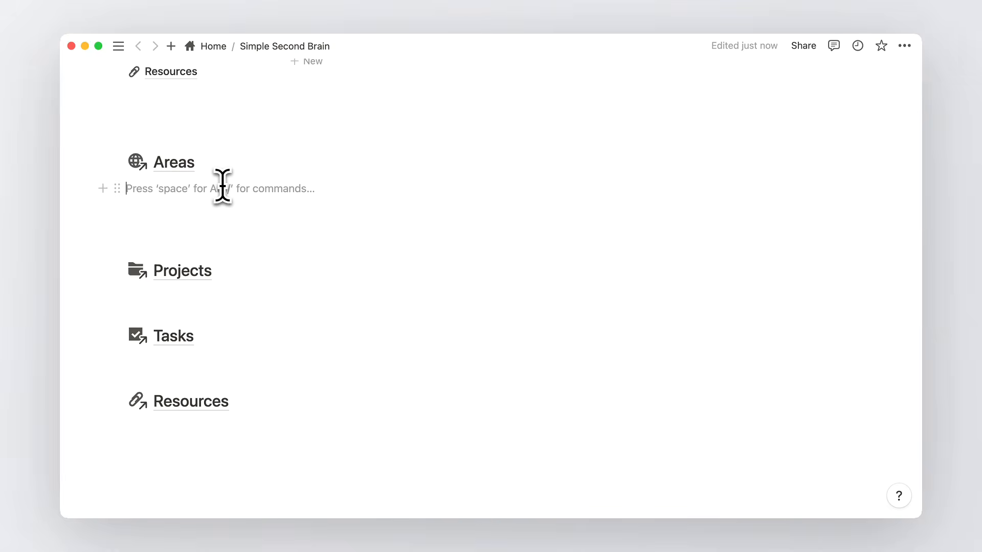
type("/linked")
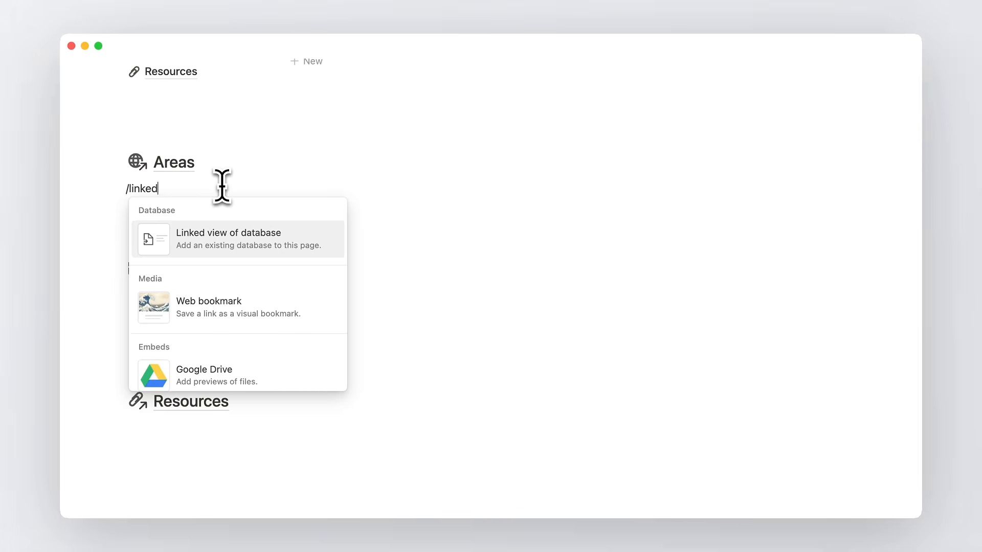
left_click(214, 233)
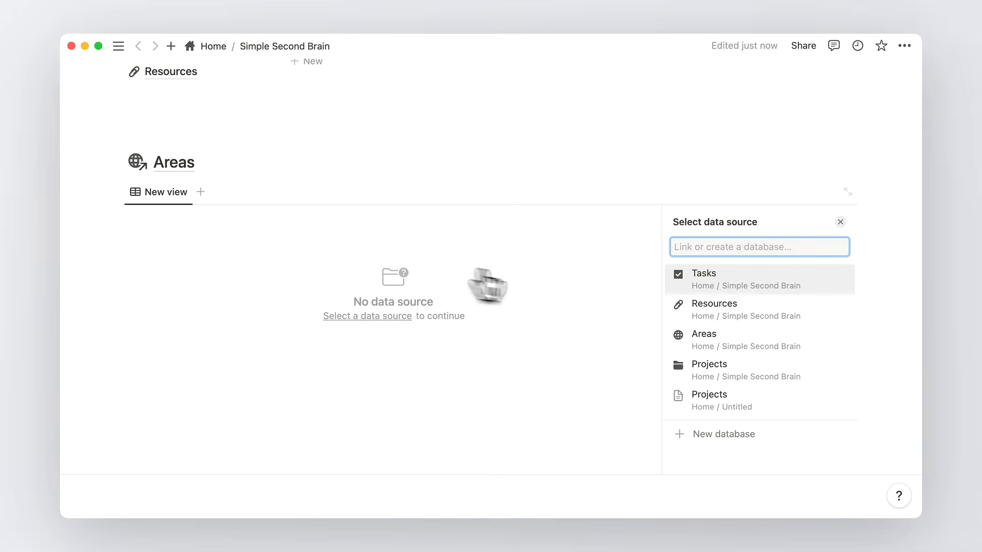
left_click(699, 340)
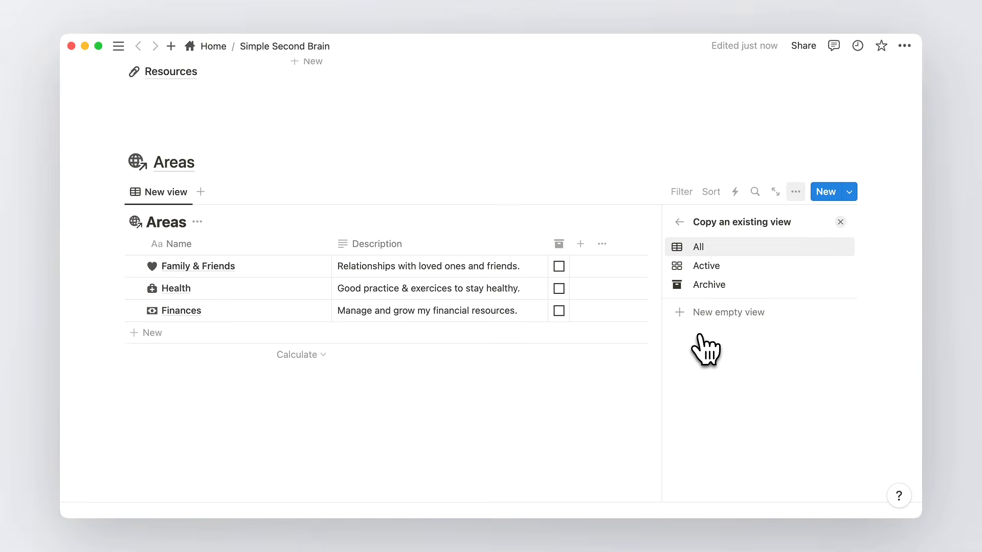
Copy the existing Active view into the linked Areas database and hide its database title
left_click(705, 267)
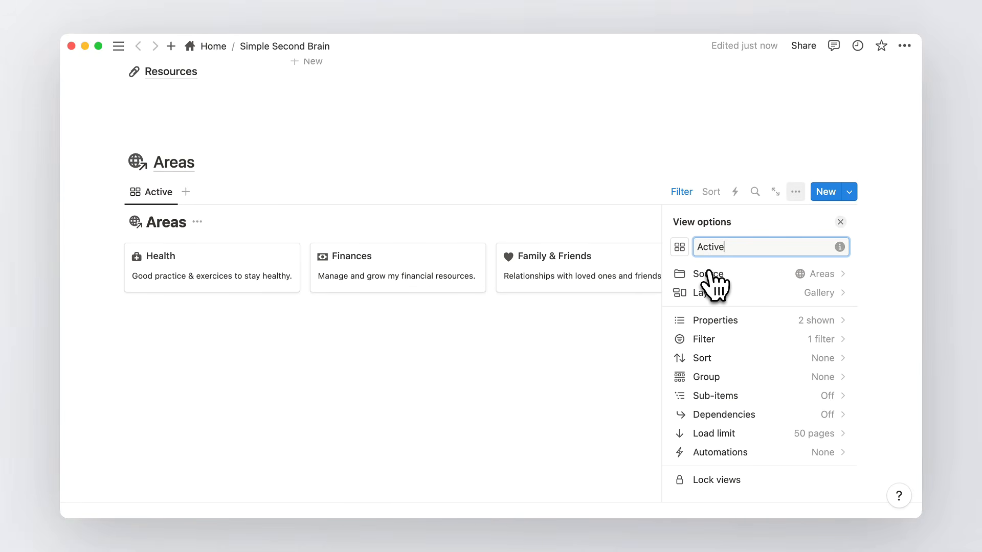
left_click(197, 221)
left_click(190, 292)
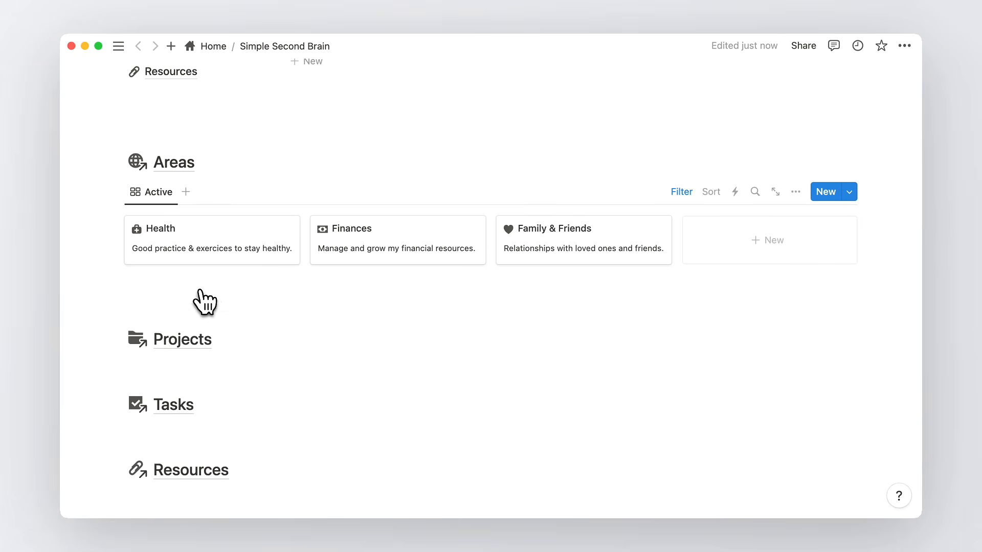
Add a second view to the linked Areas database by copying its Archive view, and hide the database title
left_click(186, 192)
left_click(681, 278)
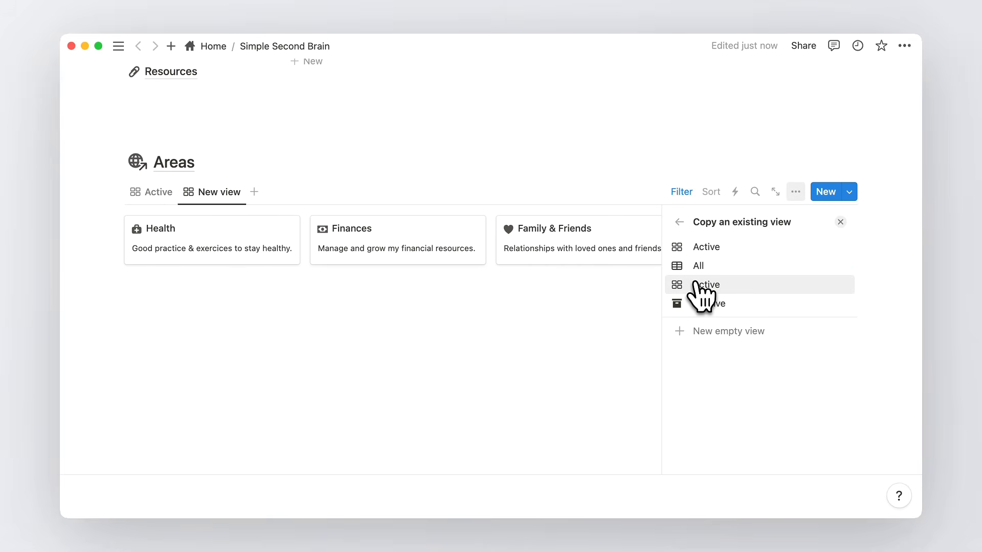
left_click(716, 303)
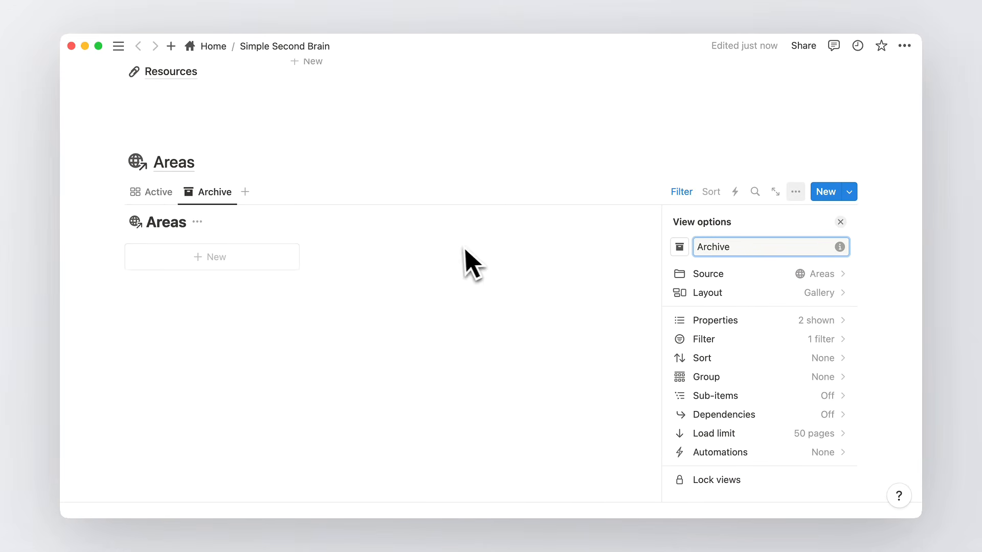
left_click(197, 222)
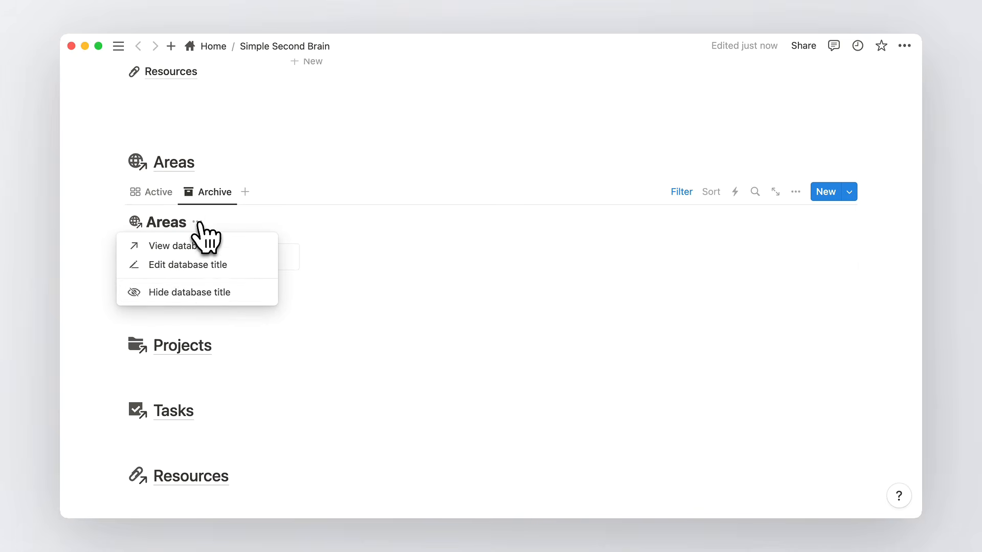
left_click(211, 299)
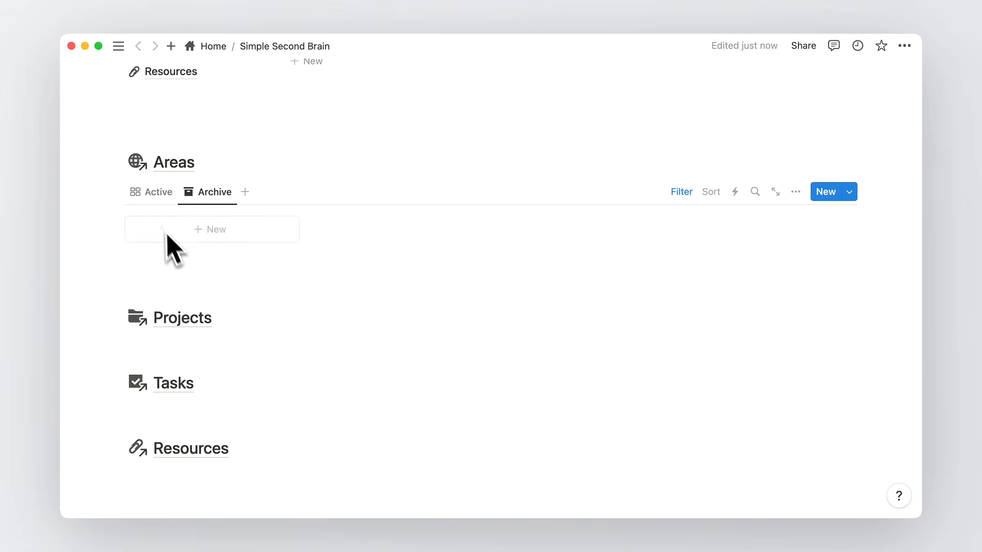
left_click(154, 194)
left_click(214, 199)
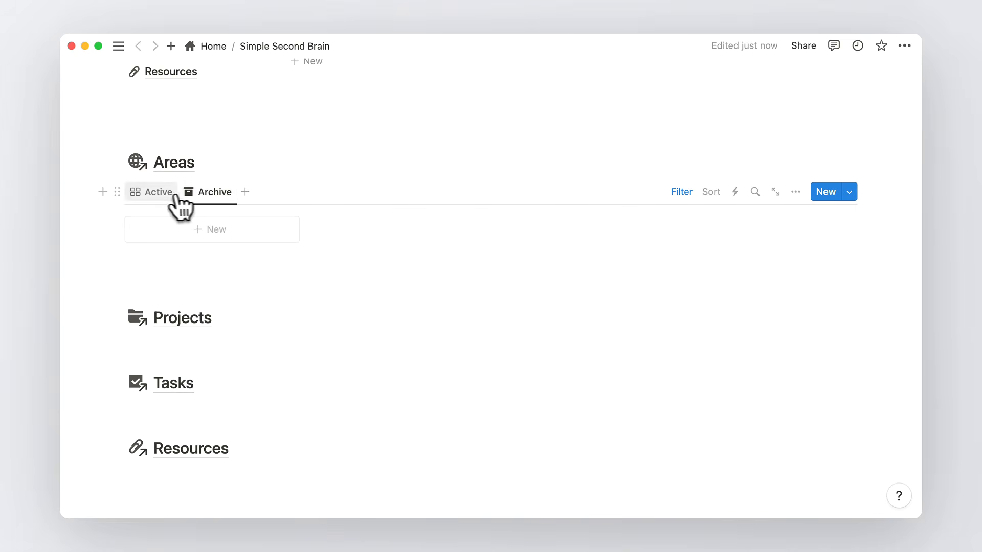
left_click(156, 194)
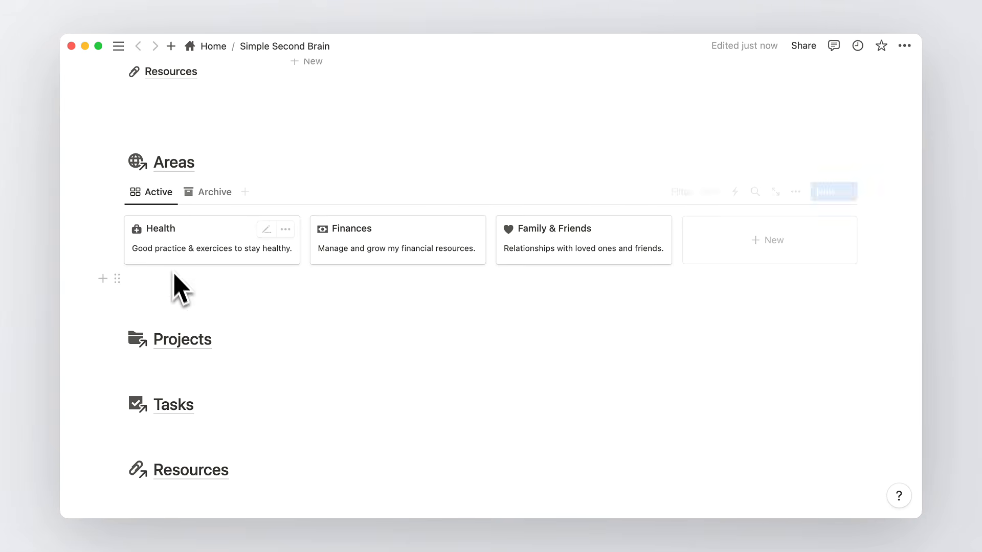
Add empty lines below the Projects heading and insert a linked database view there
scroll(177, 289, "down", 2)
left_click(176, 312)
key("Return")
key("Return")
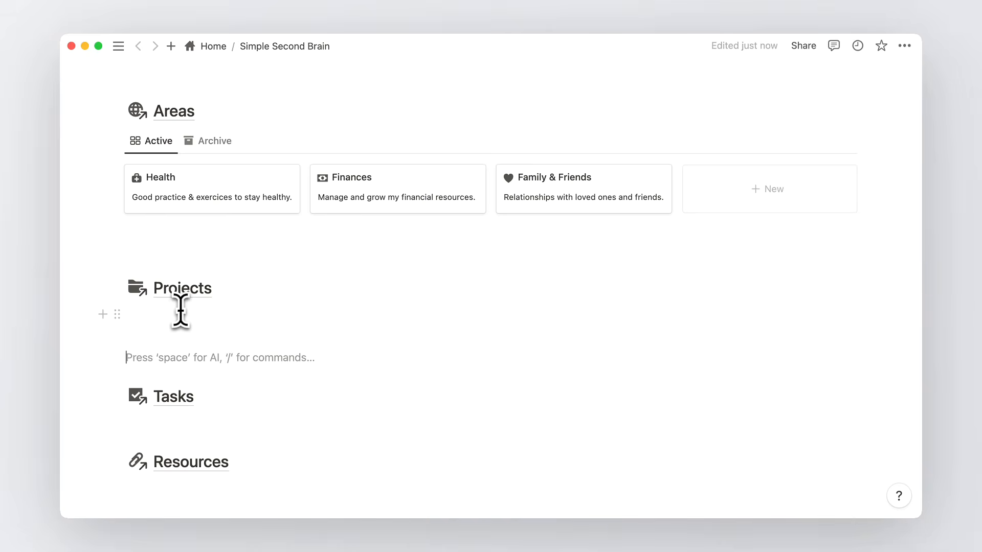
scroll(179, 307, "down", 4)
left_click(162, 209)
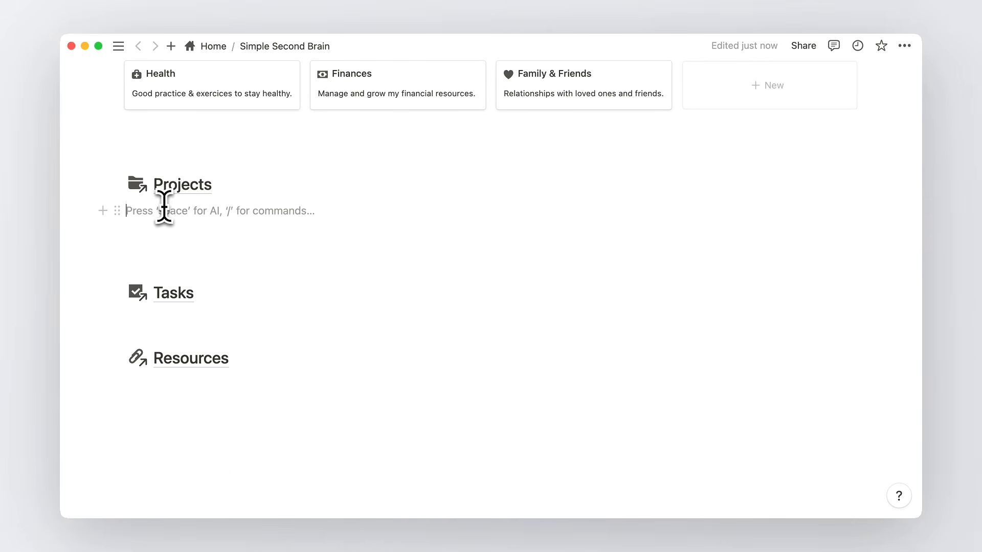
type("/linke")
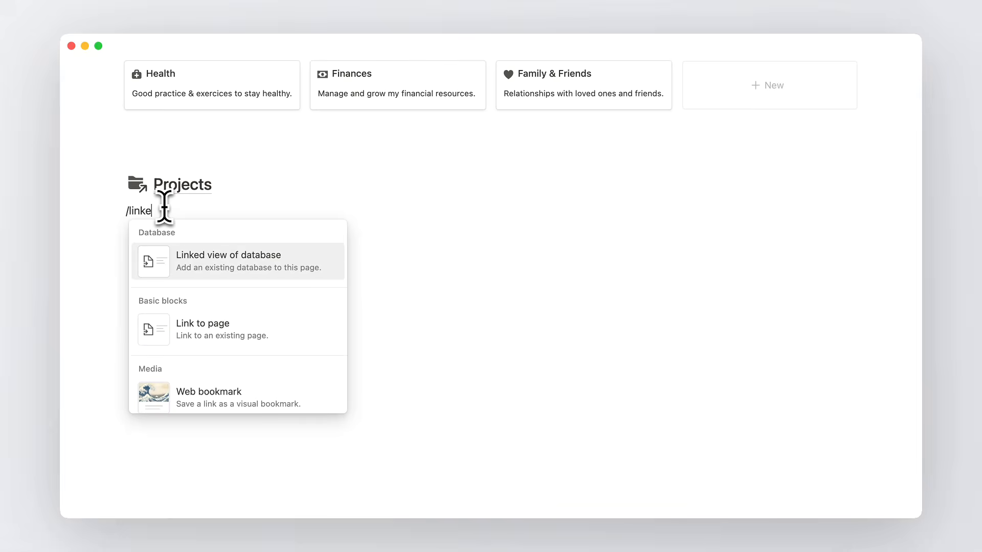
Insert a linked view of the Projects database under the Projects heading, copying its By status view, and hide the database title
left_click(202, 255)
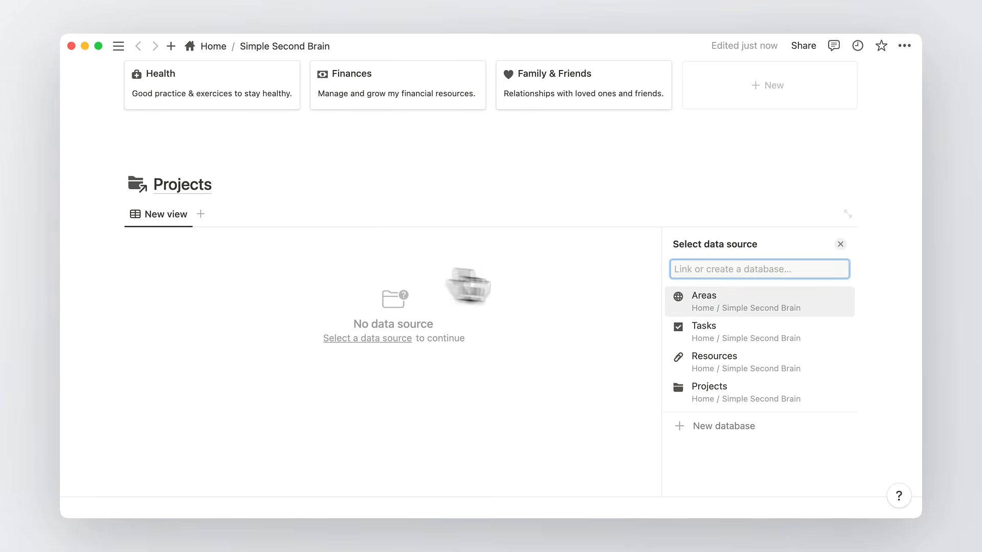
left_click(713, 402)
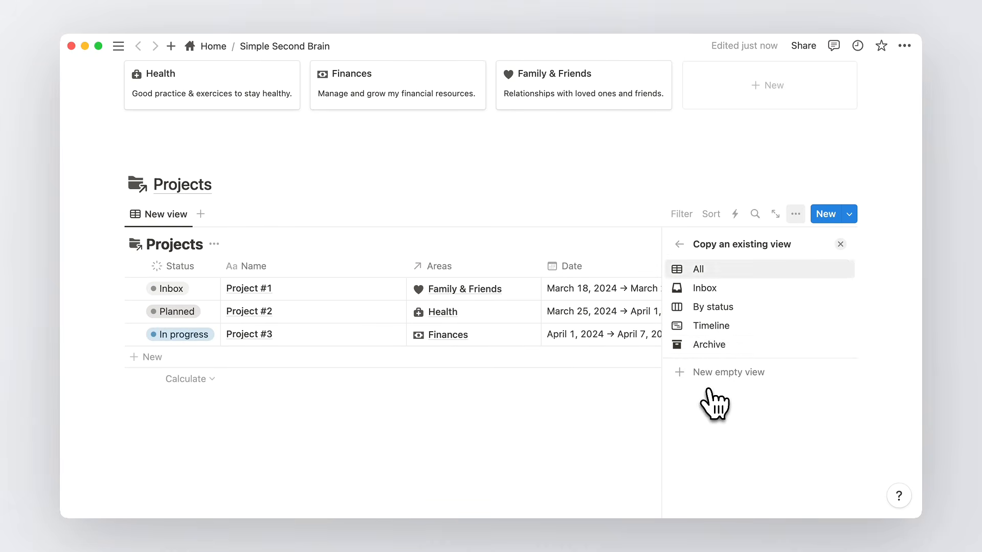
left_click(713, 308)
left_click(710, 309)
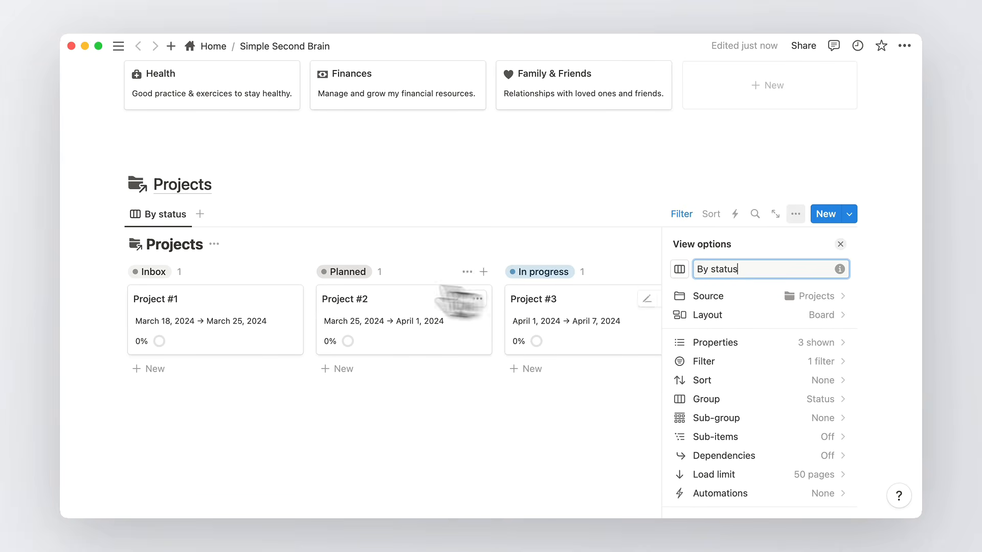
left_click(215, 244)
left_click(215, 244)
left_click(225, 313)
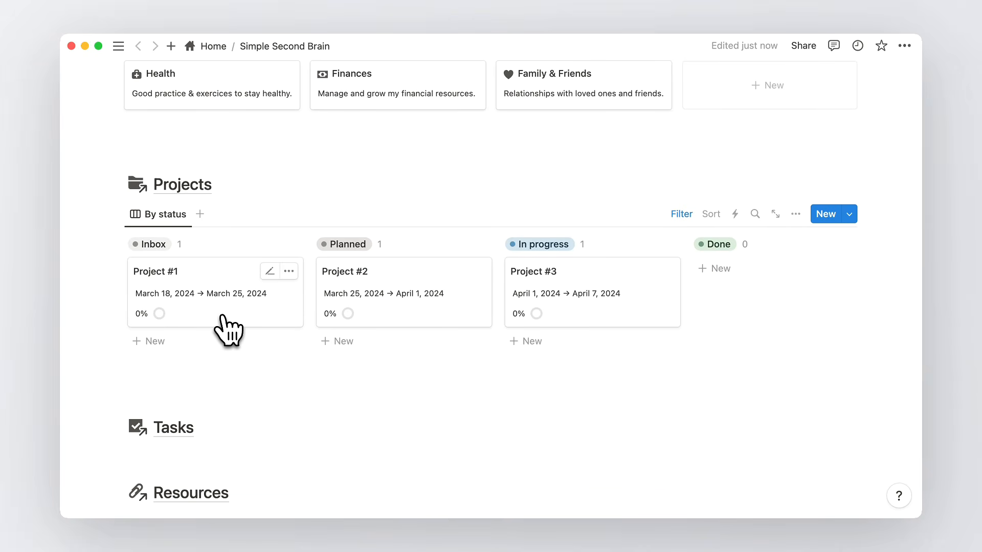
Add a second view to the linked Projects database by copying the existing Timeline view, and hide its database title
left_click(200, 214)
left_click(687, 300)
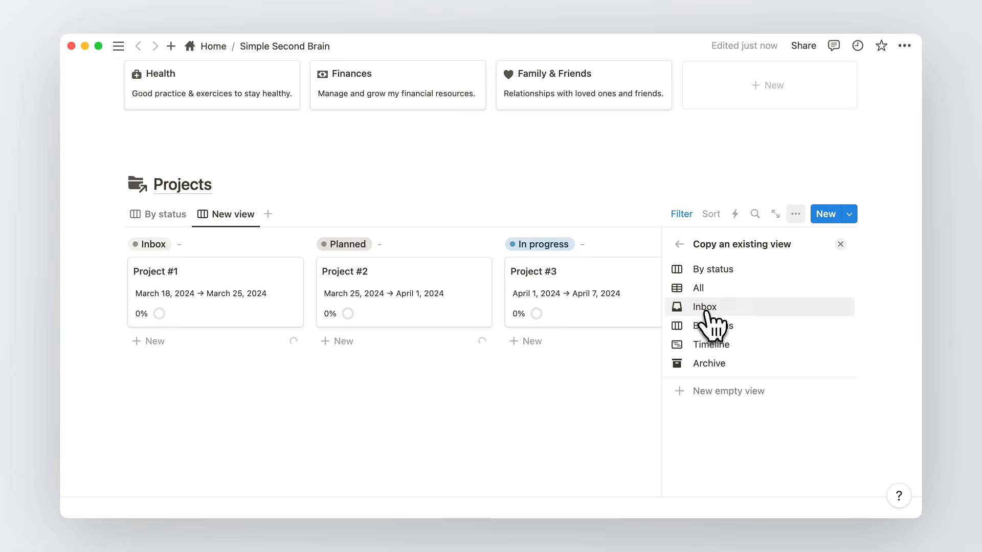
left_click(714, 346)
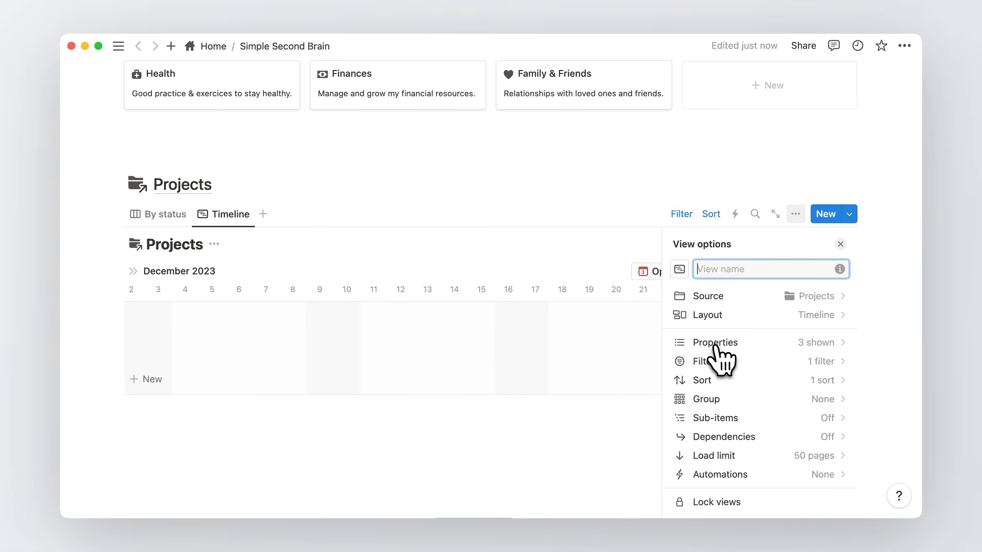
left_click(213, 245)
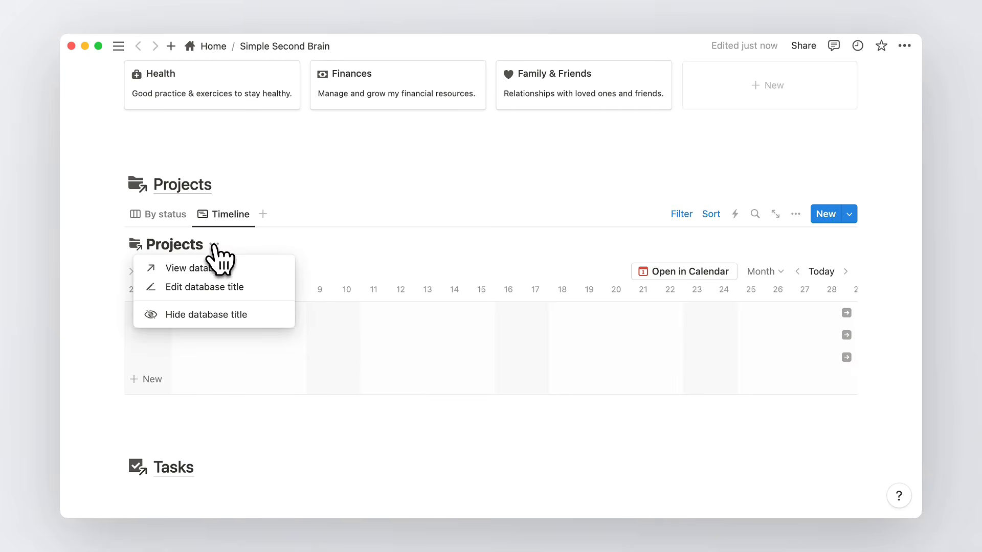
left_click(212, 315)
Insert a linked view of the Tasks database under the Tasks heading, copying its Calendar view, and hide the database title
scroll(434, 432, "down", 6)
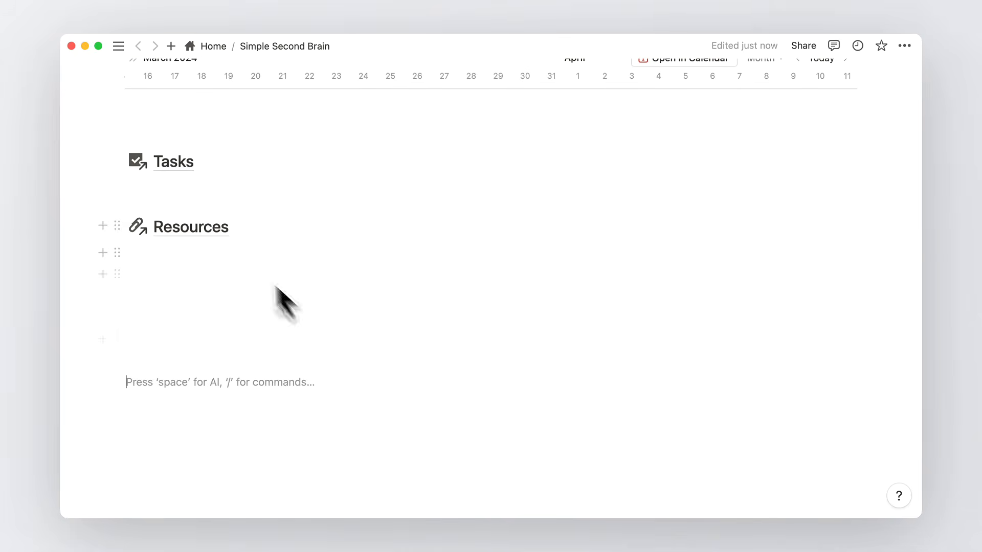
left_click(230, 186)
key("Return")
key("Return")
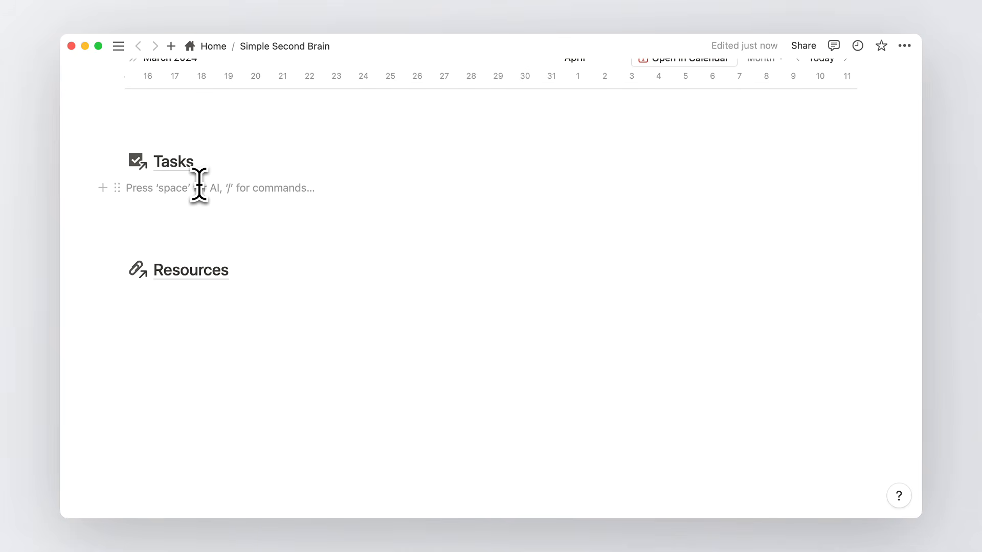
type("/linked")
left_click(206, 235)
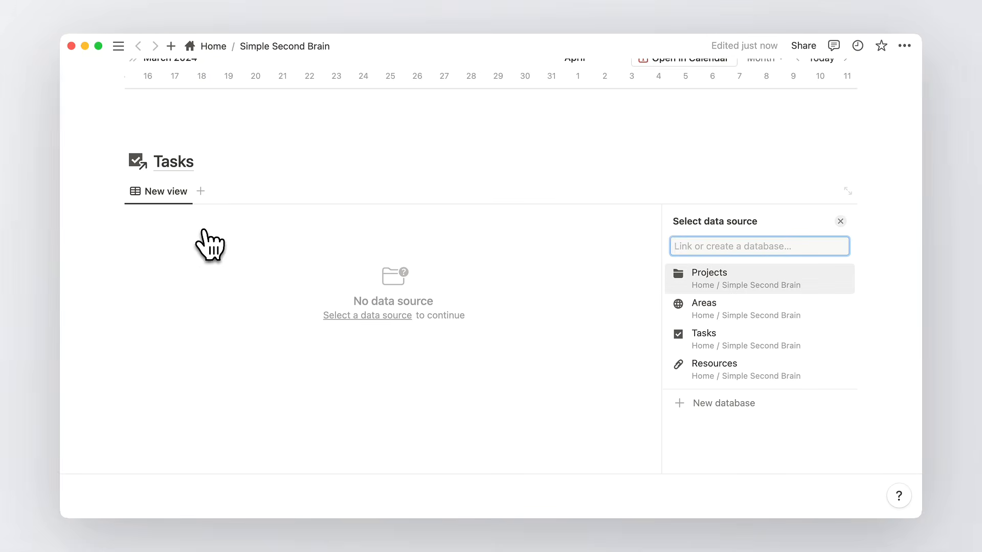
left_click(696, 340)
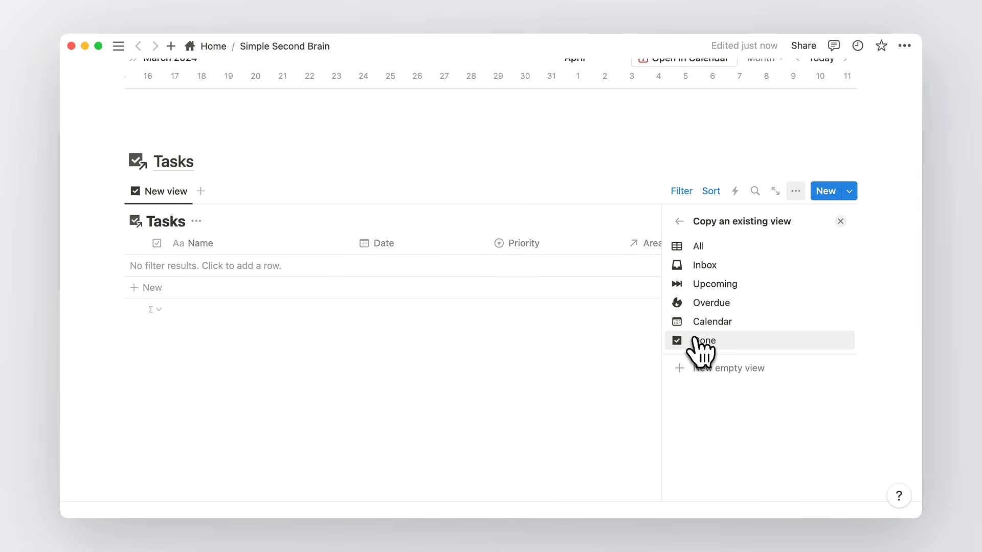
left_click(705, 322)
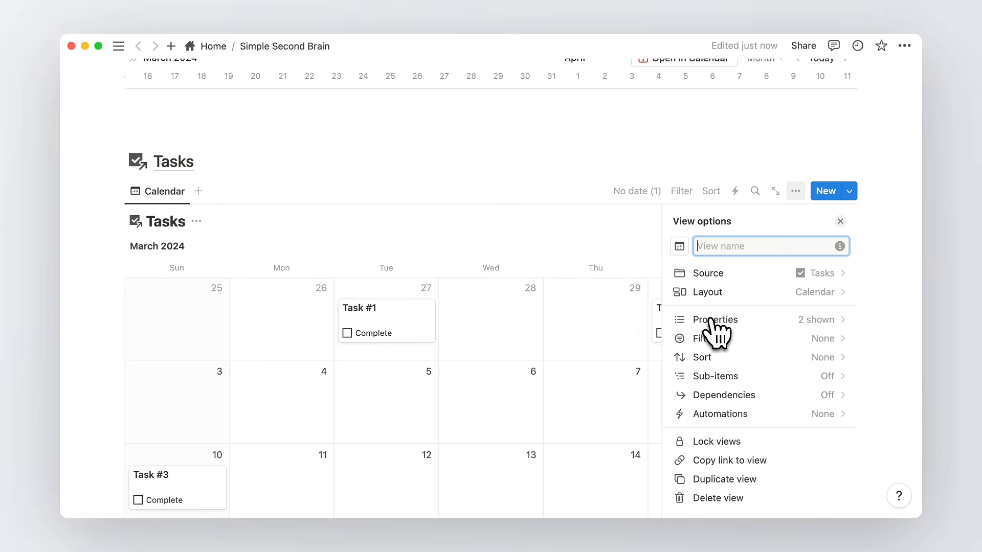
left_click(197, 220)
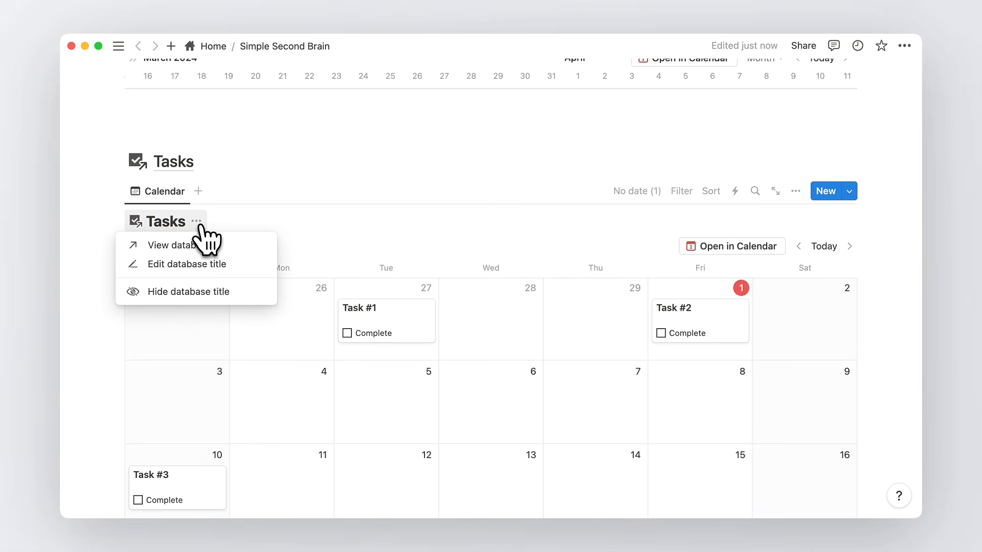
left_click(195, 290)
Rename the linked Tasks database's Calendar view as Month
left_click(171, 197)
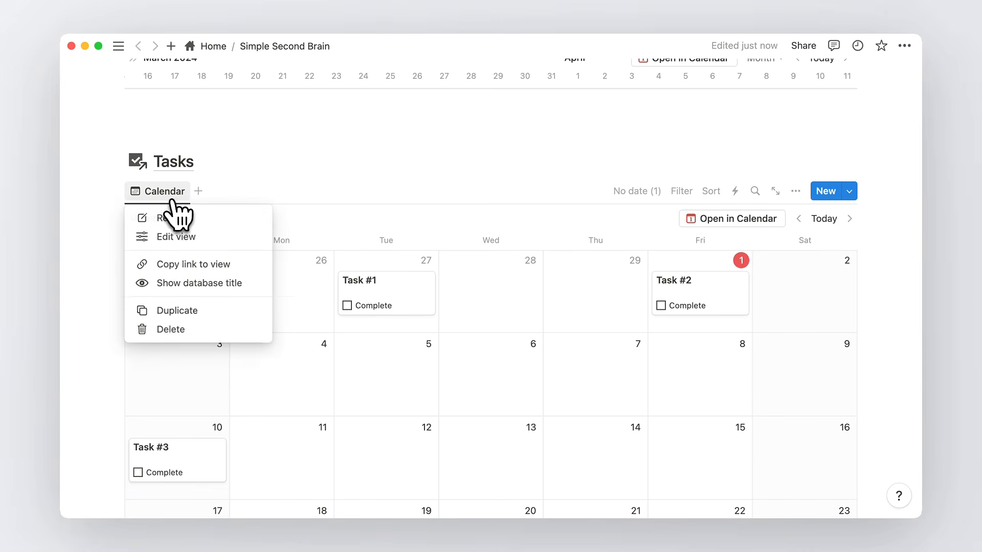
left_click(177, 237)
type("Month")
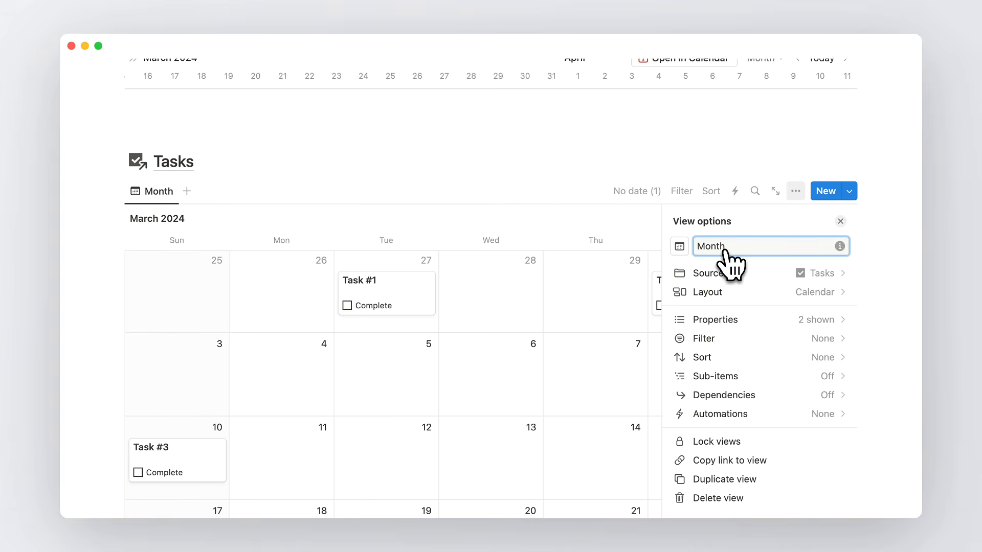
Show the Priority and Projects properties on the cards of the Month calendar view
left_click(797, 193)
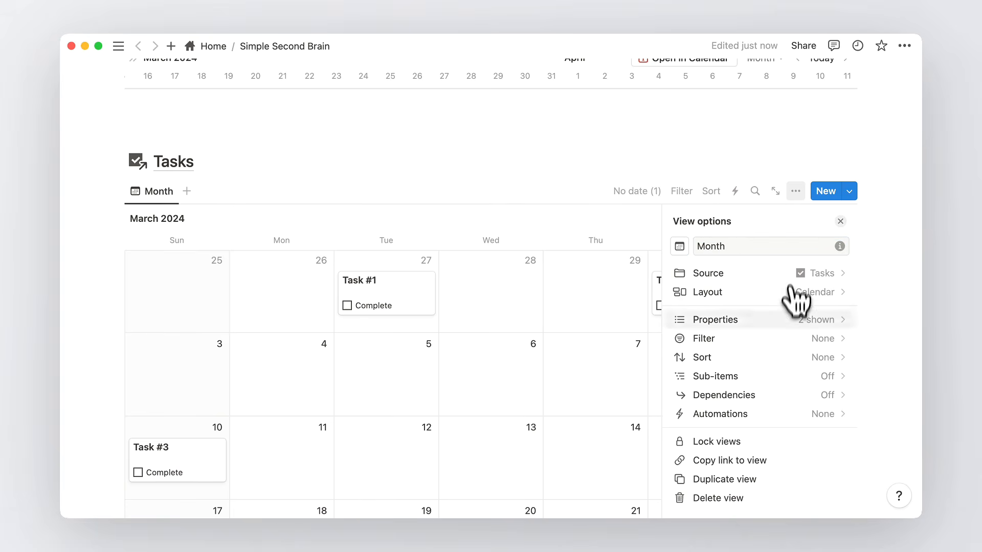
left_click(790, 320)
scroll(797, 330, "down", 3)
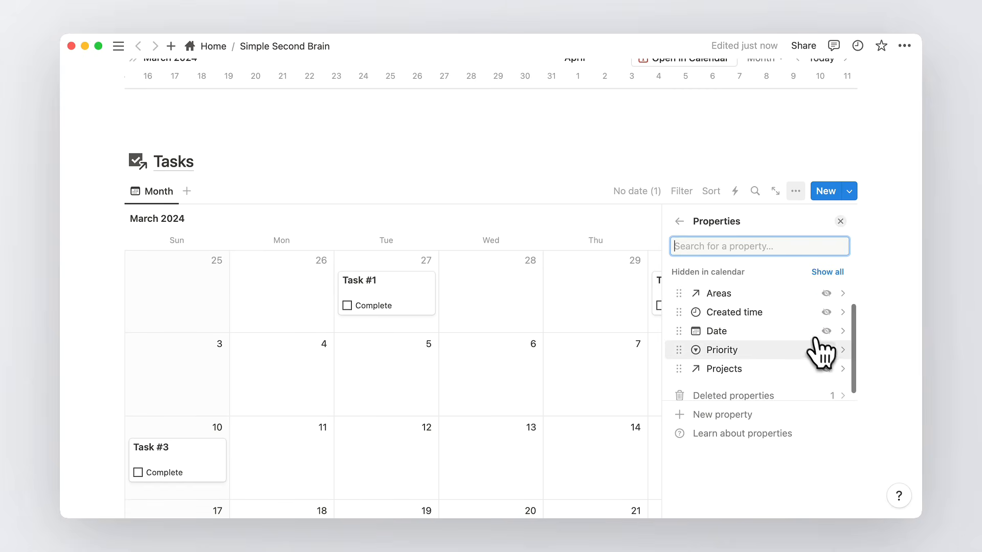
left_click(827, 349)
scroll(830, 351, "down", 3)
left_click(826, 362)
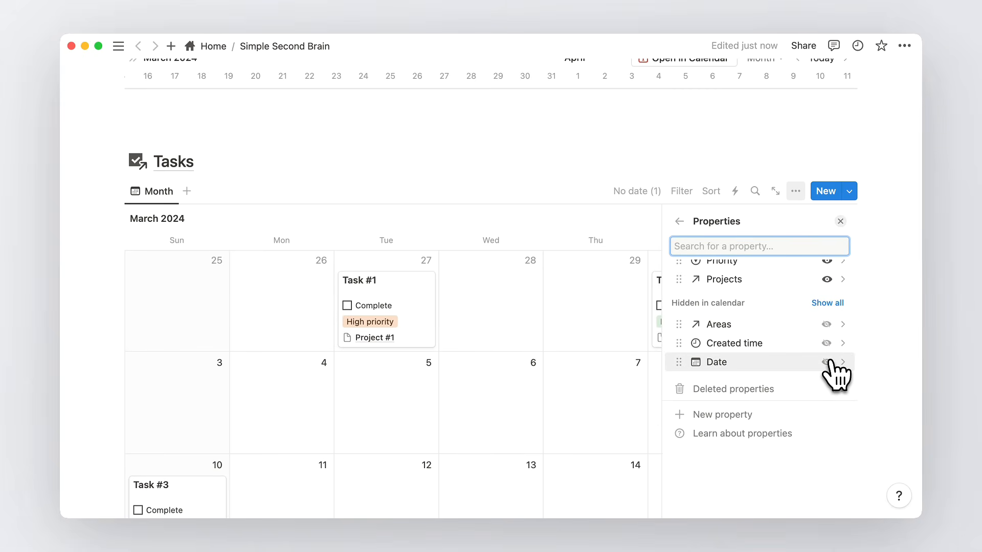
Reorder the Month view's shown properties so Priority comes first, followed by Projects and Complete
scroll(826, 342, "up", 3)
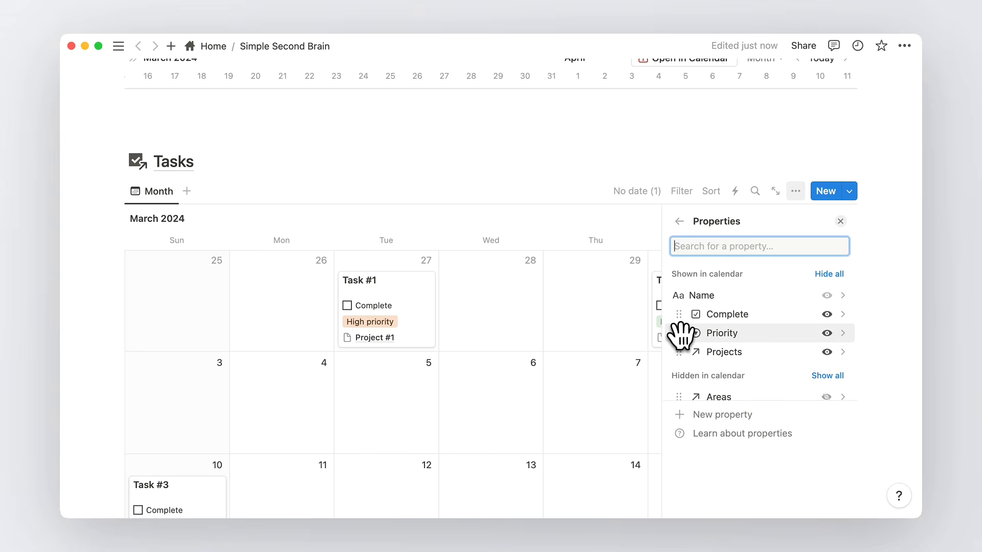
left_click_drag(681, 334, 683, 311)
left_click_drag(684, 350, 681, 332)
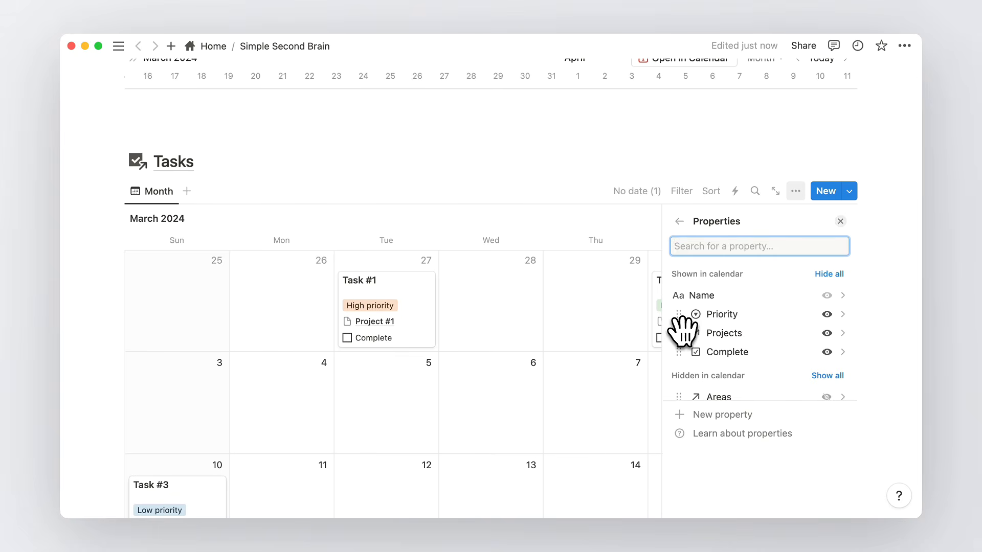
left_click(840, 221)
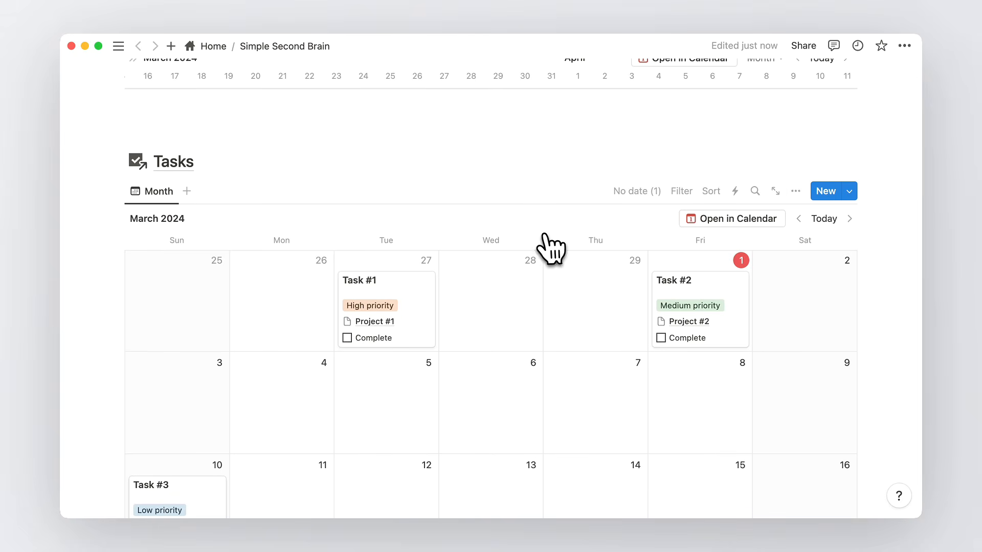
Duplicate the Month view of the Tasks calendar and name the copy Week
left_click(155, 193)
left_click(205, 310)
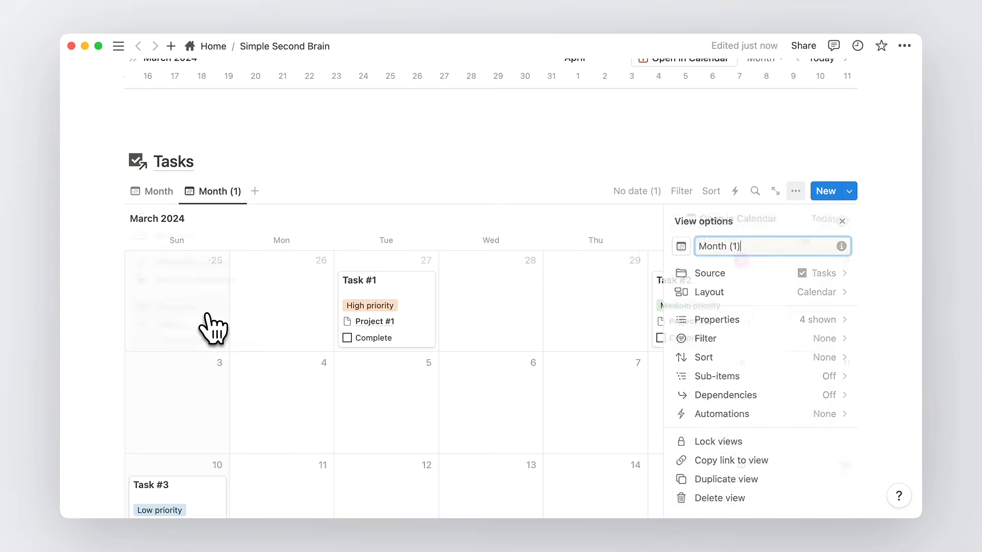
type("Week")
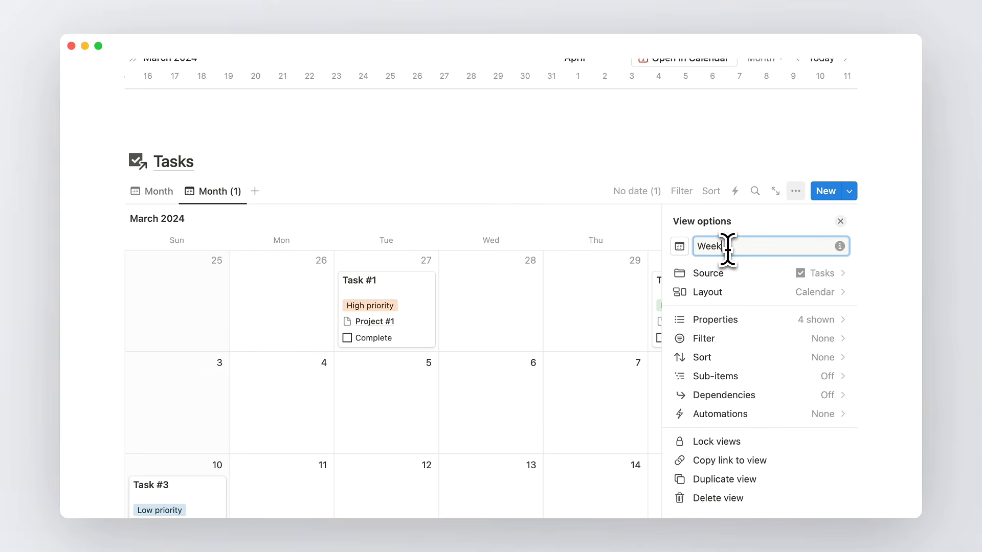
Set the Week view's layout to show the calendar as Week
left_click(751, 292)
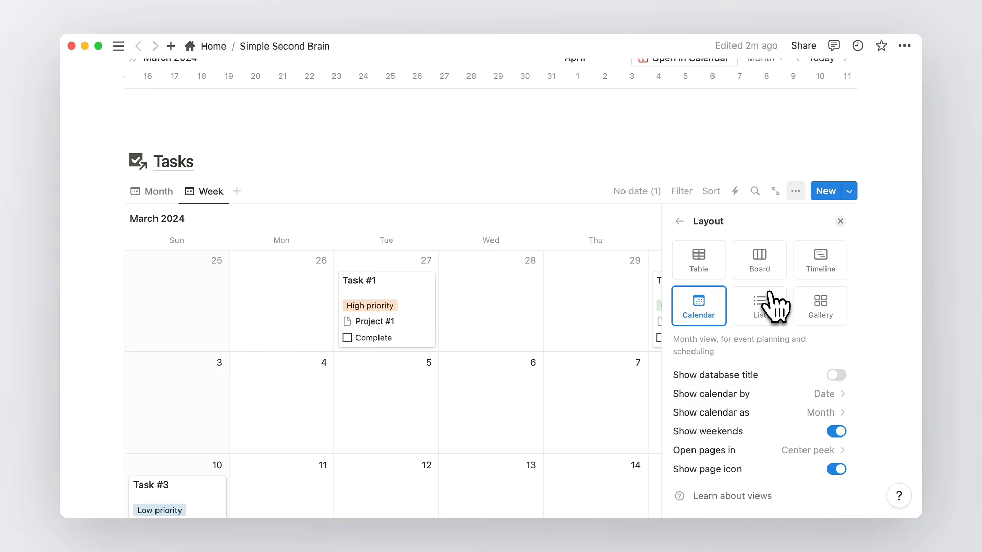
left_click(833, 413)
left_click(818, 453)
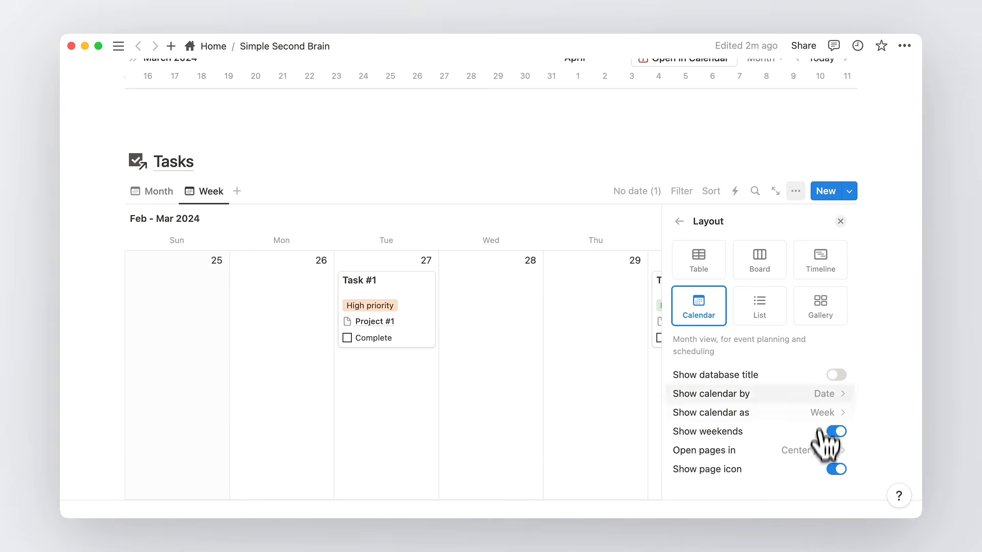
left_click(839, 226)
Reschedule Task #2 to Thursday, February 29 in the Week calendar
left_click_drag(679, 285, 594, 287)
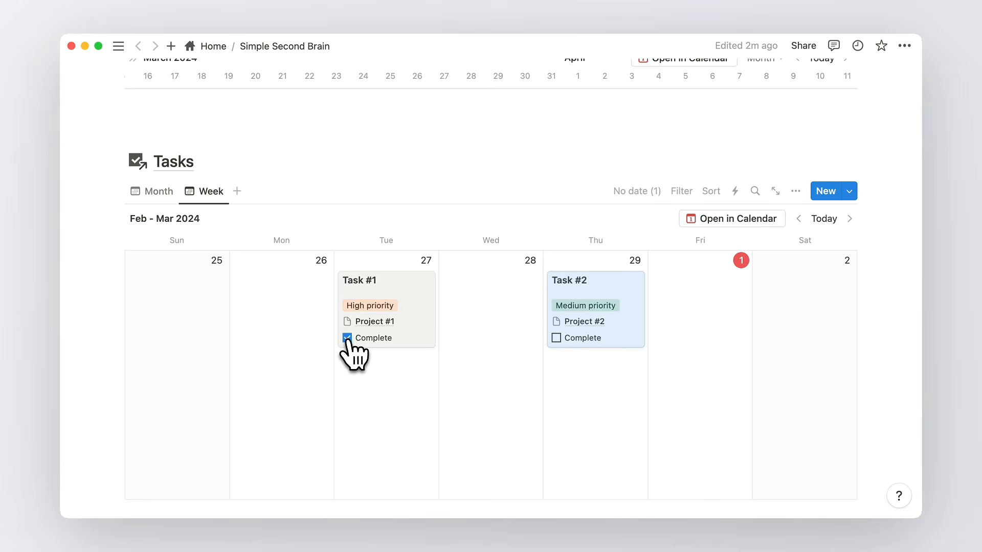
left_click(448, 164)
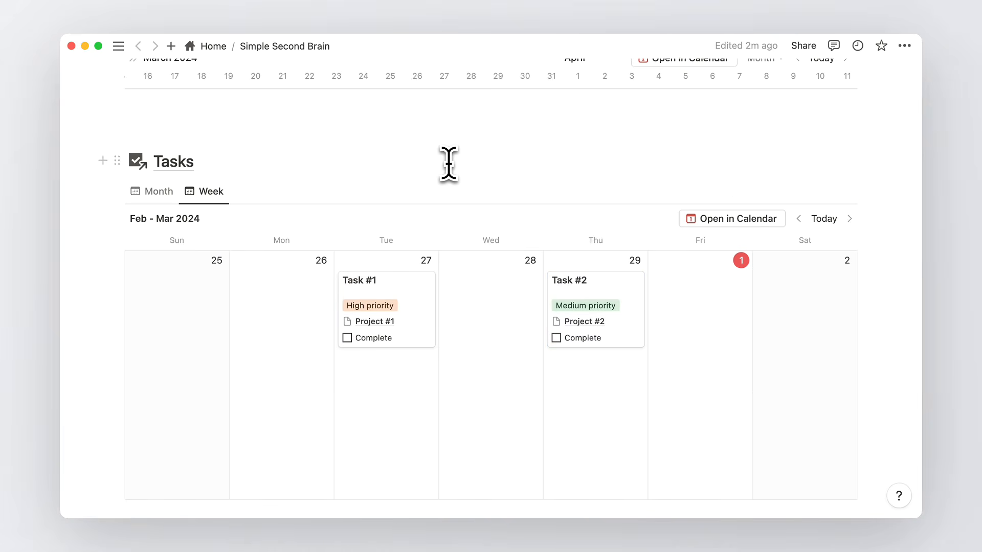
Insert another linked view of the Tasks database below the week calendar, copying its Inbox view, and hide the database title
scroll(448, 164, "down", 5)
left_click(197, 368)
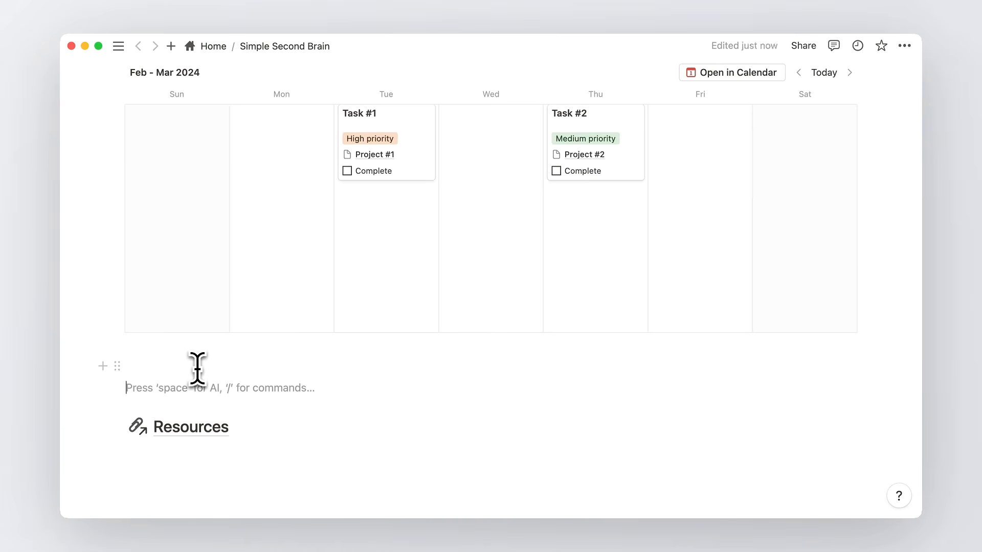
key("Return")
left_click(197, 368)
type("/linke")
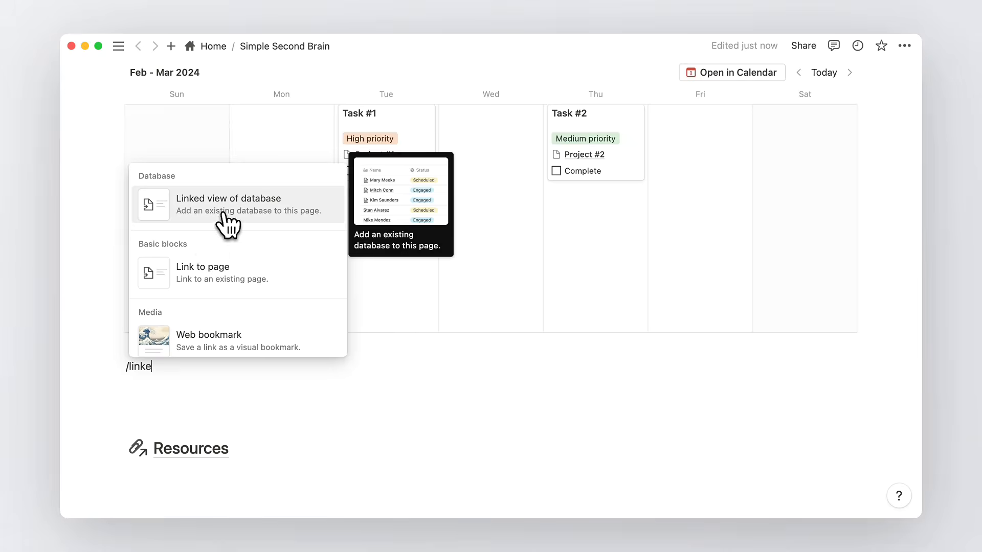
left_click(223, 218)
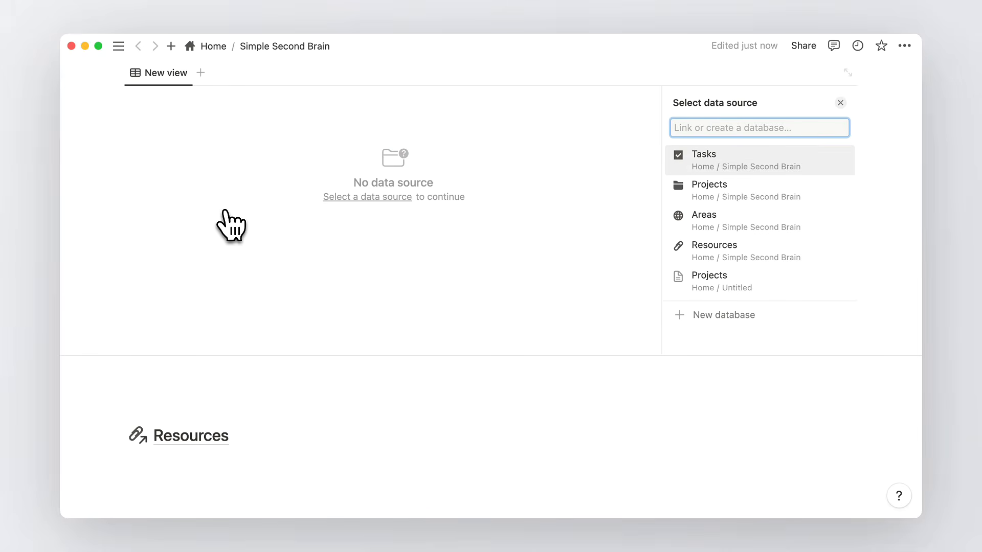
left_click(711, 170)
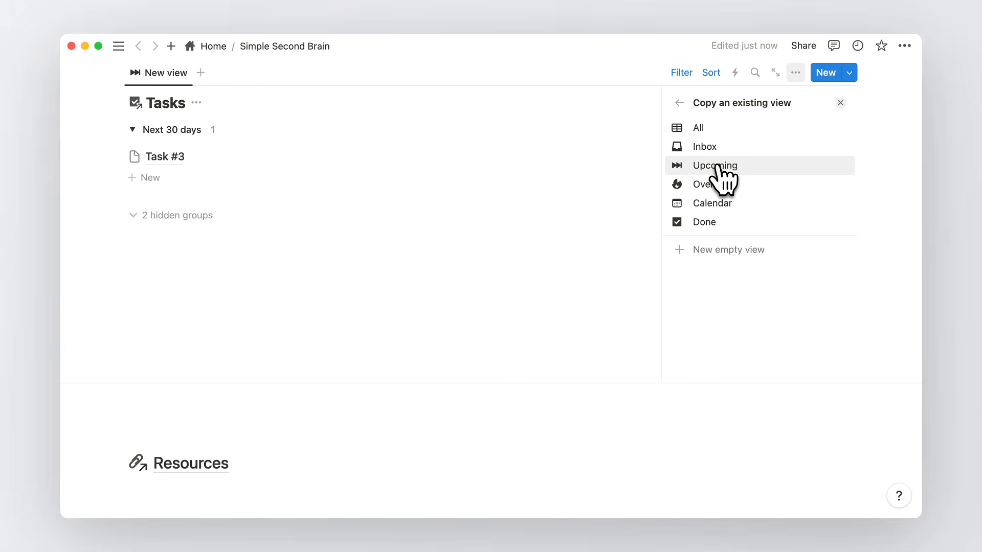
left_click(716, 147)
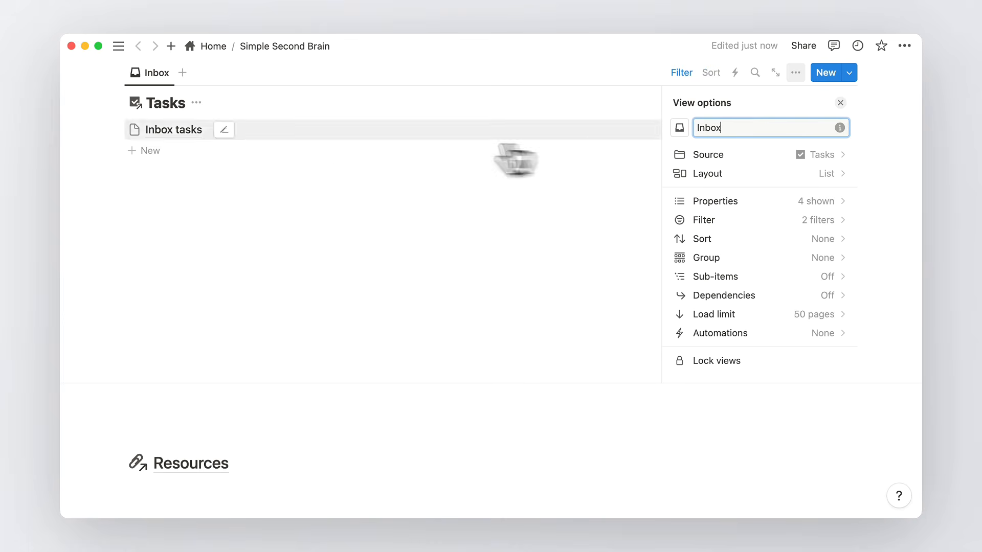
left_click(198, 103)
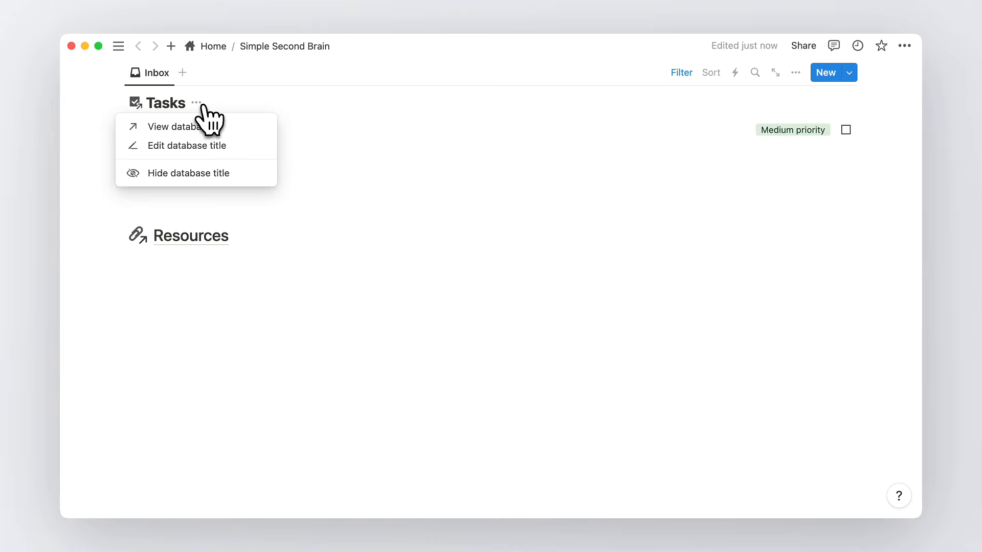
left_click(204, 173)
Add a view to the linked Tasks list below the week calendar, copying the Upcoming view, and hide its database title
scroll(207, 187, "up", 3)
left_click(182, 194)
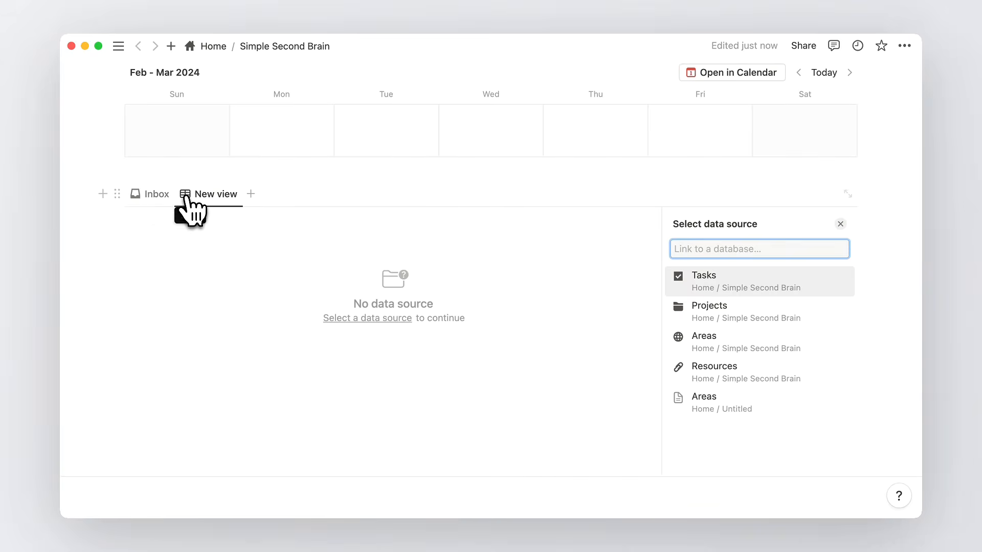
left_click(695, 280)
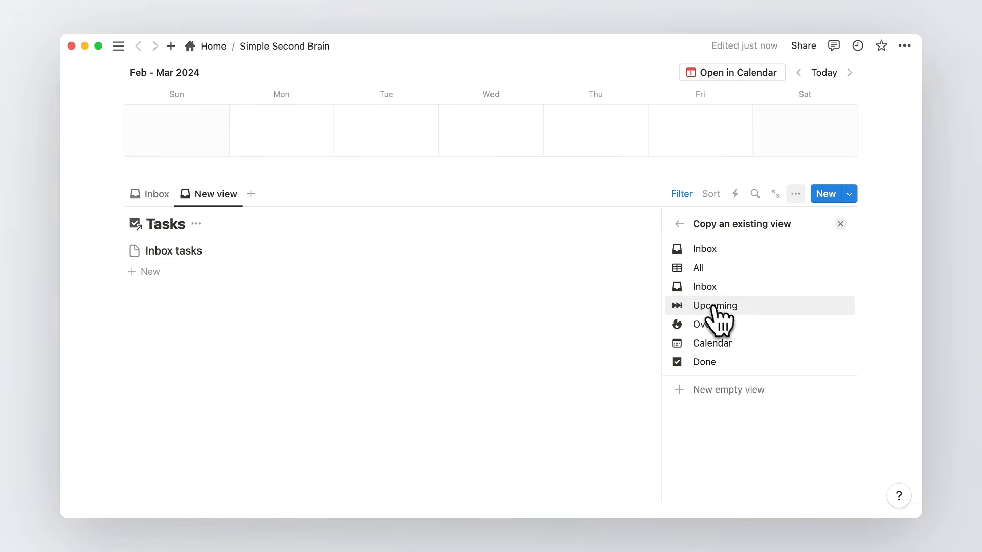
left_click(706, 306)
key("Escape")
left_click(197, 224)
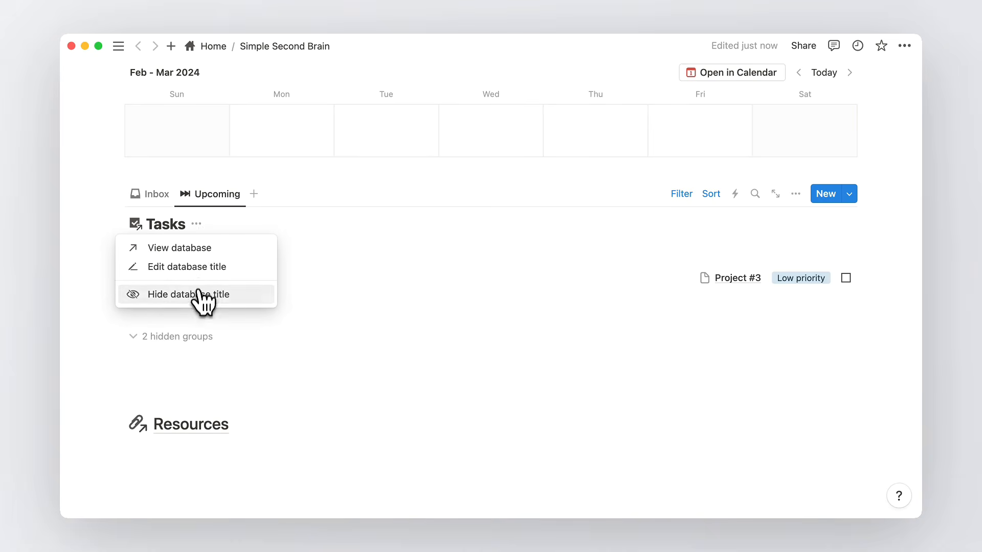
left_click(204, 291)
Add another Tasks view to the same block, copying the existing Overdue view, and hide its database title
left_click(254, 194)
left_click(695, 280)
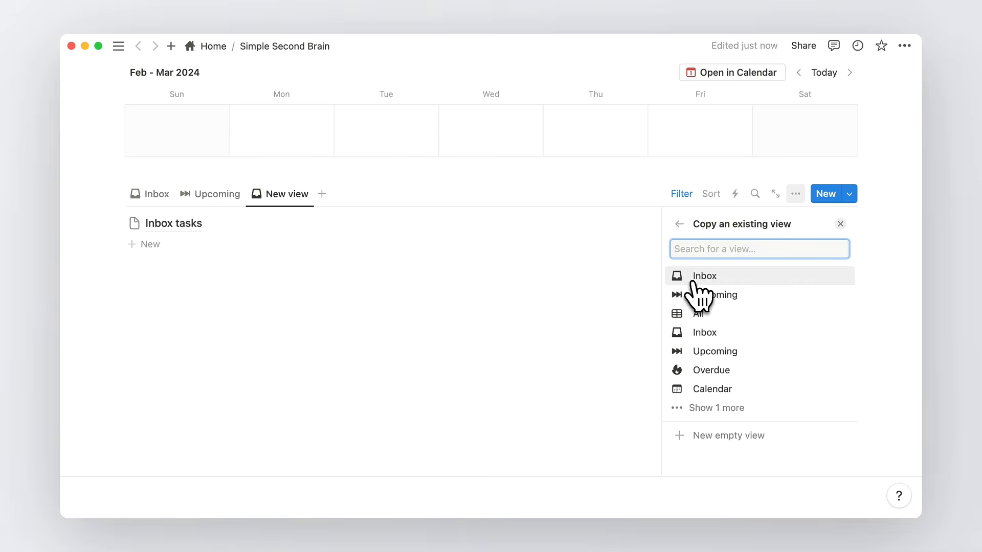
left_click(721, 371)
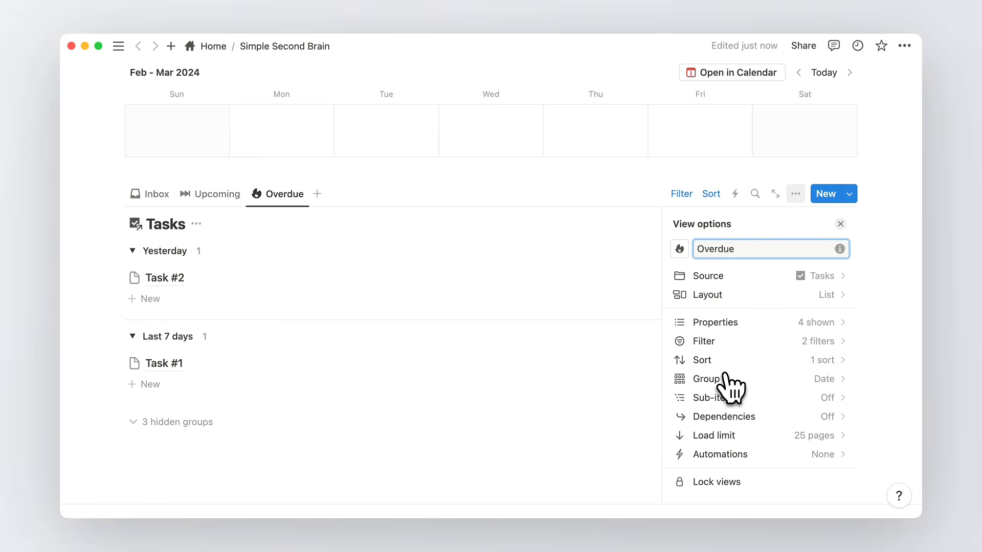
left_click(197, 225)
left_click(218, 294)
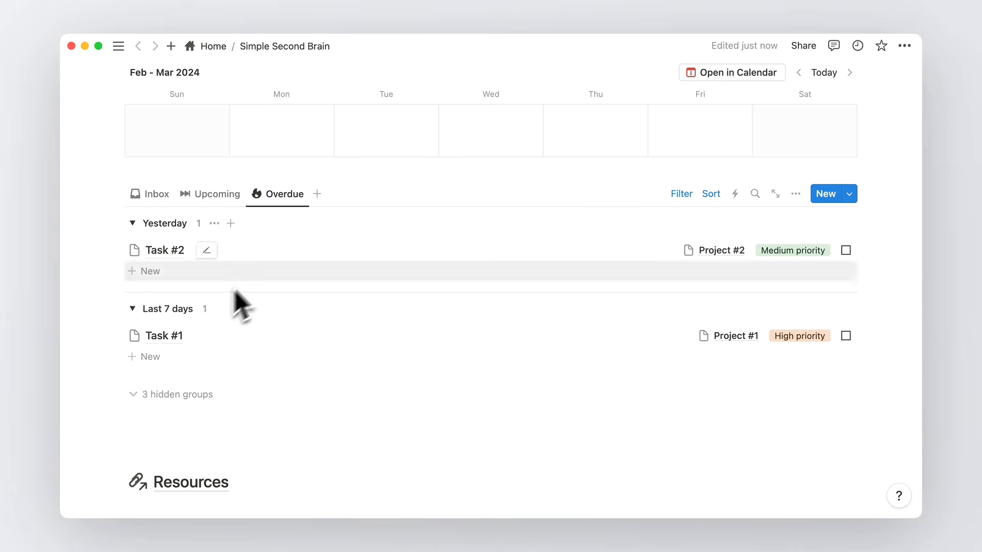
Add a further Tasks view to the block, copying the existing All table view, and hide its database title
left_click(317, 194)
left_click(696, 278)
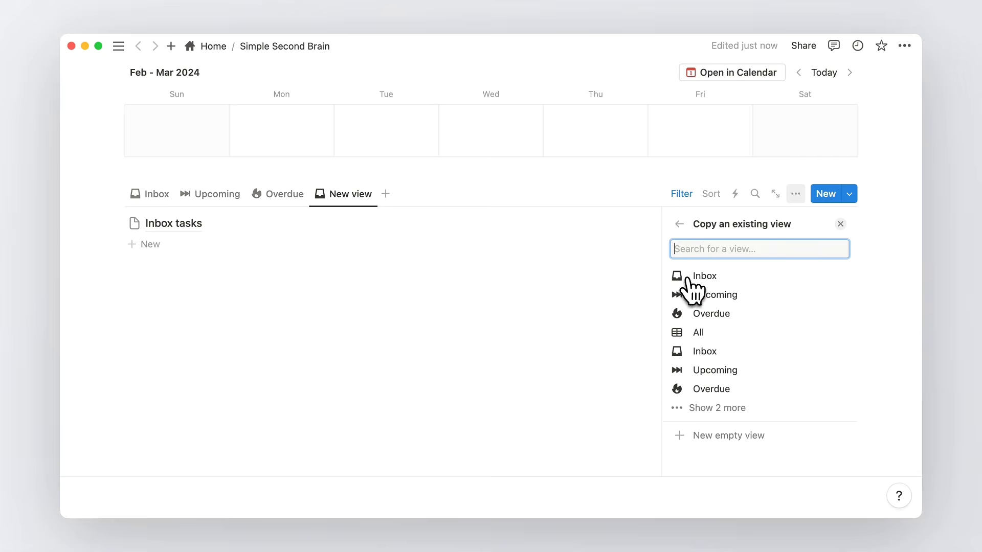
left_click(702, 330)
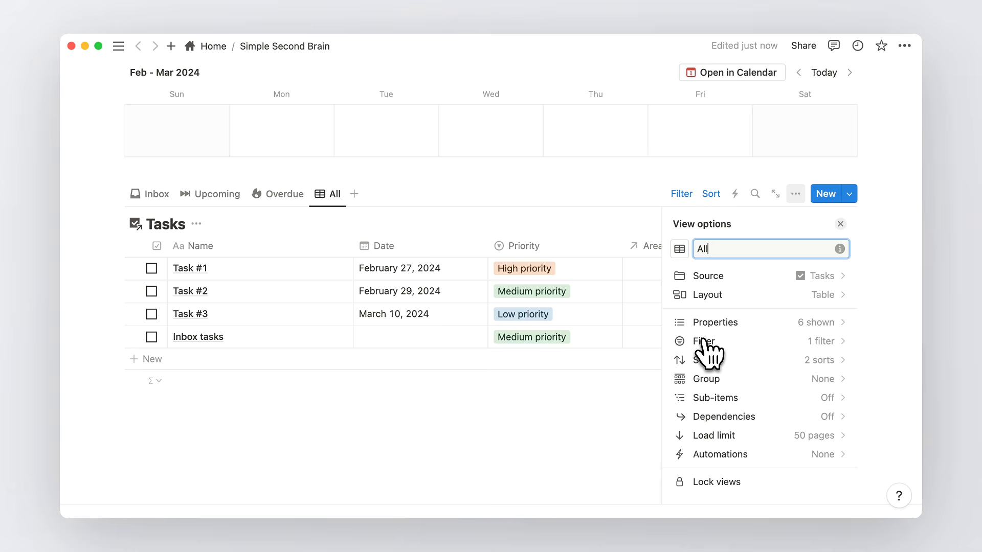
left_click(196, 224)
left_click(203, 293)
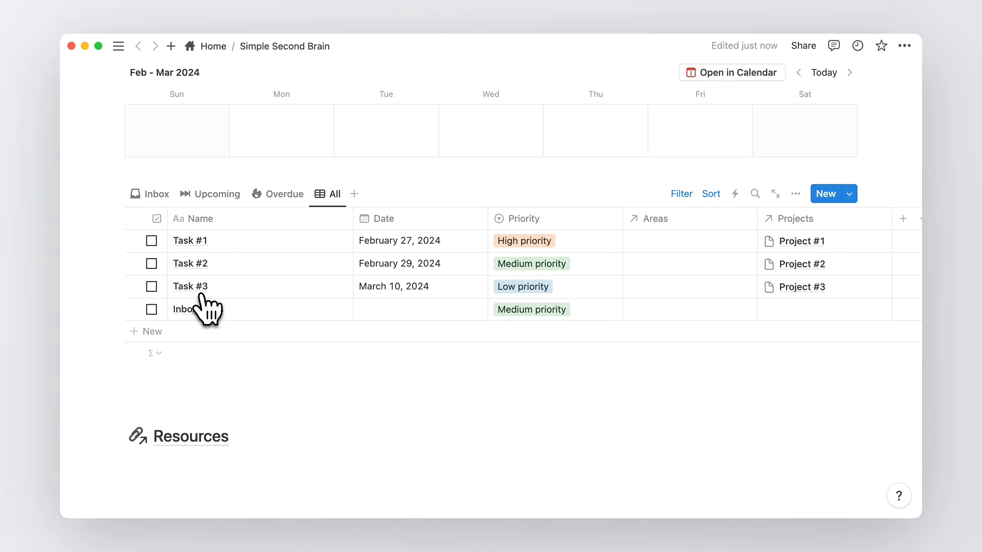
Move Inbox tasks from the Inbox view onto Friday, March 1 in the Week calendar
left_click(157, 195)
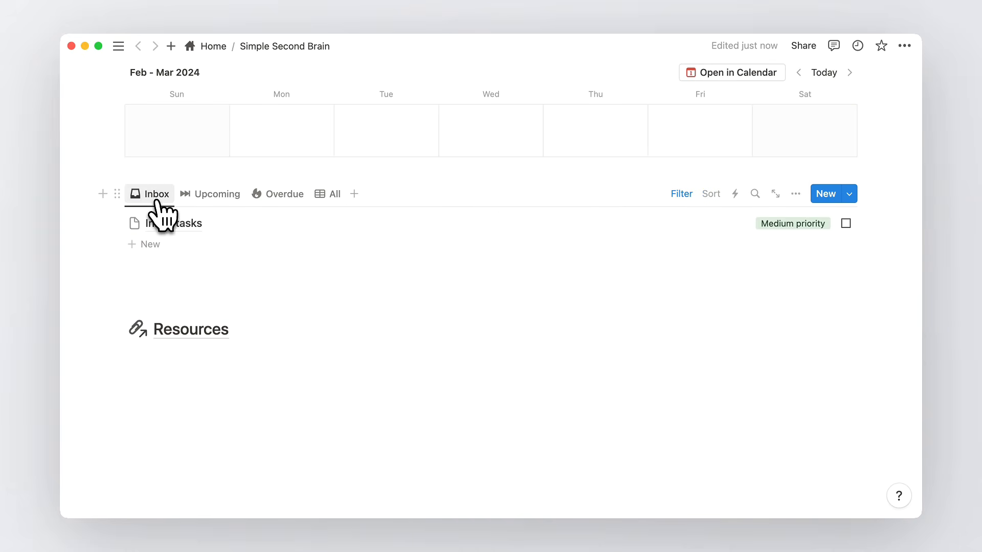
scroll(163, 215, "up", 3)
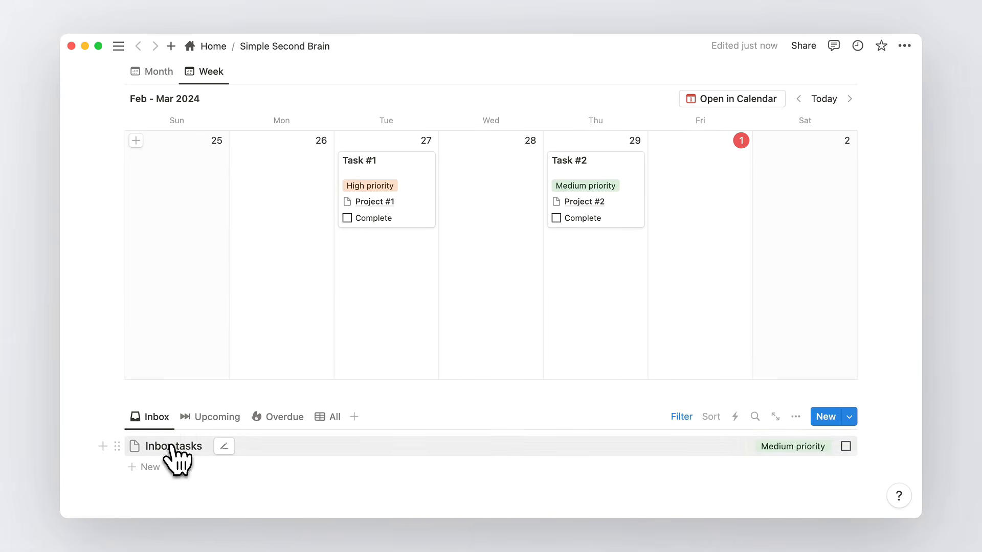
left_click_drag(170, 446, 695, 196)
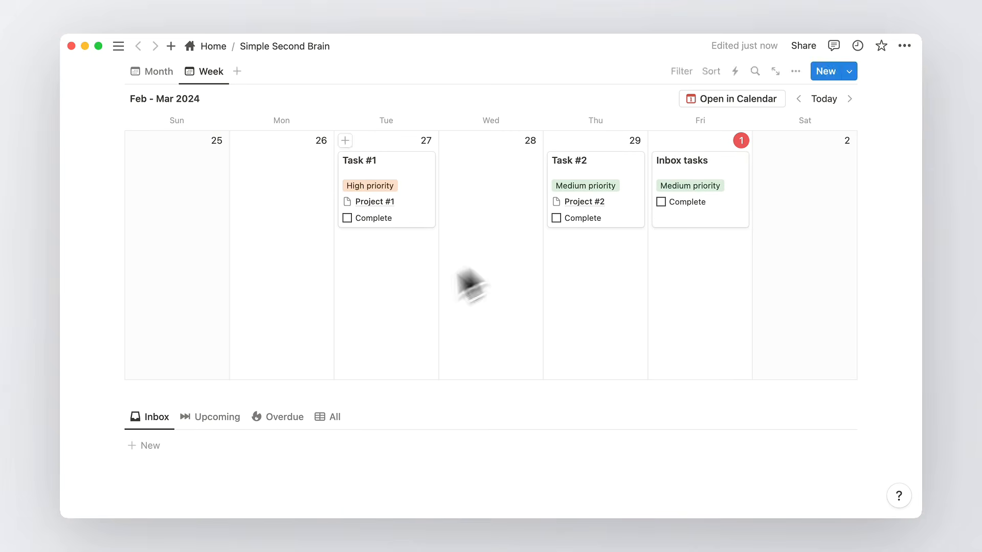
Check the Upcoming view for the scheduled task, and move Inbox tasks from the calendar back into the Inbox view
left_click(226, 420)
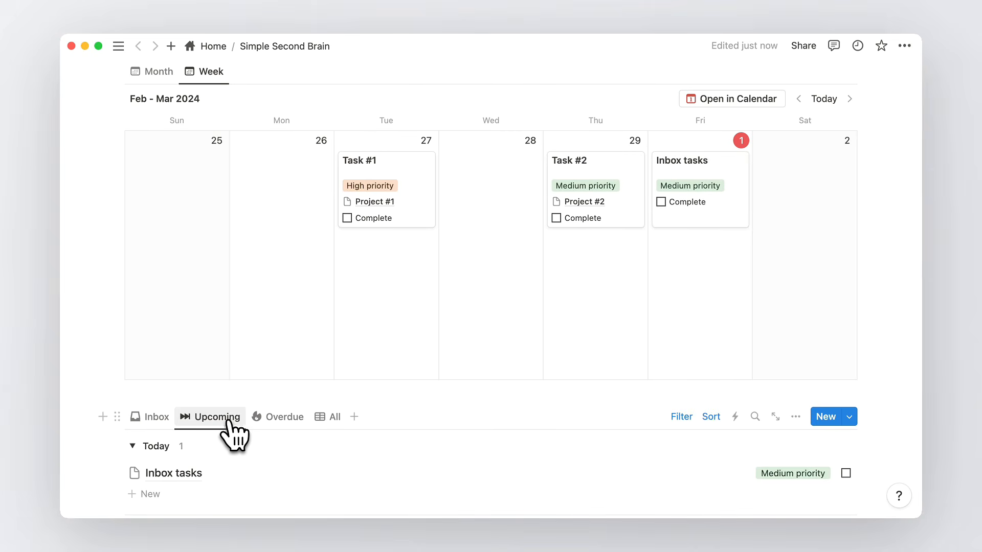
scroll(228, 427, "down", 3)
scroll(231, 430, "up", 4)
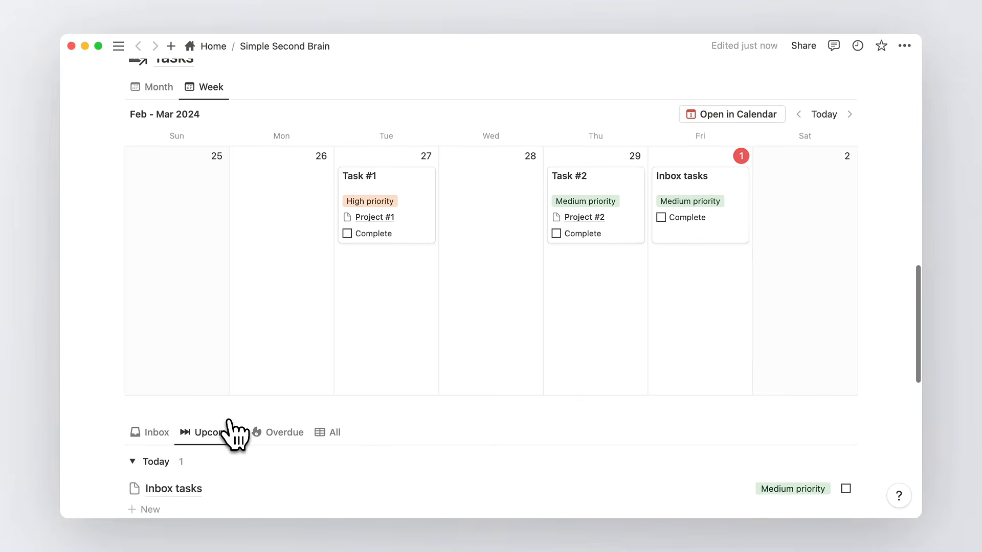
left_click(156, 433)
left_click_drag(680, 193, 193, 463)
Insert a callout between the week calendar and the task list reading "Drag your tasks to schedule them for the week or month."
left_click(191, 412)
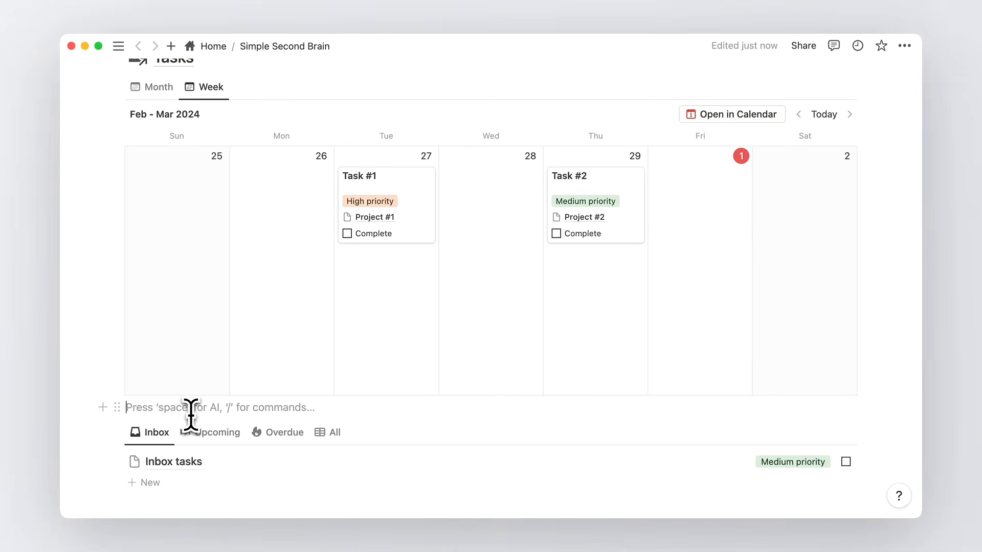
type("/cal")
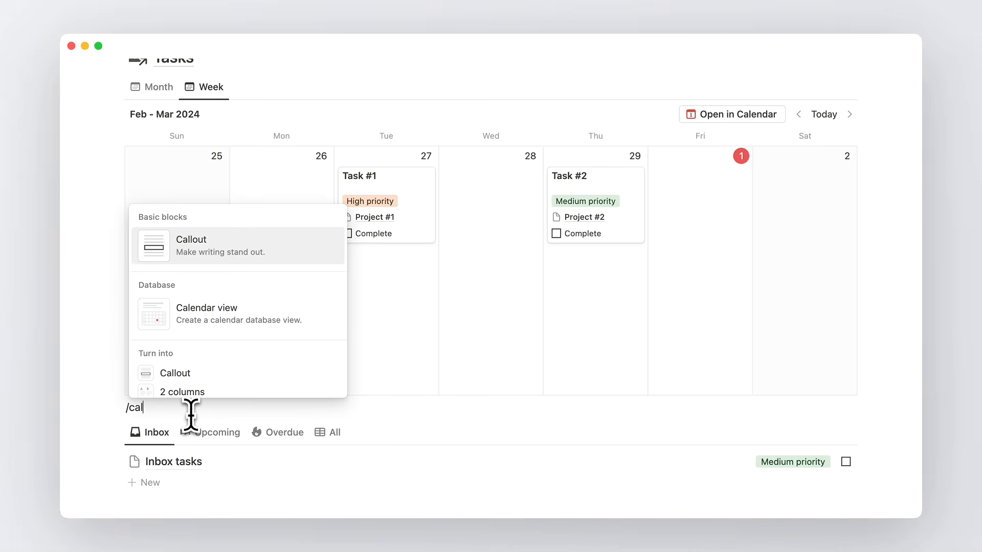
type("D")
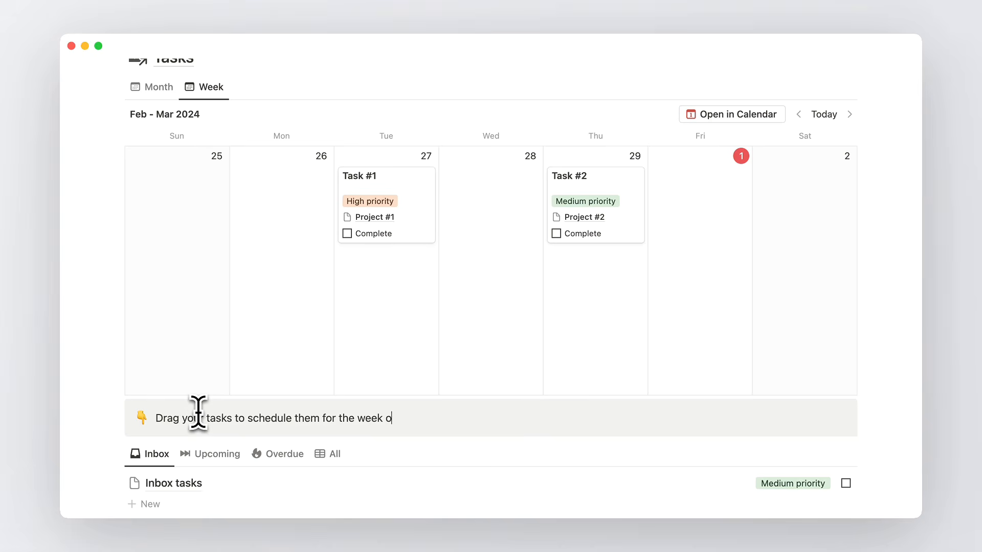
Replace the callout's pointing-hand emoji with an up arrow icon
left_click(142, 417)
left_click(128, 182)
left_click(134, 215)
type("up")
left_click(194, 246)
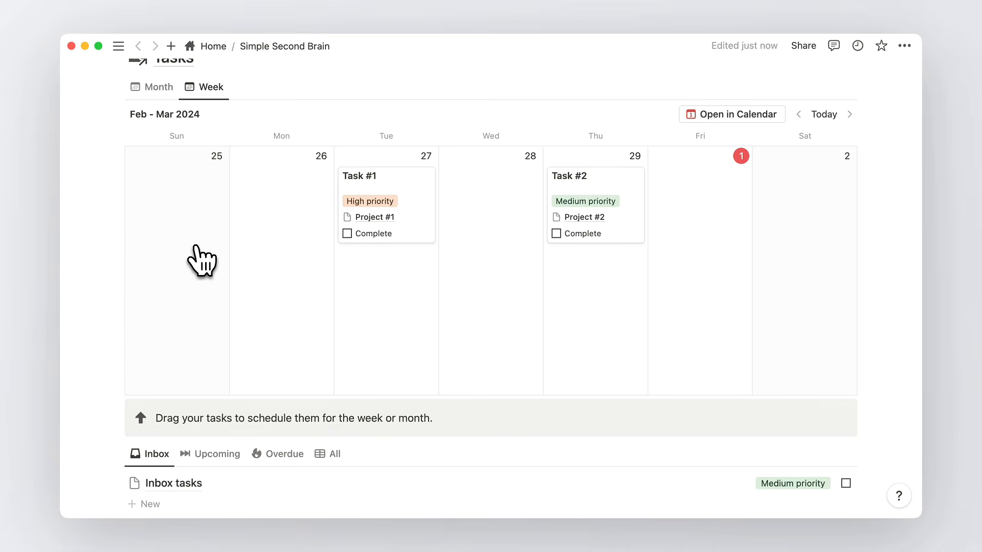
Insert a linked view of the Resources database under the Resources heading, copying its Inbox view, and hide the database title
scroll(202, 261, "down", 10)
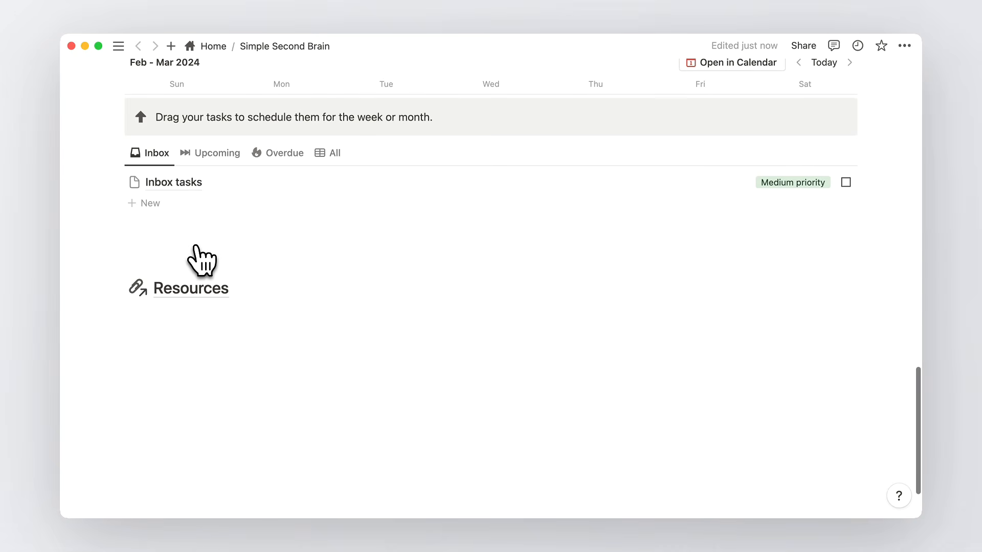
scroll(202, 317, "down", 3)
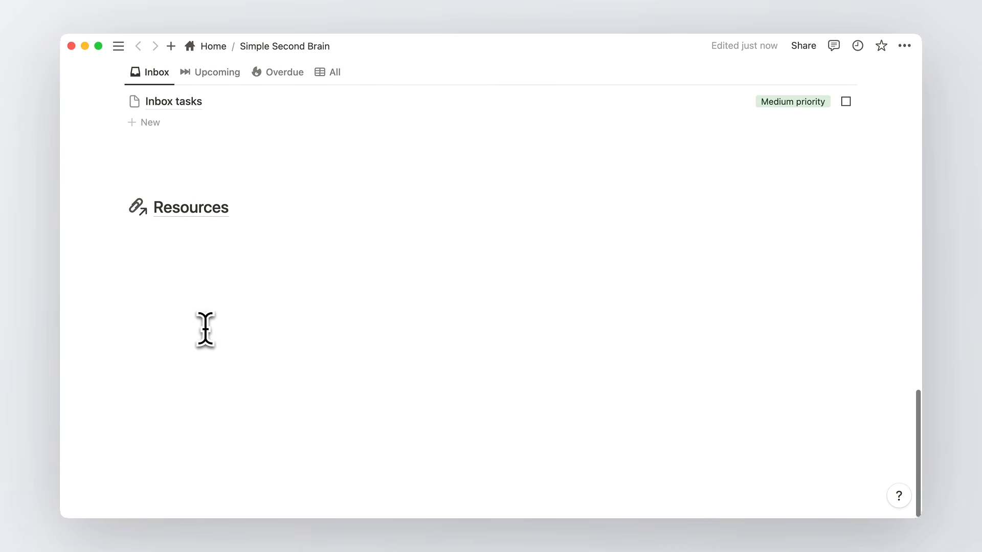
left_click(185, 235)
type("/linked")
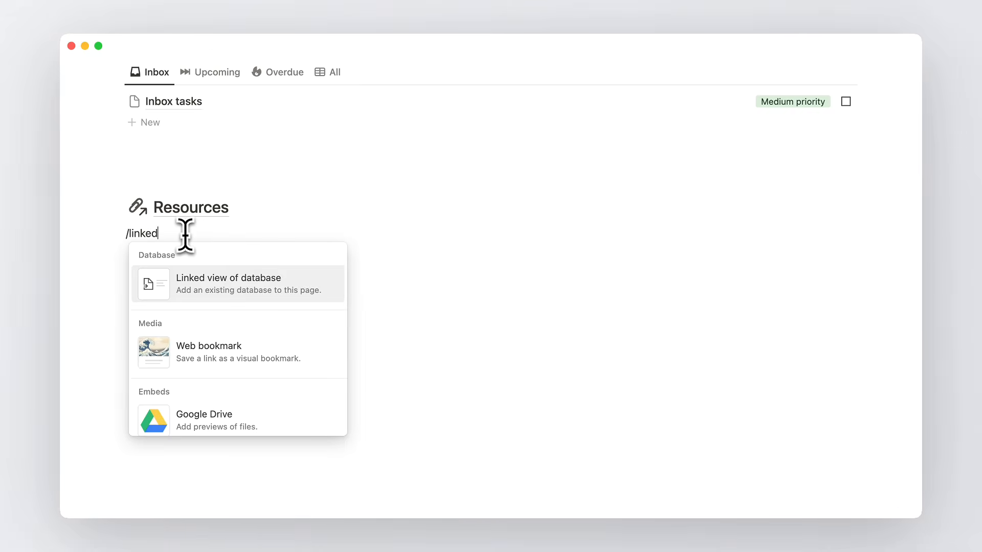
left_click(222, 296)
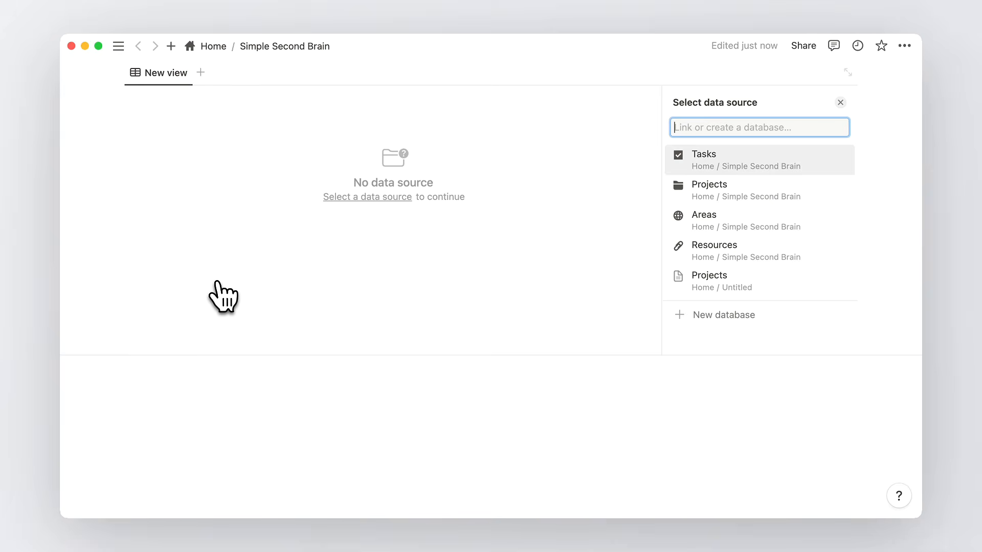
left_click(701, 252)
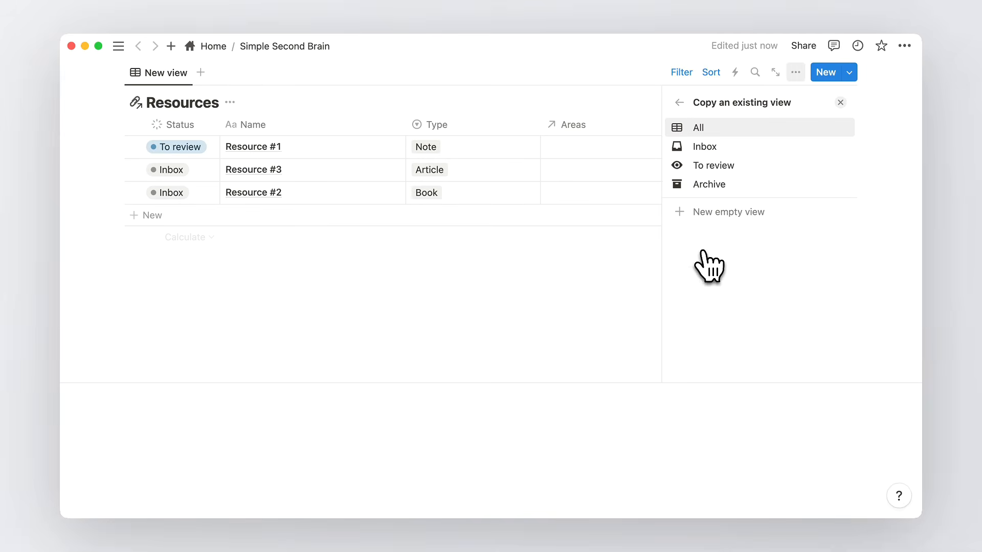
left_click(708, 147)
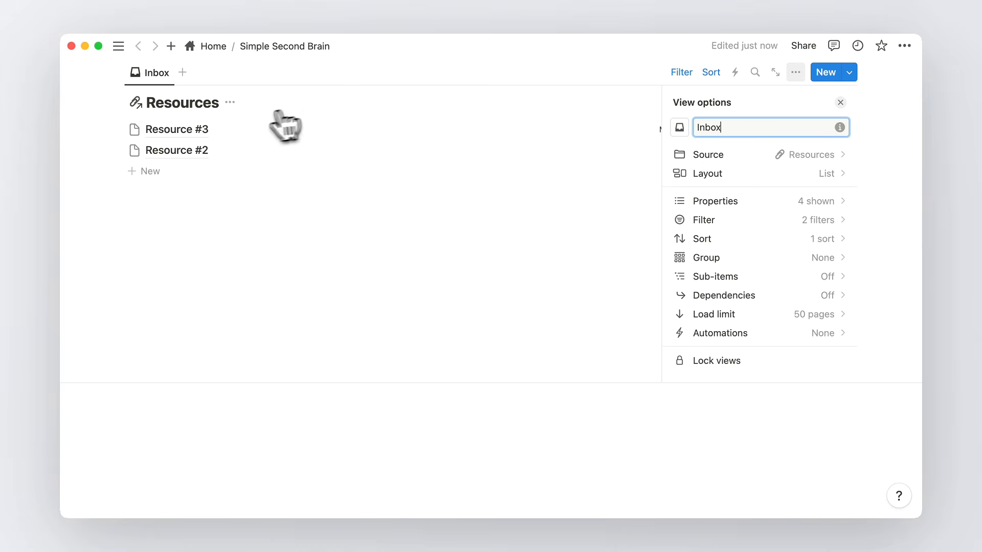
left_click(231, 103)
left_click(244, 147)
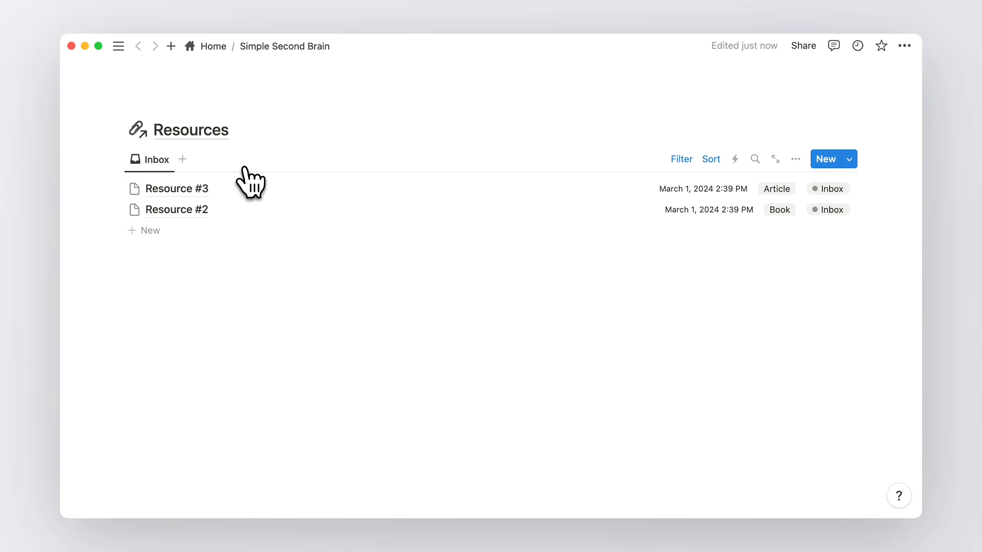
Add a view to the linked Resources block, copying the To review view, and hide its database title
left_click(183, 160)
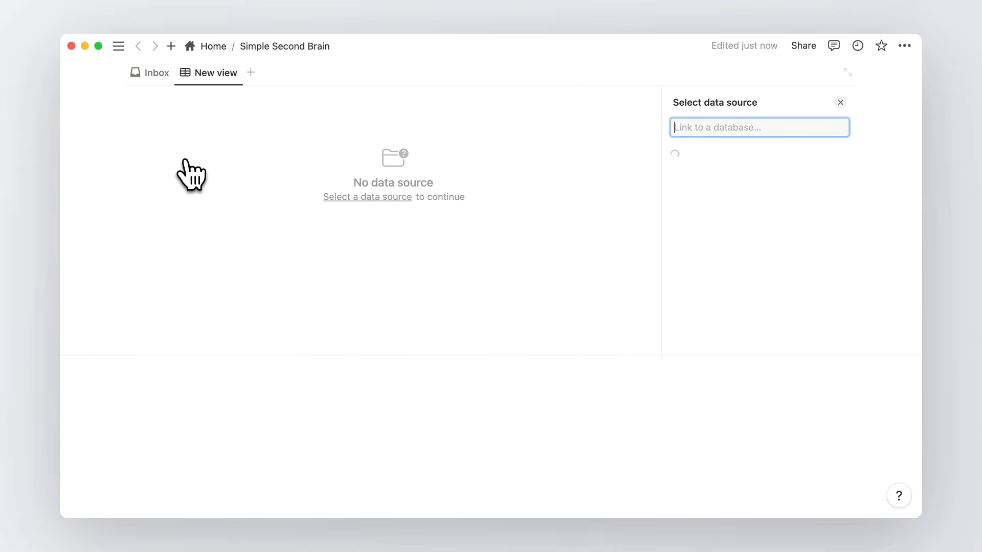
left_click(679, 161)
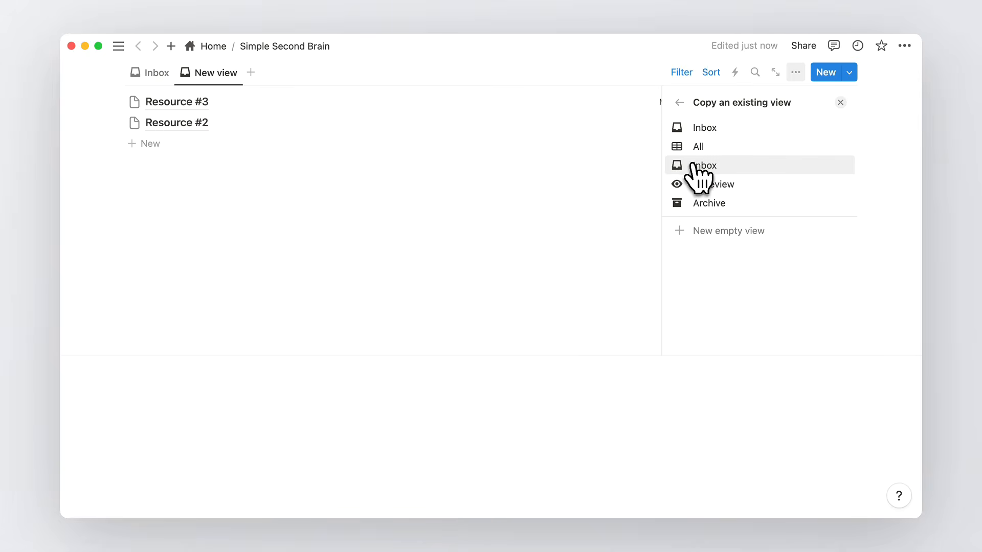
left_click(712, 187)
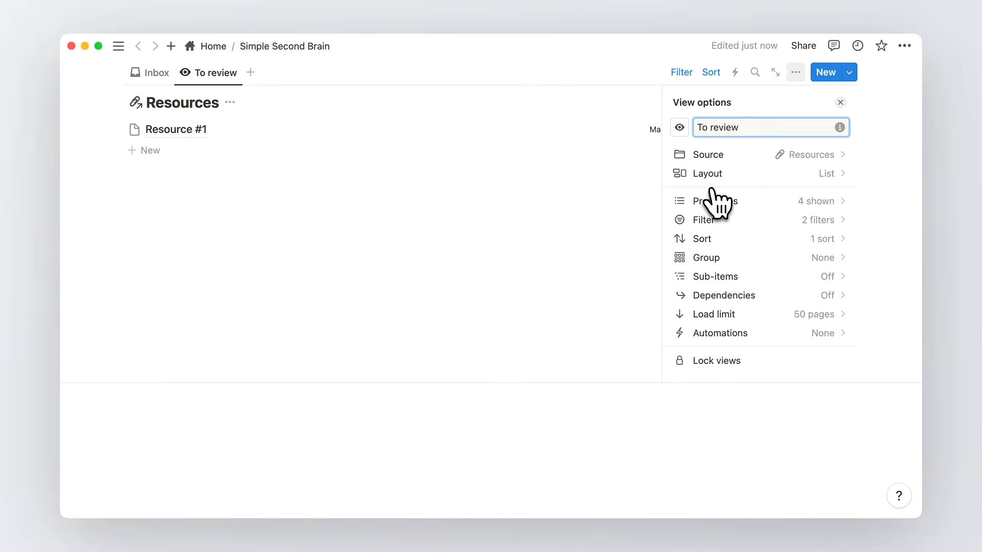
left_click(232, 103)
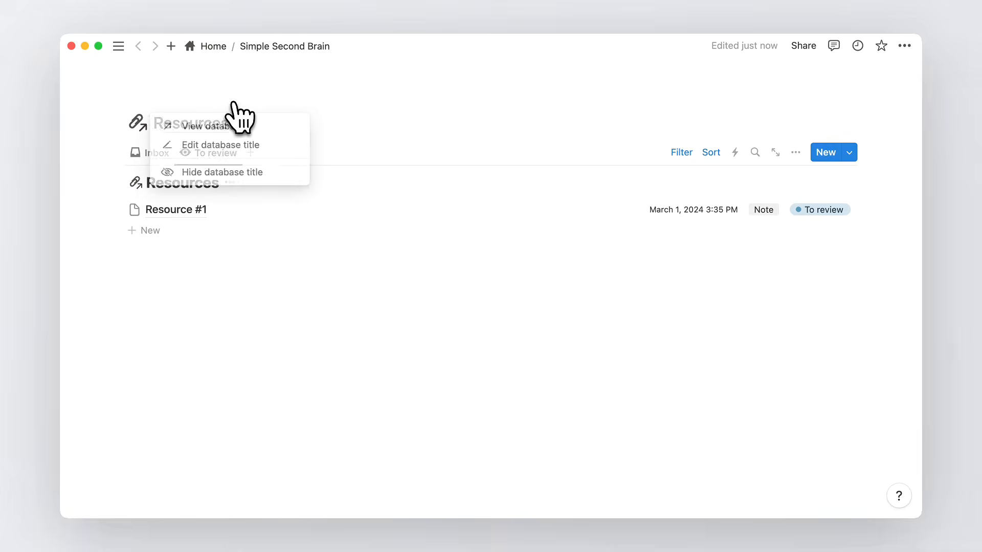
left_click(244, 174)
Add another Resources view to the block, copying the All table view, and hide its database title
left_click(251, 180)
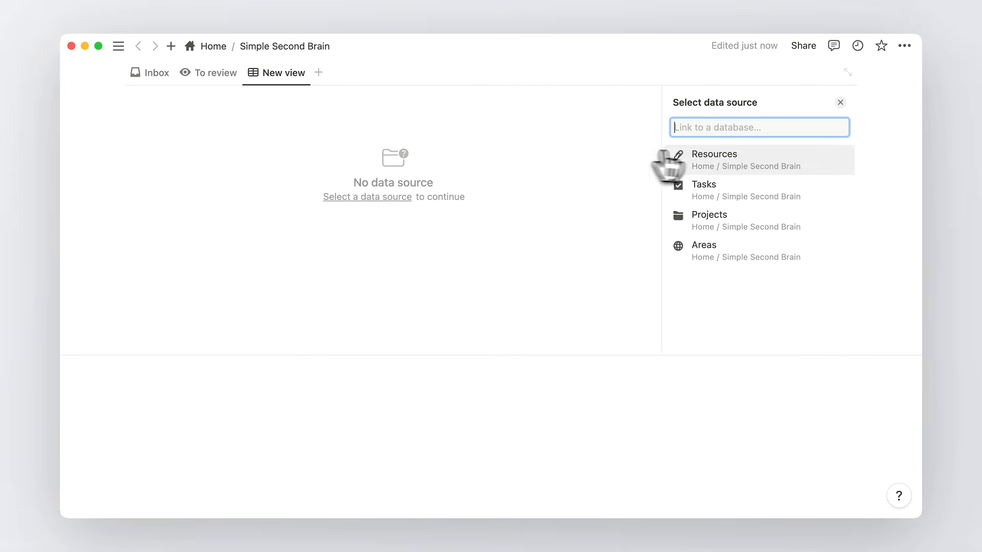
left_click(680, 158)
left_click(713, 166)
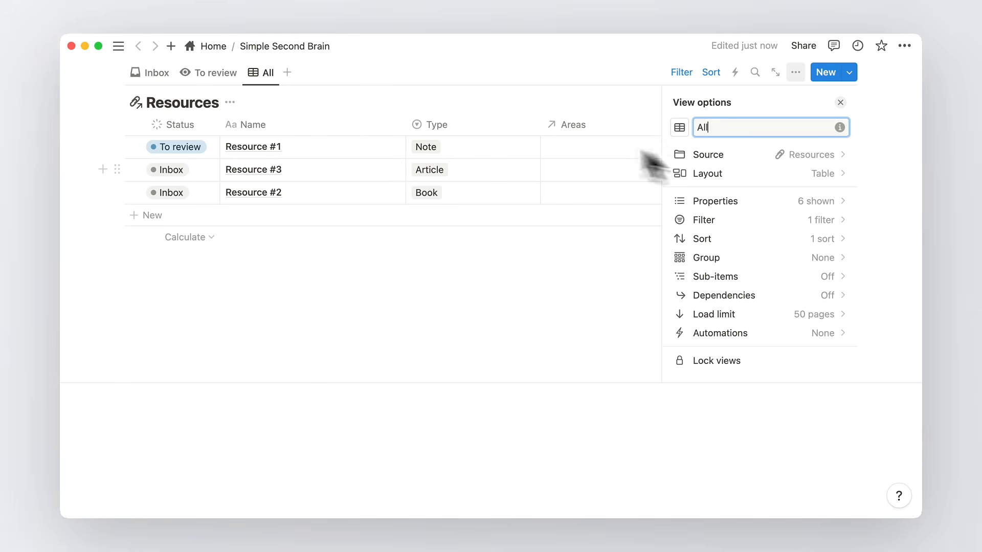
left_click(230, 102)
left_click(223, 173)
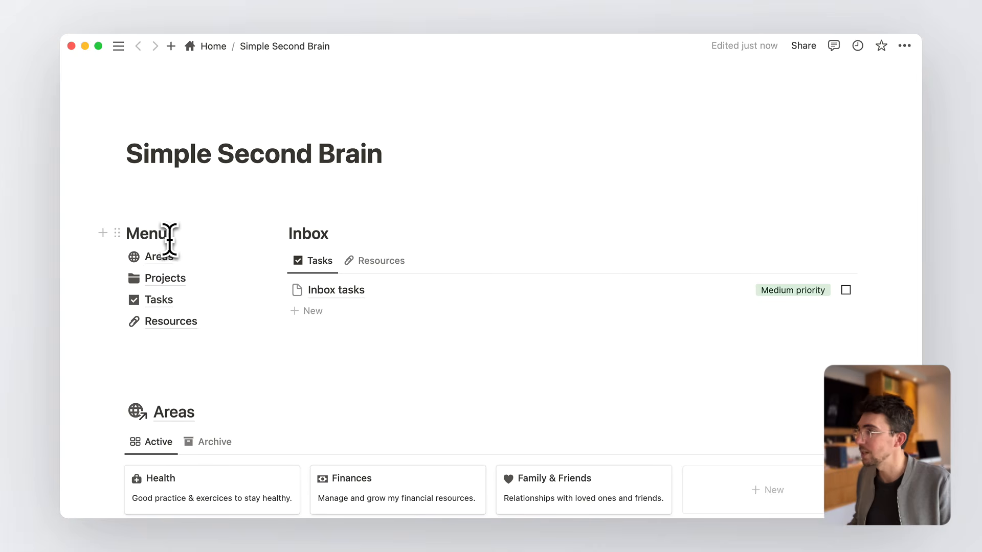
Insert a toggle list named Databases directly under the Menu heading, above the Areas link
left_click(169, 236)
key("Return")
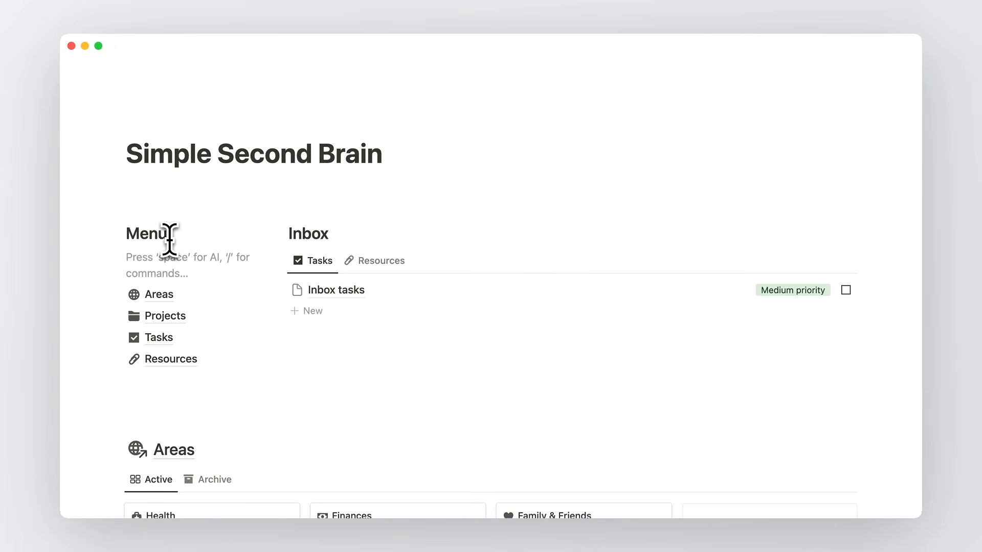
type("/tog")
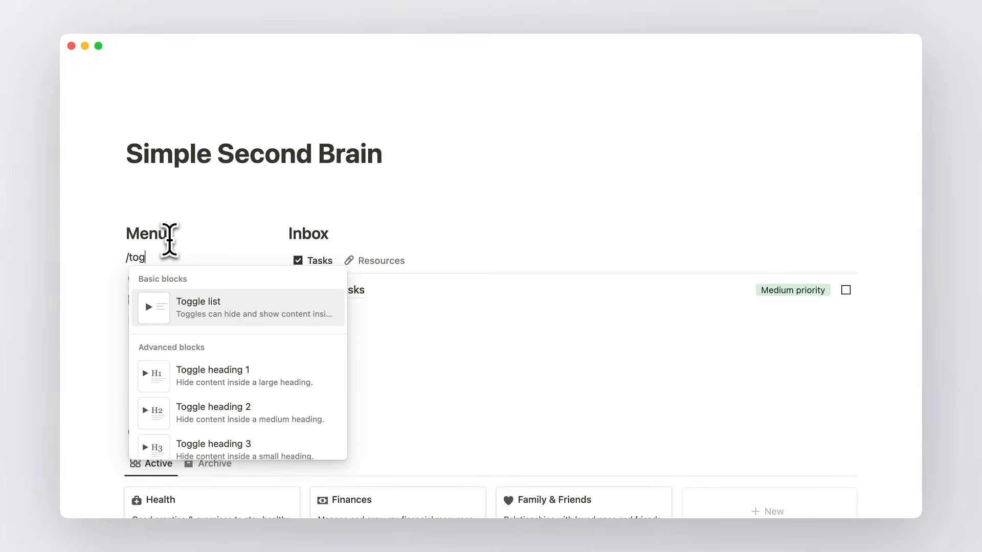
key("Return")
type("Data")
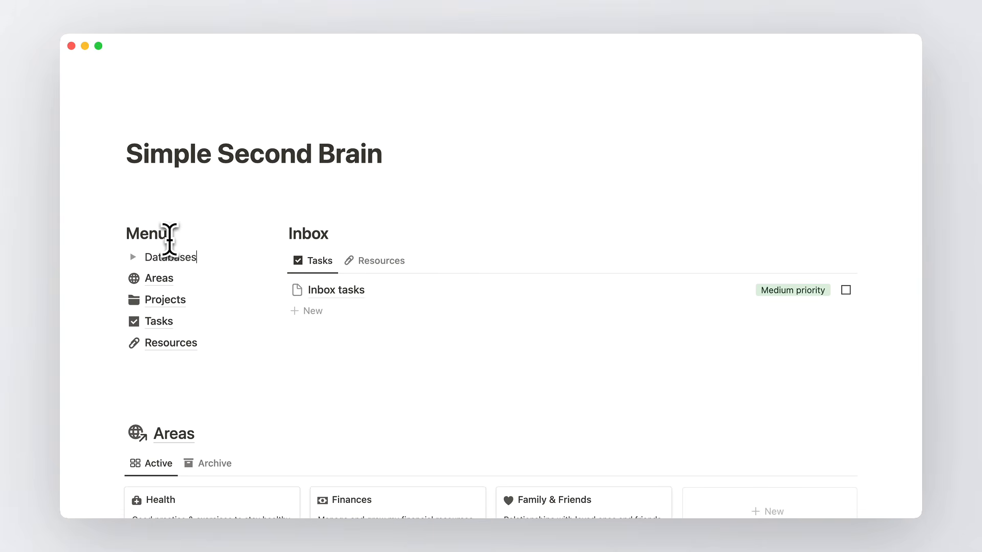
Complete the toggle's name as Databases and format its text as gray and bold
type("bases")
double_click(172, 253)
left_click(458, 230)
left_click(475, 252)
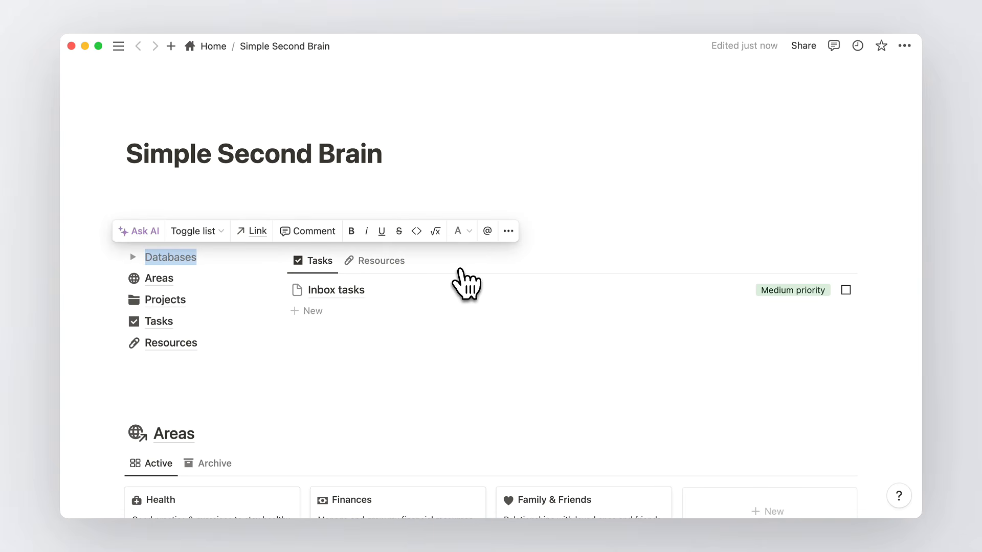
left_click(247, 259)
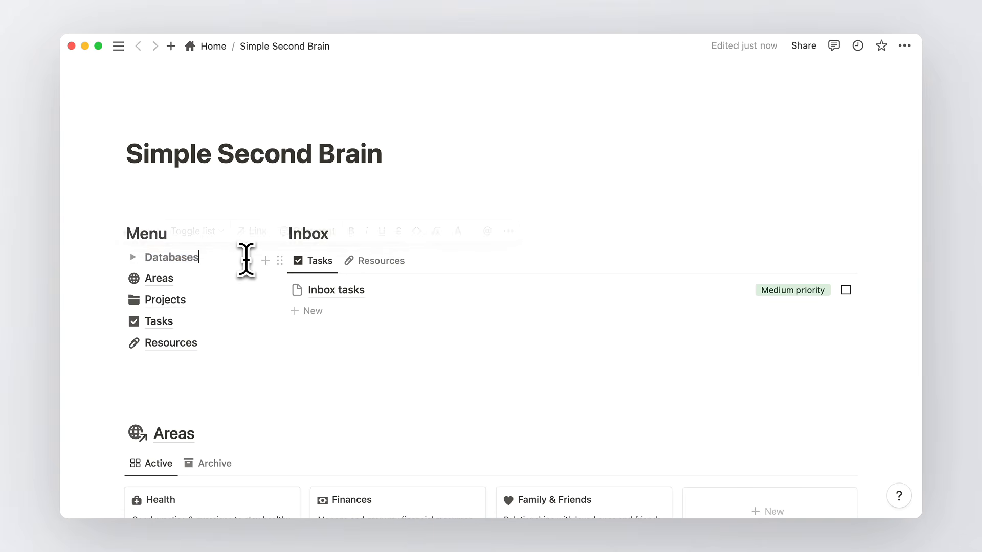
Move the Areas, Projects, Tasks and Resources links into the Databases toggle and add a divider below it
left_click_drag(88, 278, 199, 338)
left_click_drag(153, 300, 164, 256)
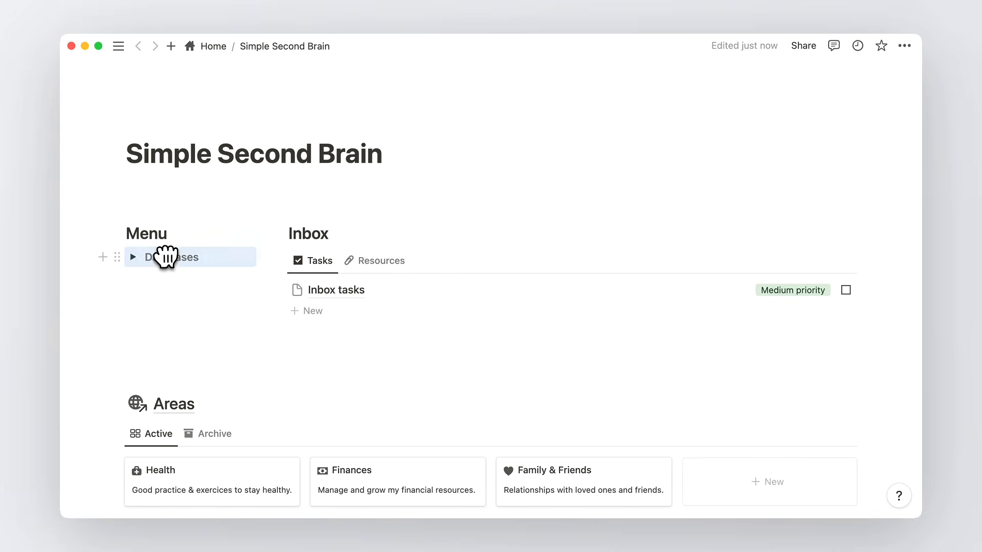
left_click(201, 275)
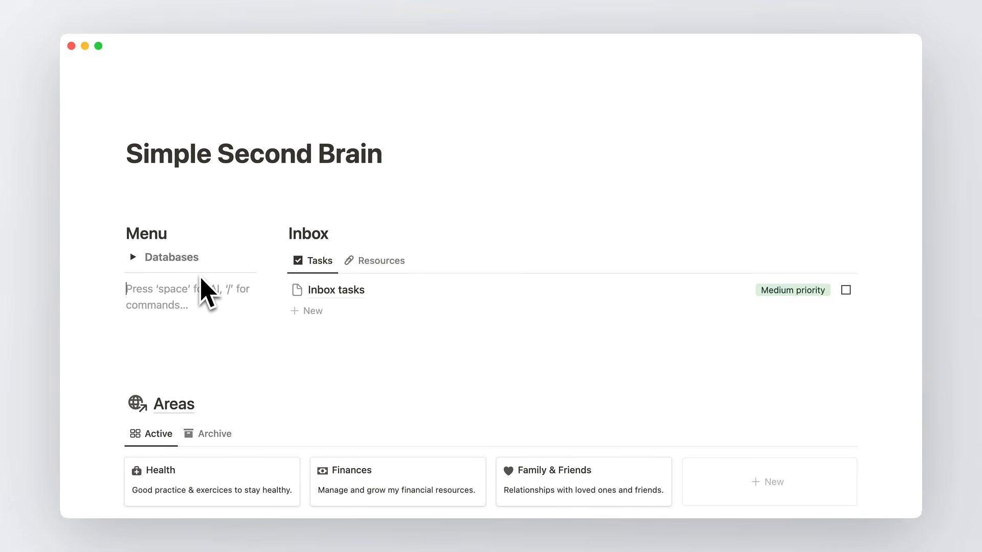
Insert a button block below the divider, name it New project and give it the folder icon
type("/bu")
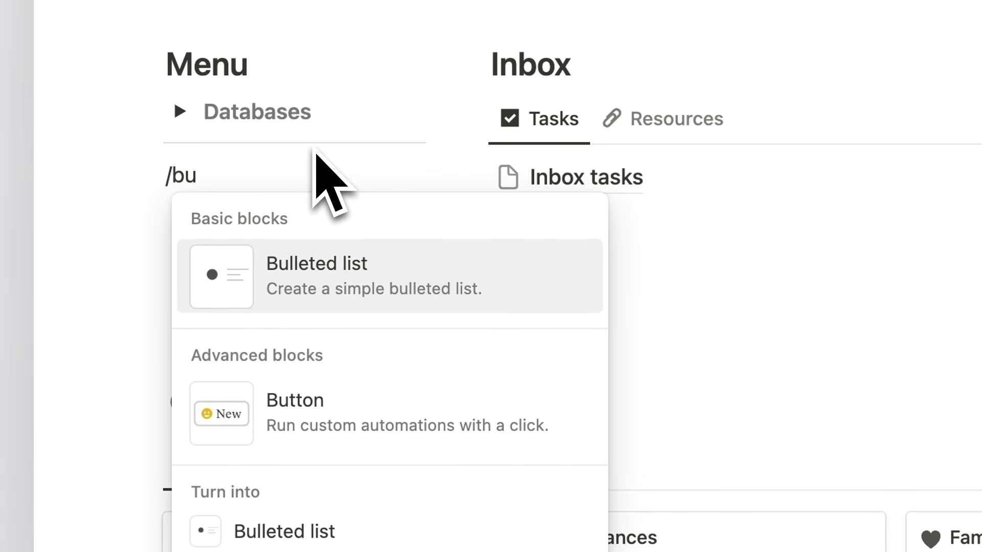
left_click(368, 408)
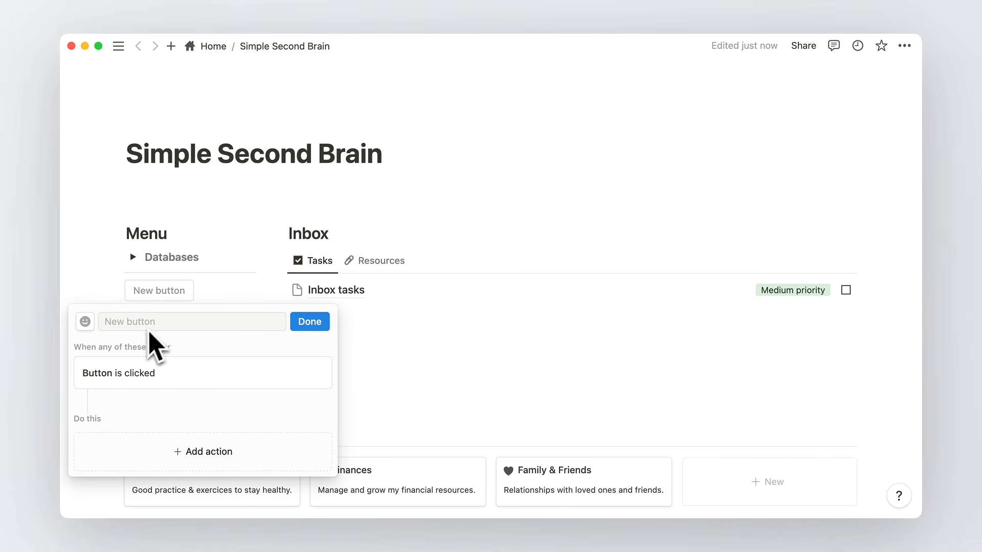
left_click(162, 322)
type("New project")
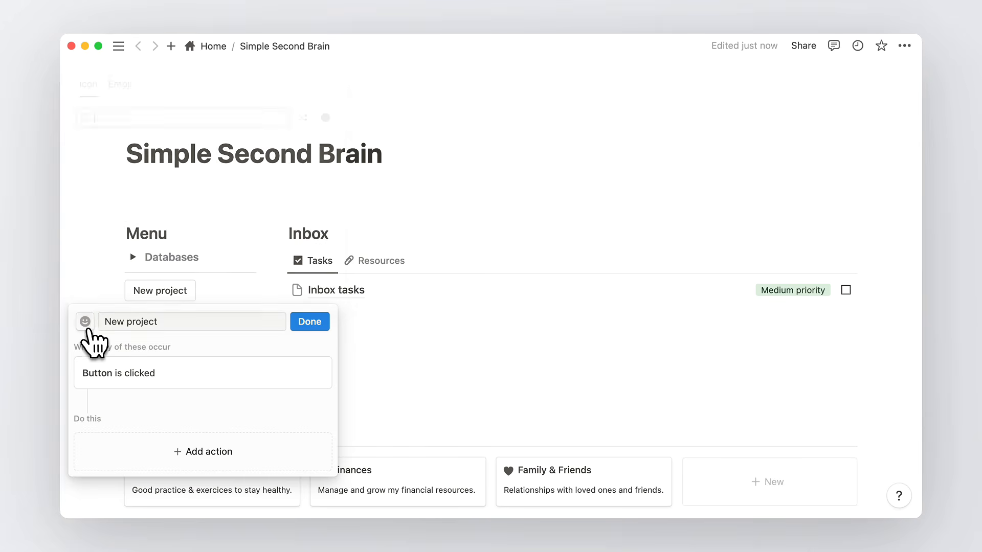
left_click(85, 321)
left_click(257, 165)
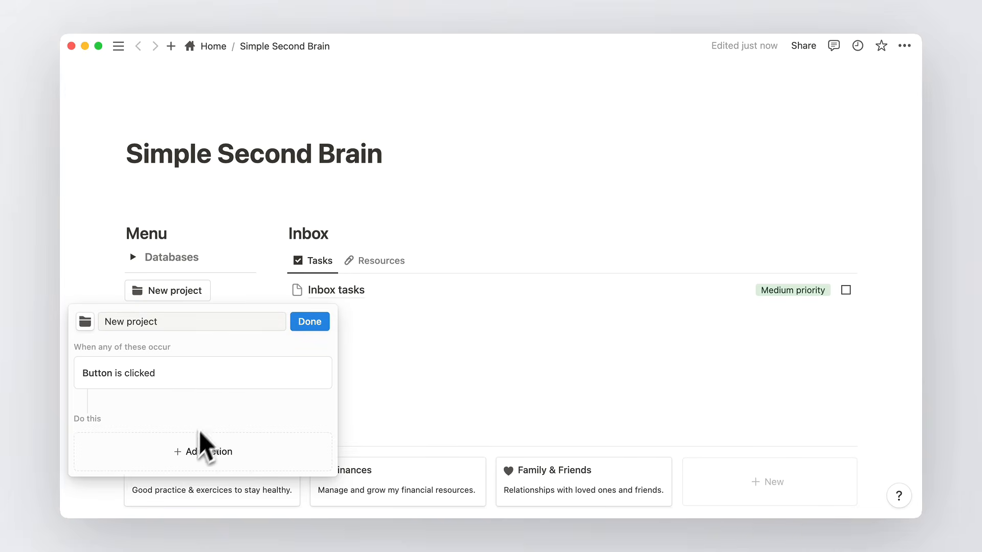
Add an action to the New project button that adds a page to the Simple Second Brain Projects database
left_click(263, 455)
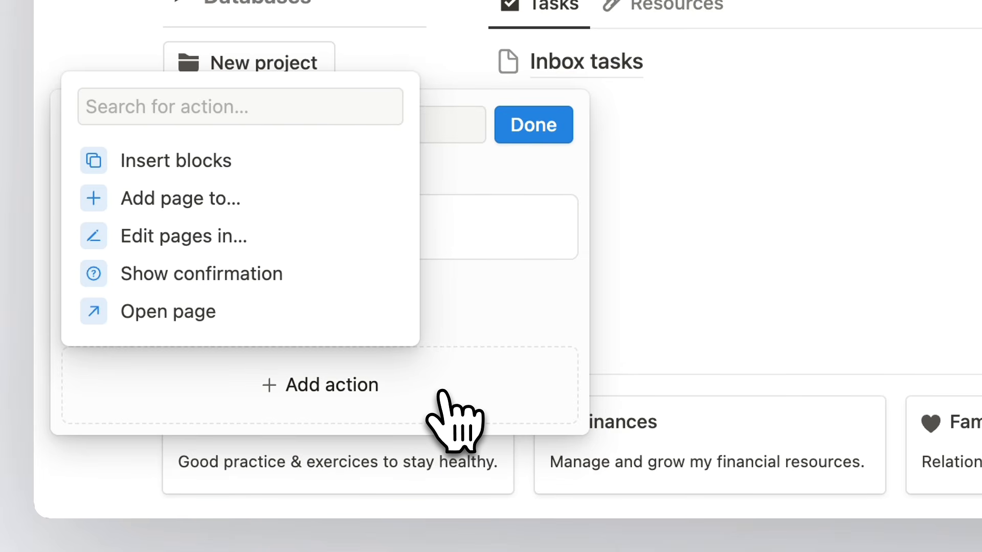
left_click(314, 200)
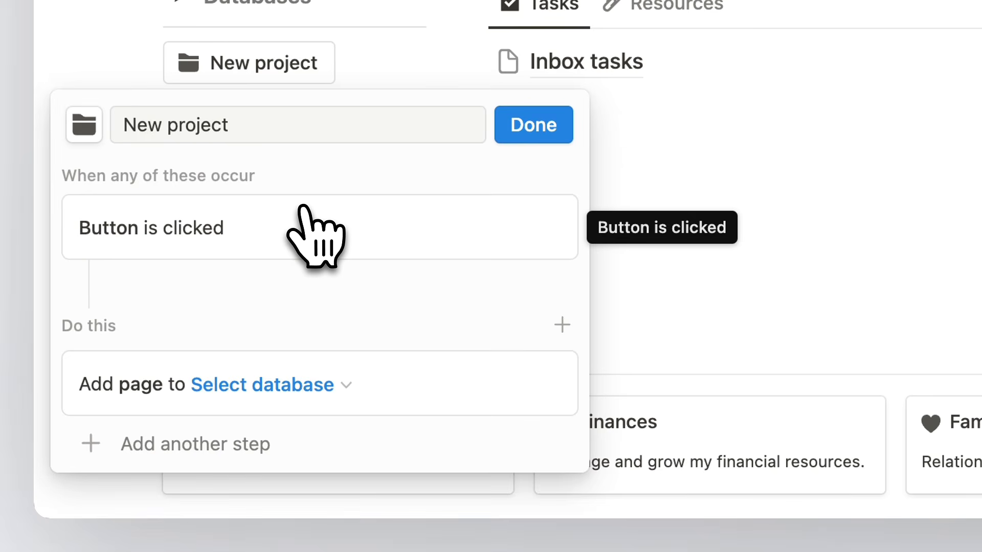
left_click(314, 384)
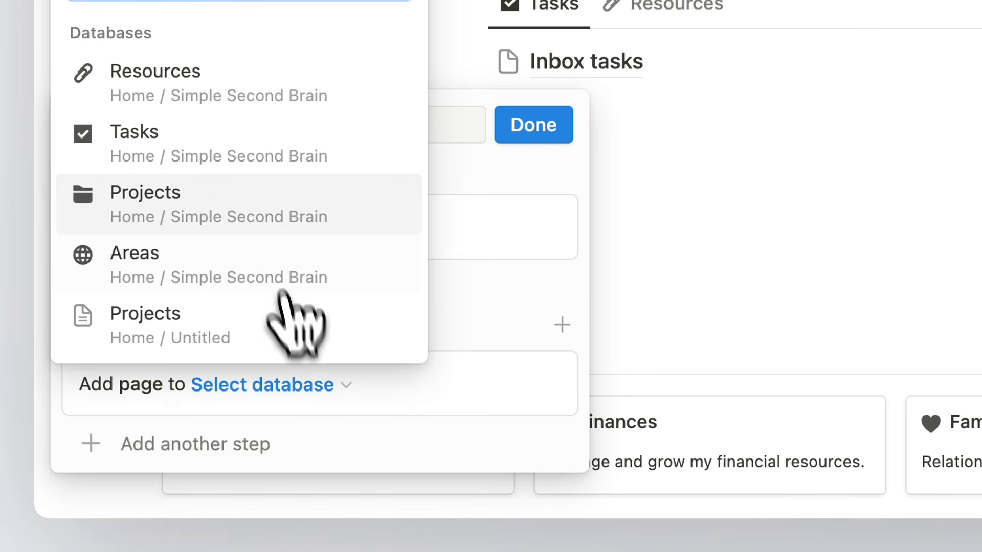
left_click(266, 217)
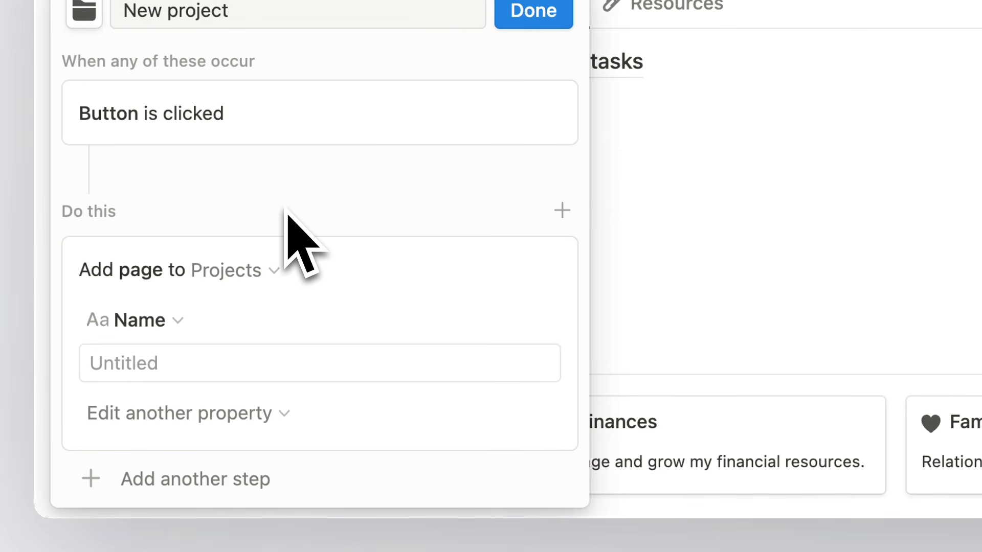
Add an Open page action that opens the newly added page in Side peek, and finish the New project button
left_click(229, 479)
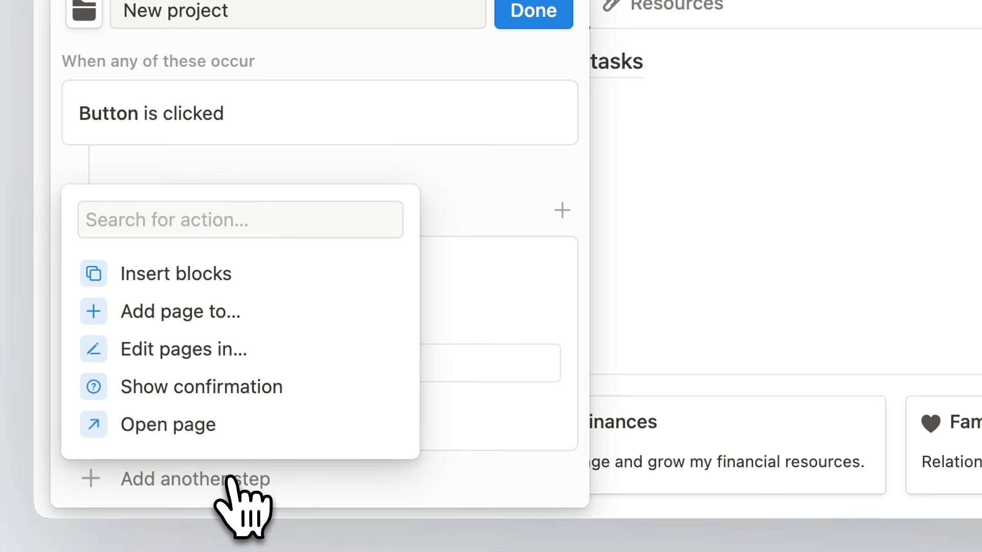
left_click(193, 423)
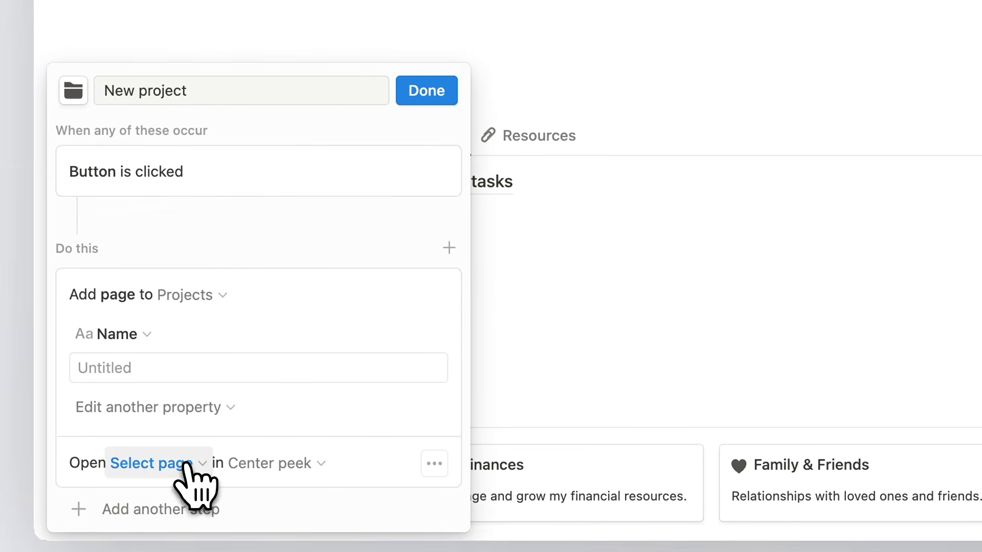
left_click(189, 421)
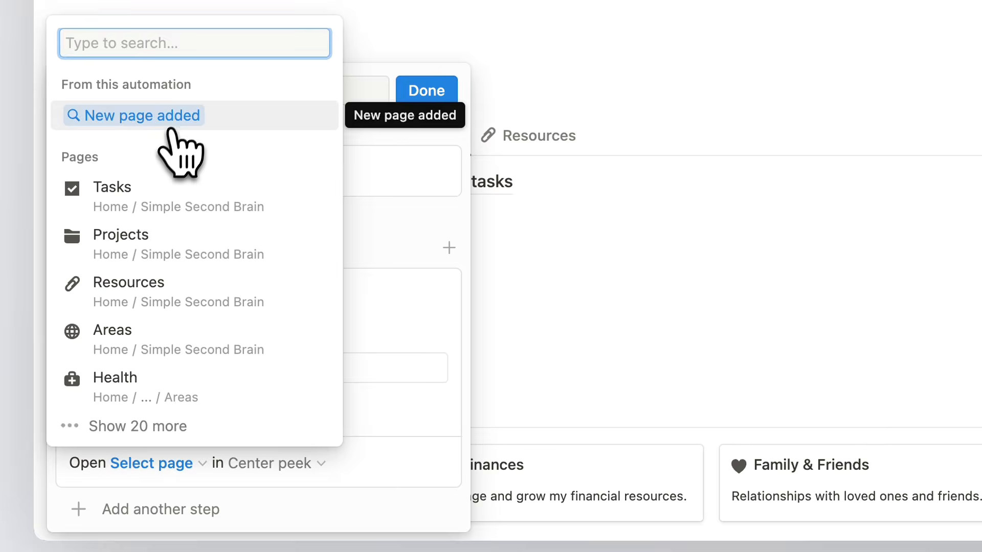
left_click(174, 119)
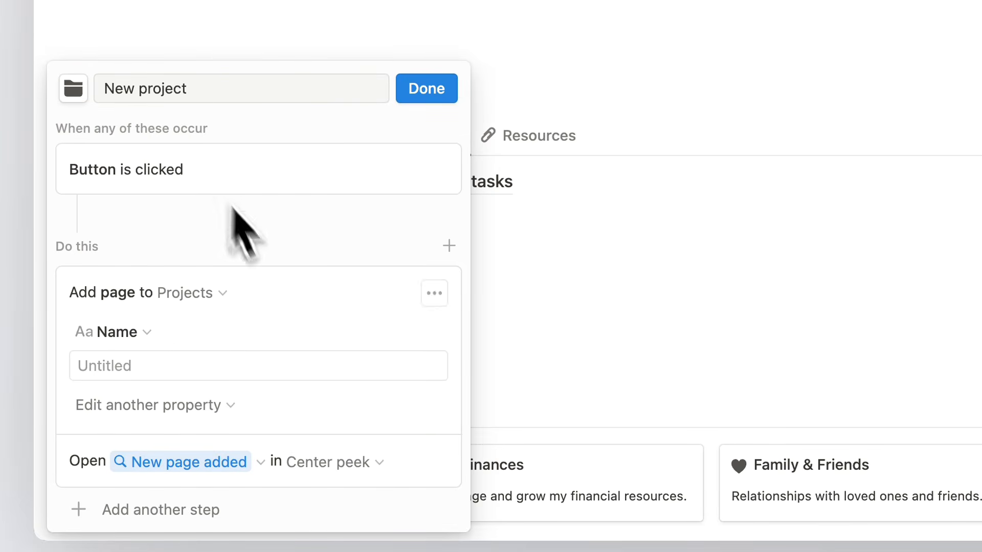
left_click(336, 462)
left_click(314, 286)
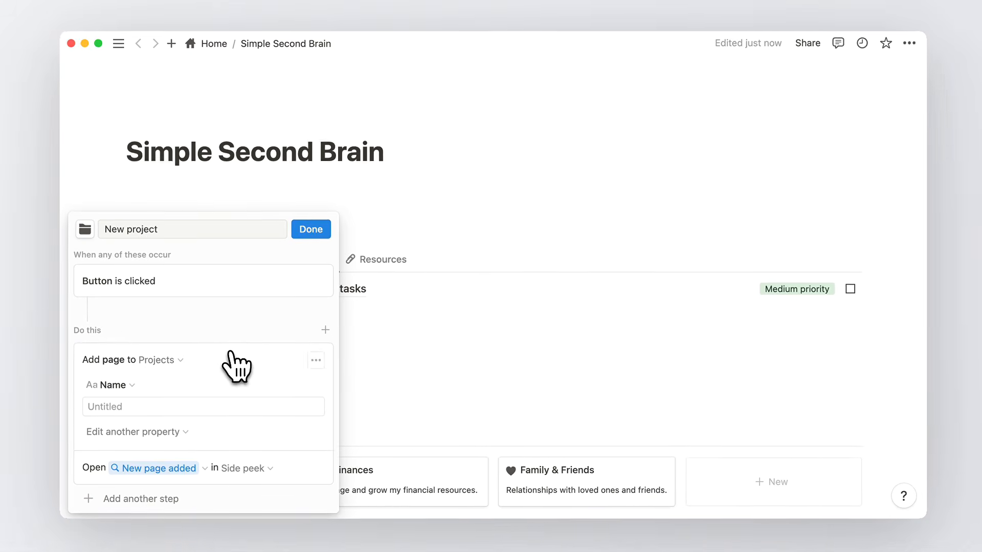
left_click(338, 196)
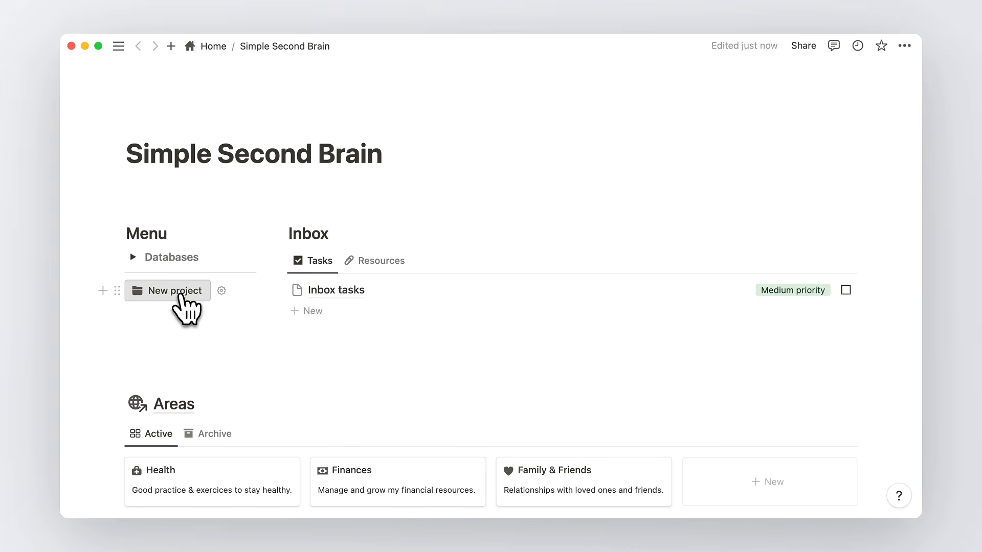
Run the New project button, title the created page New project, and close its side peek
left_click(180, 302)
type("New project")
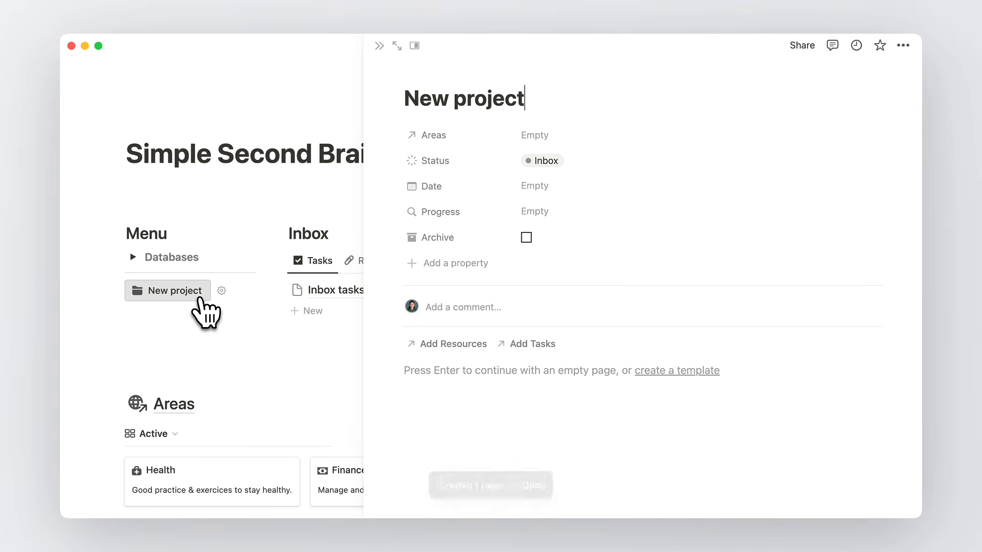
left_click(152, 305)
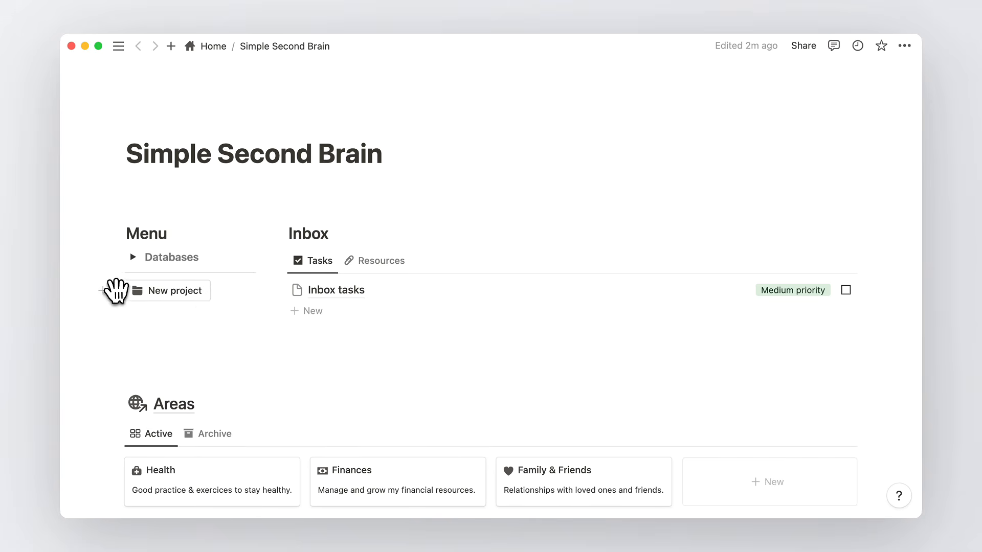
Duplicate the New project button, rename the copy New task and give it the checkbox icon
left_click(105, 290)
left_click(195, 235)
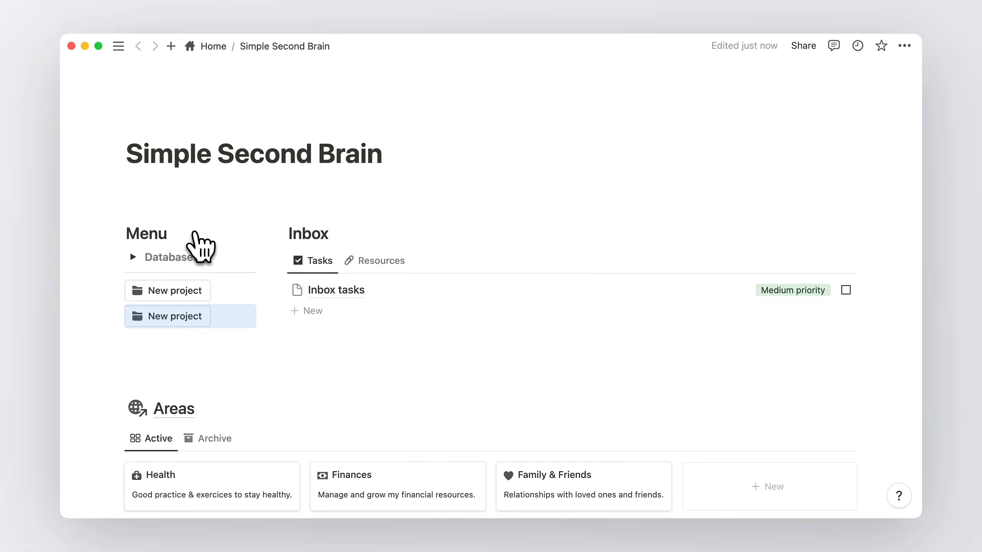
left_click(243, 262)
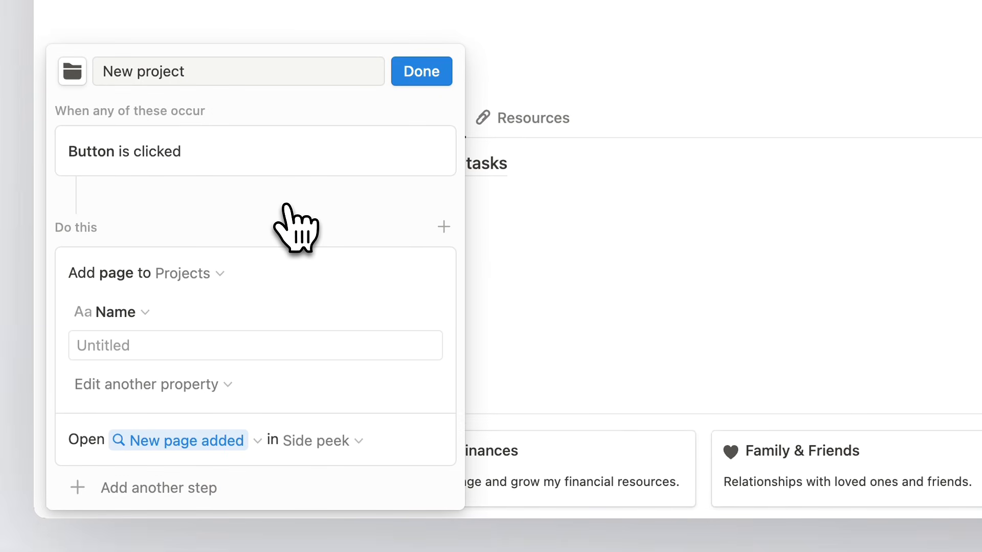
left_click(217, 71)
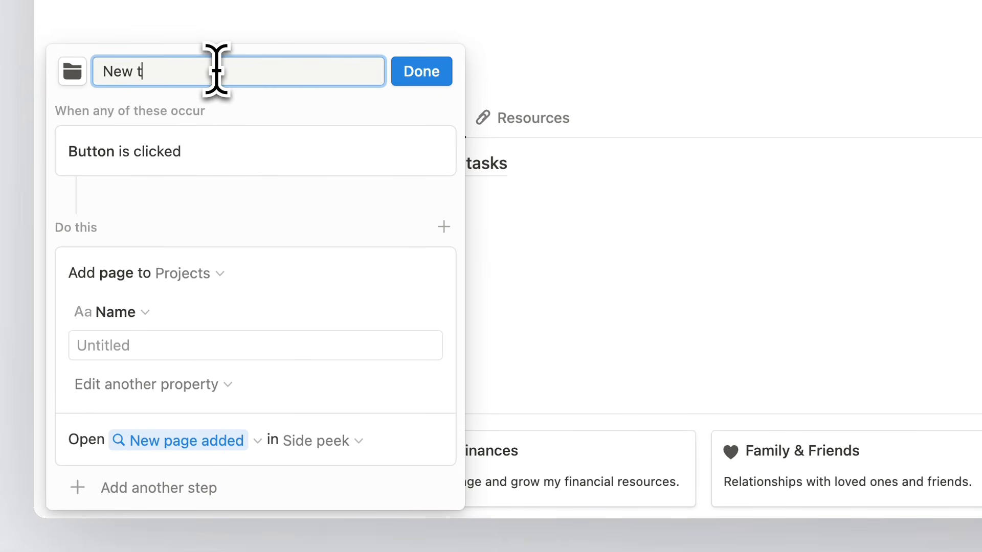
left_click(72, 72)
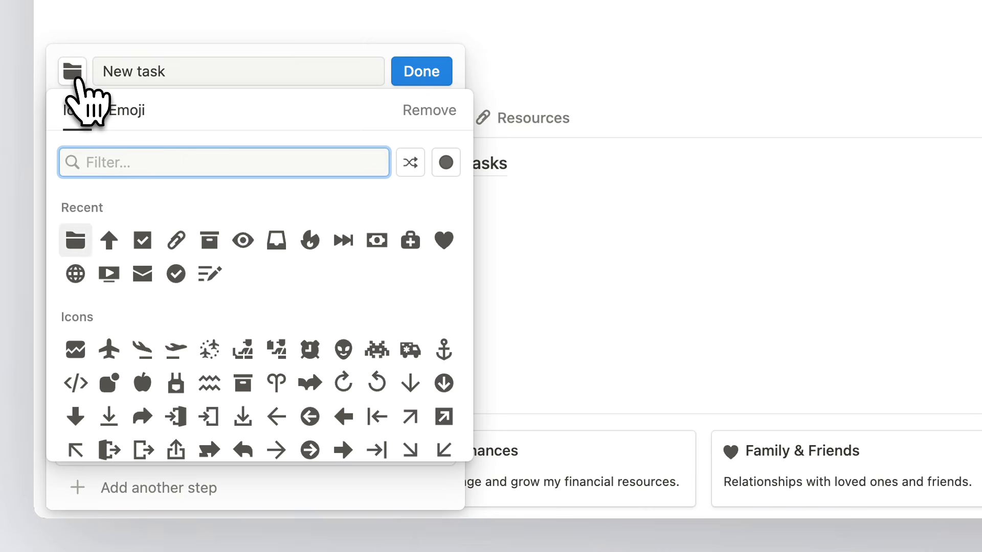
left_click(147, 239)
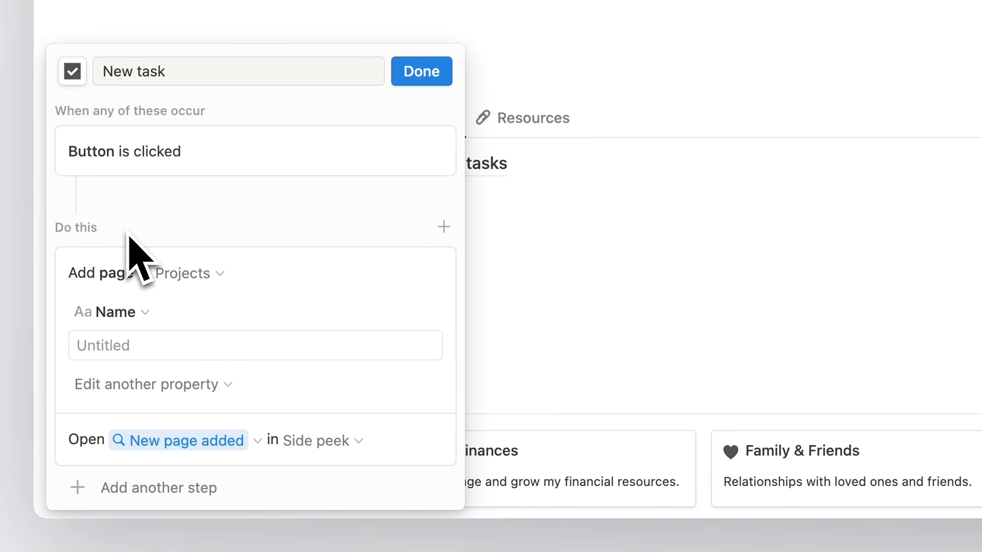
Set the New task button to add its page to the Tasks database and save the button
left_click(198, 273)
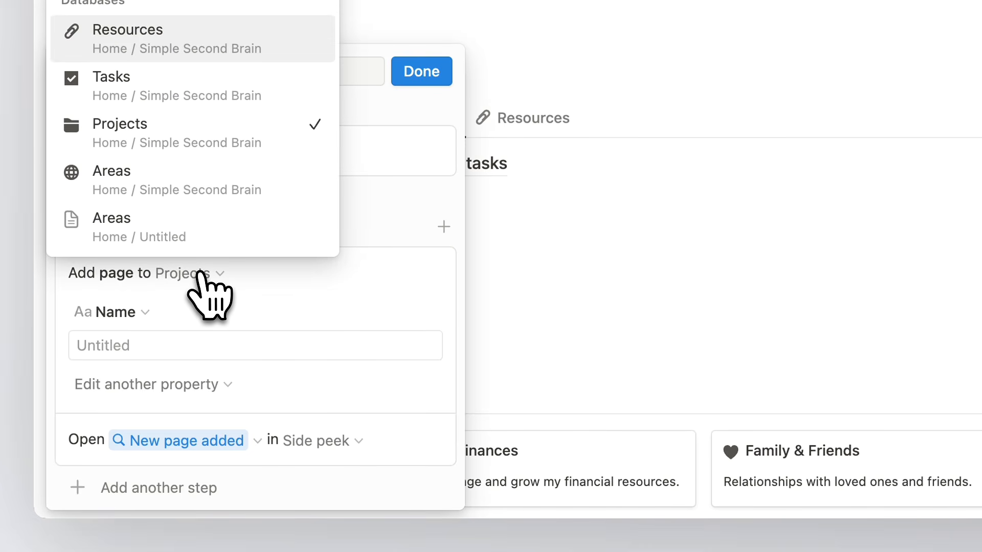
left_click(190, 87)
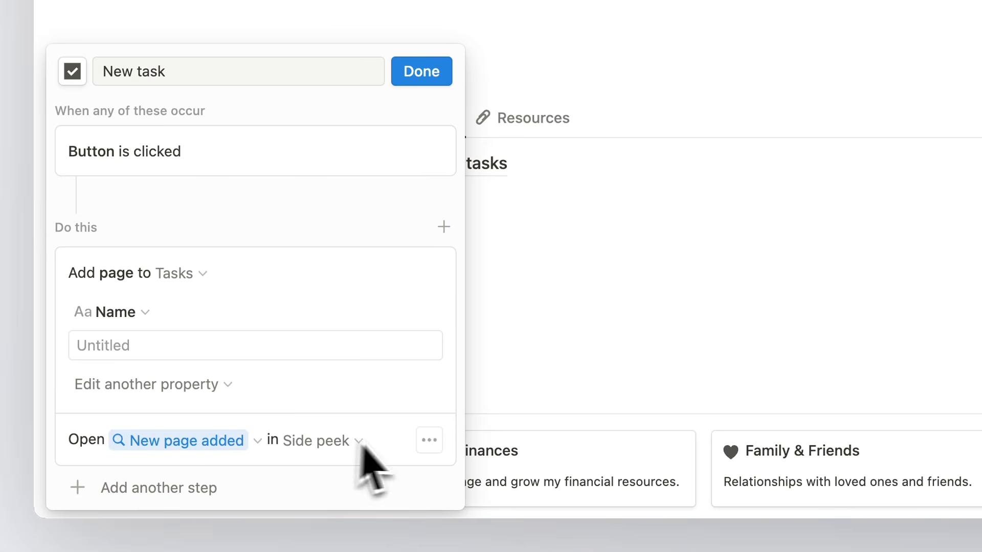
left_click(420, 75)
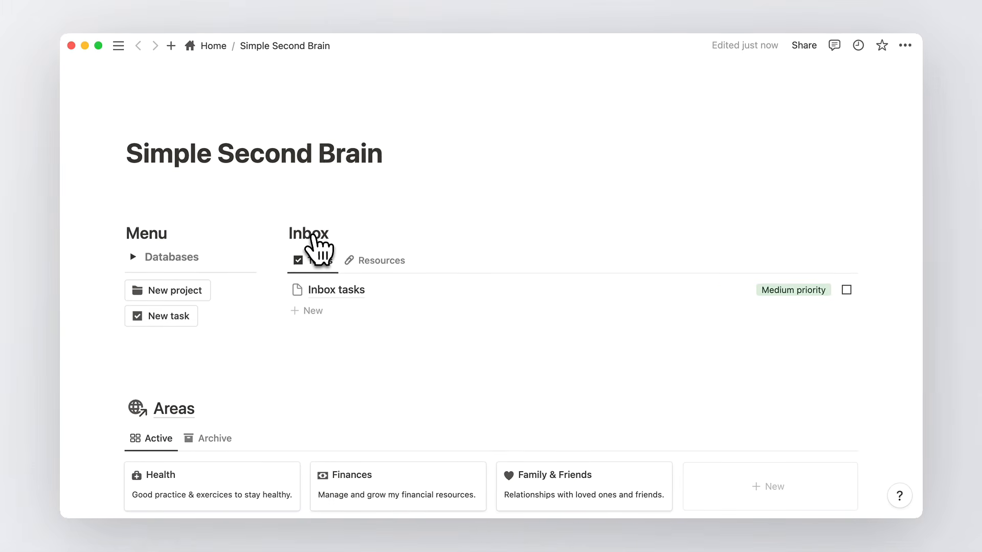
Run the New task button, title the created page new task, set its priority to High priority, and close the page
left_click(182, 319)
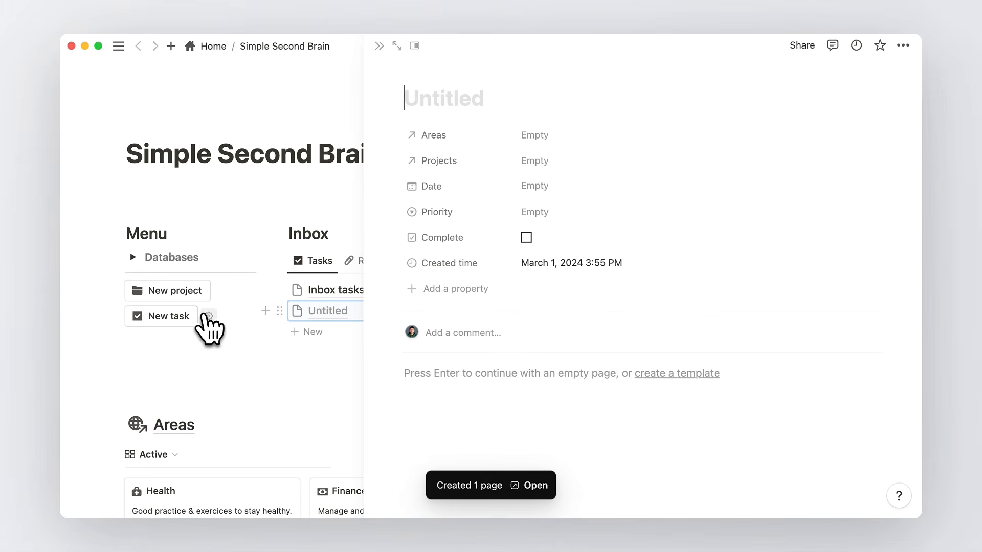
type("new task")
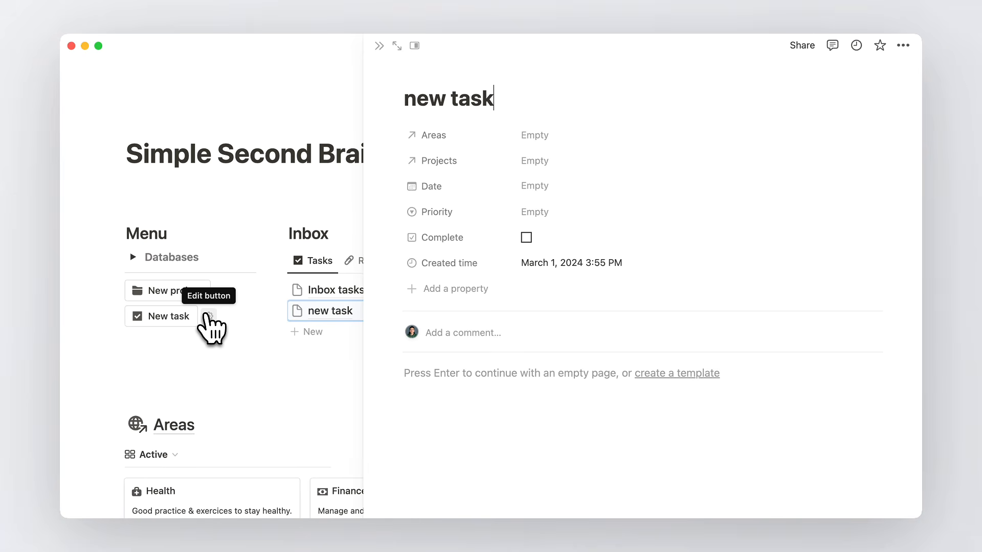
left_click(534, 212)
left_click(556, 254)
key("Escape")
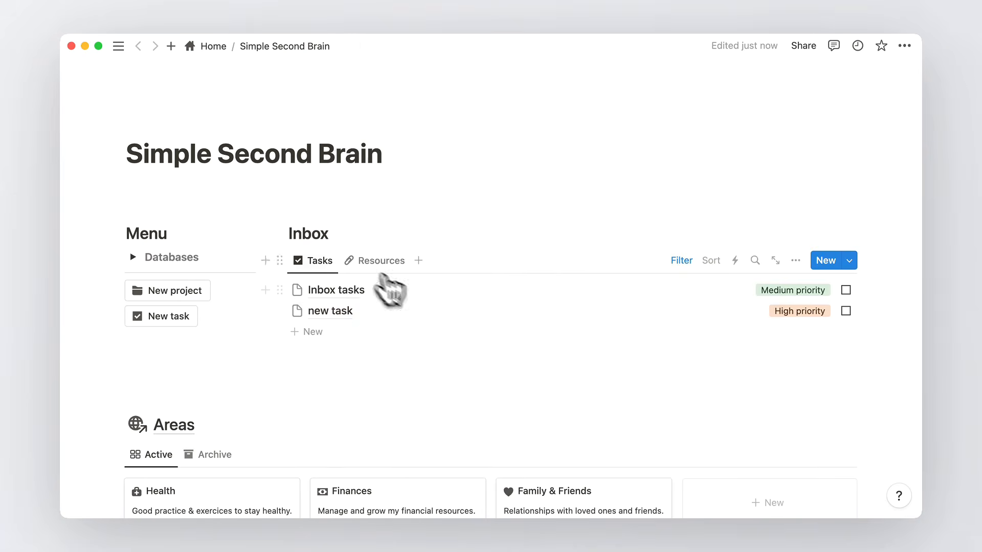
Duplicate the New task button, rename the copy New note and give it the link icon used for Resources
left_click(117, 316)
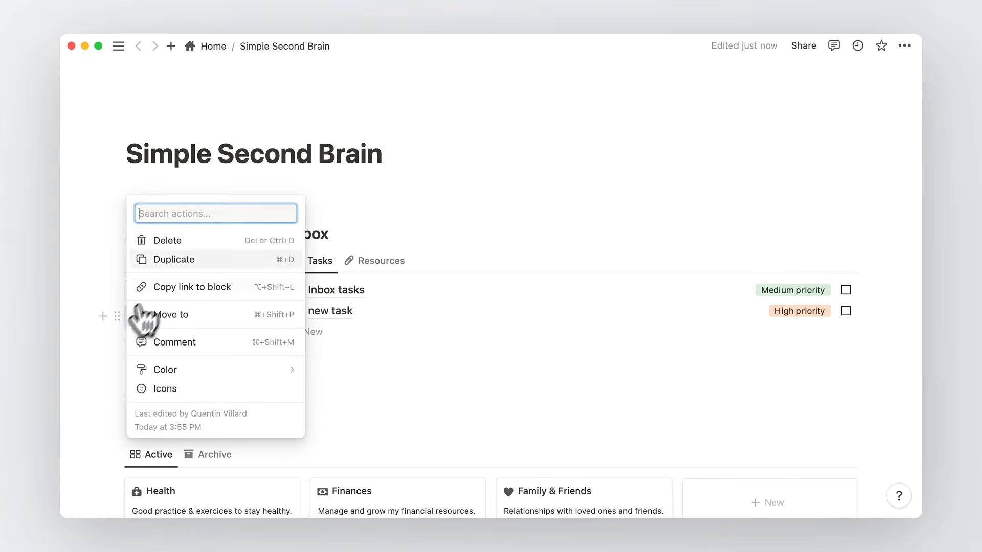
left_click(199, 258)
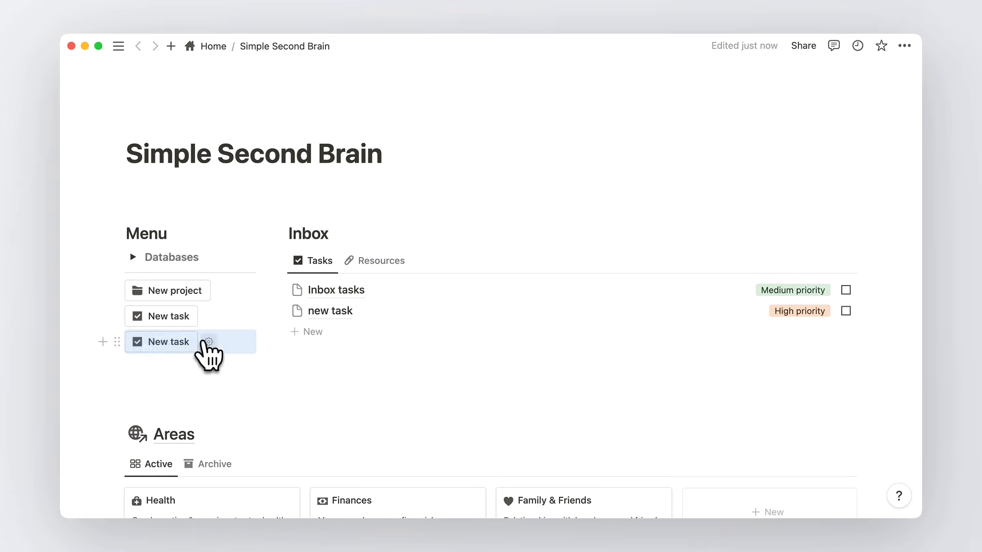
left_click(209, 341)
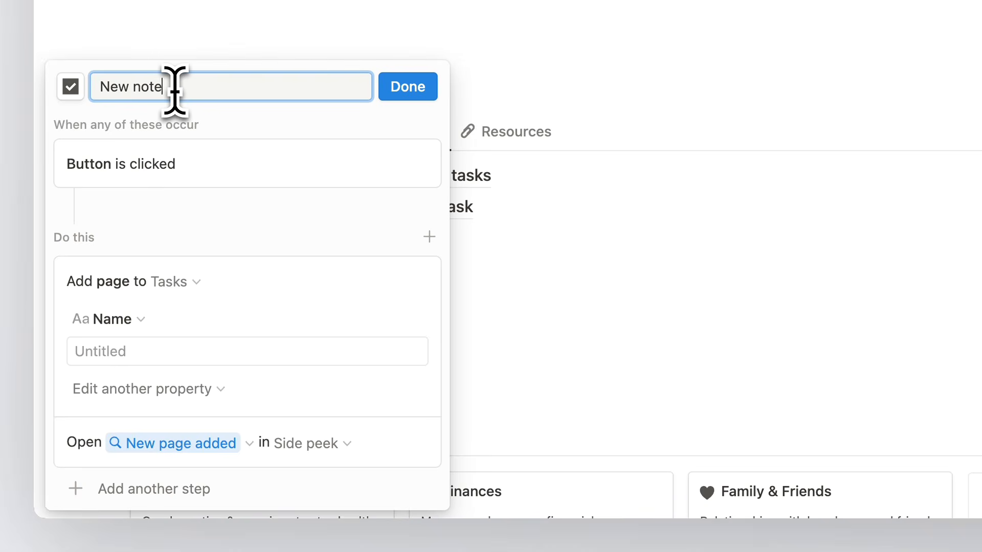
type("note")
left_click(71, 88)
left_click(172, 251)
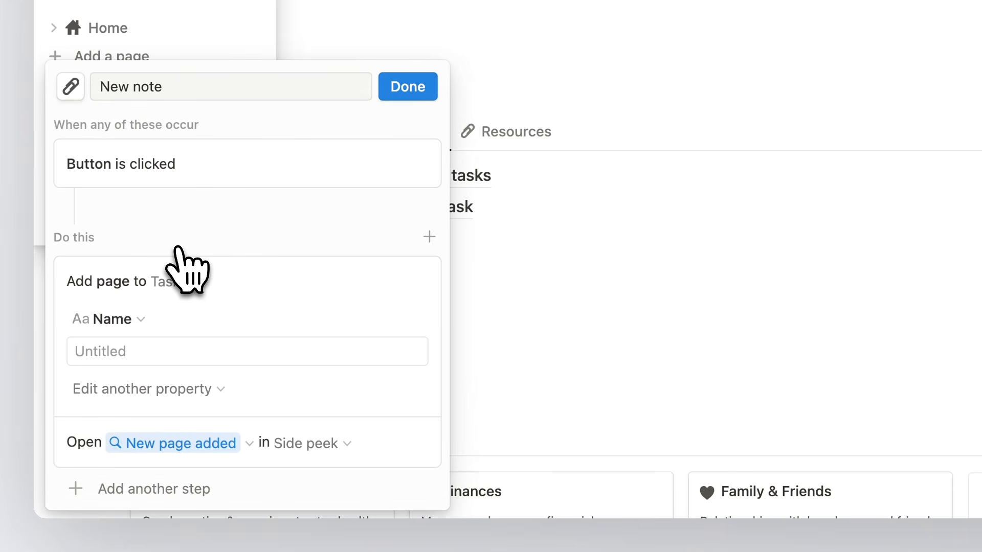
Set the New note button to add its page to the Resources database with Type set to Note, and save the button
left_click(188, 288)
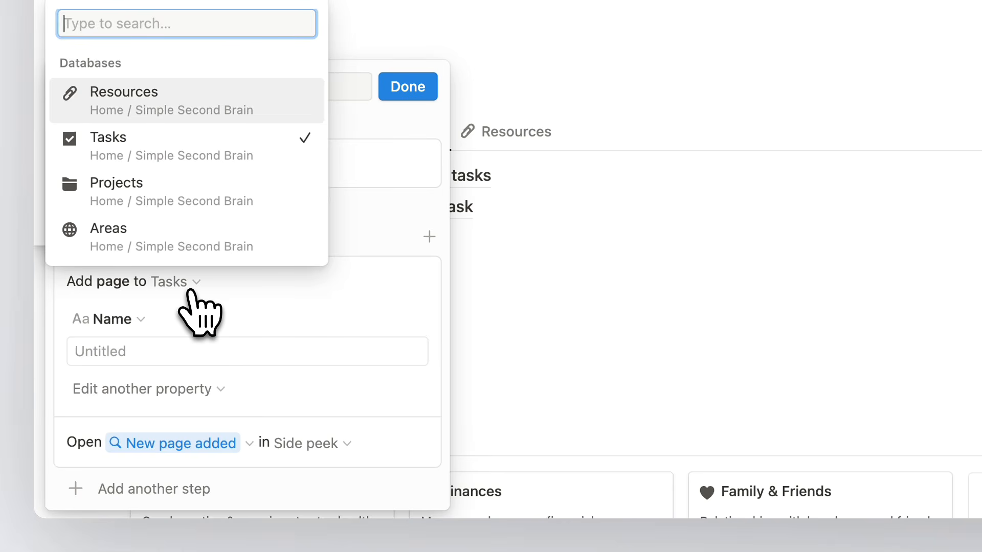
left_click(193, 102)
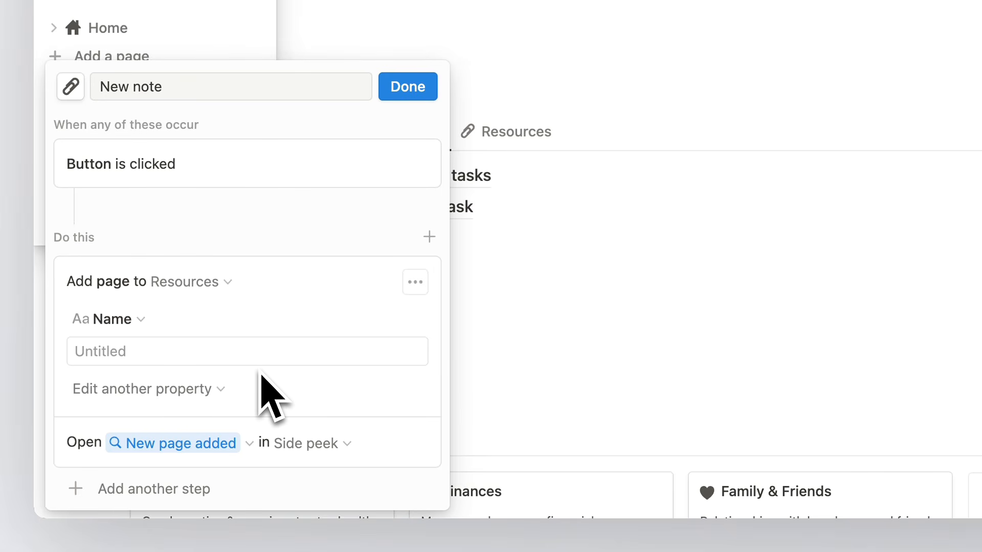
left_click(191, 393)
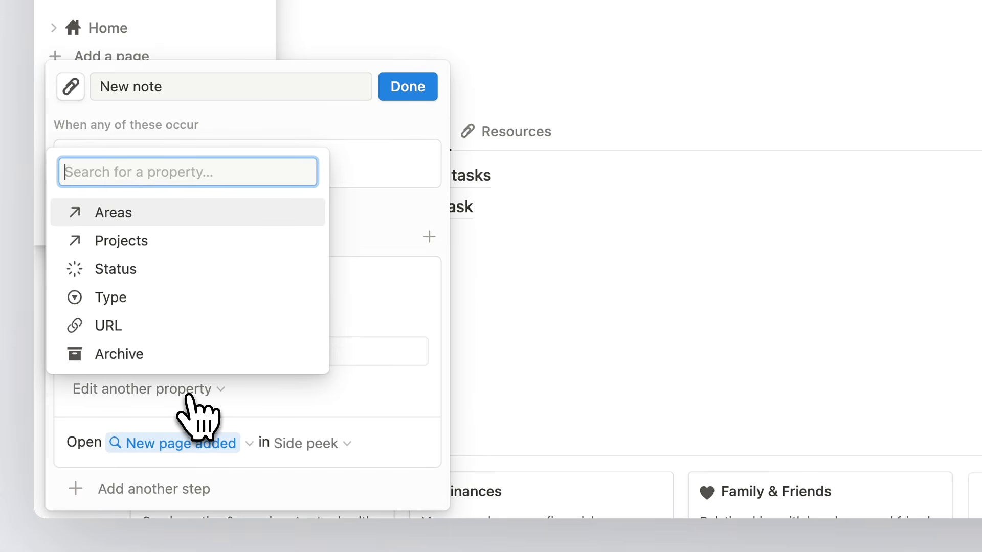
left_click(139, 302)
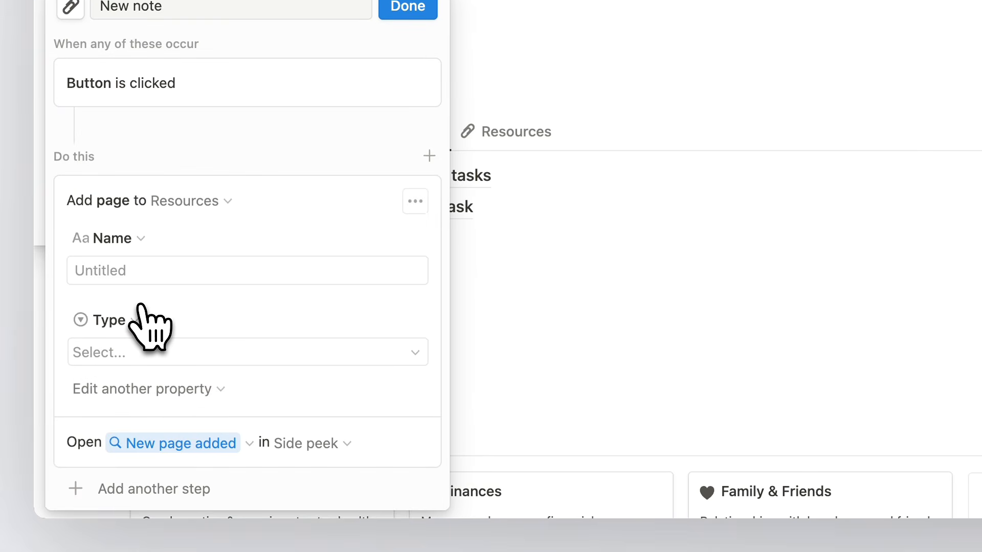
left_click(148, 353)
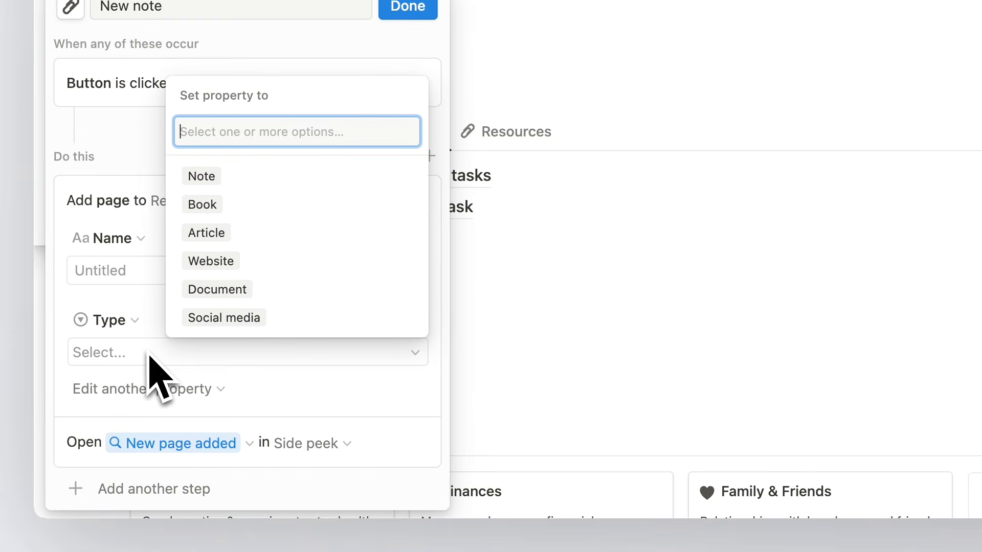
left_click(198, 176)
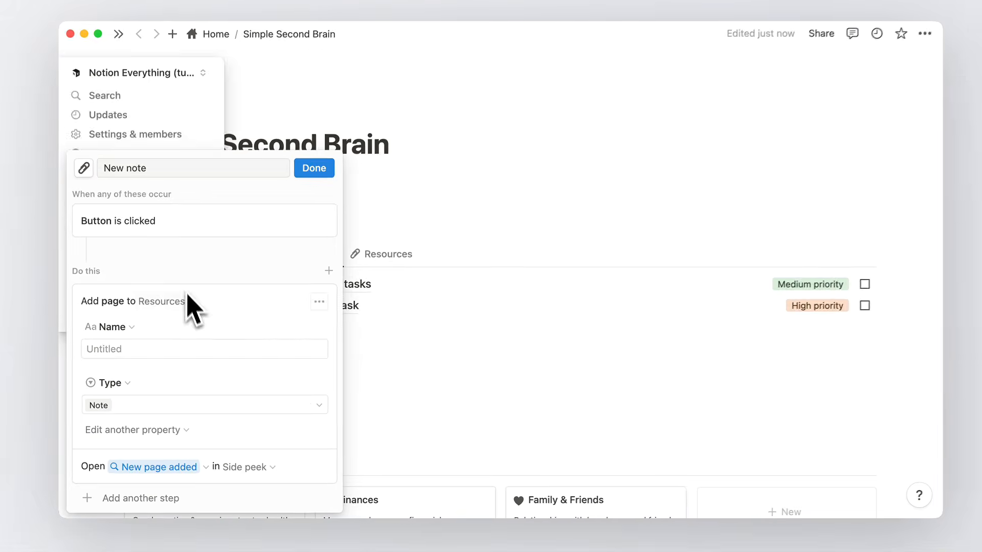
left_click(408, 8)
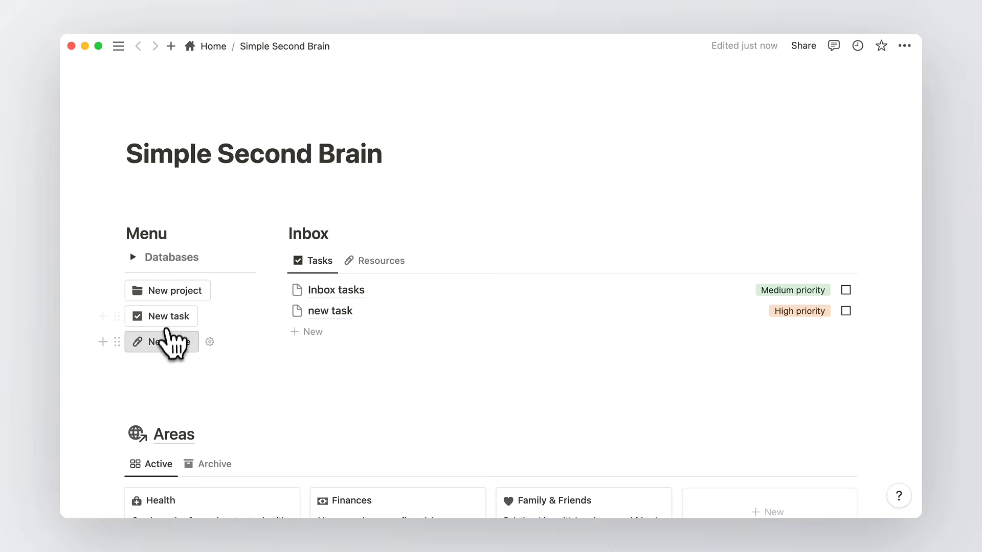
Run the New note button, title the created page new note, and close the page
left_click(169, 342)
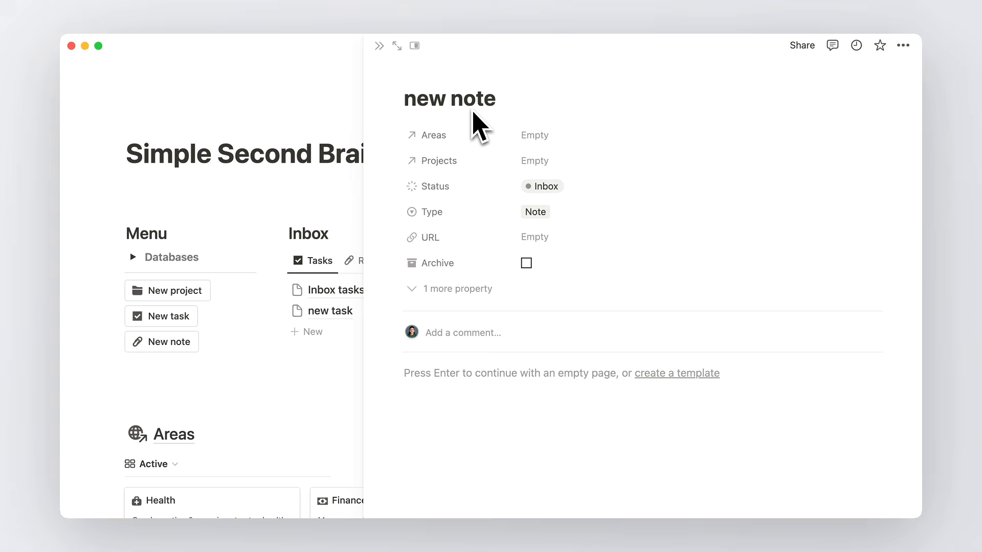
key("Escape")
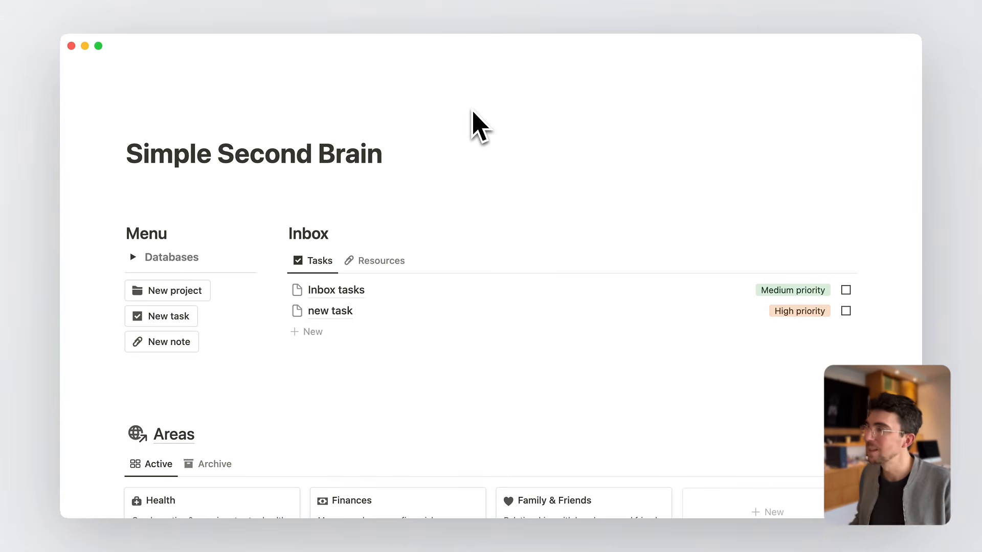
Open the Health page from the Areas gallery to examine its properties and content, and close it
scroll(380, 219, "down", 10)
scroll(381, 237, "down", 10)
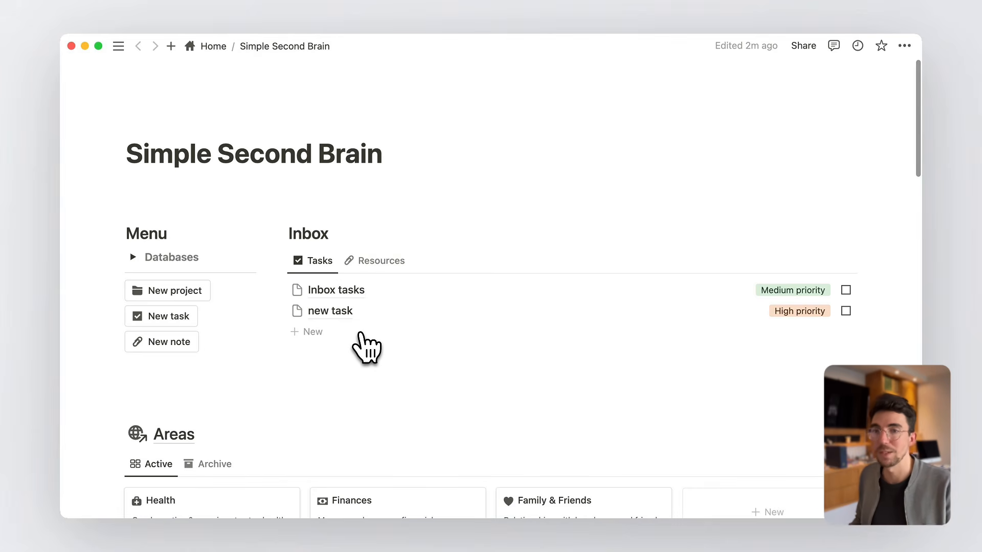
scroll(366, 347, "down", 5)
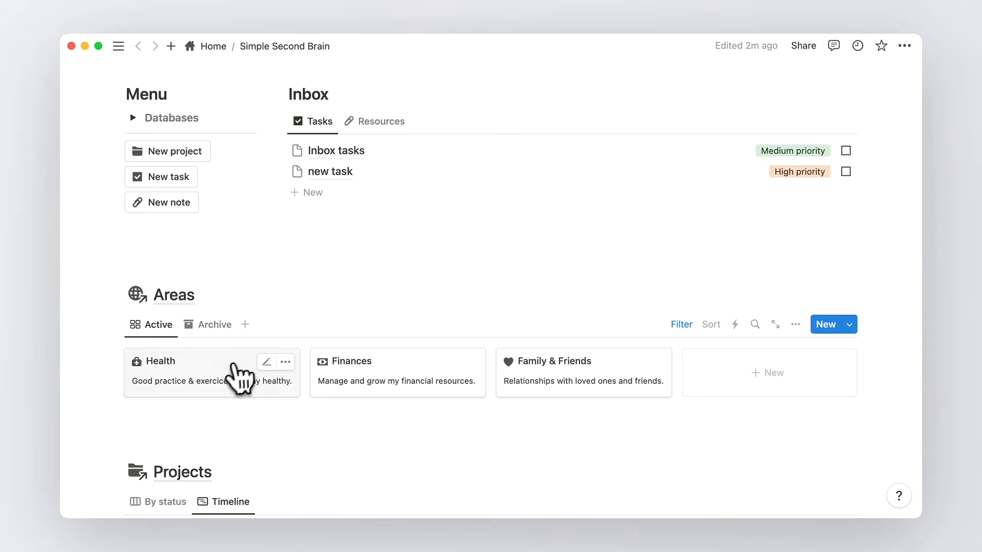
left_click(226, 372)
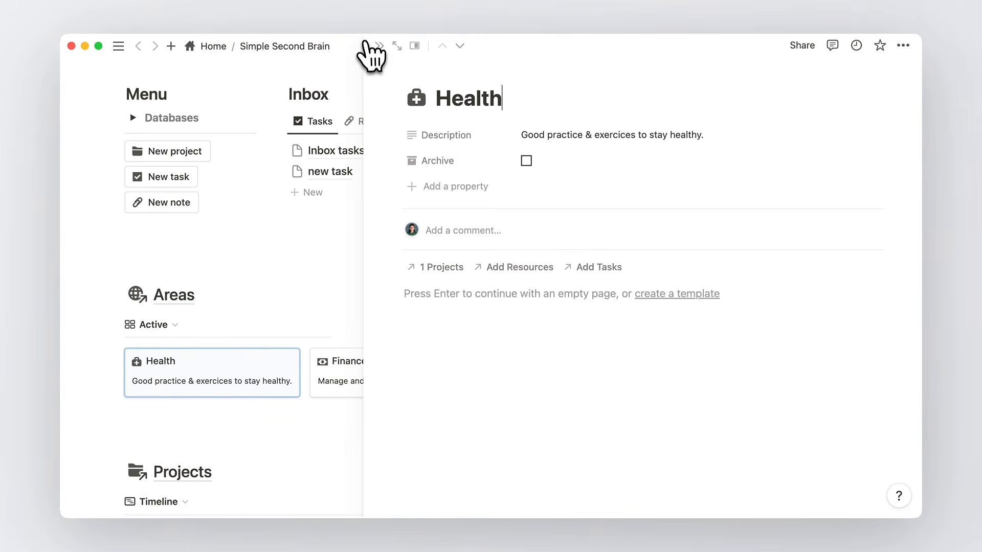
left_click(377, 46)
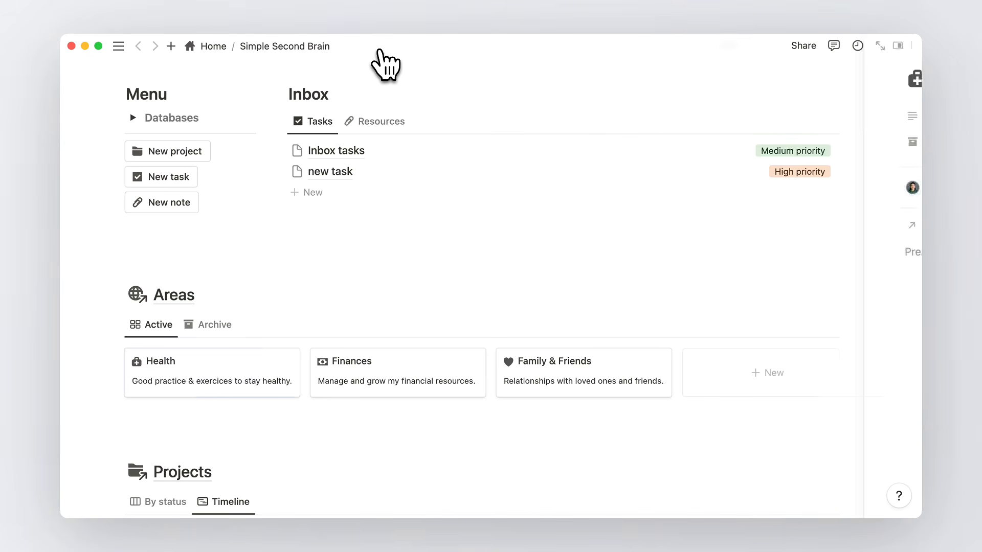
Create a new page template for the Areas database and open it as a full page
scroll(519, 156, "down", 3)
scroll(522, 162, "down", 2)
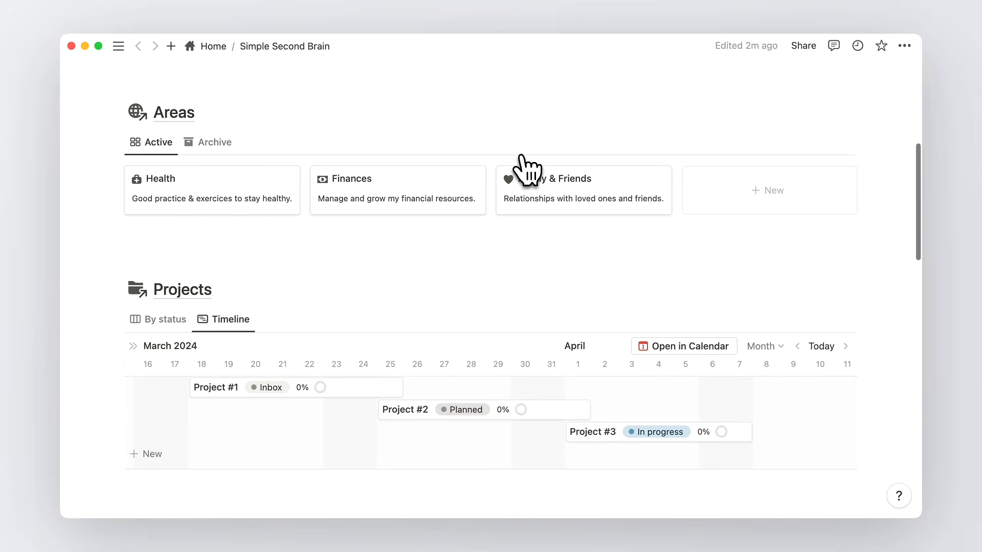
left_click(848, 144)
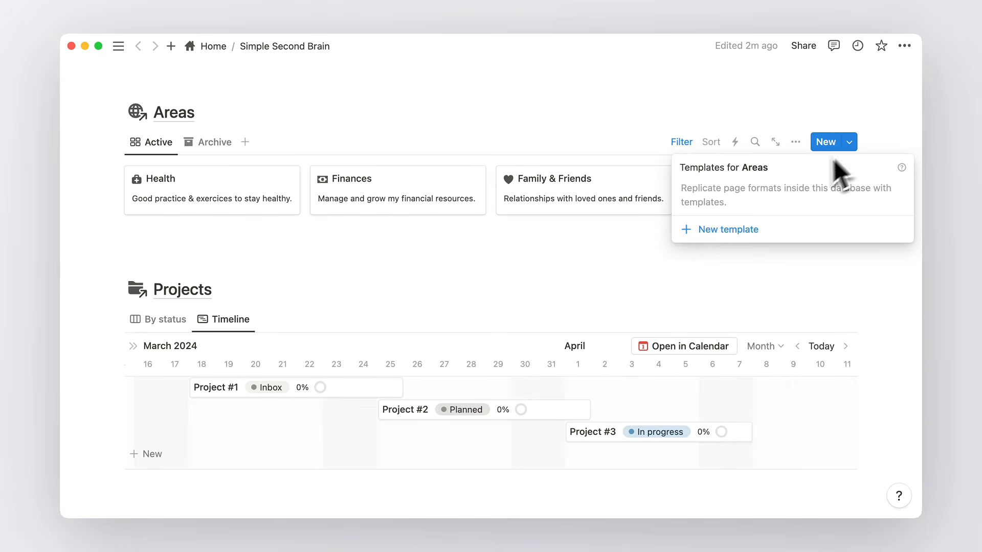
left_click(738, 235)
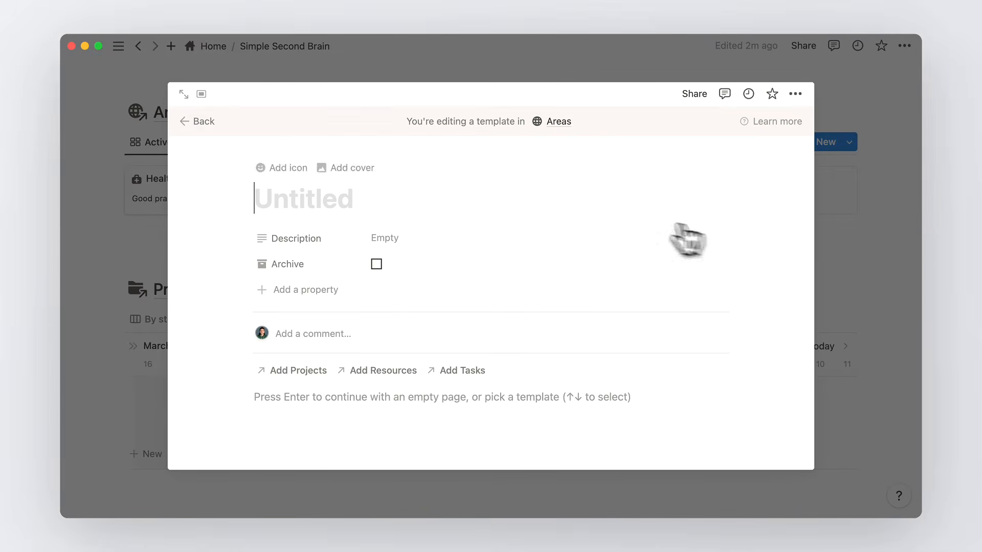
left_click(183, 95)
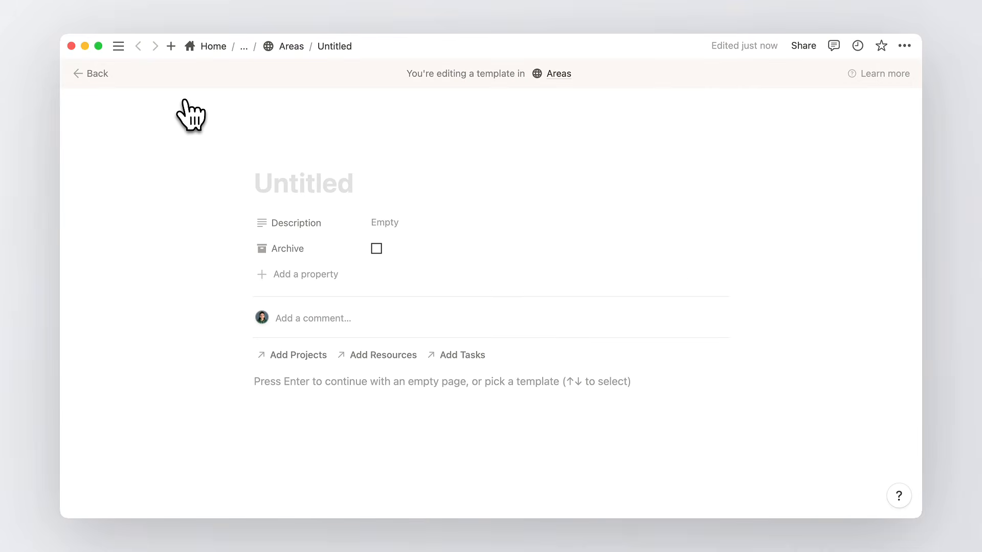
Make the Areas template full width and title it New area
left_click(904, 46)
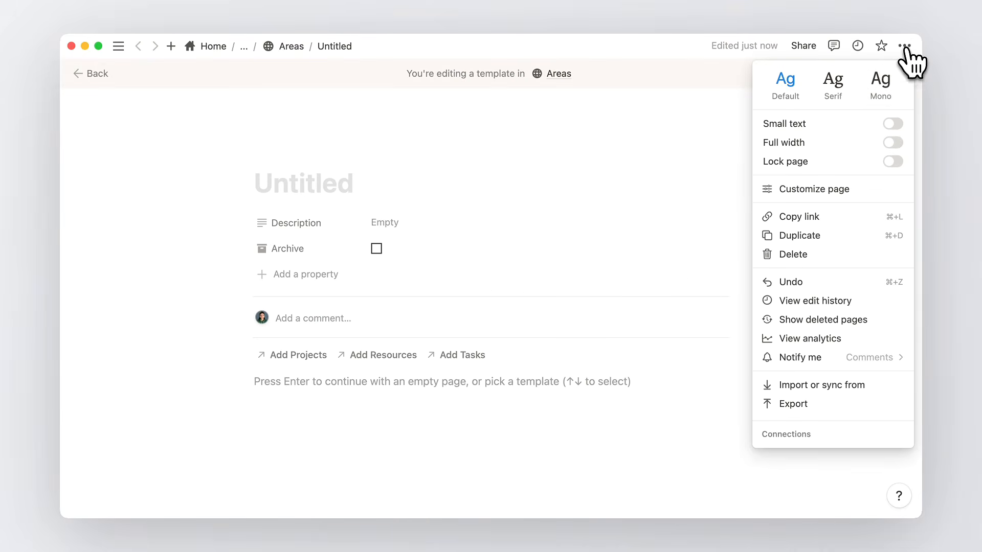
left_click(894, 145)
left_click(427, 196)
left_click(234, 191)
type("New area")
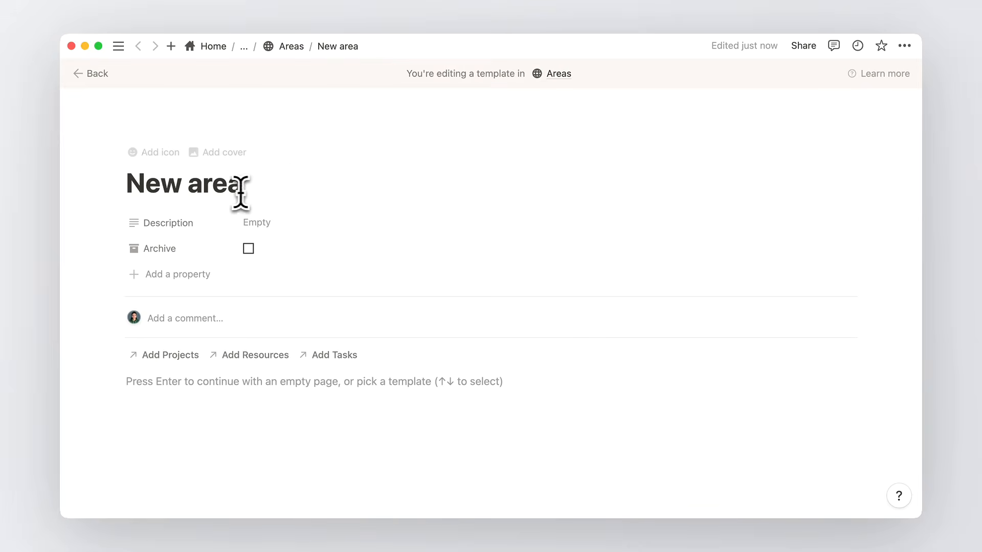
Add a level-2 heading reading Area projects to the body of the New area template
scroll(337, 174, "down", 3)
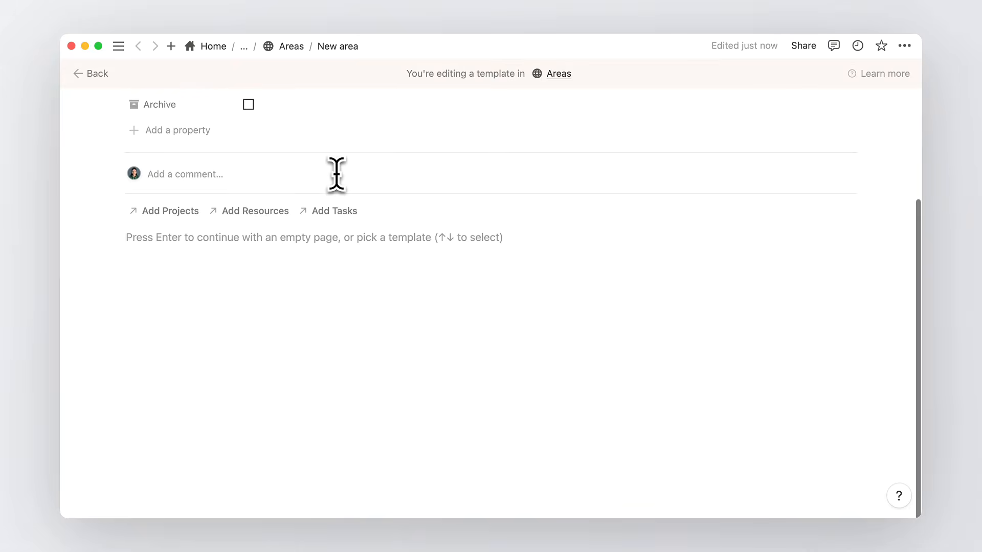
scroll(335, 173, "up", 2)
left_click(236, 301)
type("##")
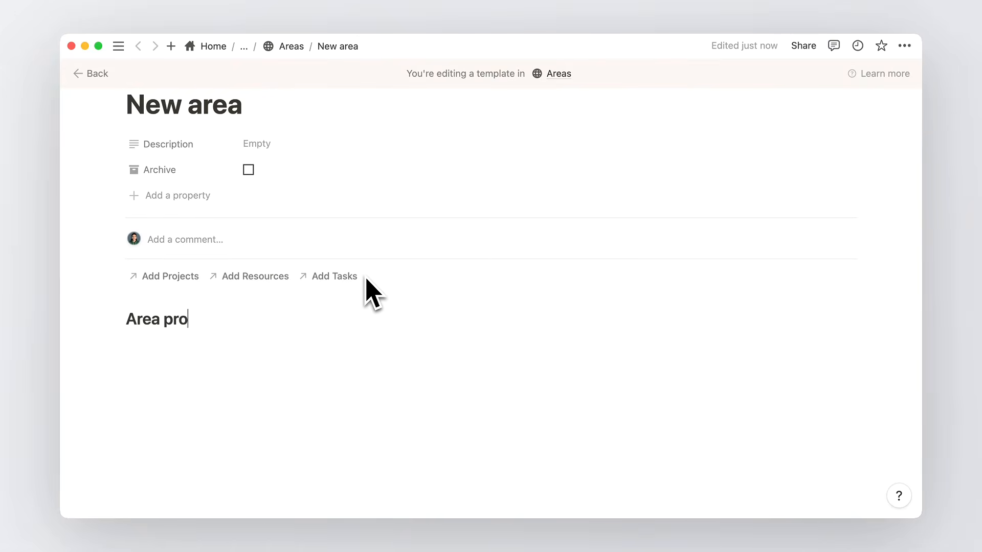
left_click(231, 340)
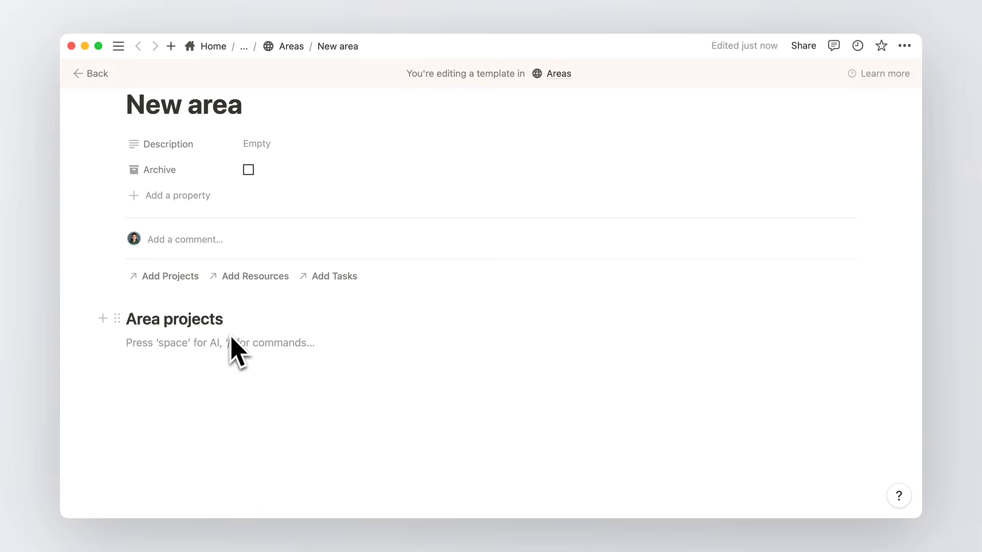
Insert a linked view of the Projects database below the heading, copying the By status view, and hide its database title
type("/linked")
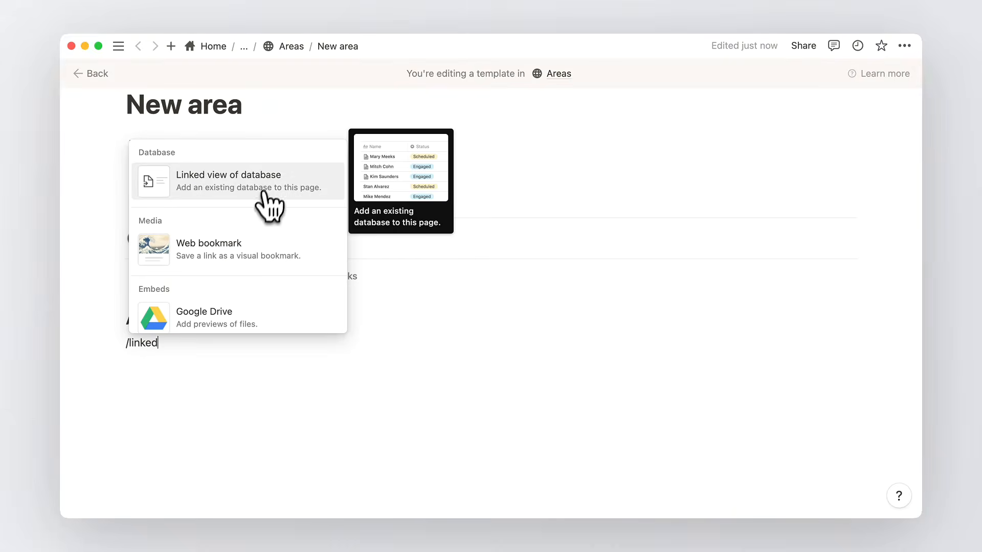
left_click(268, 182)
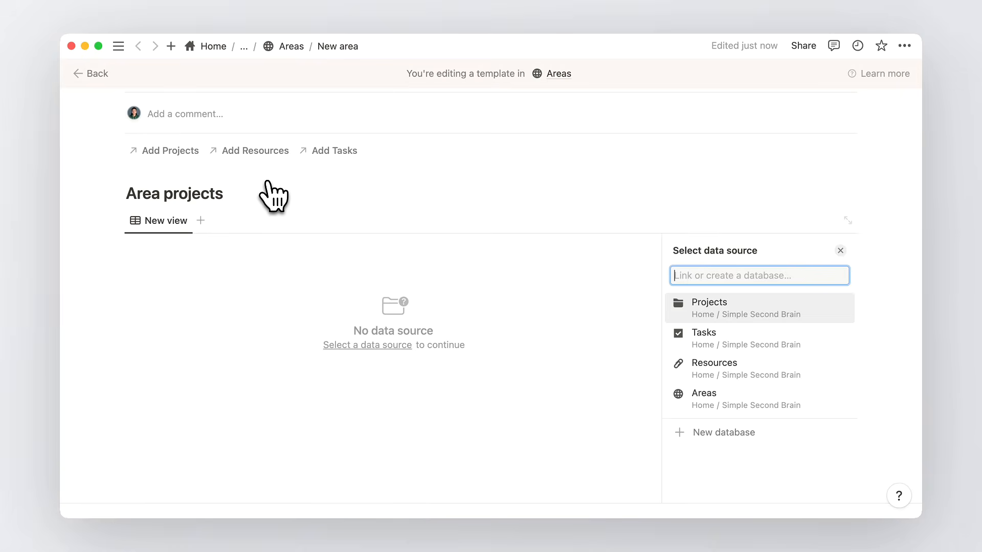
left_click(708, 310)
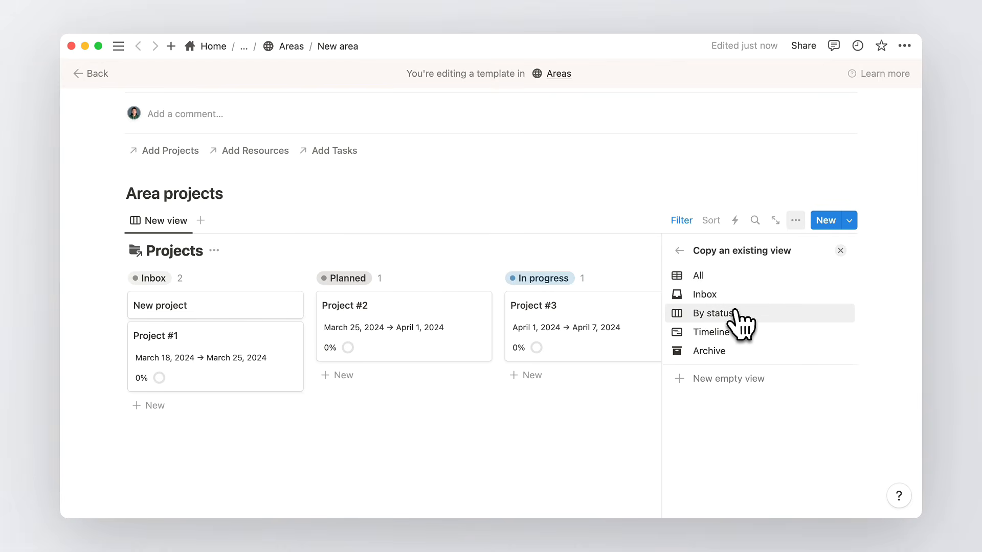
left_click(737, 314)
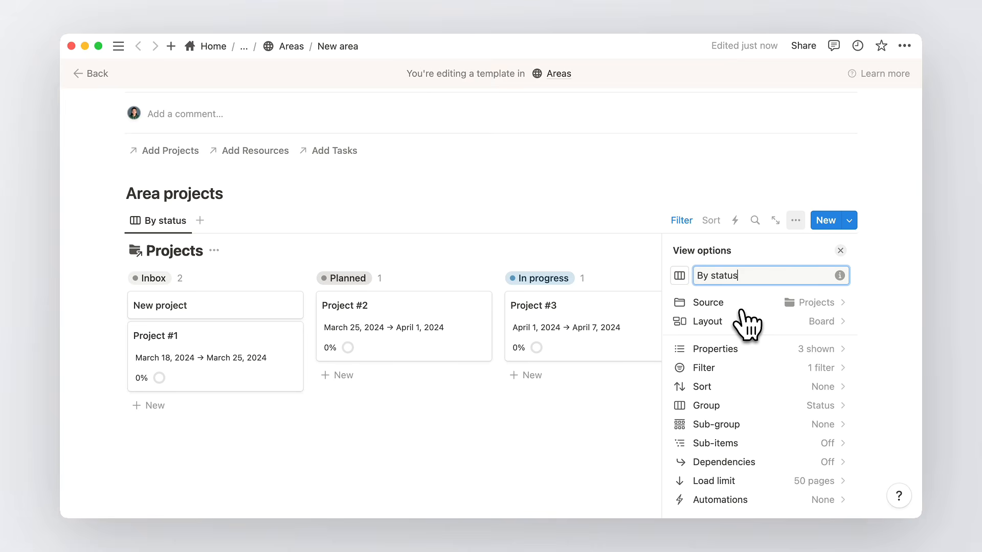
left_click(840, 251)
left_click(215, 250)
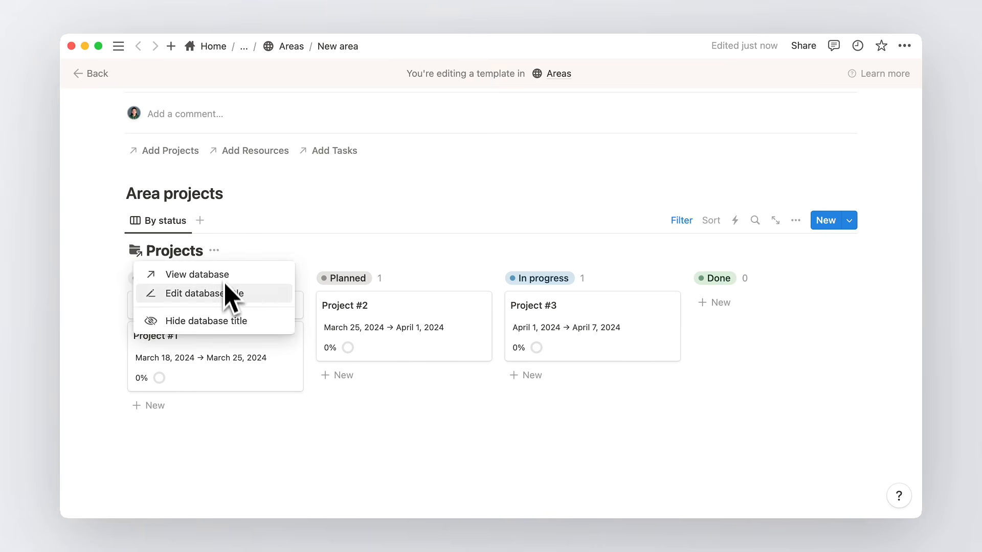
left_click(232, 321)
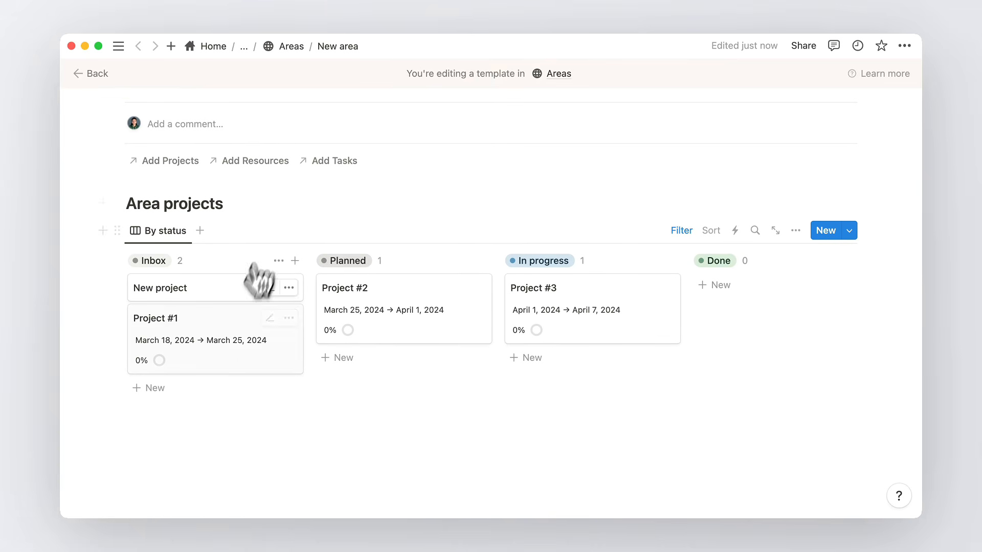
Add a filter to the By status board so that Areas contains New area
scroll(242, 236, "up", 5)
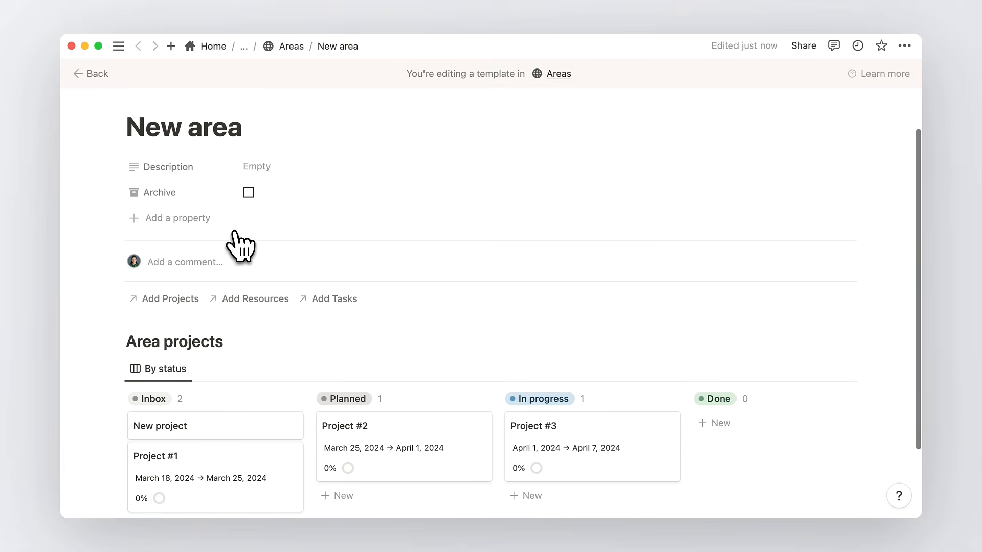
scroll(337, 353, "down", 5)
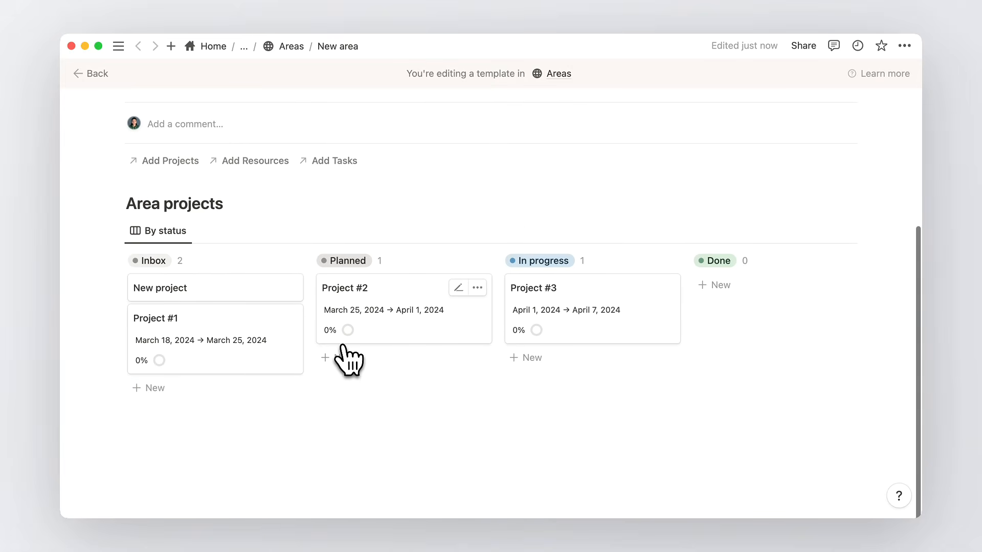
left_click(681, 230)
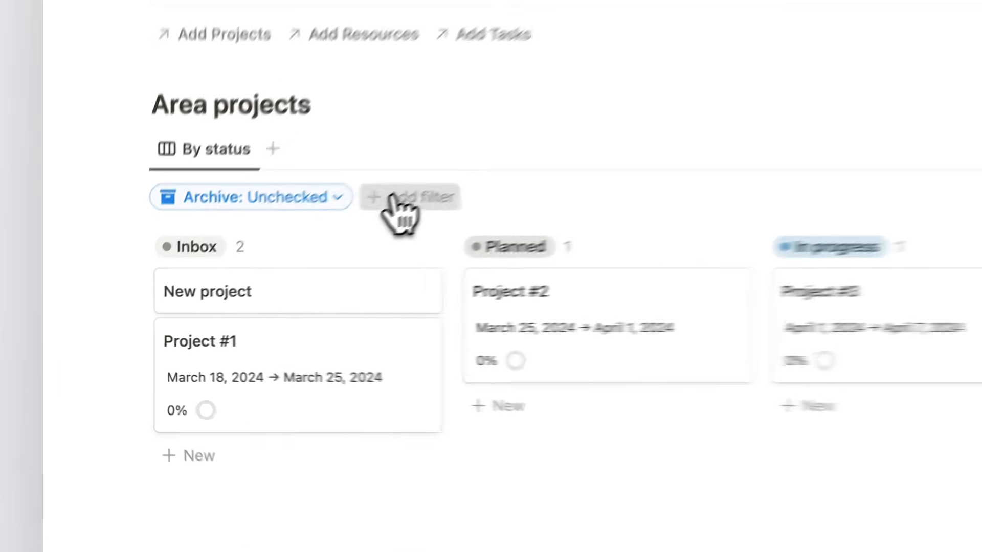
left_click(280, 259)
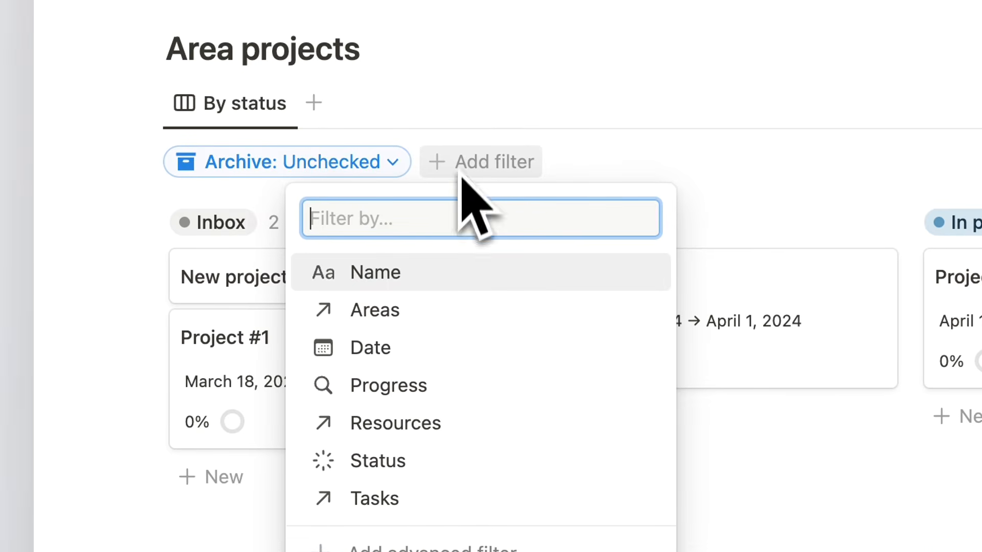
left_click(431, 310)
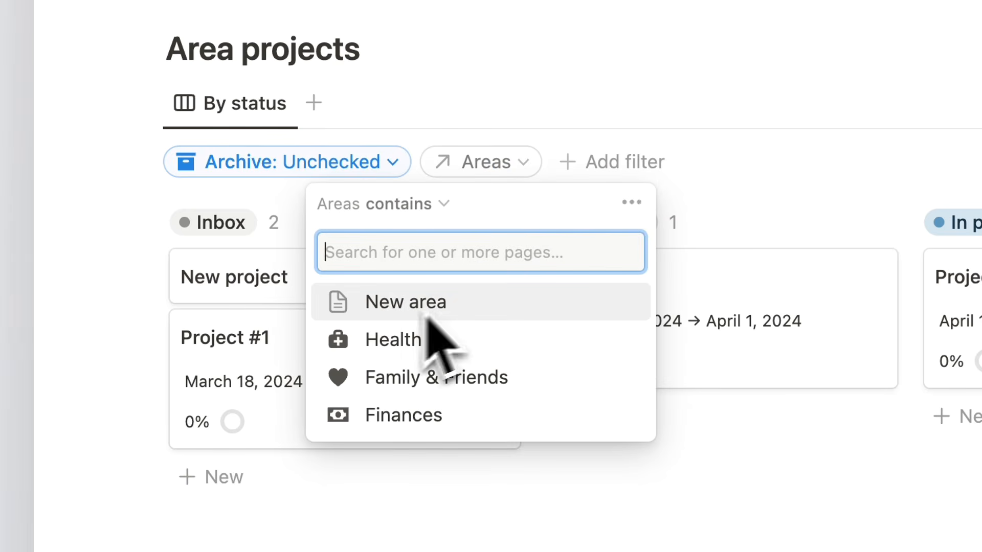
left_click(431, 305)
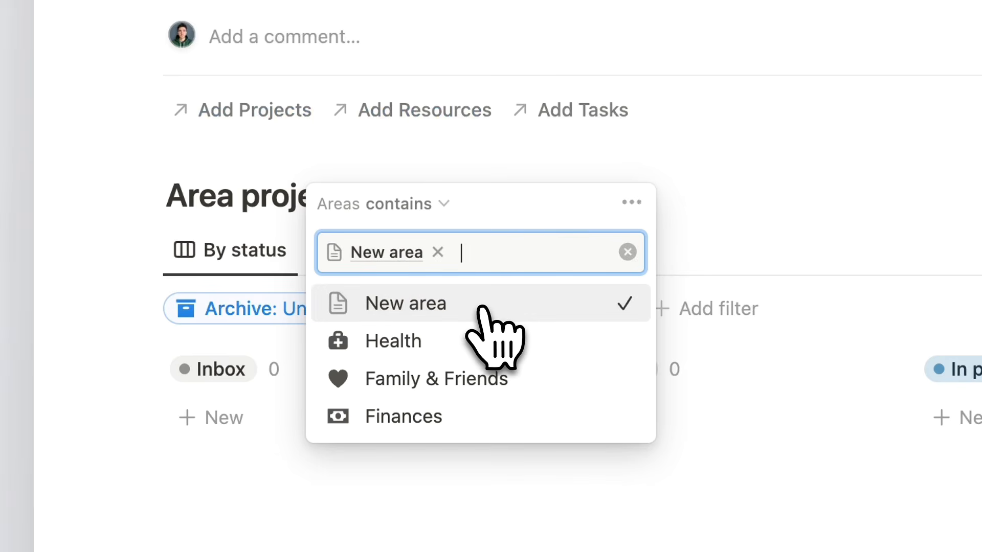
left_click(683, 192)
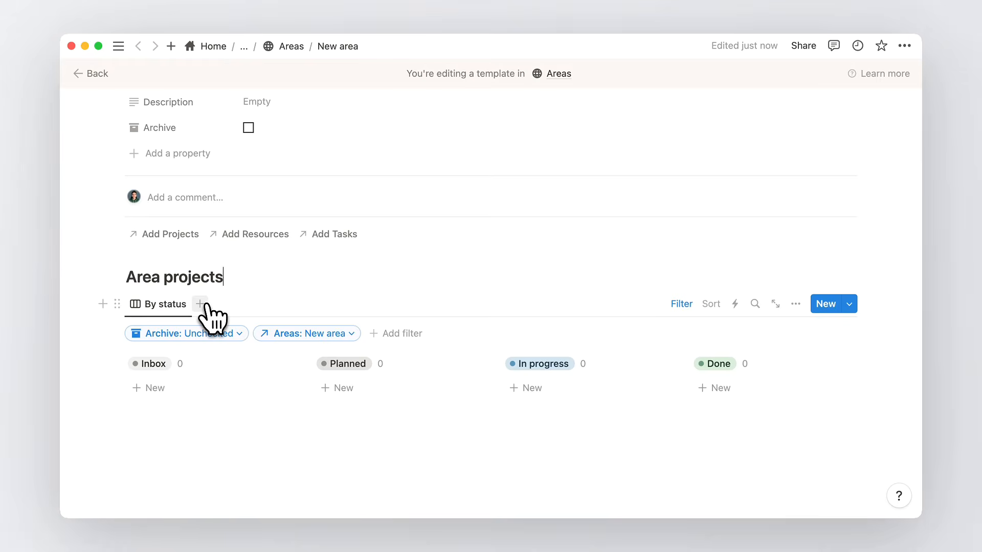
Add a second view to the Area projects block by copying the Projects database's Timeline view, and hide its database title
left_click(201, 304)
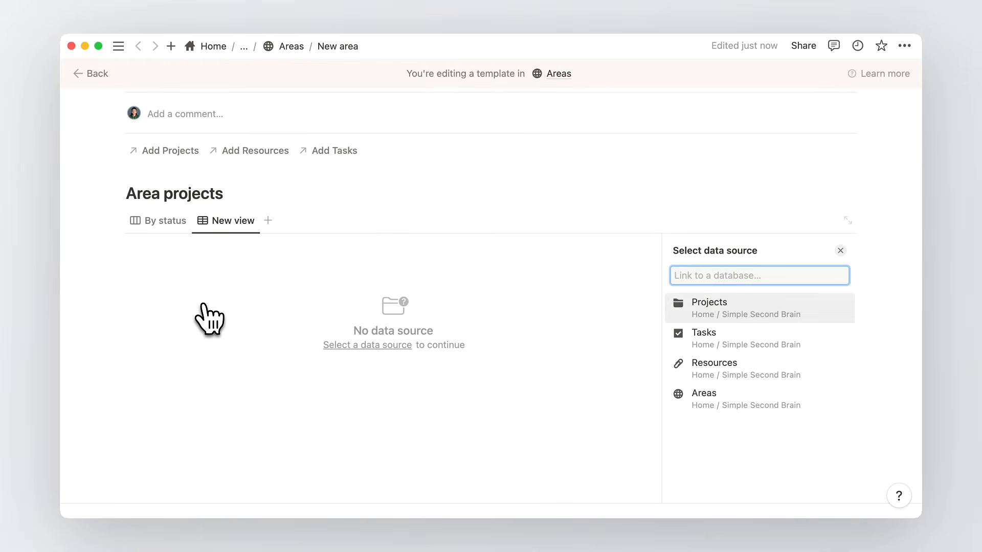
left_click(730, 308)
left_click(719, 351)
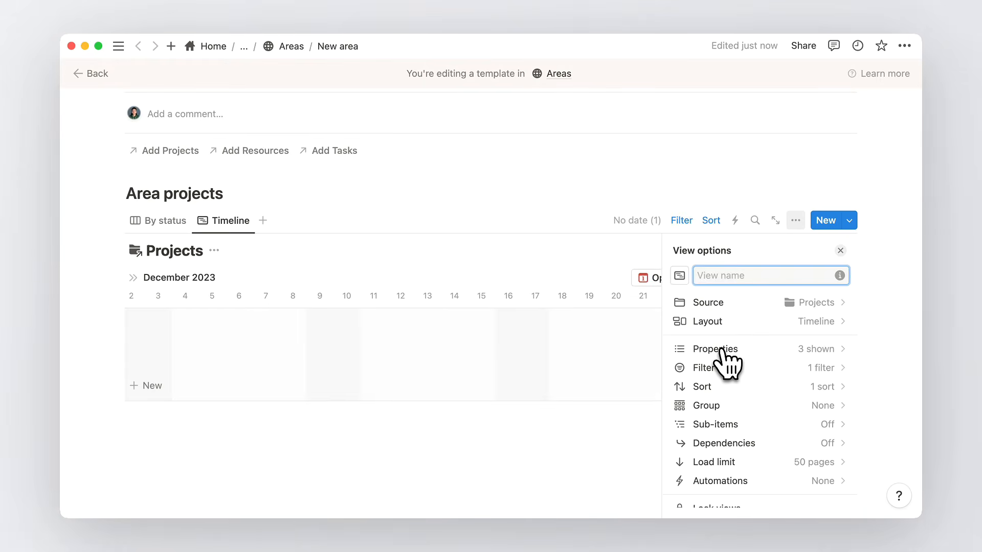
left_click(840, 250)
left_click(213, 250)
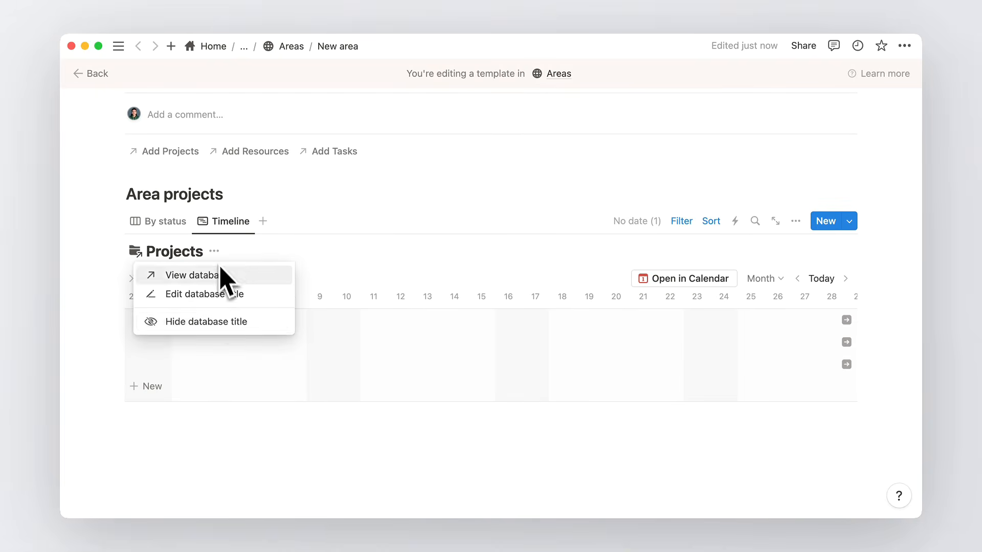
left_click(225, 321)
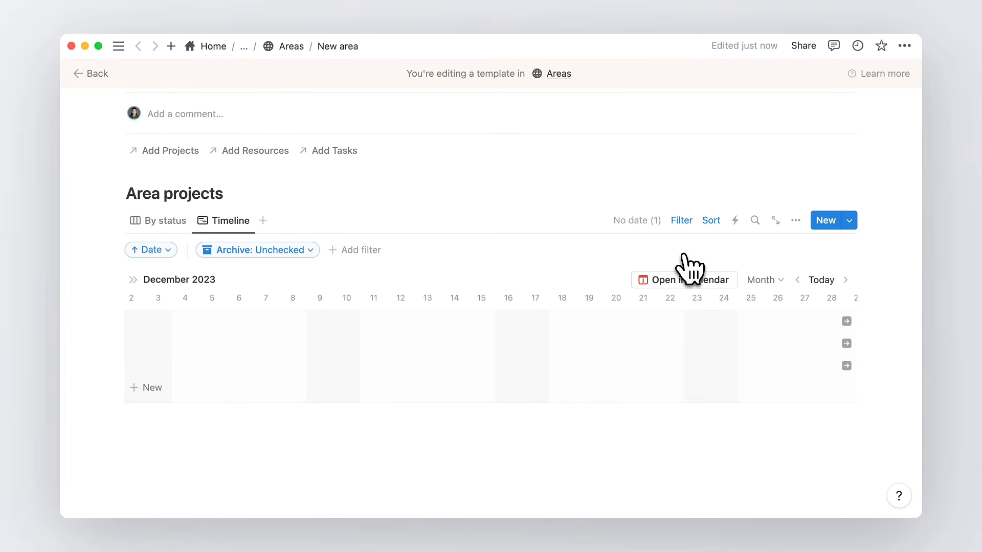
Filter the Timeline view so that Areas contains New area, and return to the By status view
left_click(357, 251)
left_click(324, 323)
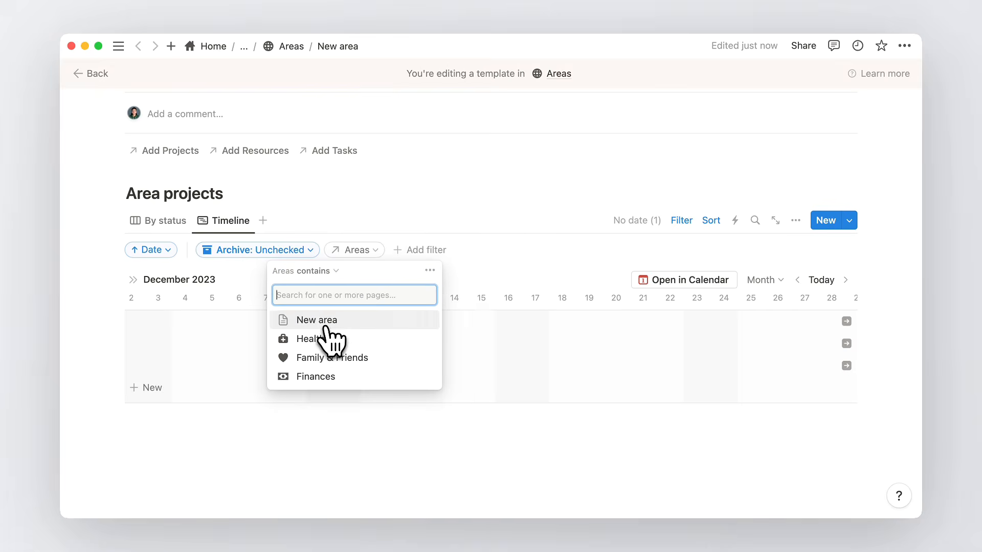
left_click(326, 323)
left_click(494, 272)
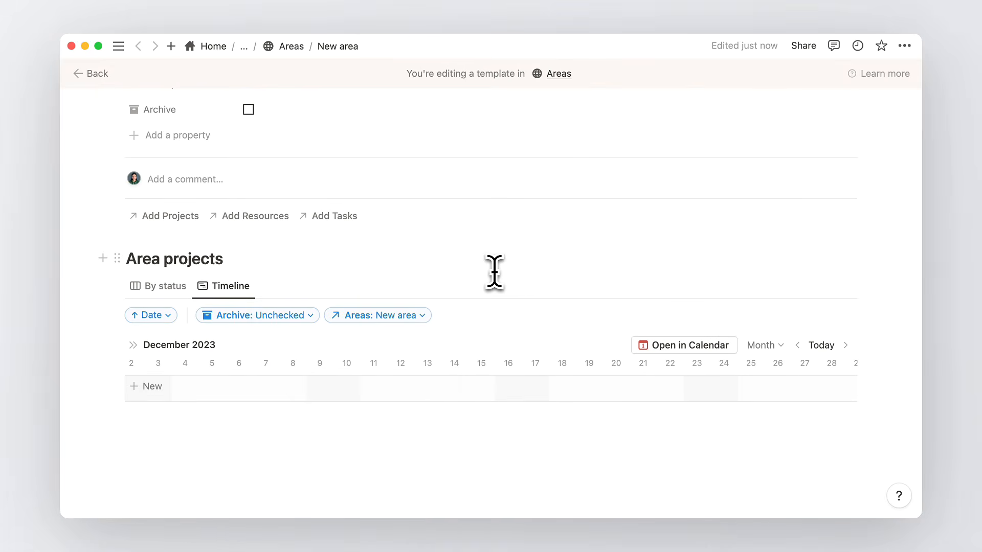
left_click(158, 286)
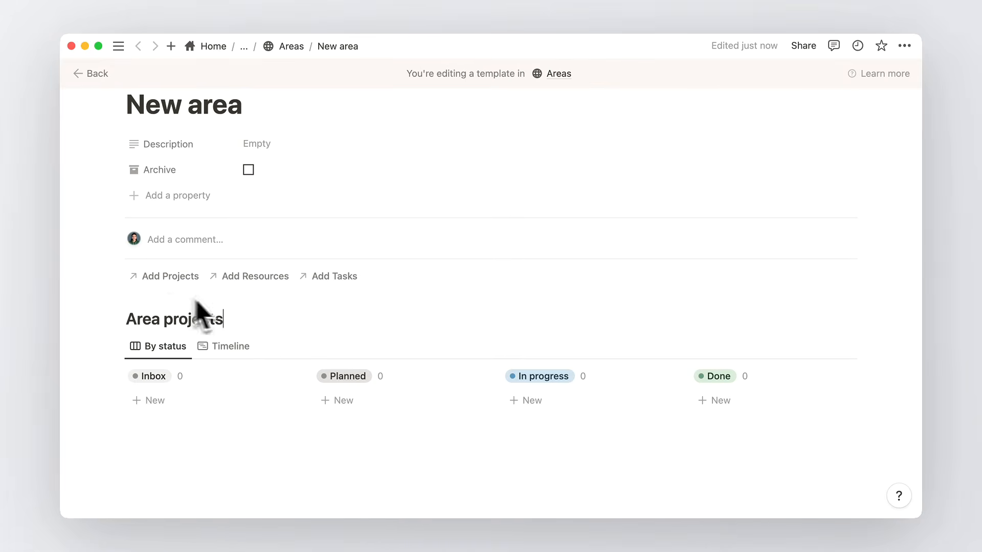
Add a level-2 heading reading Area tasks below the projects board
scroll(262, 327, "down", 2)
left_click(165, 333)
type("## ")
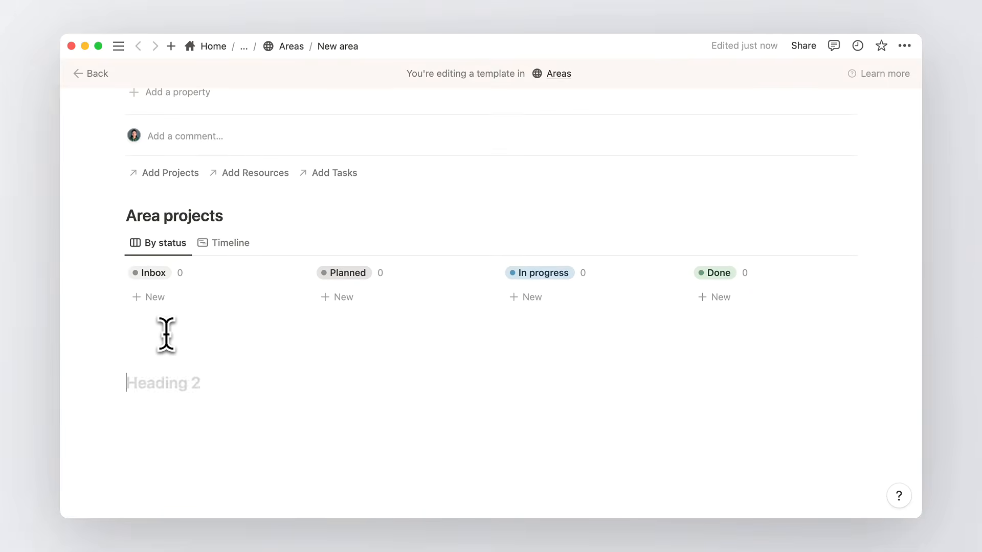
type("Area tasks")
key("Return")
Insert a linked view of the Tasks database below the Area tasks heading, copying the All view, and hide its database title
scroll(318, 285, "down", 4)
type("/linked")
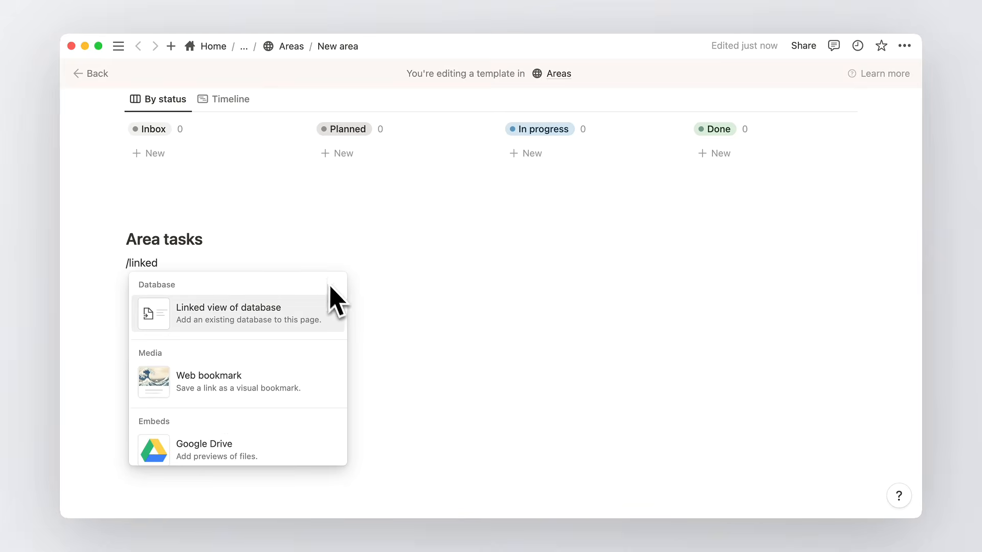
left_click(317, 310)
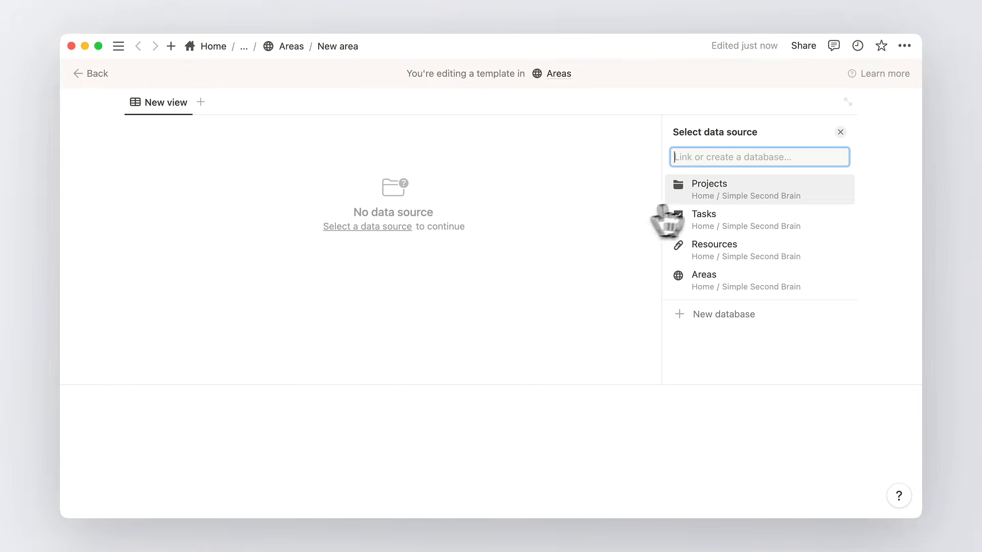
left_click(709, 217)
left_click(705, 214)
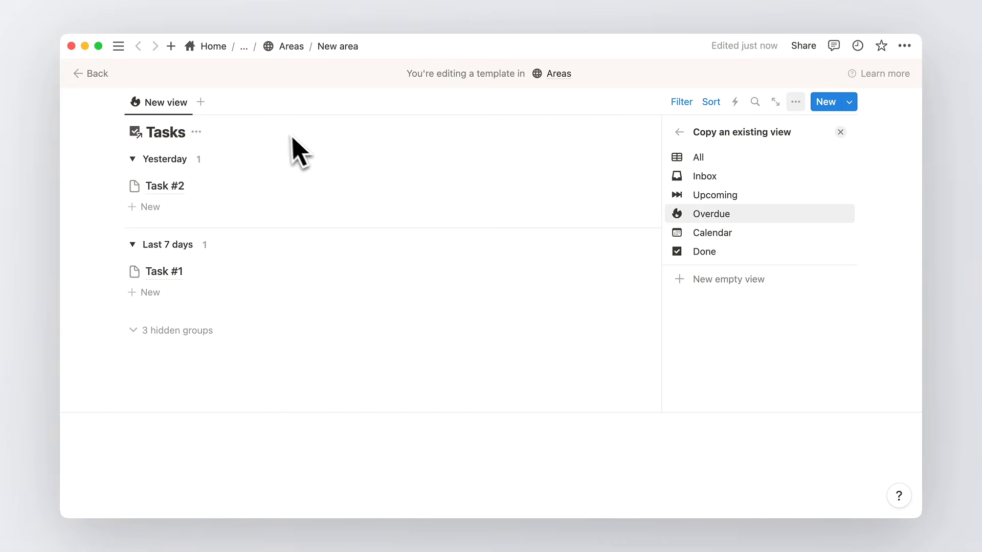
left_click(676, 177)
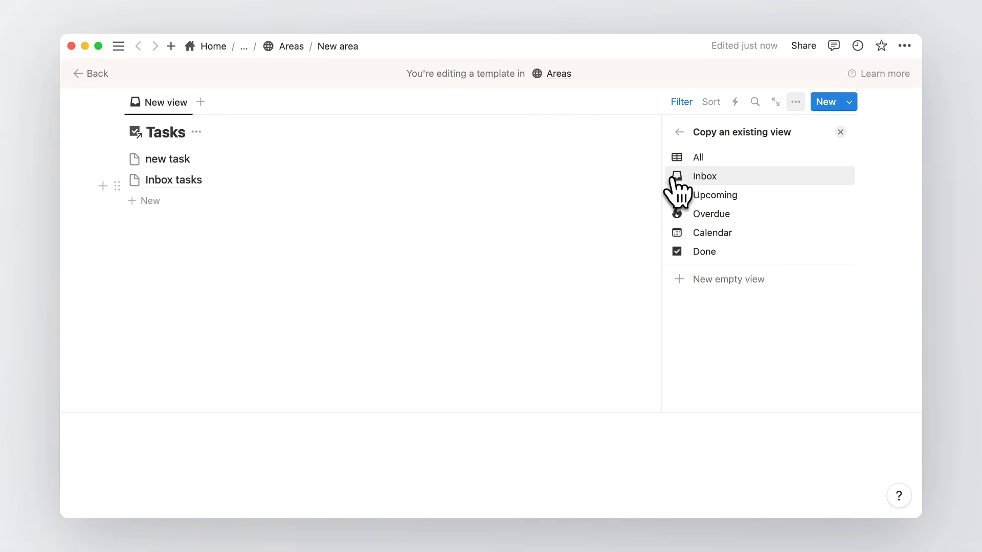
left_click(702, 158)
left_click(840, 133)
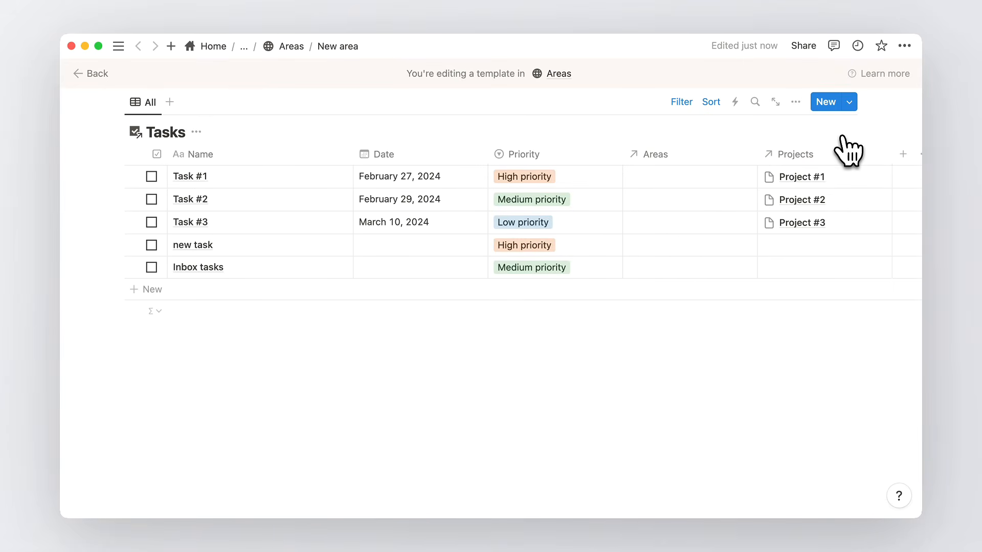
left_click(198, 132)
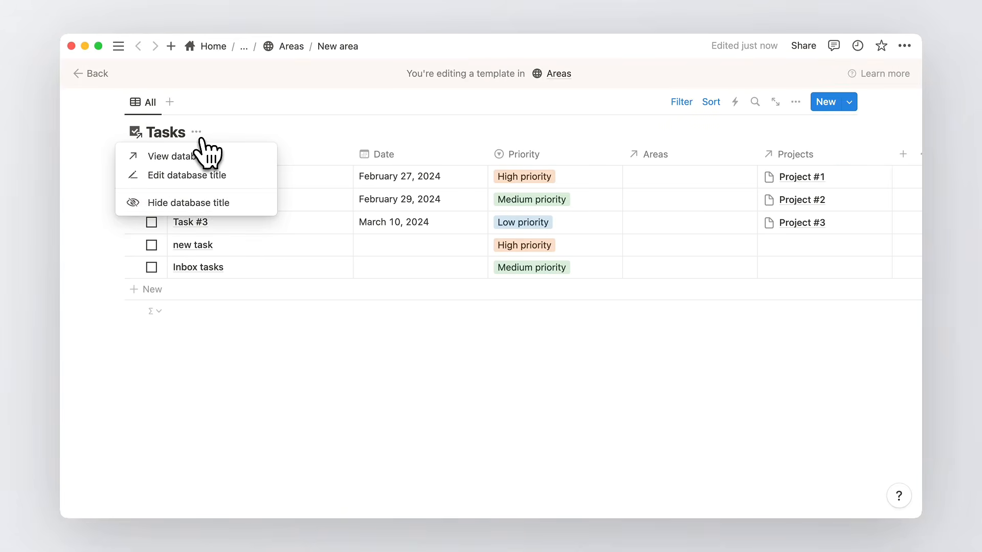
left_click(210, 202)
scroll(240, 251, "up", 2)
scroll(241, 253, "down", 1)
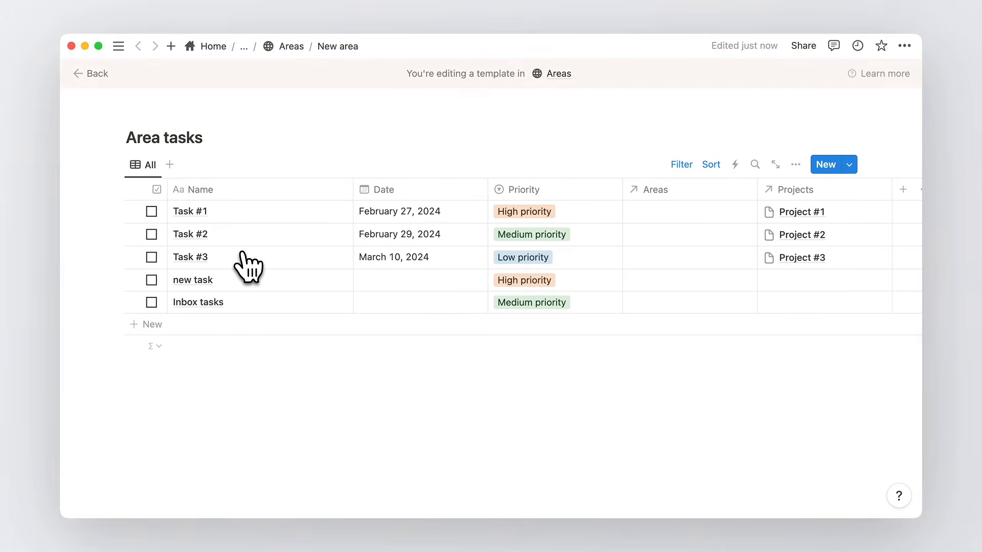
Hide the Areas column in the All tasks view and add a filter so that Areas contains New area
left_click(647, 190)
left_click(670, 333)
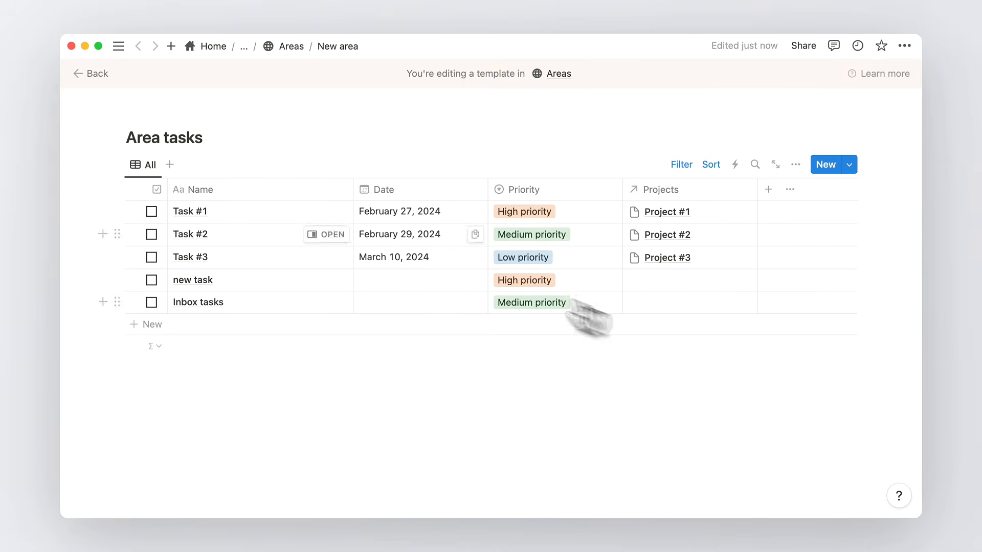
left_click(684, 171)
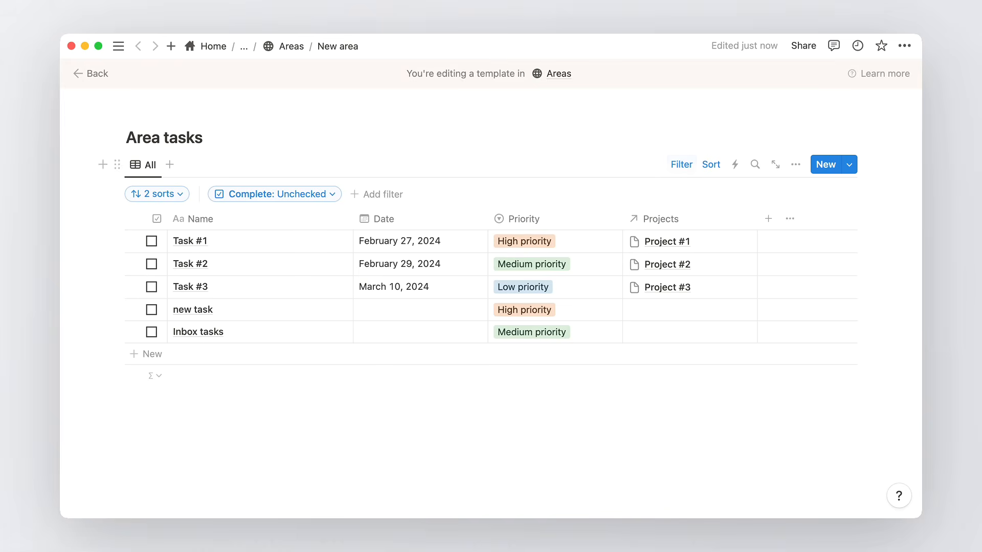
left_click(384, 194)
left_click(341, 263)
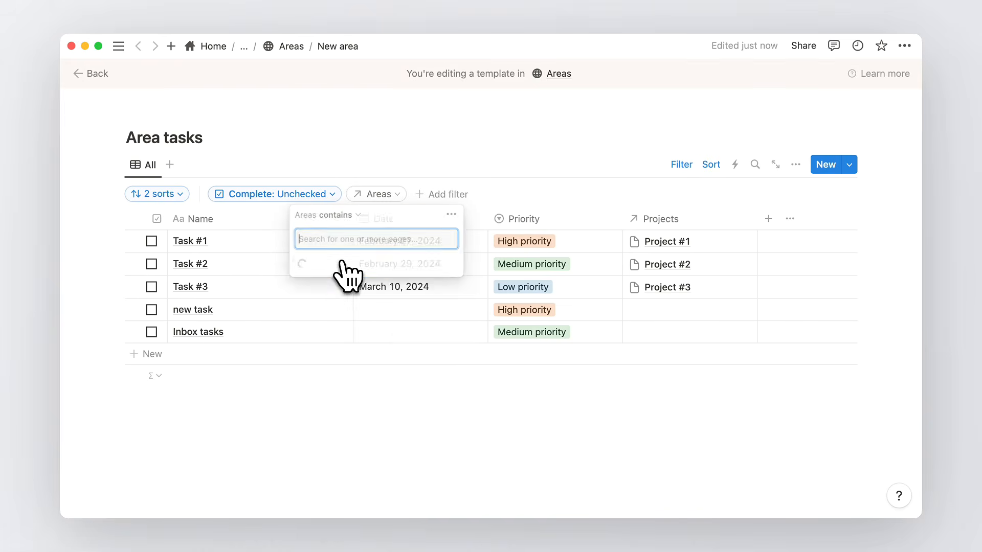
left_click(346, 266)
left_click(286, 158)
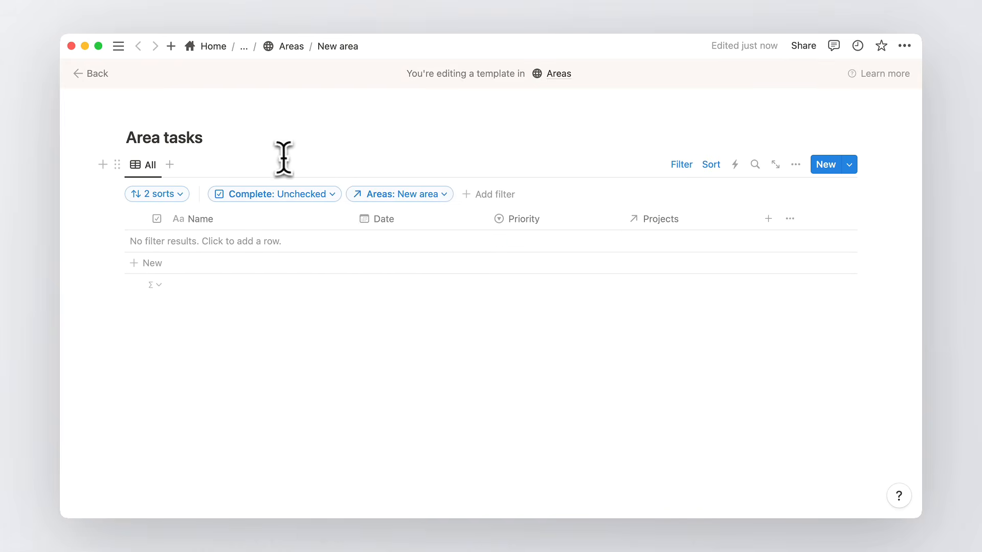
Add a second view to the Area tasks block by copying the Tasks database's Done view, and hide its database title
left_click(169, 164)
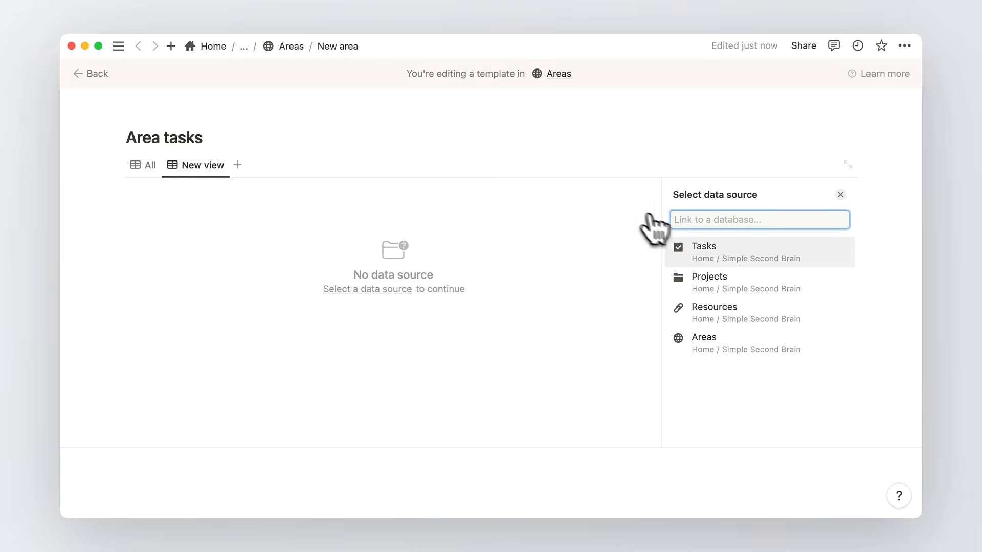
left_click(706, 259)
left_click(707, 334)
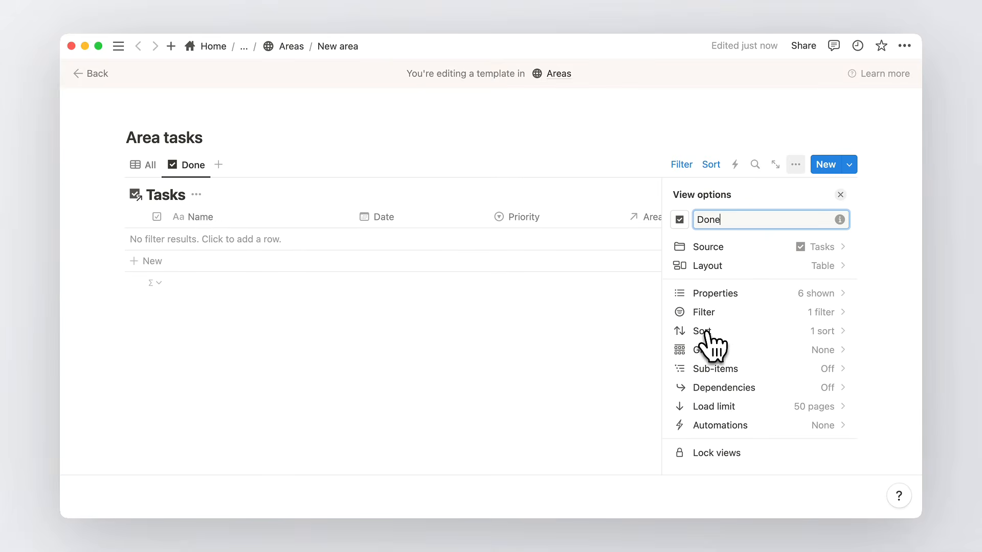
left_click(196, 195)
left_click(215, 264)
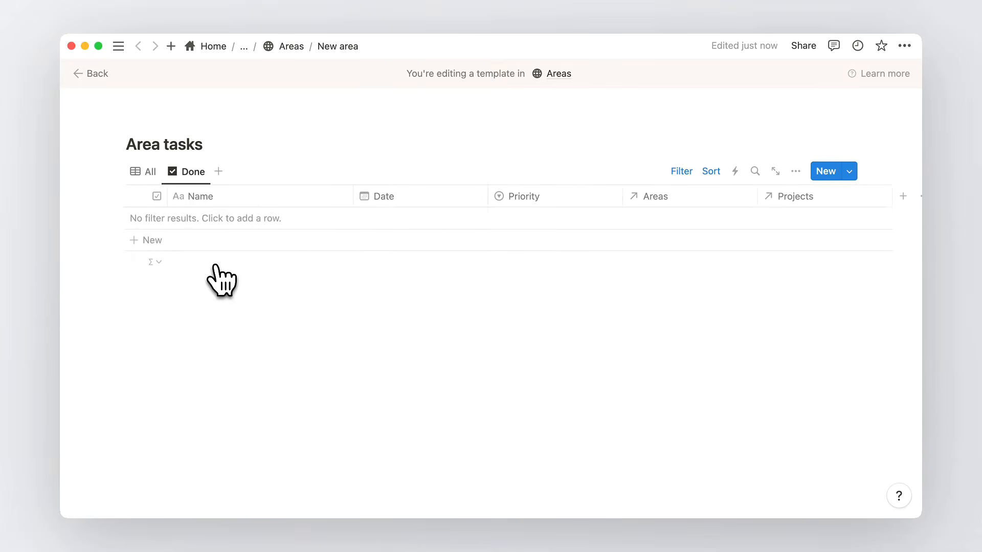
Hide the Areas column in the Done tasks view and add a filter so that Areas contains New area
left_click(657, 197)
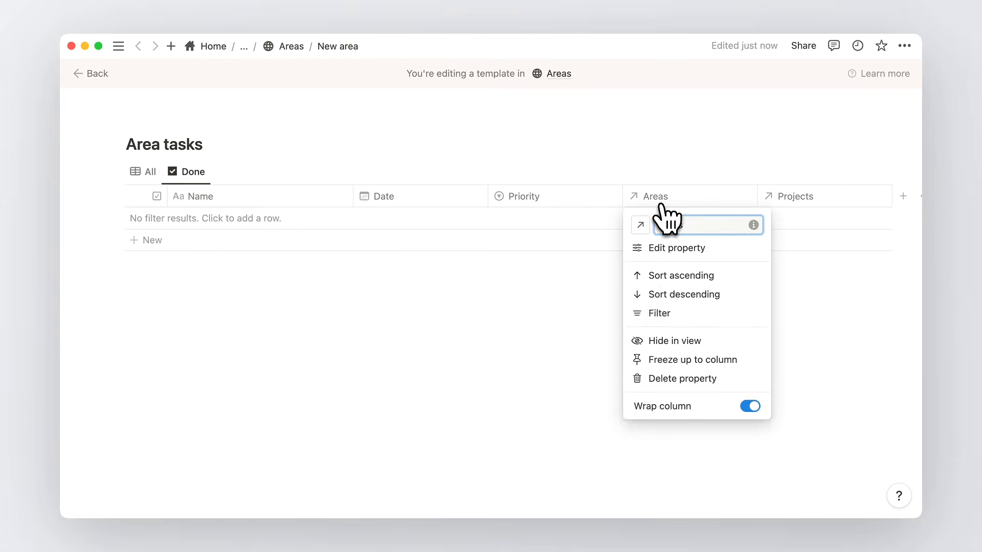
left_click(670, 341)
left_click(682, 164)
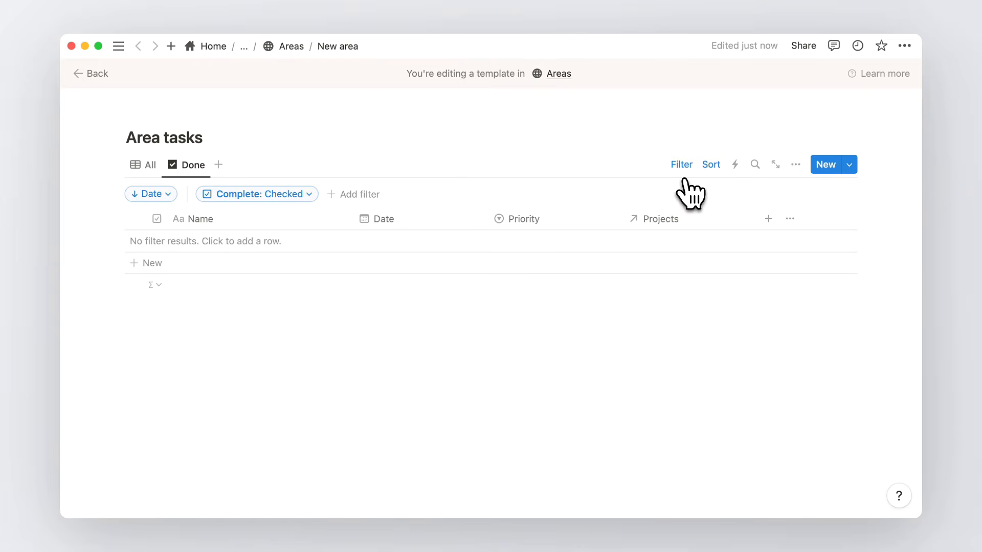
left_click(361, 194)
left_click(339, 269)
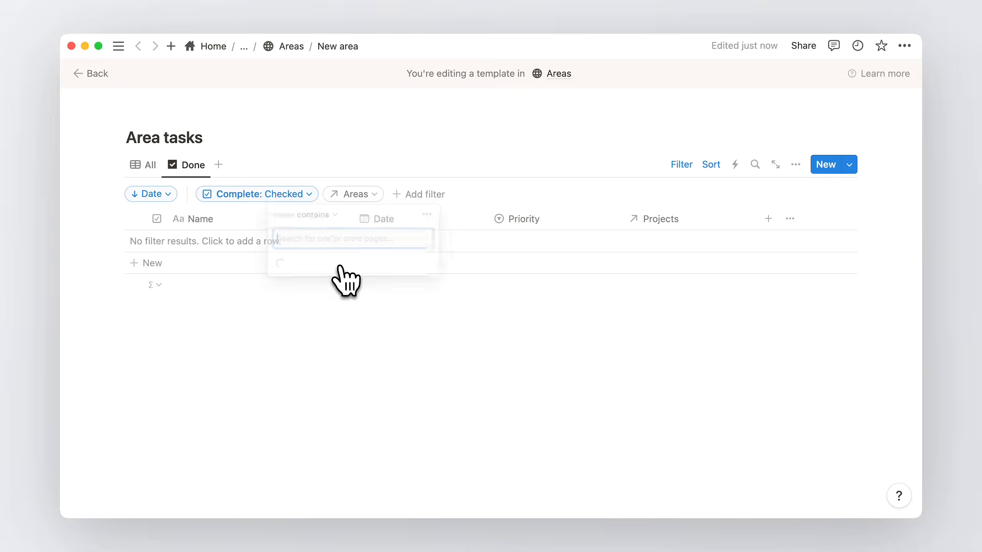
left_click(338, 268)
left_click(300, 138)
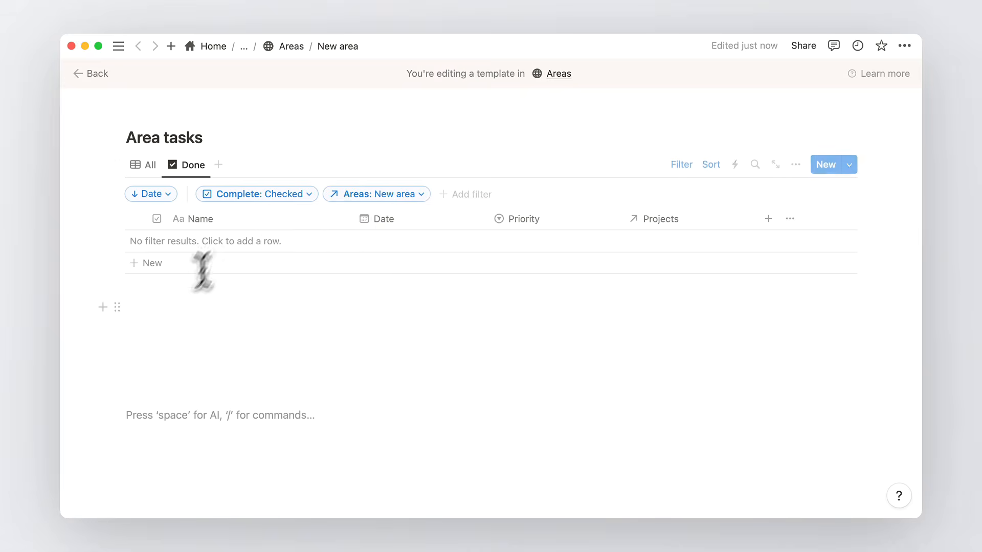
Add a level-2 heading reading Area resources below the tasks table, leaving blank space above it
left_click(161, 307)
key("Return")
key("Return")
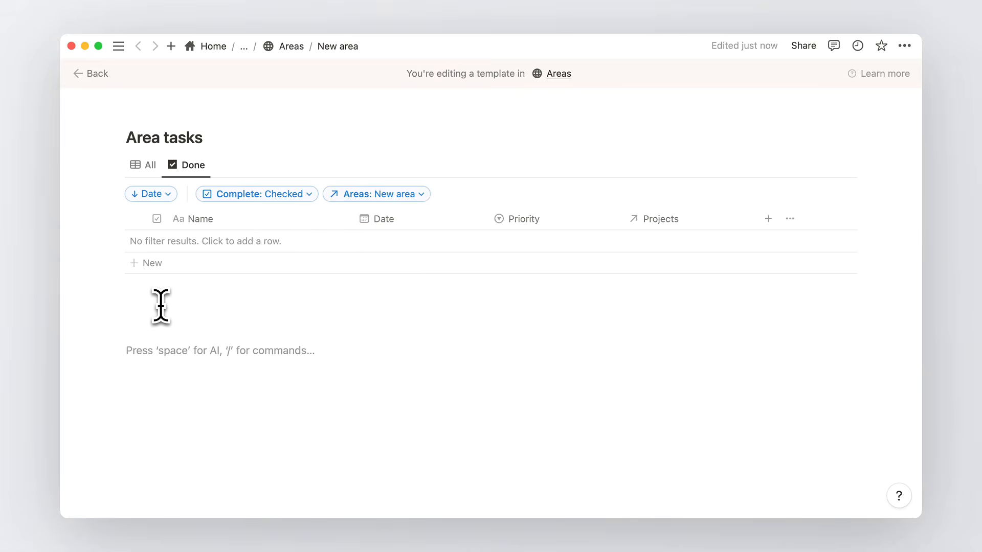
type("## Area resource")
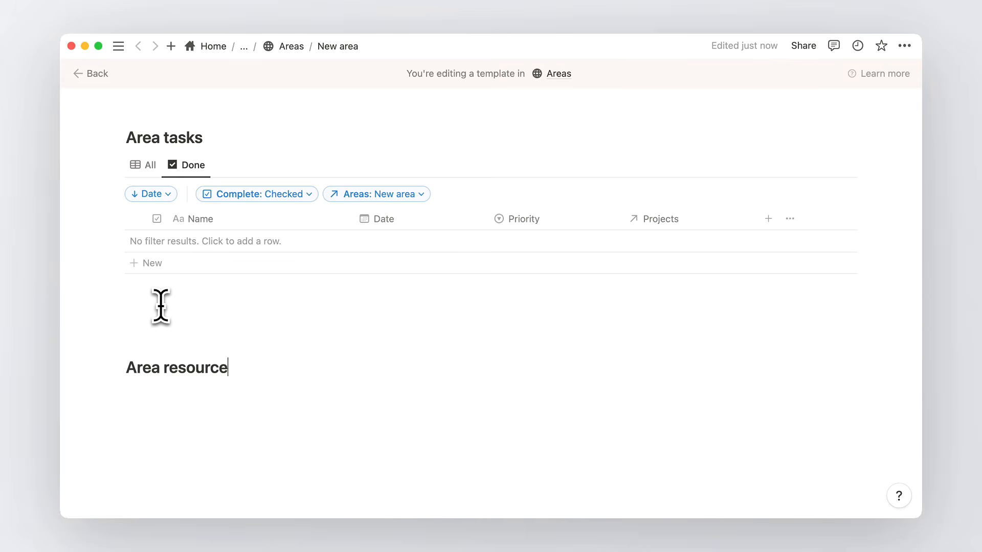
type("s")
key("Return")
Insert a linked view of the Resources database below the Area resources heading, copying the All view, and hide its database title
scroll(173, 278, "down", 5)
type("/lin")
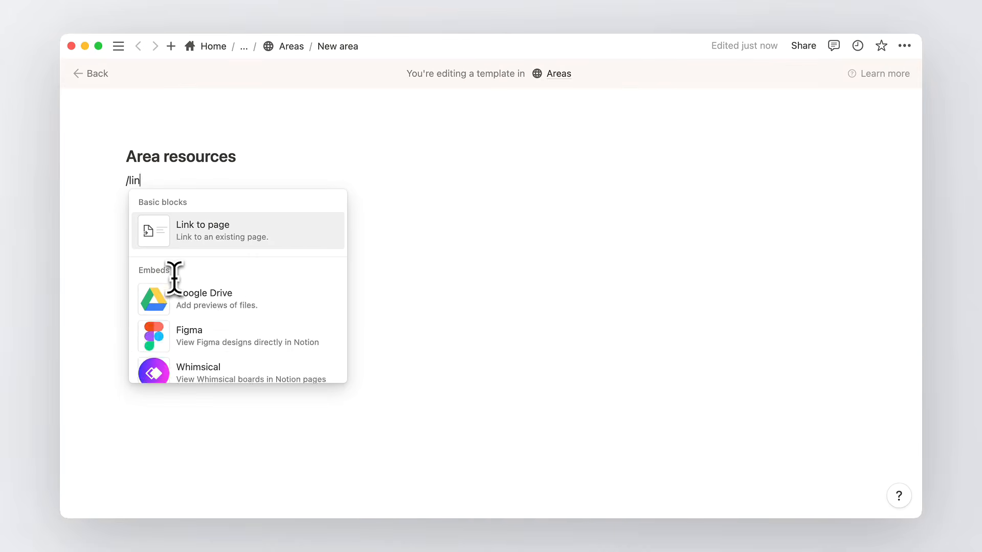
type("ked")
left_click(247, 238)
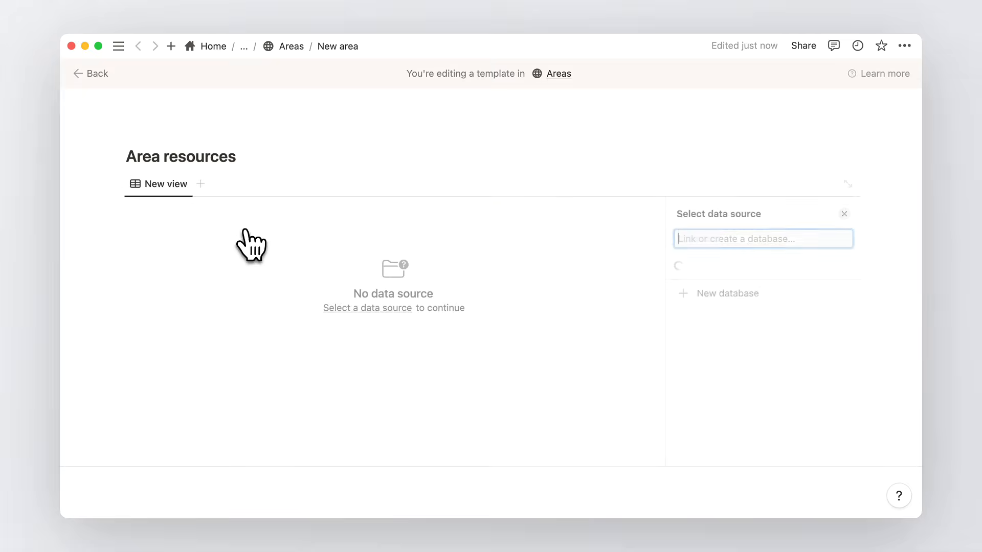
left_click(702, 331)
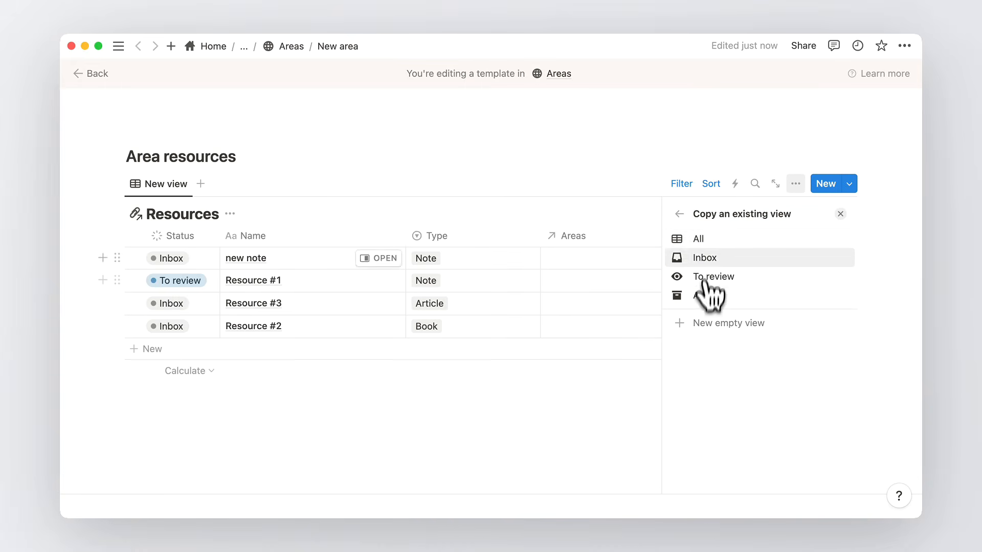
left_click(705, 239)
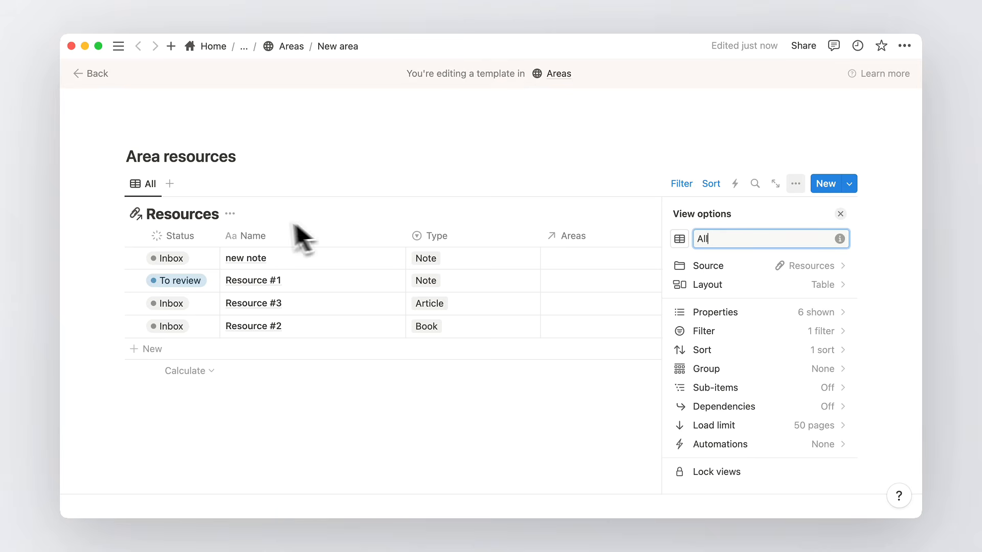
left_click(230, 214)
left_click(233, 283)
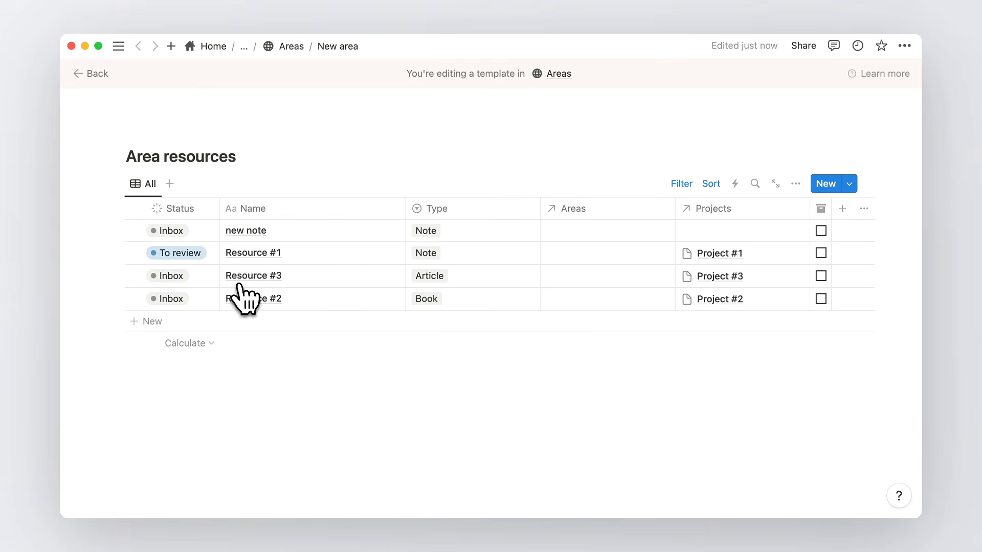
Hide the Areas column in the All resources view and add a filter so that Areas contains New area
left_click(588, 209)
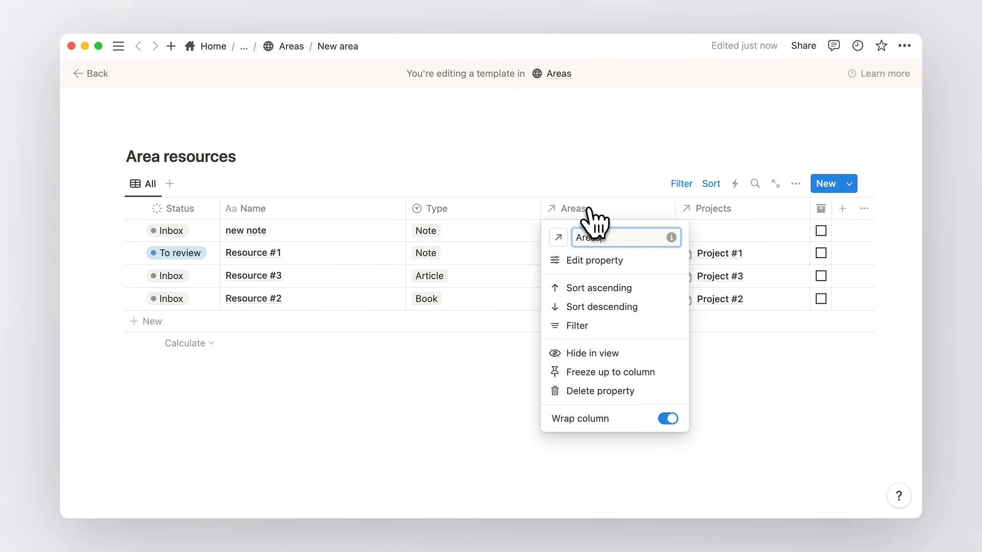
left_click(608, 353)
left_click(686, 184)
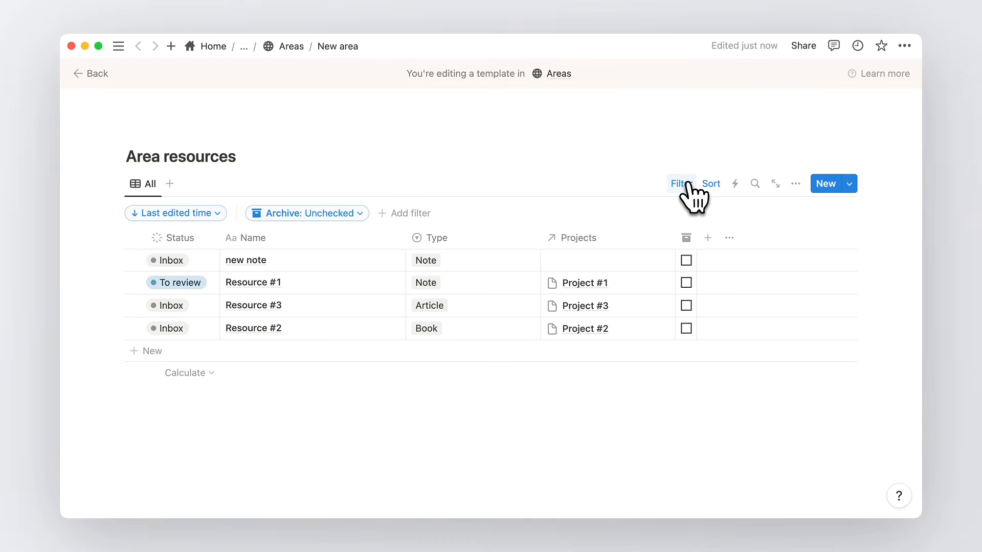
left_click(367, 287)
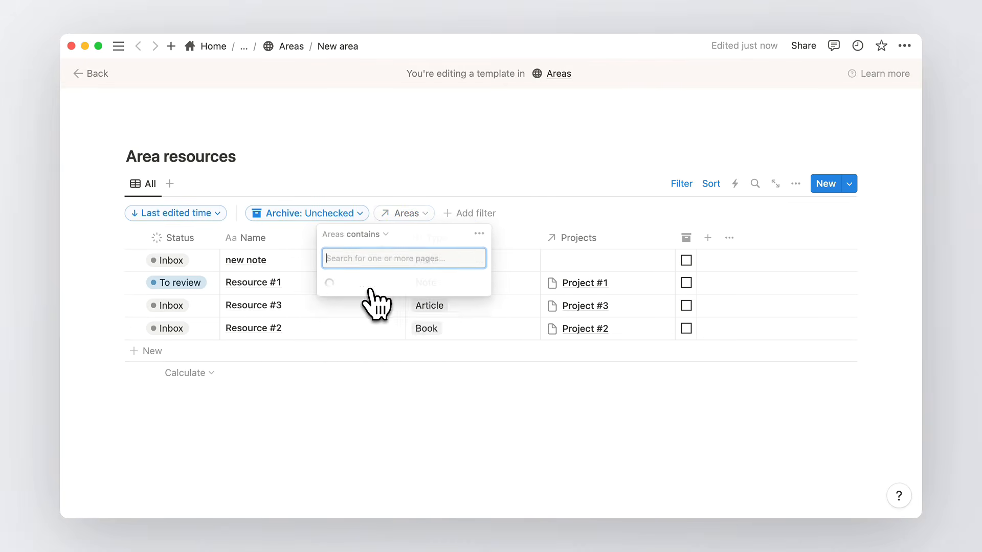
left_click(370, 284)
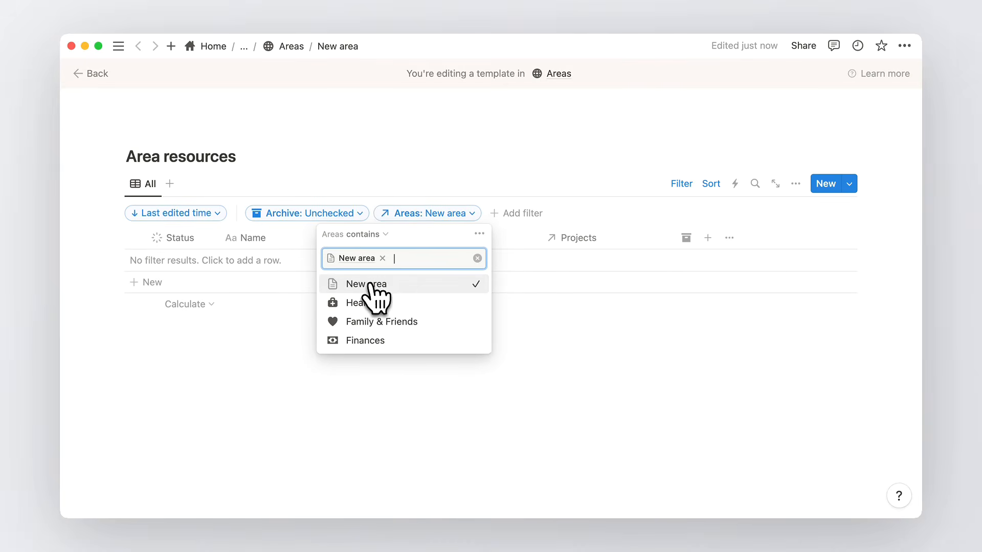
left_click(578, 177)
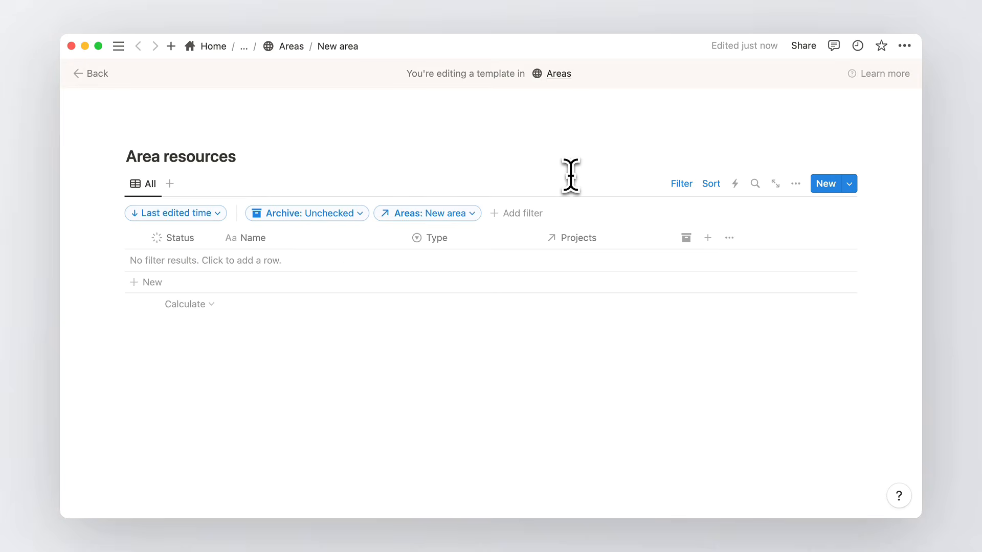
Add a second view to the Area resources block by copying the Resources database's Archive view, and hide its database title
left_click(172, 184)
left_click(683, 272)
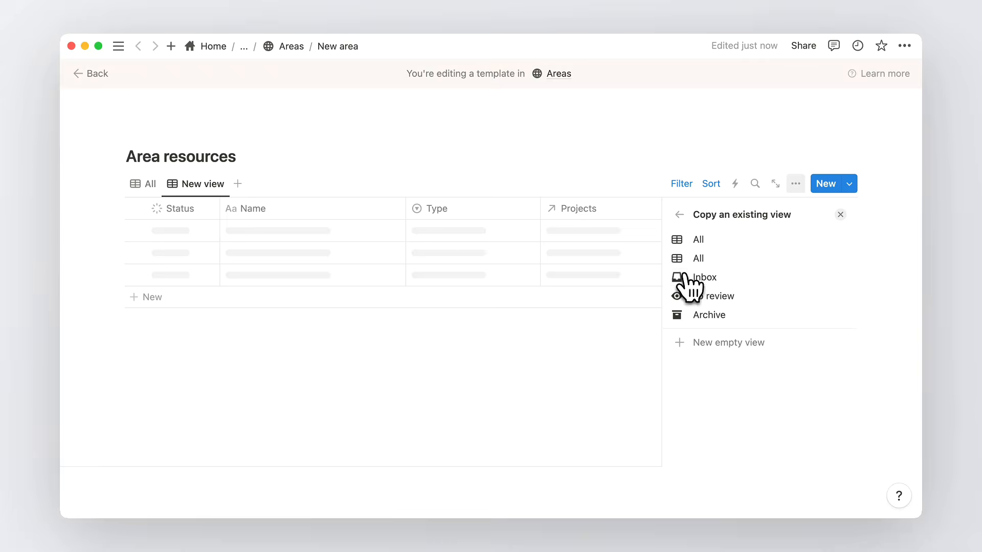
left_click(686, 276)
left_click(708, 317)
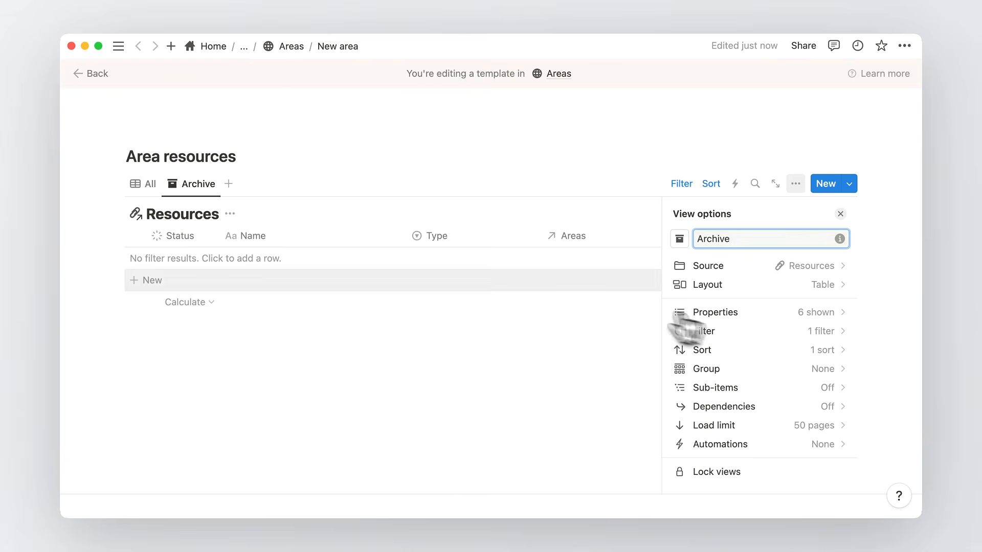
left_click(229, 214)
left_click(238, 284)
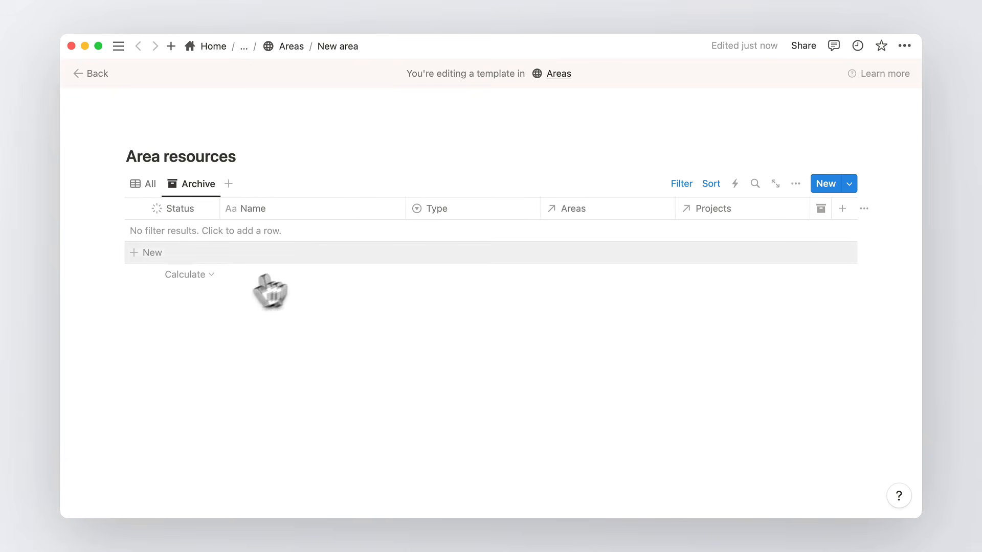
Hide the Areas column in the Archive resources view and add a filter so that Areas contains New area
left_click(597, 211)
left_click(611, 354)
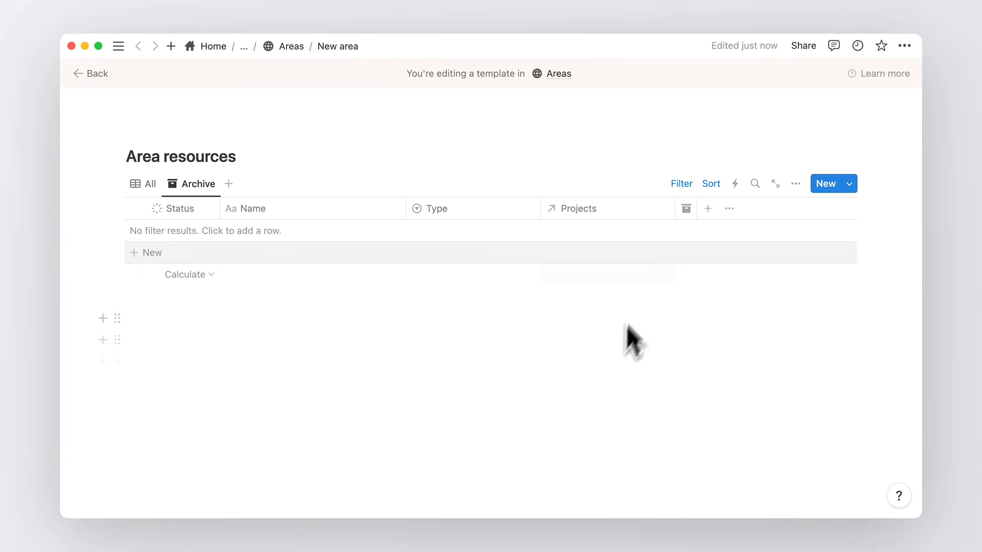
left_click(681, 185)
left_click(410, 215)
left_click(364, 286)
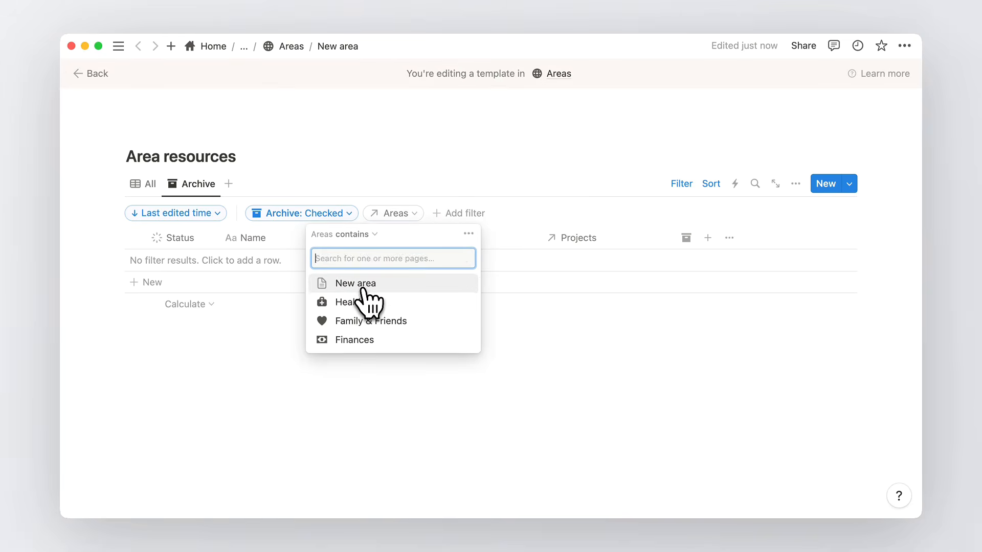
left_click(366, 285)
left_click(482, 193)
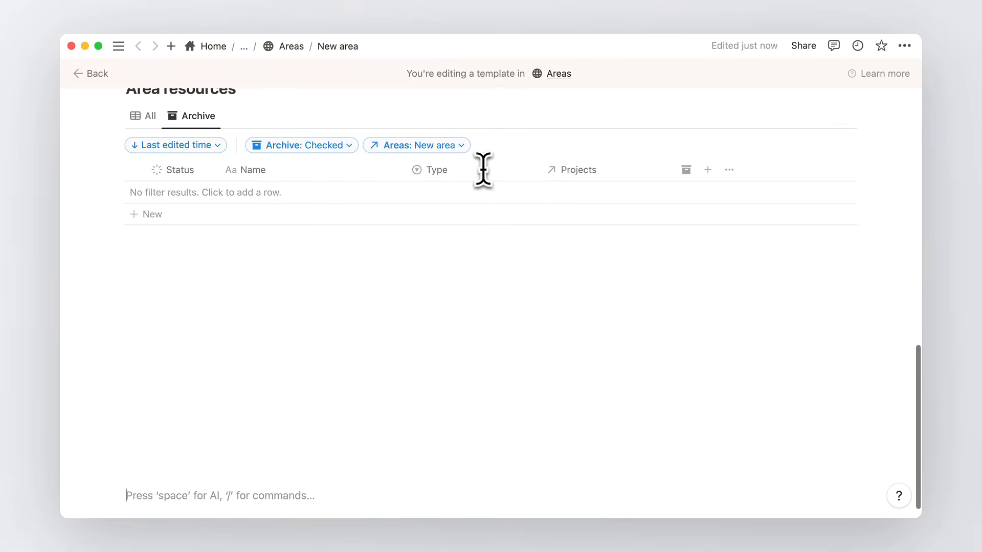
scroll(481, 307, "up", 2)
left_click(471, 310)
Switch the Area resources block back to its All view and leave the New area template for the Simple Second Brain dashboard
left_click(144, 189)
left_click(146, 185)
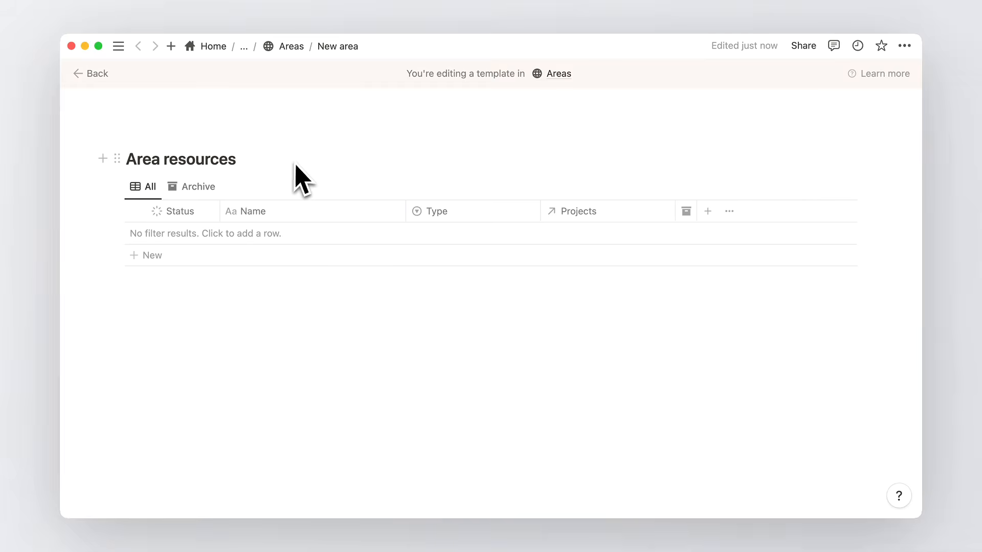
scroll(300, 177, "up", 5)
scroll(302, 179, "up", 10)
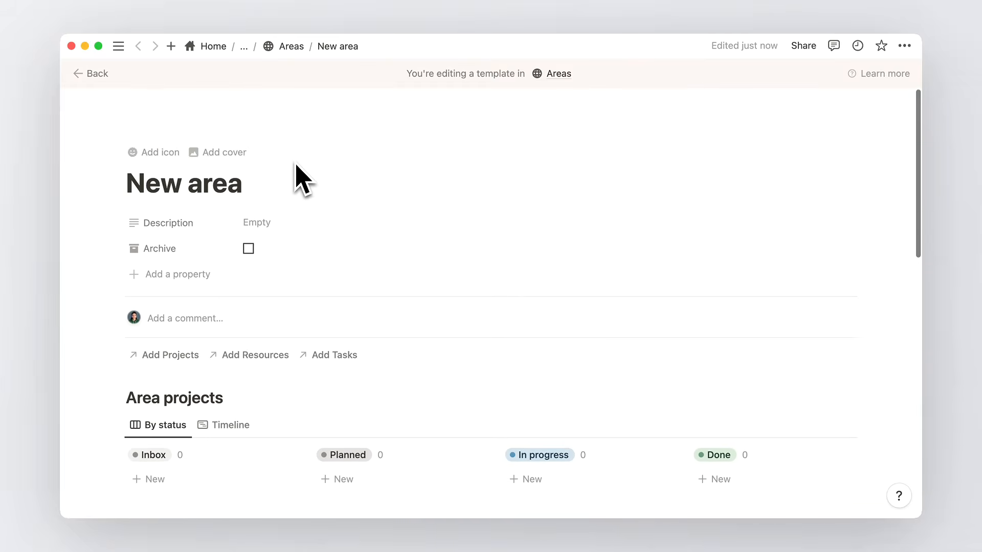
left_click(92, 74)
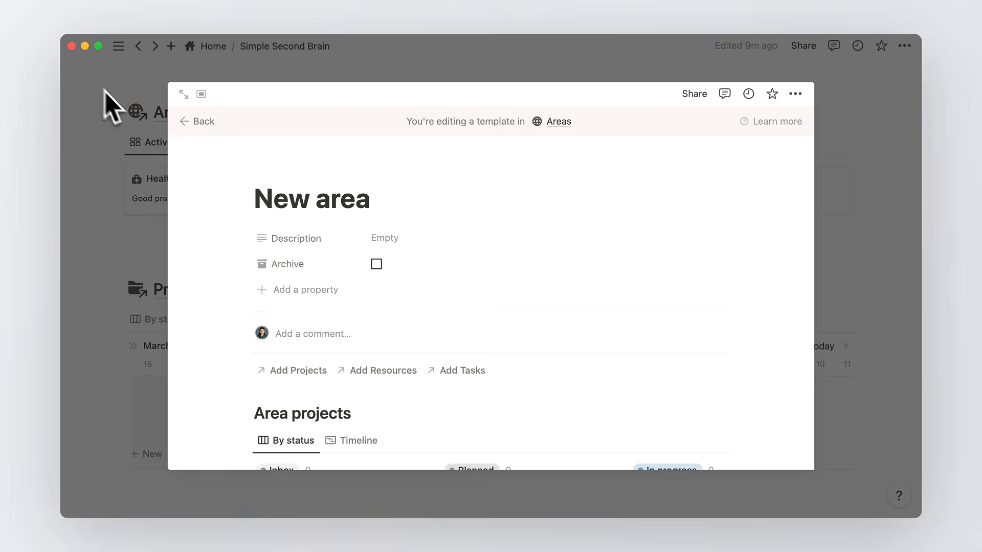
left_click(199, 122)
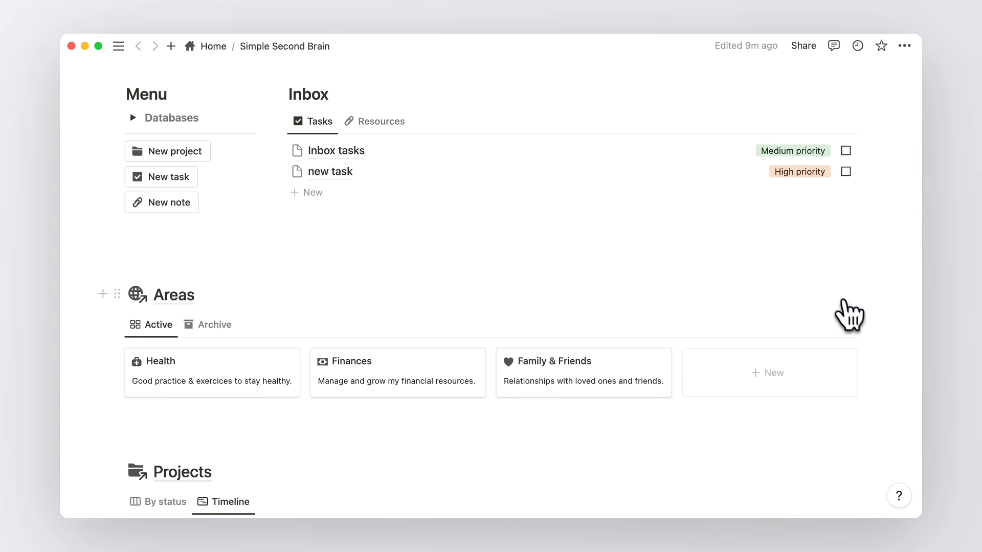
Set the New area template as the default for all views in the Areas database
left_click(849, 326)
left_click(899, 373)
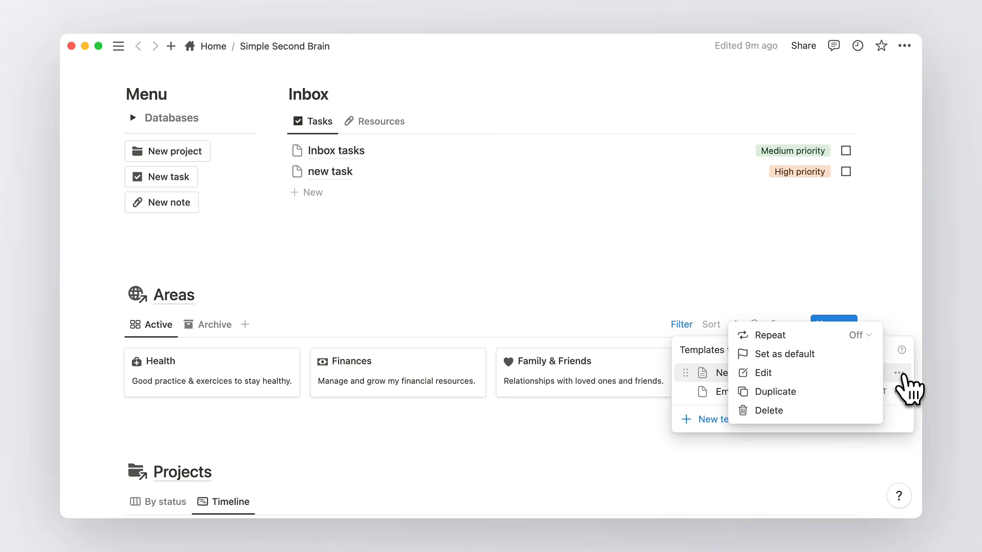
left_click(808, 354)
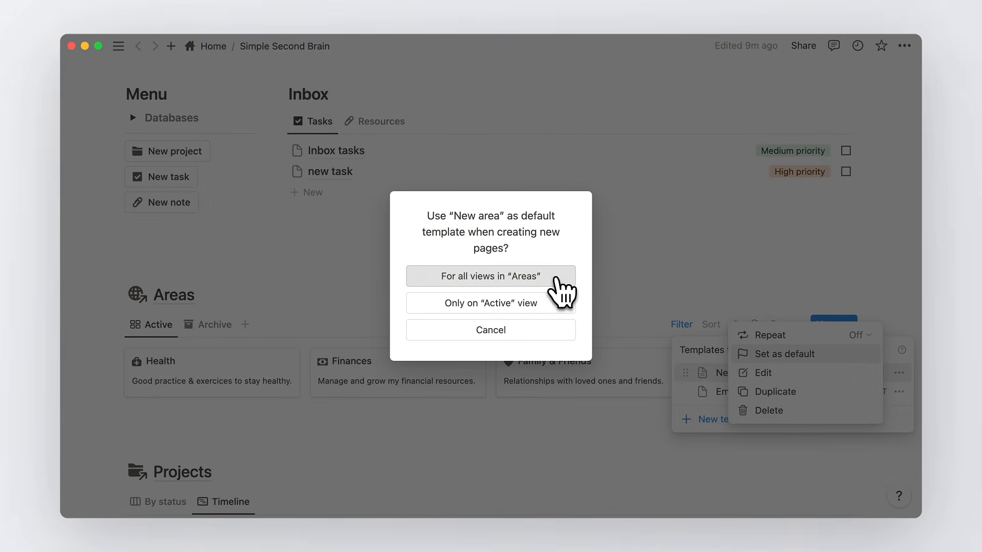
left_click(556, 278)
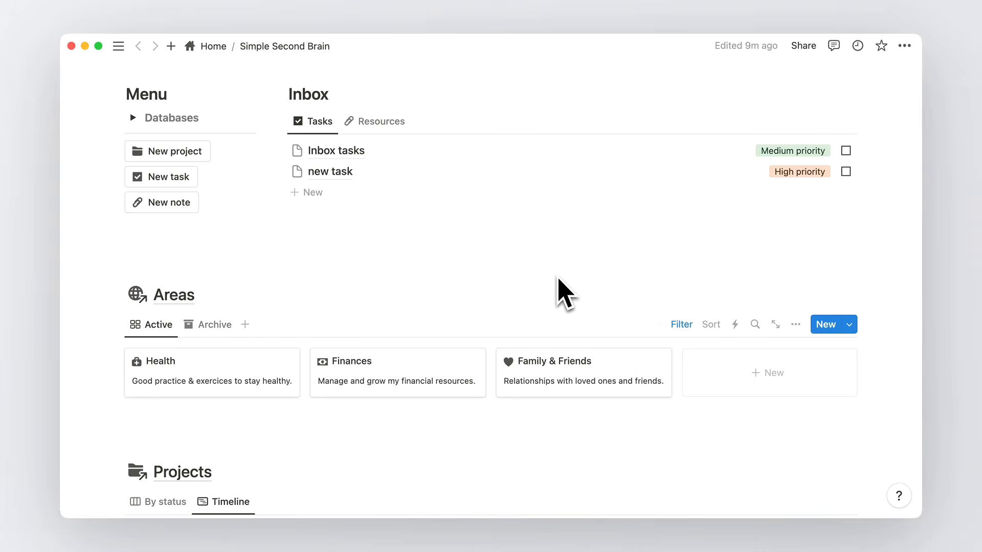
Open the Health area page, apply the New area template to it, and close the page after reviewing its sections
scroll(559, 279, "down", 5)
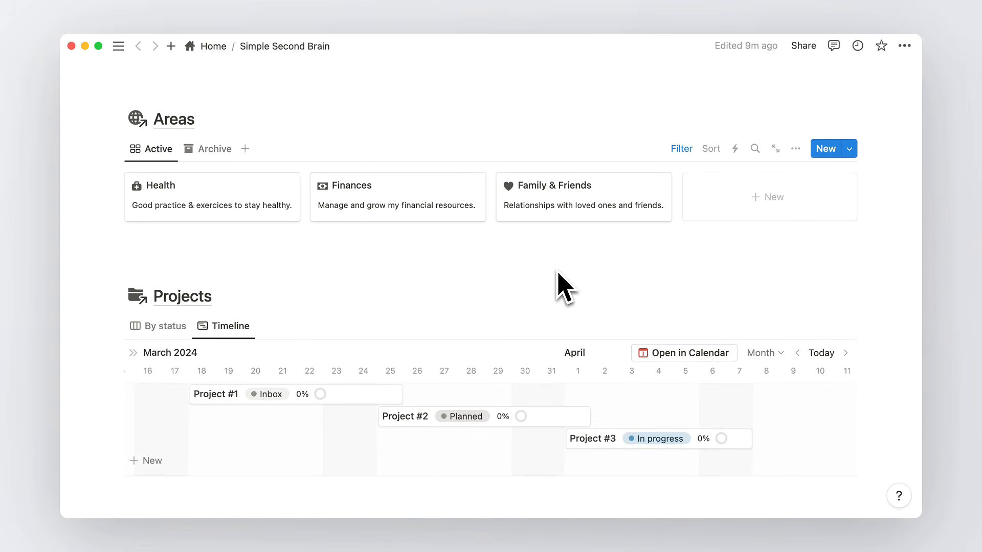
left_click(253, 188)
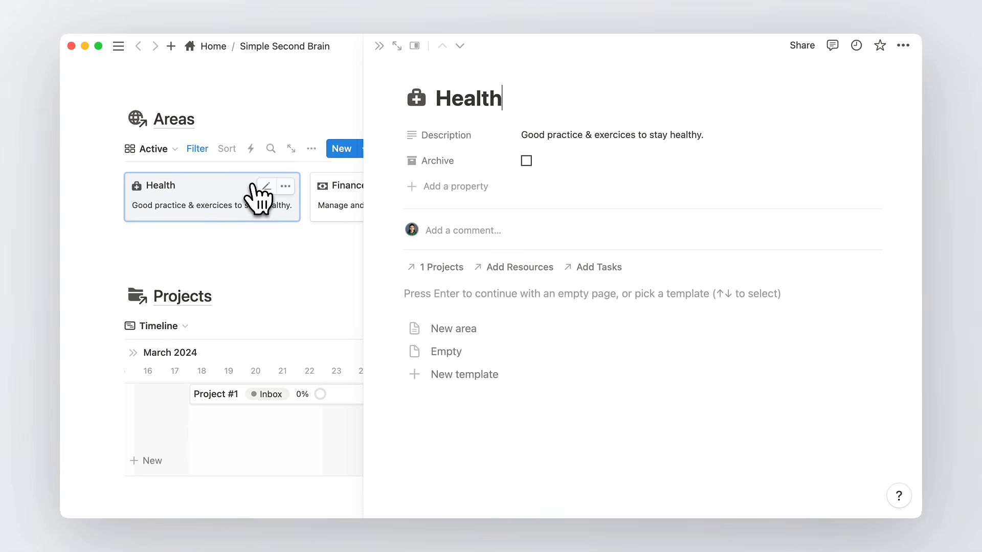
left_click(454, 329)
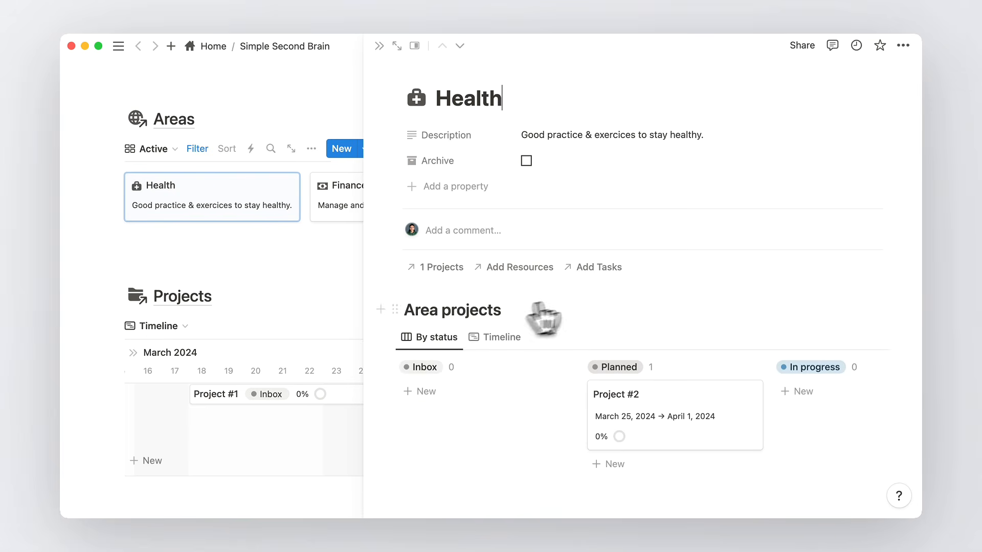
scroll(736, 303, "down", 5)
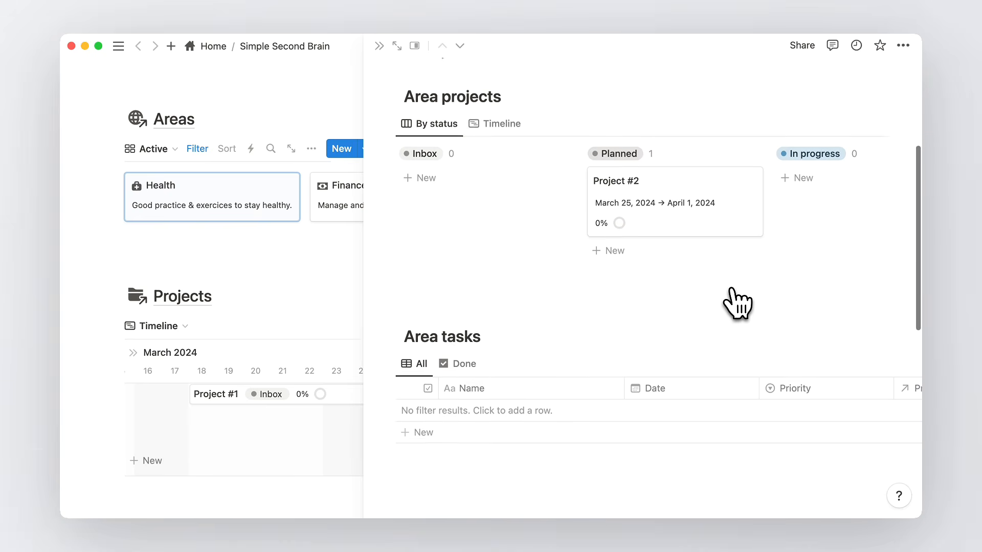
scroll(736, 302, "down", 5)
scroll(736, 302, "down", 2)
scroll(736, 303, "up", 10)
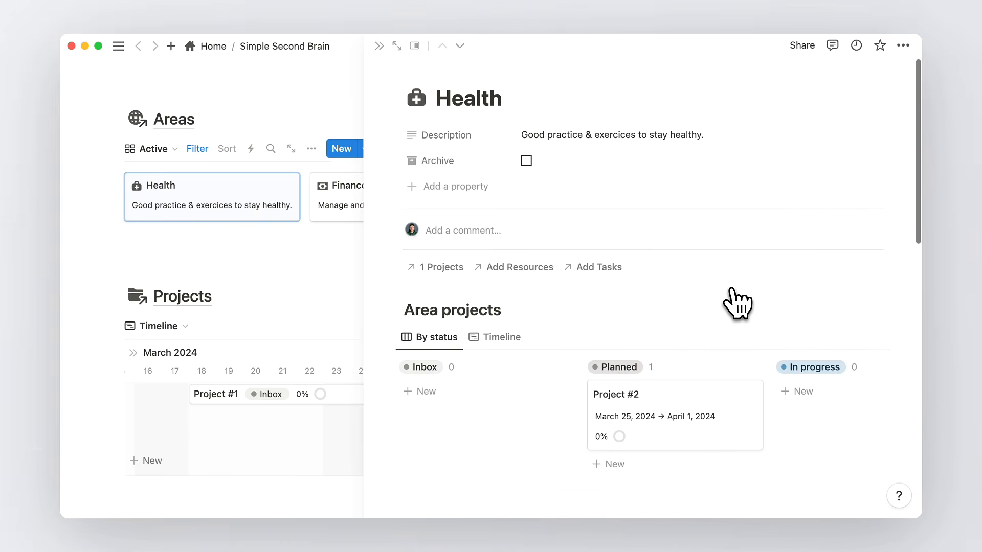
left_click(379, 45)
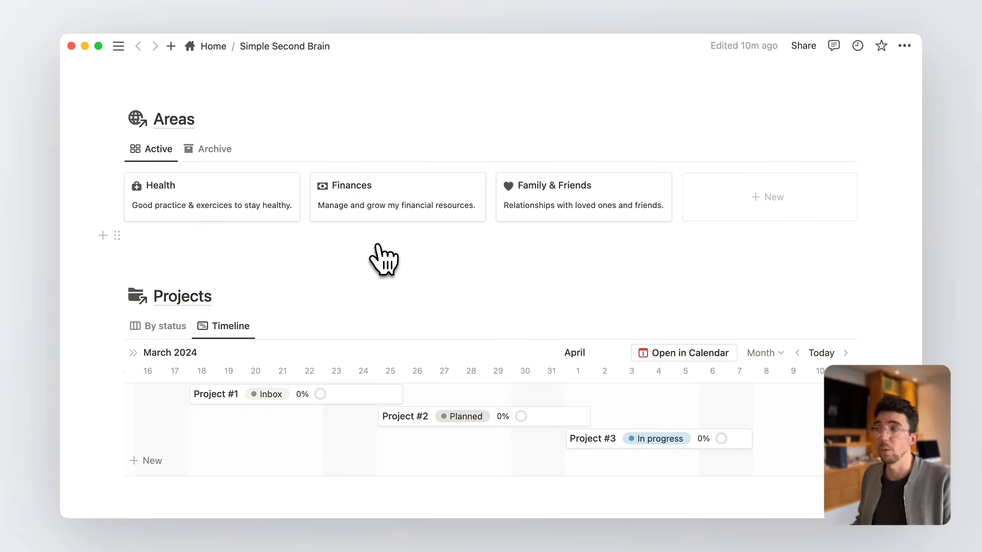
Create a template in the Projects database named New project and give it the folder icon
scroll(397, 253, "down", 5)
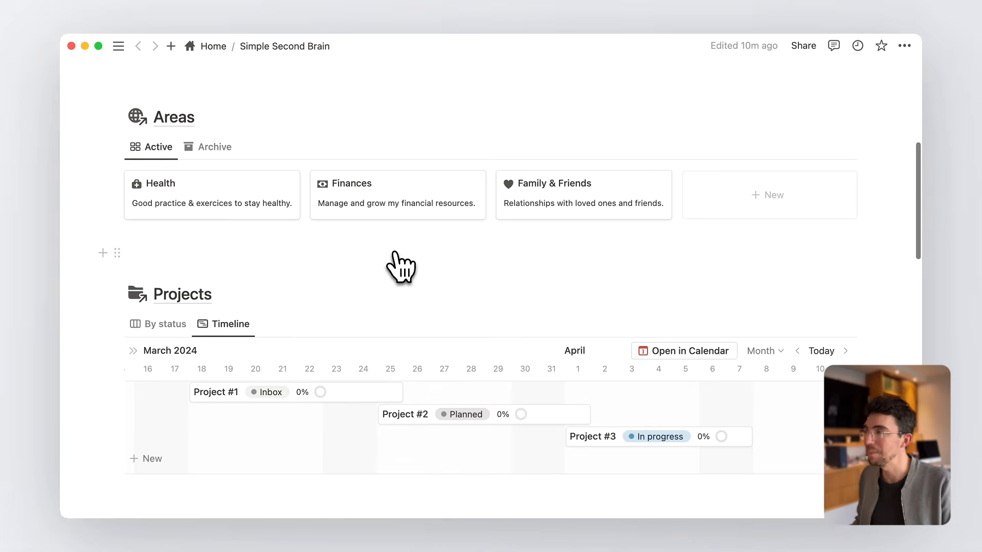
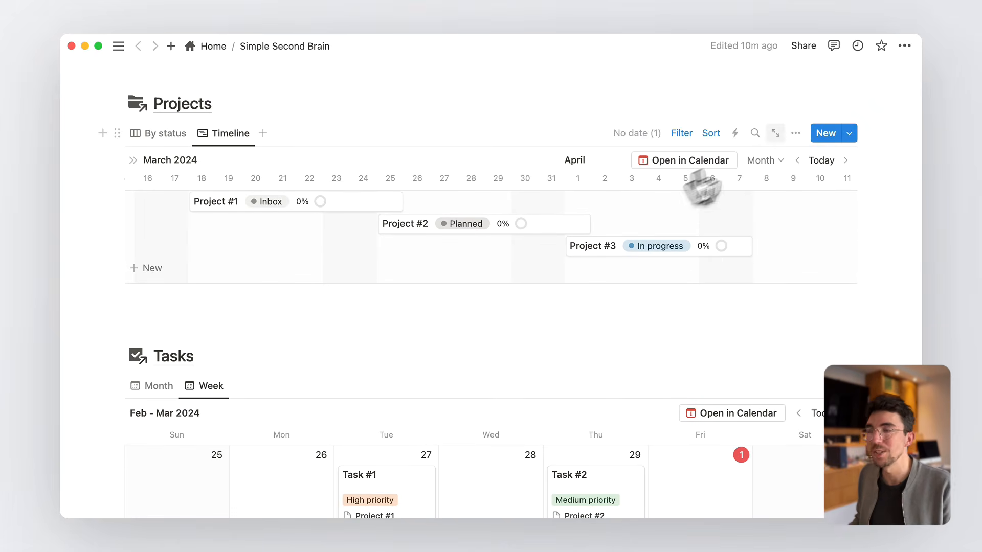
left_click(849, 134)
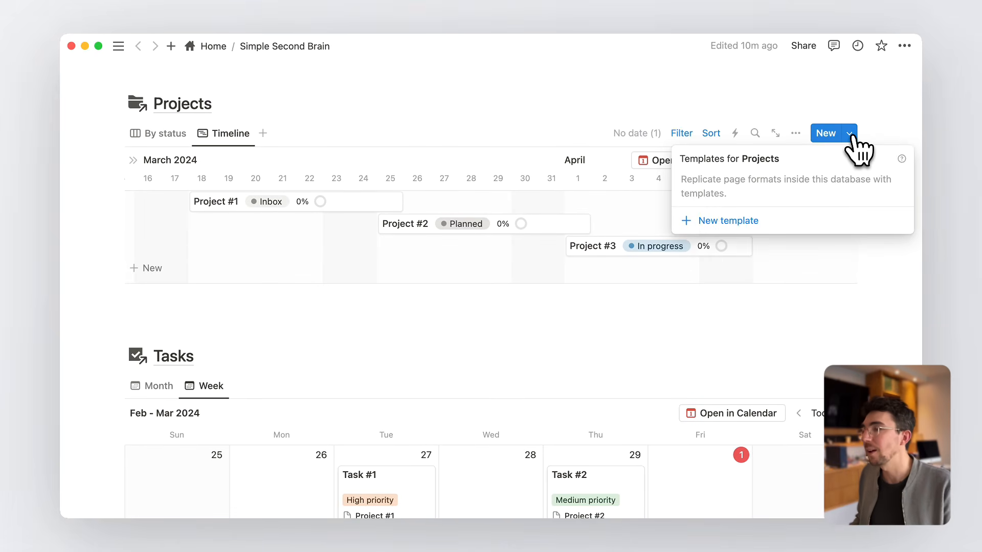
left_click(728, 221)
type("New project")
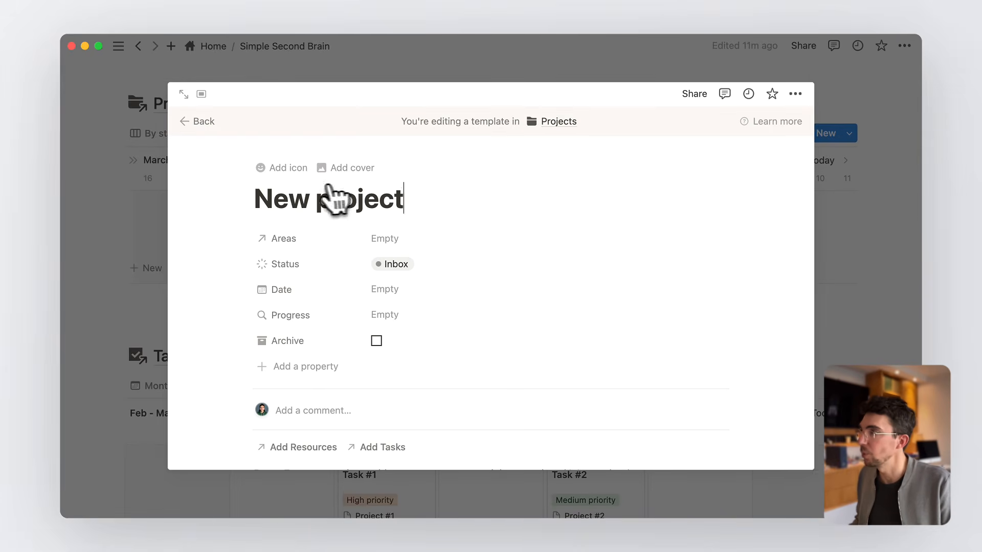
left_click(289, 168)
left_click(208, 280)
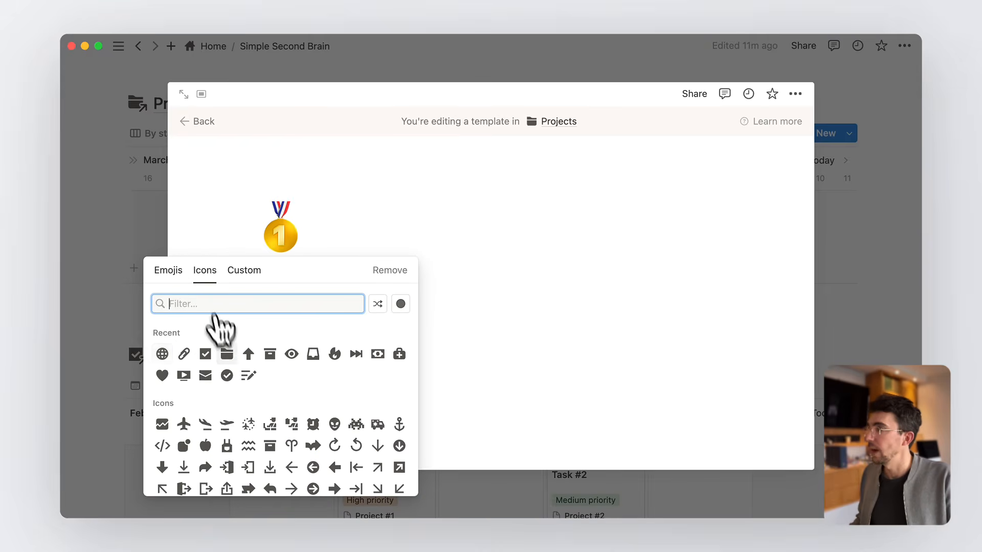
left_click(241, 362)
Open the New project template as a full page and turn on full width
left_click(185, 96)
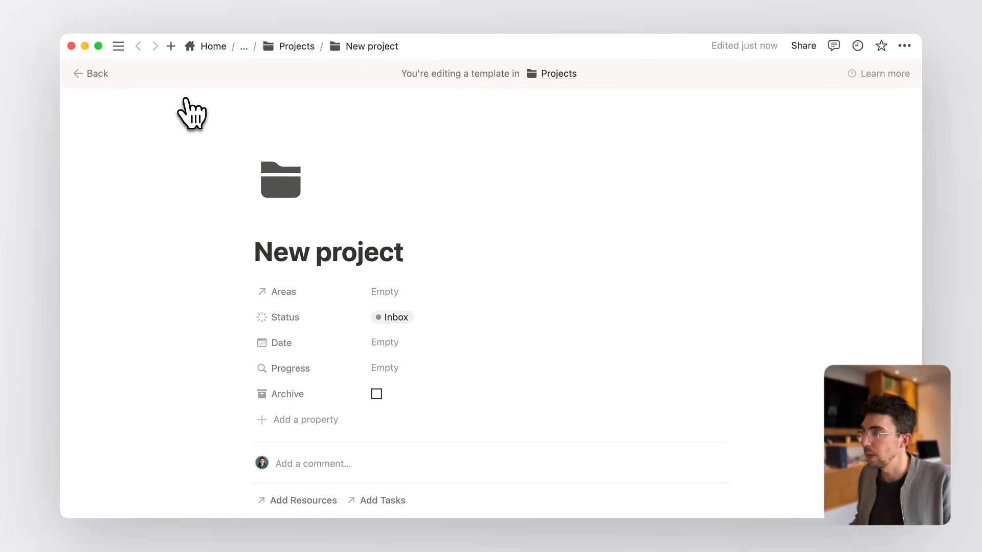
left_click(904, 46)
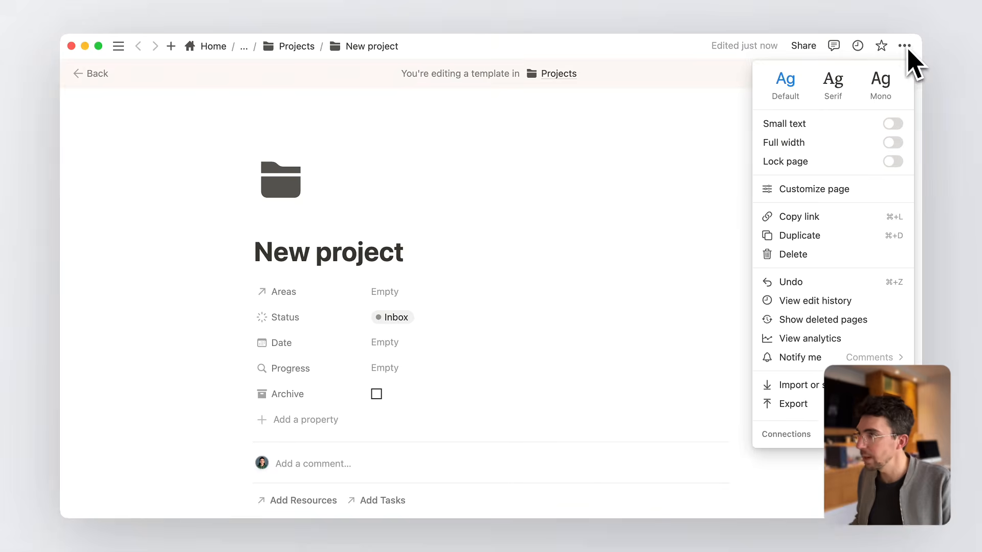
left_click(892, 149)
left_click(700, 153)
Add a level-2 heading reading Project tasks to the New project template's body, with an empty line below it
scroll(702, 153, "down", 5)
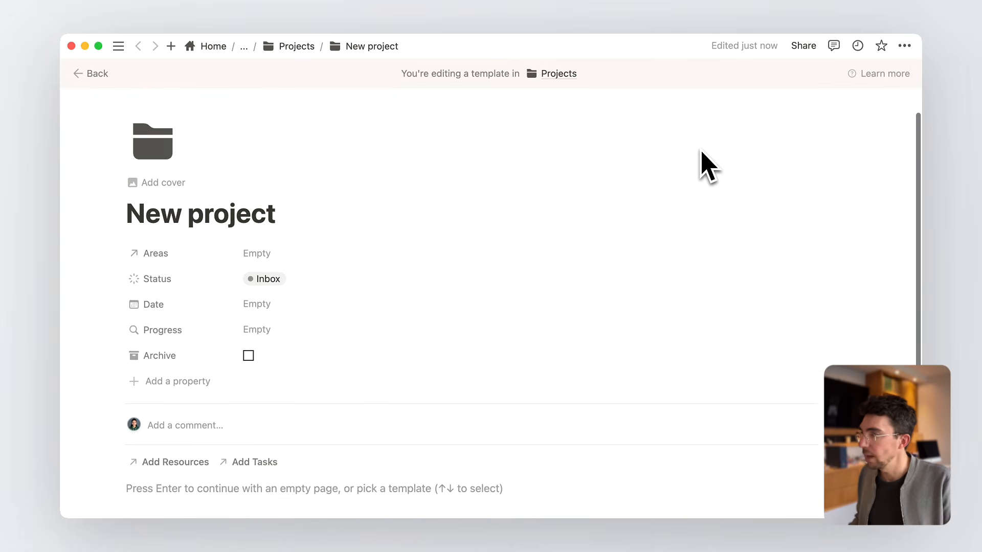
scroll(701, 165, "up", 3)
left_click(299, 445)
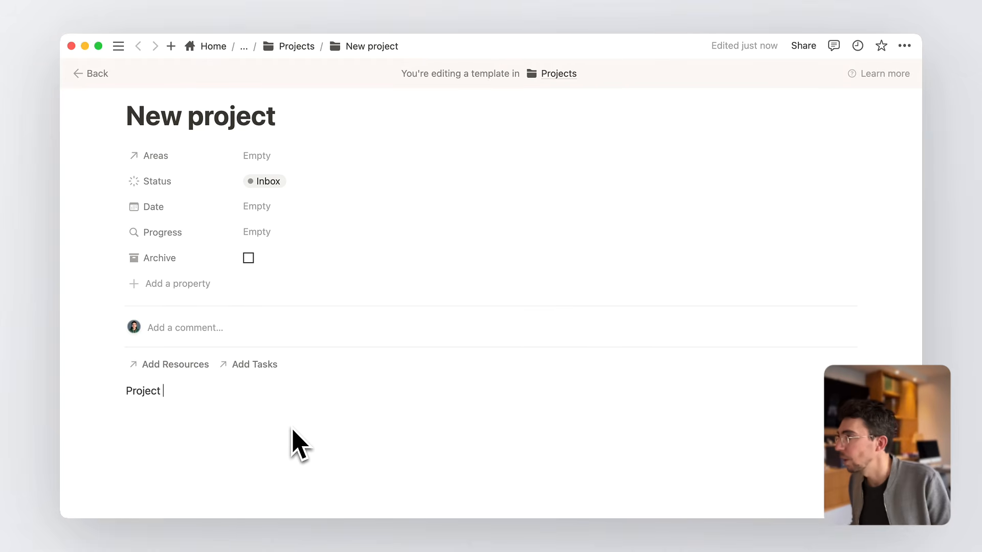
left_click(286, 434)
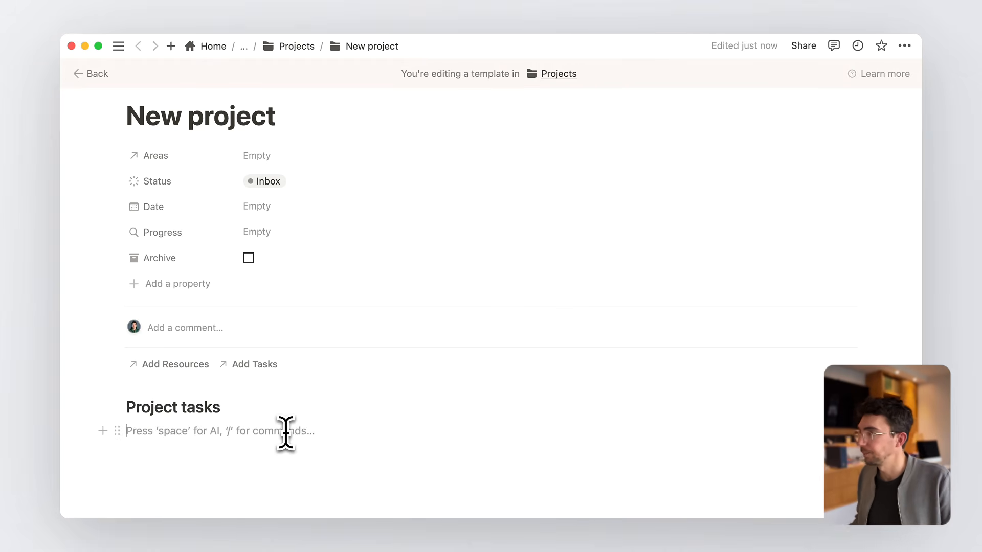
scroll(285, 433, "down", 2)
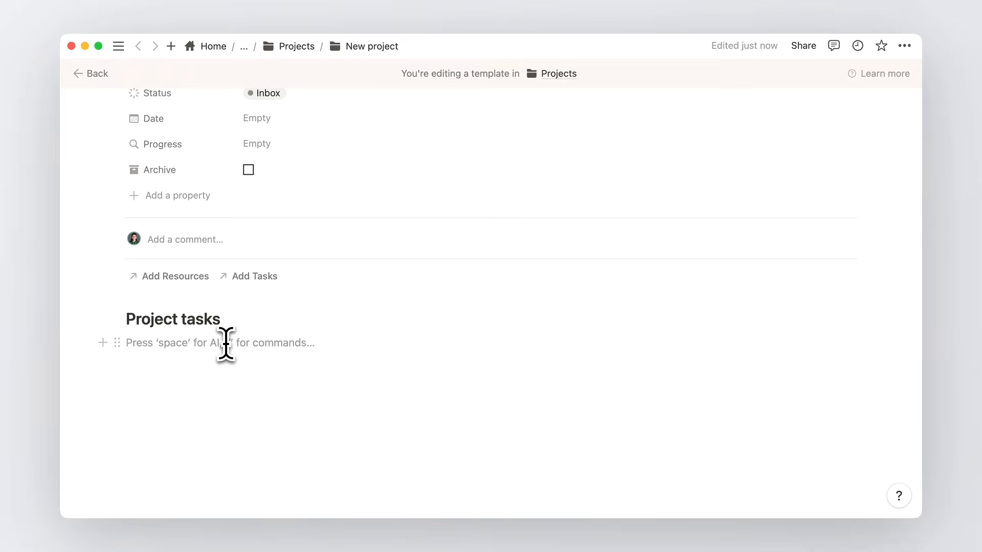
Insert a linked view of the Tasks database under Project tasks, copying its All view, and hide the database title
scroll(223, 342, "down", 3)
type("/linked")
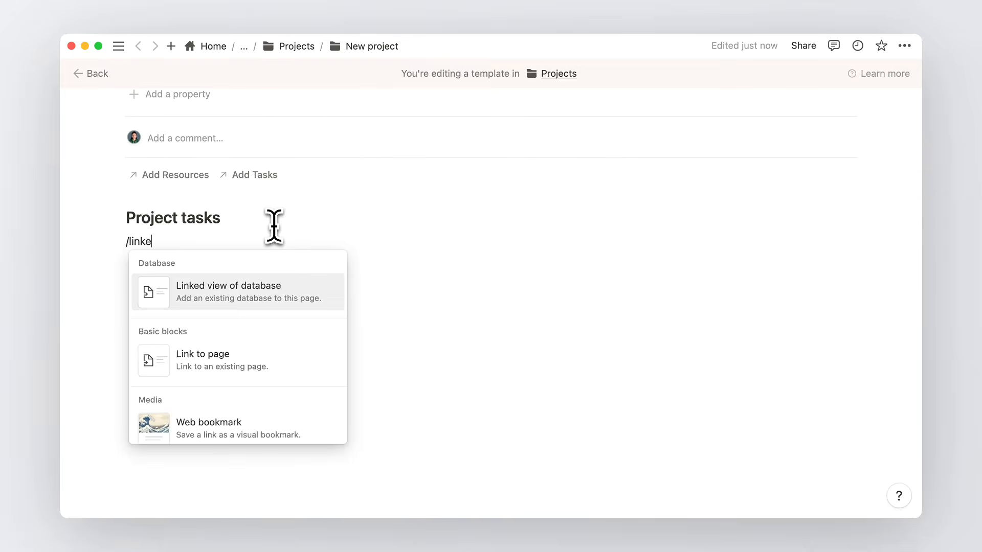
left_click(279, 284)
left_click(704, 216)
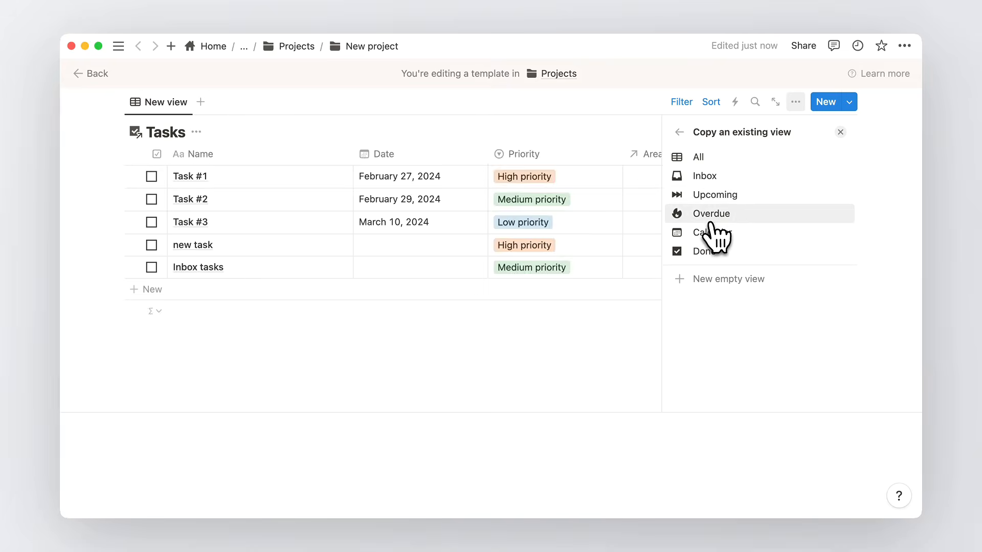
left_click(703, 156)
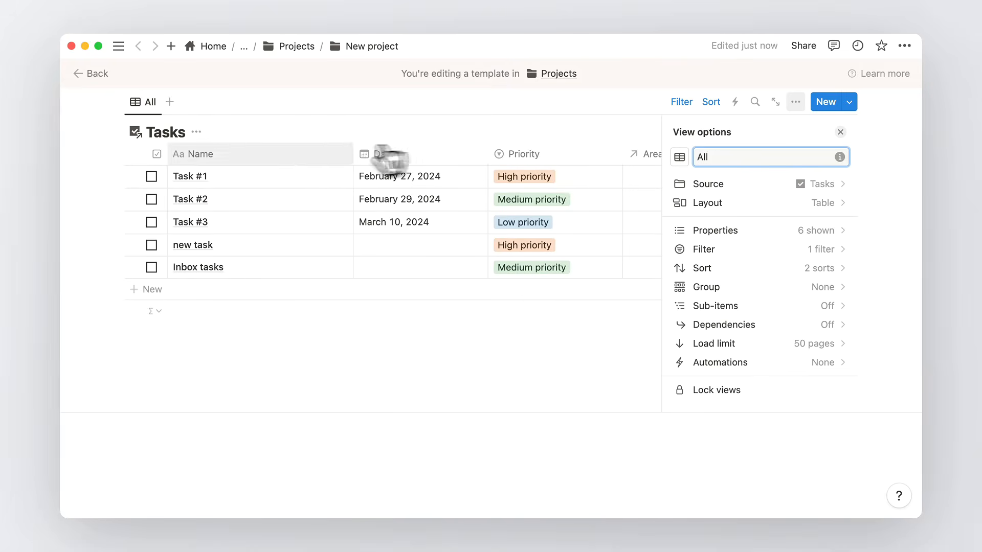
left_click(196, 132)
left_click(195, 201)
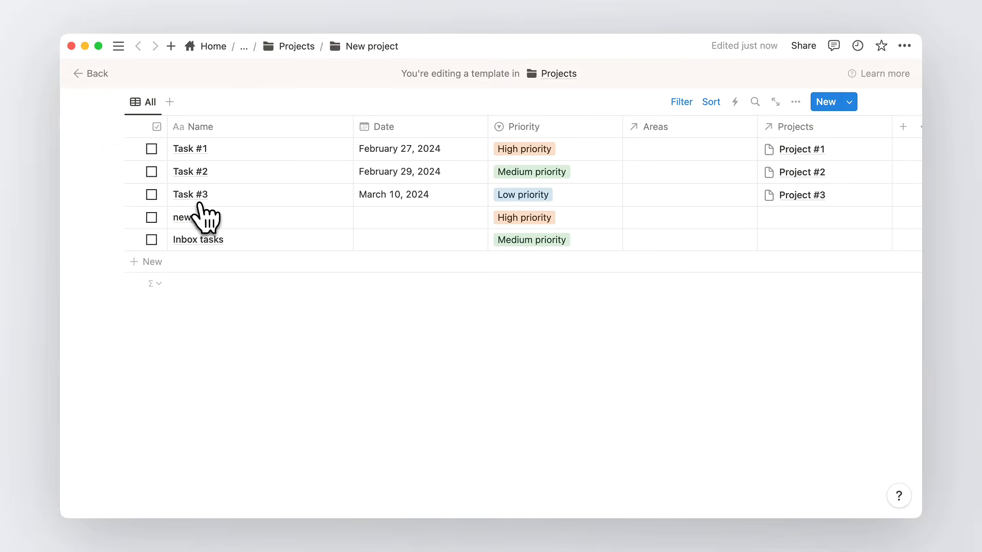
Hide the Projects column in the All view under Project tasks and filter the view to Projects containing the New project template
left_click(791, 127)
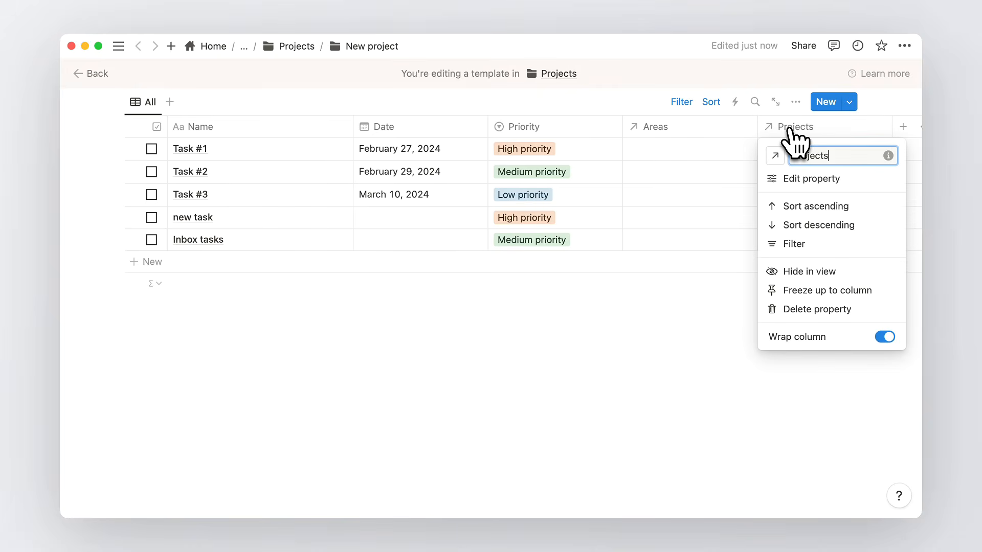
left_click(824, 273)
scroll(655, 358, "up", 3)
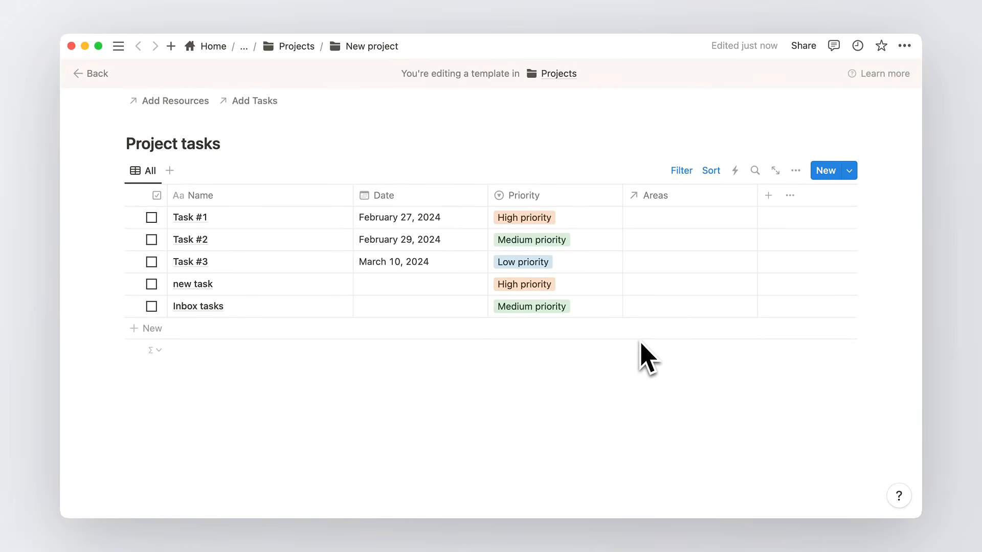
left_click(682, 171)
left_click(378, 201)
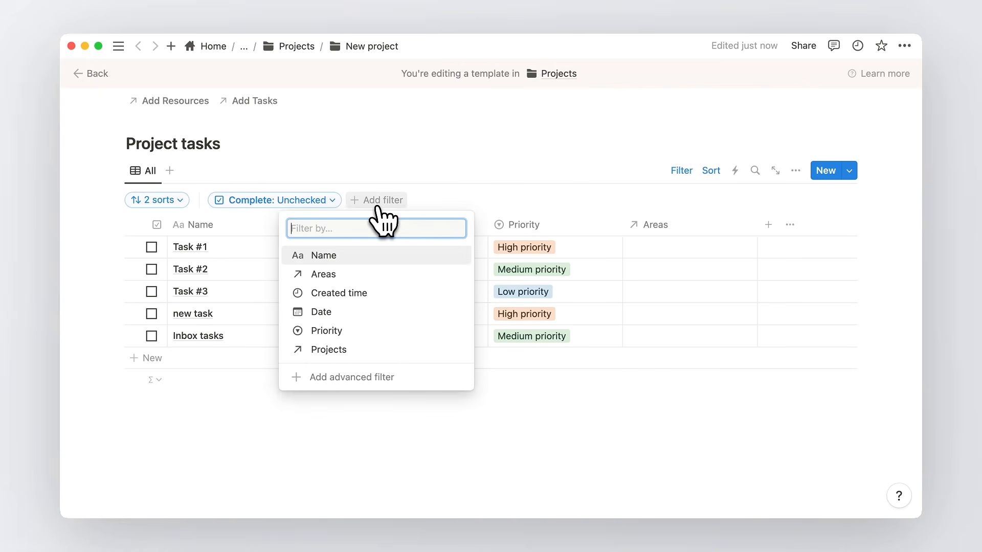
left_click(330, 350)
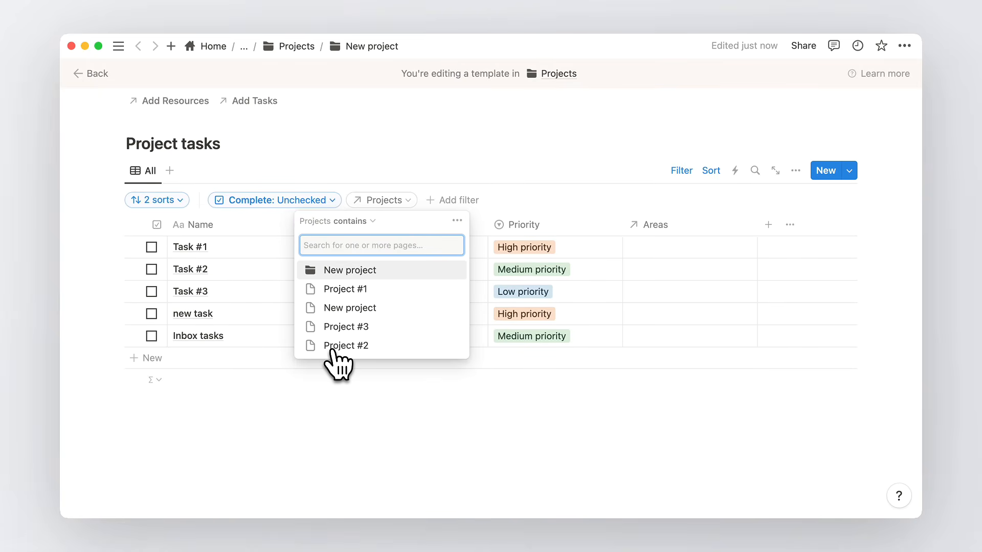
left_click(329, 269)
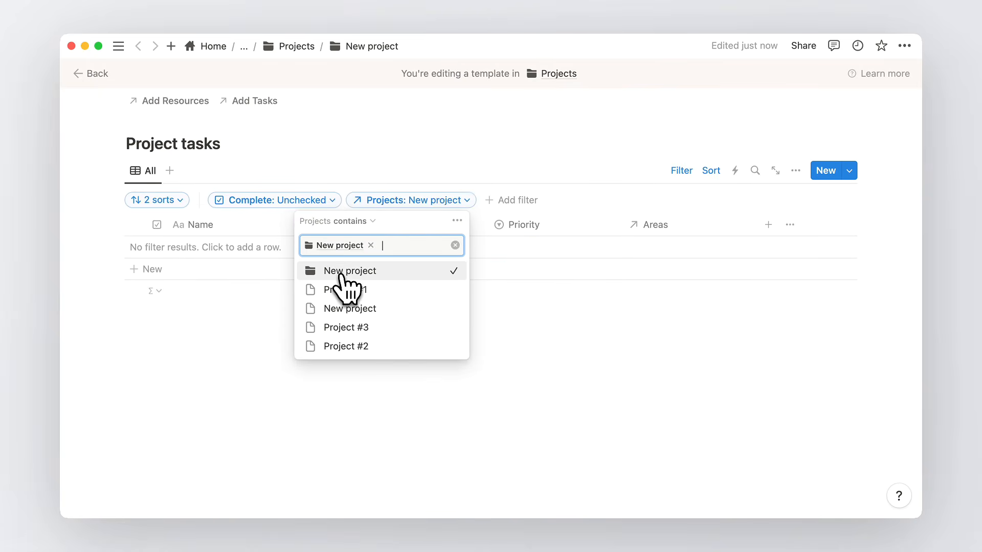
left_click(254, 335)
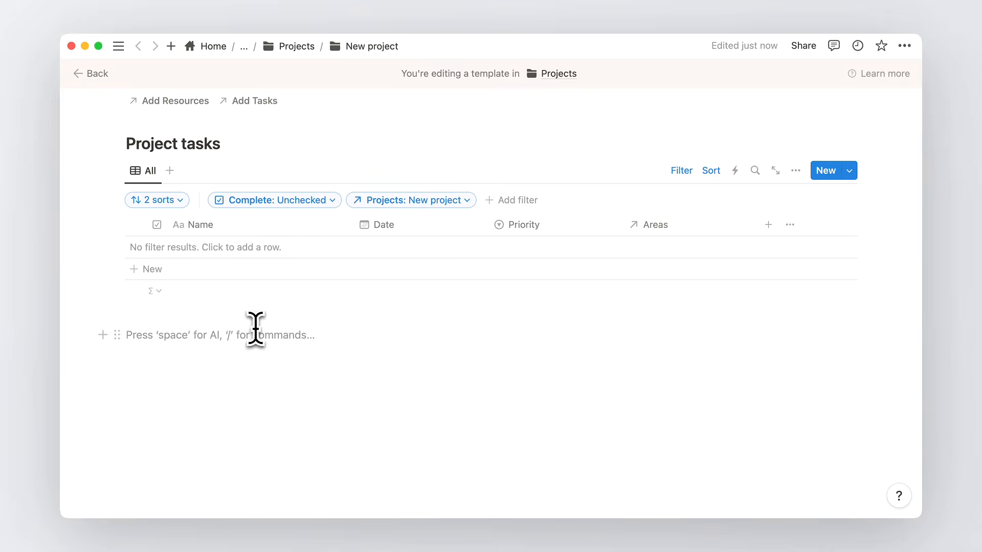
Add a second view to Project tasks by copying the Tasks database's Calendar view, and hide its database title
left_click(177, 177)
left_click(705, 260)
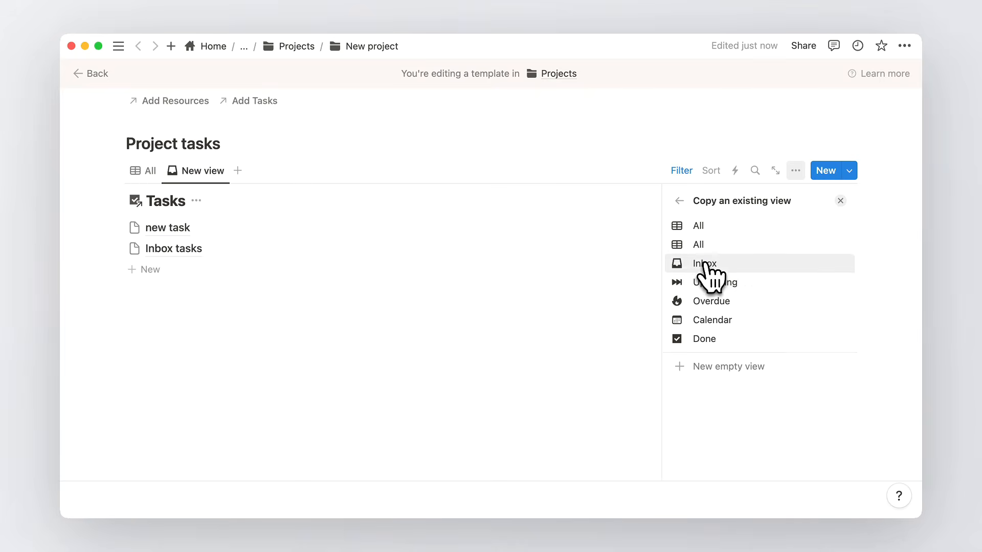
left_click(716, 321)
left_click(196, 201)
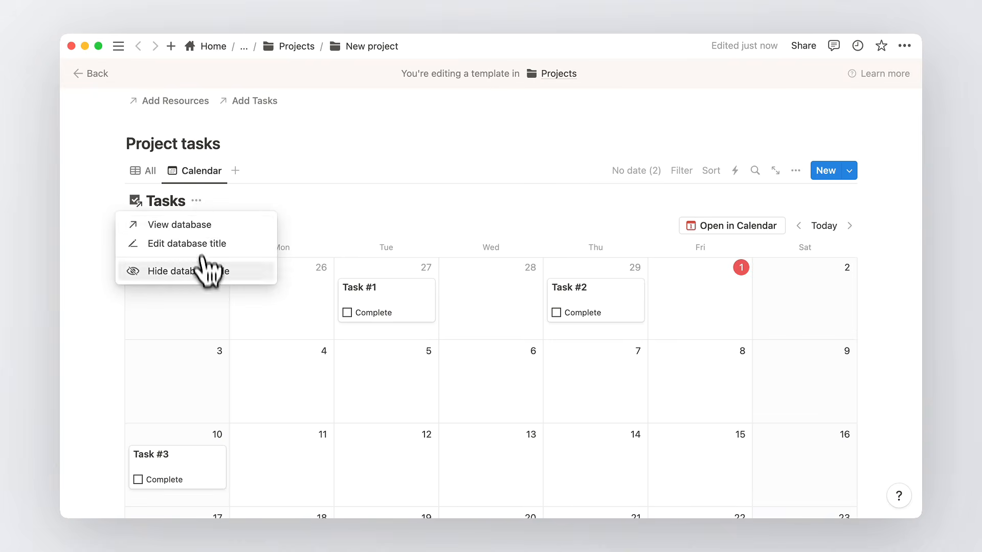
left_click(205, 269)
Filter the Calendar view under Project tasks to Projects containing the New project template
left_click(681, 171)
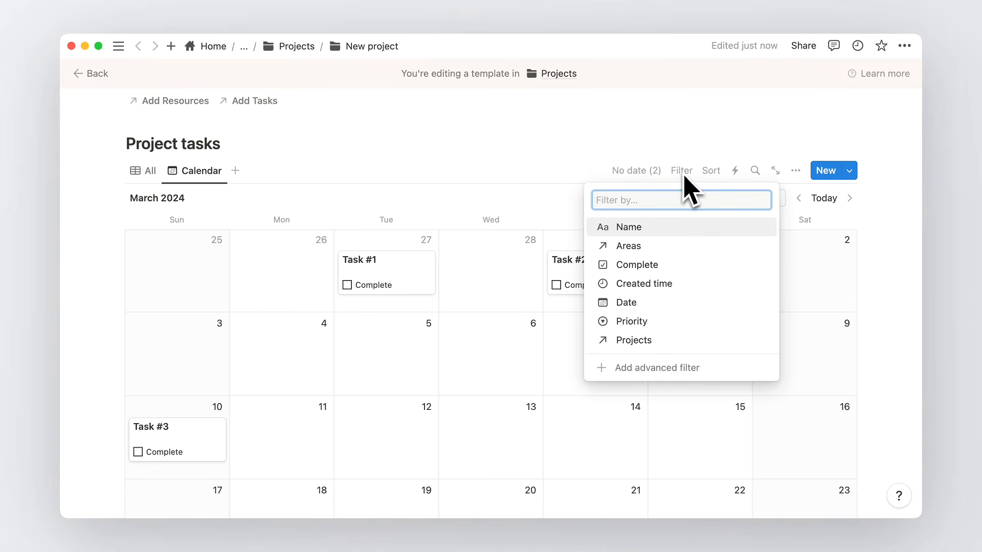
left_click(639, 340)
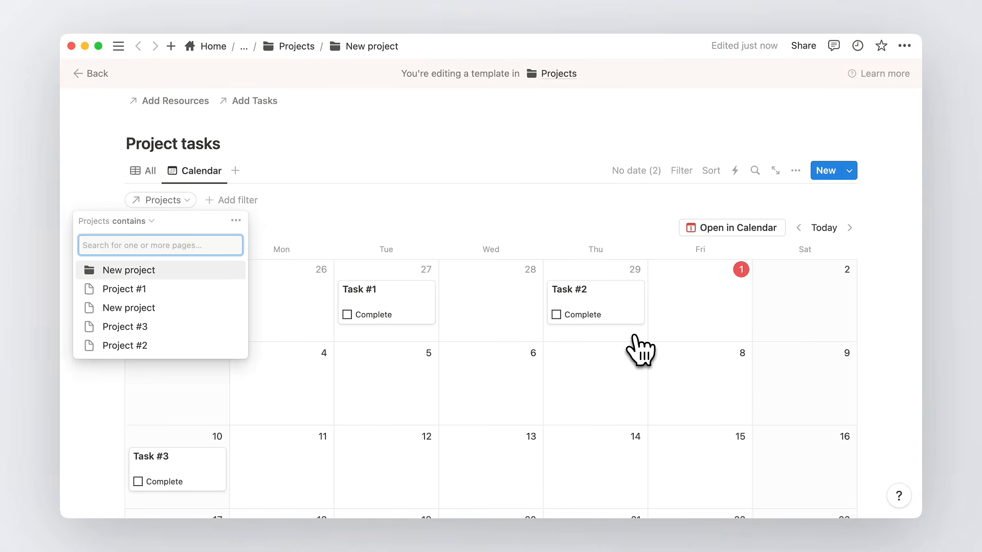
left_click(206, 272)
left_click(247, 177)
Add a third view to Project tasks by copying the Tasks database's Done view, and hide its database title
scroll(268, 149, "down", 8)
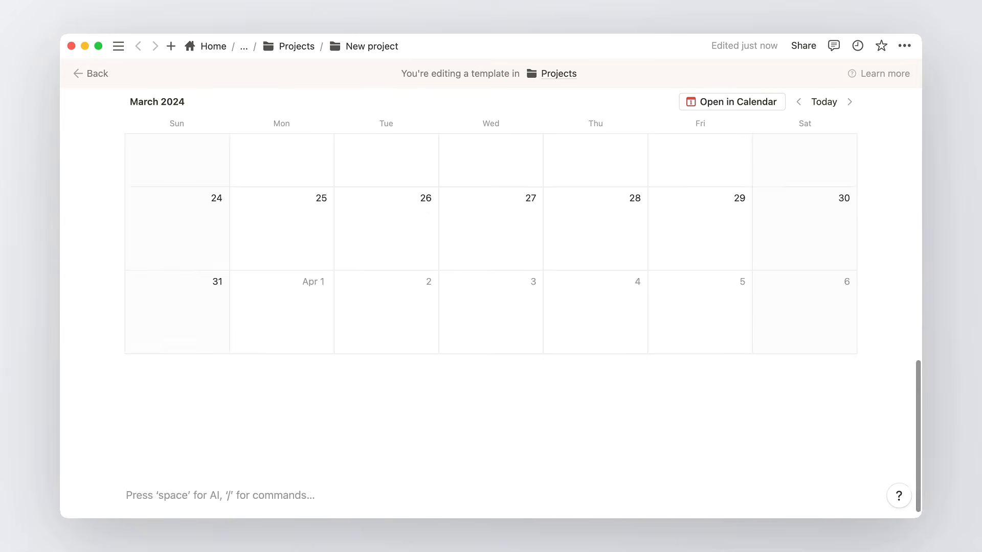
scroll(291, 226, "up", 8)
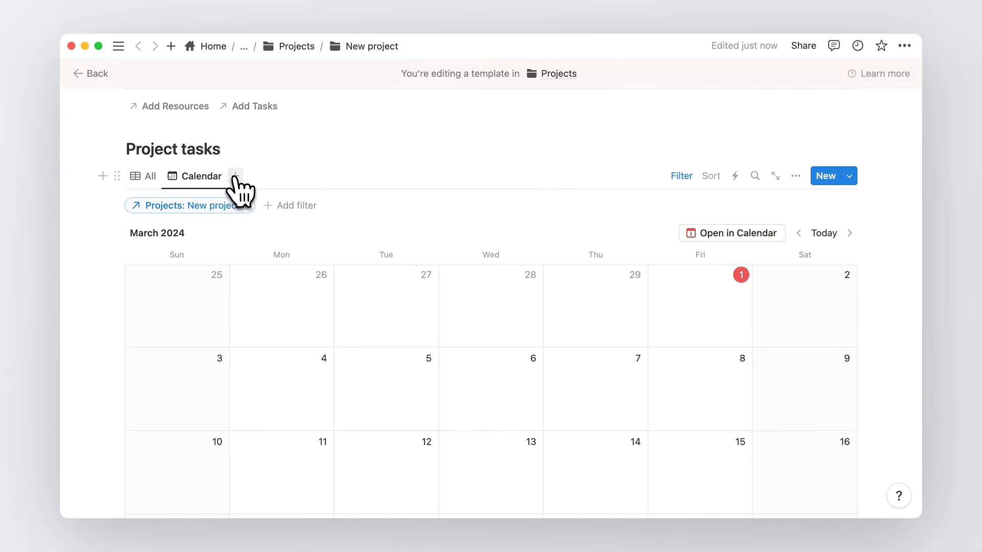
left_click(235, 177)
left_click(690, 264)
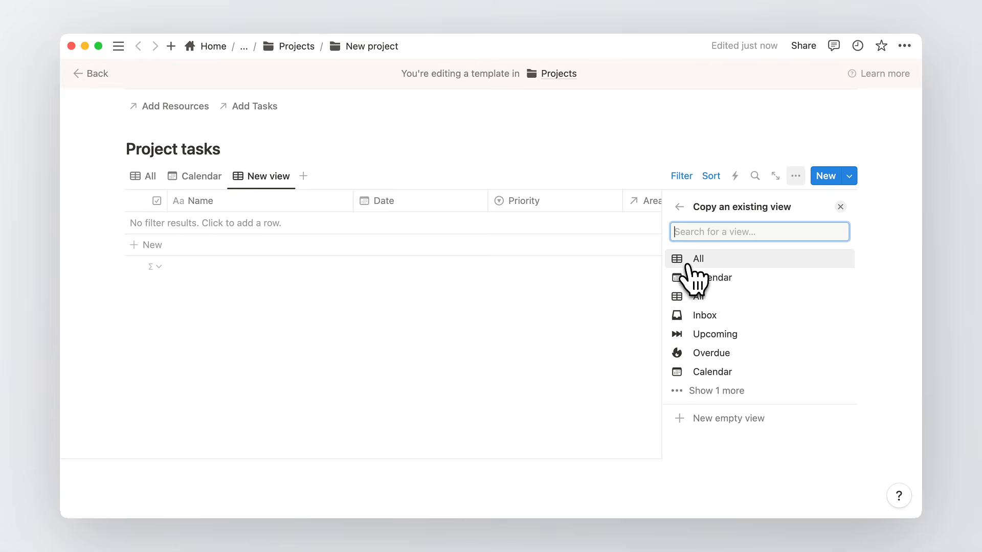
left_click(723, 391)
left_click(708, 364)
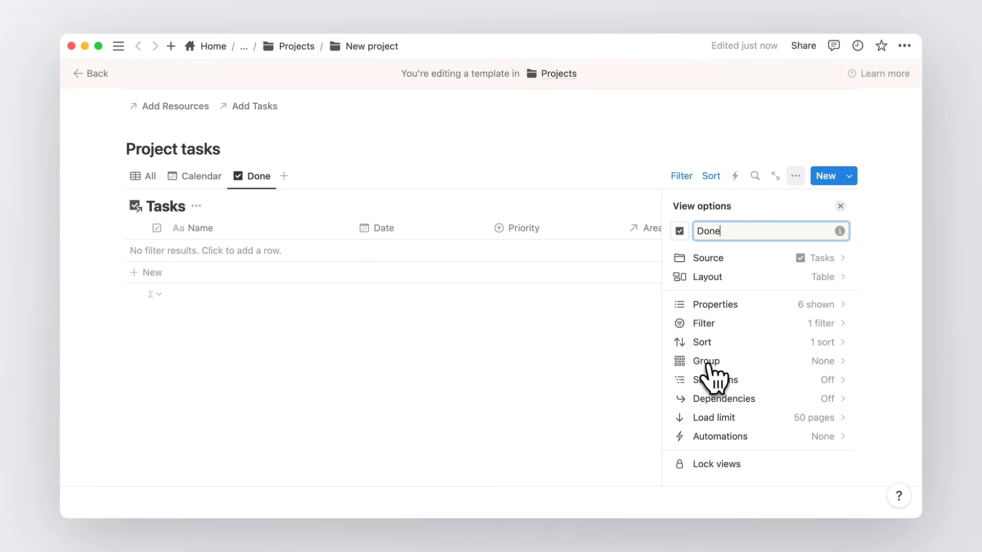
left_click(197, 206)
left_click(210, 278)
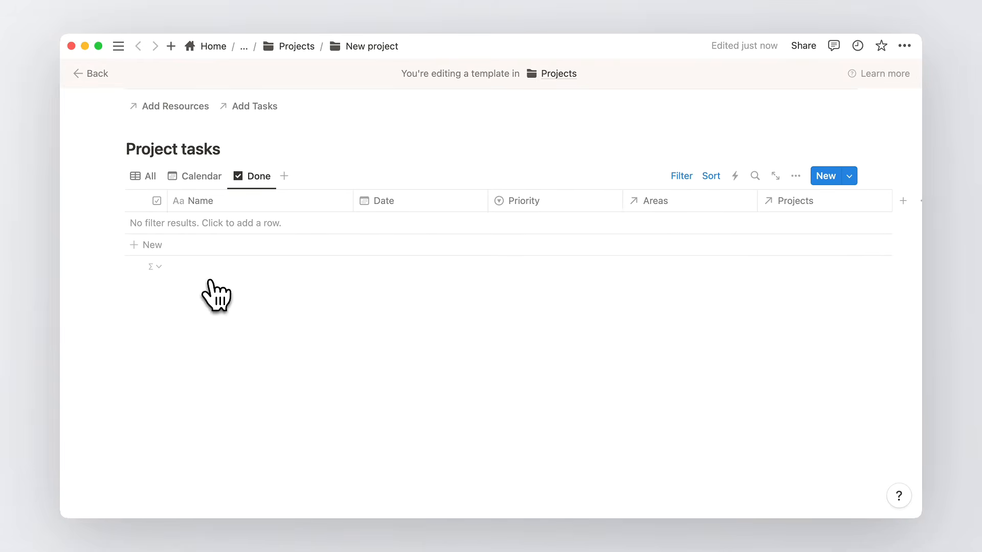
Add a filter to the Done view under Project tasks so that Projects contains the New project template
left_click(682, 176)
left_click(354, 205)
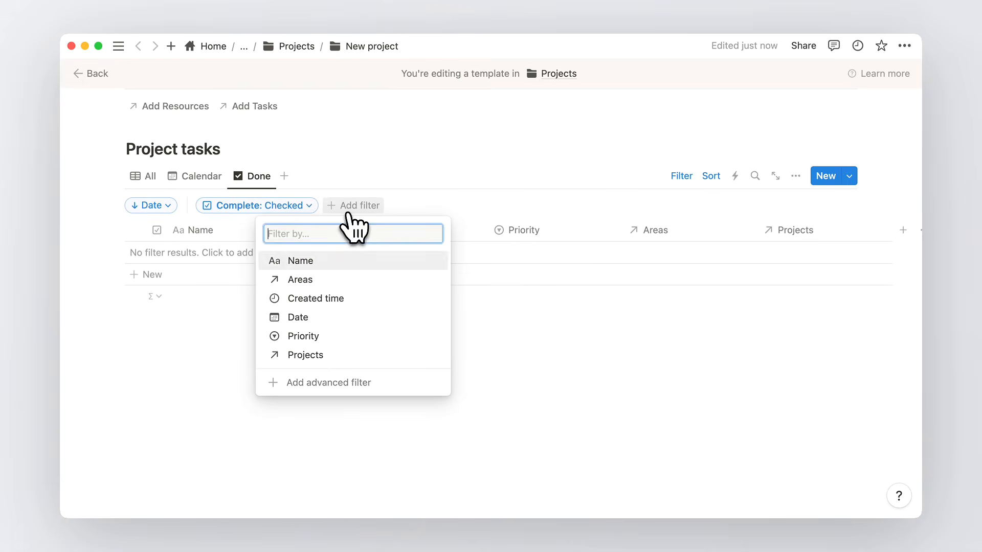
left_click(305, 355)
left_click(356, 274)
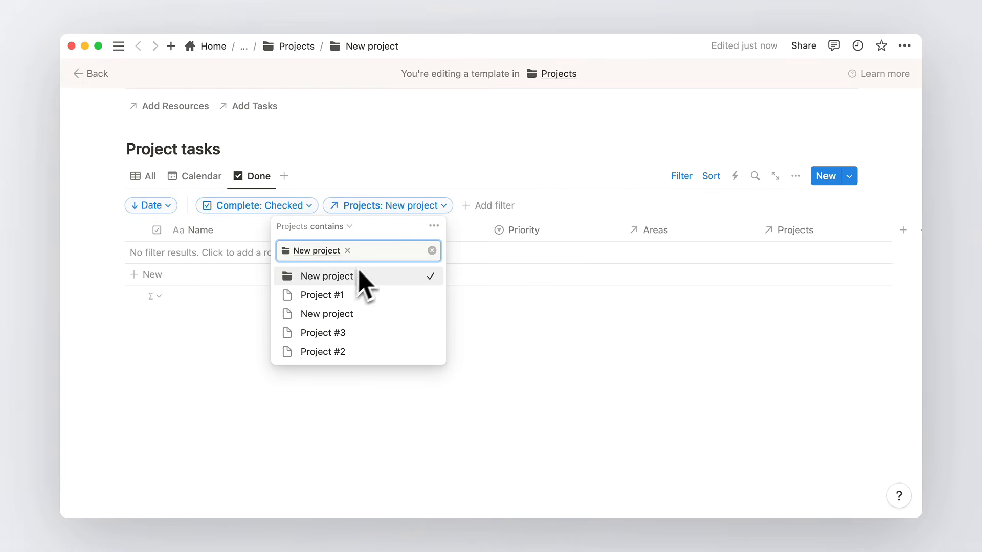
left_click(450, 185)
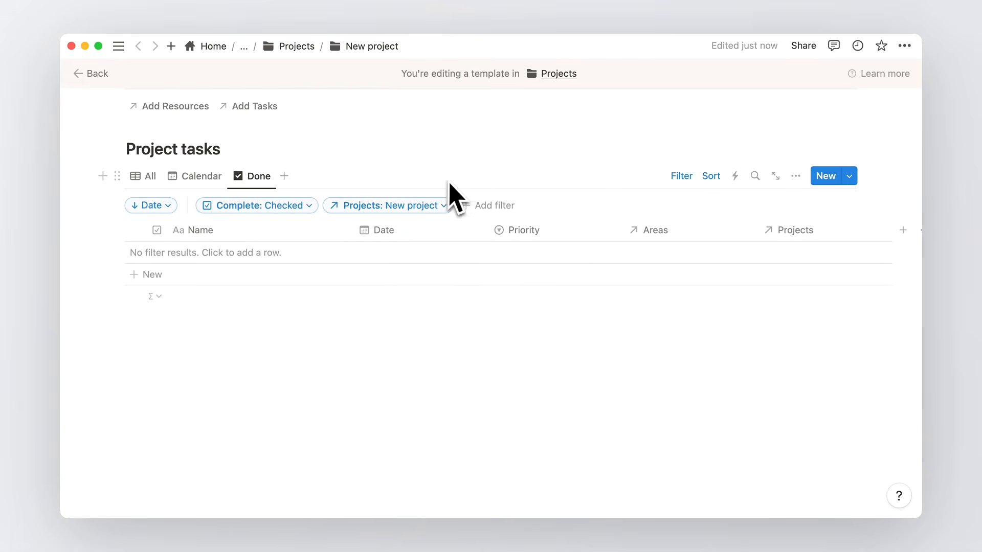
Add a level-2 heading reading Project resources below the tasks table, with an empty line beneath it
left_click(357, 358)
scroll(360, 355, "down", 2)
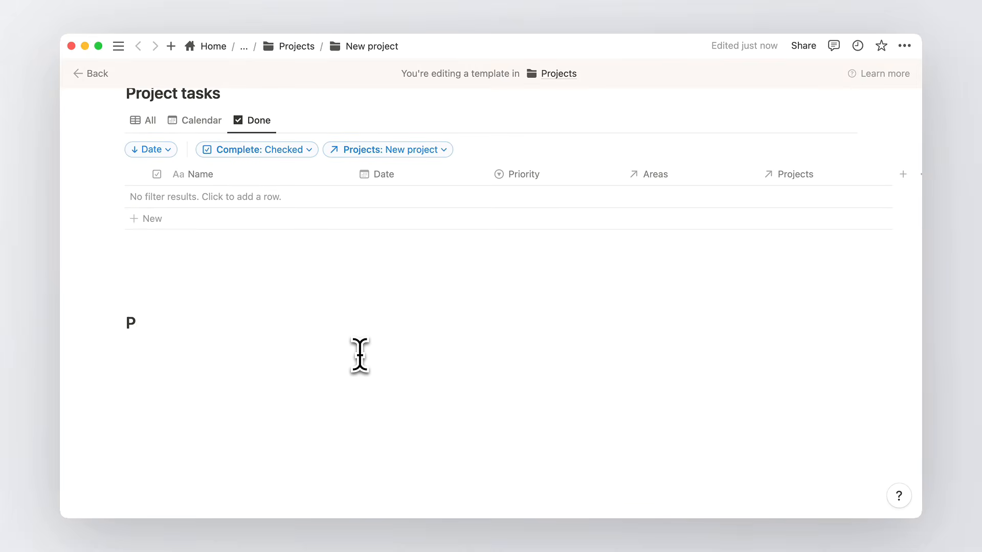
key("Return")
key("Return")
key("Return")
key("Return")
key("Return")
key("Return")
left_click(306, 346)
scroll(305, 344, "down", 3)
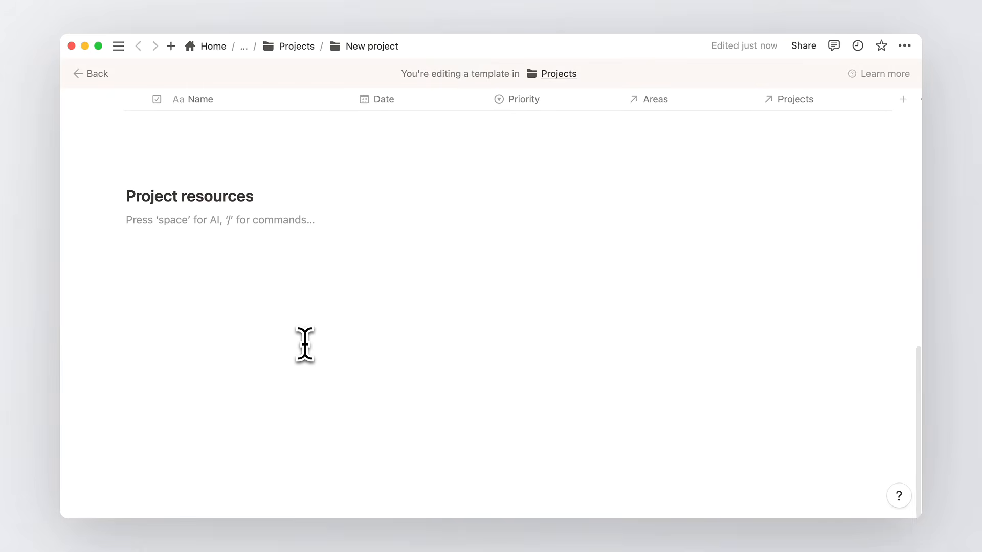
Insert a linked view of the Resources database under Project resources, copying its All view, and hide the database title
type("/linked")
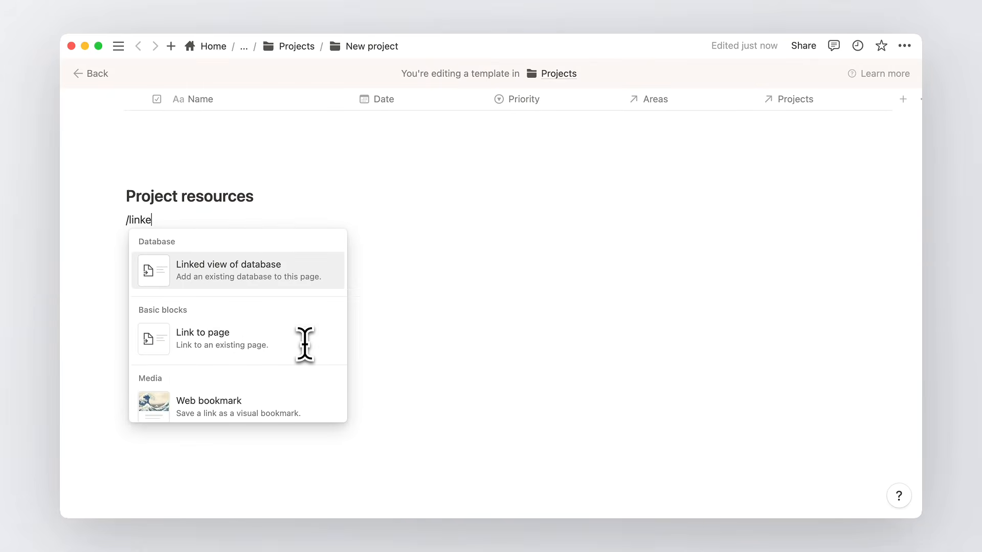
left_click(279, 284)
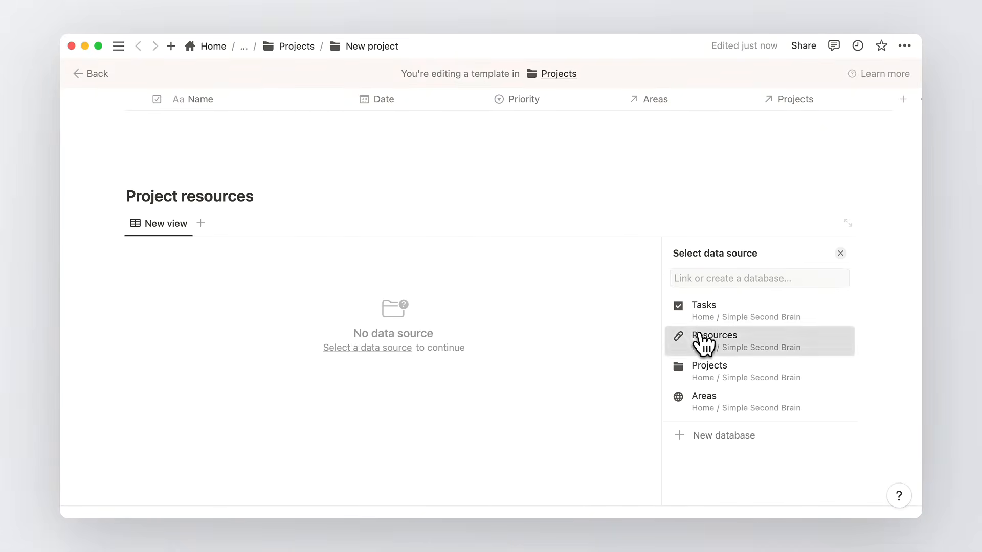
left_click(699, 334)
left_click(699, 279)
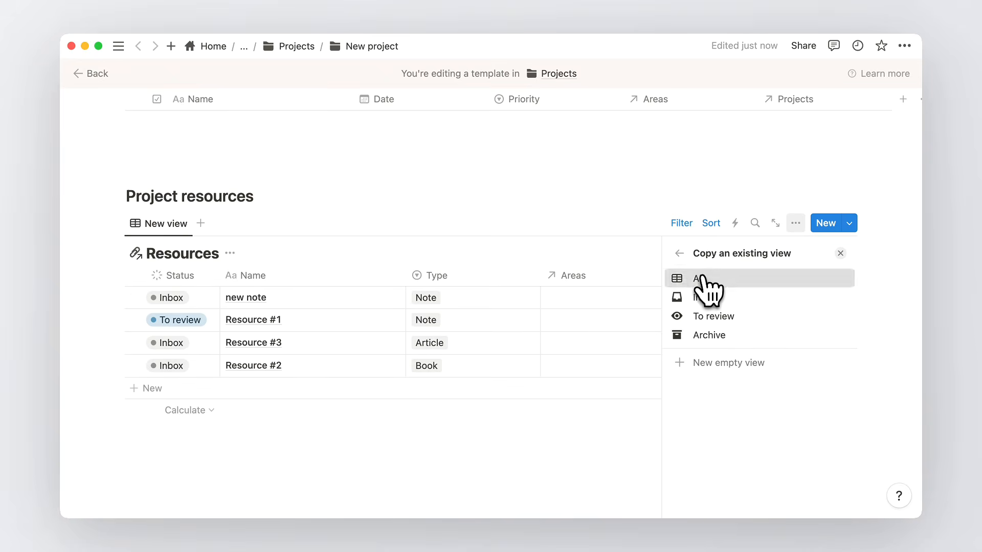
left_click(230, 254)
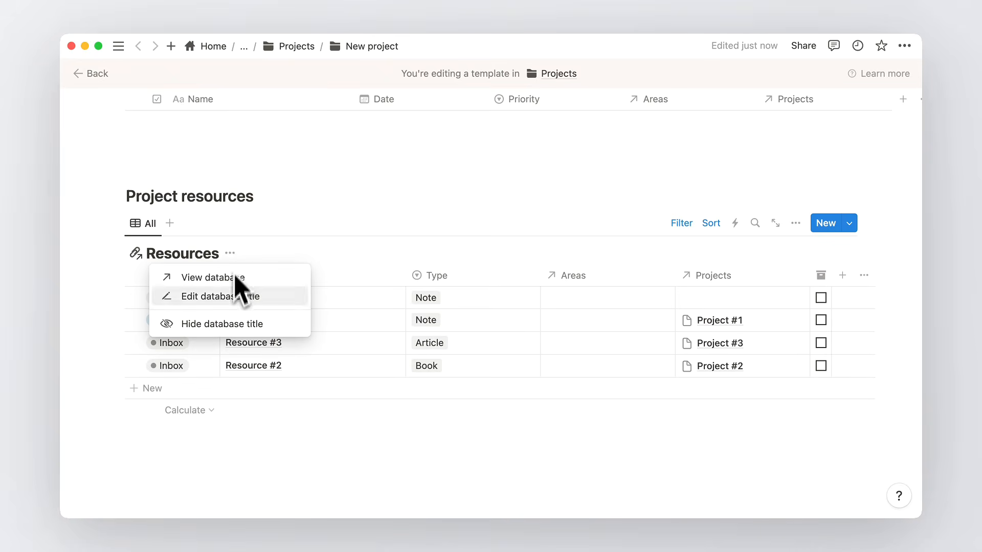
left_click(236, 323)
Add a filter to the All view under Project resources so that Projects contains the New project template
left_click(681, 223)
left_click(406, 252)
left_click(391, 364)
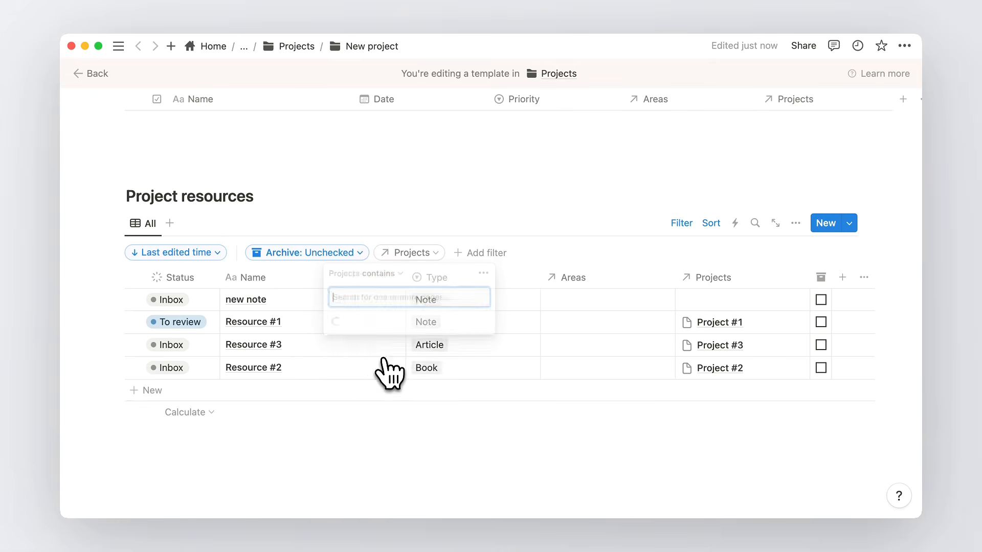
left_click(384, 323)
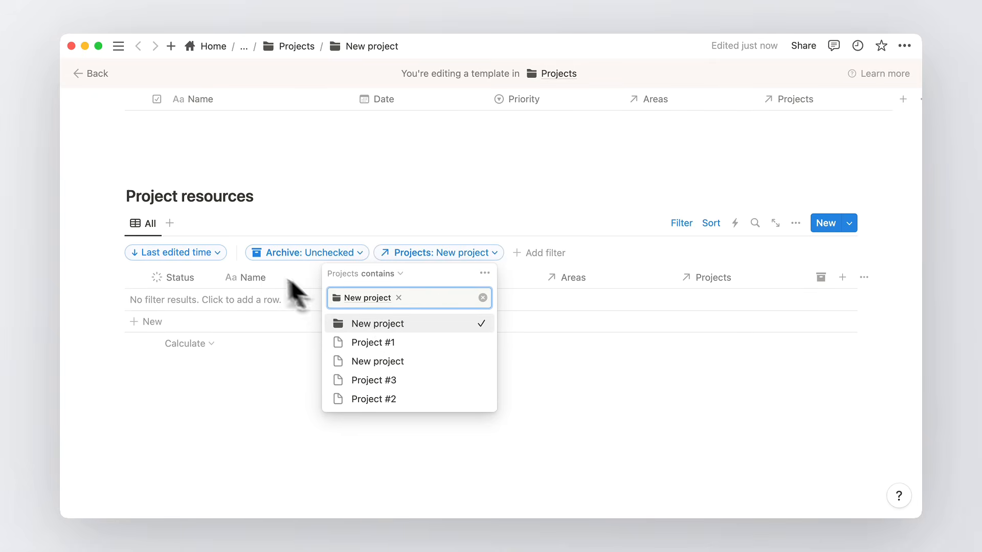
Add a second view to Project resources by copying the Resources database's Archive view, and hide its database title
left_click(170, 225)
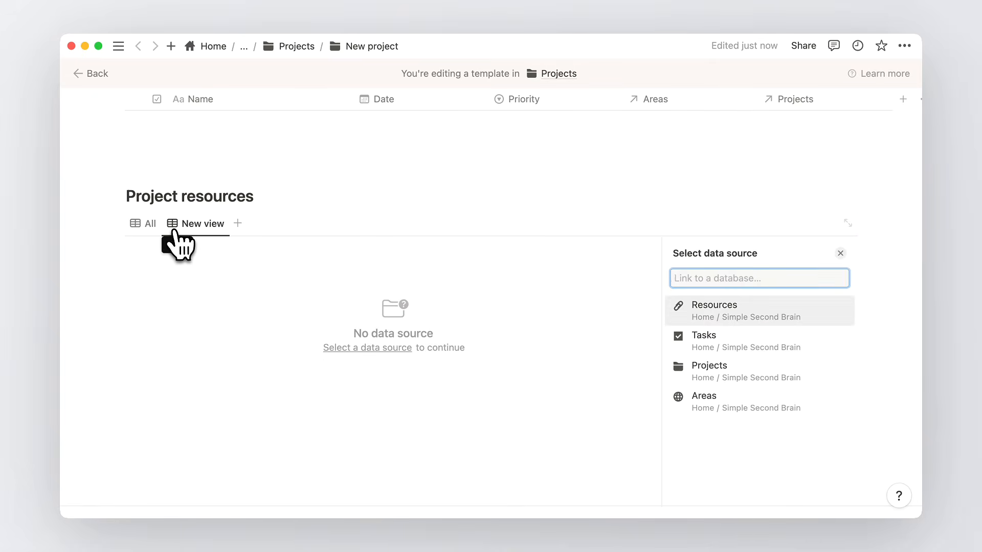
left_click(718, 319)
left_click(722, 353)
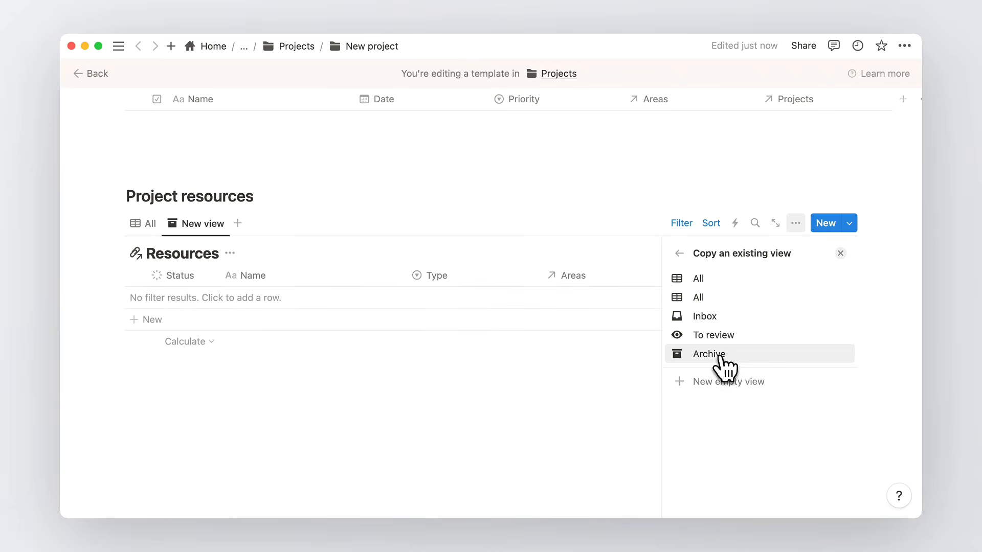
left_click(230, 253)
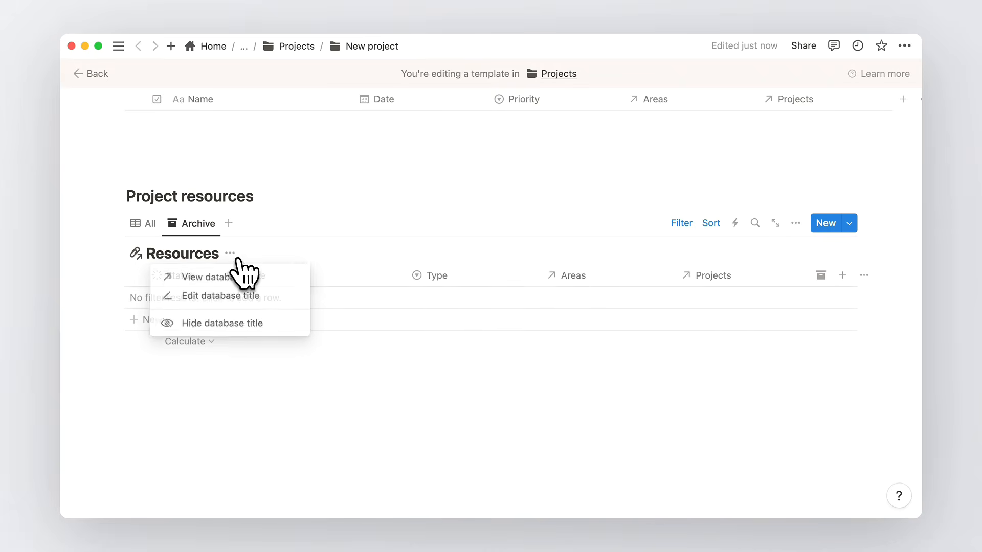
left_click(245, 322)
Add a filter to the Archive view under Project resources so that Projects contains the New project template, and return to the All view
left_click(682, 225)
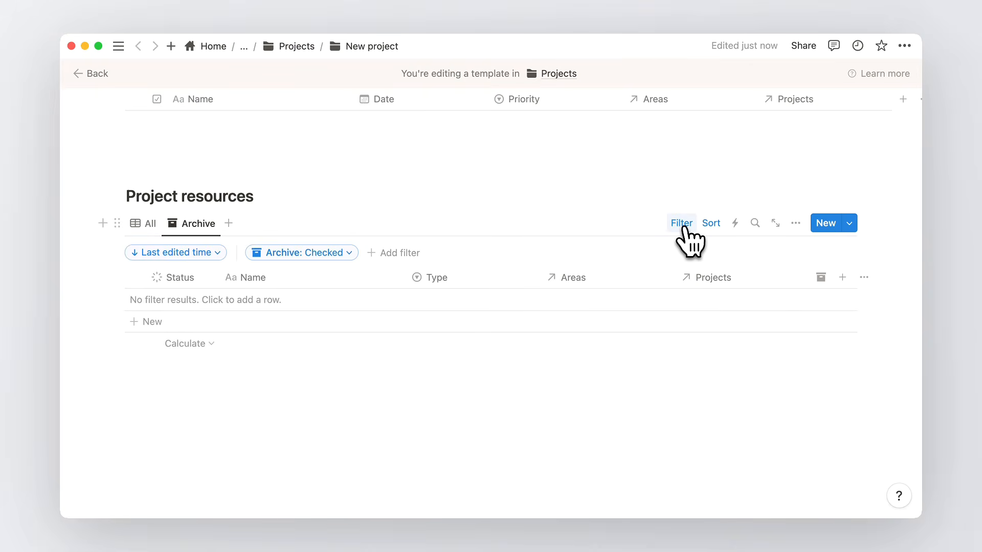
left_click(401, 253)
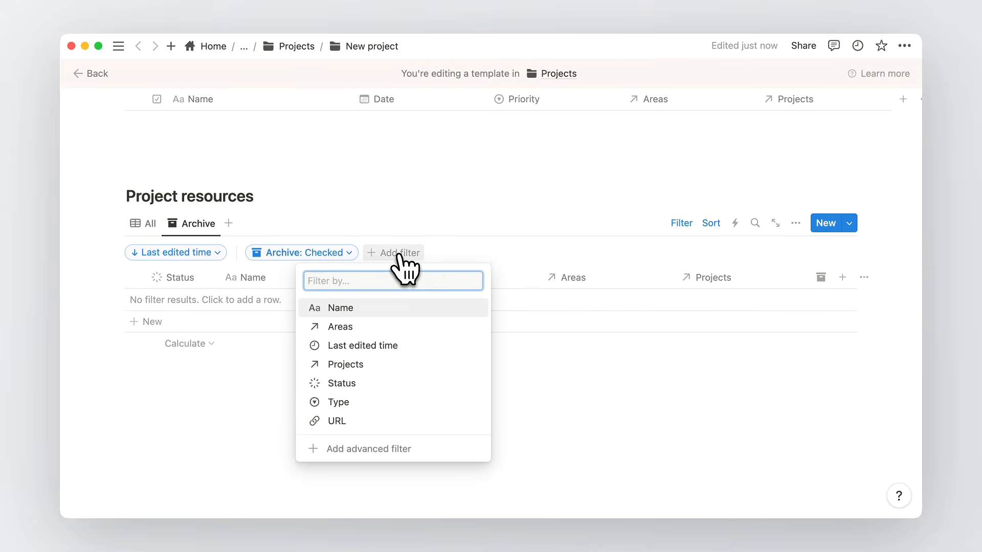
left_click(365, 363)
left_click(368, 324)
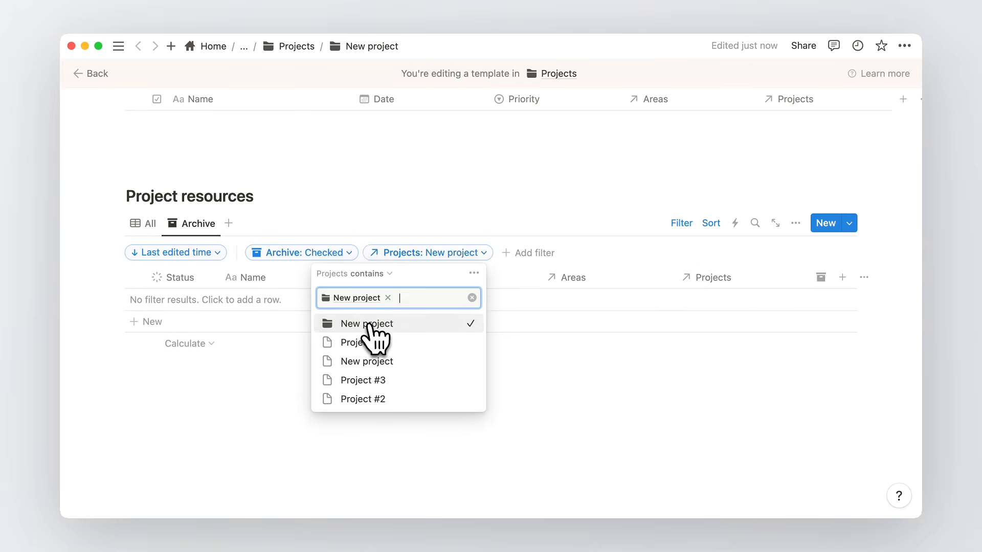
left_click(501, 211)
scroll(501, 209, "down", 1)
left_click(144, 202)
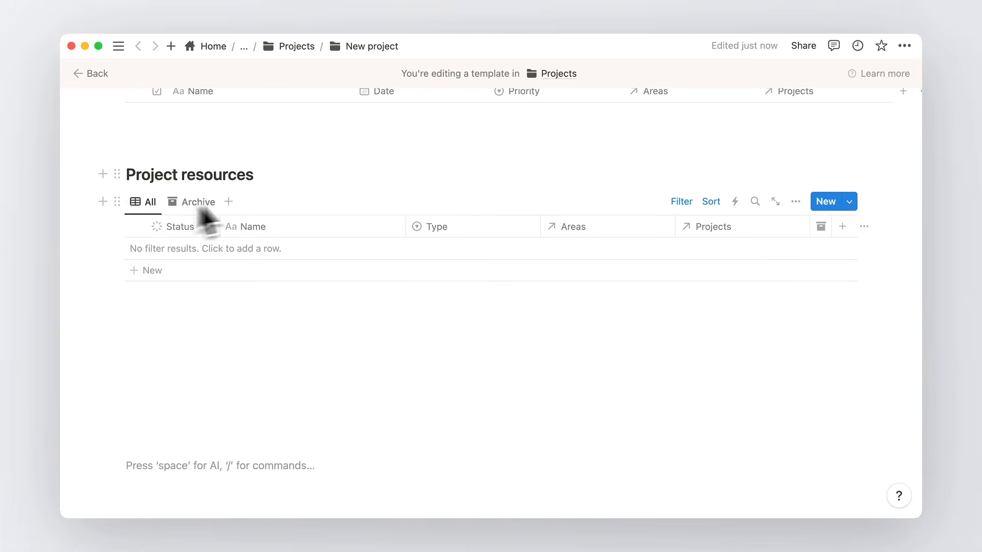
Leave the New project template editor and return to the Simple Second Brain dashboard
scroll(406, 193, "up", 5)
scroll(241, 212, "up", 7)
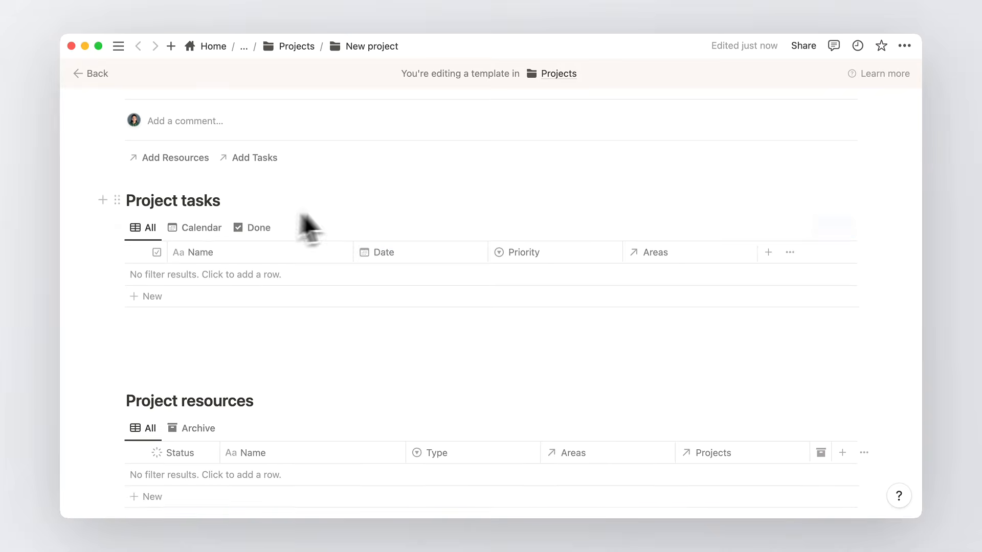
scroll(363, 225, "up", 2)
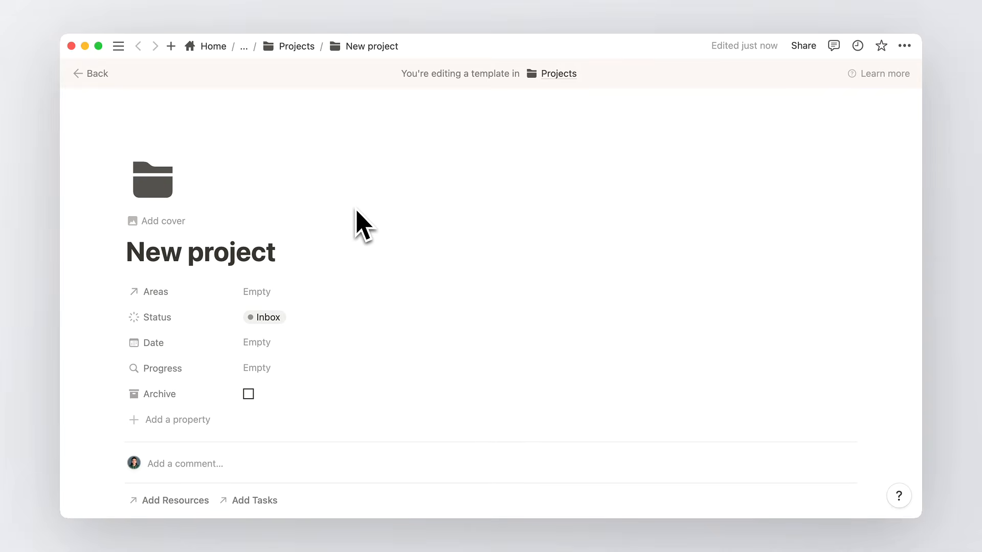
left_click(96, 77)
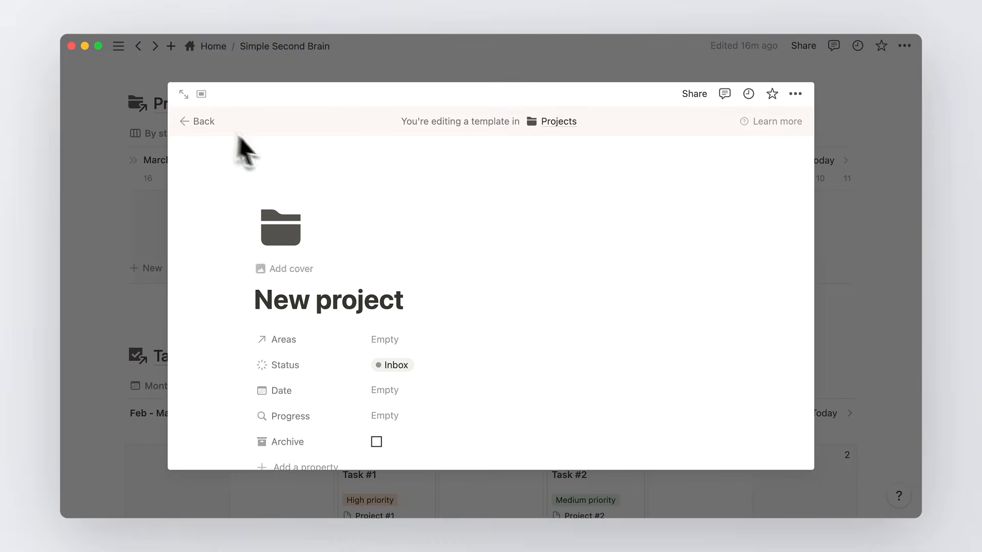
left_click(210, 126)
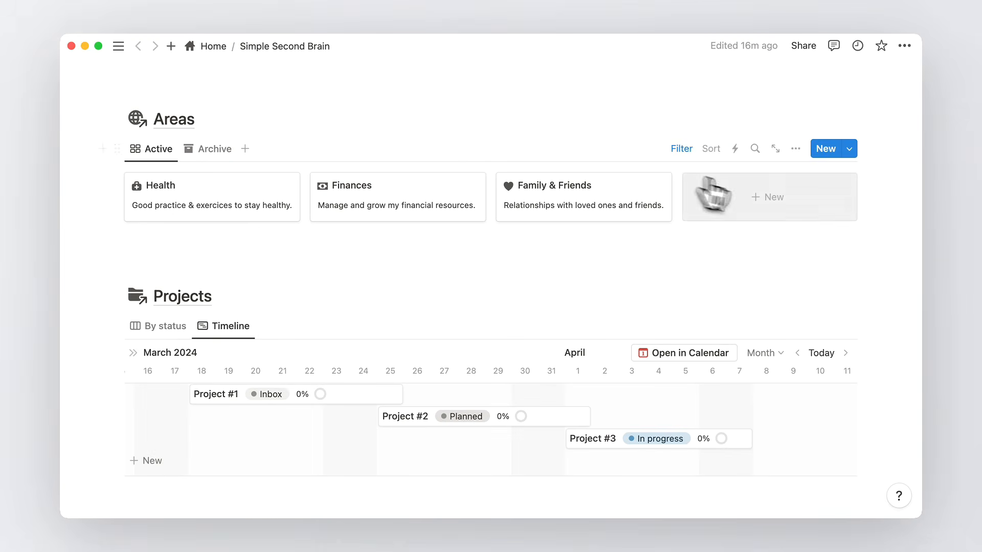
Set the New project template as the default for all views in Projects
scroll(852, 307, "down", 5)
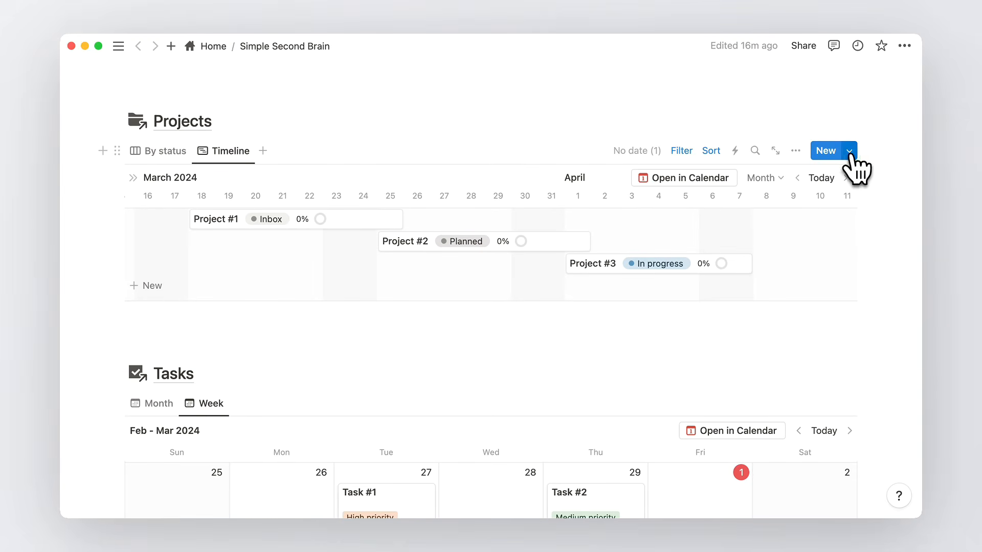
left_click(849, 151)
left_click(899, 199)
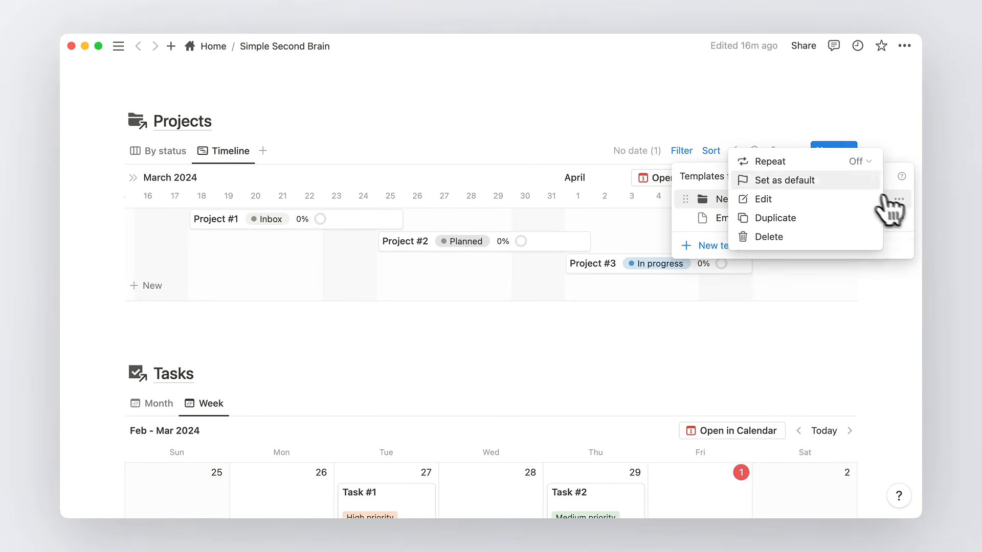
left_click(837, 182)
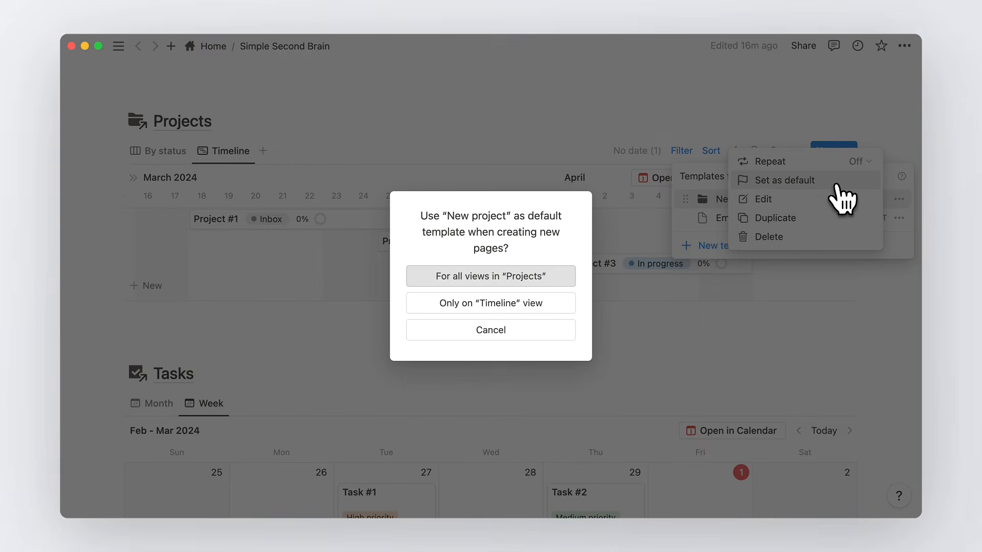
left_click(564, 287)
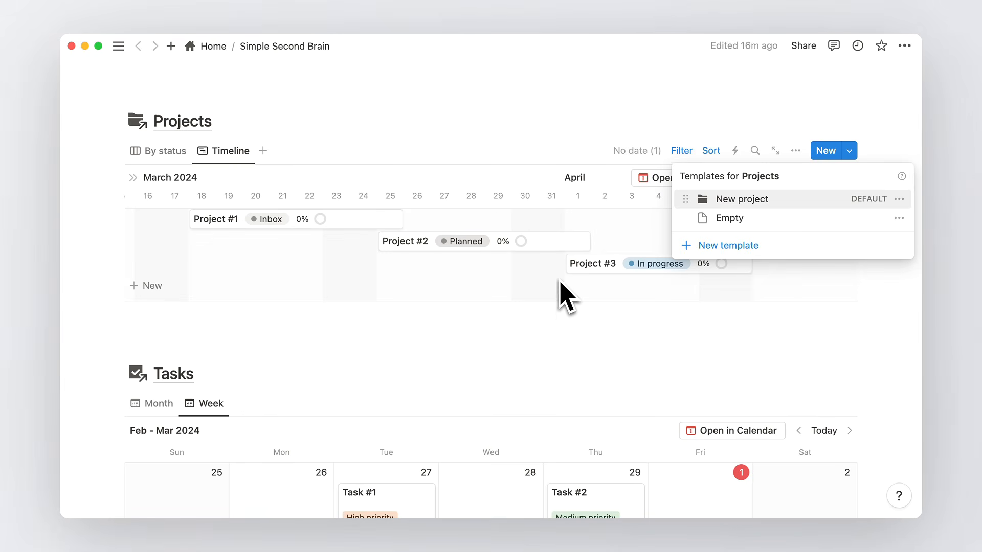
left_click(576, 331)
Check which template the New project button in the Menu section uses when adding a page to Projects
scroll(578, 332, "up", 15)
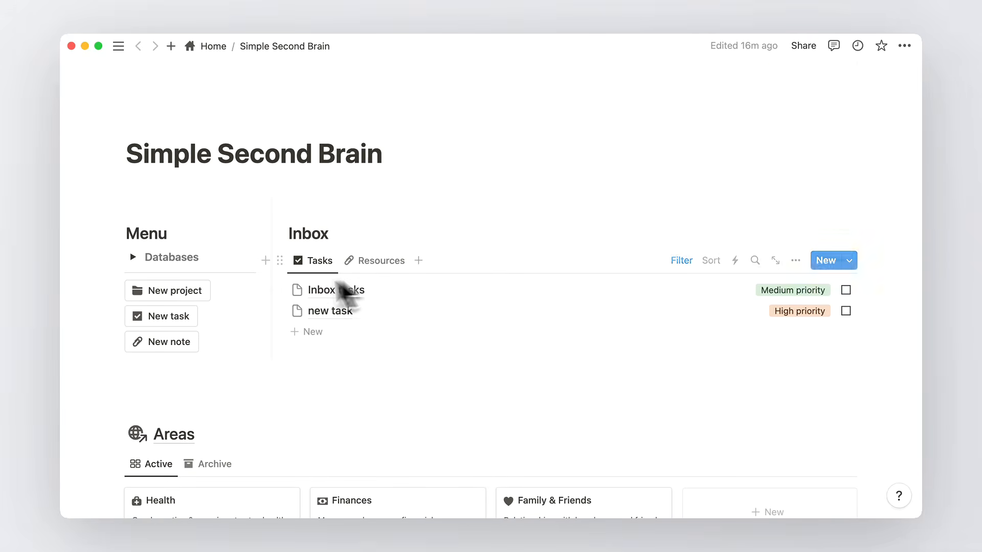
left_click(219, 291)
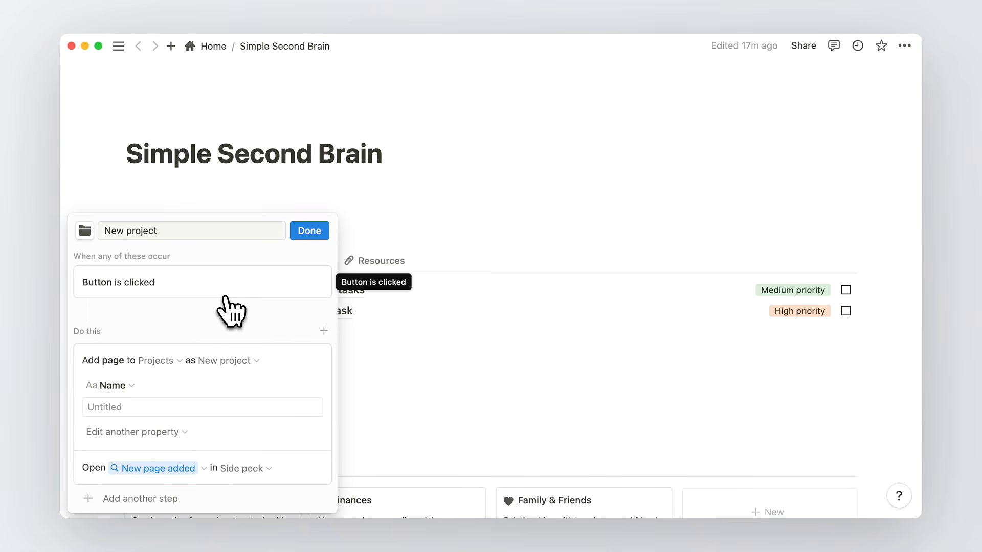
left_click(242, 361)
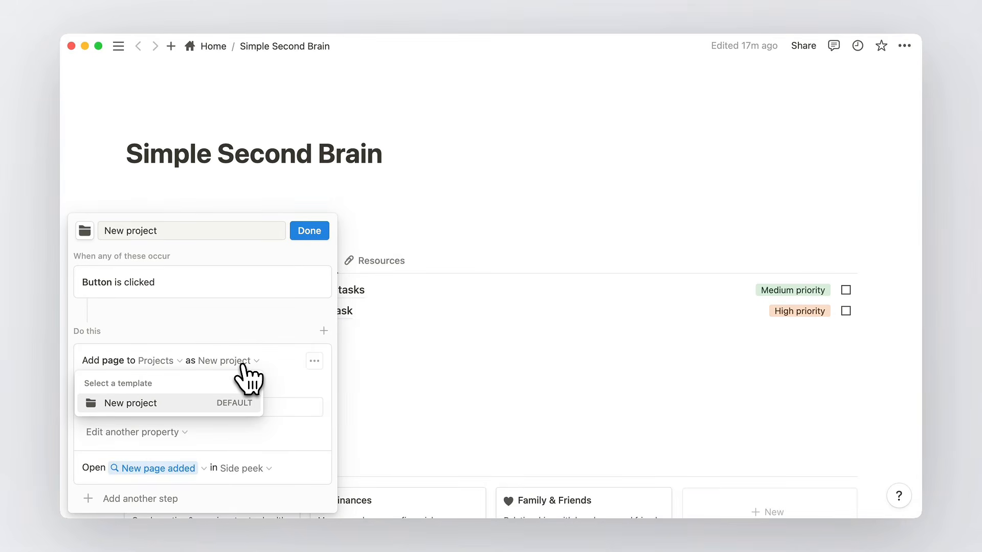
left_click(266, 353)
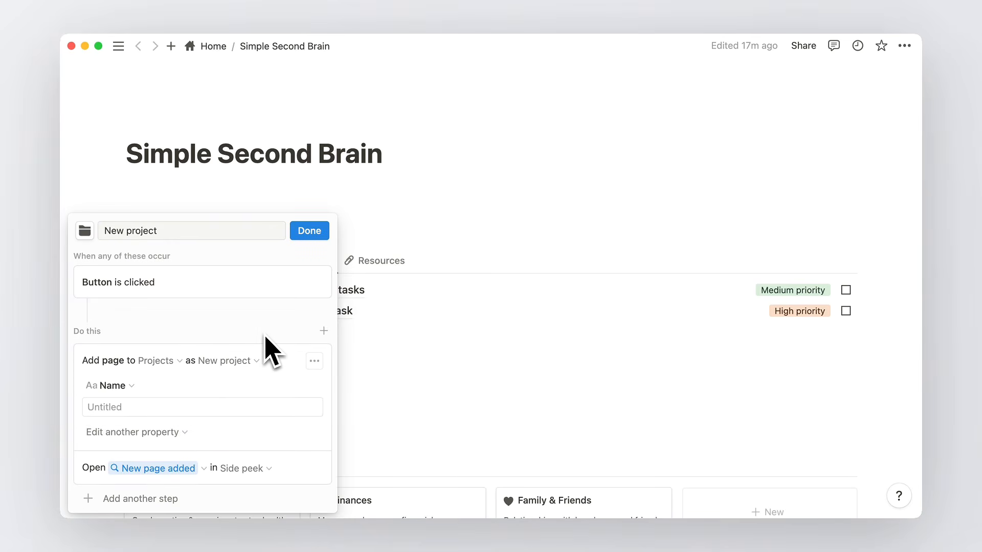
left_click(324, 234)
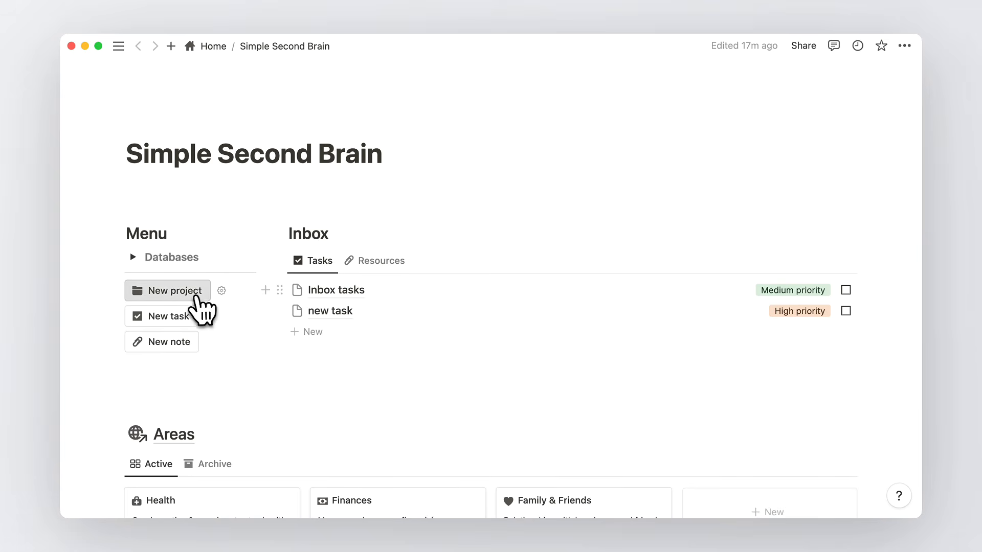
Test the New project button and review the tasks and resources sections of the page it creates
left_click(202, 299)
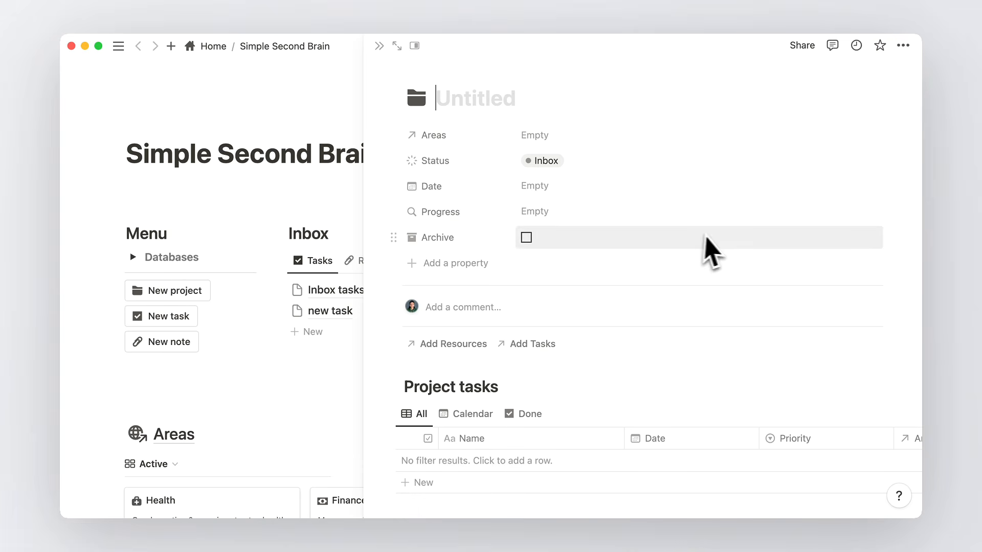
scroll(719, 245, "down", 5)
scroll(717, 238, "down", 5)
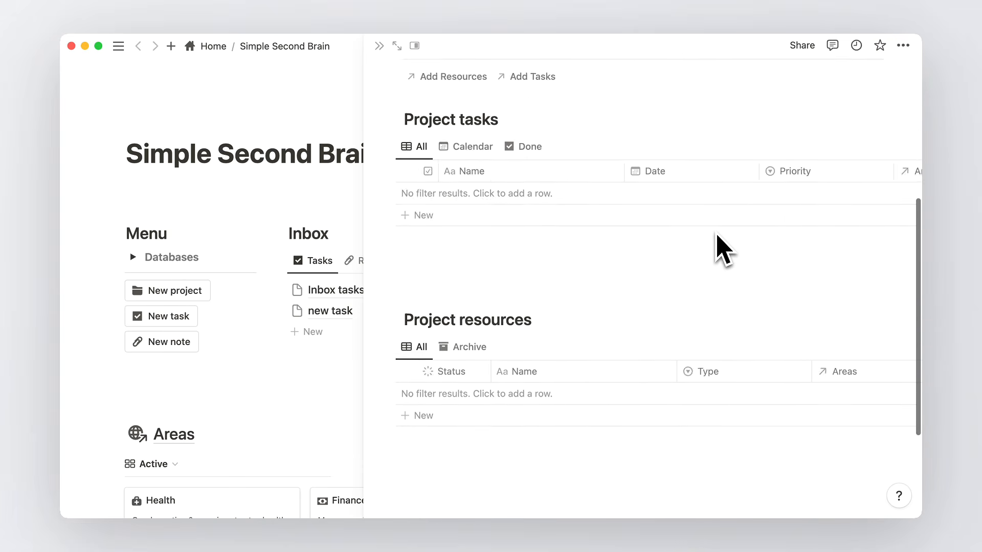
scroll(717, 238, "up", 3)
scroll(722, 248, "up", 4)
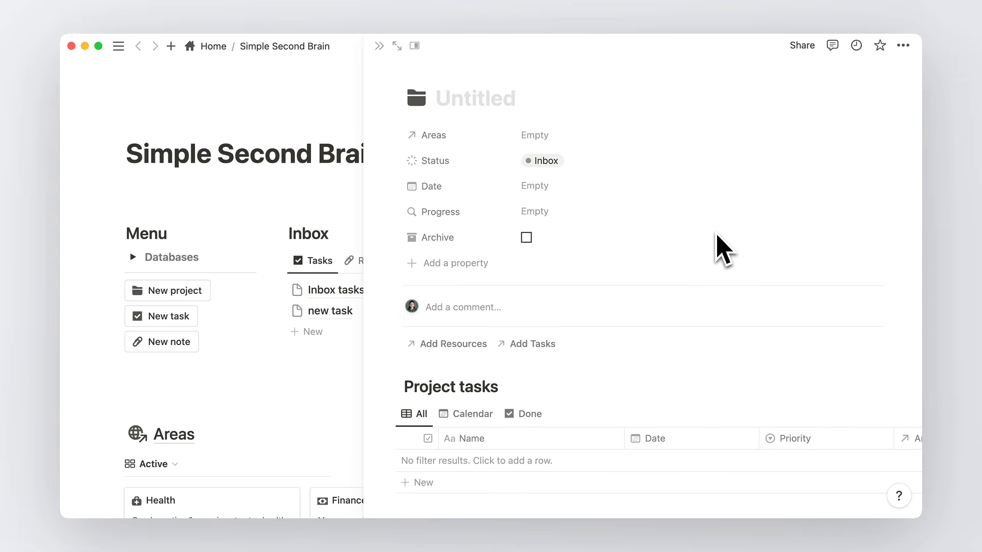
key("Escape")
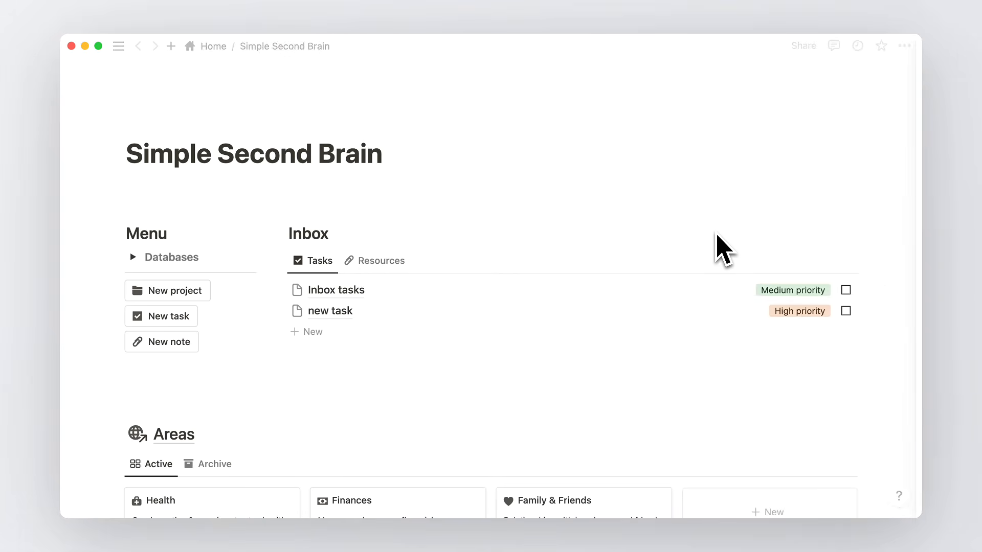
Open the Health area to view its page and area projects, and close it
scroll(233, 302, "down", 5)
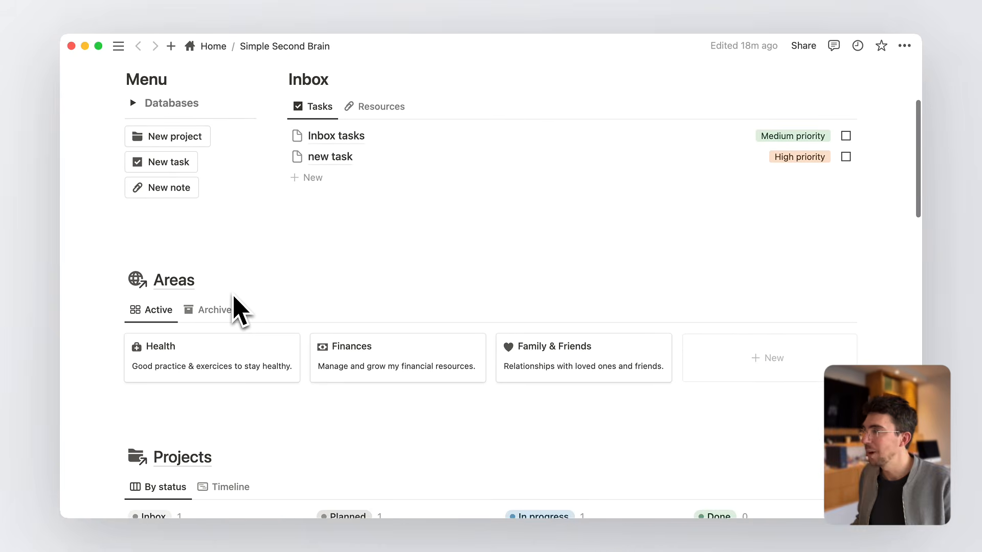
scroll(235, 304, "down", 2)
left_click(241, 195)
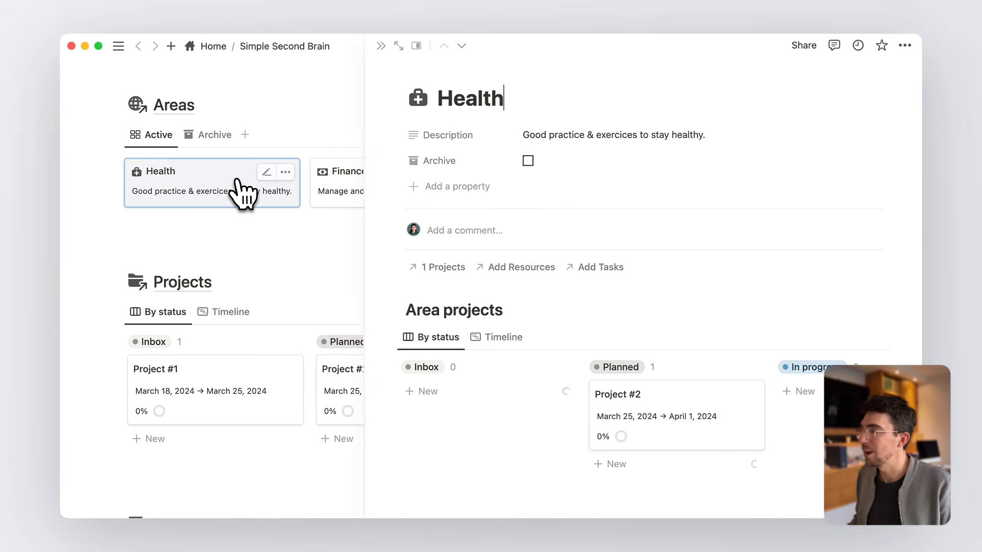
key("Escape")
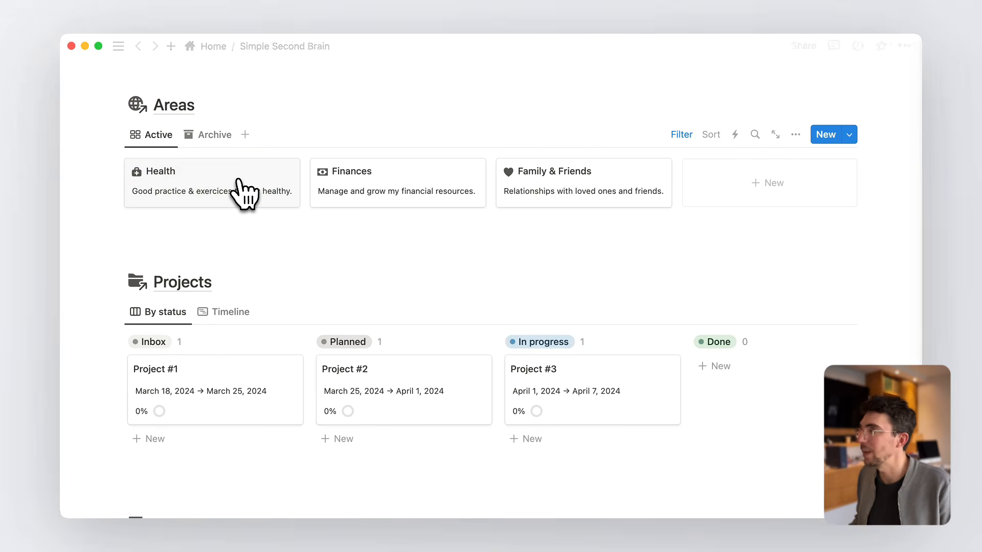
Apply the New project template to the Project #1 page and close the page
scroll(238, 184, "down", 5)
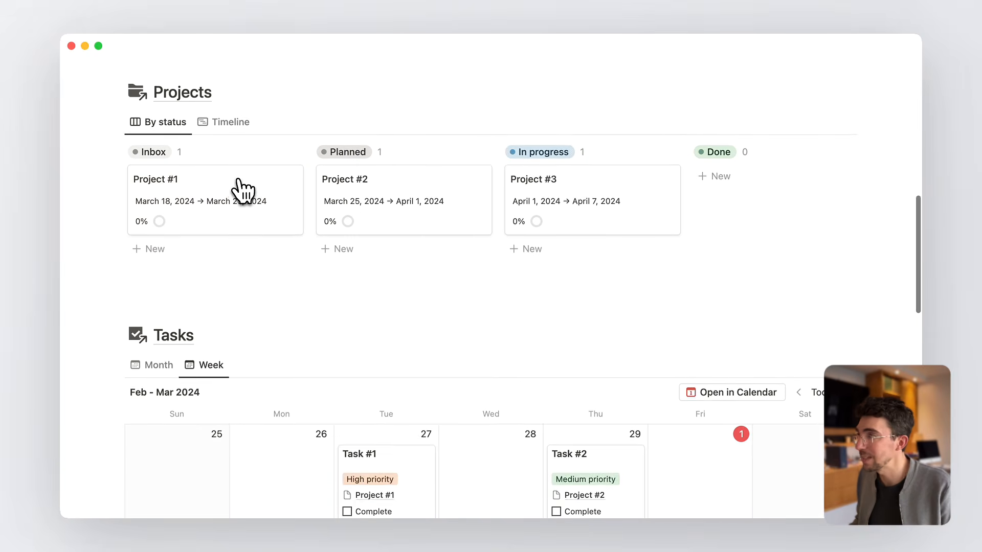
left_click(239, 184)
left_click(439, 410)
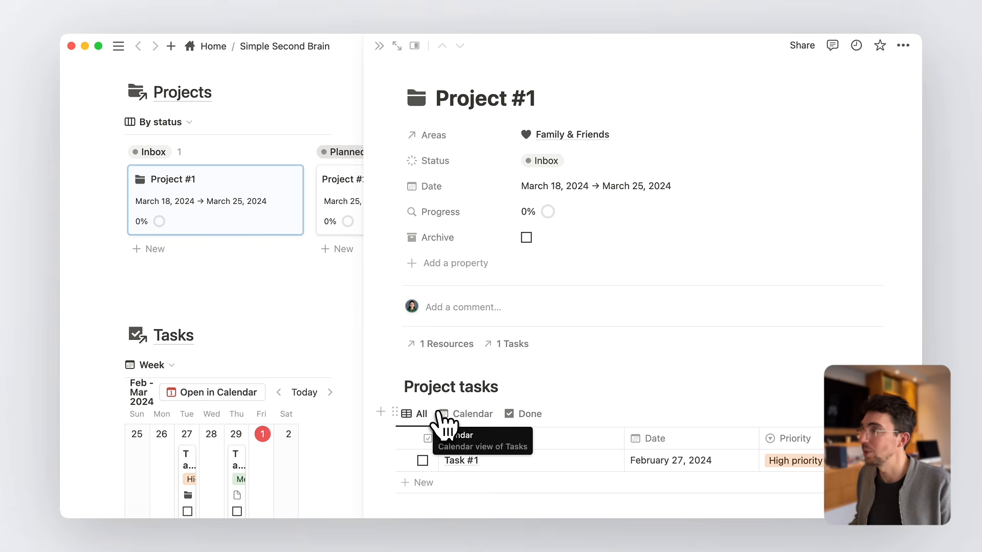
scroll(438, 416, "down", 6)
key("Escape")
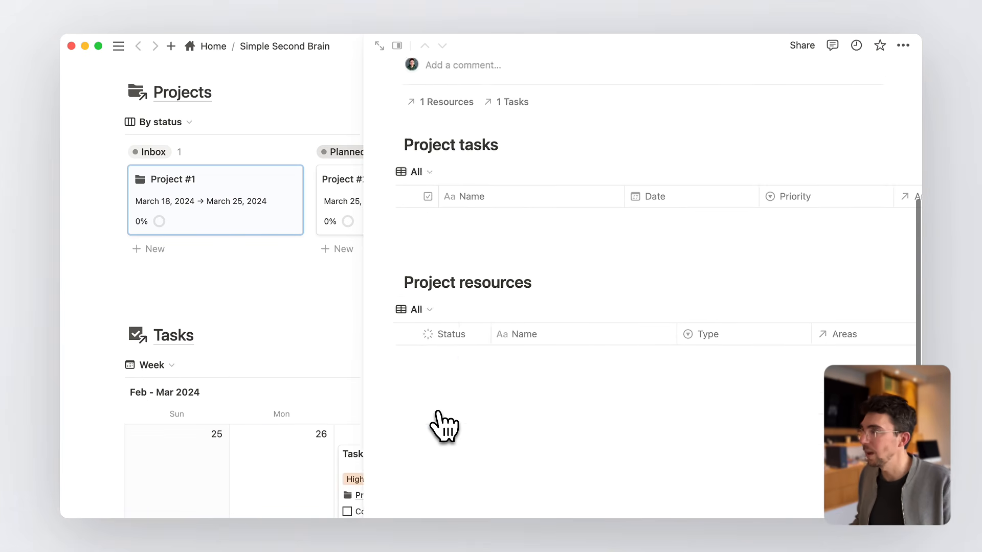
Schedule Inbox tasks on Friday, March 1 in the weekly task calendar and mark Task #2 as complete
scroll(438, 292, "down", 5)
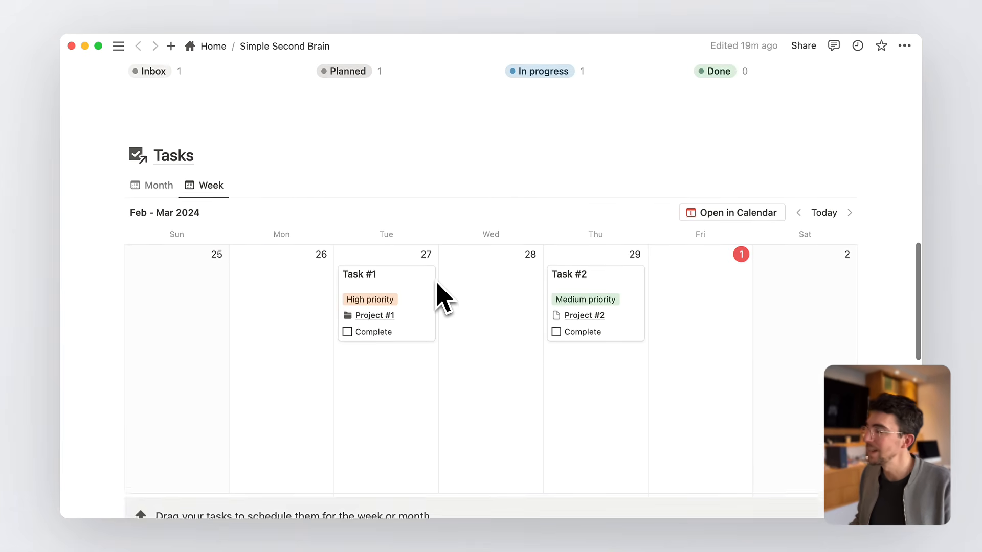
scroll(438, 294, "down", 2)
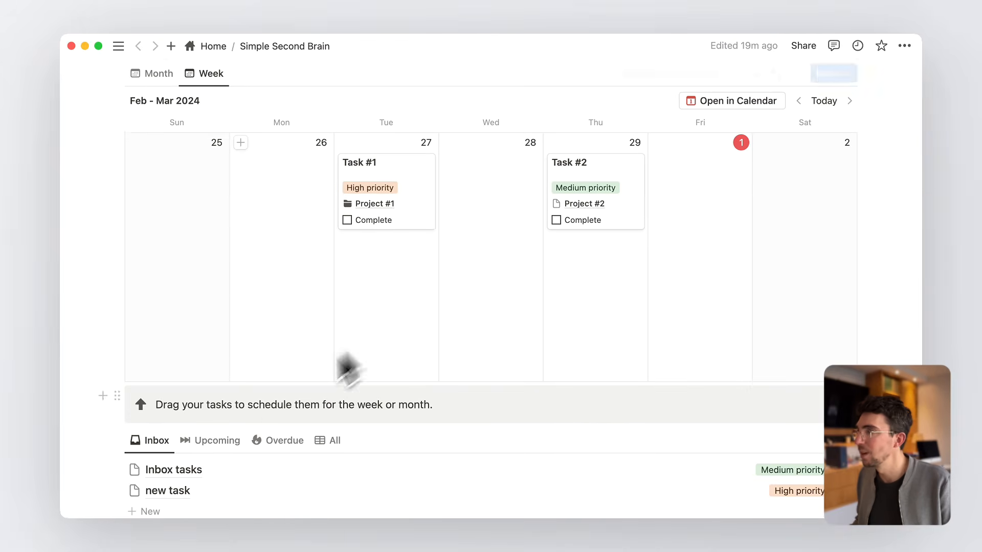
left_click_drag(179, 470, 723, 200)
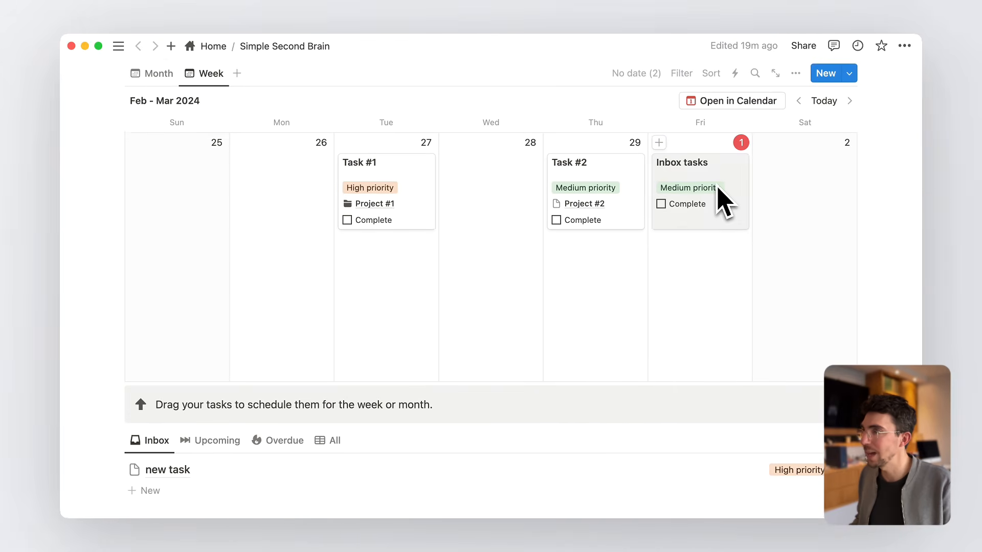
left_click(556, 221)
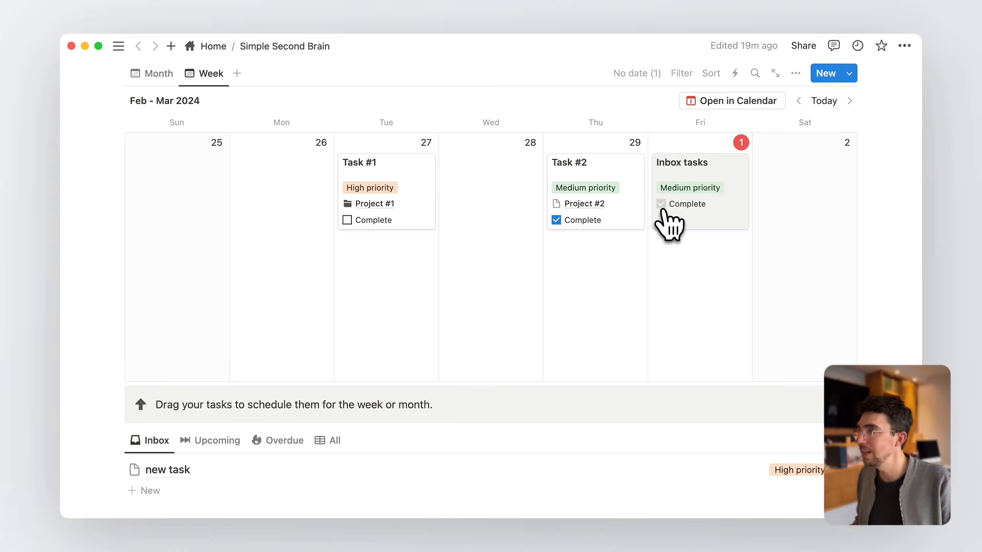
Look through the To review and All views of the Resources section
scroll(607, 266, "down", 5)
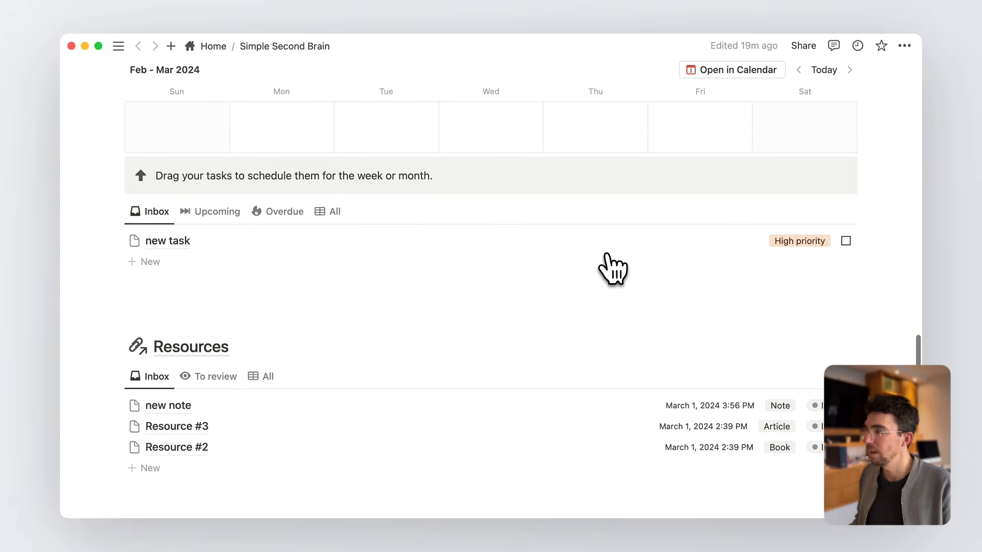
scroll(608, 269, "down", 3)
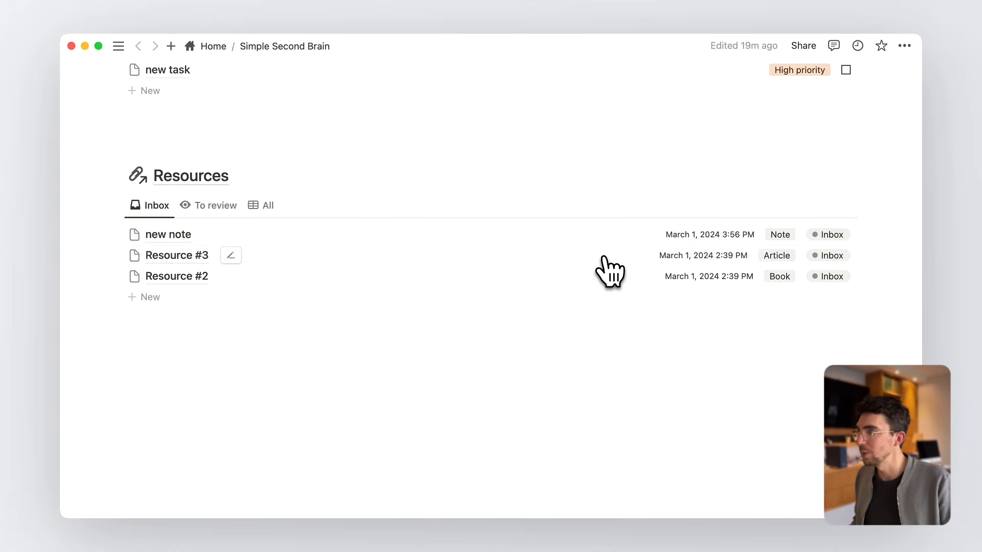
left_click(215, 205)
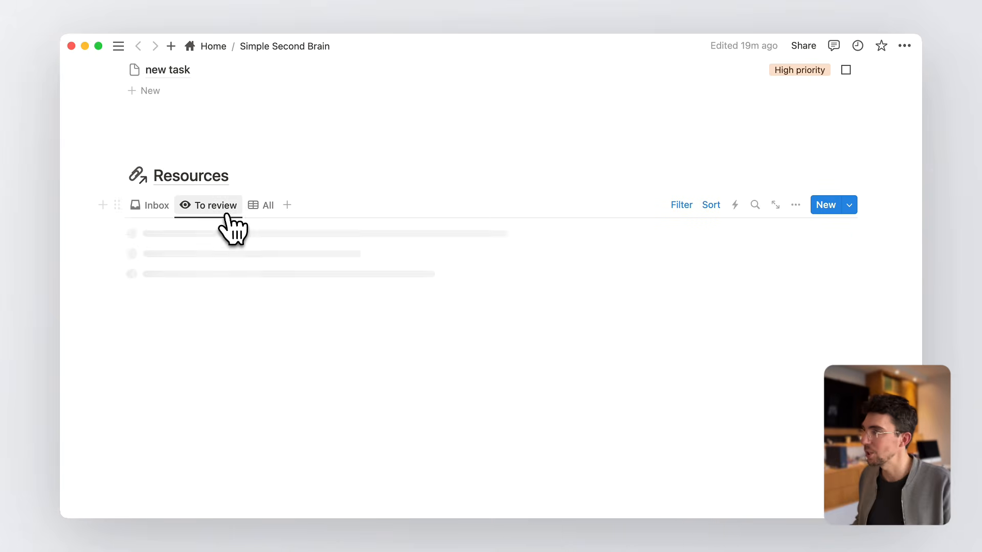
left_click(263, 207)
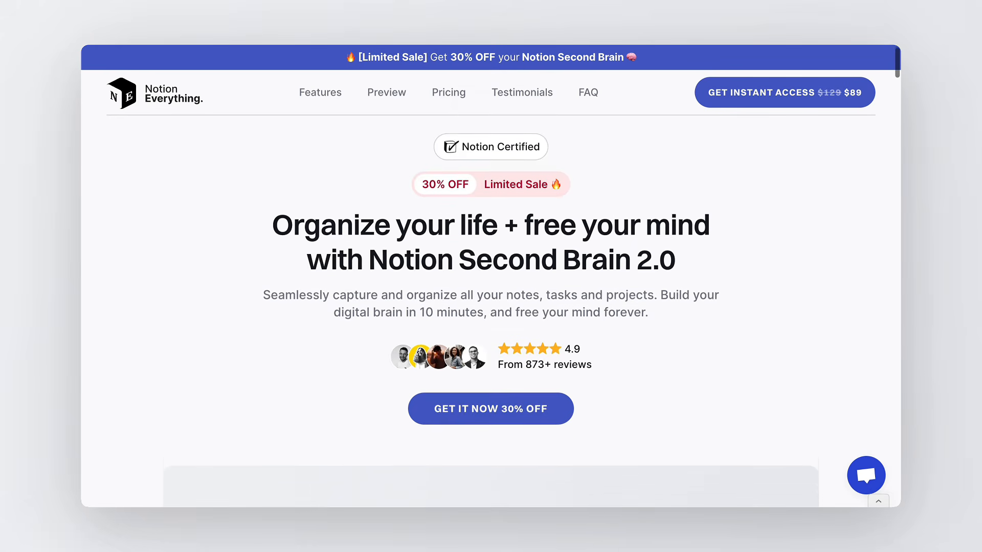
Switch to the Notion Everything website and look over the Notion Second Brain 2.0 product page
scroll(491, 307, "down", 6)
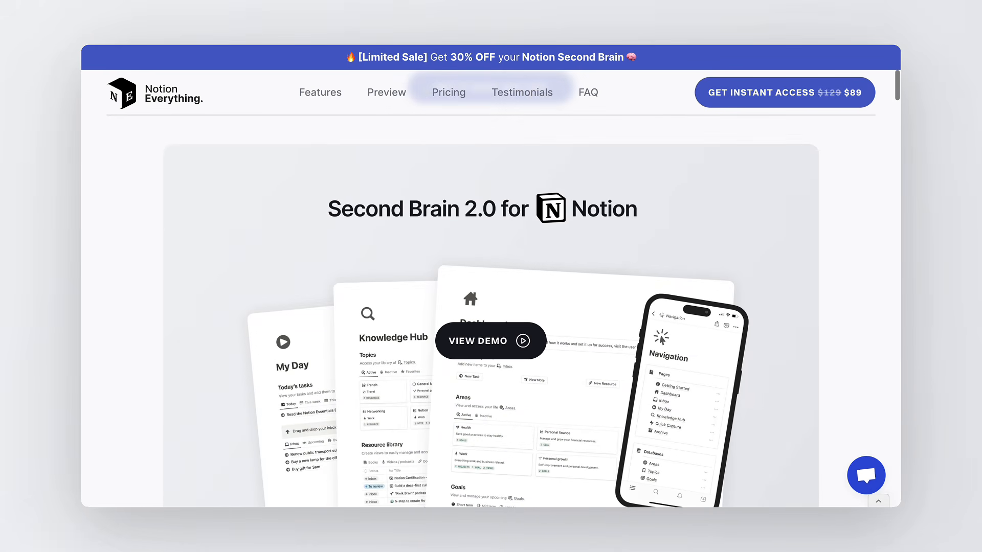
scroll(491, 307, "down", 10)
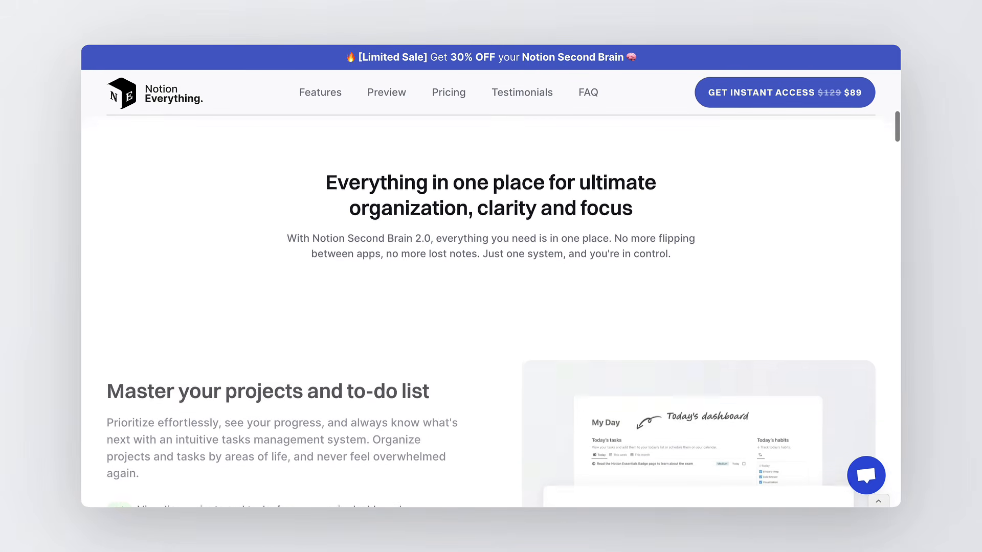
scroll(491, 307, "down", 10)
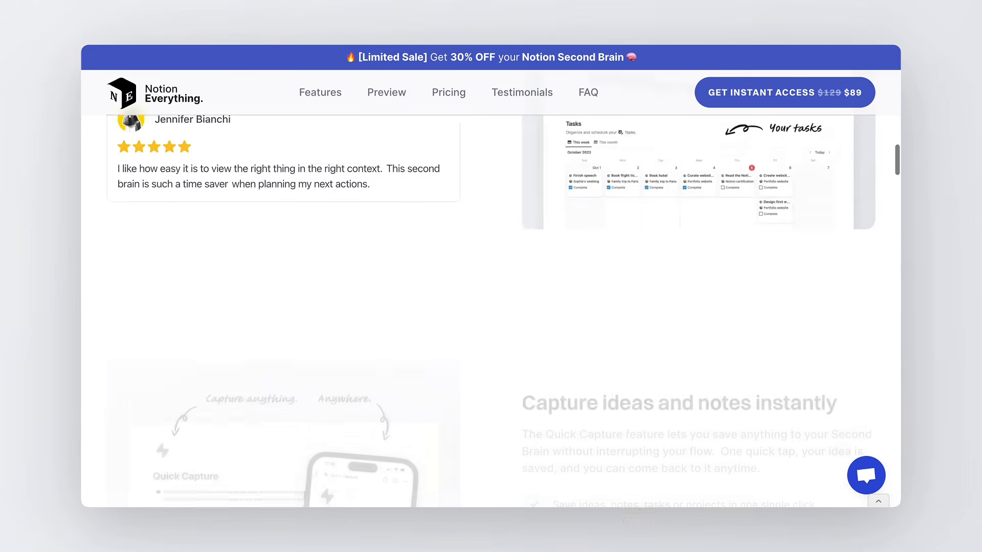
scroll(491, 307, "down", 8)
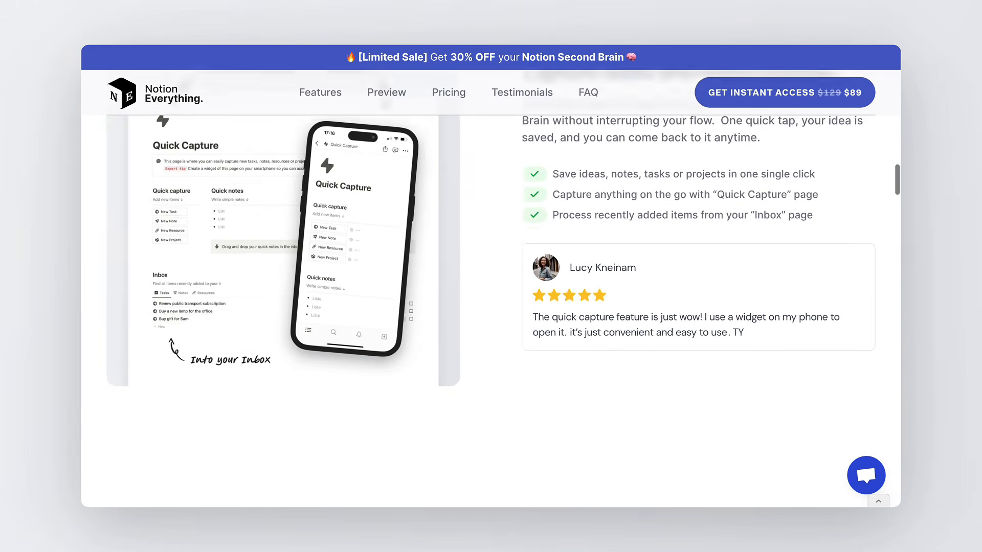